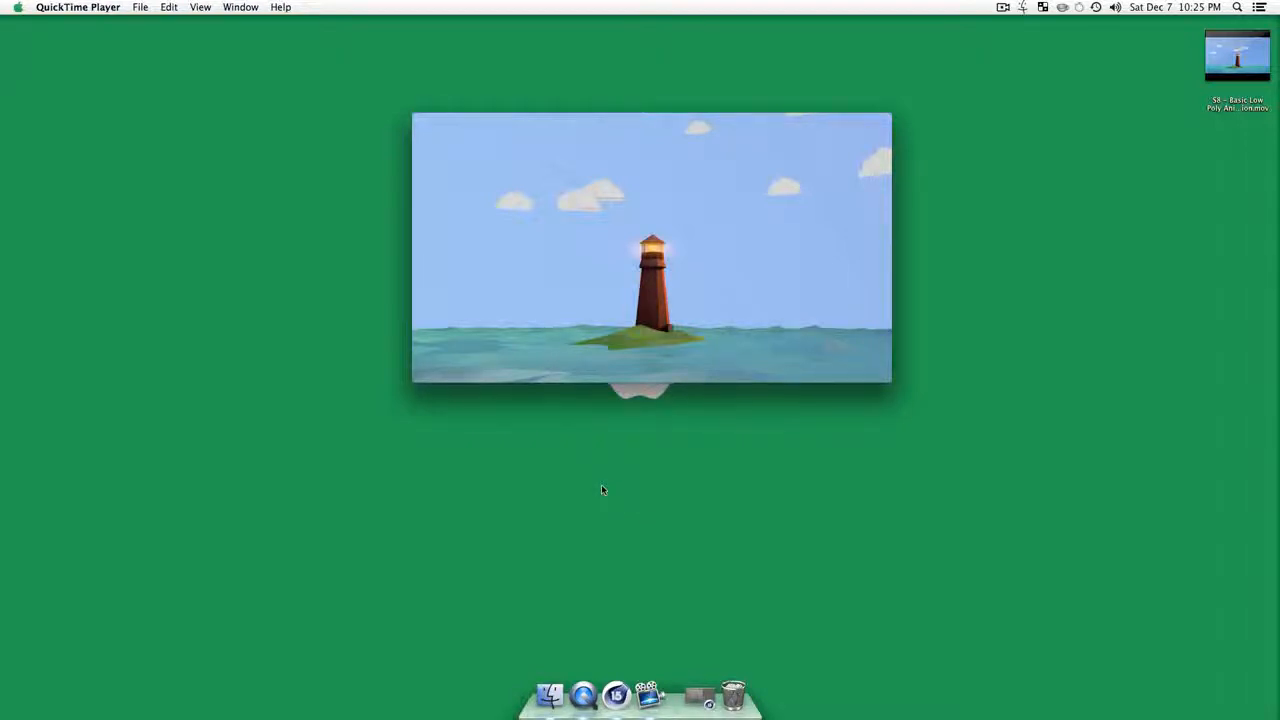
# Step: Minimize the finished lighthouse animation video and switch to Cinema 4D
pyautogui.moveTo(642, 248)
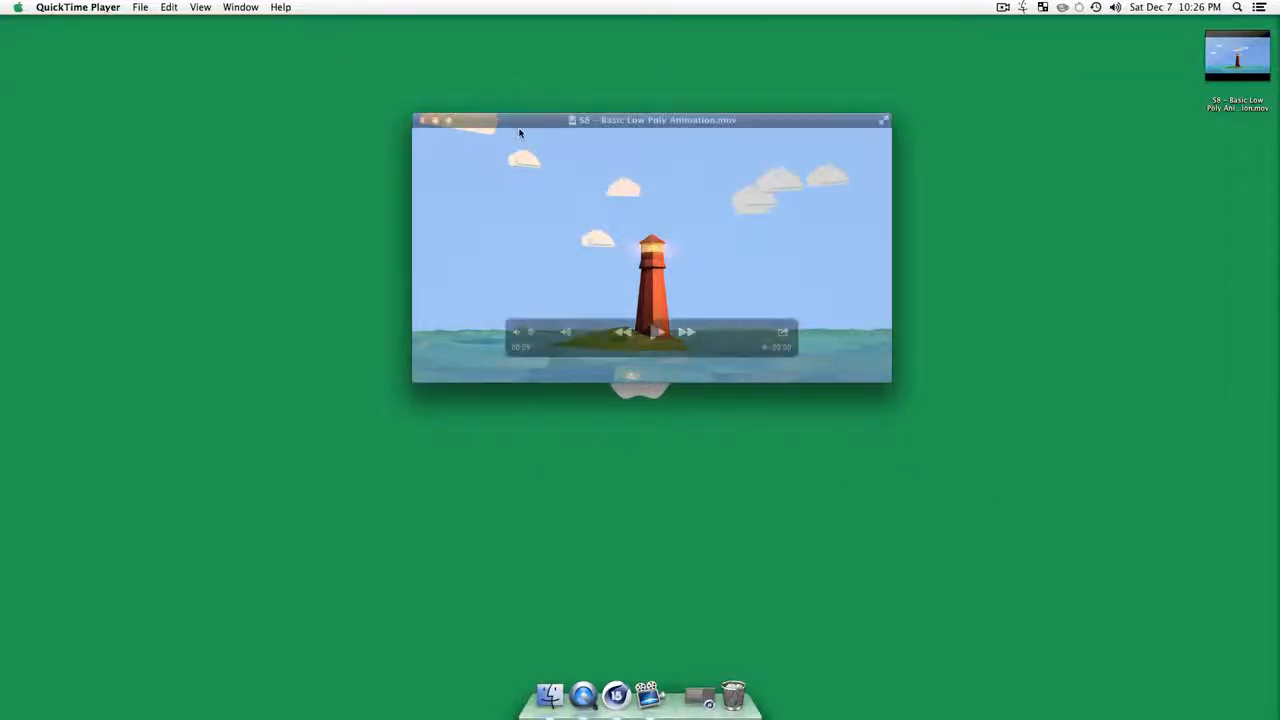
pyautogui.doubleClick(519, 121)
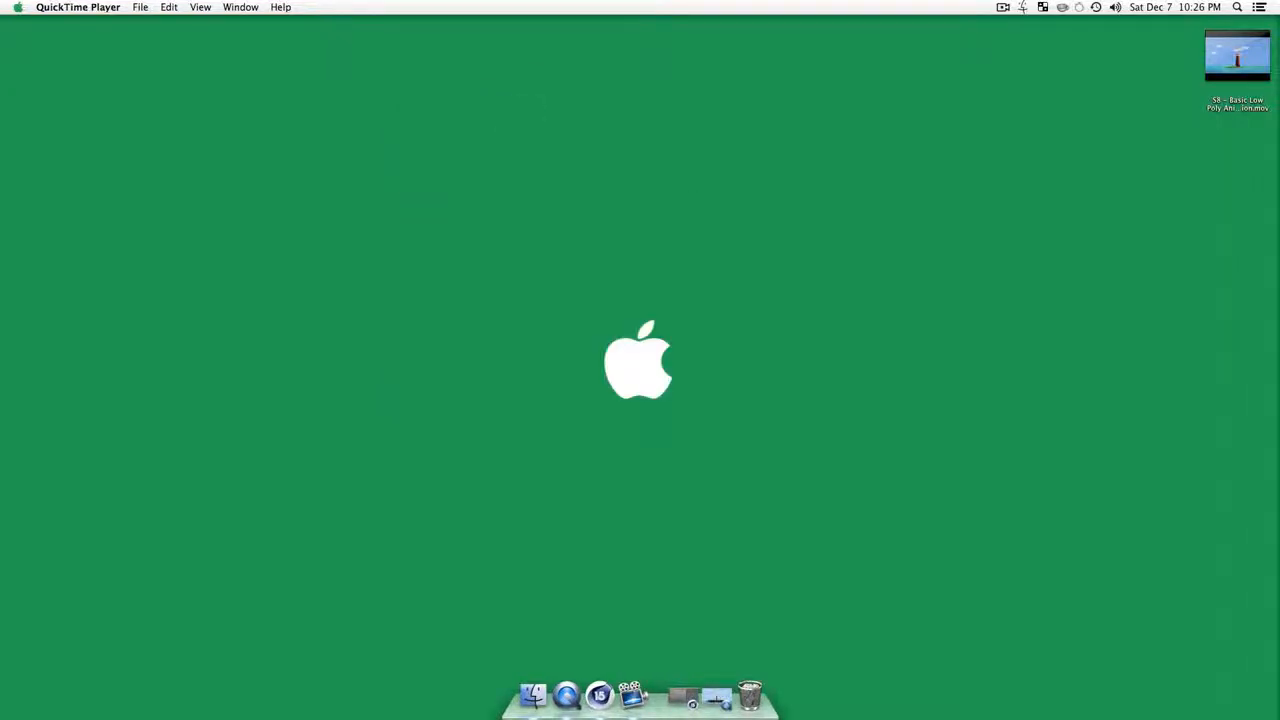
pyautogui.click(630, 695)
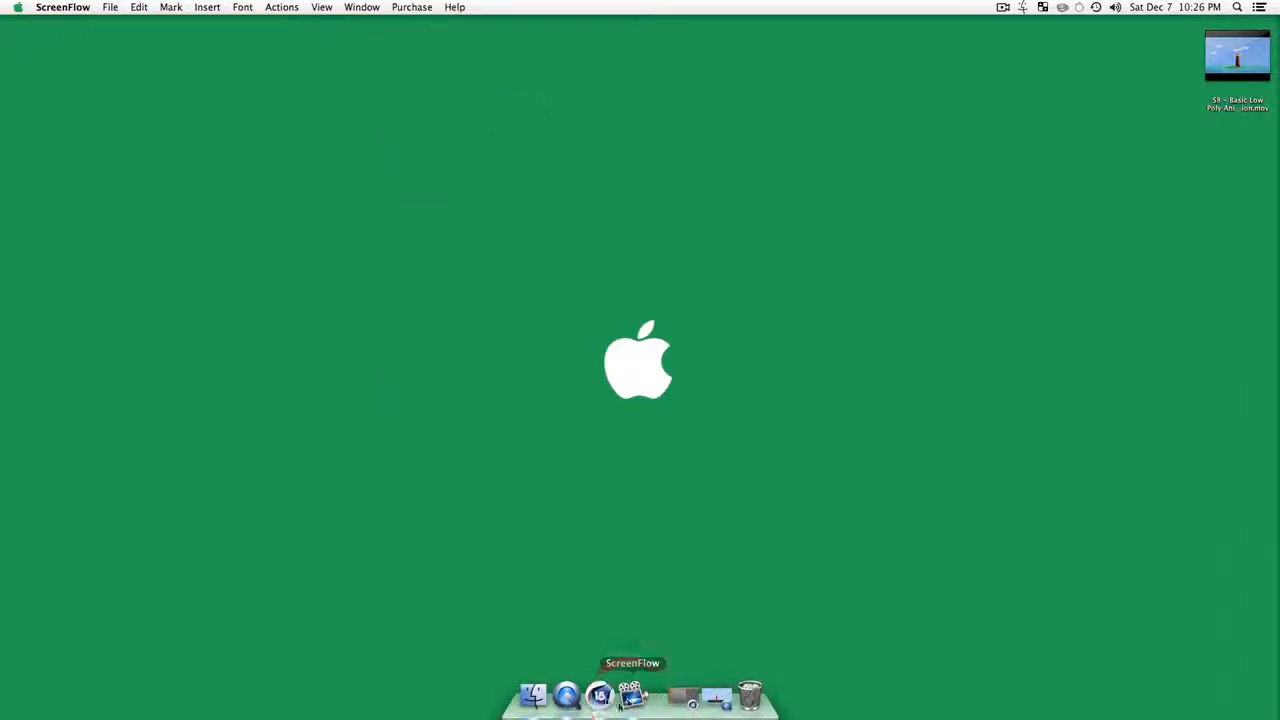
pyautogui.click(599, 695)
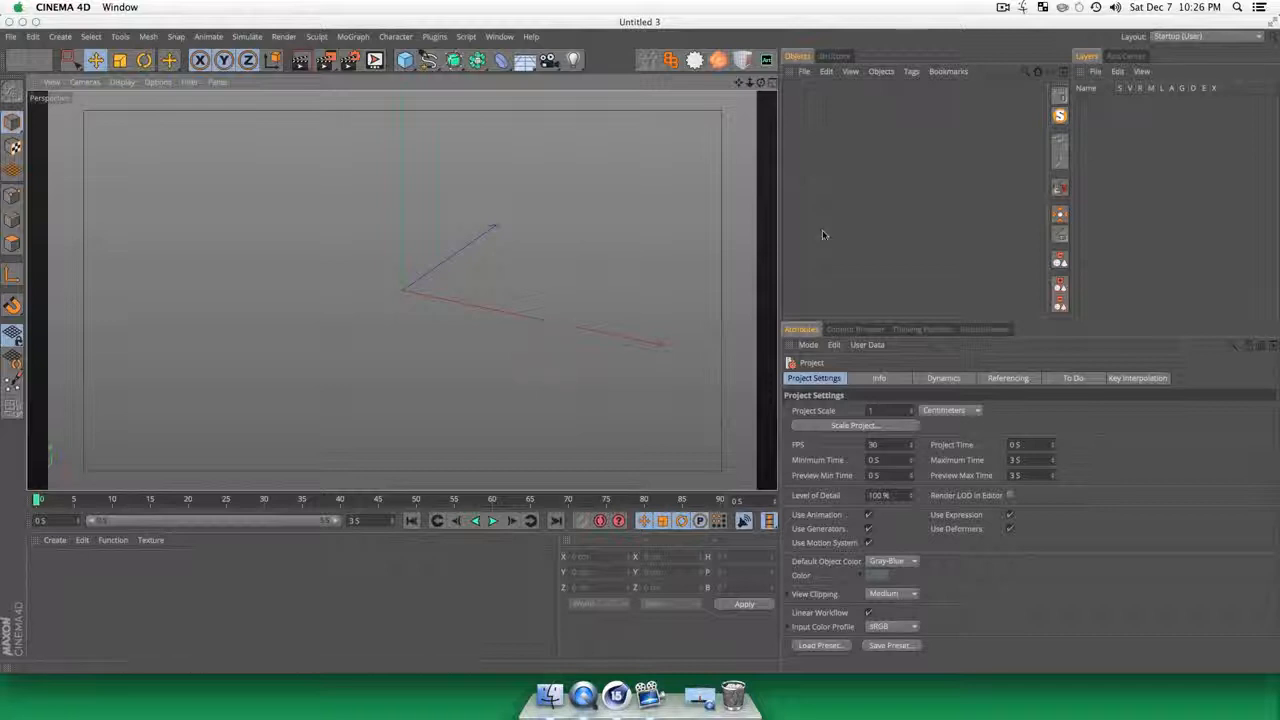
pyautogui.click(797, 187)
pyautogui.press('3')
pyautogui.moveTo(431, 331); pyautogui.dragTo(431, 276)
pyautogui.press('2')
pyautogui.press('3')
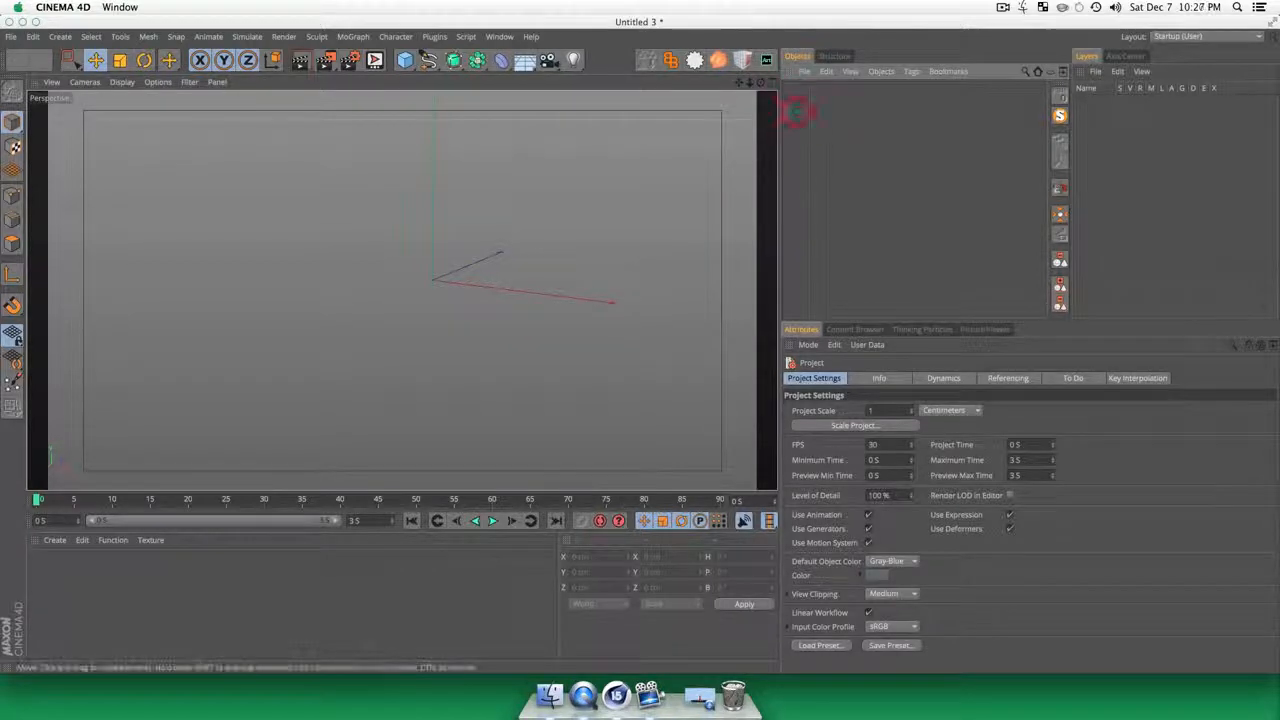
pyautogui.press('3')
pyautogui.moveTo(386, 292); pyautogui.dragTo(434, 286)
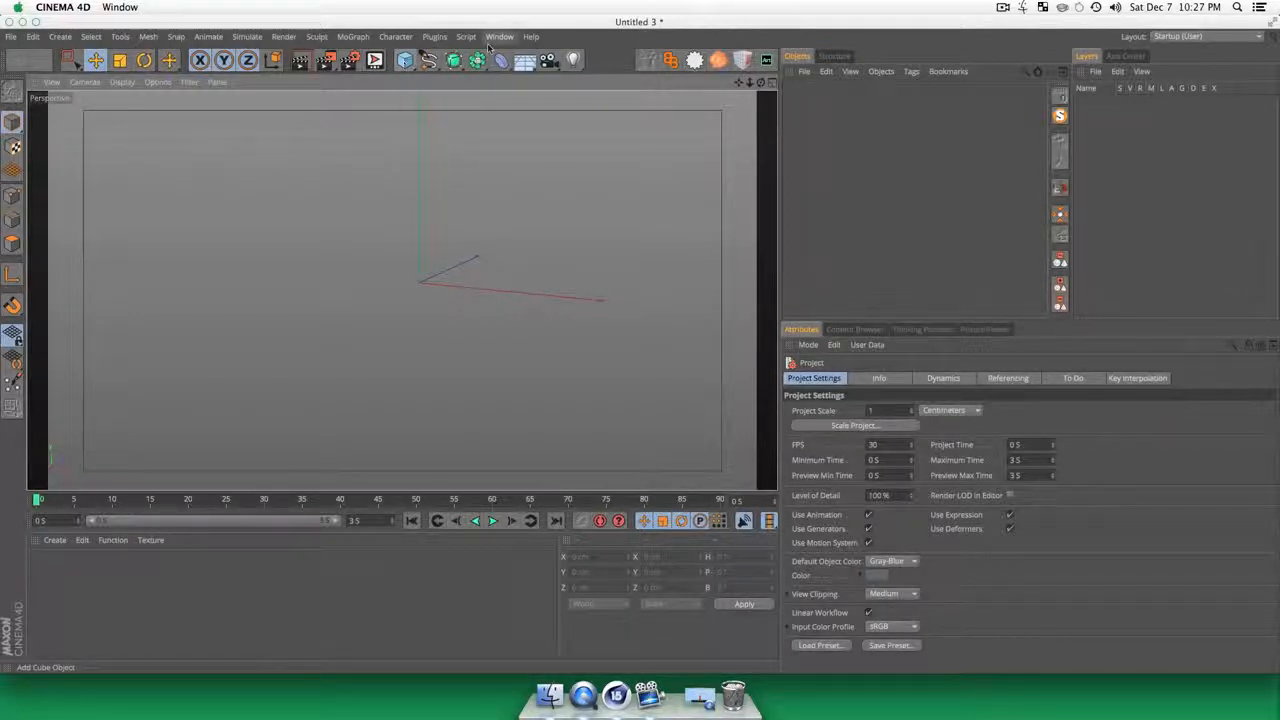
# Step: Add a cylinder primitive to the empty scene
pyautogui.click(405, 61)
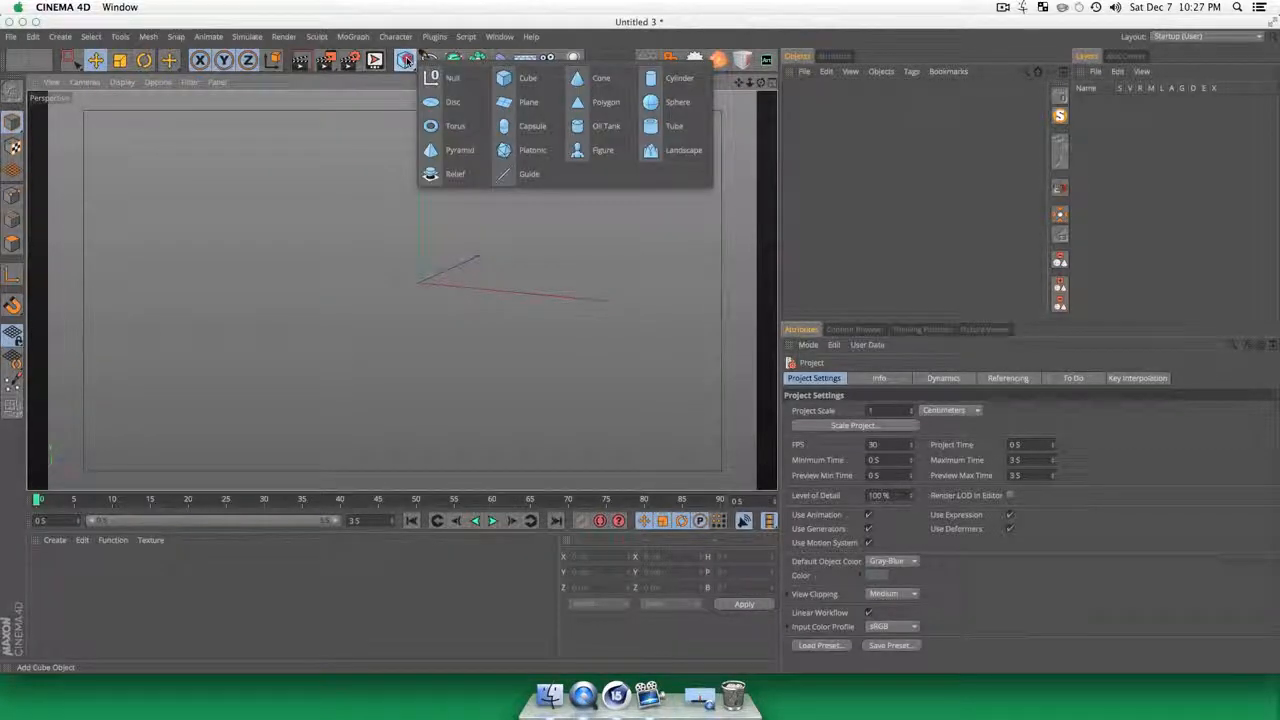
pyautogui.click(672, 81)
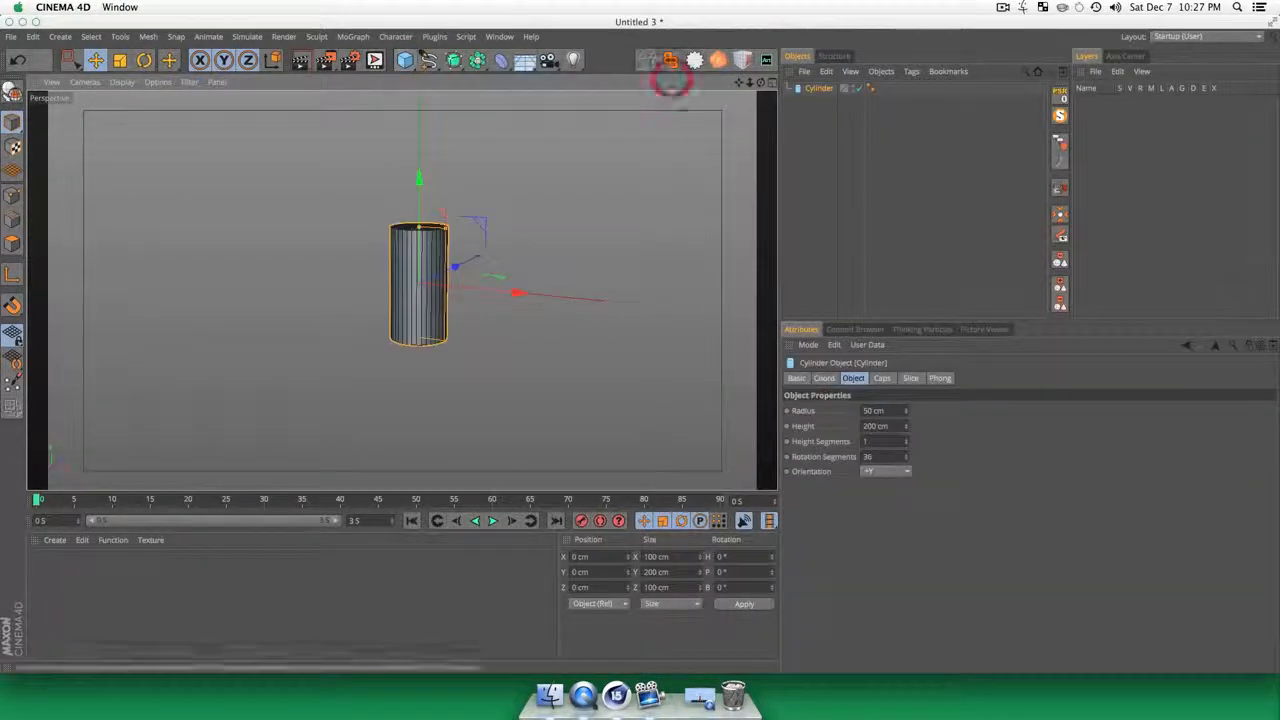
pyautogui.scroll(5, 428, 306)
pyautogui.press('3')
pyautogui.moveTo(427, 309); pyautogui.dragTo(328, 214)
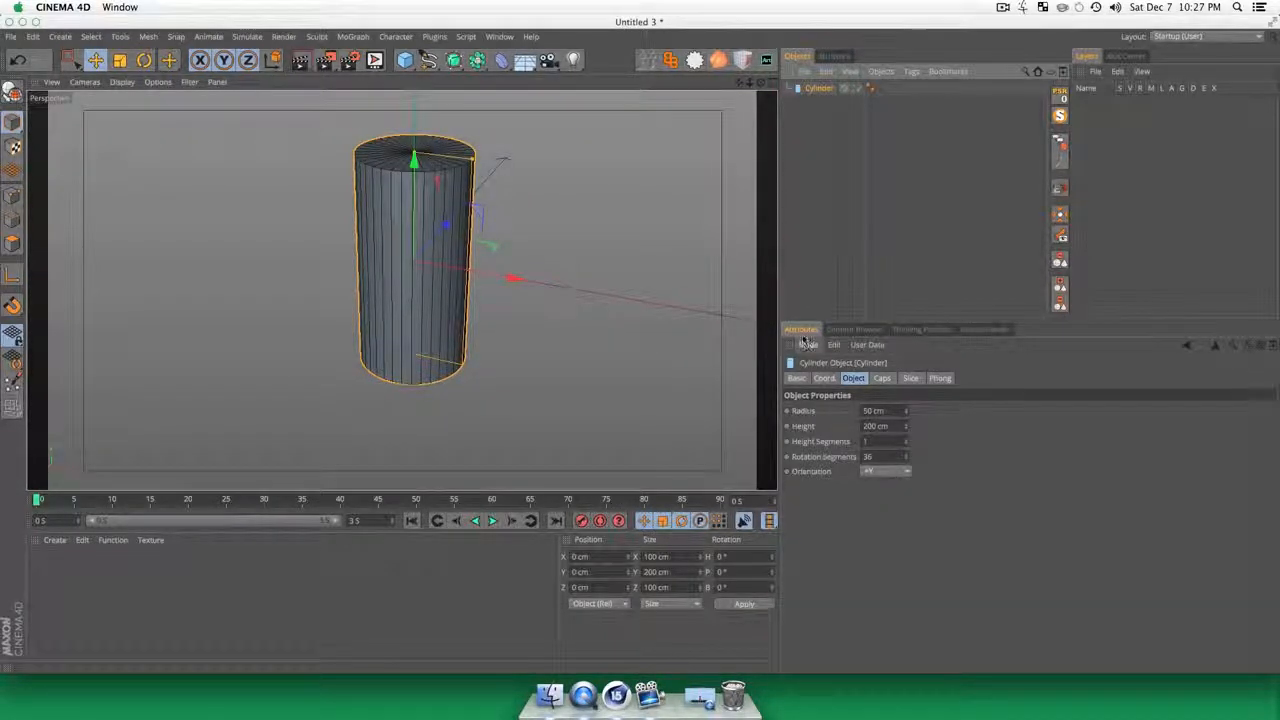
# Step: Set the cylinder's rotation segments to 12, its radius to 32 cm and its height to 113 cm
pyautogui.click(905, 459)
pyautogui.moveTo(906, 458); pyautogui.dragTo(906, 481)
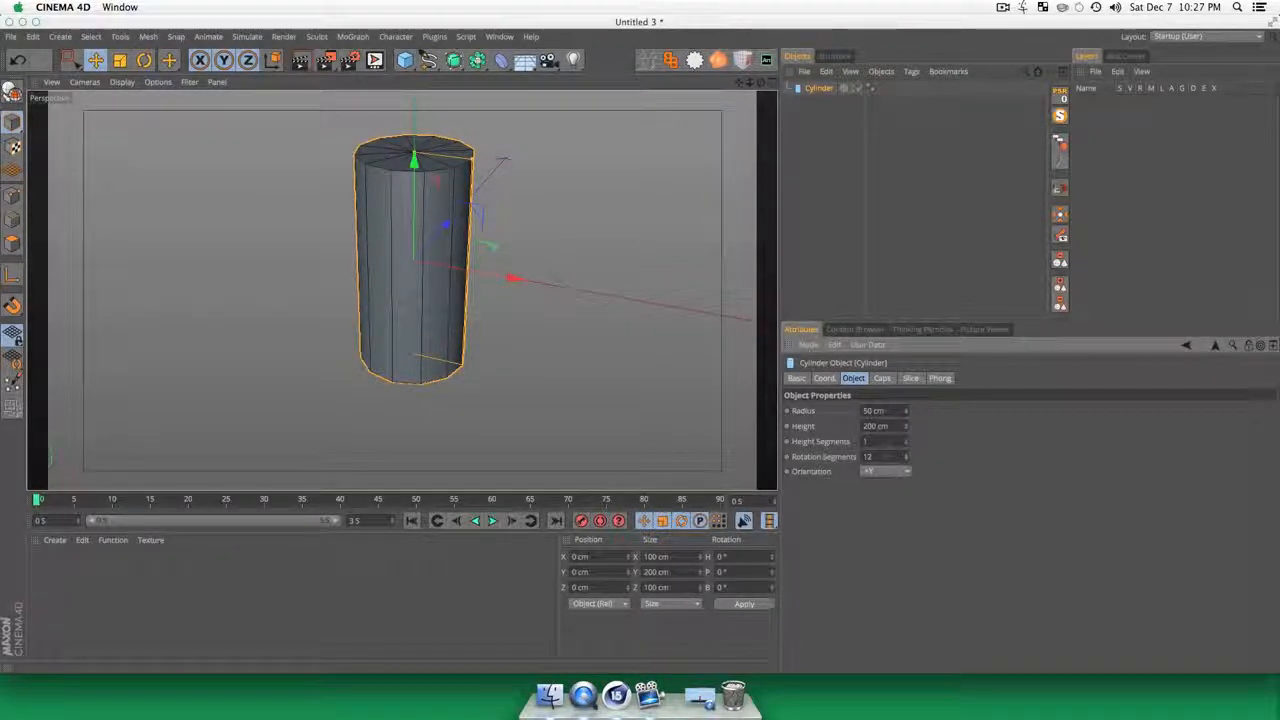
pyautogui.moveTo(905, 411); pyautogui.dragTo(905, 466)
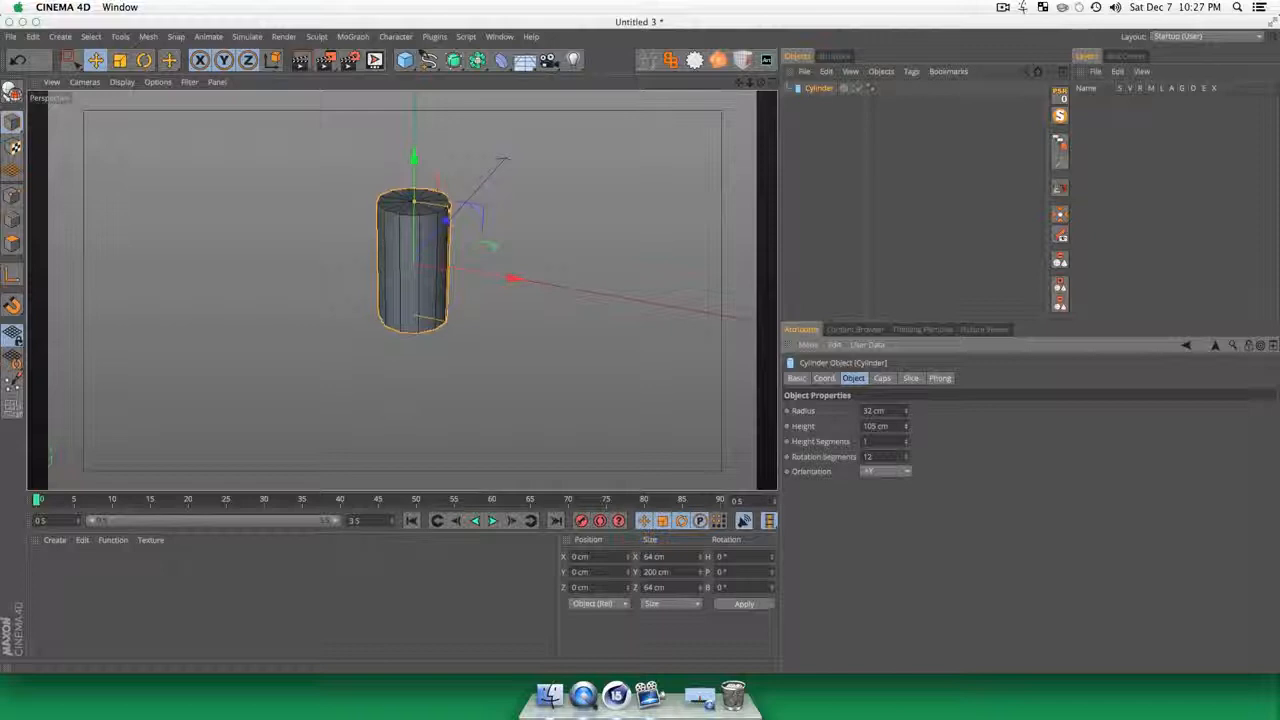
pyautogui.click(808, 172)
pyautogui.press('3')
pyautogui.moveTo(401, 289); pyautogui.dragTo(430, 305)
pyautogui.press('1')
pyautogui.moveTo(404, 276); pyautogui.dragTo(420, 333)
pyautogui.press('3')
pyautogui.moveTo(422, 332); pyautogui.dragTo(388, 264)
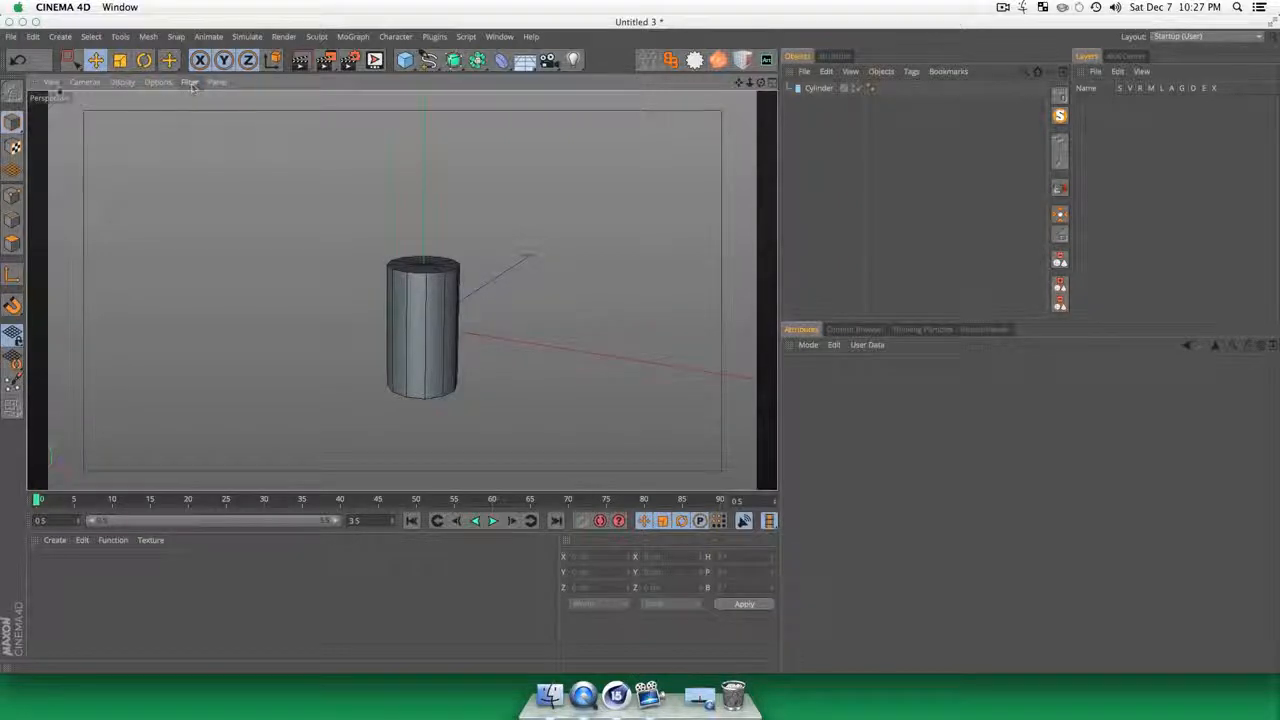
# Step: Show the grid in the perspective view and hide it again
pyautogui.click(190, 82)
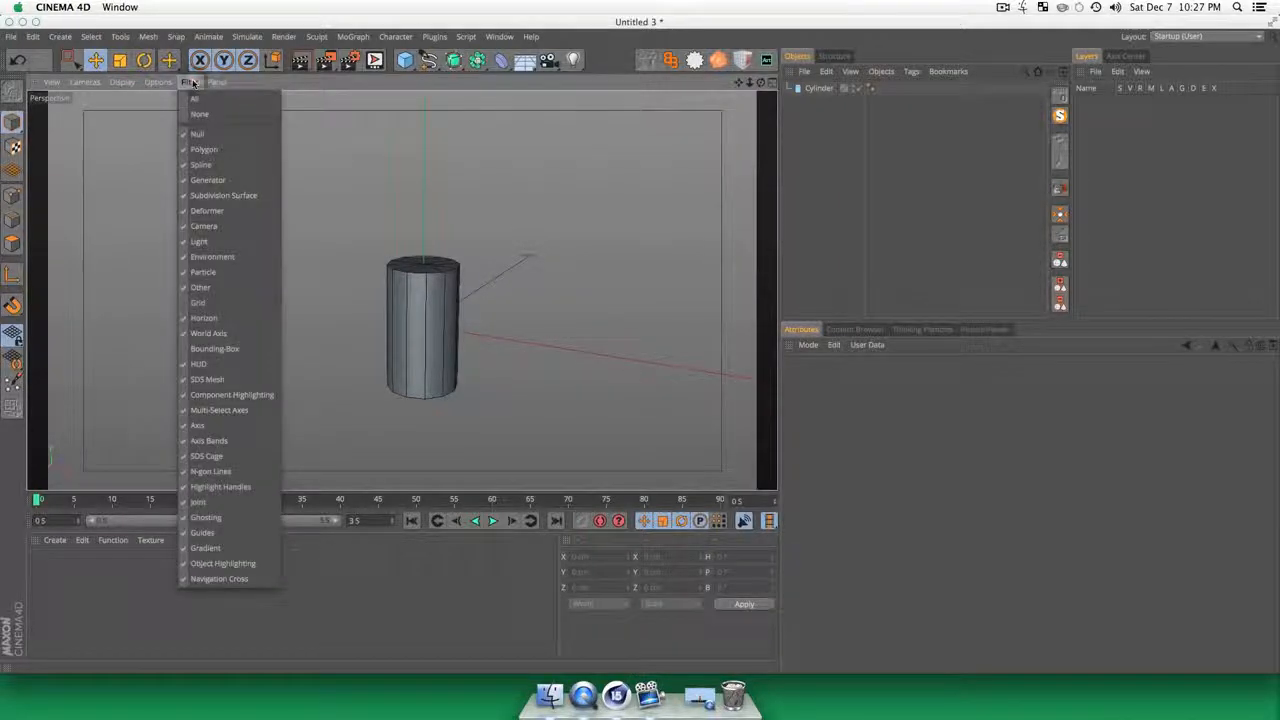
pyautogui.click(213, 302)
pyautogui.click(190, 82)
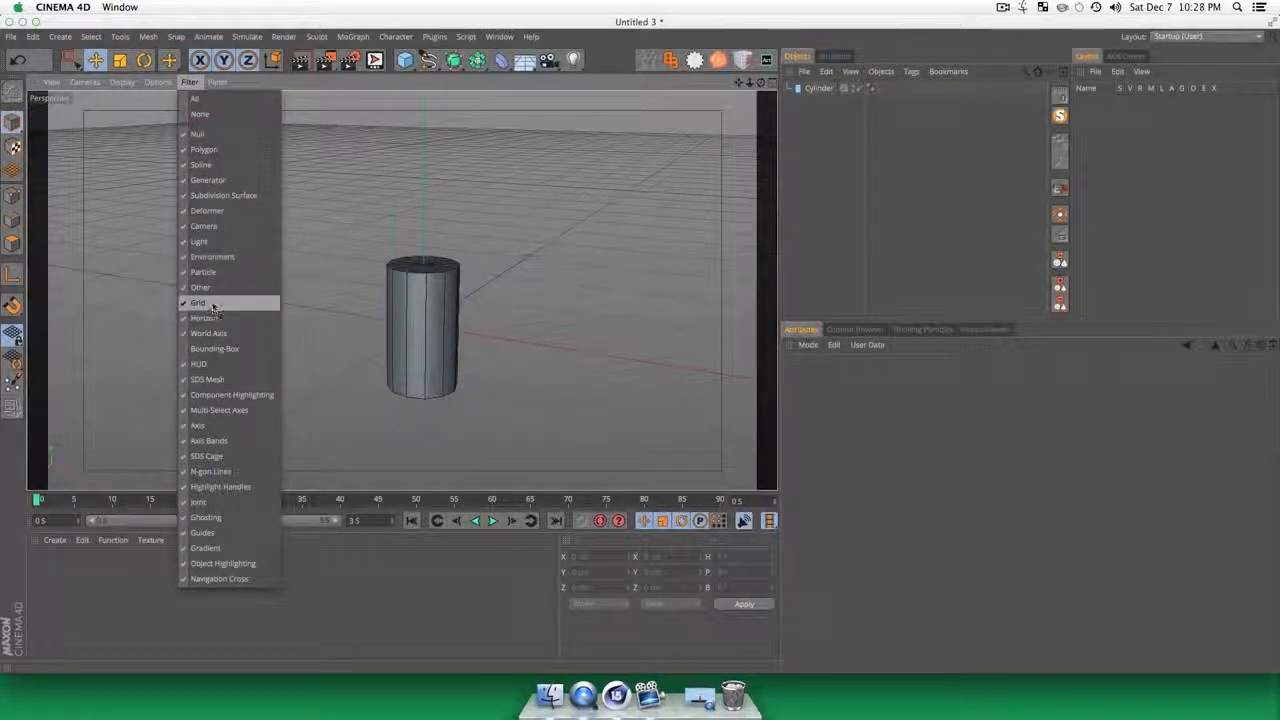
pyautogui.click(213, 302)
pyautogui.click(845, 132)
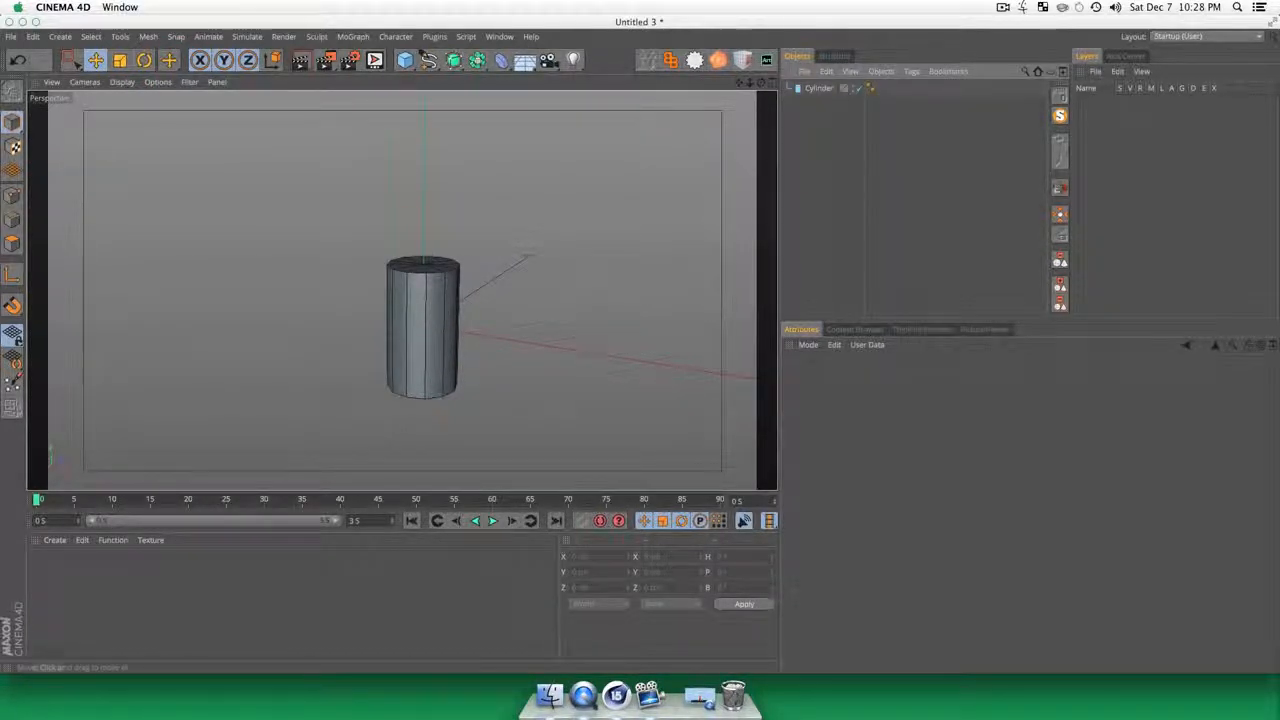
# Step: Rename the cylinder object as Lighthouse Base
pyautogui.click(818, 88)
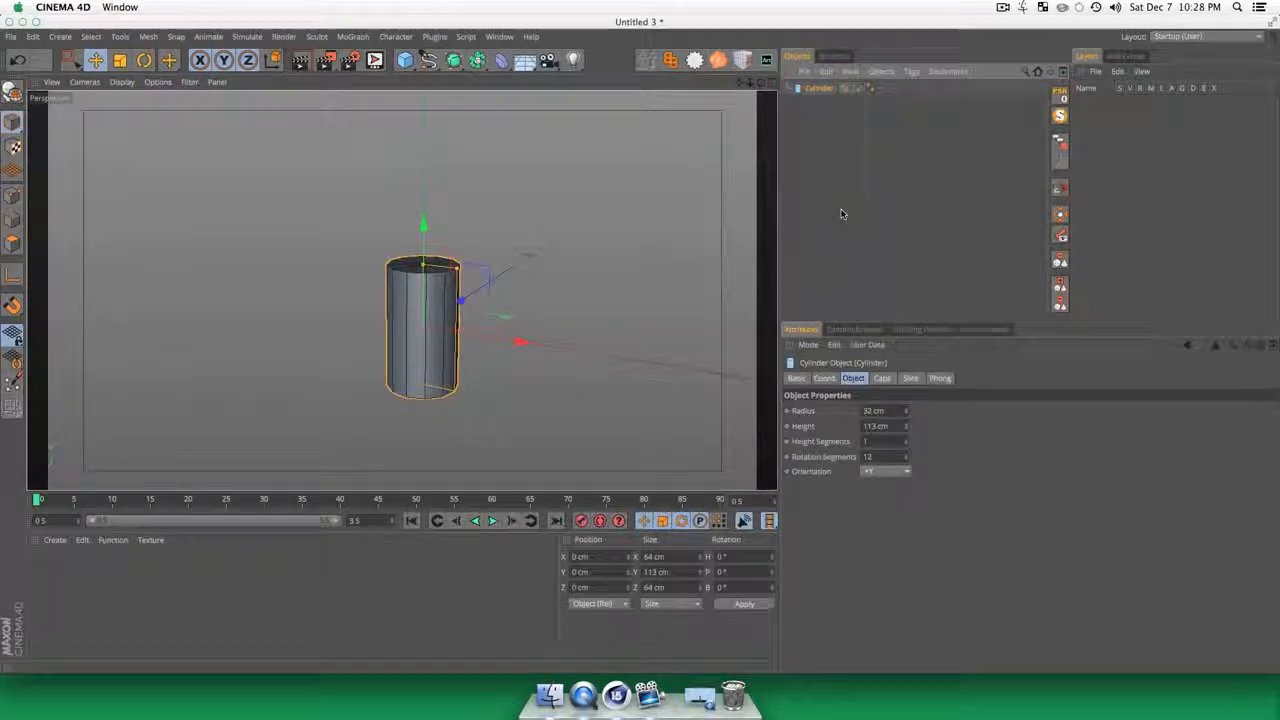
pyautogui.hotkey('shift', 'l')
pyautogui.write('ight')
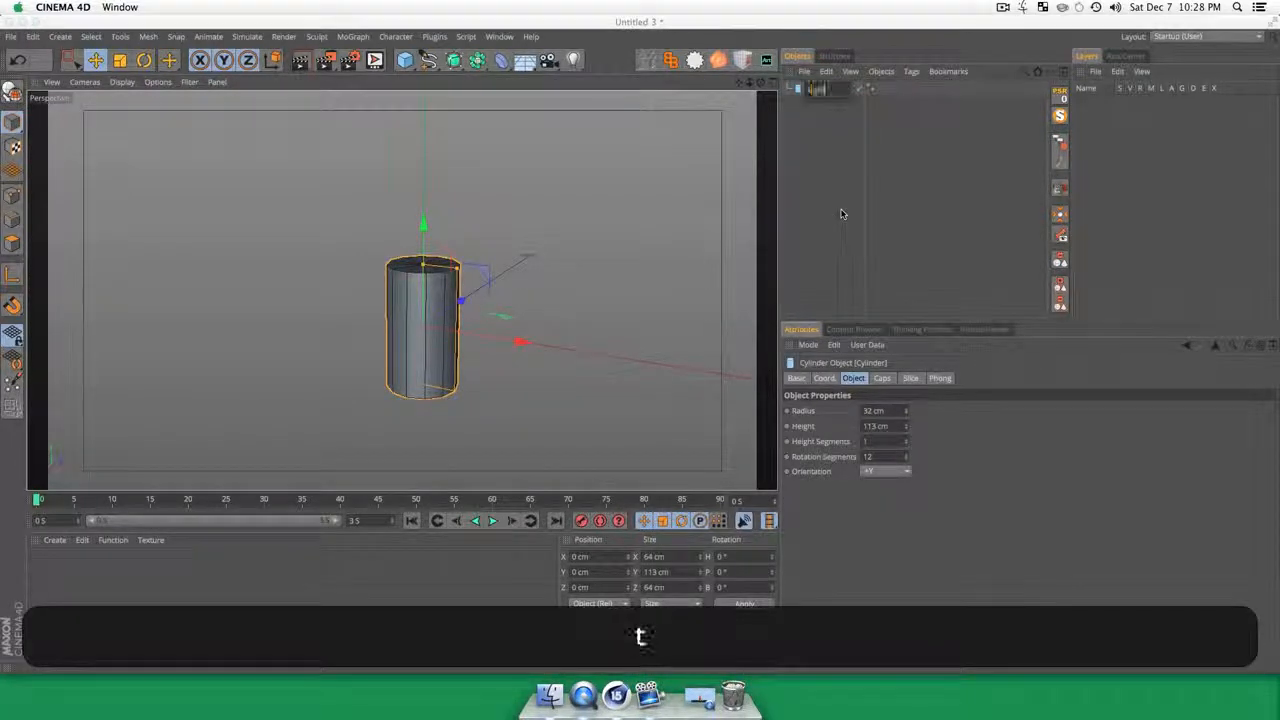
pyautogui.write('house Ba')
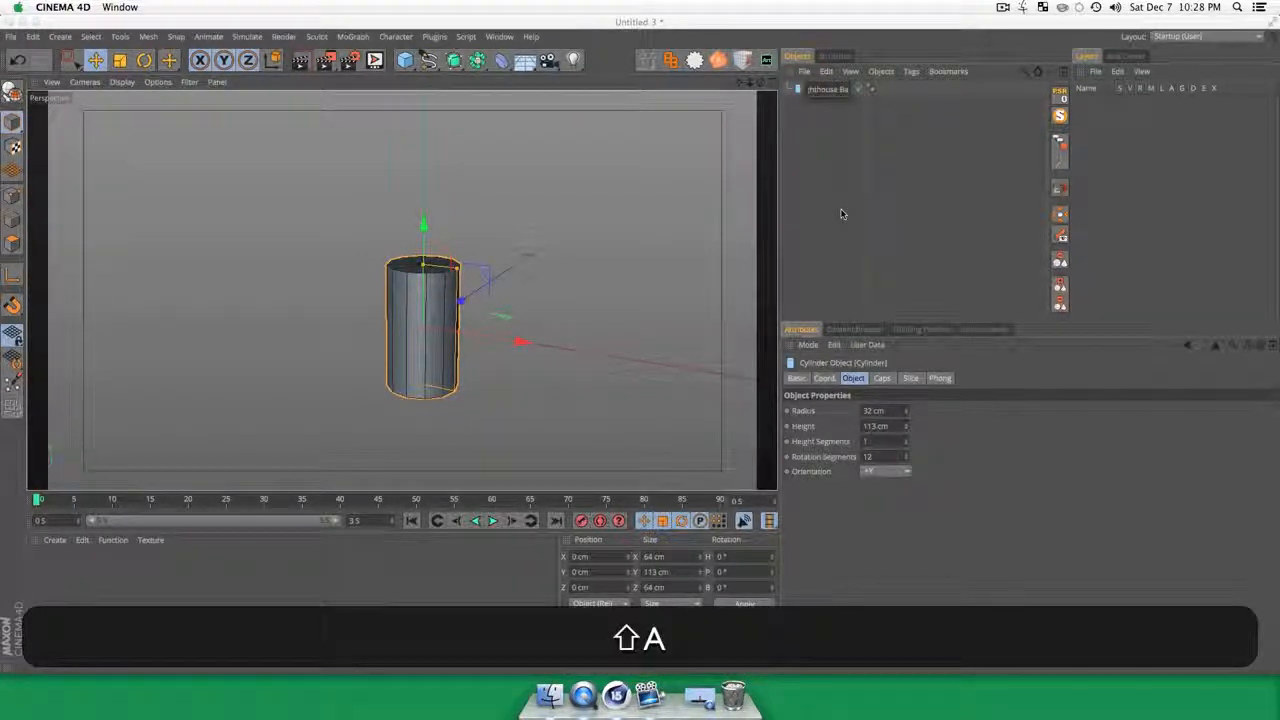
pyautogui.write('se')
pyautogui.press('Return')
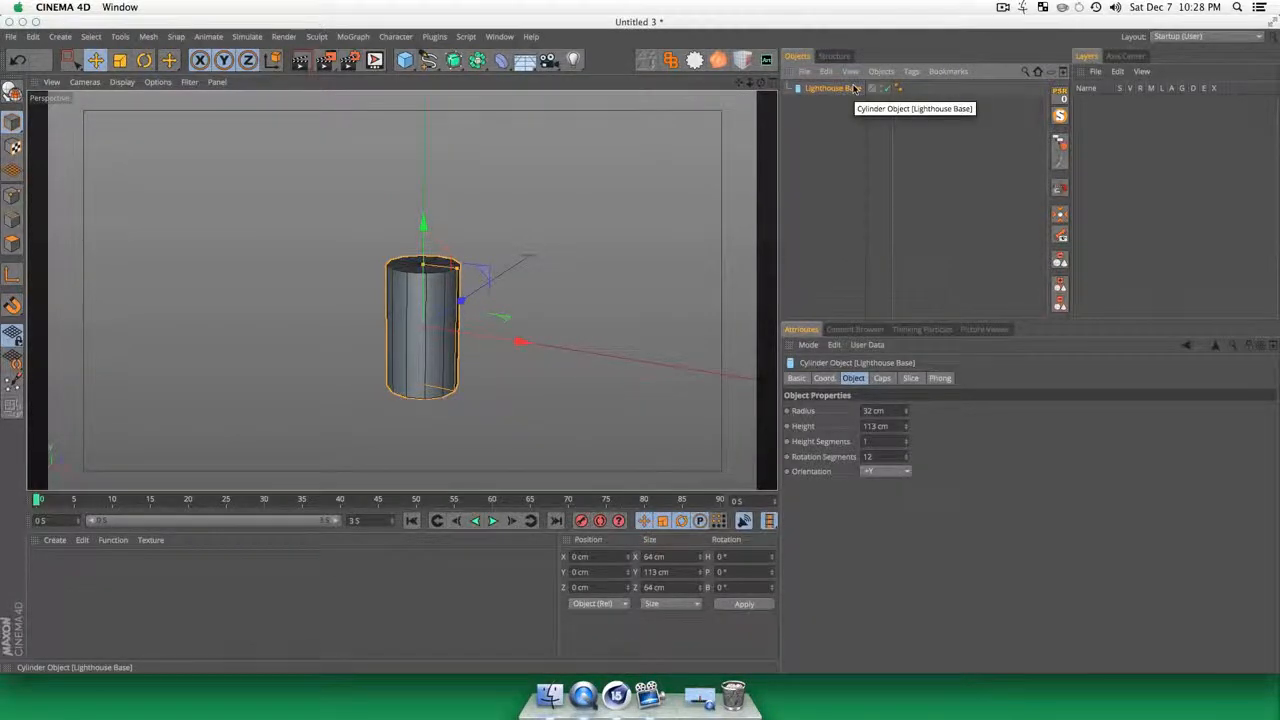
# Step: Convert Lighthouse Base to an editable polygon object and delete its Phong tag
pyautogui.press('c')
pyautogui.click(898, 89)
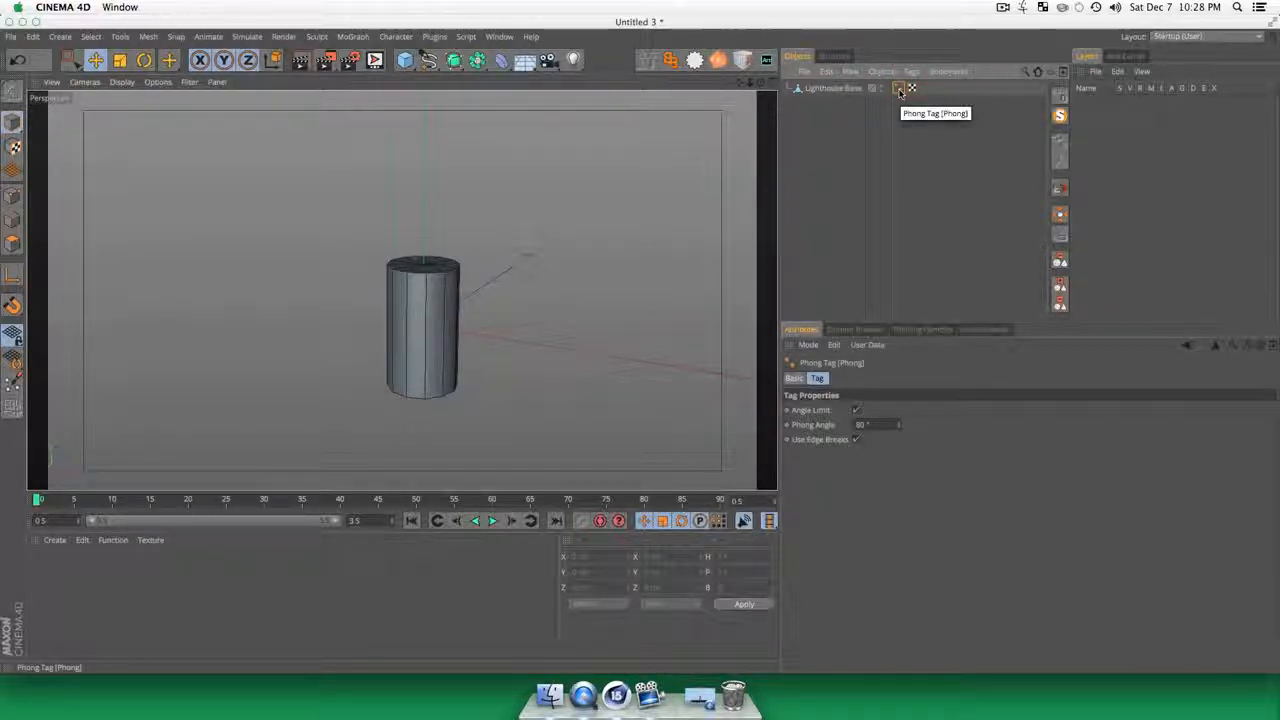
pyautogui.press('Delete')
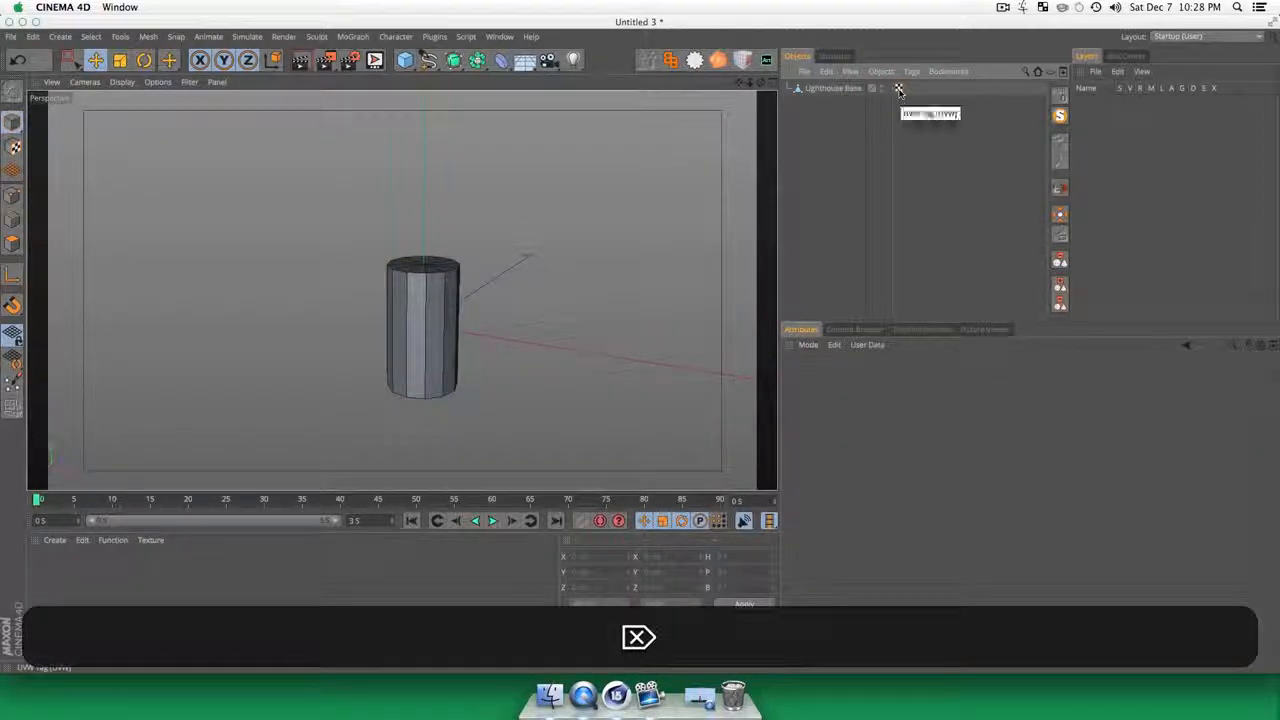
# Step: Render a preview in the viewport to examine the flat shading on Lighthouse Base
pyautogui.click(812, 215)
pyautogui.press('3')
pyautogui.moveTo(400, 287); pyautogui.dragTo(409, 340)
pyautogui.press('super+r')
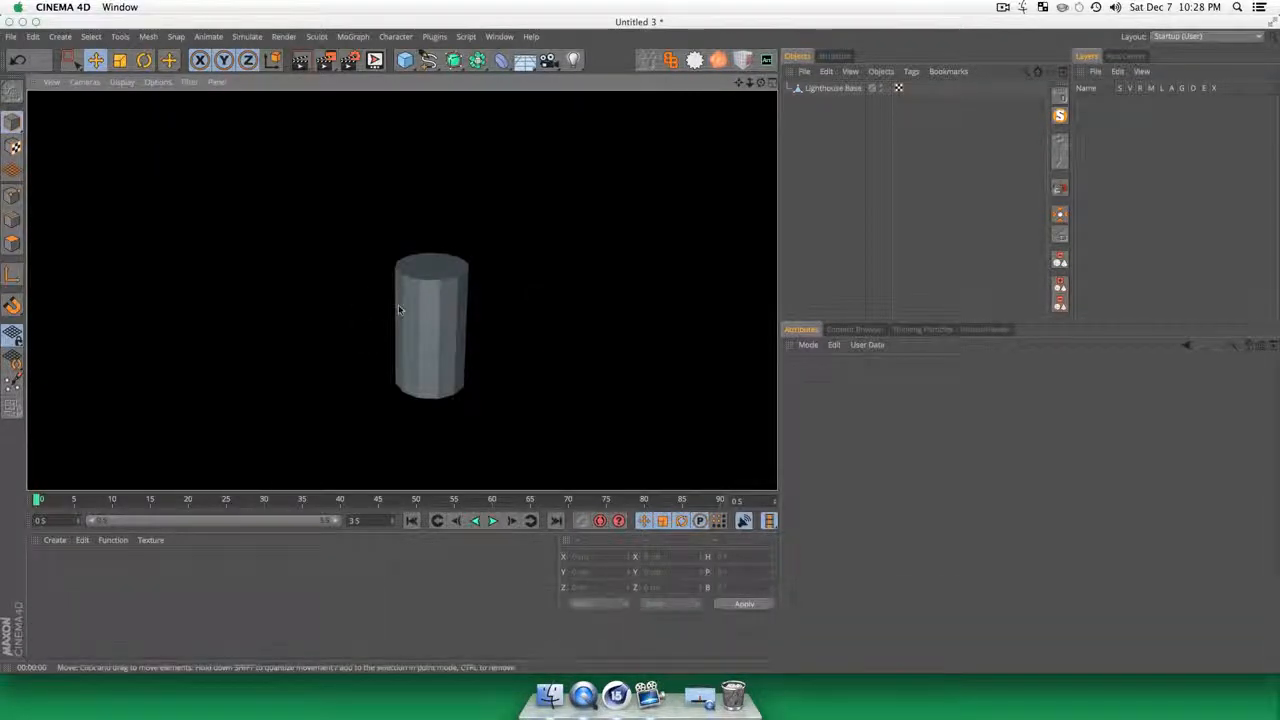
pyautogui.press('3')
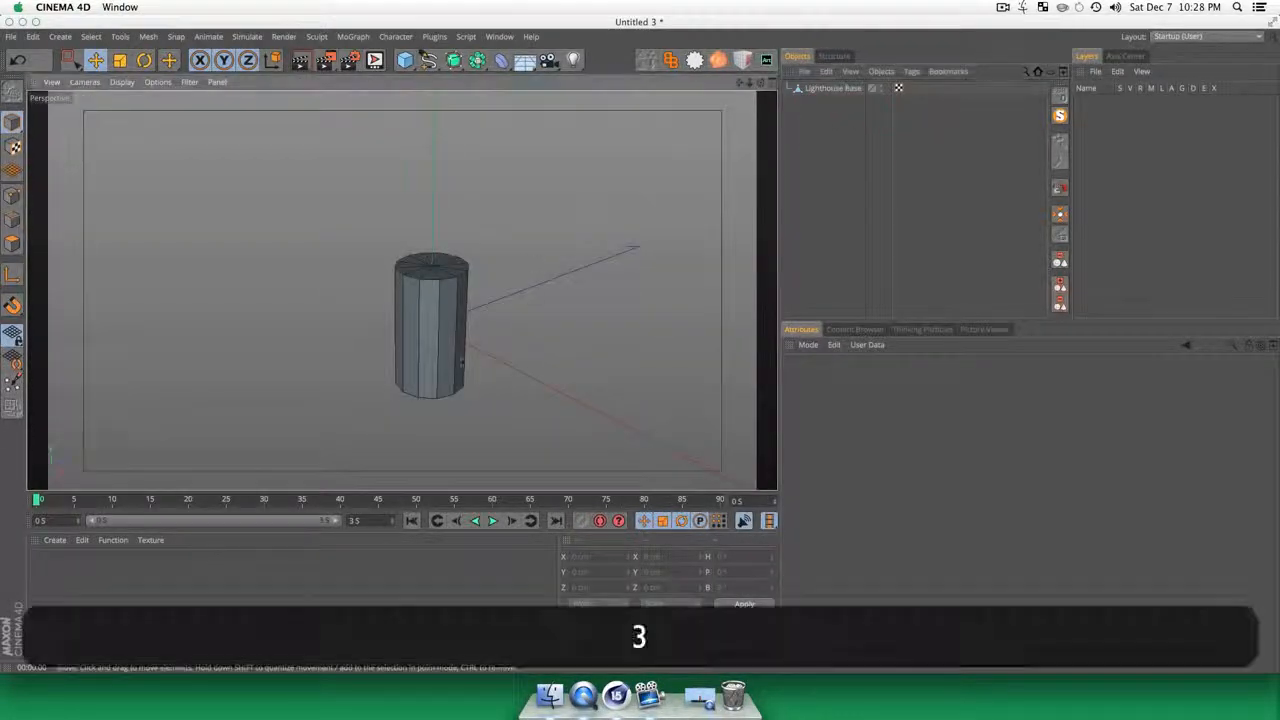
pyautogui.moveTo(398, 353); pyautogui.dragTo(418, 298)
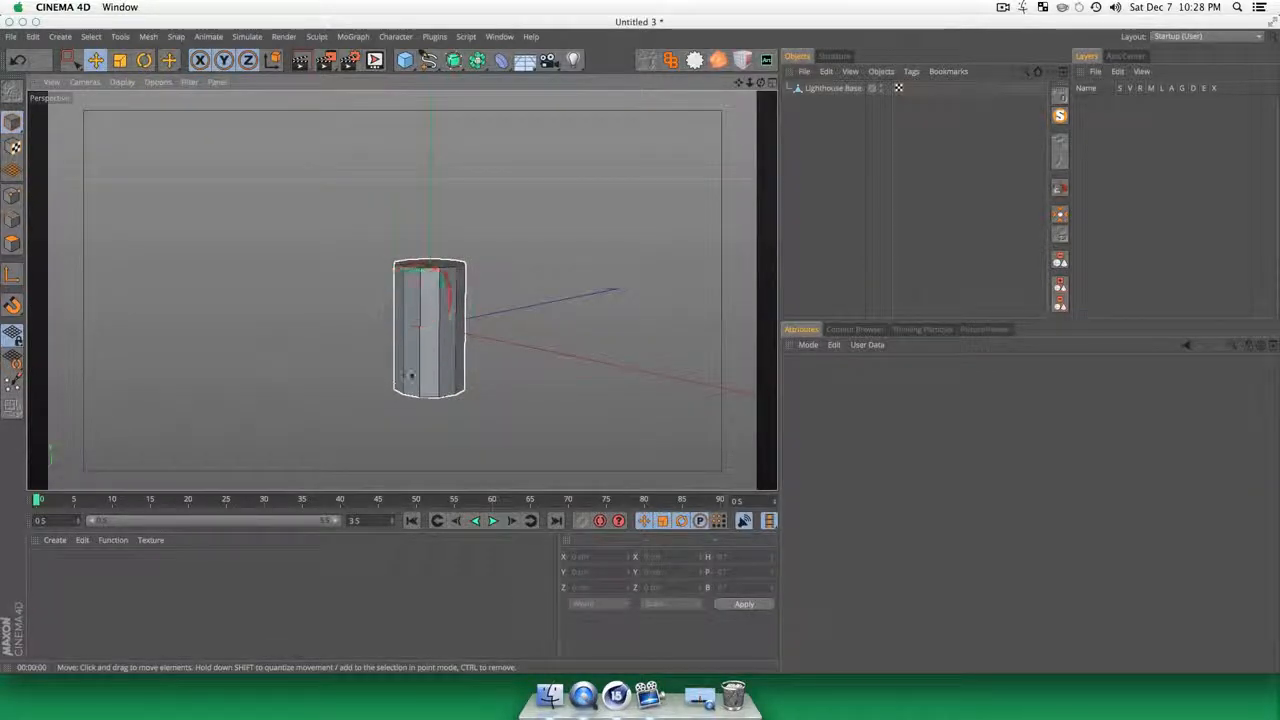
pyautogui.scroll(3, 411, 374)
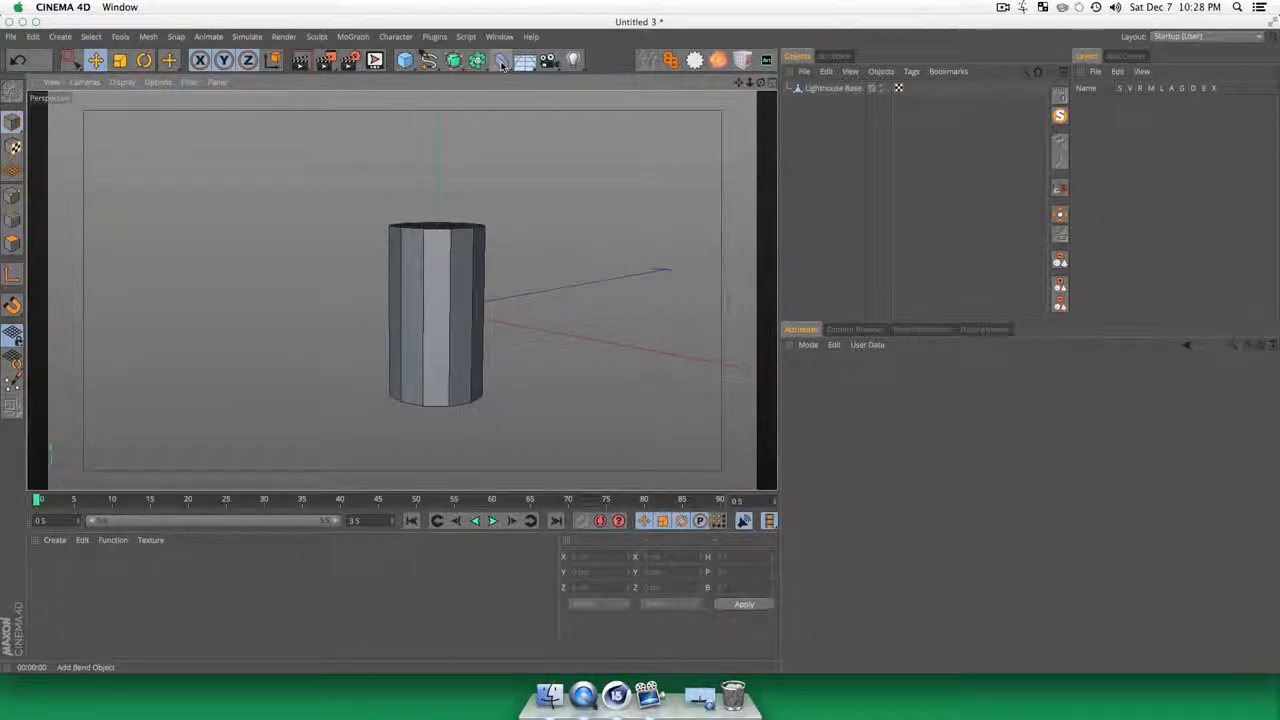
# Step: Add a Taper deformer as a child of Lighthouse Base and fit it to the parent
pyautogui.click(502, 62)
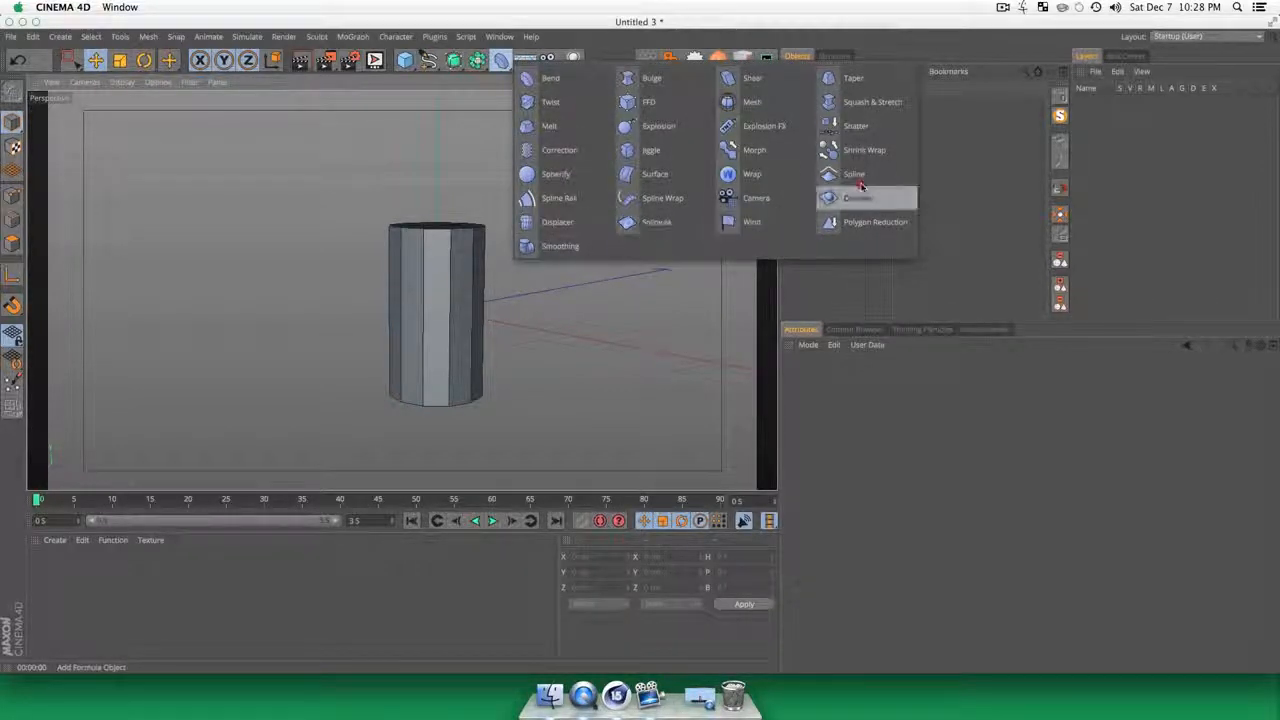
pyautogui.click(853, 80)
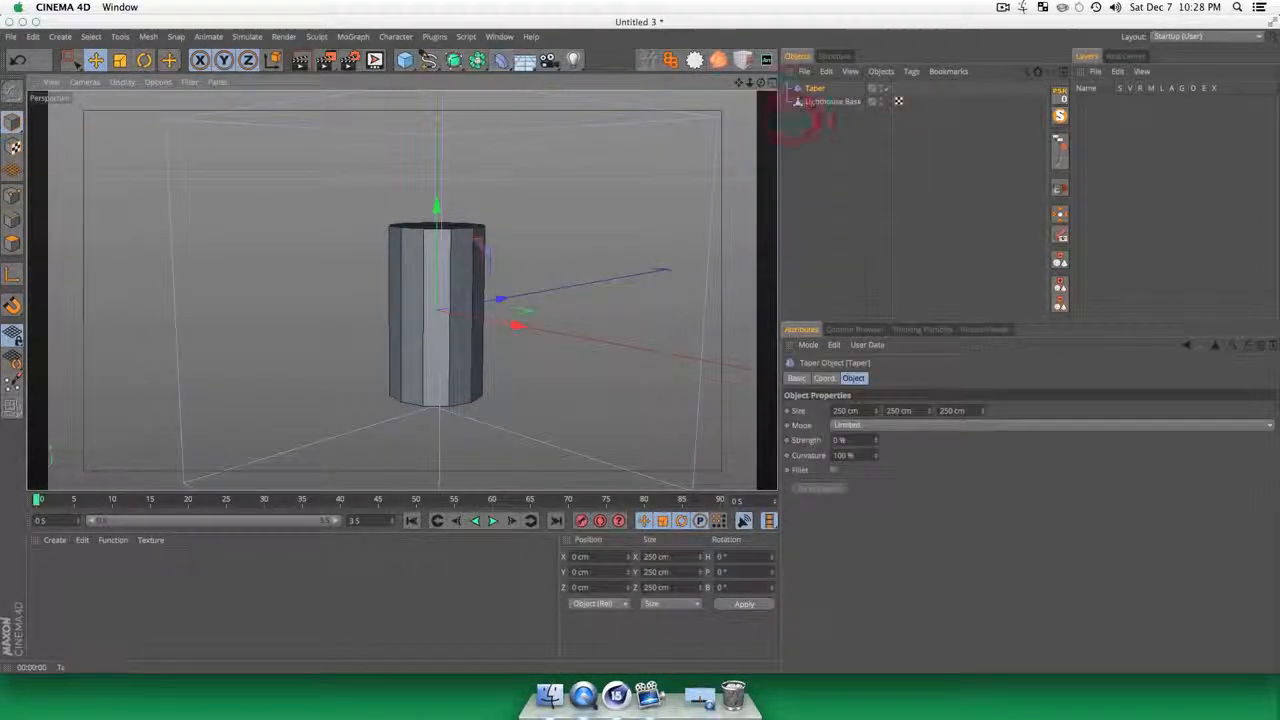
pyautogui.moveTo(815, 89); pyautogui.dragTo(840, 102)
pyautogui.click(826, 490)
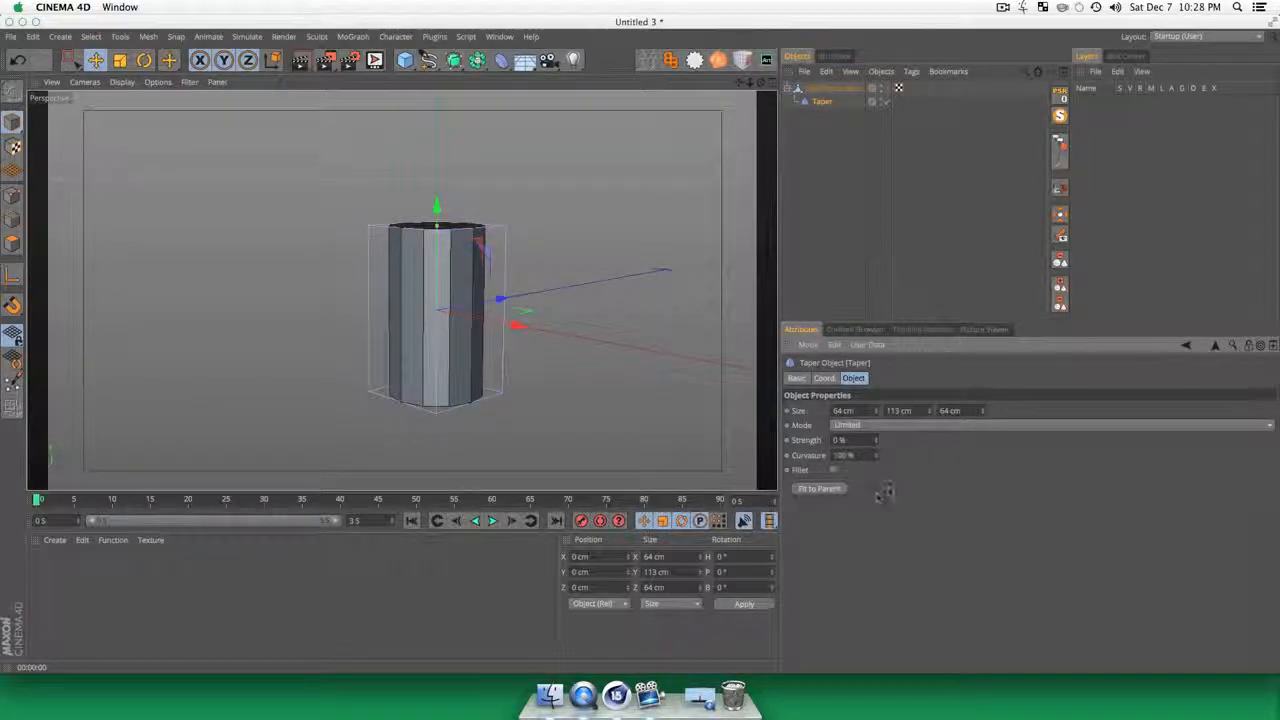
# Step: Try scaling the Taper deformer by hand, and fit it to its parent again
pyautogui.click(831, 102)
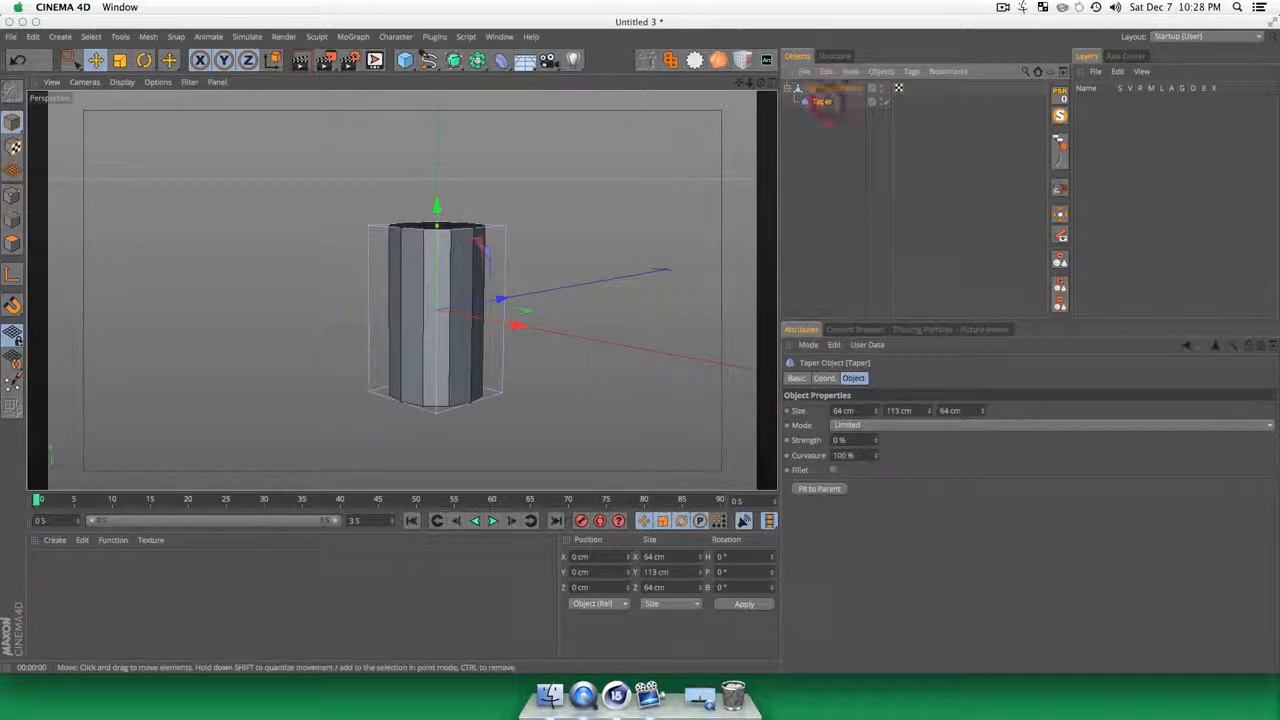
pyautogui.press('t')
pyautogui.moveTo(680, 235); pyautogui.dragTo(598, 303)
pyautogui.click(822, 101)
pyautogui.click(833, 488)
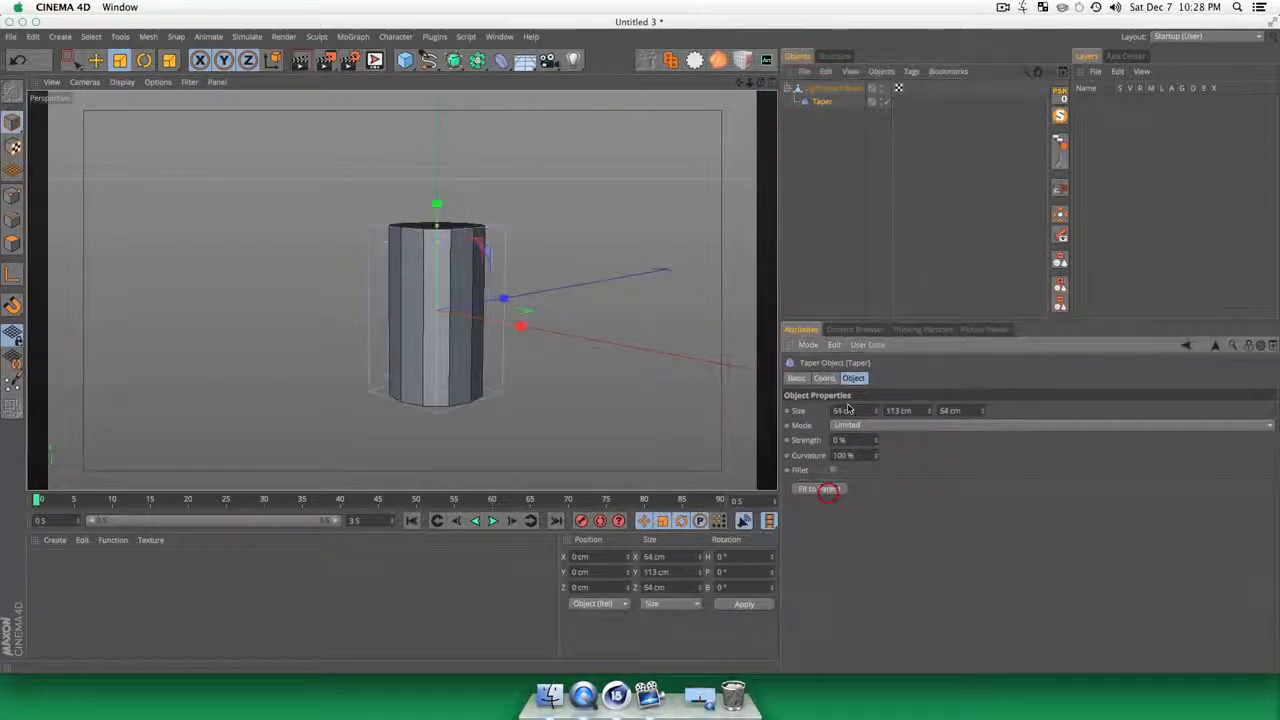
# Step: Increase the Taper deformer's strength to narrow Lighthouse Base moderately toward the top
pyautogui.click(822, 188)
pyautogui.press('3')
pyautogui.moveTo(428, 280)
pyautogui.mouseDown()
pyautogui.moveTo(403, 289)
pyautogui.moveTo(437, 278)
pyautogui.mouseUp()
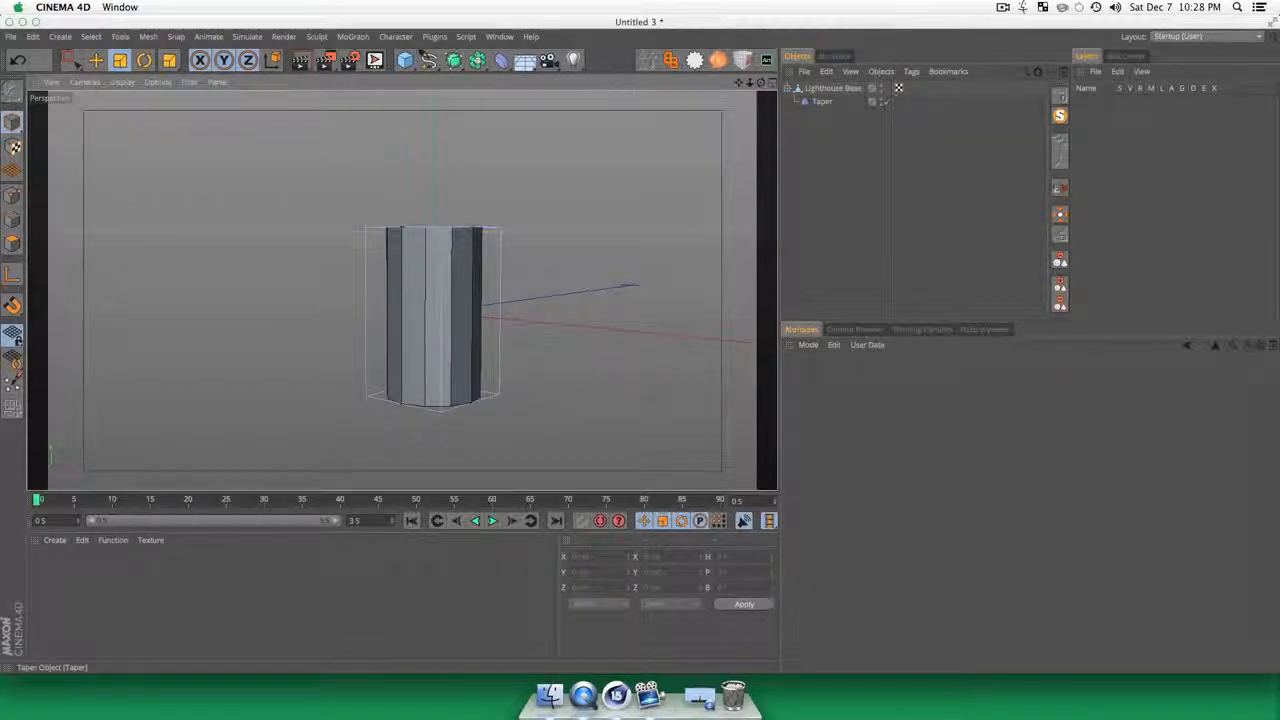
pyautogui.click(826, 100)
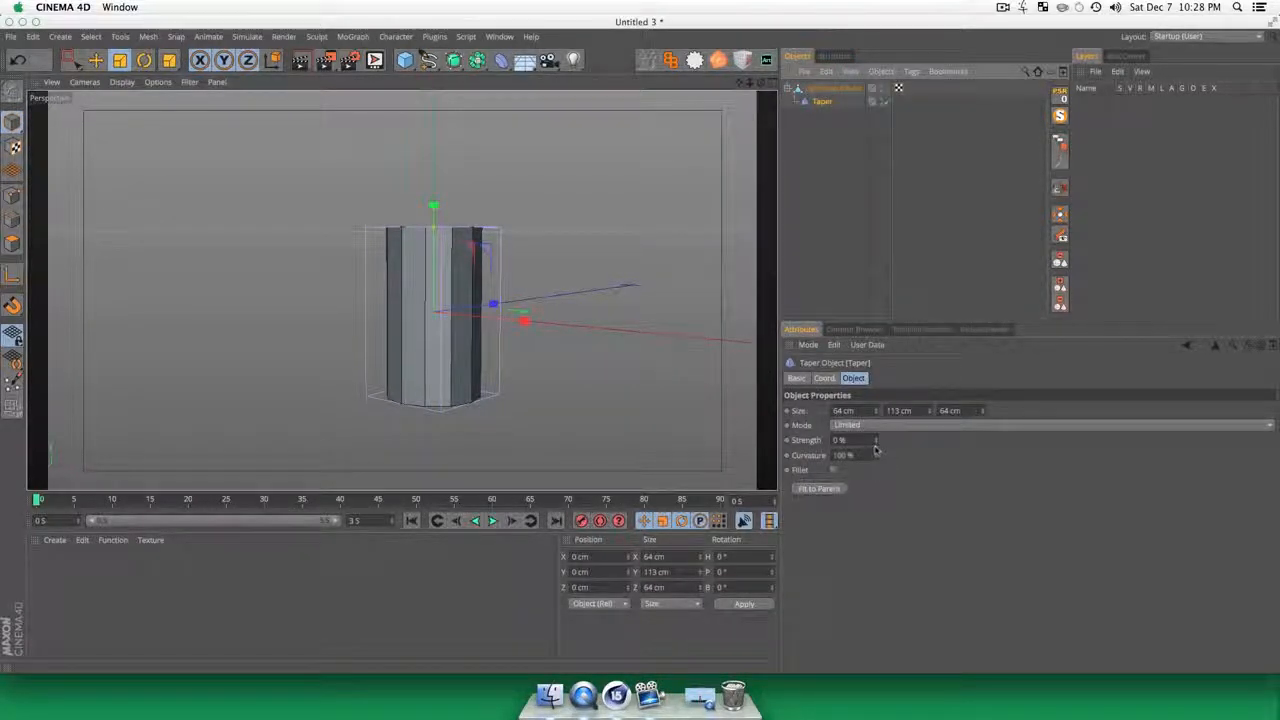
pyautogui.moveTo(876, 442); pyautogui.dragTo(876, 412)
pyautogui.click(807, 262)
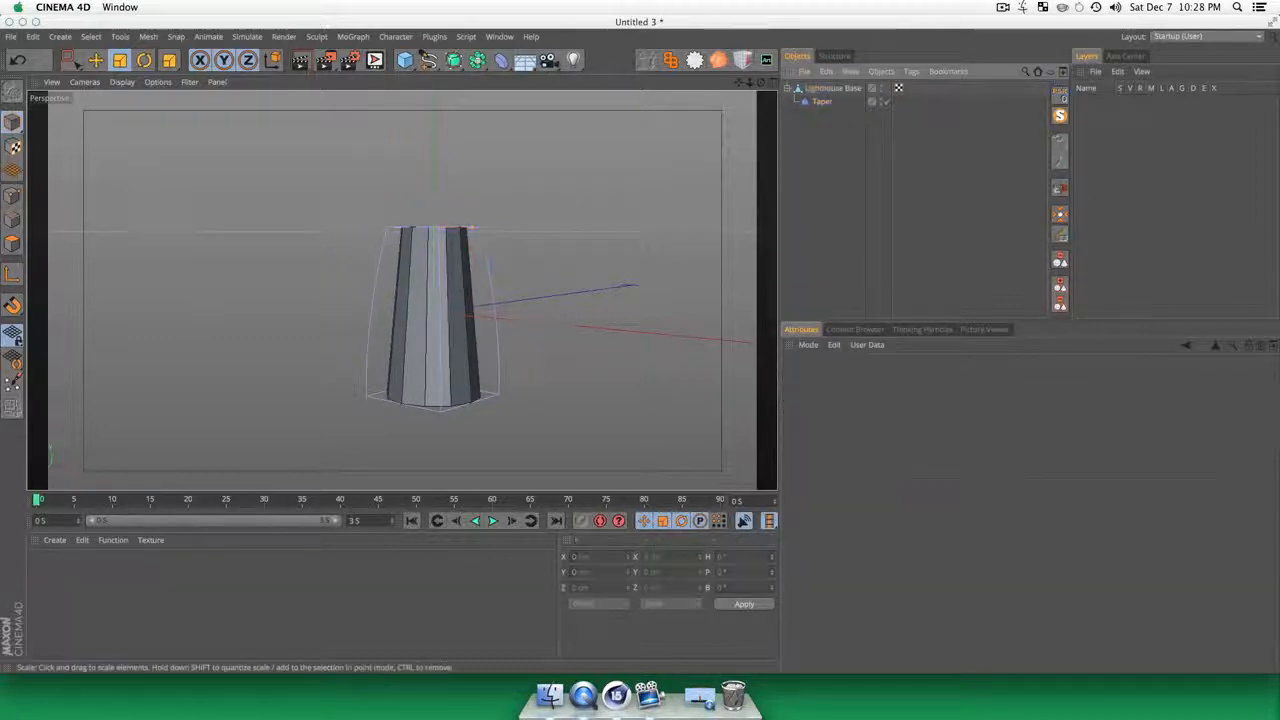
pyautogui.press('3')
pyautogui.moveTo(400, 286); pyautogui.dragTo(423, 387)
pyautogui.press('3')
pyautogui.moveTo(529, 280); pyautogui.dragTo(400, 291)
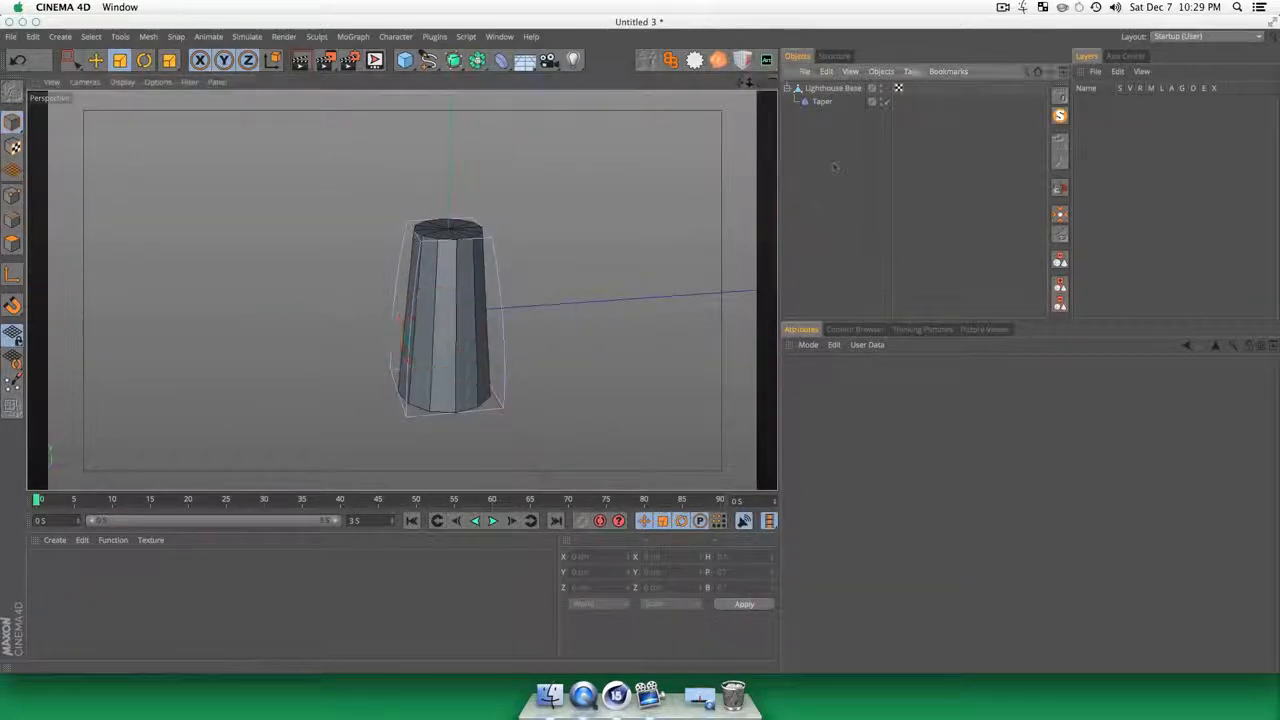
# Step: Duplicate Lighthouse Base together with its Taper deformer
pyautogui.click(845, 91)
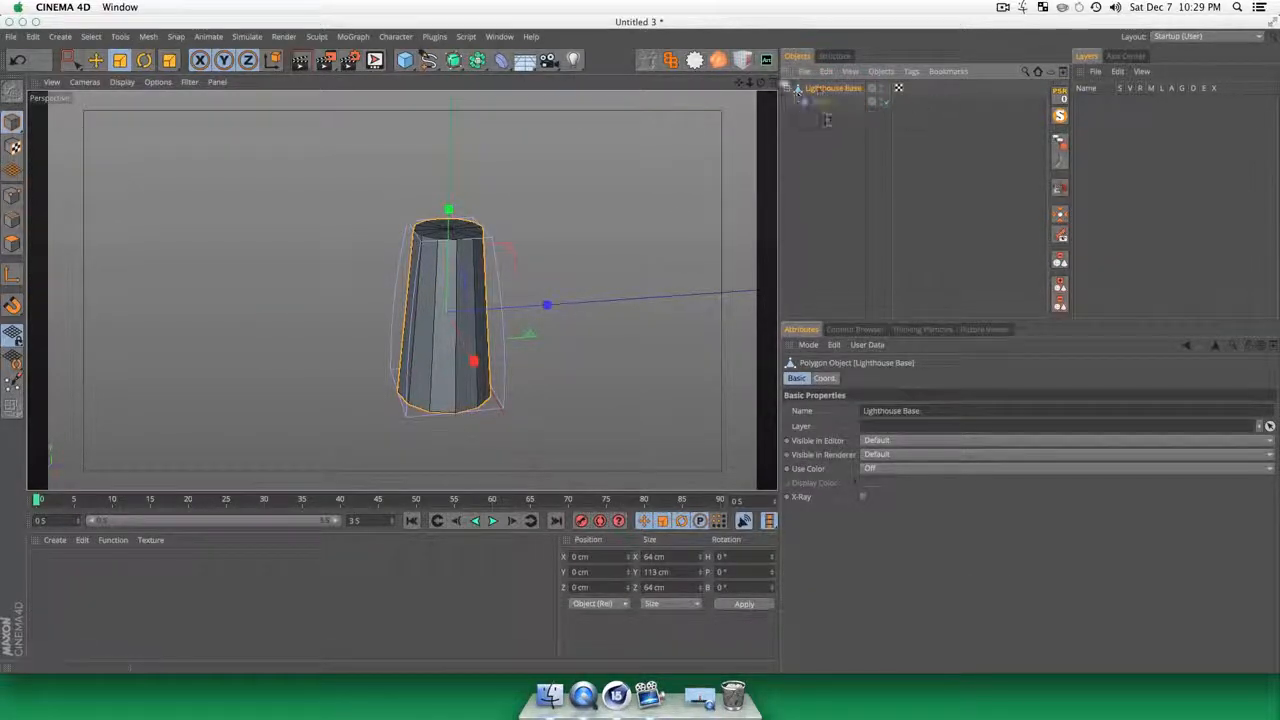
pyautogui.click(820, 157)
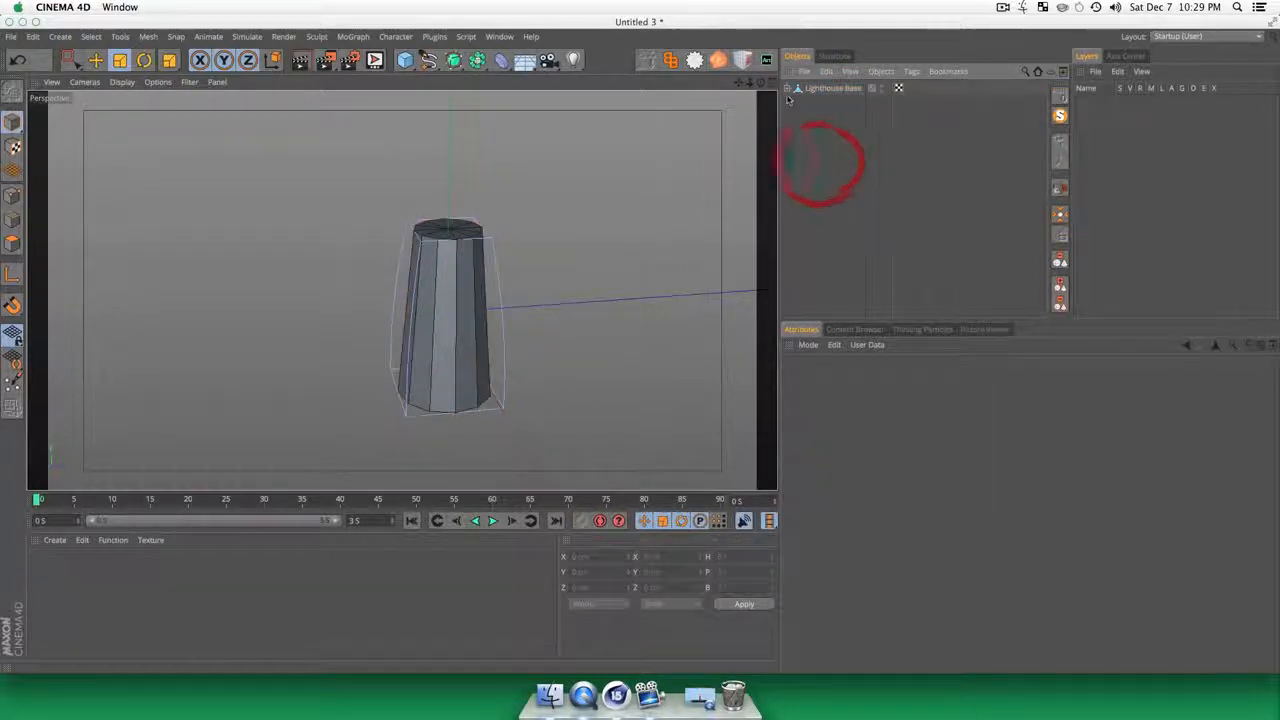
pyautogui.click(791, 89)
pyautogui.click(836, 89)
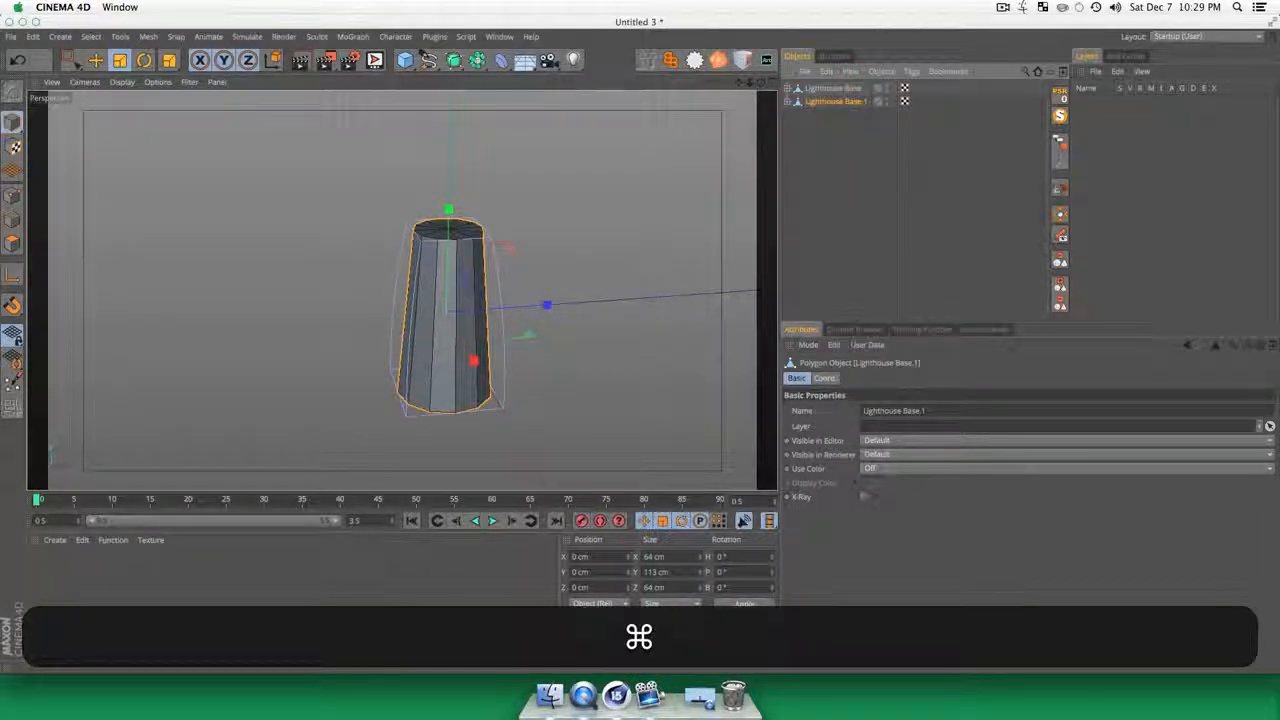
pyautogui.click(806, 160)
# Step: Move Lighthouse Base.1 straight up so it stands on top of Lighthouse Base, at about 97 cm on Y
pyautogui.click(842, 101)
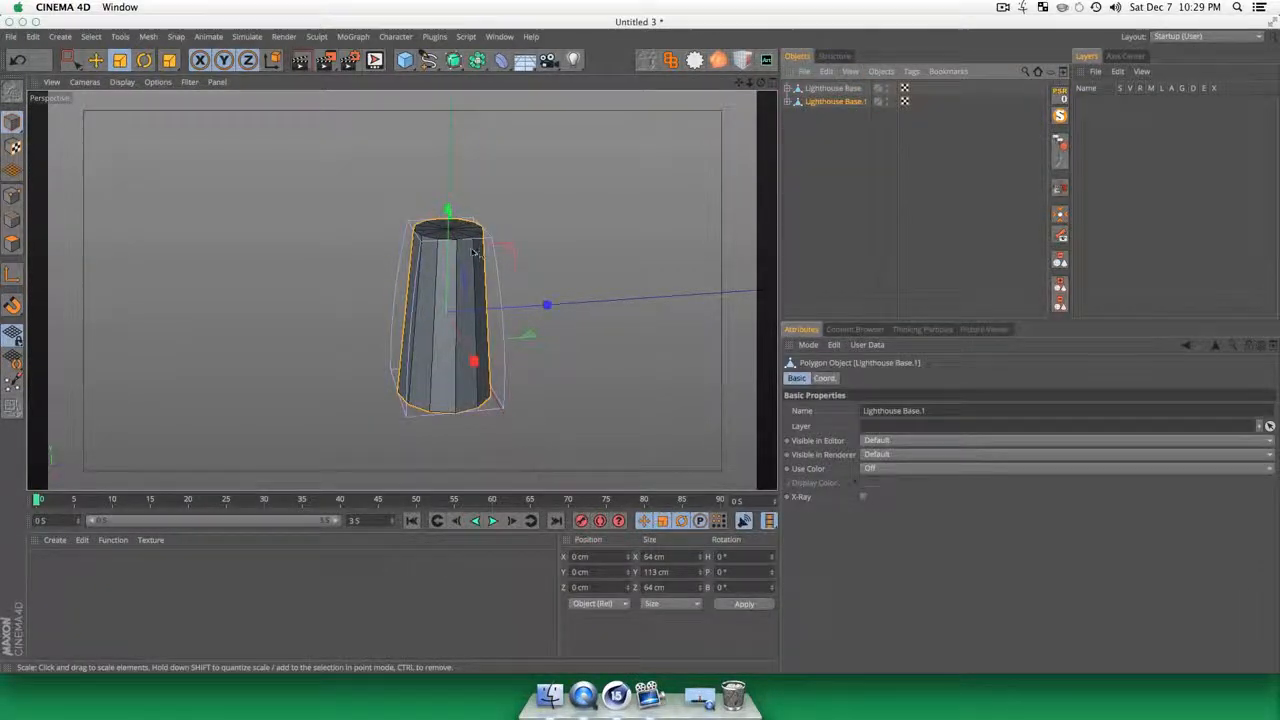
pyautogui.press('e')
pyautogui.moveTo(448, 210); pyautogui.dragTo(448, 105)
pyautogui.scroll(2, 507, 330)
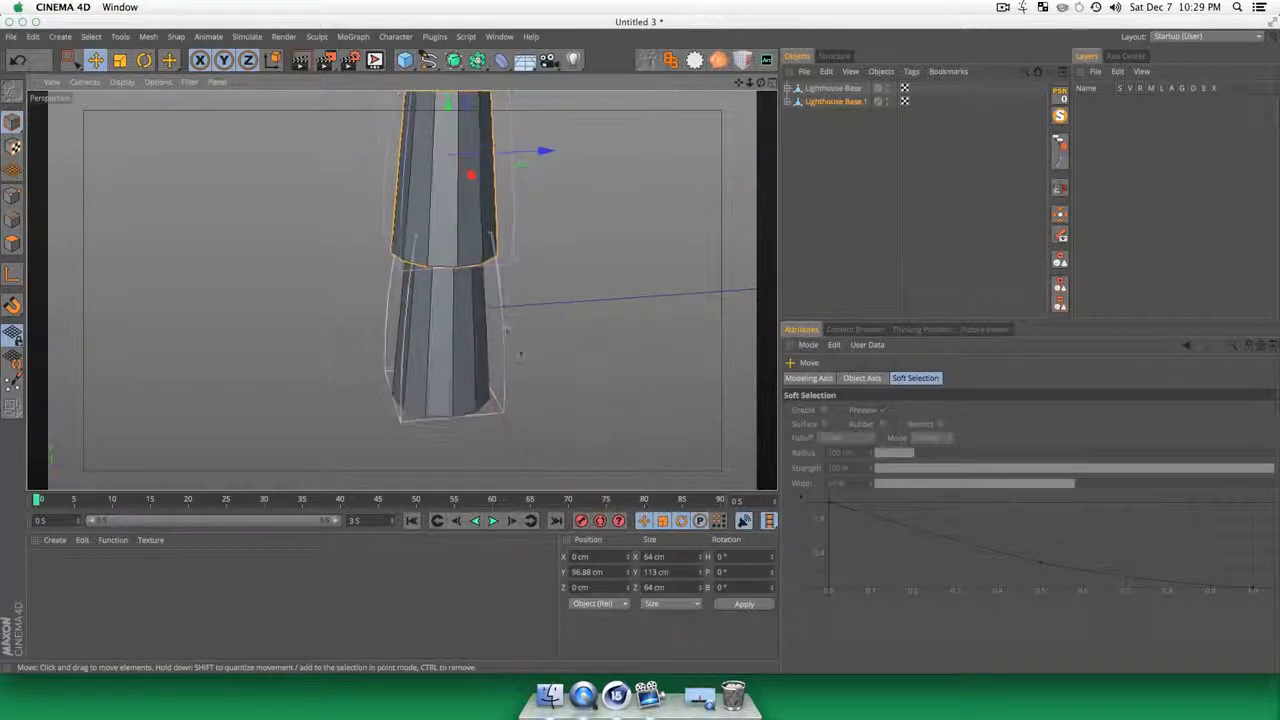
pyautogui.press('2')
pyautogui.moveTo(517, 366); pyautogui.dragTo(502, 370)
pyautogui.press('3')
pyautogui.moveTo(432, 266); pyautogui.dragTo(441, 292)
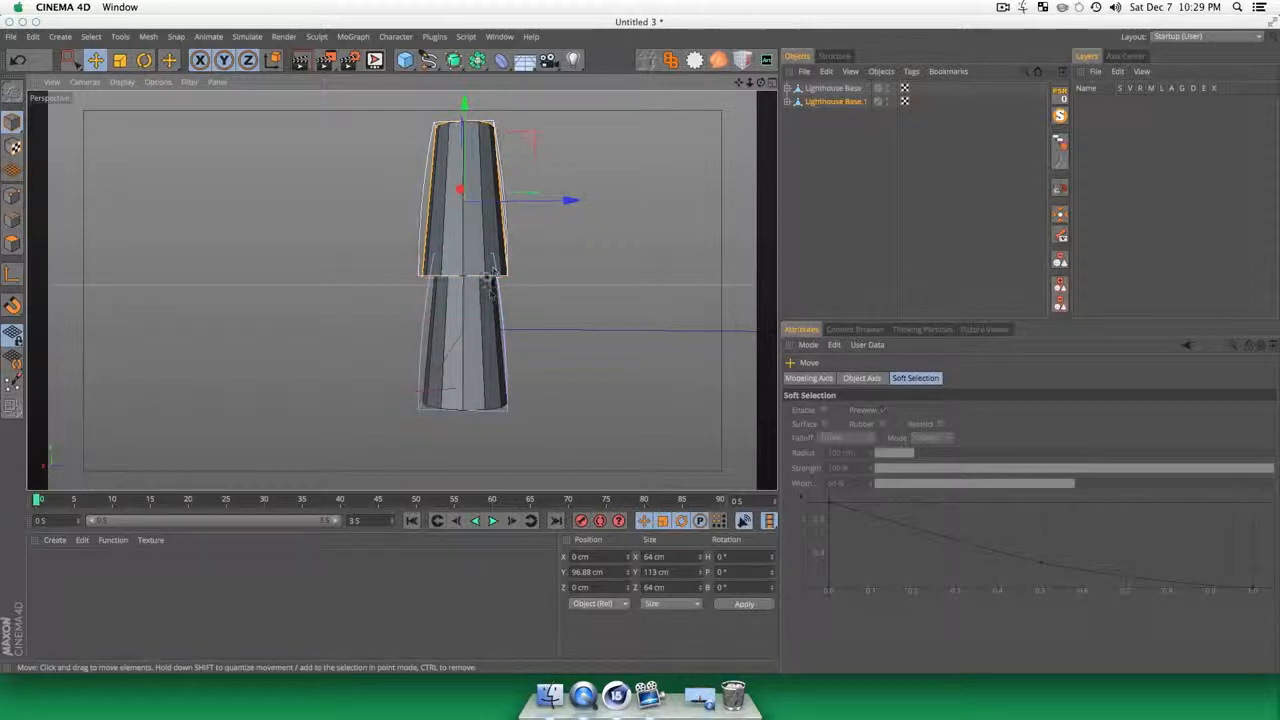
pyautogui.moveTo(465, 107); pyautogui.dragTo(461, 112)
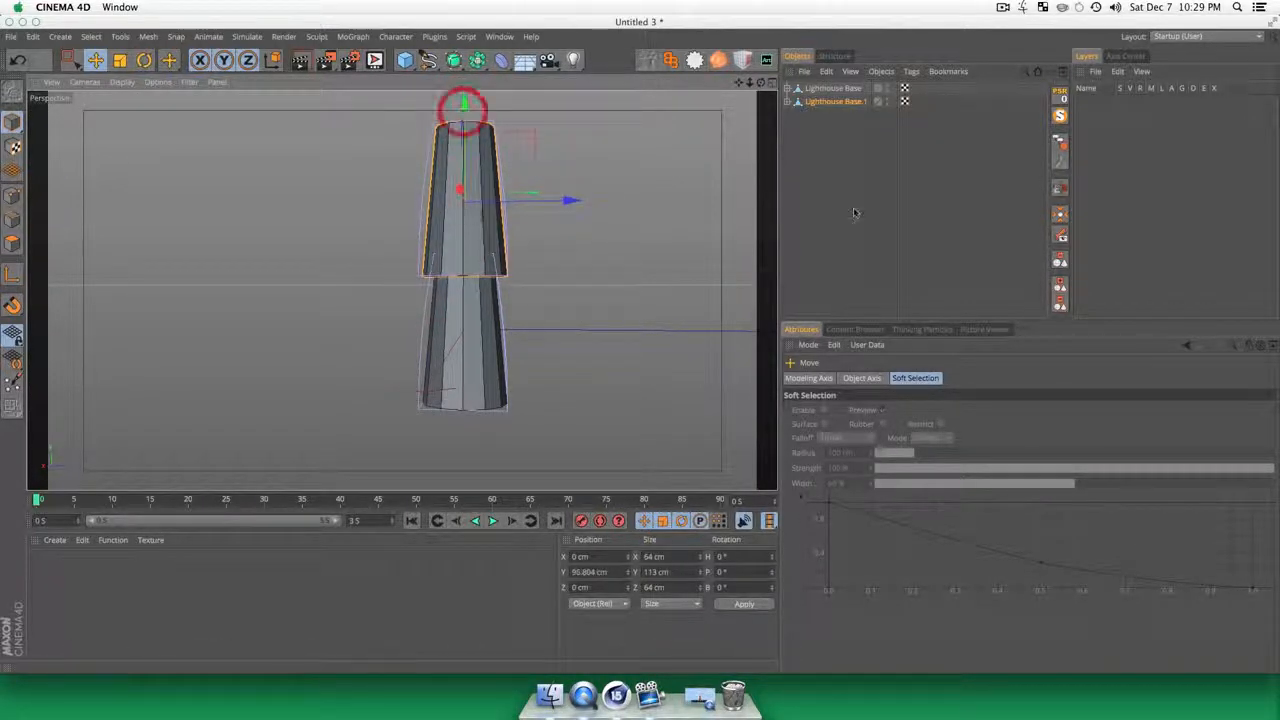
# Step: Scale Lighthouse Base.1 down along Y only, flattening it to a height of about 15 cm
pyautogui.click(858, 208)
pyautogui.click(837, 103)
pyautogui.press('t')
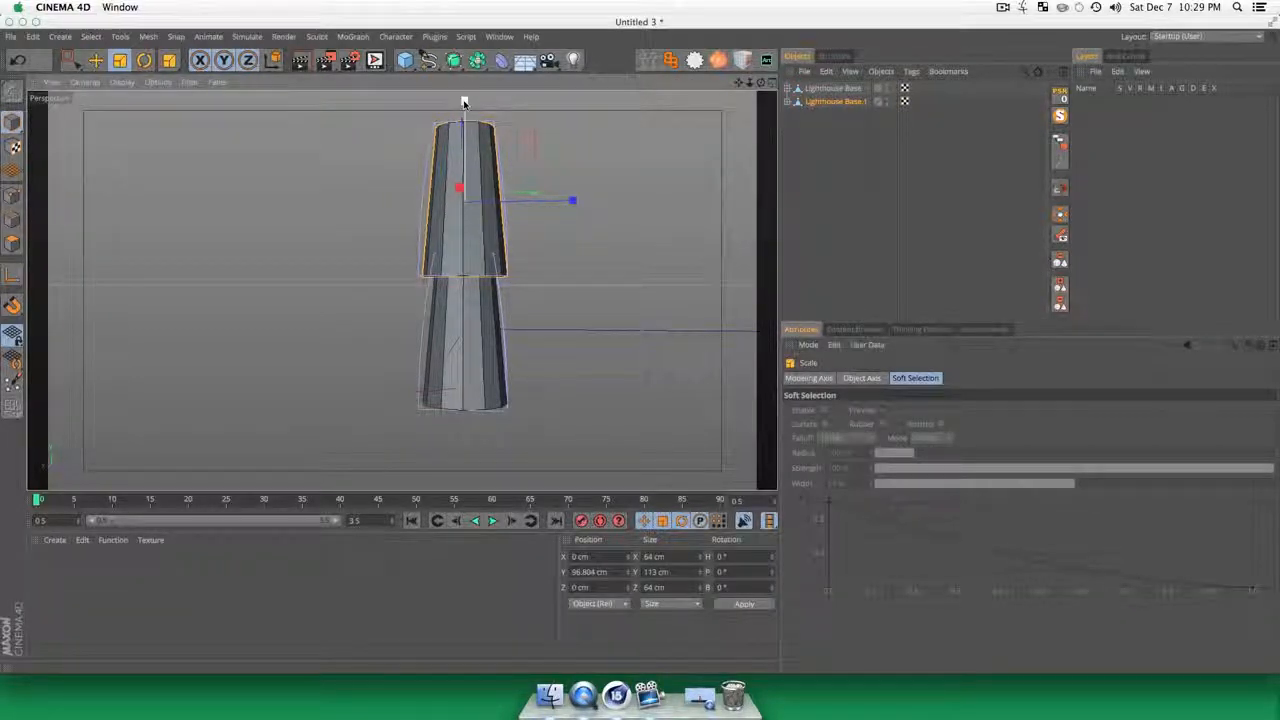
pyautogui.moveTo(464, 103); pyautogui.dragTo(466, 193)
pyautogui.click(809, 160)
# Step: Fit the Taper deformer of Lighthouse Base.1 to its flattened parent
pyautogui.click(839, 90)
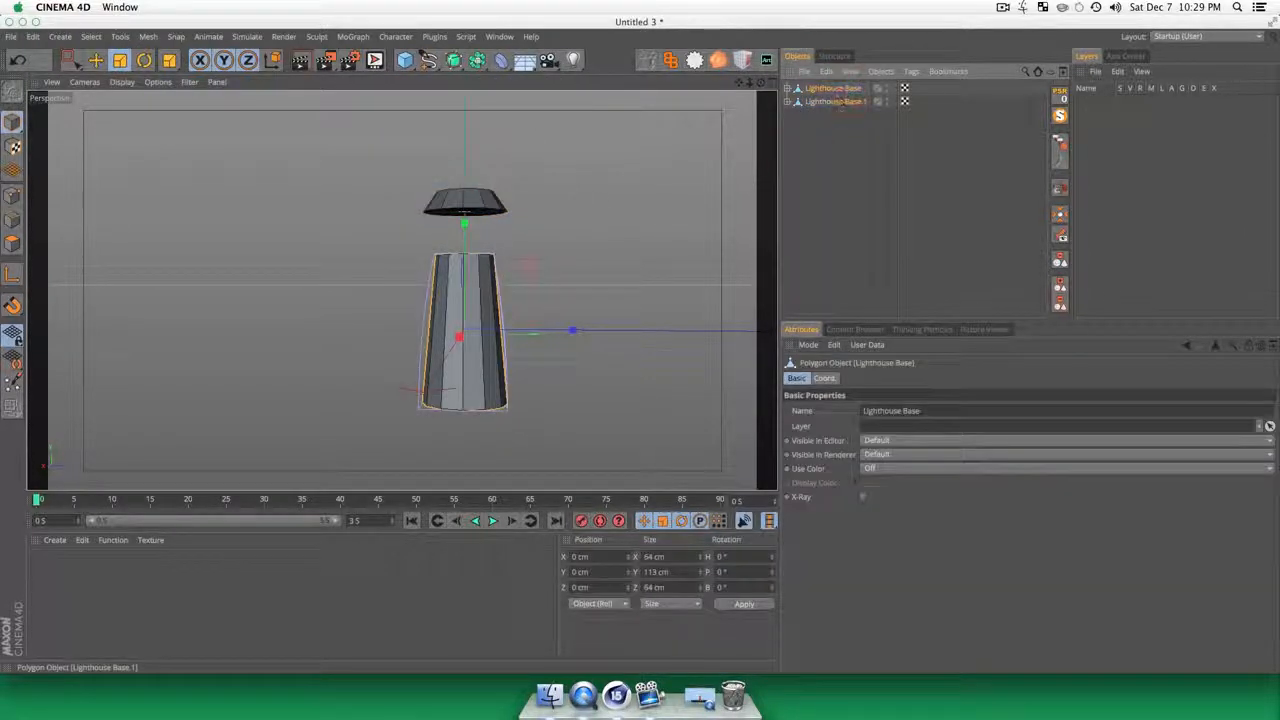
pyautogui.click(837, 102)
pyautogui.click(787, 101)
pyautogui.click(821, 115)
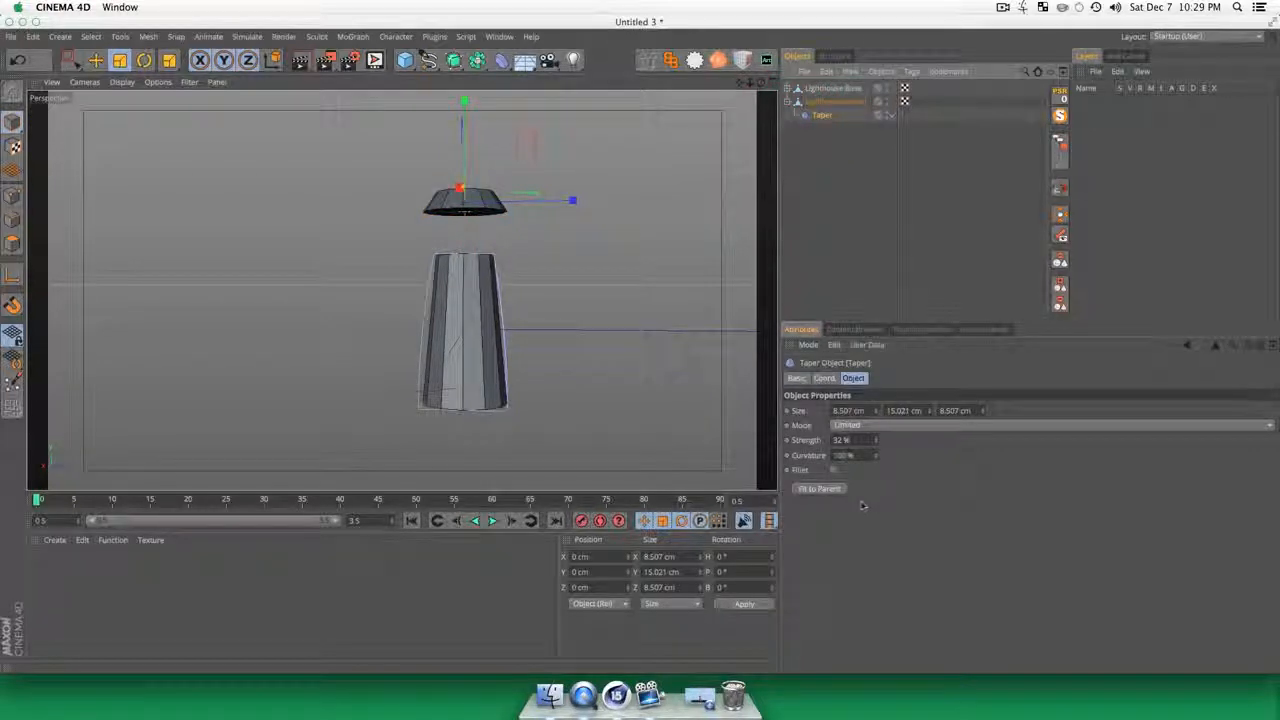
pyautogui.click(821, 489)
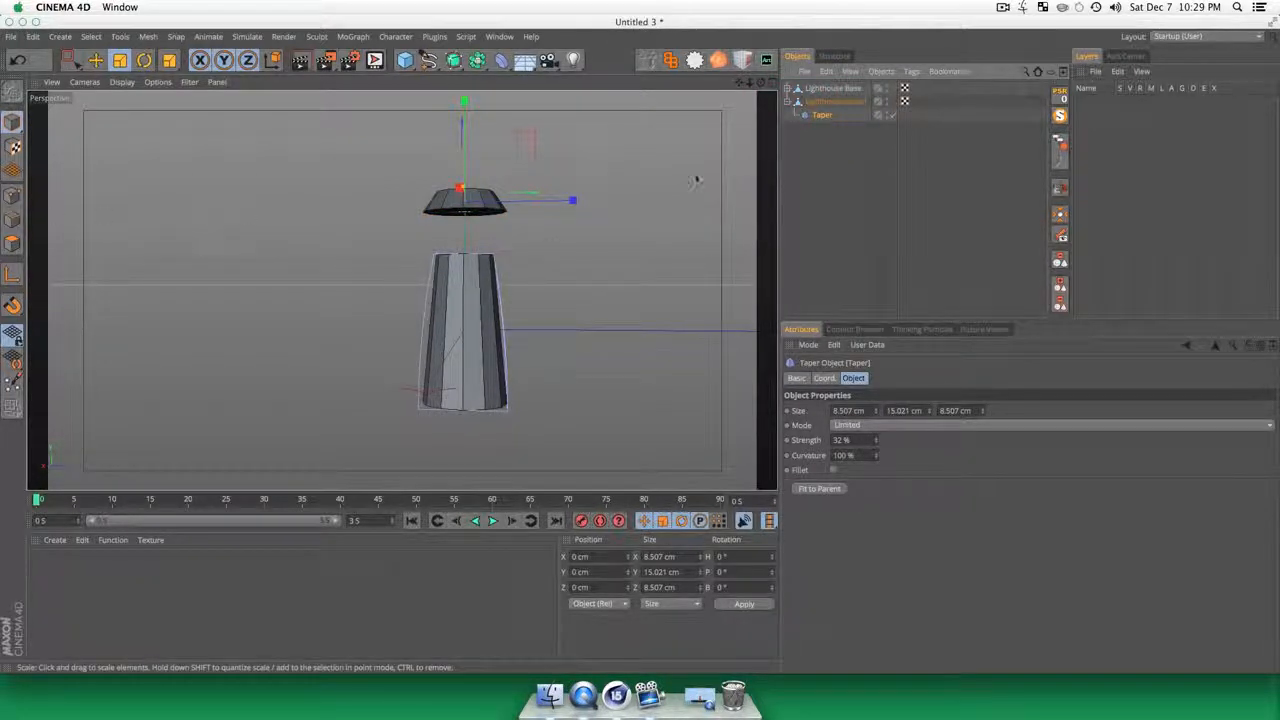
pyautogui.click(818, 489)
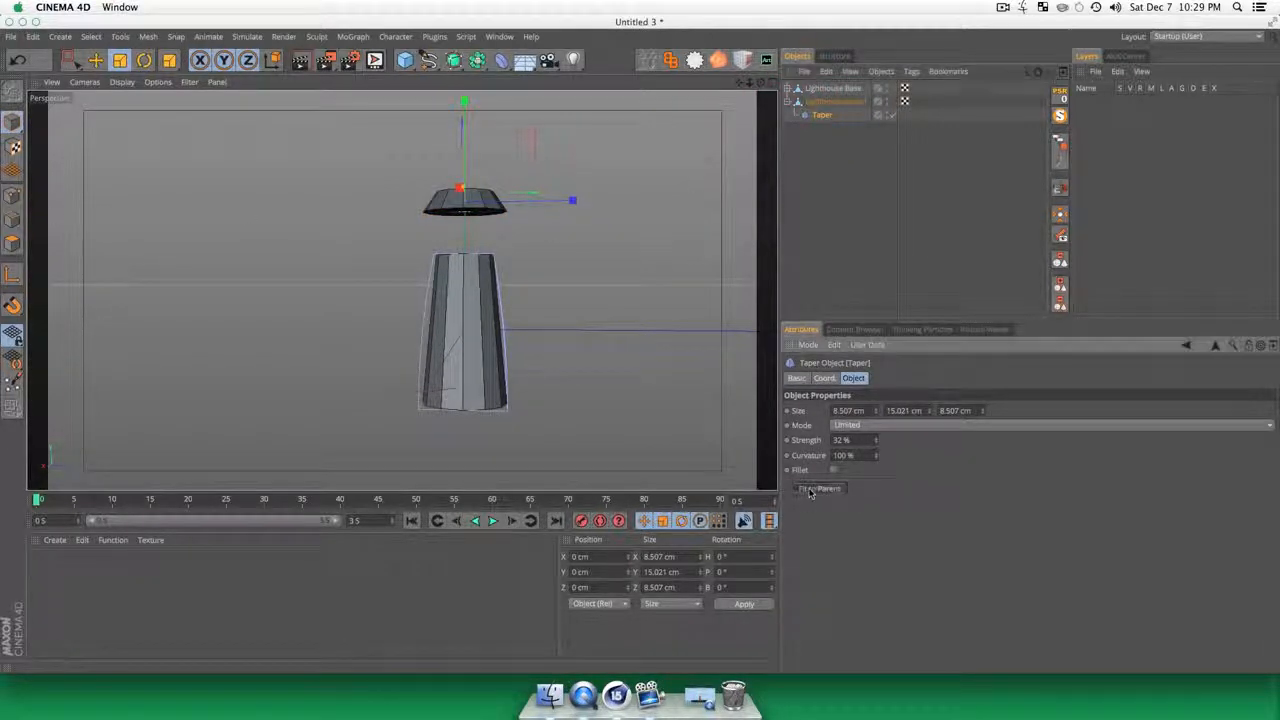
# Step: Reduce the strength of the Taper deformer on Lighthouse Base.1 to about 28 %
pyautogui.click(812, 245)
pyautogui.press('3')
pyautogui.moveTo(403, 289); pyautogui.dragTo(430, 318)
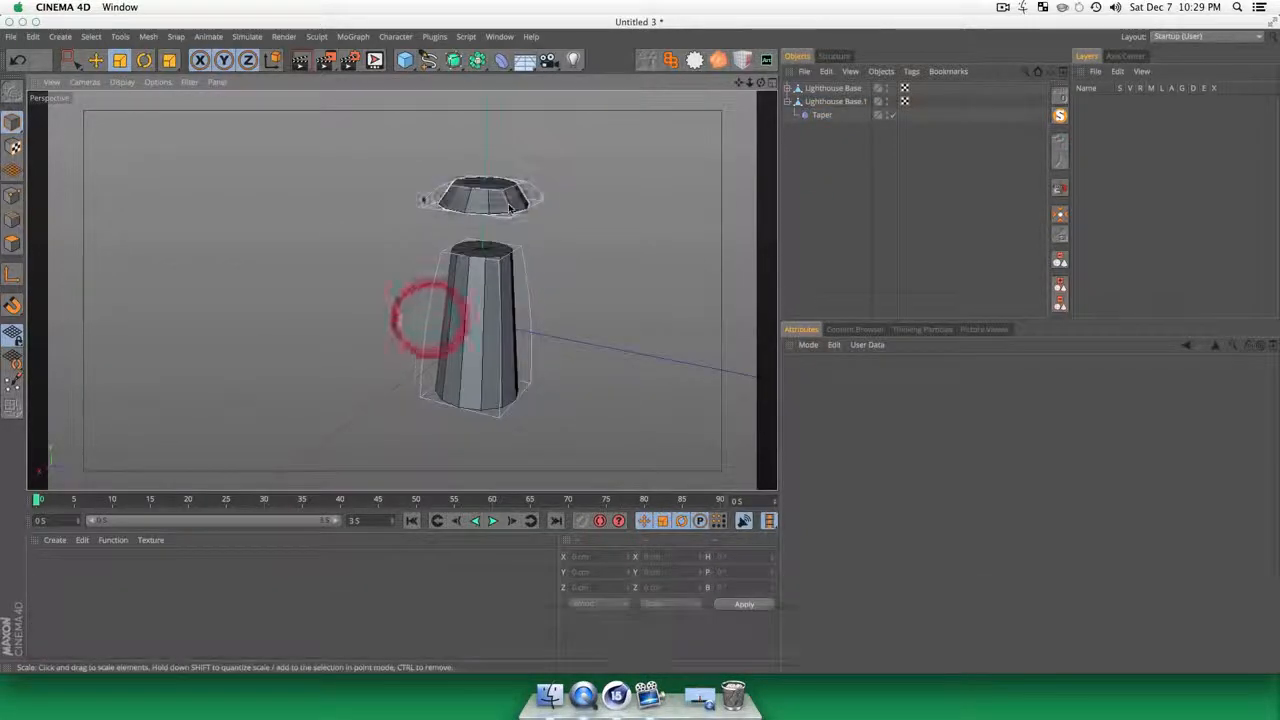
pyautogui.click(821, 115)
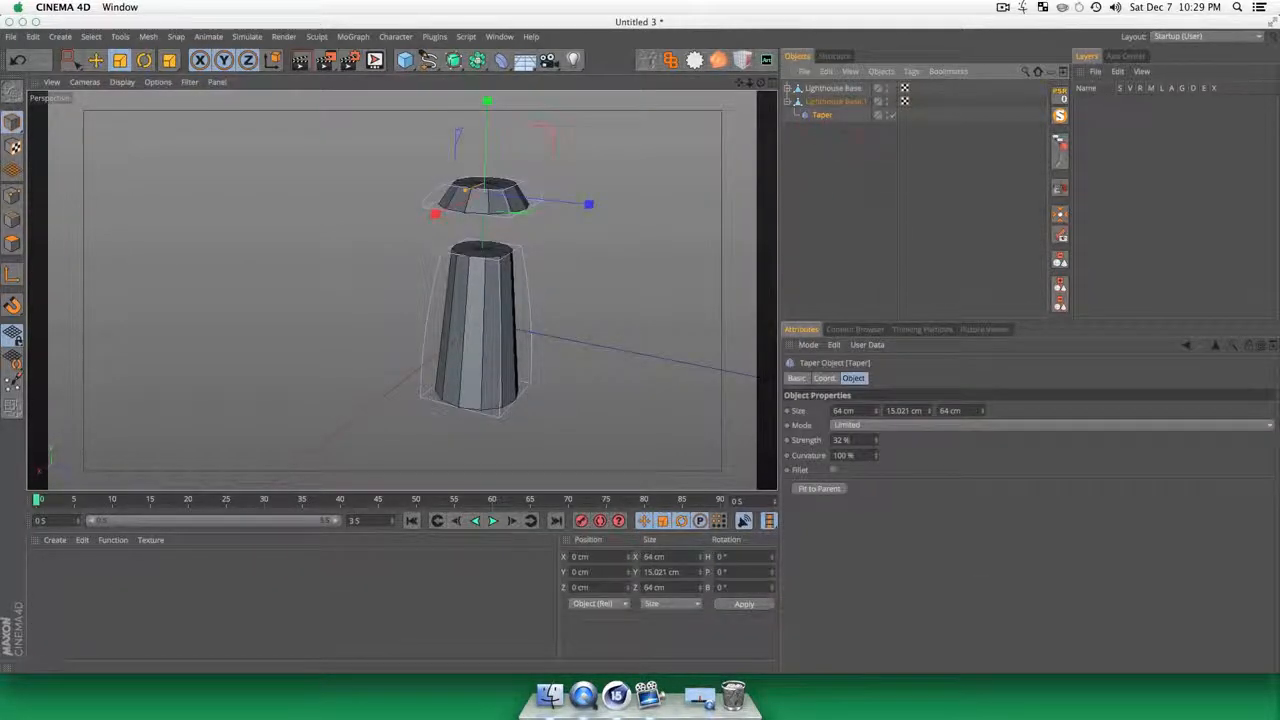
pyautogui.click(878, 444)
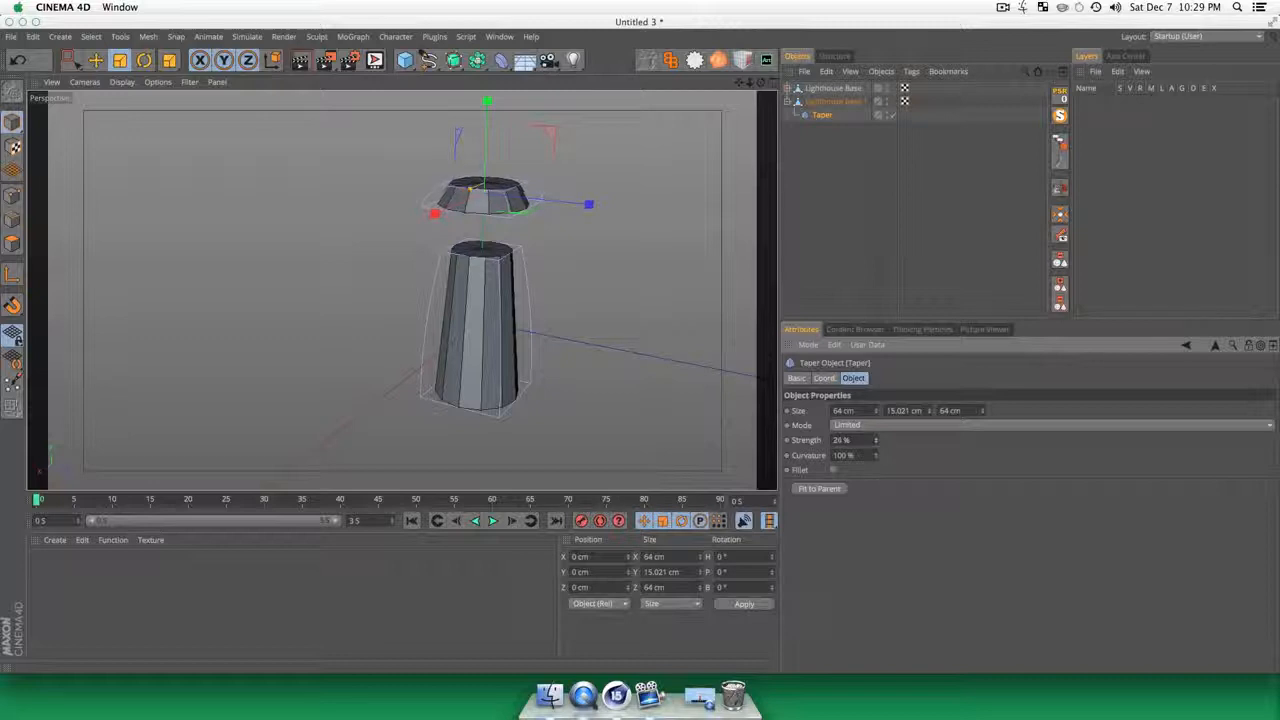
# Step: Lower Lighthouse Base.1 onto the top of the tapered base, at about 59 cm on Y
pyautogui.click(400, 289)
pyautogui.press('3')
pyautogui.moveTo(400, 289); pyautogui.dragTo(471, 271)
pyautogui.scroll(2, 486, 249)
pyautogui.click(822, 114)
pyautogui.press('e')
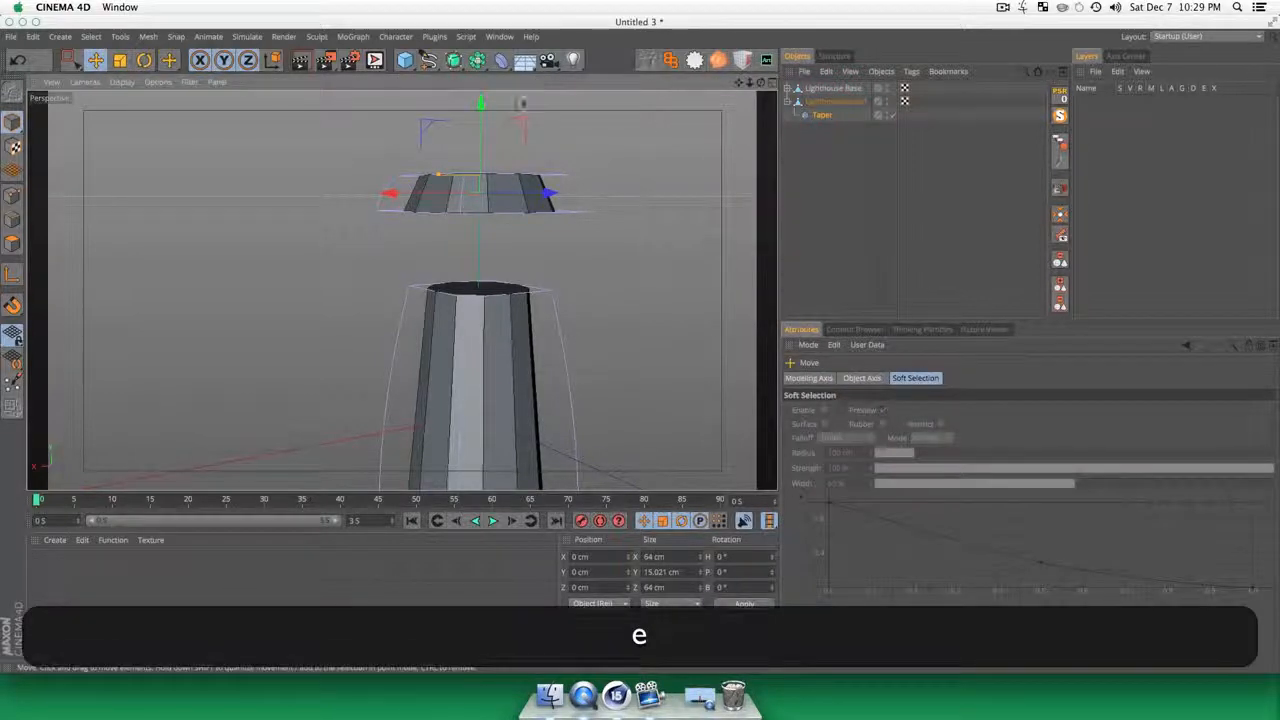
pyautogui.click(833, 101)
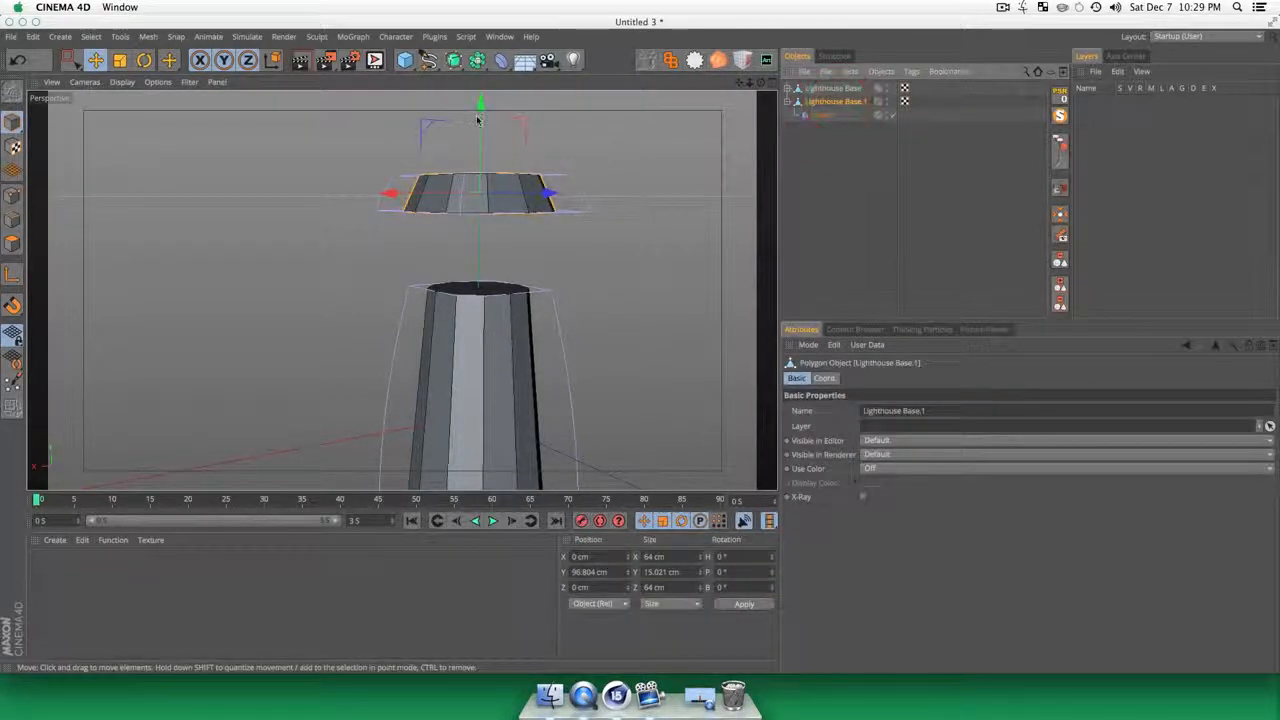
pyautogui.moveTo(477, 108); pyautogui.dragTo(479, 192)
# Step: Check the flattened piece's fit on the tower from several angles and rename it Glass Bottom
pyautogui.click(400, 258)
pyautogui.press('3')
pyautogui.moveTo(400, 288); pyautogui.dragTo(511, 331)
pyautogui.press('1')
pyautogui.press('3')
pyautogui.press('1')
pyautogui.press('3')
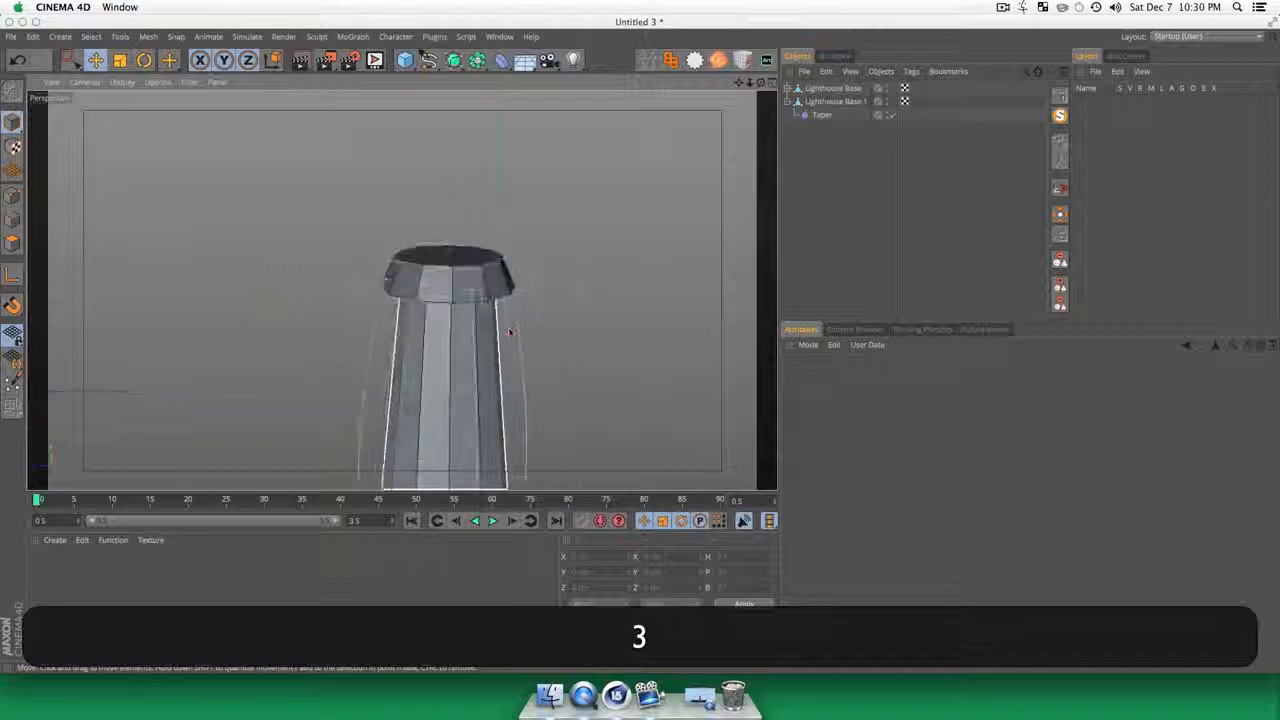
pyautogui.click(834, 101)
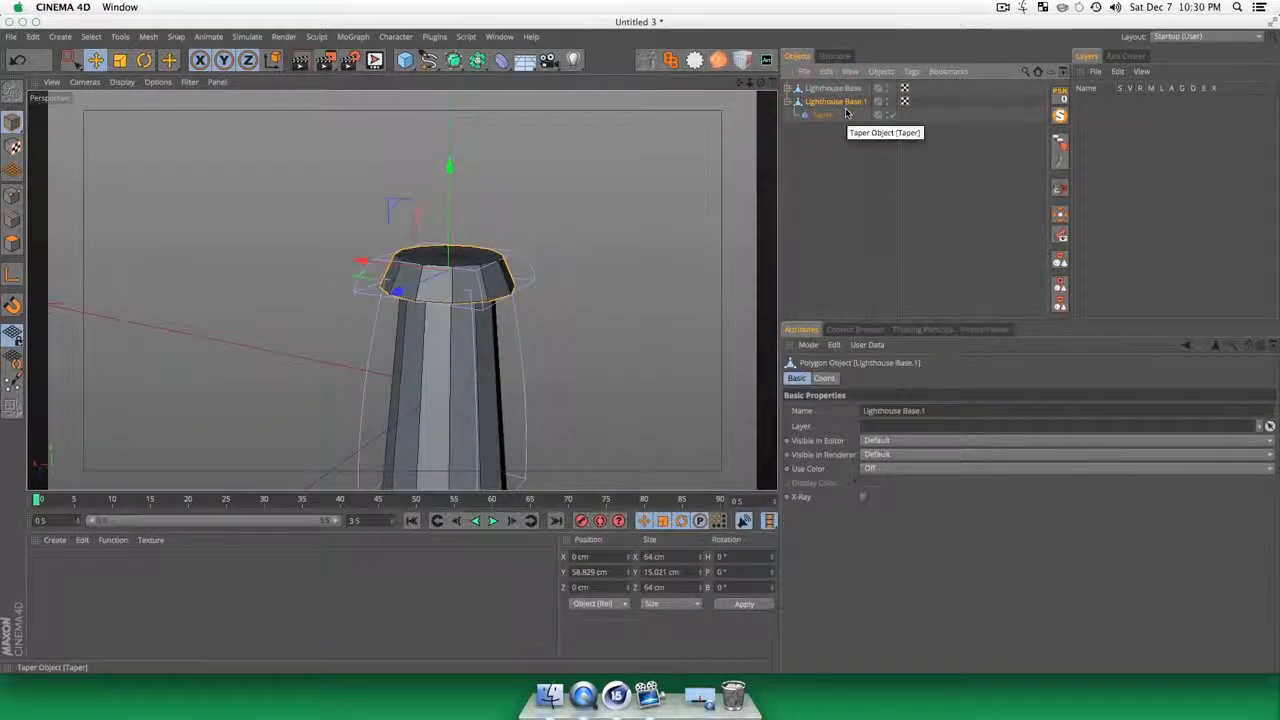
pyautogui.hotkey('shift', 'Return')
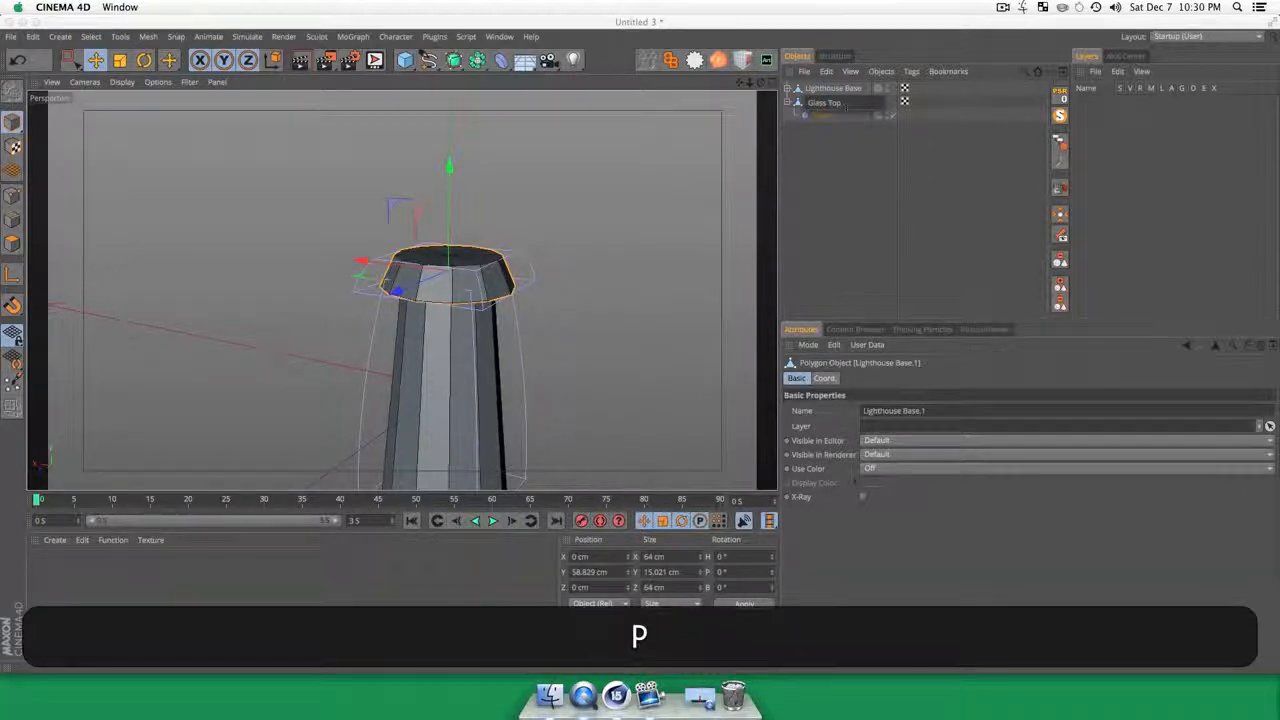
pyautogui.write('Glass Bottom')
pyautogui.press('Return')
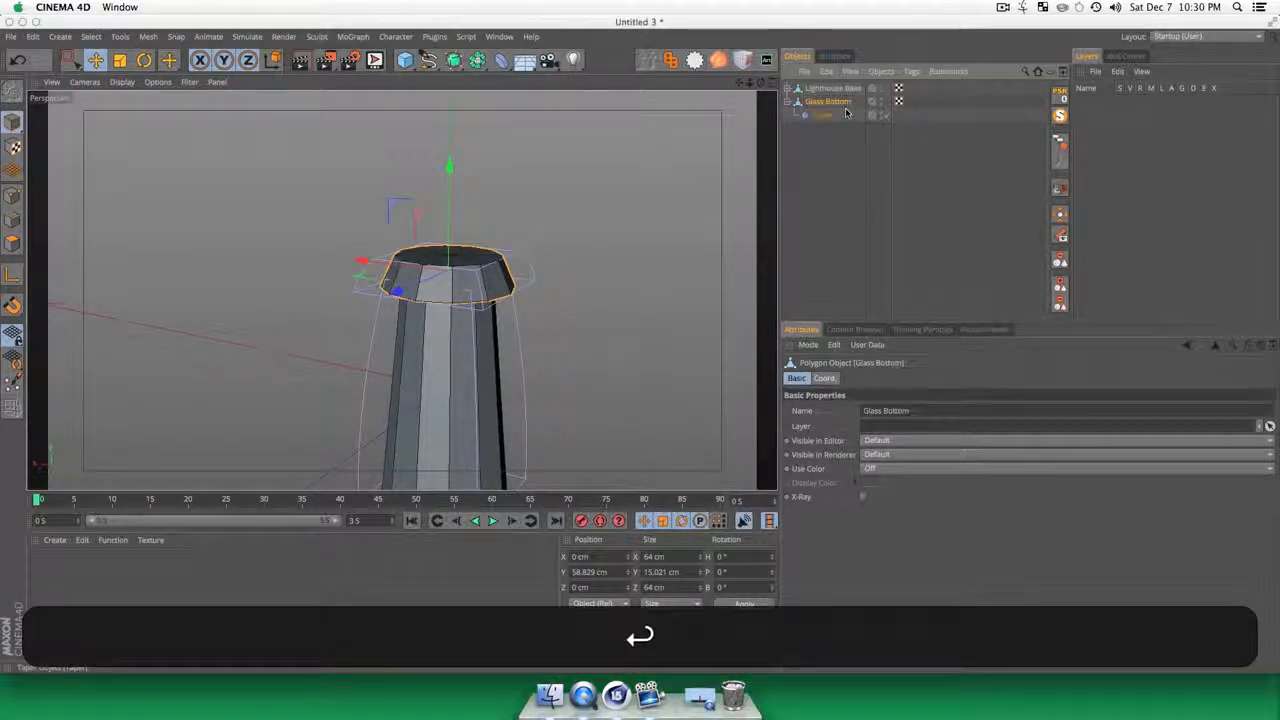
# Step: Duplicate Glass Bottom and delete the Taper deformer from the copy, leaving a straight cylinder
pyautogui.click(871, 175)
pyautogui.click(846, 102)
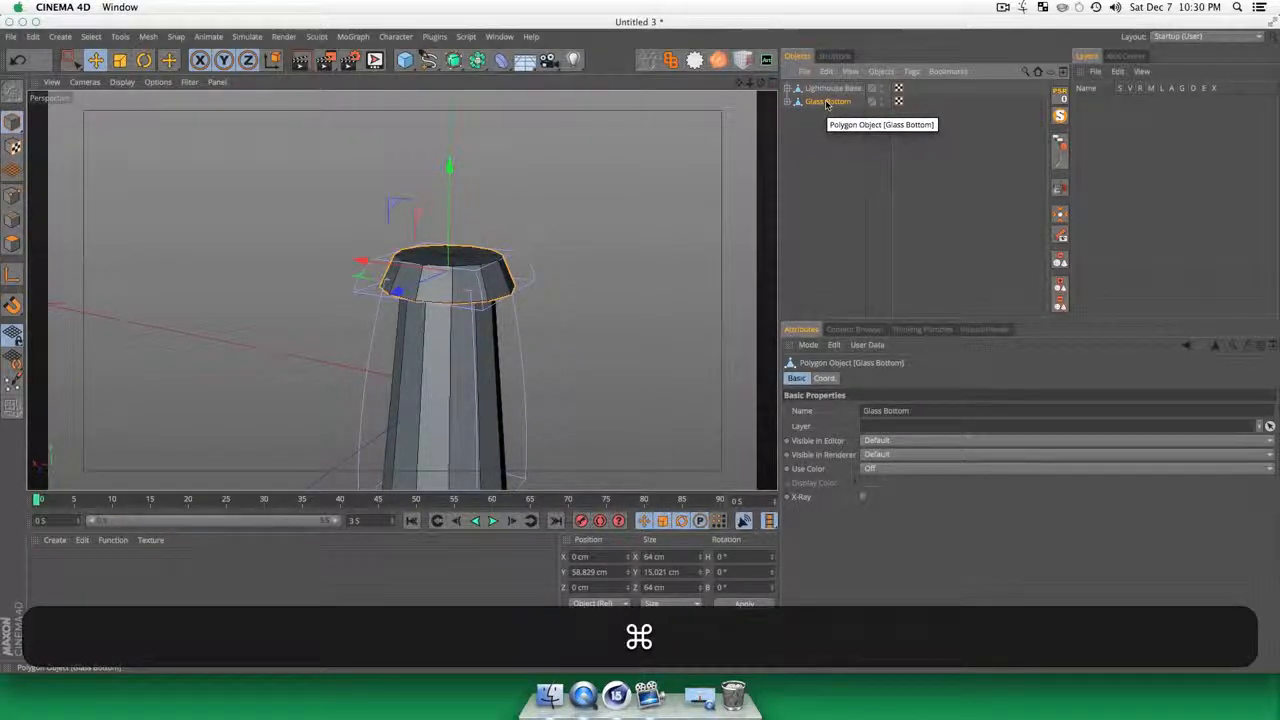
pyautogui.keyDown('super'); pyautogui.moveTo(827, 104); pyautogui.dragTo(832, 158); pyautogui.keyUp('super')
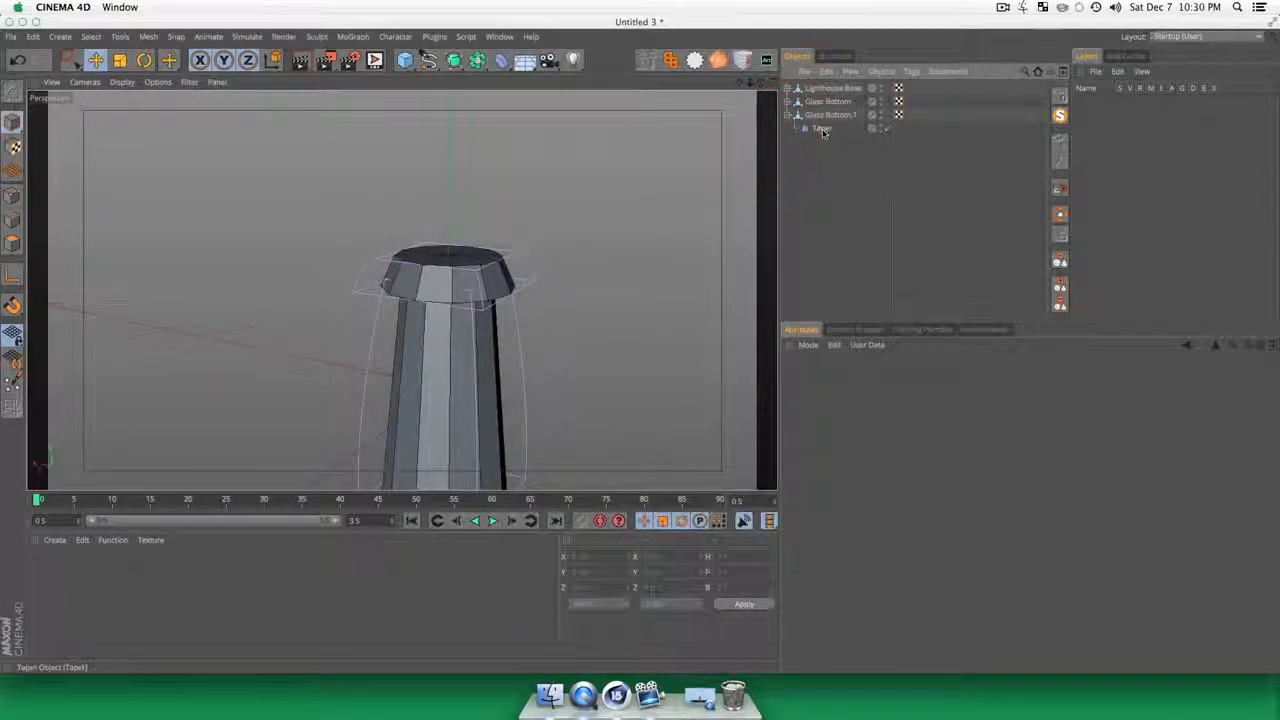
pyautogui.click(821, 130)
pyautogui.press('BackSpace')
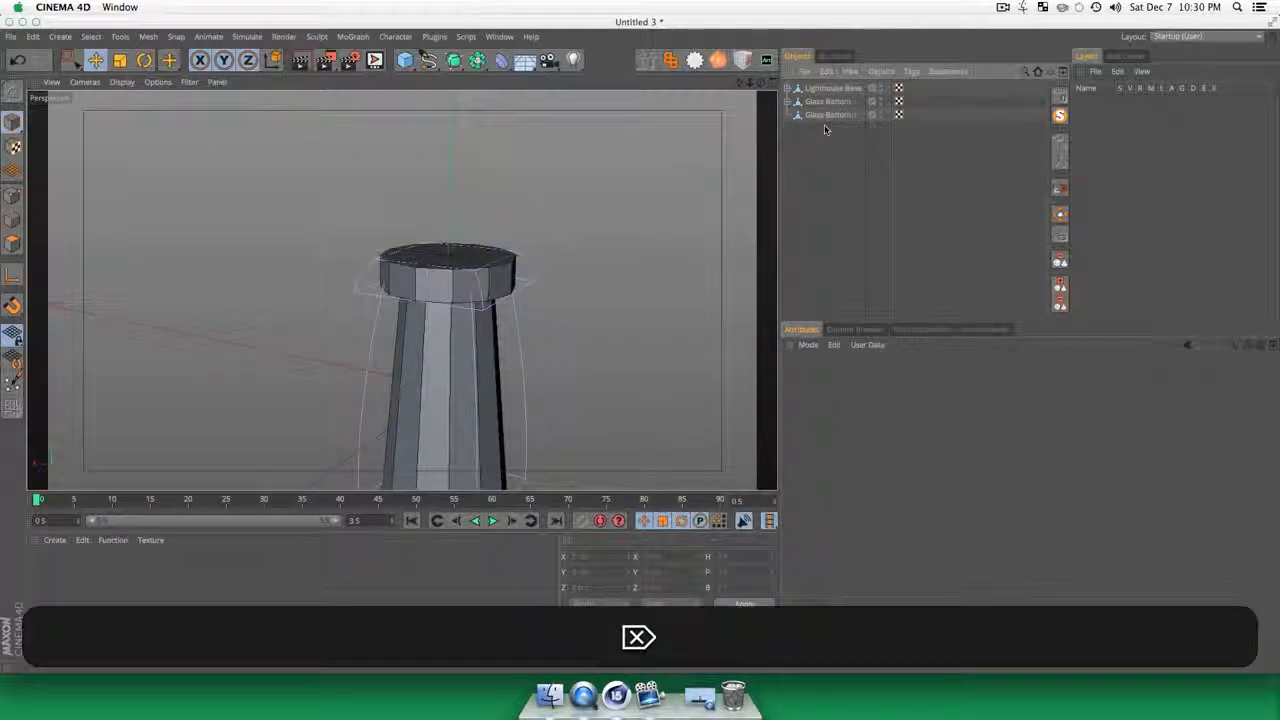
# Step: Raise Glass Bottom.1 above Glass Bottom, to about 85 cm on Y
pyautogui.click(830, 115)
pyautogui.press('e')
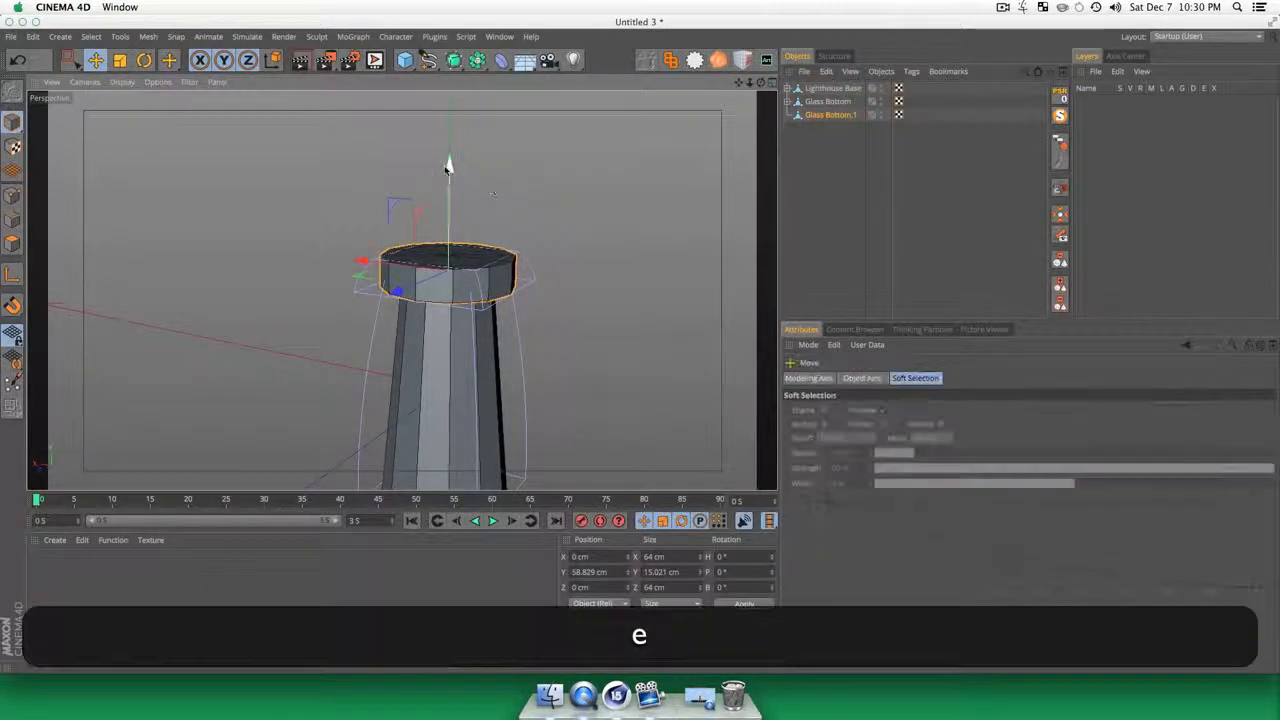
pyautogui.moveTo(446, 163); pyautogui.dragTo(445, 114)
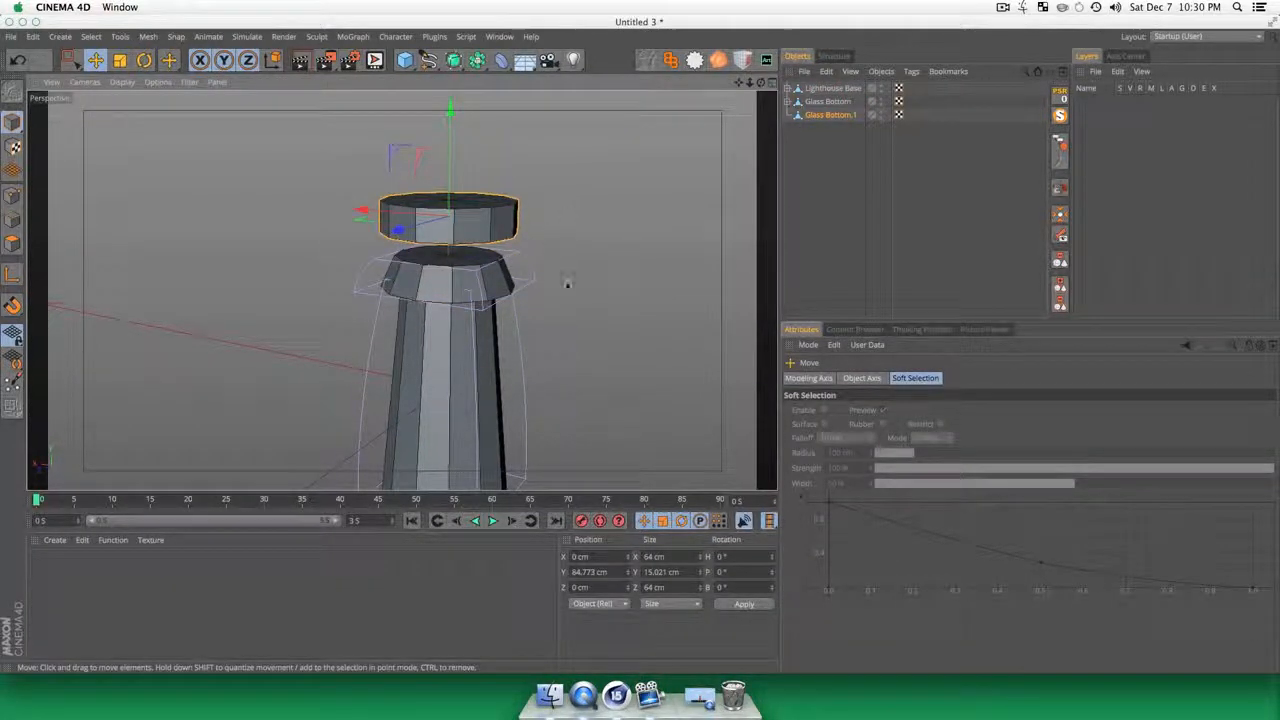
# Step: Stretch Glass Bottom.1 along Y to a height of about 35 cm
pyautogui.press('3')
pyautogui.moveTo(567, 284); pyautogui.dragTo(308, 380)
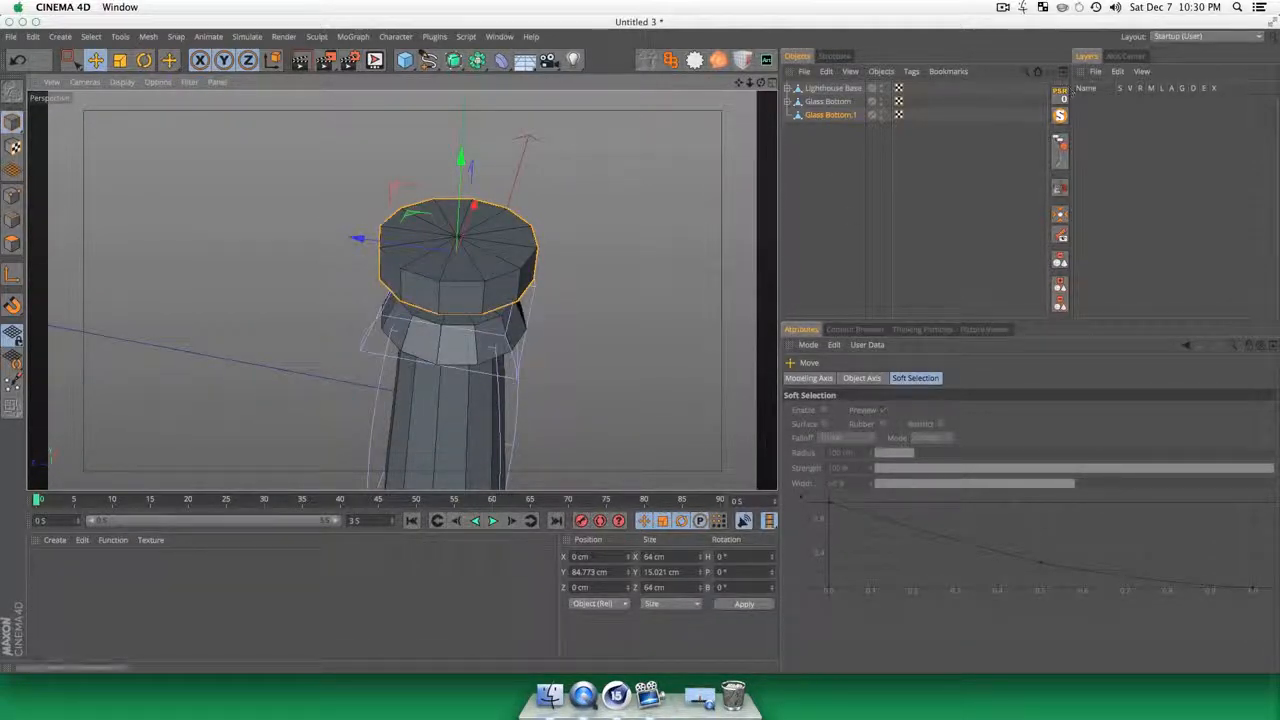
pyautogui.moveTo(893, 190); pyautogui.dragTo(777, 113)
pyautogui.press('t')
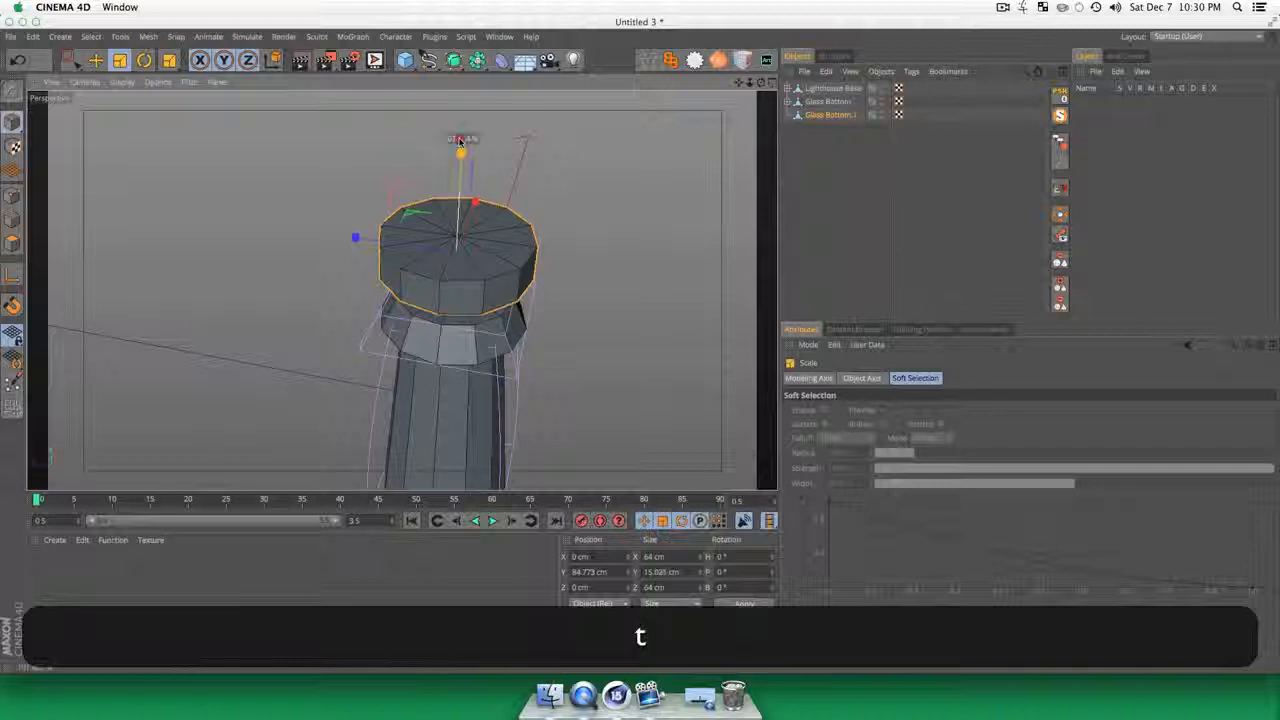
pyautogui.moveTo(459, 142); pyautogui.dragTo(461, 122)
pyautogui.press('3')
pyautogui.moveTo(465, 416); pyautogui.dragTo(447, 316)
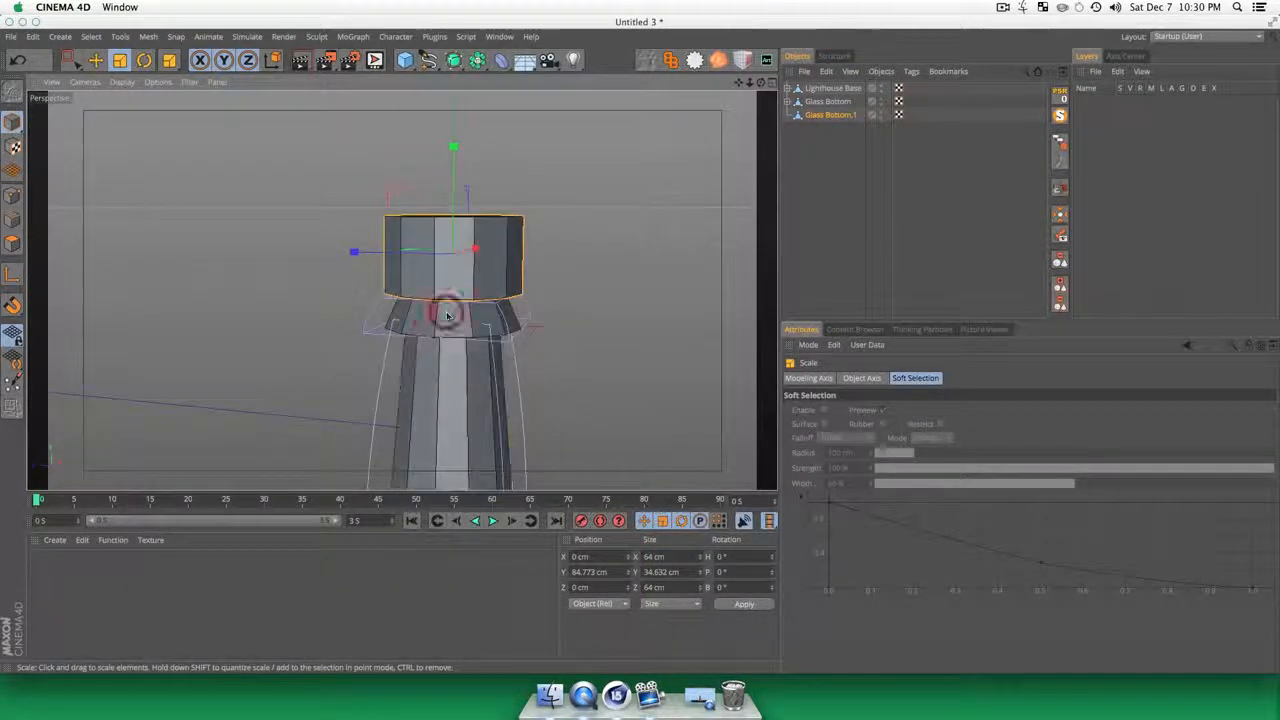
# Step: Scale Glass Bottom.1 uniformly to about 51 cm wide and lower it onto Glass Bottom, at about 79 cm on Y
pyautogui.press('t')
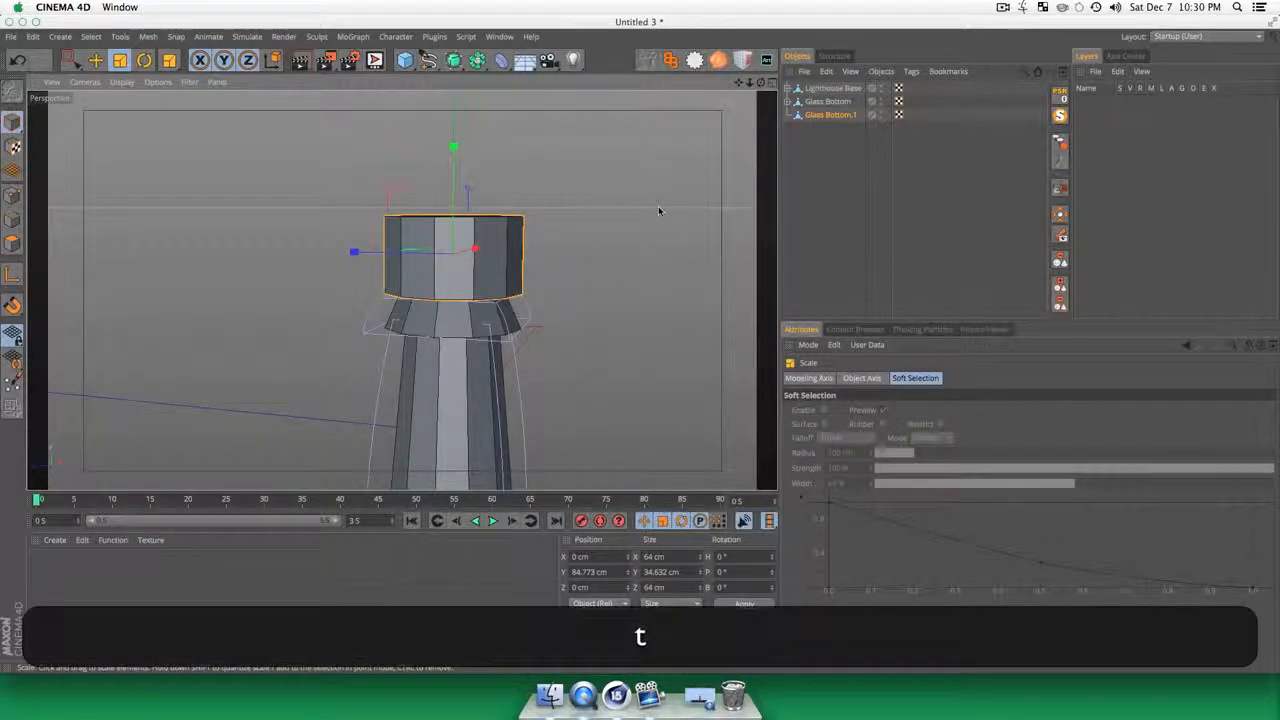
pyautogui.moveTo(659, 210); pyautogui.dragTo(550, 294)
pyautogui.press('3')
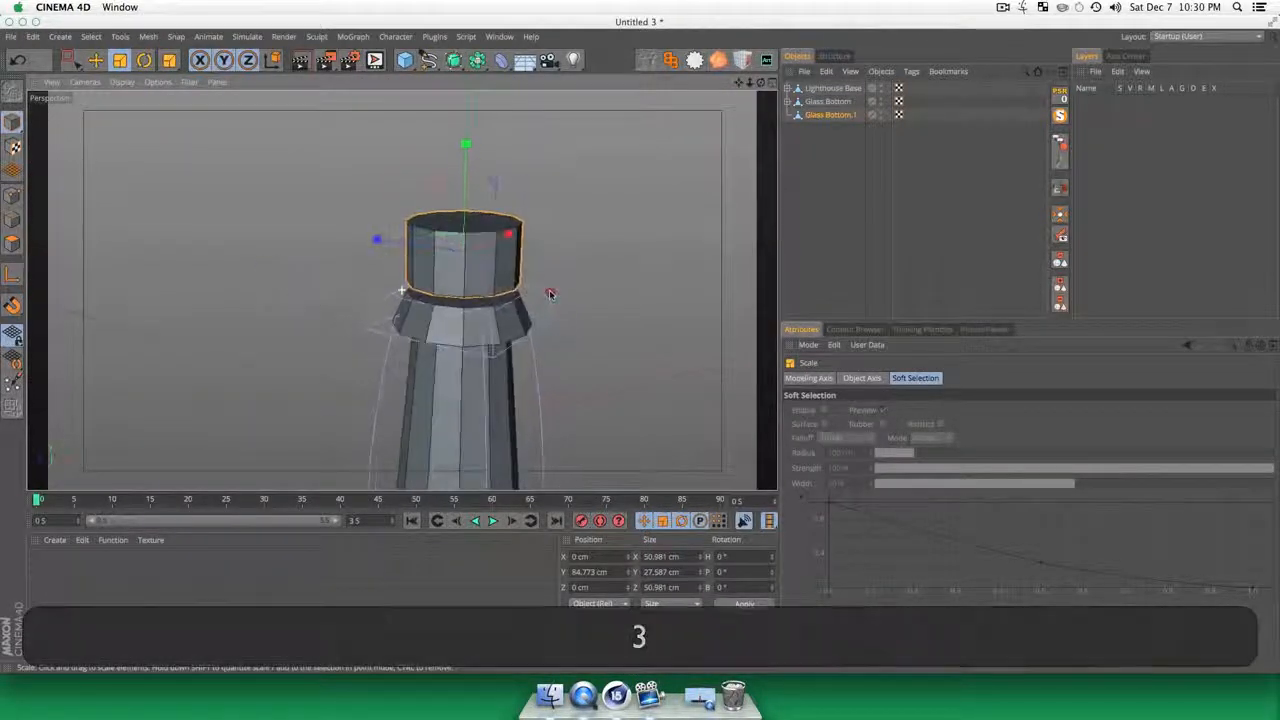
pyautogui.press('e')
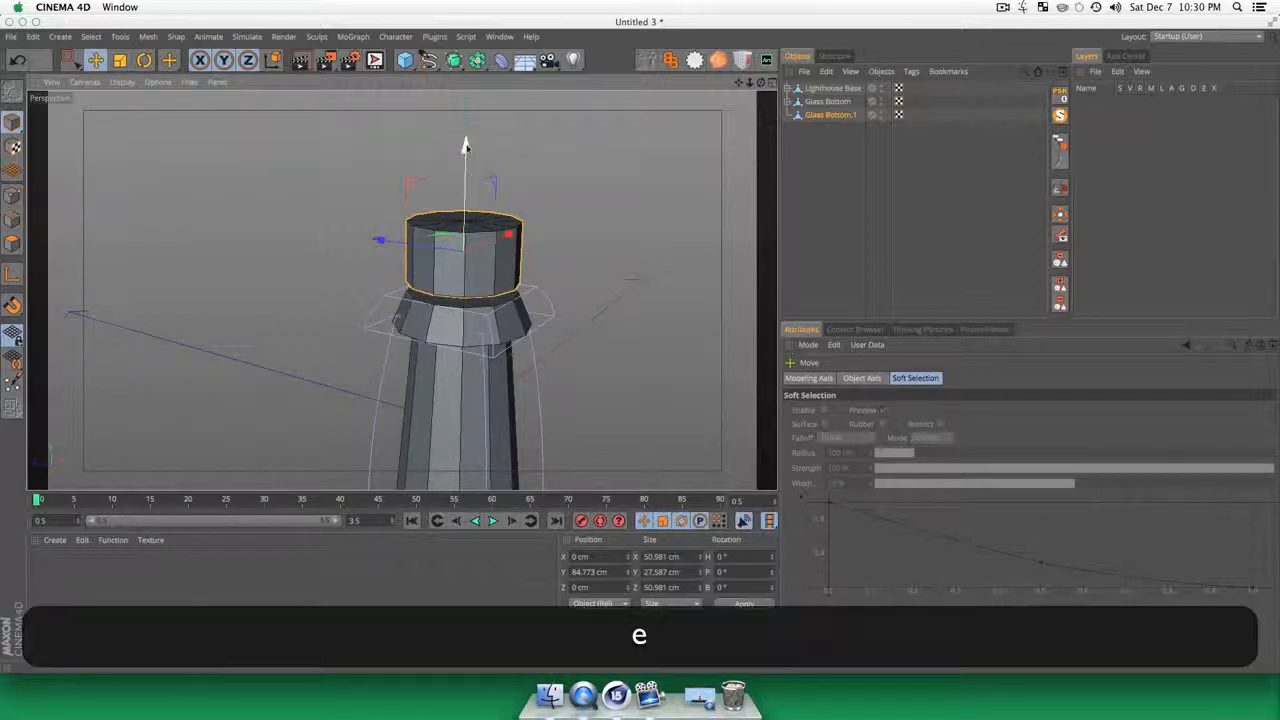
pyautogui.moveTo(466, 143); pyautogui.dragTo(466, 160)
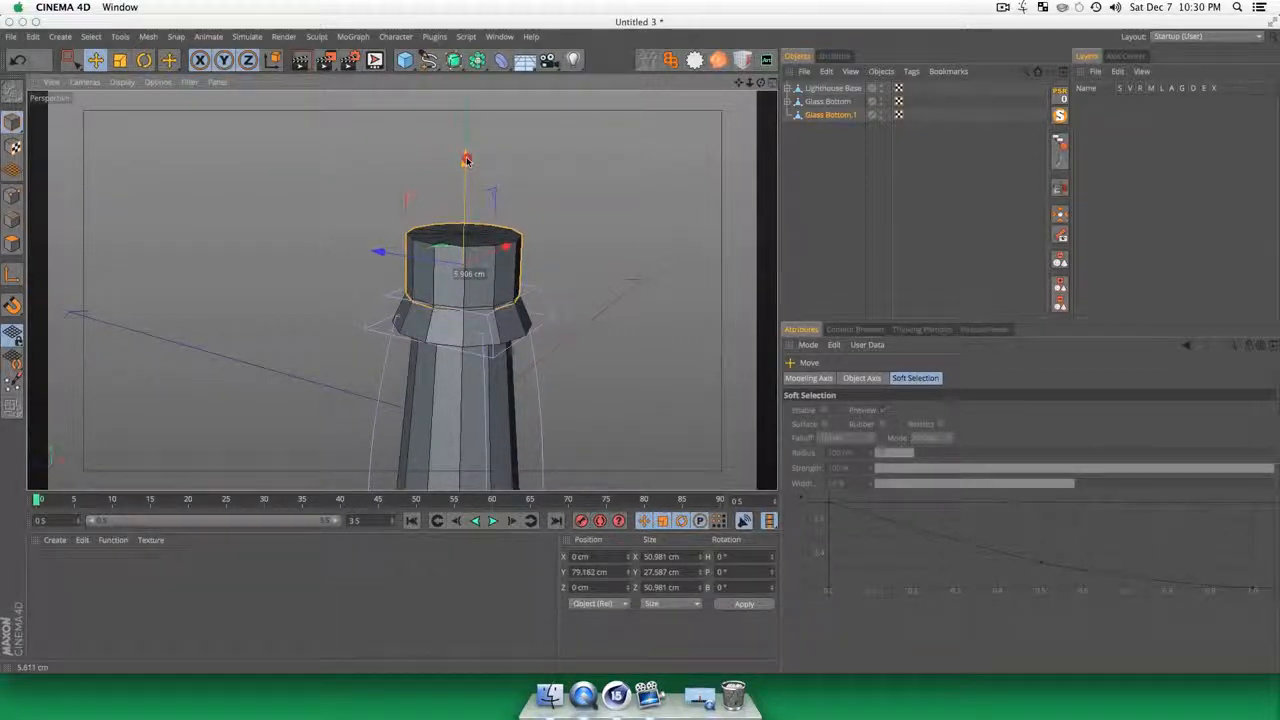
pyautogui.click(853, 149)
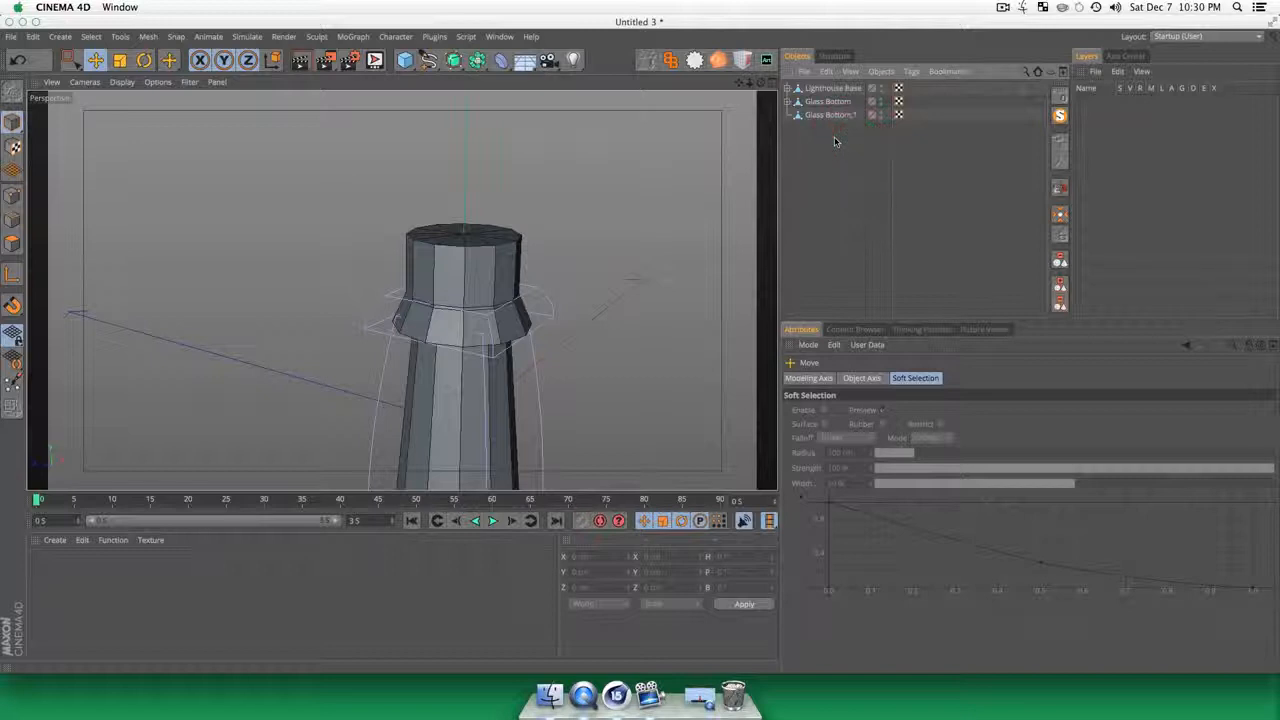
# Step: Duplicate the Glass Bottom.1 cylinder
pyautogui.click(827, 115)
pyautogui.press('super')
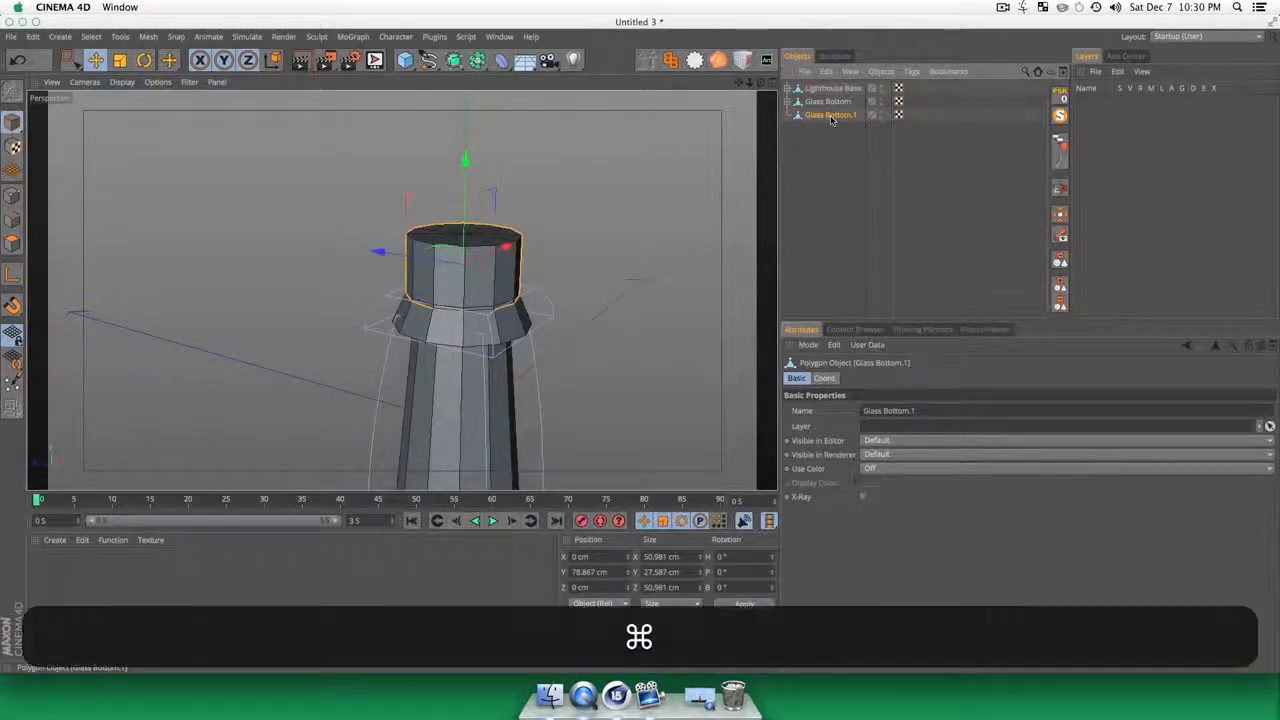
pyautogui.click(836, 192)
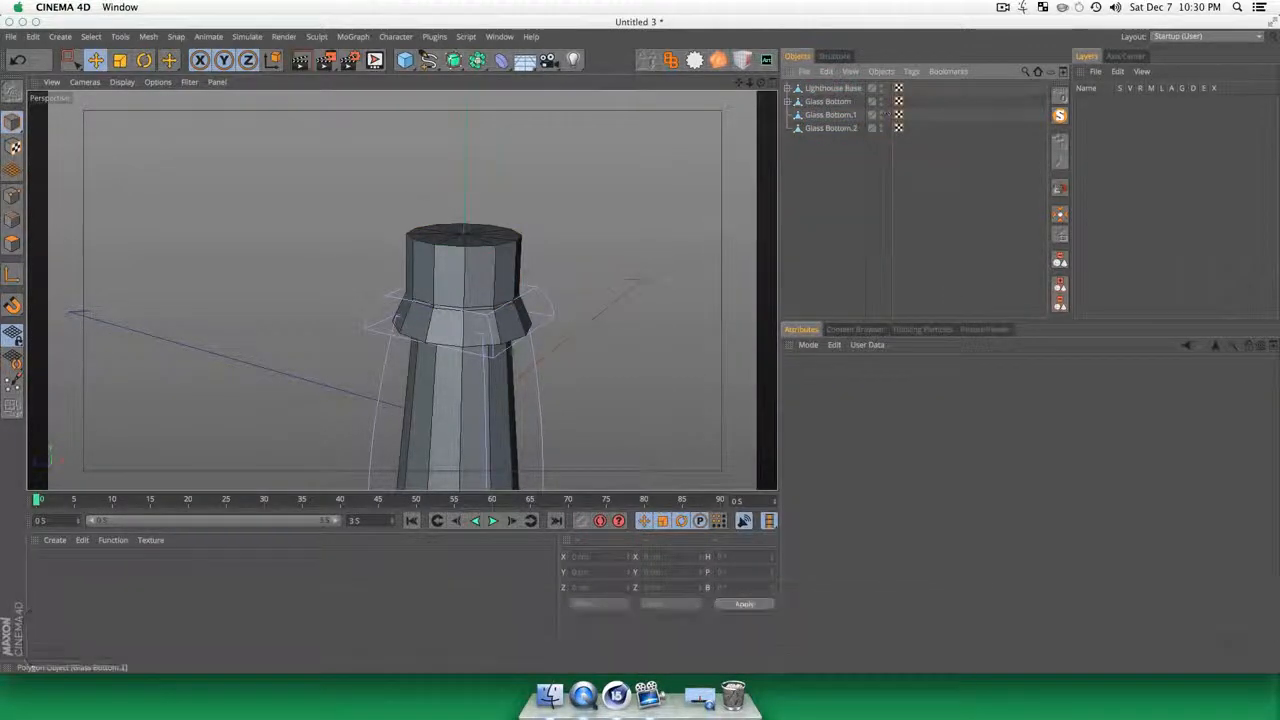
# Step: Scale Glass Bottom.2 uniformly to about 47 cm wide and stretch it along Y to a height of about 44 cm
pyautogui.click(830, 128)
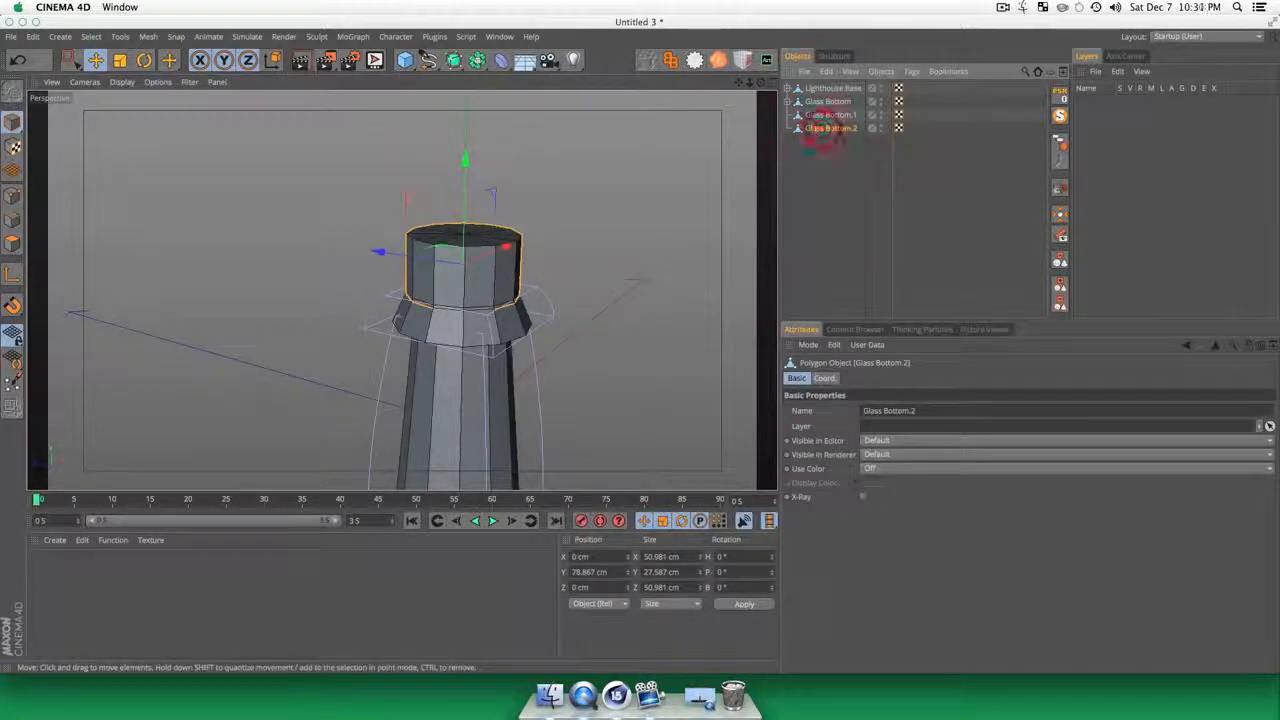
pyautogui.press('t')
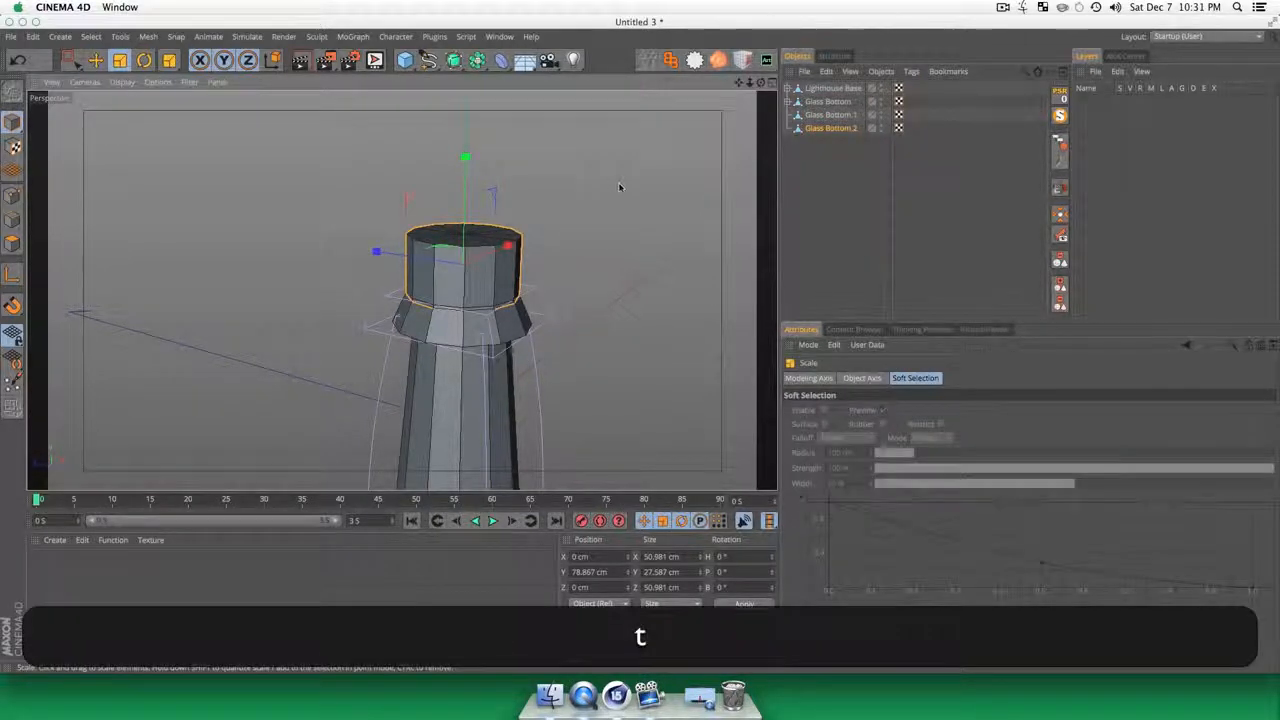
pyautogui.moveTo(621, 181); pyautogui.dragTo(586, 201)
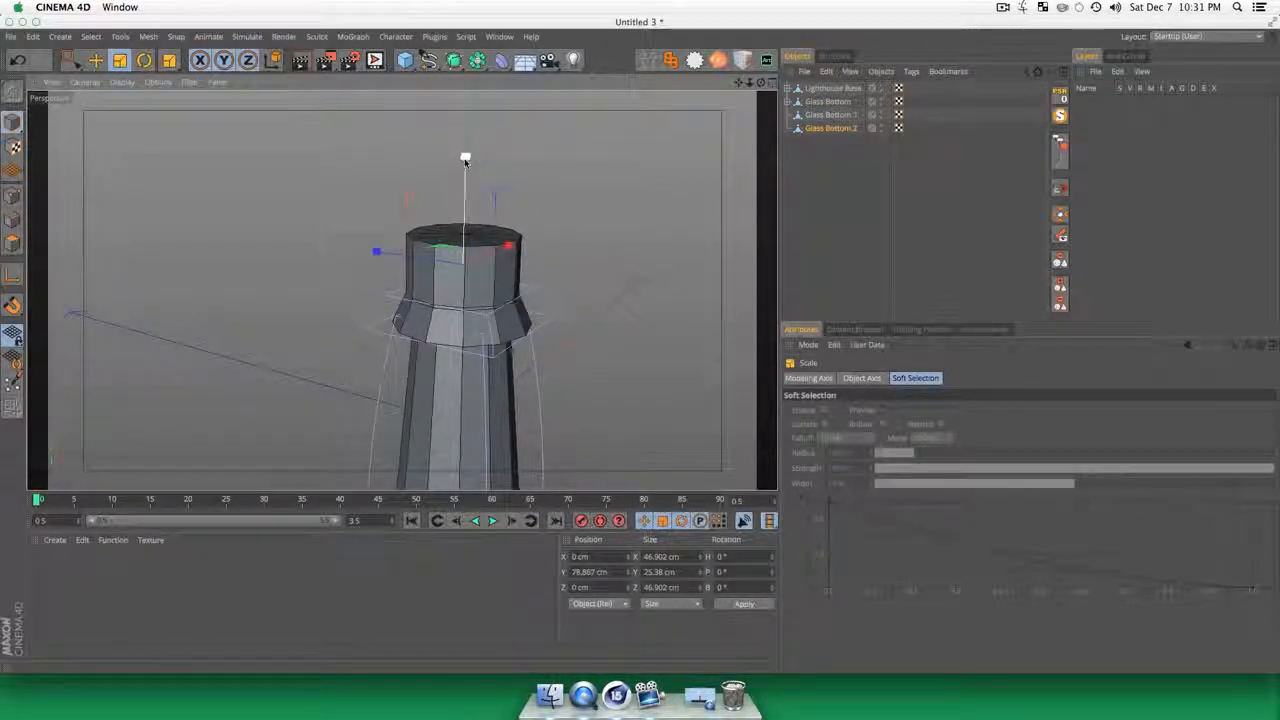
pyautogui.moveTo(465, 155); pyautogui.dragTo(540, 206)
pyautogui.press('3')
pyautogui.moveTo(440, 322); pyautogui.dragTo(541, 308)
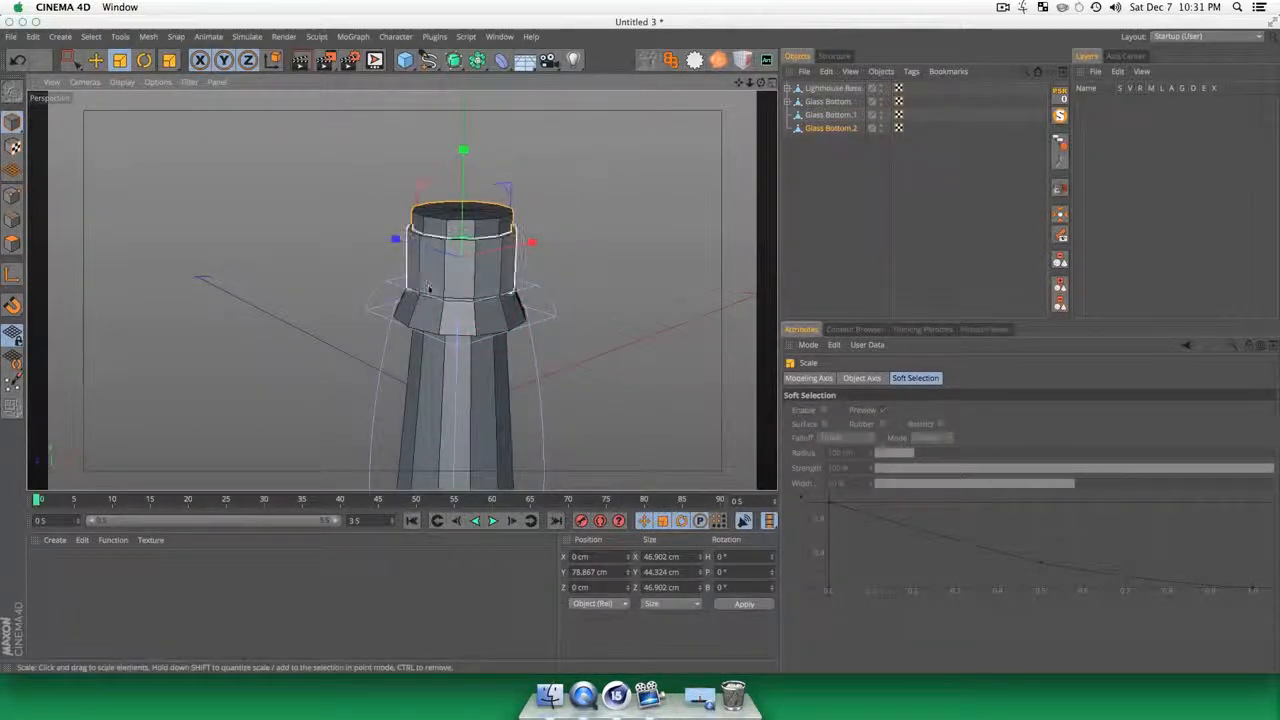
pyautogui.click(834, 171)
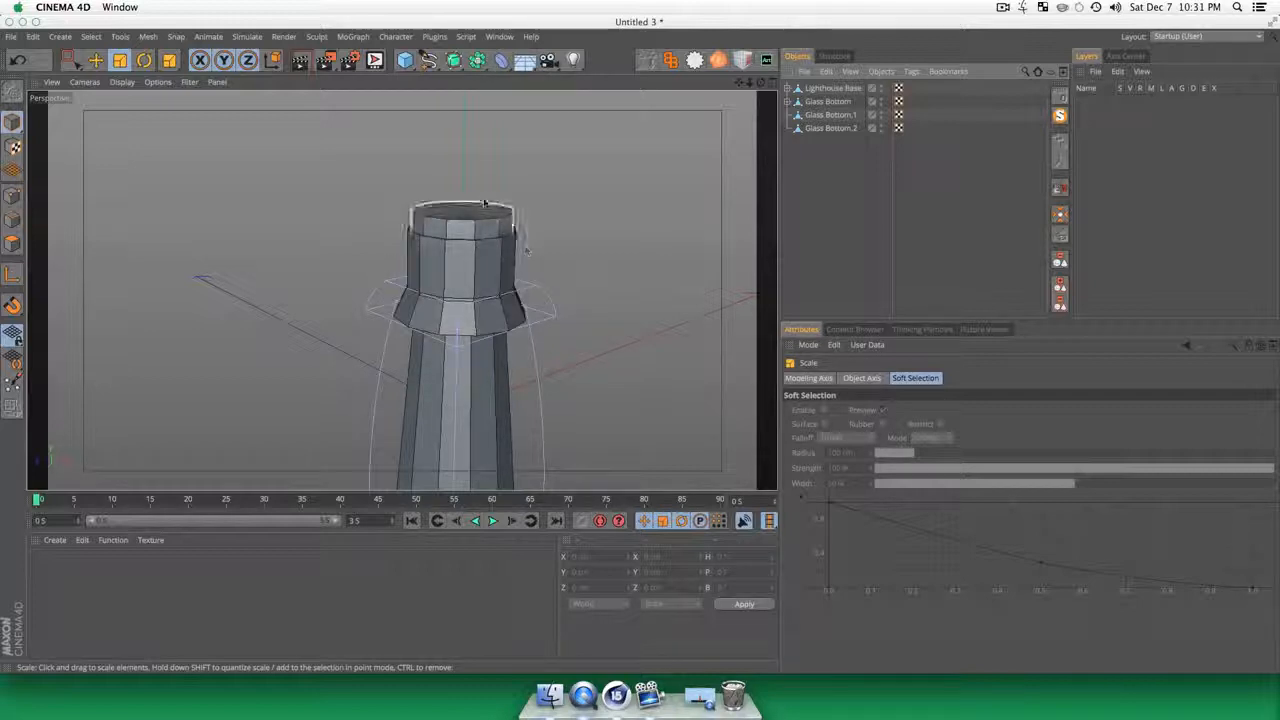
pyautogui.moveTo(571, 263); pyautogui.dragTo(392, 306)
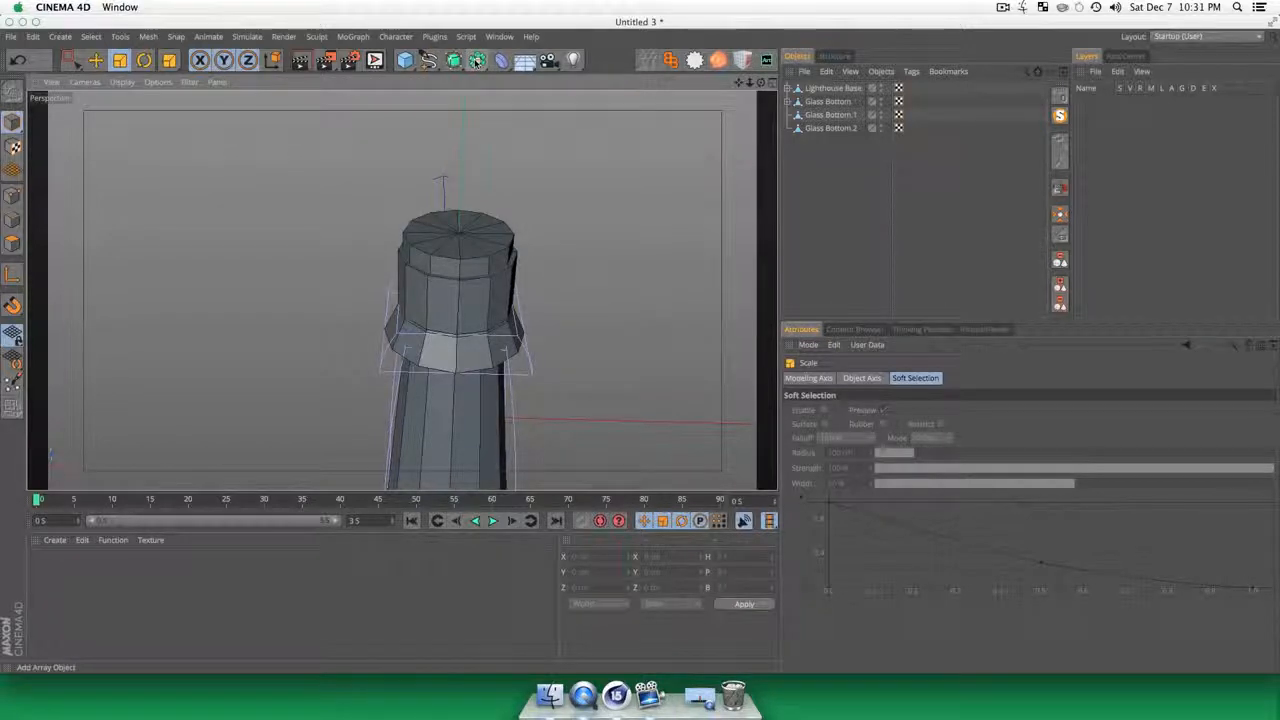
# Step: Add a Boole object and nest Glass Bottom.1 and Glass Bottom.2 in it, subtracting the inner cylinder from the outer one
pyautogui.click(477, 60)
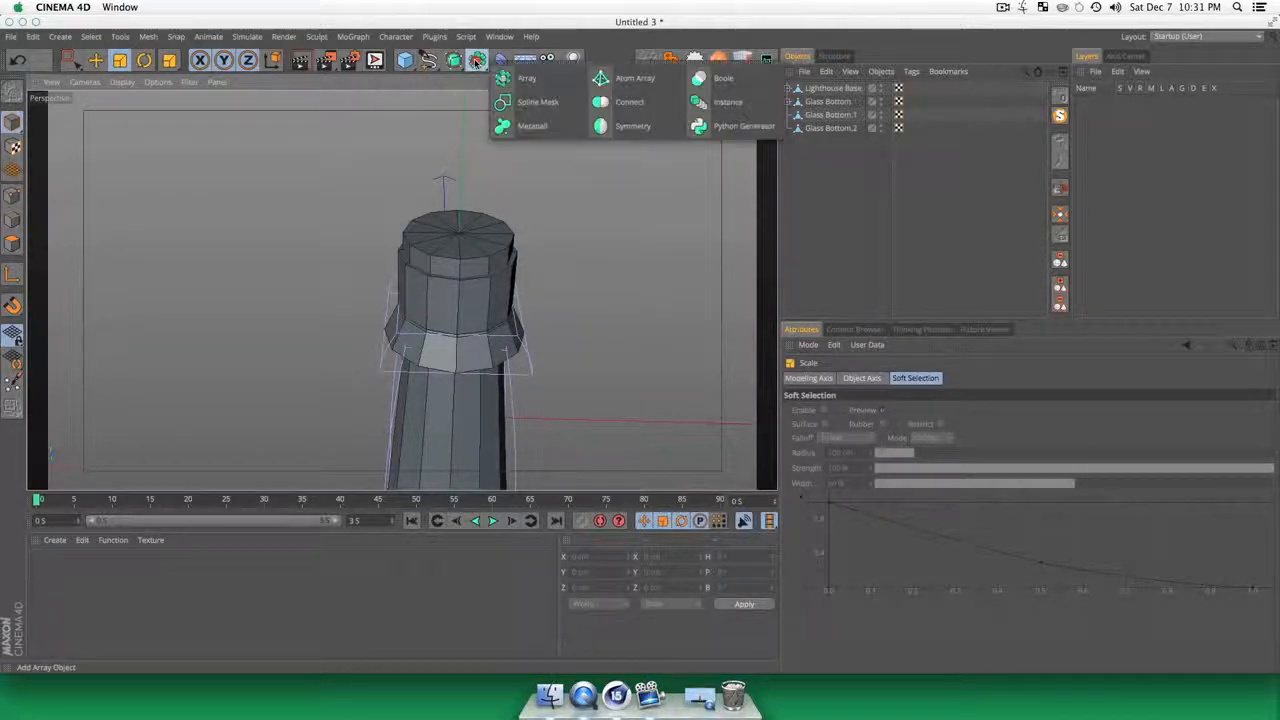
pyautogui.click(724, 80)
pyautogui.click(810, 211)
pyautogui.click(830, 128)
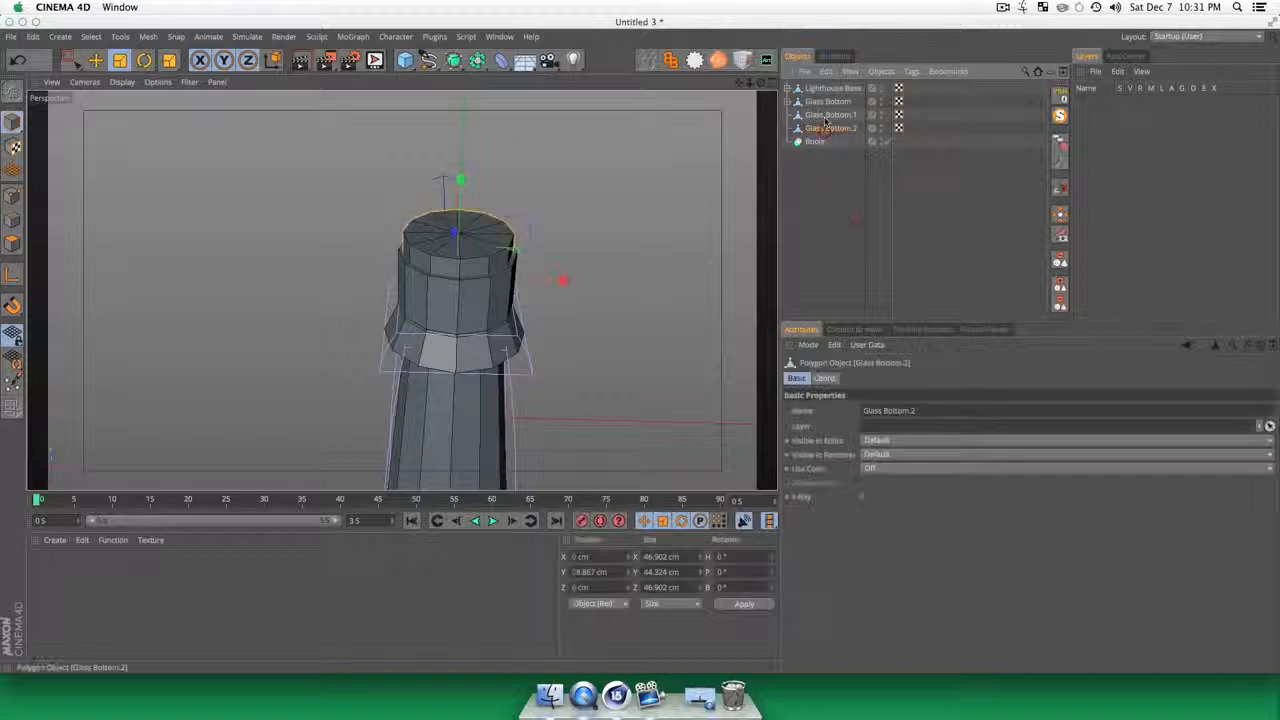
pyautogui.keyDown('shift'); pyautogui.click(831, 115); pyautogui.keyUp('shift')
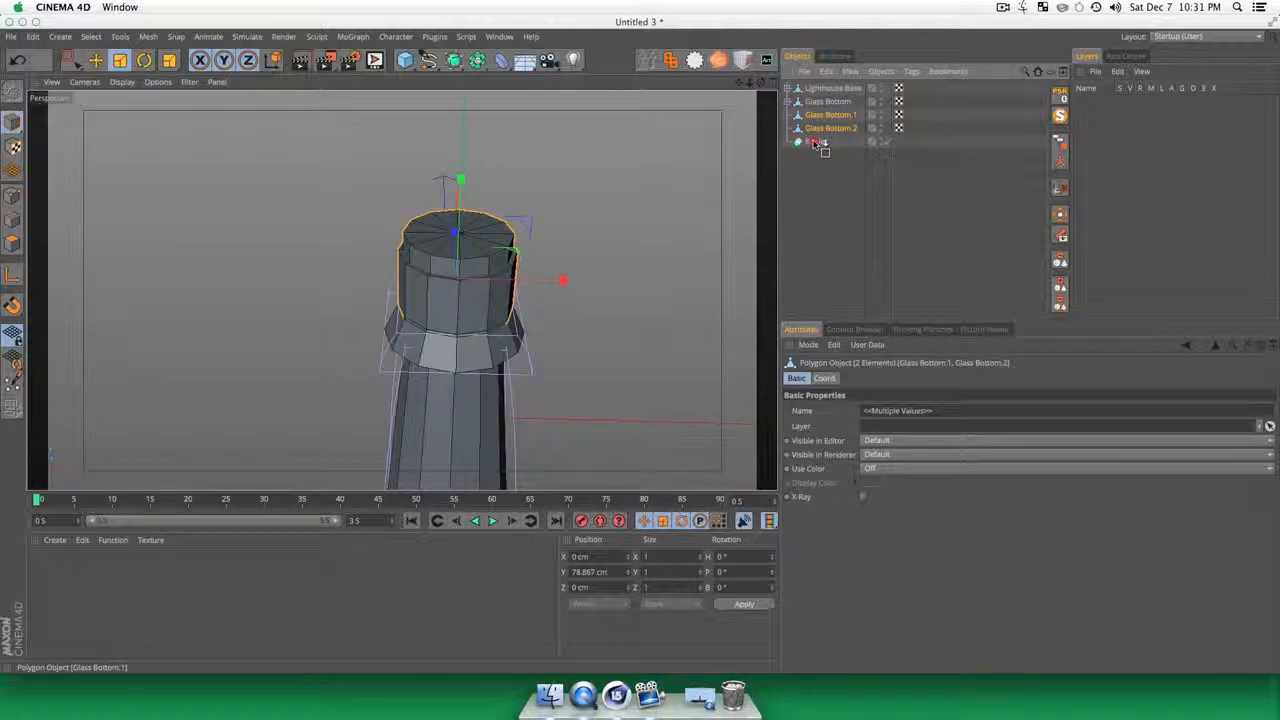
pyautogui.moveTo(813, 139); pyautogui.dragTo(813, 141)
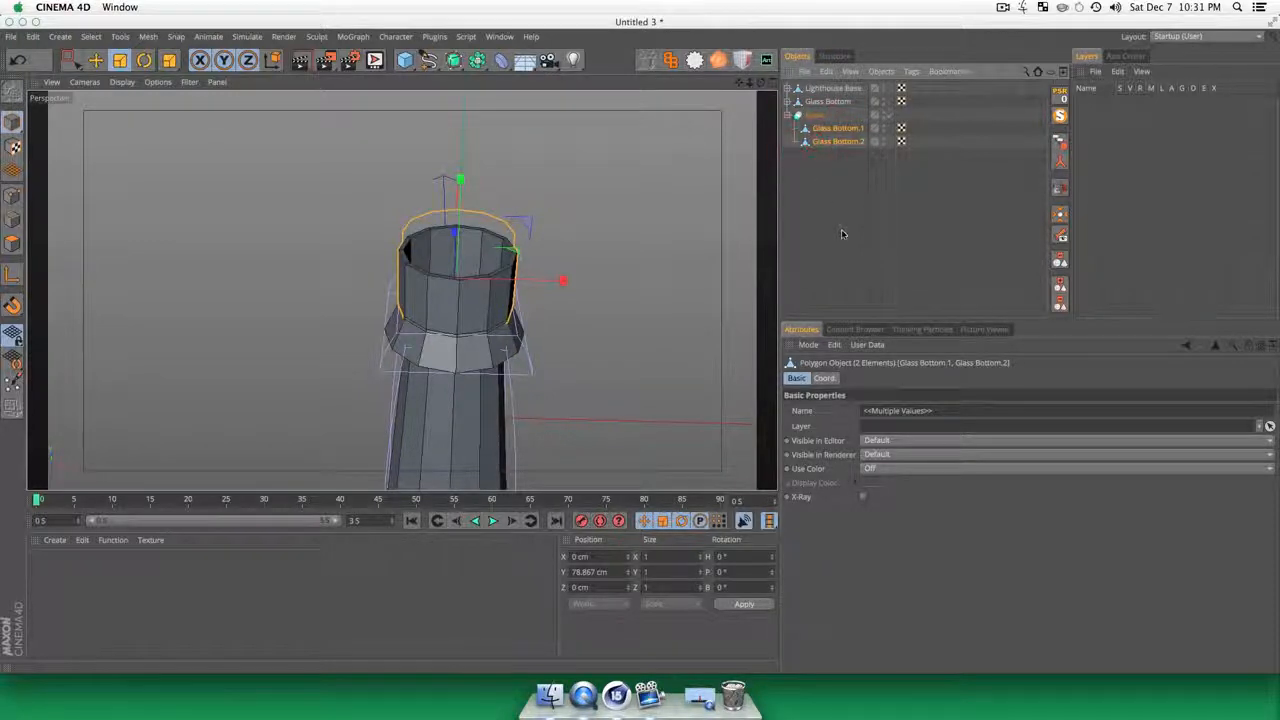
pyautogui.click(841, 229)
# Step: Examine the hollowed cylinder above the tapered Glass Bottom ring from several angles and up close
pyautogui.press('3')
pyautogui.moveTo(474, 329); pyautogui.dragTo(466, 334)
pyautogui.press('3')
pyautogui.moveTo(464, 265); pyautogui.dragTo(241, 215)
pyautogui.press('1')
pyautogui.press('3')
pyautogui.moveTo(404, 340)
pyautogui.mouseDown()
pyautogui.moveTo(394, 277)
pyautogui.moveTo(194, 263)
pyautogui.moveTo(404, 331)
pyautogui.mouseUp()
pyautogui.press('3')
pyautogui.moveTo(380, 194)
pyautogui.mouseDown()
pyautogui.moveTo(440, 171)
pyautogui.moveTo(438, 359)
pyautogui.moveTo(529, 211)
pyautogui.moveTo(323, 200)
pyautogui.moveTo(356, 188)
pyautogui.mouseUp()
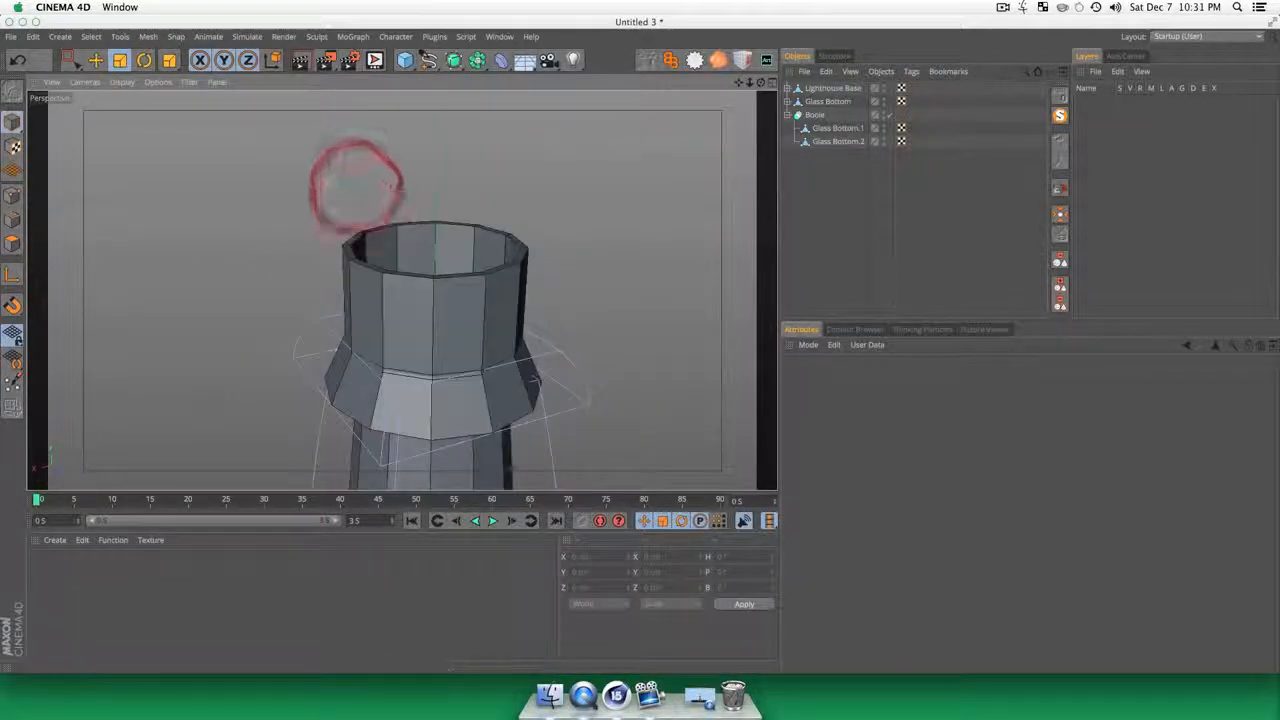
# Step: Collapse the Boole hierarchy and rename the Boole object as Glass
pyautogui.click(787, 115)
pyautogui.click(822, 117)
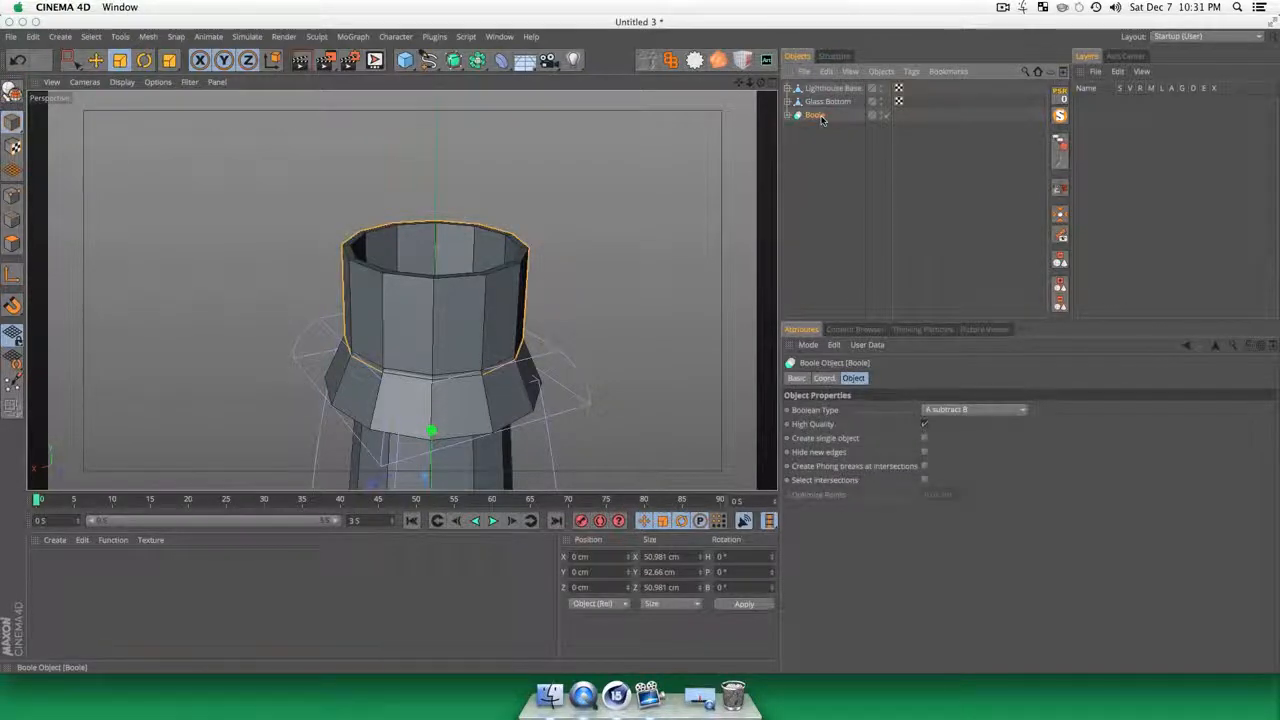
pyautogui.doubleClick(822, 117)
pyautogui.write('Glass')
pyautogui.press('Return')
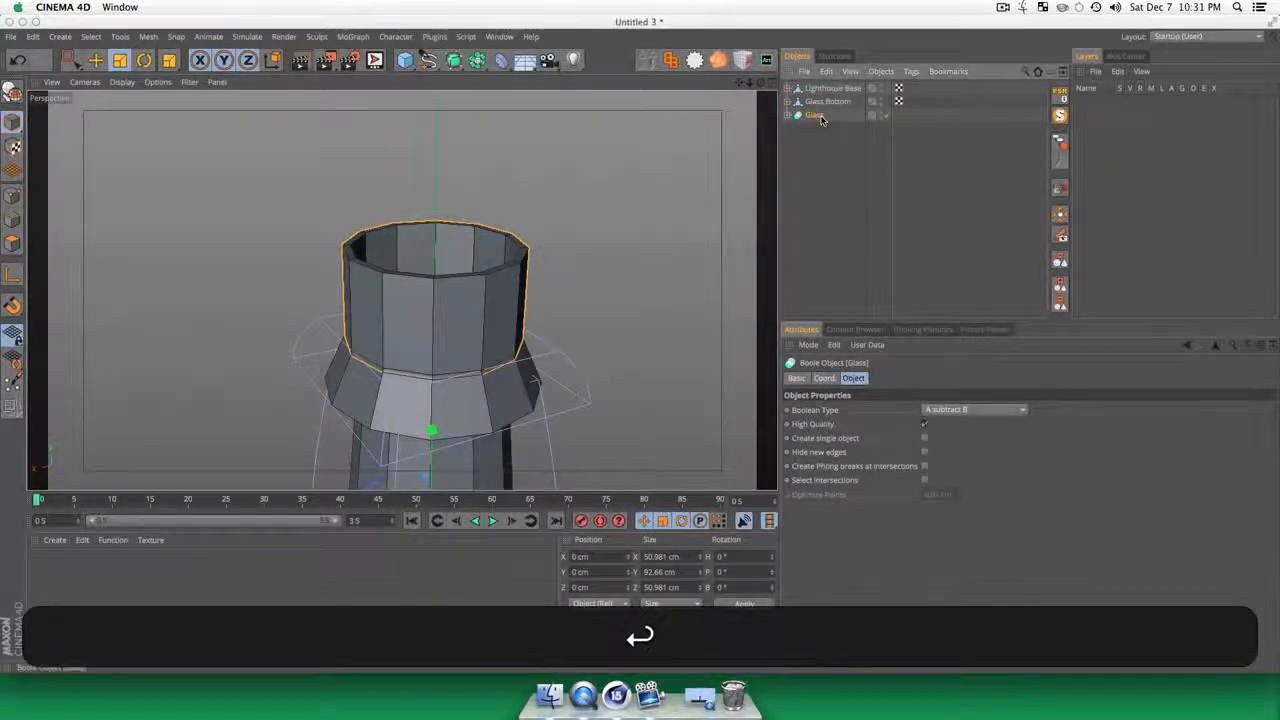
# Step: Make the Glass Boole editable and merge it with its children into one polygon object using Connect Objects + Delete
pyautogui.rightClick(820, 117)
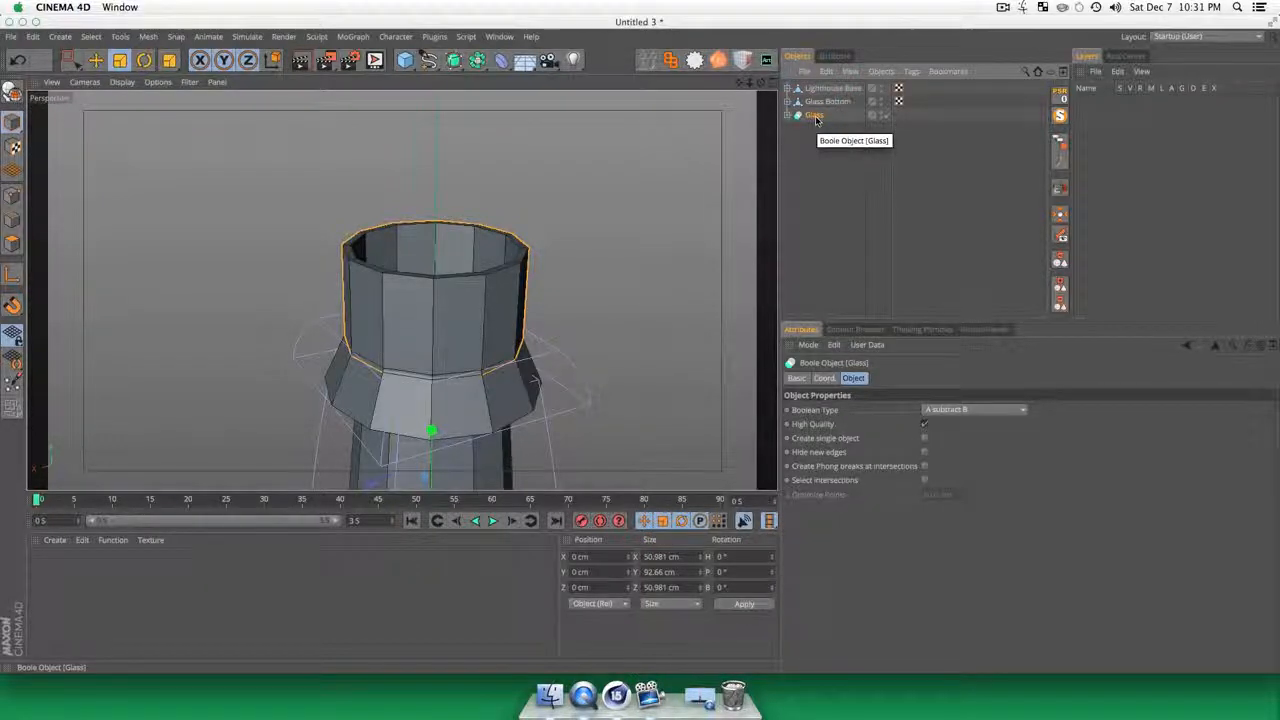
pyautogui.press('c')
pyautogui.rightClick(816, 117)
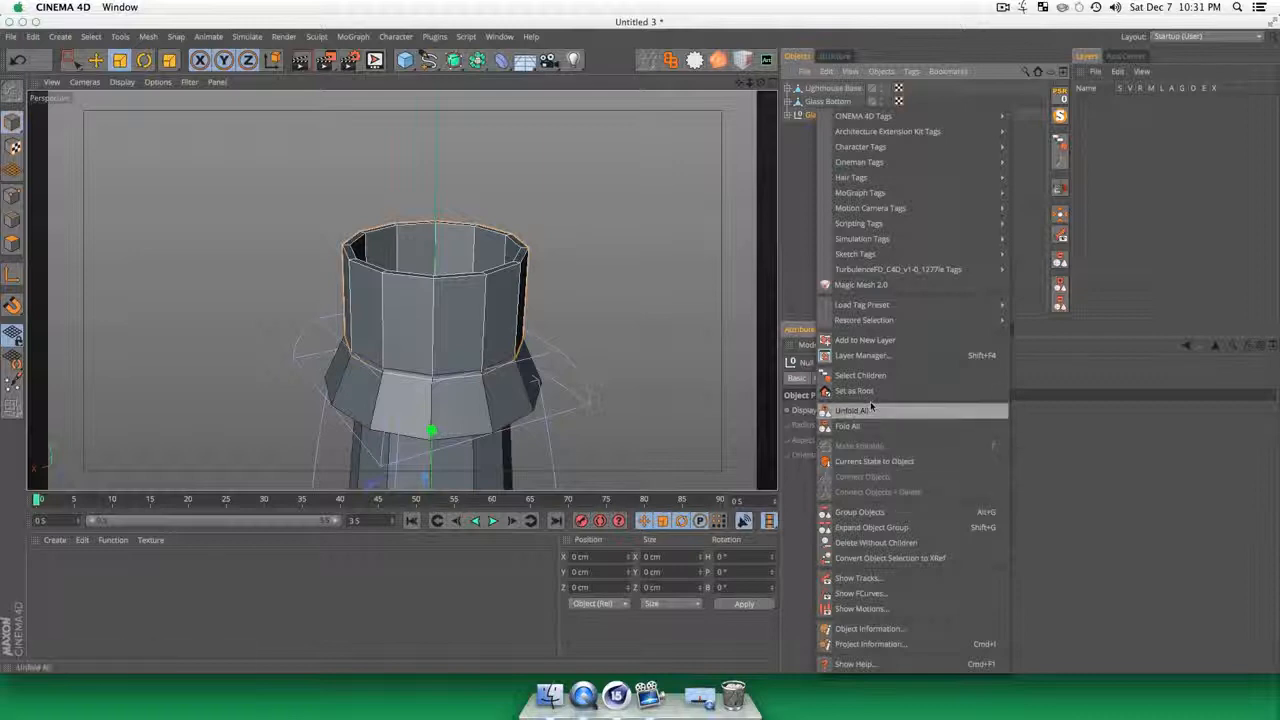
pyautogui.click(860, 375)
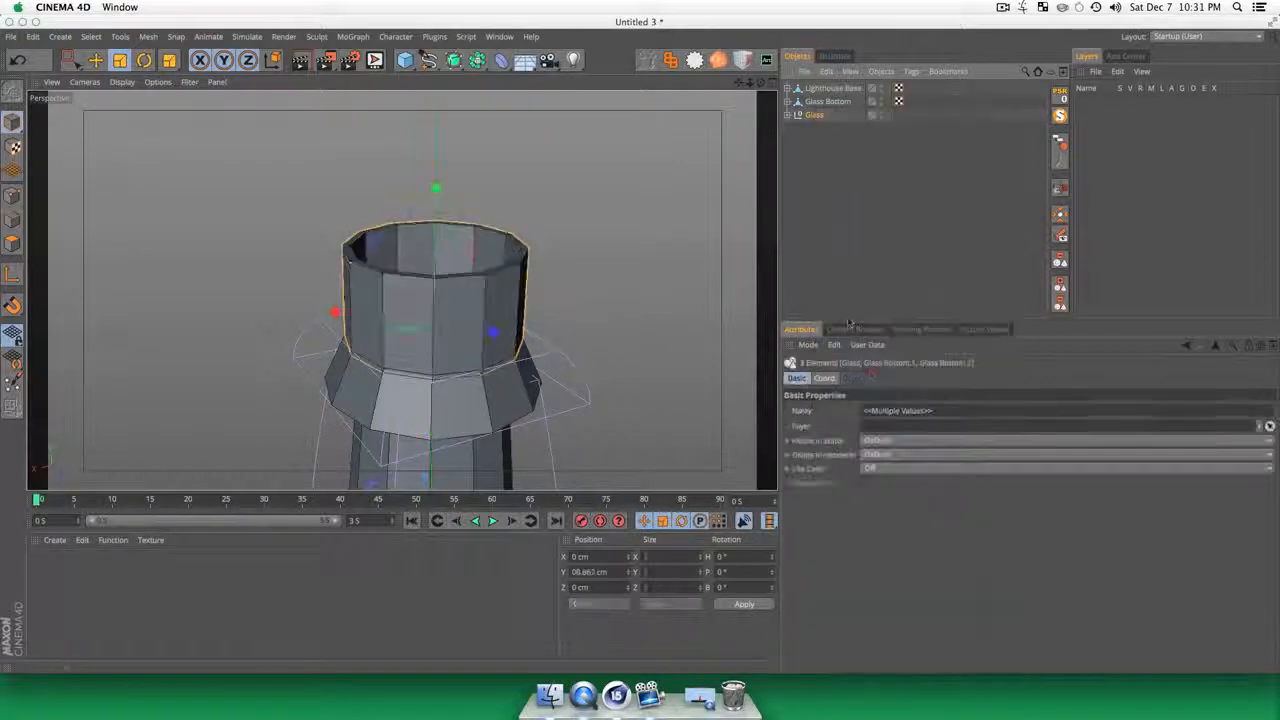
pyautogui.rightClick(818, 119)
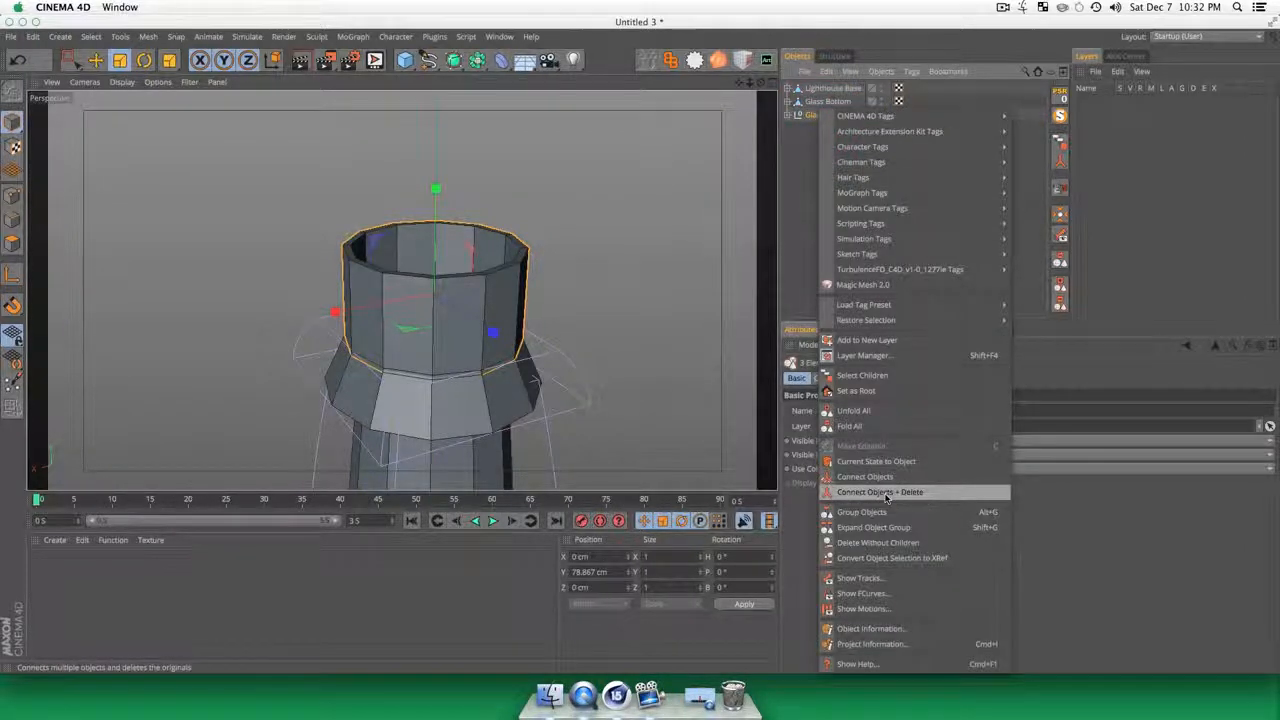
pyautogui.click(886, 492)
pyautogui.click(810, 148)
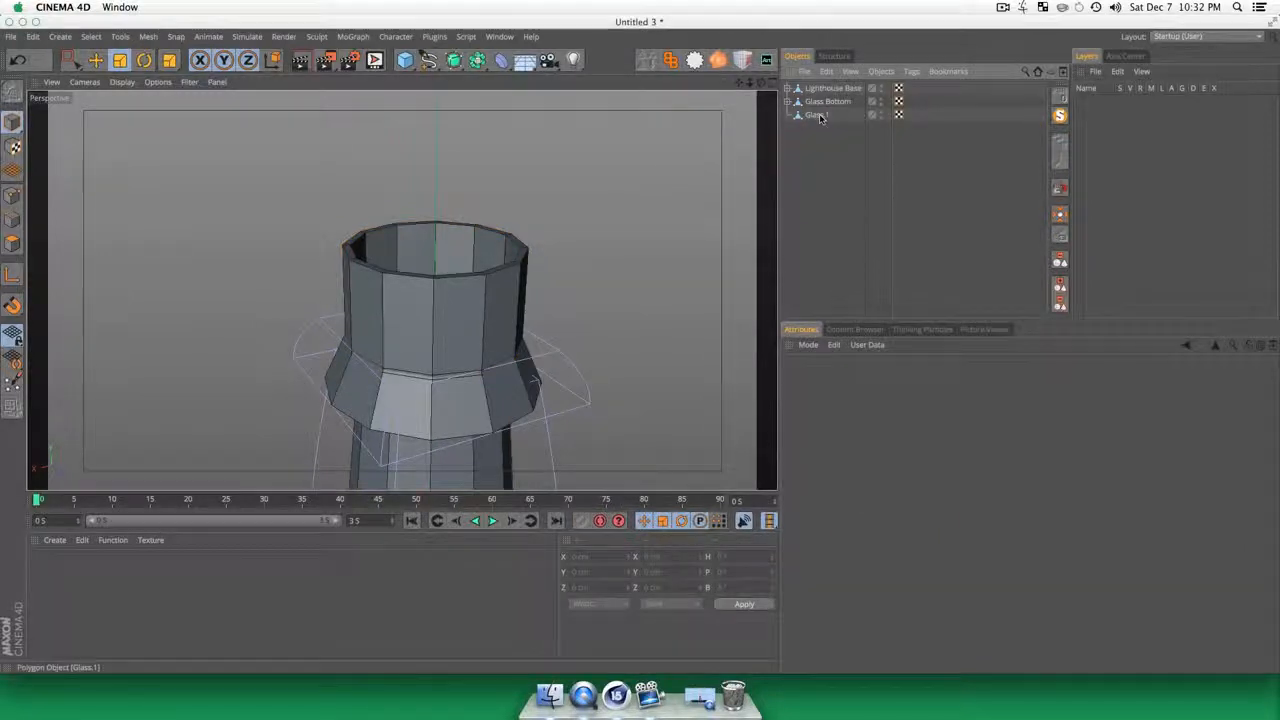
# Step: Rename the merged hollow cylinder as Glass Middle
pyautogui.click(818, 116)
pyautogui.doubleClick(822, 120)
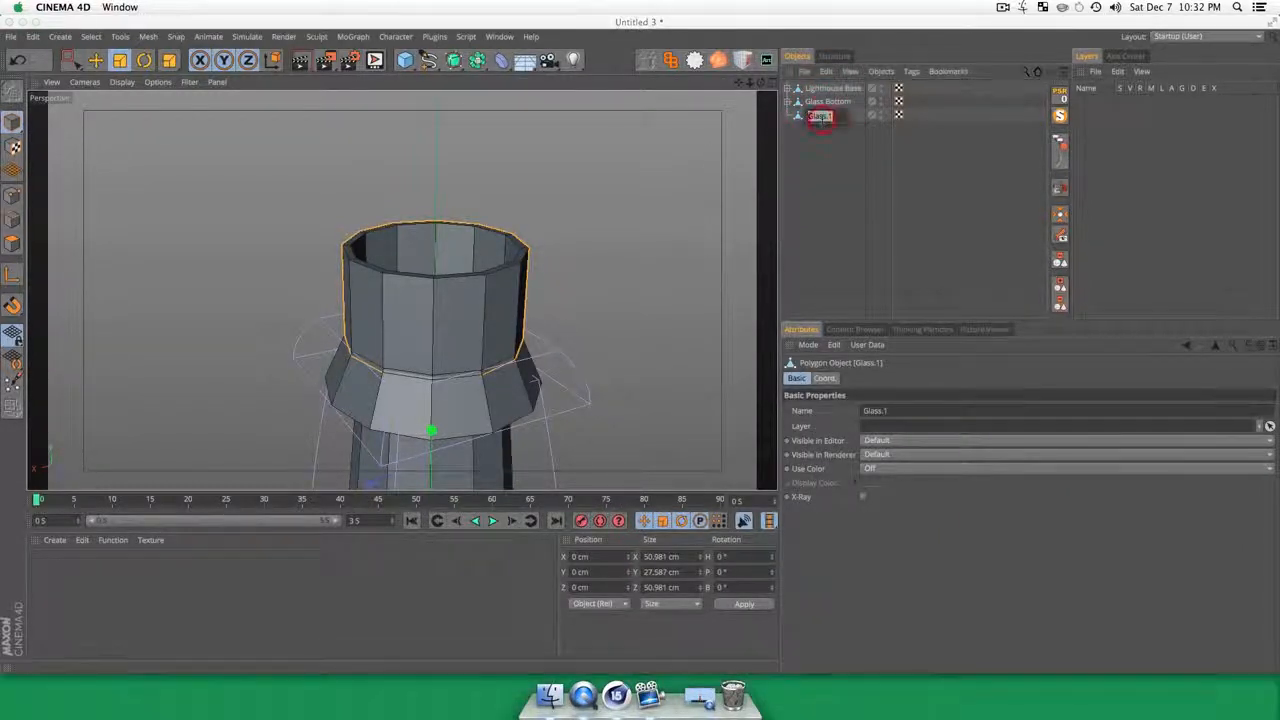
pyautogui.write('Glass M')
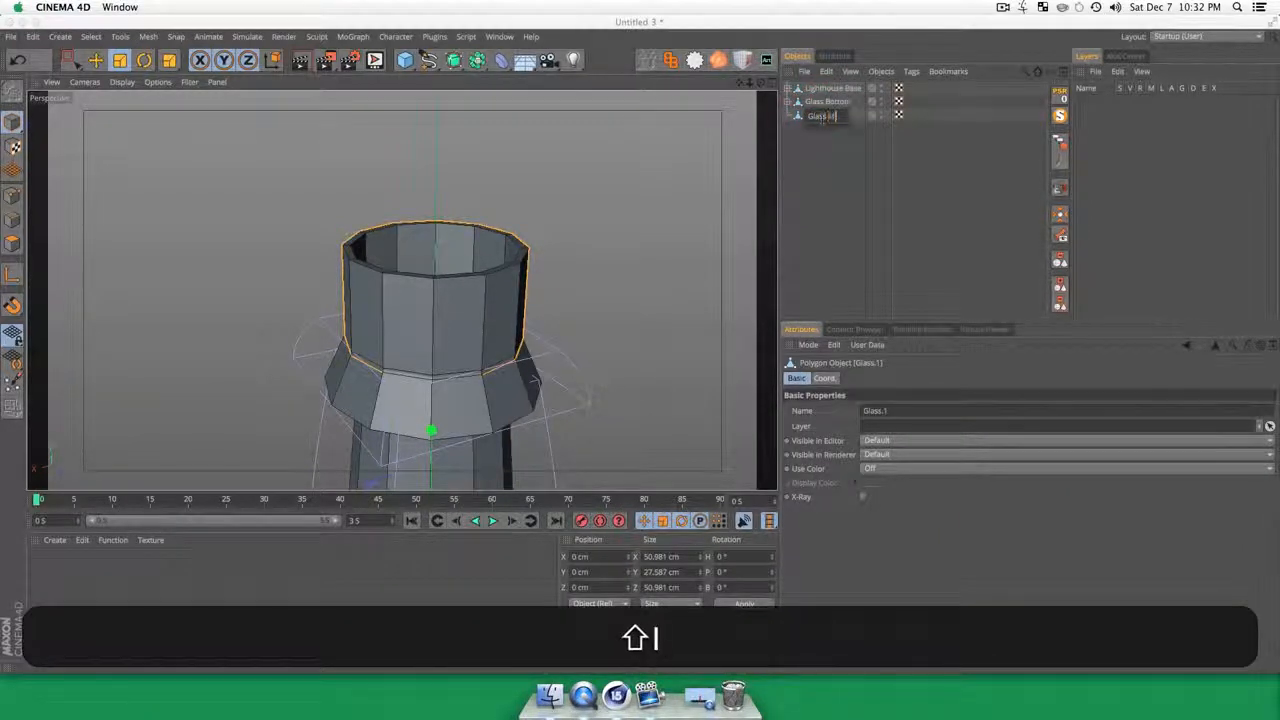
pyautogui.write('iddle')
pyautogui.press('Return')
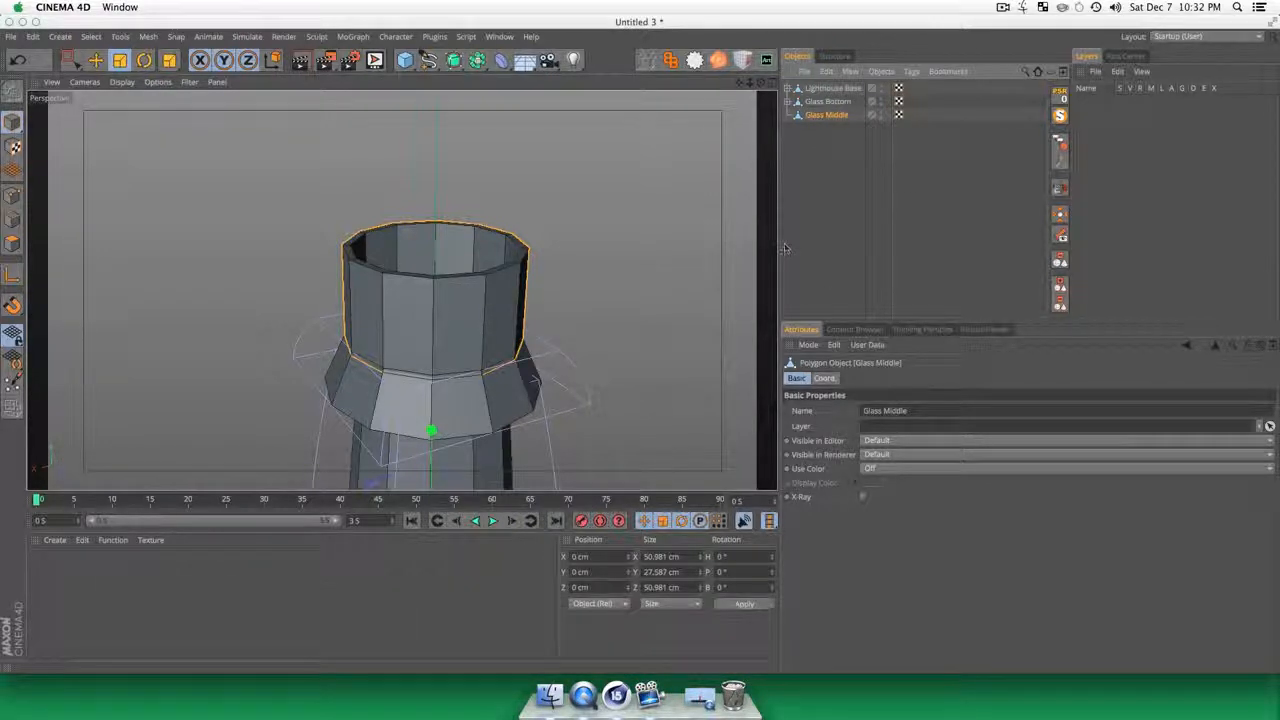
pyautogui.click(880, 148)
# Step: Duplicate Glass Bottom and rename the copy as Glass Top
pyautogui.press('3')
pyautogui.moveTo(459, 372); pyautogui.dragTo(300, 354)
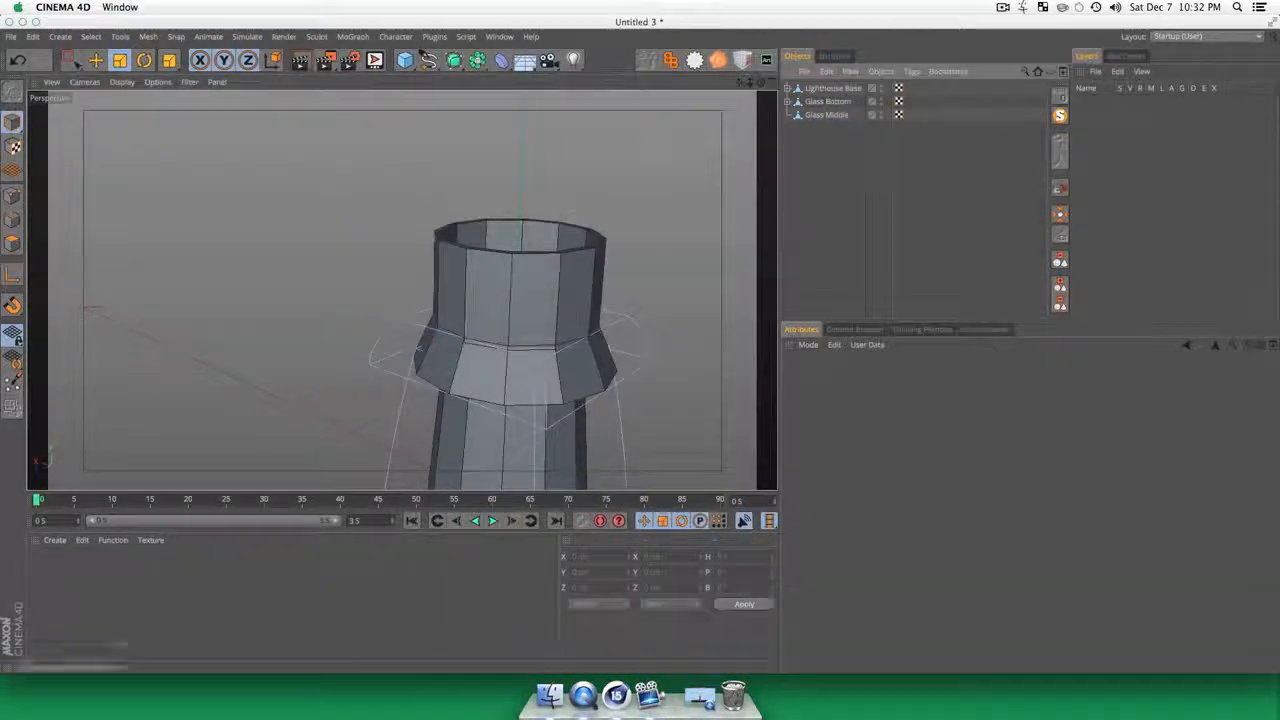
pyautogui.click(830, 102)
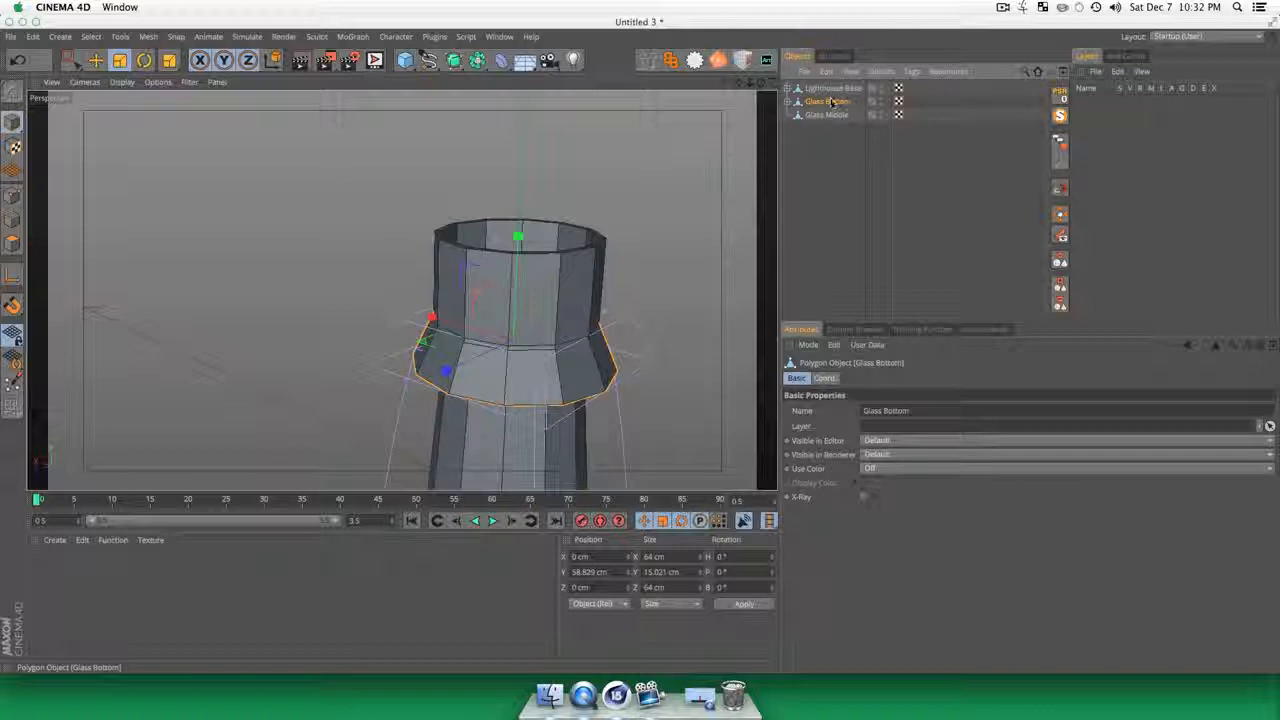
pyautogui.click(830, 162)
pyautogui.doubleClick(830, 129)
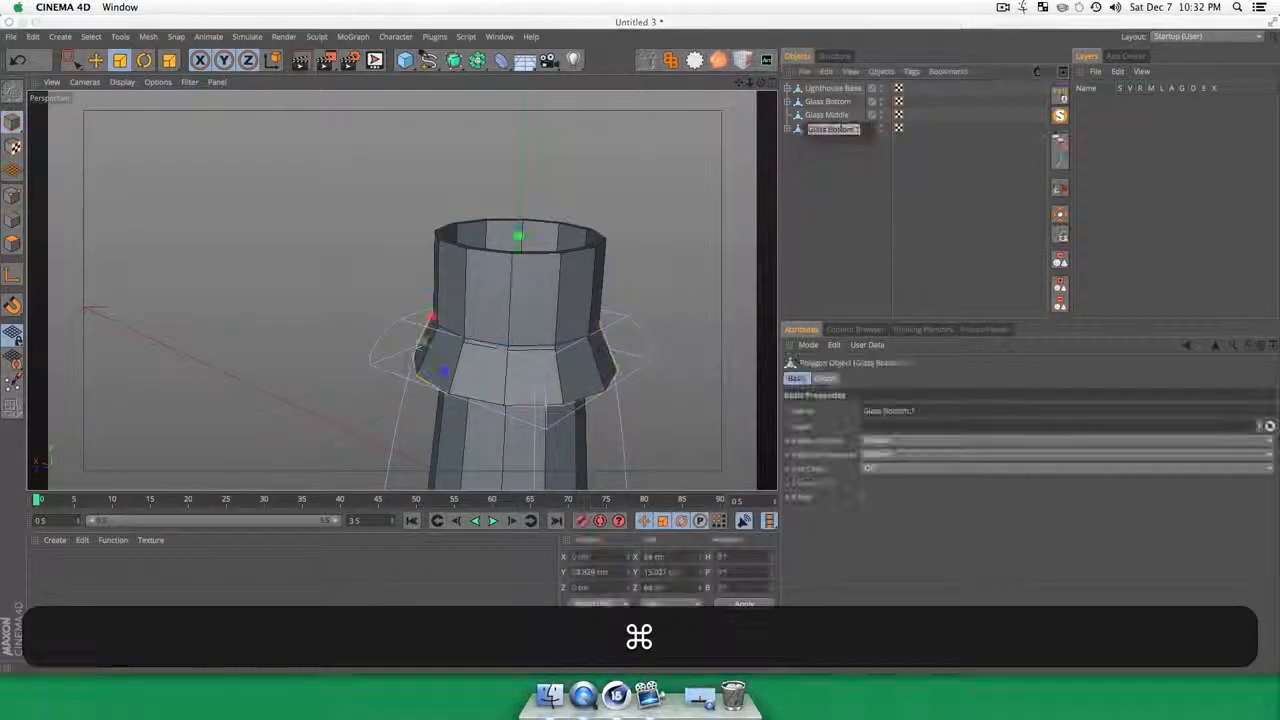
pyautogui.press('Right')
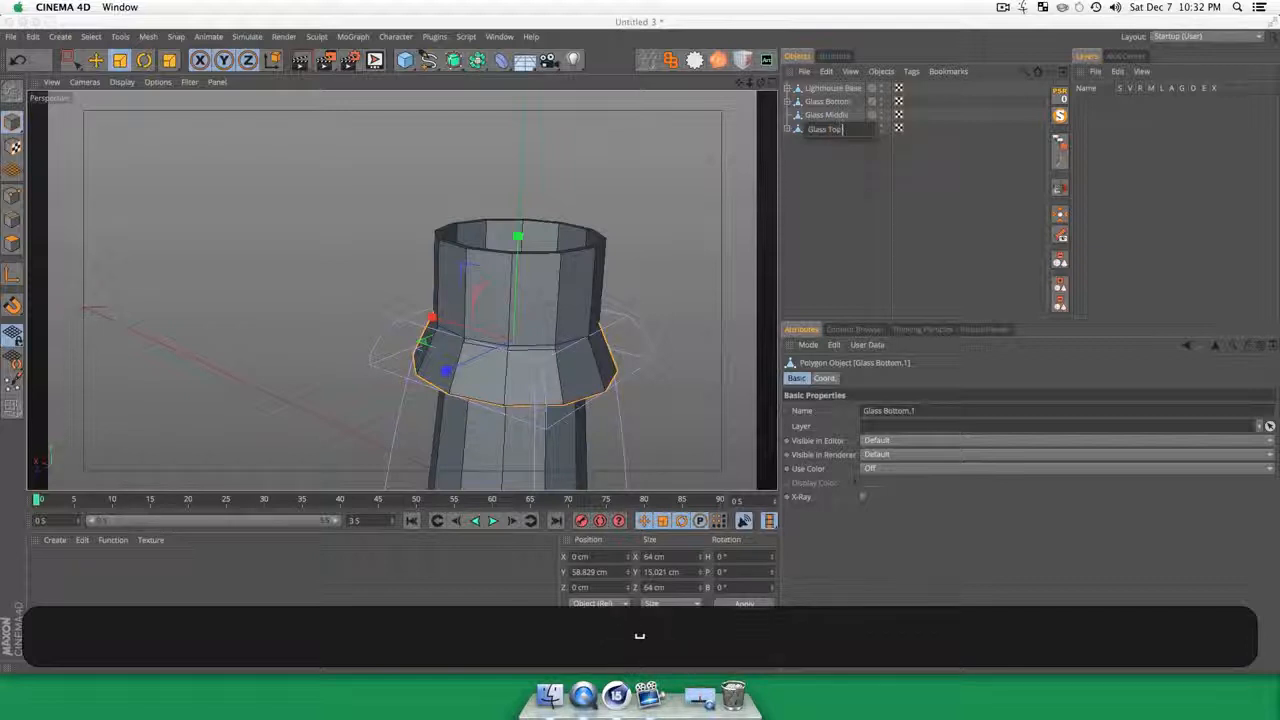
pyautogui.press('Return')
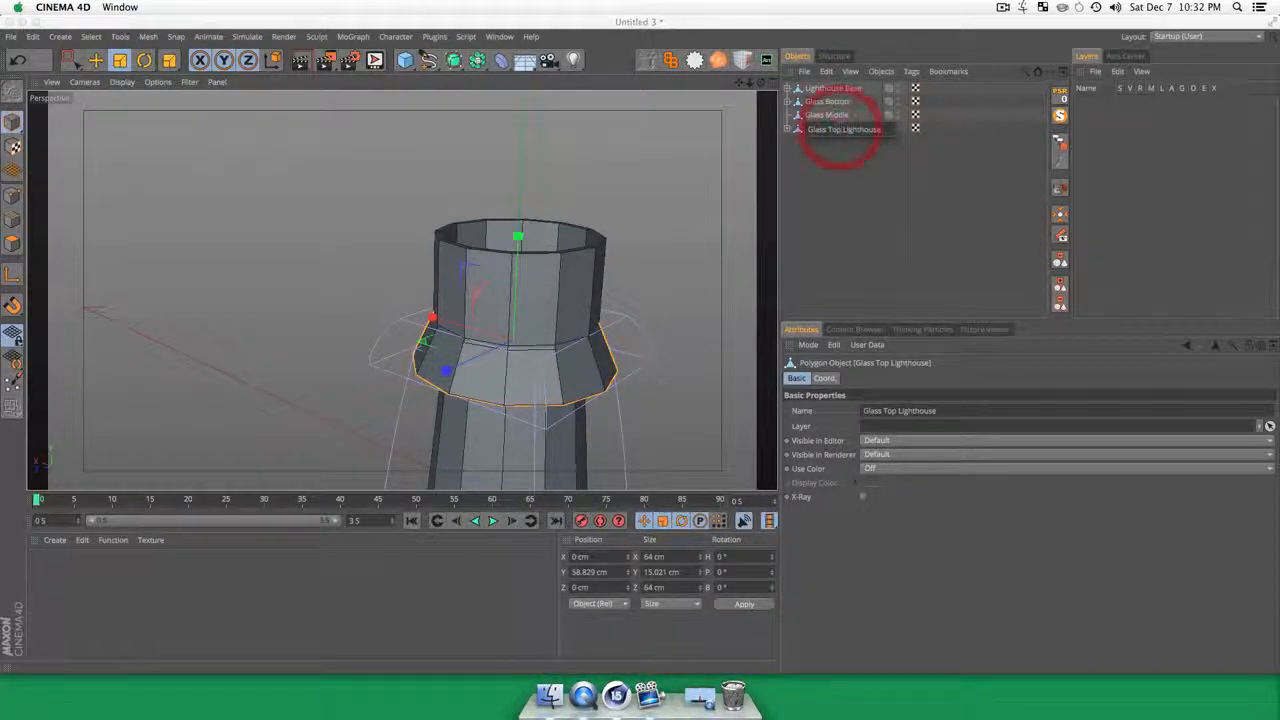
pyautogui.press('BackSpace')
pyautogui.press('Return')
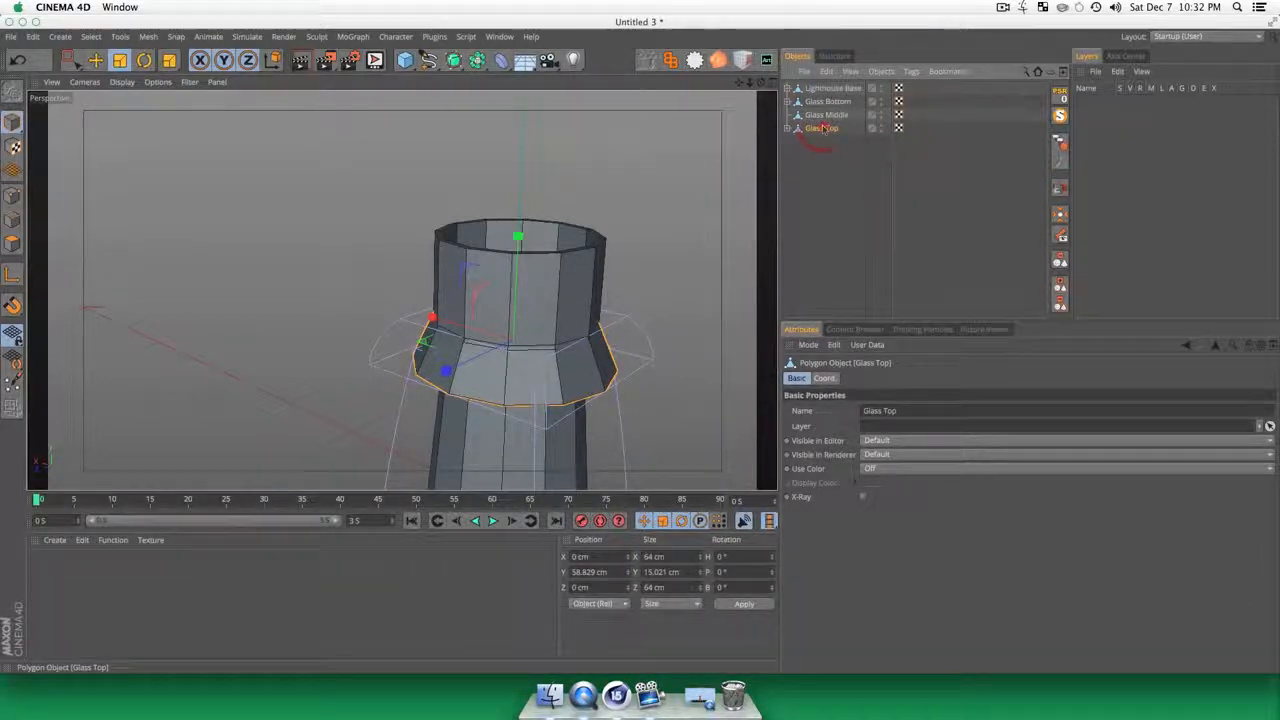
# Step: Raise Glass Top onto the upper end of Glass Middle, at about 95 cm on Y
pyautogui.press('e')
pyautogui.moveTo(517, 240); pyautogui.dragTo(509, 122)
pyautogui.click(856, 210)
pyautogui.press('3')
pyautogui.moveTo(557, 357); pyautogui.dragTo(532, 308)
# Step: Increase the Strength of Glass Top's Taper deformer until its upper end closes into a pointed roof
pyautogui.click(826, 148)
pyautogui.click(787, 128)
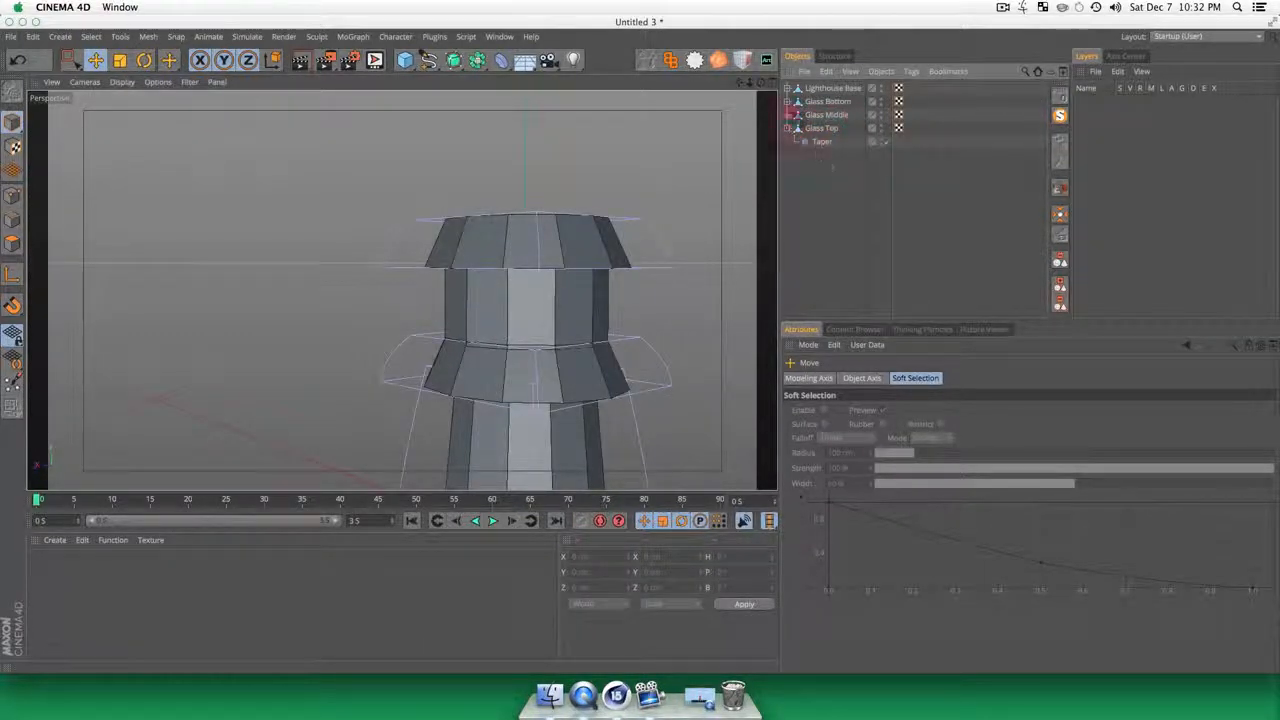
pyautogui.click(855, 210)
pyautogui.click(822, 142)
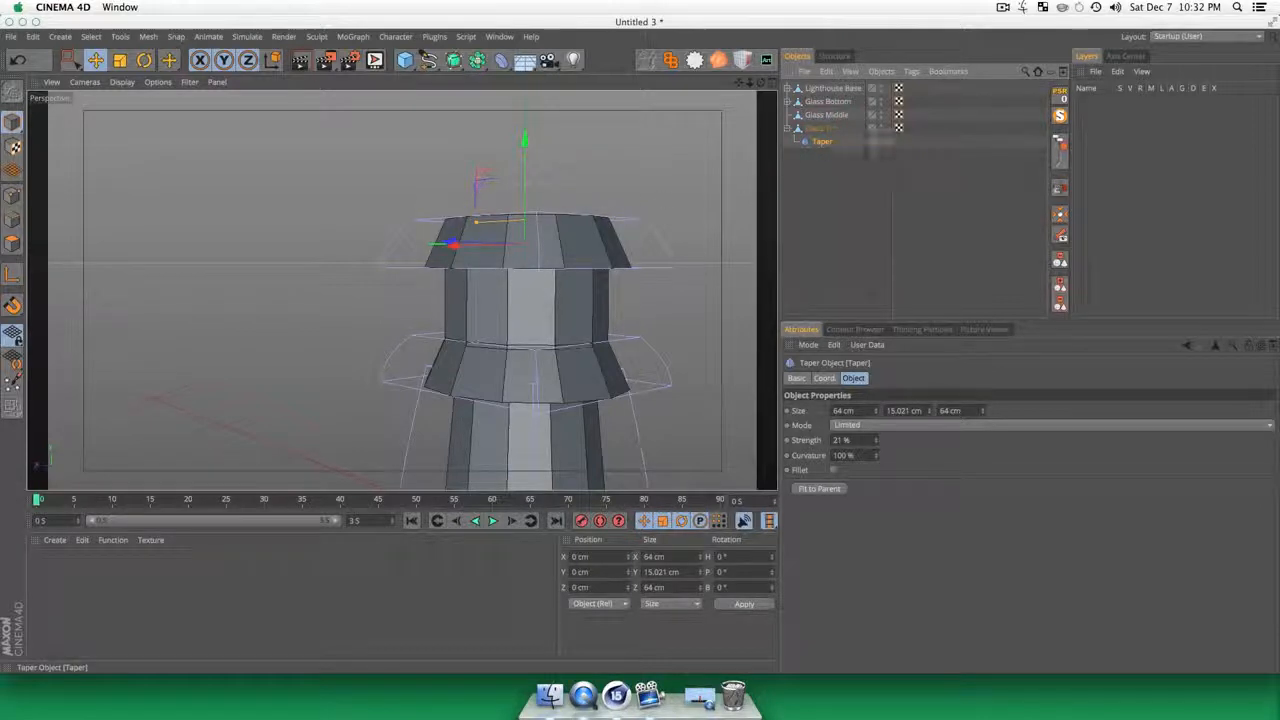
pyautogui.moveTo(876, 441); pyautogui.dragTo(906, 441)
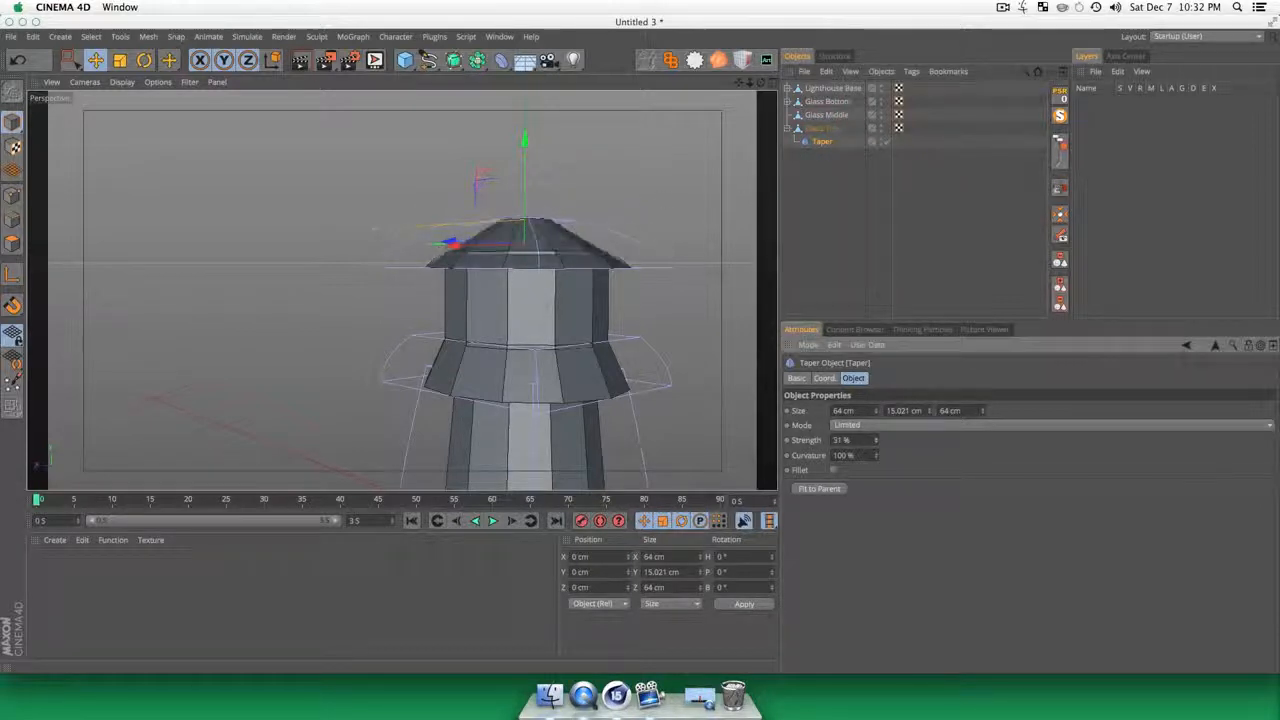
pyautogui.click(717, 206)
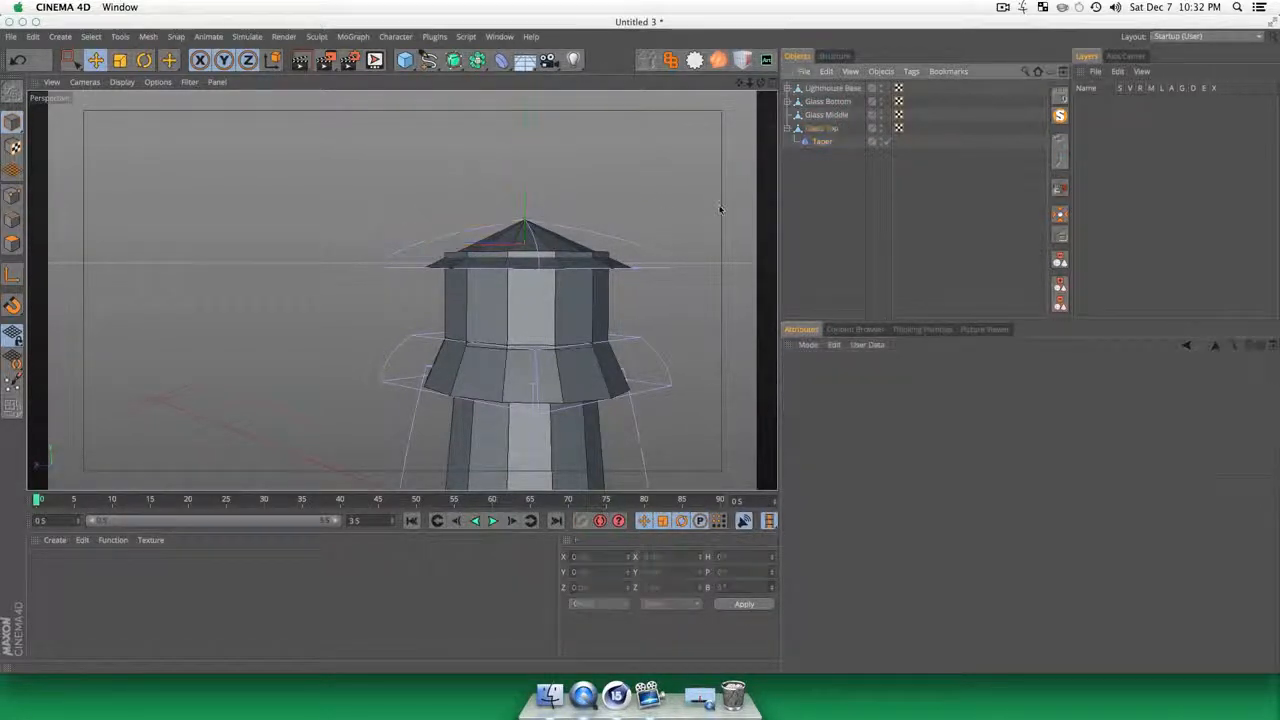
# Step: Raise Glass Top to about 98 cm on Y and adjust its overall scale so it caps Glass Middle
pyautogui.click(826, 131)
pyautogui.press('e')
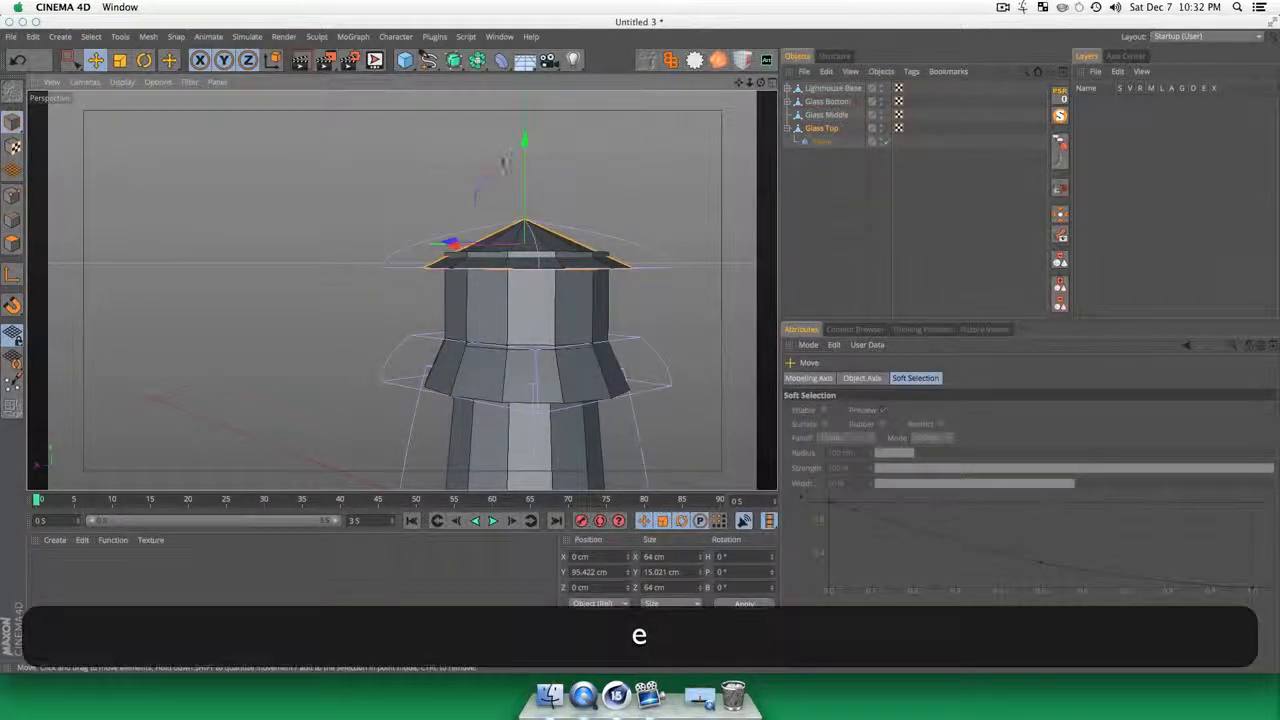
pyautogui.press('3')
pyautogui.moveTo(515, 150)
pyautogui.mouseDown()
pyautogui.moveTo(403, 289)
pyautogui.moveTo(500, 150)
pyautogui.mouseUp()
pyautogui.press('t')
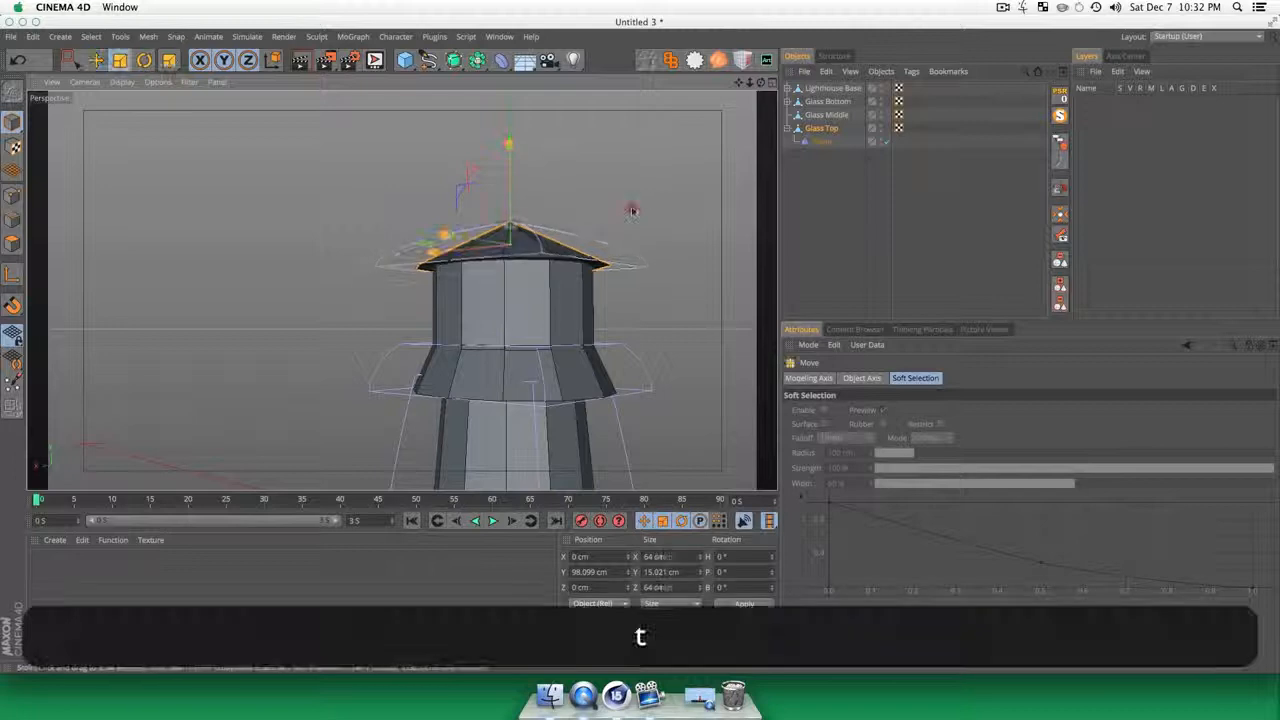
pyautogui.press('3')
pyautogui.moveTo(616, 248); pyautogui.dragTo(403, 291)
pyautogui.moveTo(555, 336)
pyautogui.mouseDown()
pyautogui.moveTo(537, 329)
pyautogui.moveTo(537, 234)
pyautogui.moveTo(563, 423)
pyautogui.moveTo(514, 391)
pyautogui.moveTo(543, 342)
pyautogui.mouseUp()
pyautogui.press('2')
pyautogui.press('3')
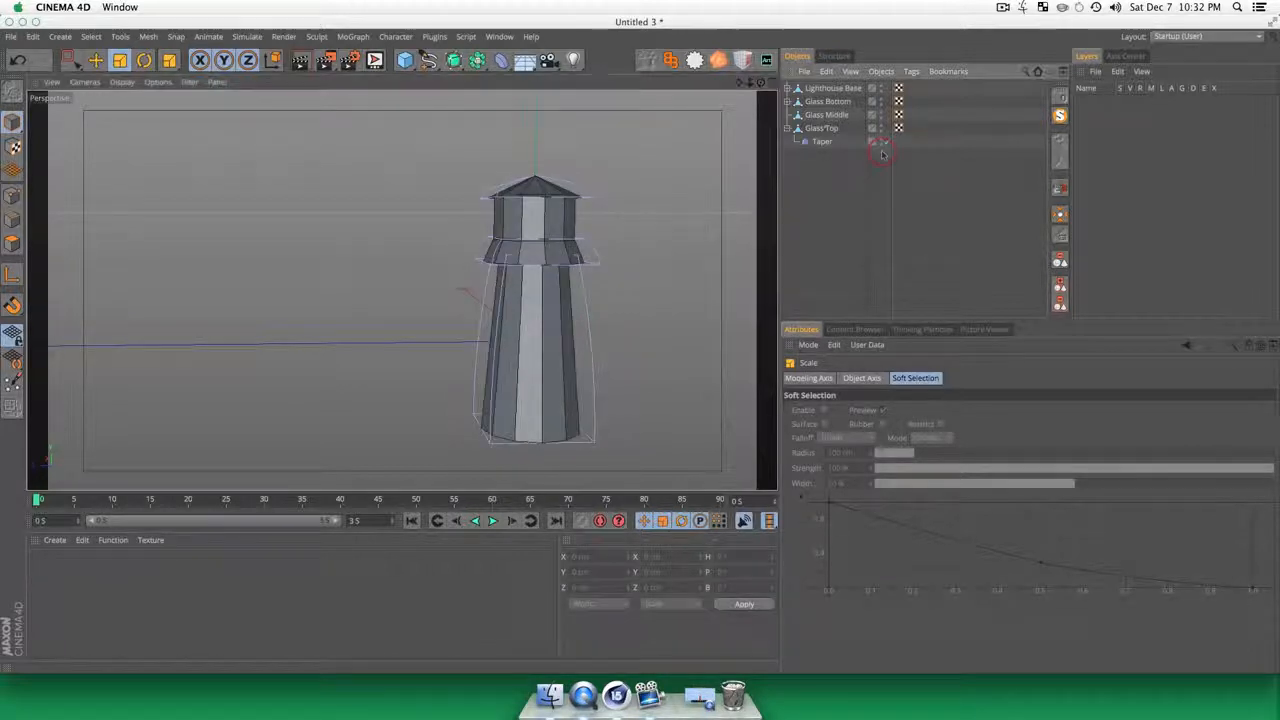
# Step: Scale Glass Bottom down uniformly to about 59 cm wide
pyautogui.click(826, 114)
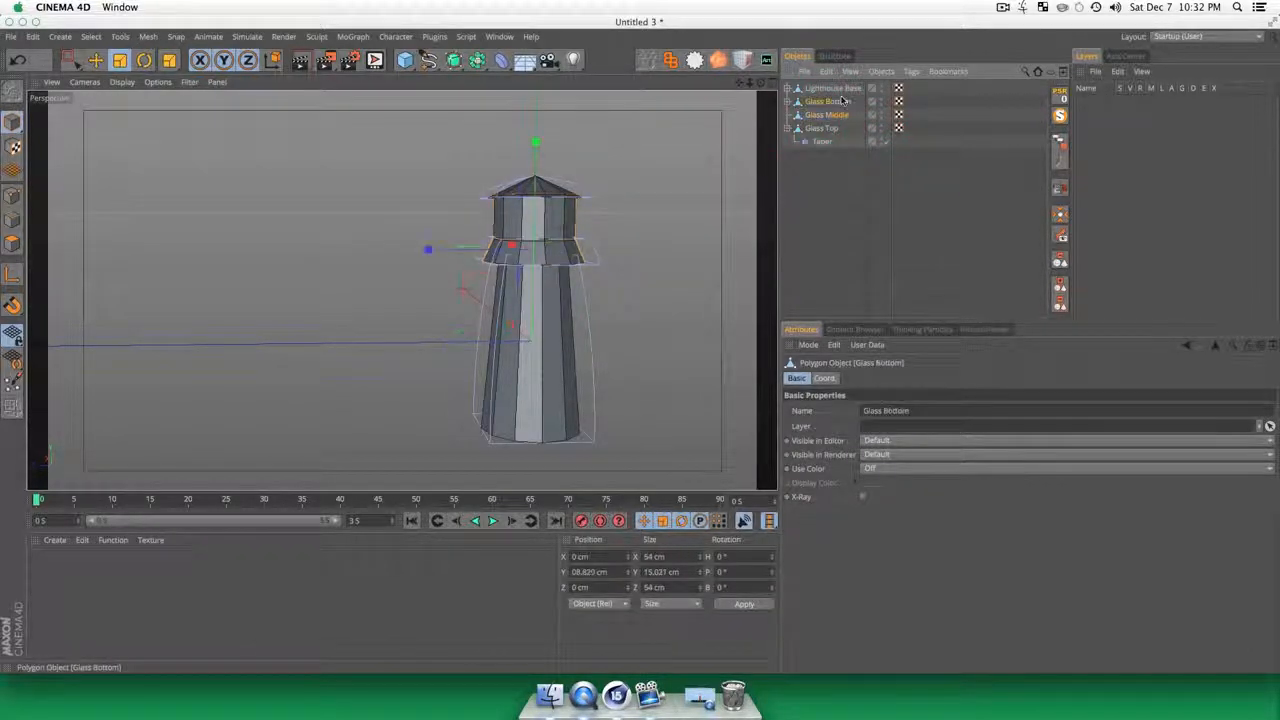
pyautogui.press('t')
pyautogui.moveTo(666, 229); pyautogui.dragTo(627, 243)
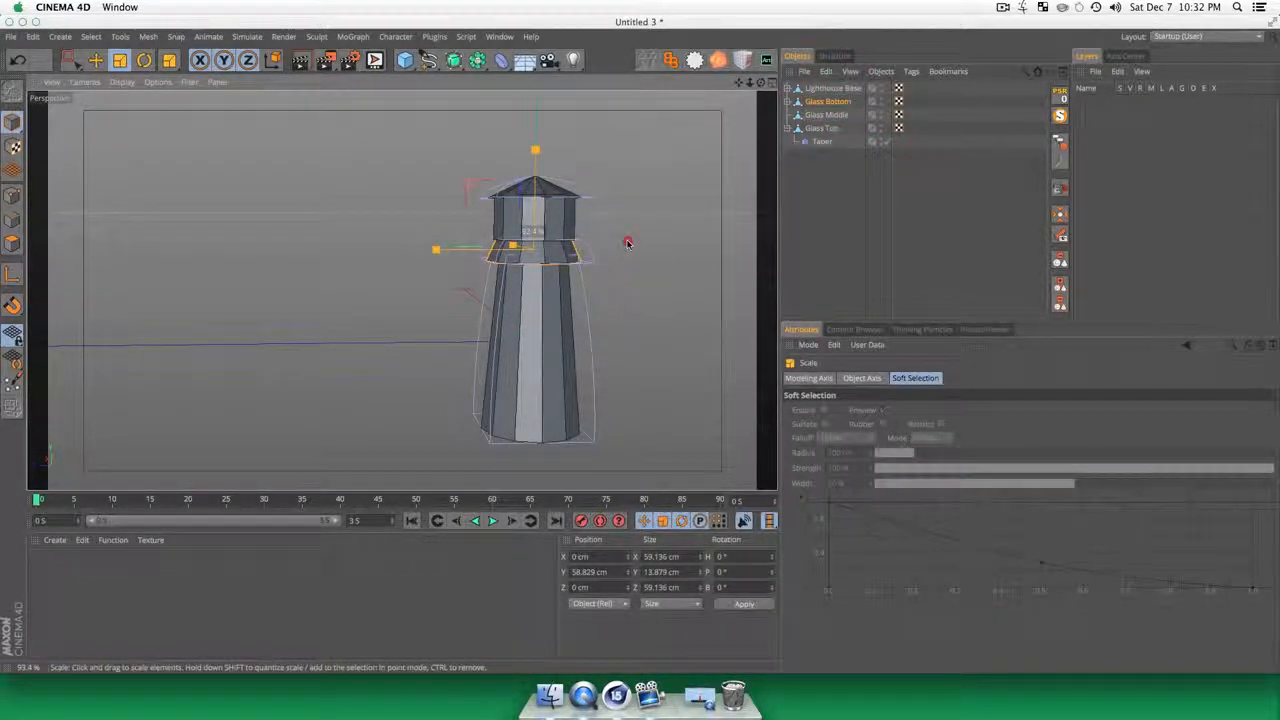
# Step: Scale Glass Middle and Glass Top down together to about 92% of their size
pyautogui.scroll(3, 560, 260)
pyautogui.click(826, 114)
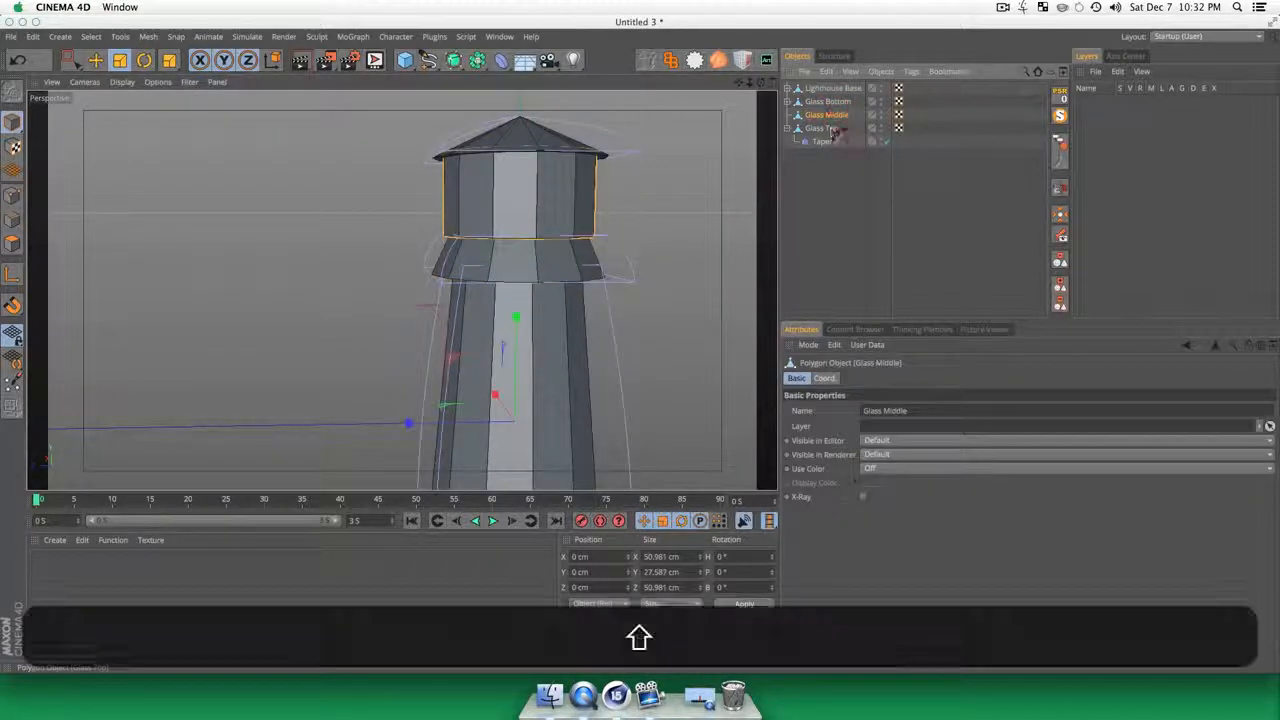
pyautogui.keyDown('shift'); pyautogui.click(833, 131); pyautogui.keyUp('shift')
pyautogui.hotkey('shift', 't')
pyautogui.moveTo(686, 157); pyautogui.dragTo(667, 173)
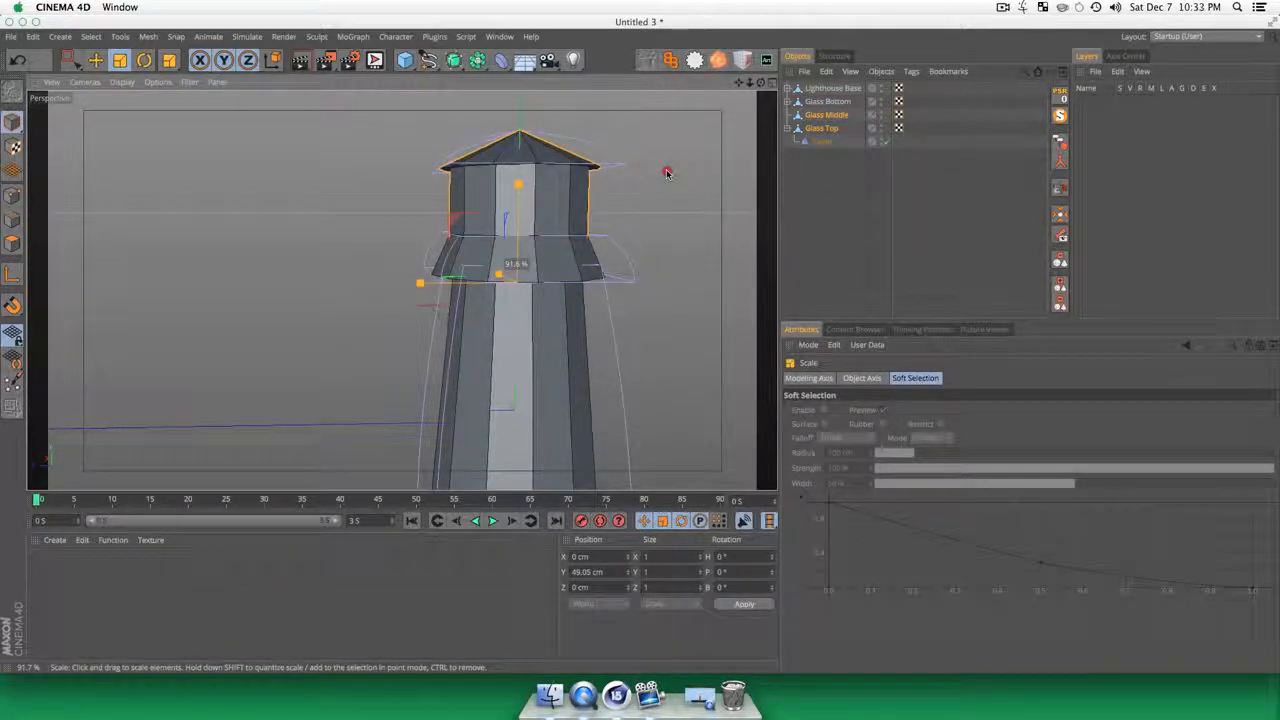
pyautogui.click(667, 173)
# Step: Examine the lighthouse's overall proportions and the fit of its lantern section from several angles
pyautogui.press('3')
pyautogui.moveTo(555, 295); pyautogui.dragTo(636, 284)
pyautogui.scroll(-3, 580, 448)
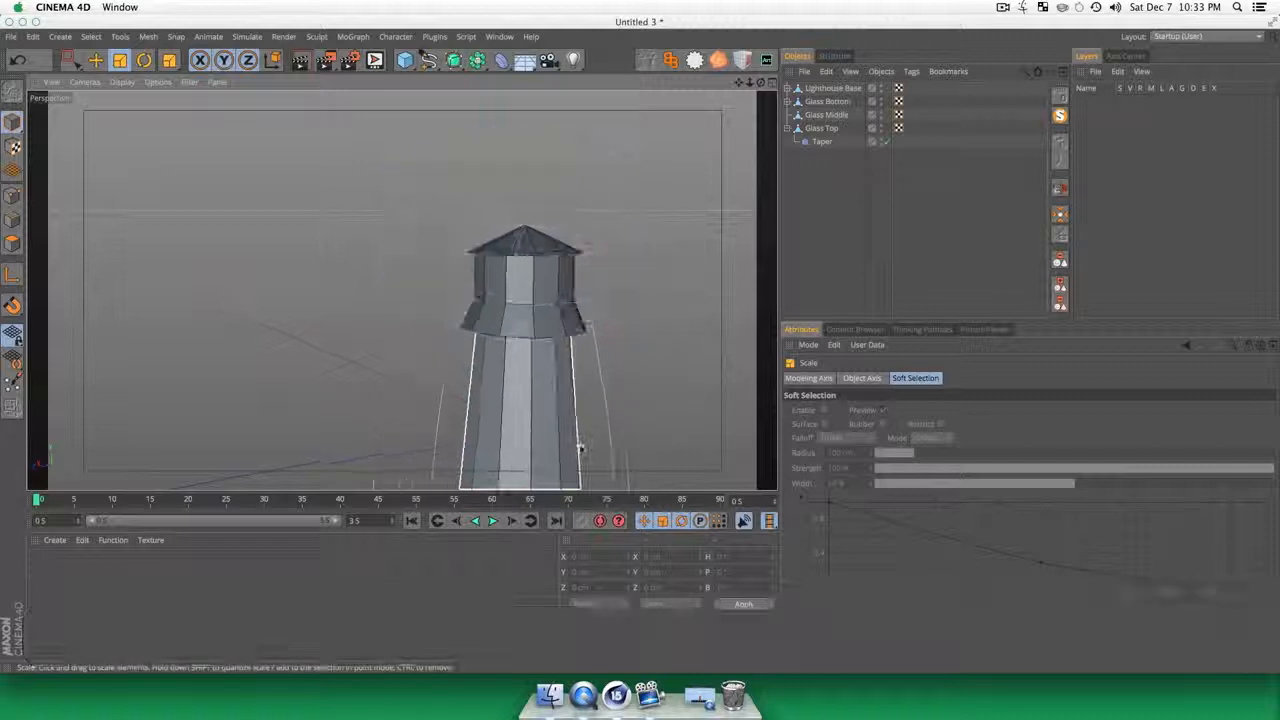
pyautogui.scroll(-2, 580, 448)
pyautogui.press('1')
pyautogui.moveTo(580, 448); pyautogui.dragTo(503, 226)
pyautogui.press('3')
pyautogui.moveTo(563, 329); pyautogui.dragTo(566, 400)
pyautogui.press('1')
pyautogui.press('2')
pyautogui.press('1')
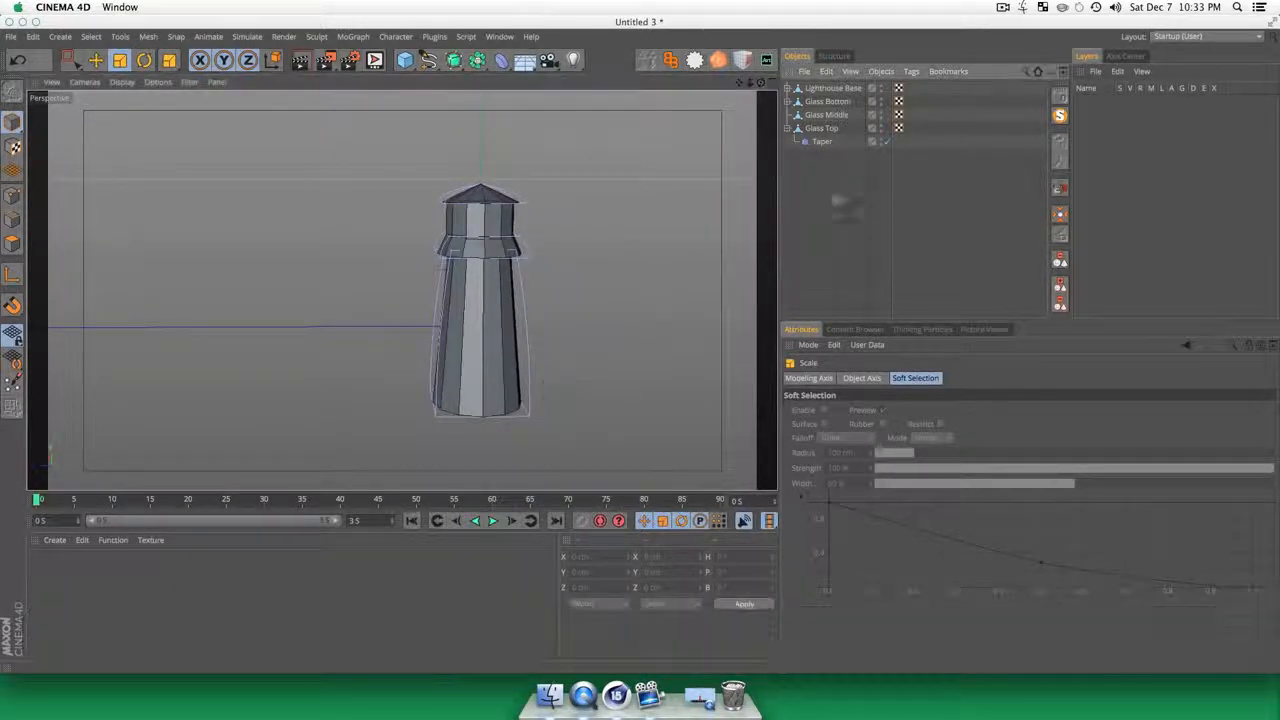
# Step: Create a new material and name it Lighthouse Red
pyautogui.click(840, 200)
pyautogui.click(126, 590)
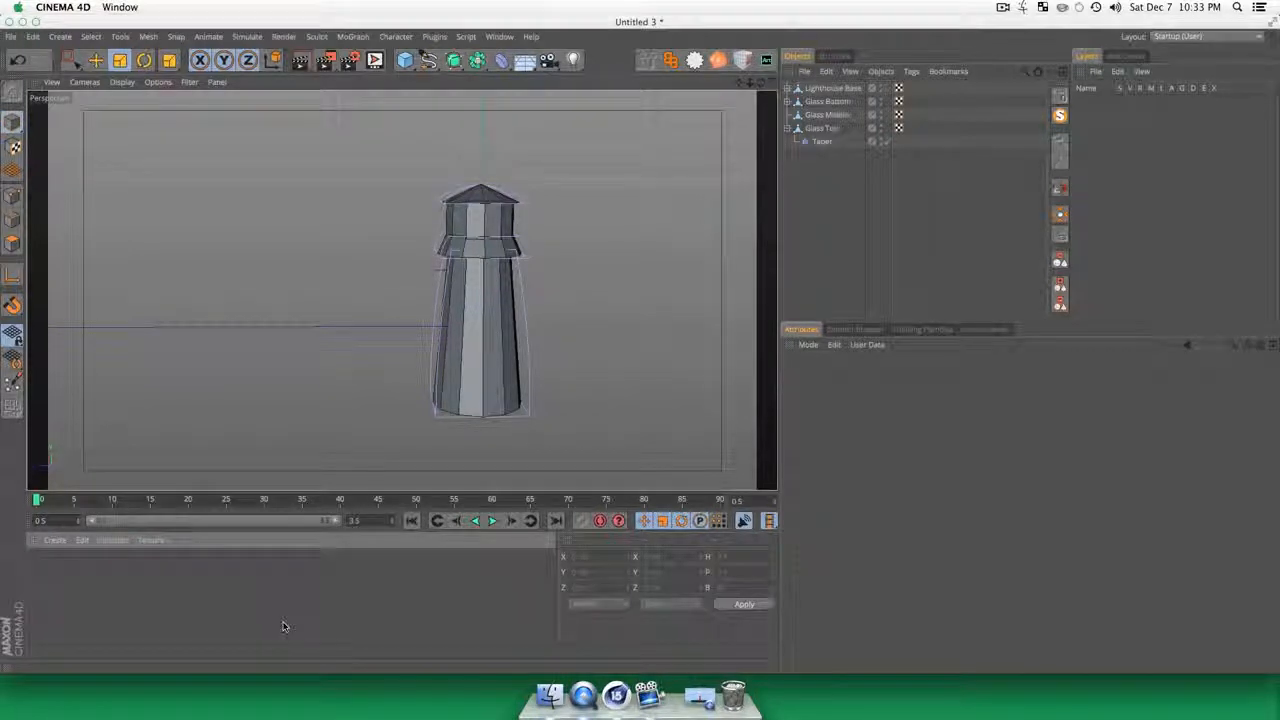
pyautogui.doubleClick(152, 589)
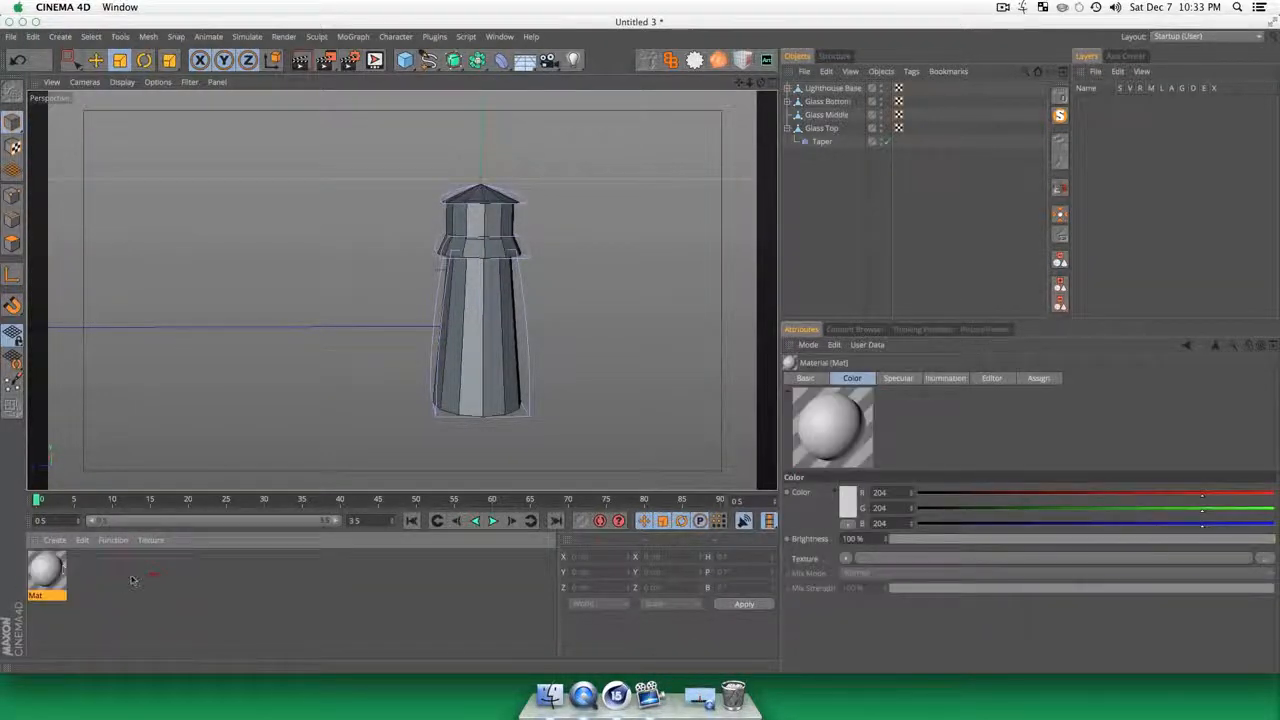
pyautogui.doubleClick(44, 567)
pyautogui.click(80, 194)
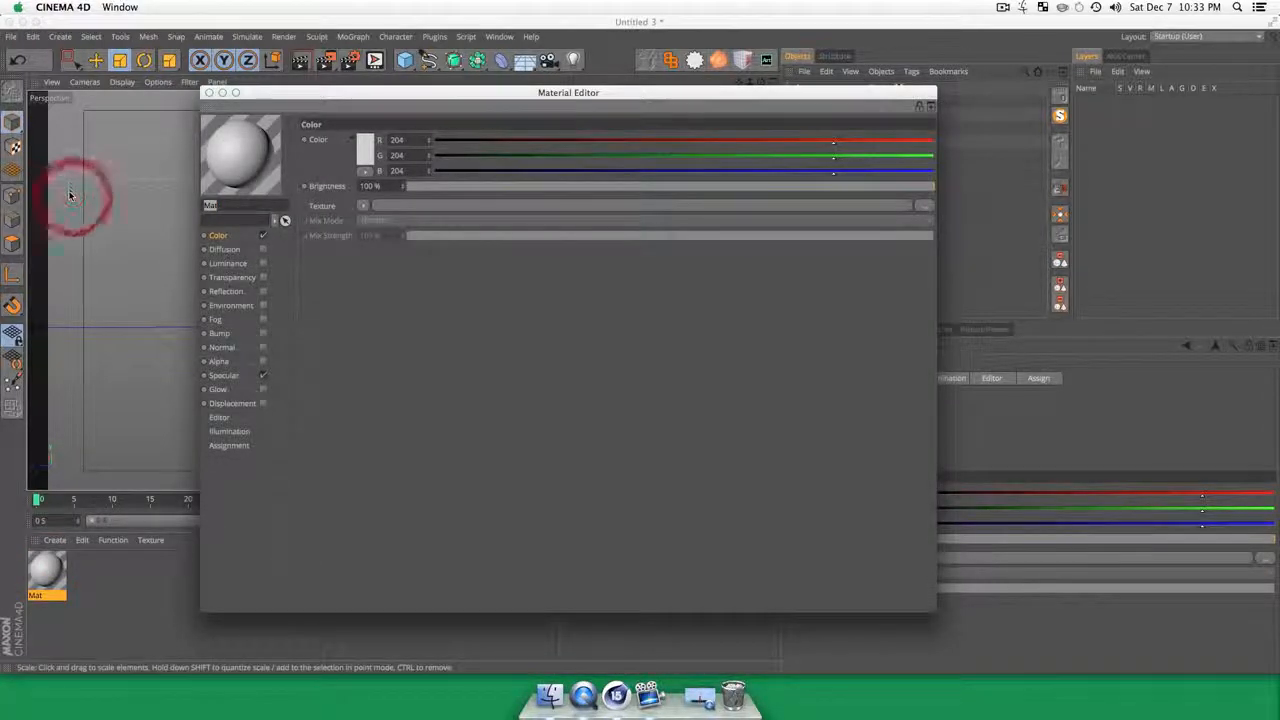
pyautogui.press('g')
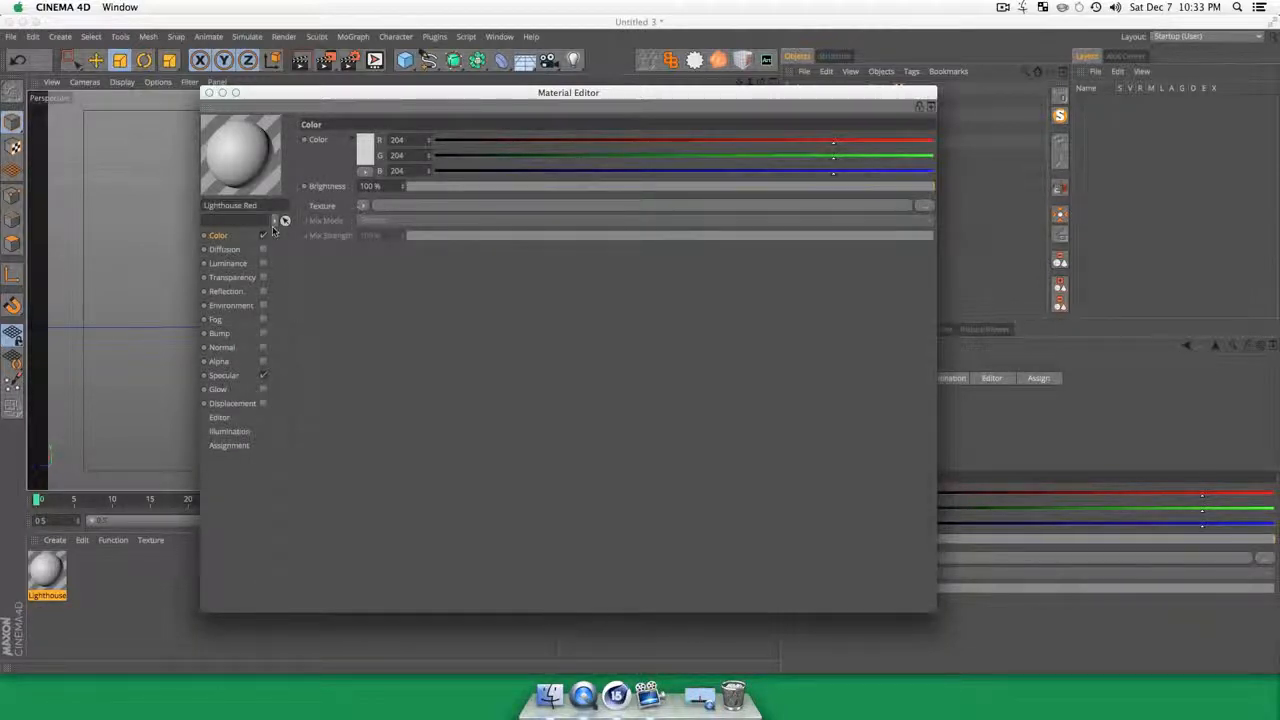
# Step: Load a Gradient shader as Lighthouse Red's color texture and set its type to 2D - V
pyautogui.click(360, 210)
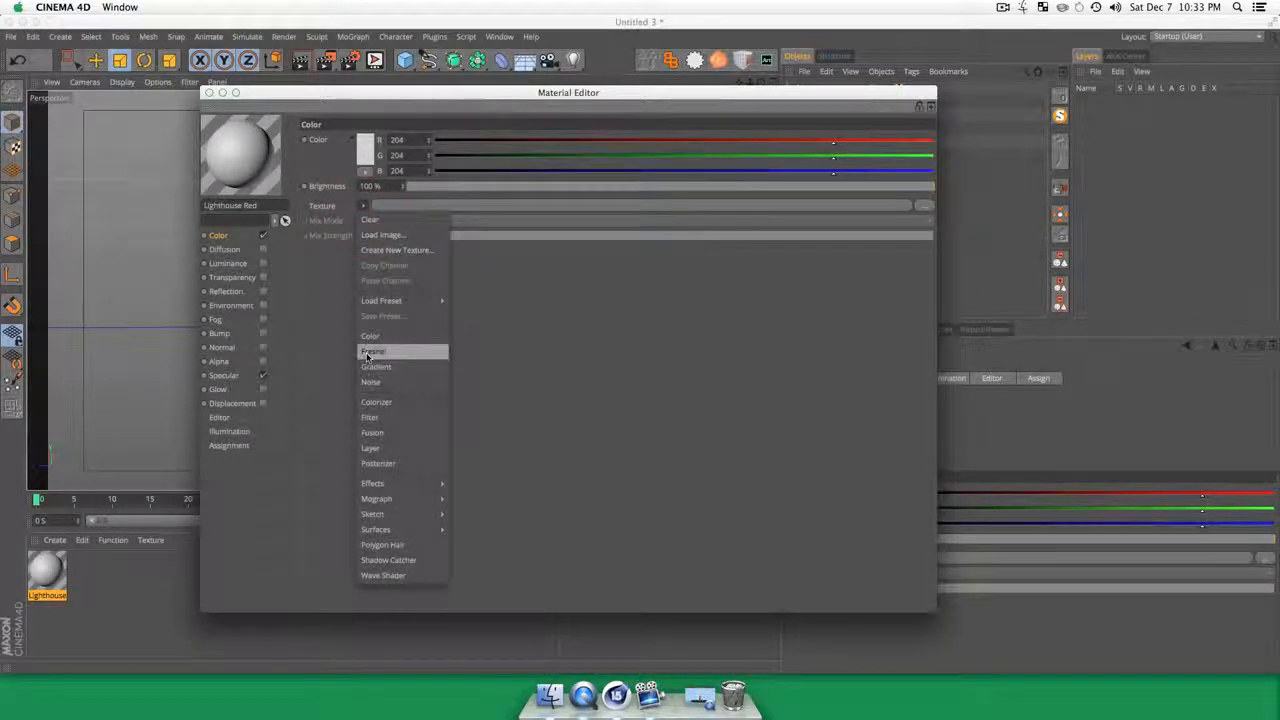
pyautogui.click(398, 350)
pyautogui.click(380, 240)
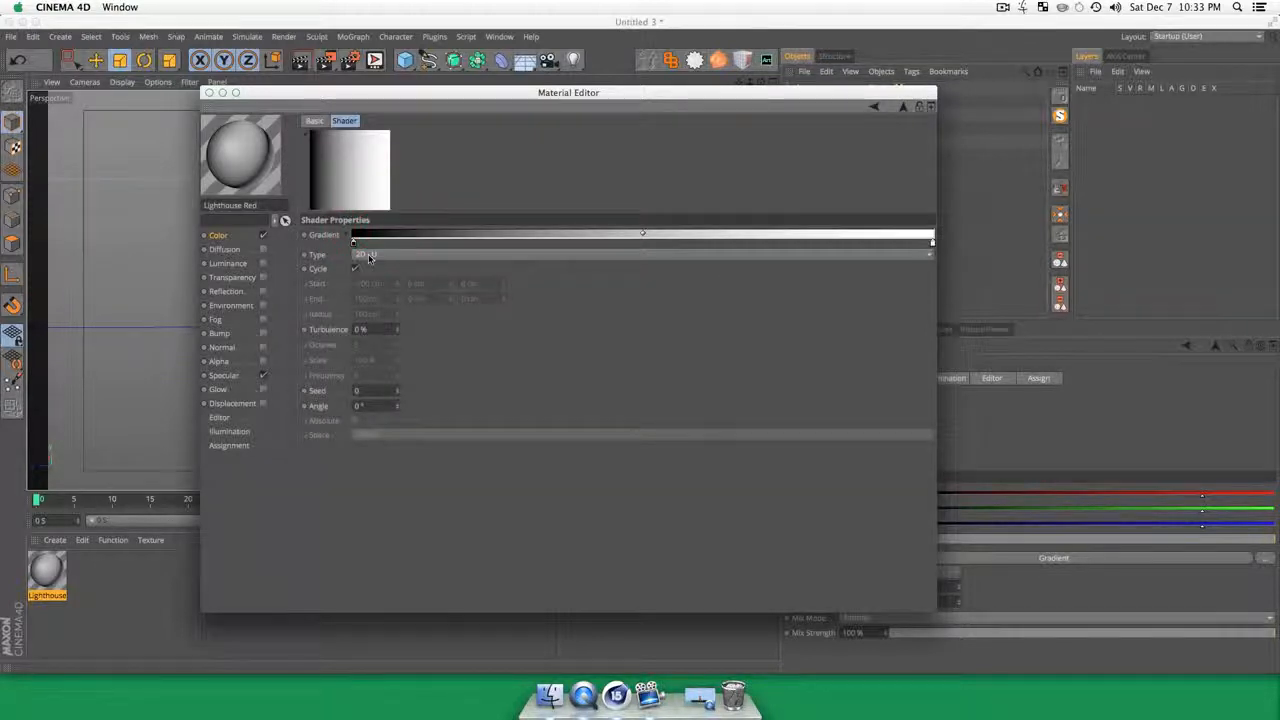
pyautogui.click(368, 266)
pyautogui.click(370, 270)
# Step: Color the gradient's start knot muted red and its end knot a slightly lighter red, and close the material's settings
pyautogui.doubleClick(353, 242)
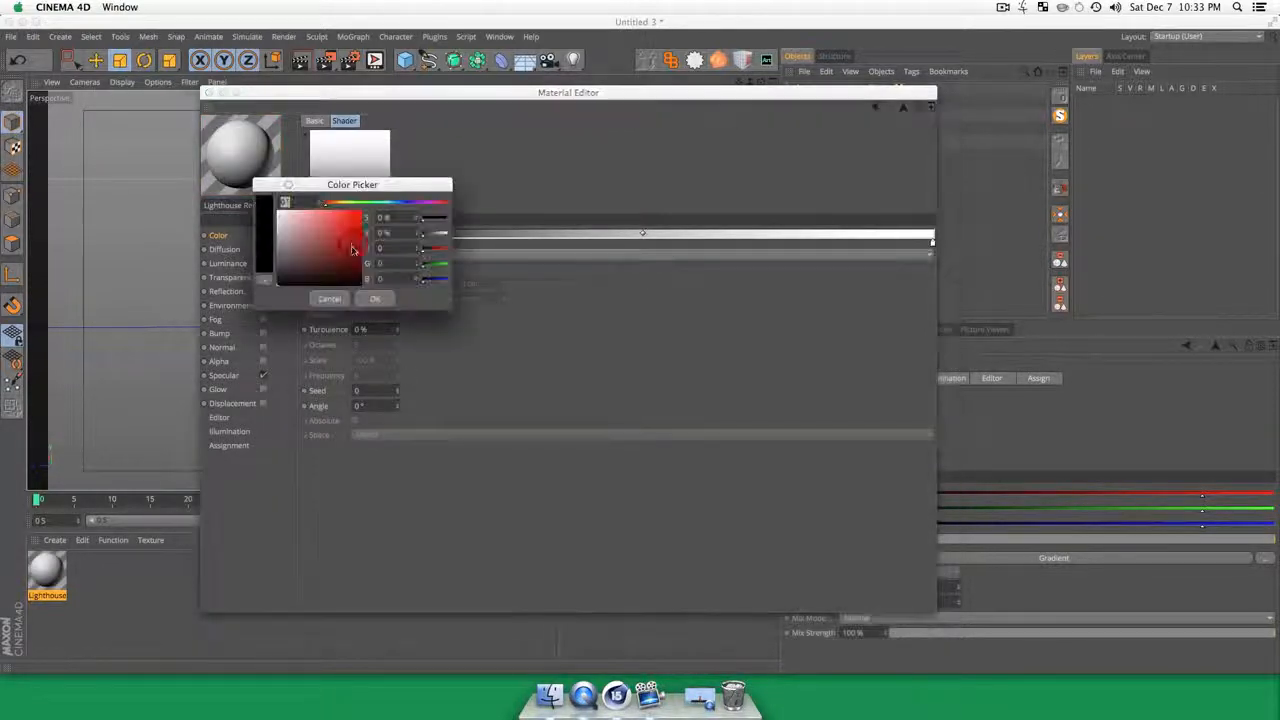
pyautogui.moveTo(340, 252); pyautogui.dragTo(337, 240)
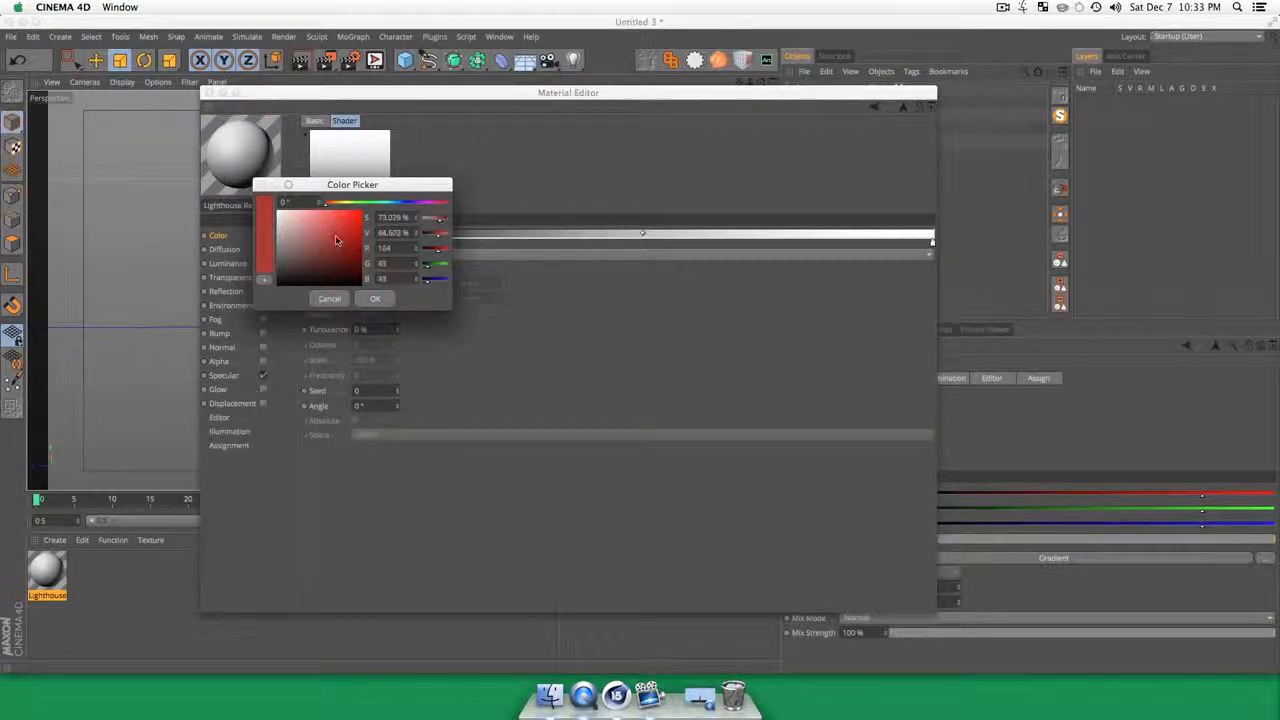
pyautogui.click(375, 298)
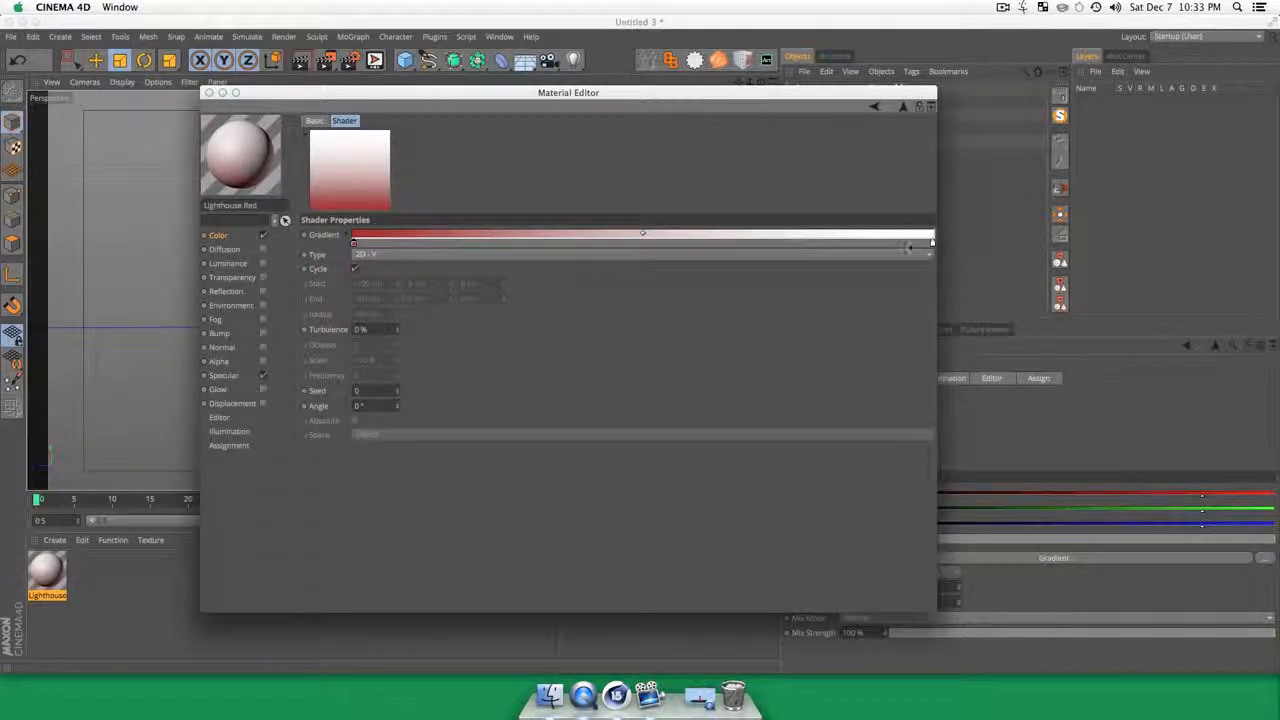
pyautogui.doubleClick(932, 245)
pyautogui.moveTo(902, 224); pyautogui.dragTo(906, 230)
pyautogui.click(952, 298)
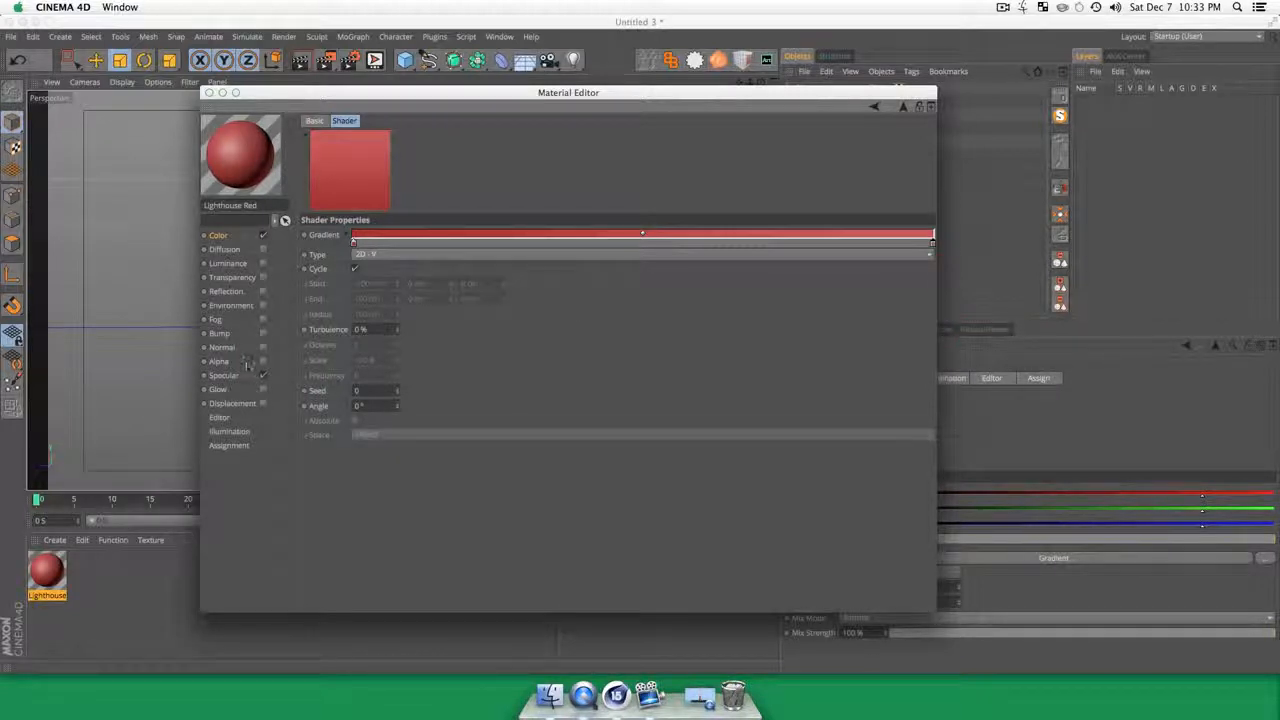
pyautogui.click(215, 234)
pyautogui.click(208, 93)
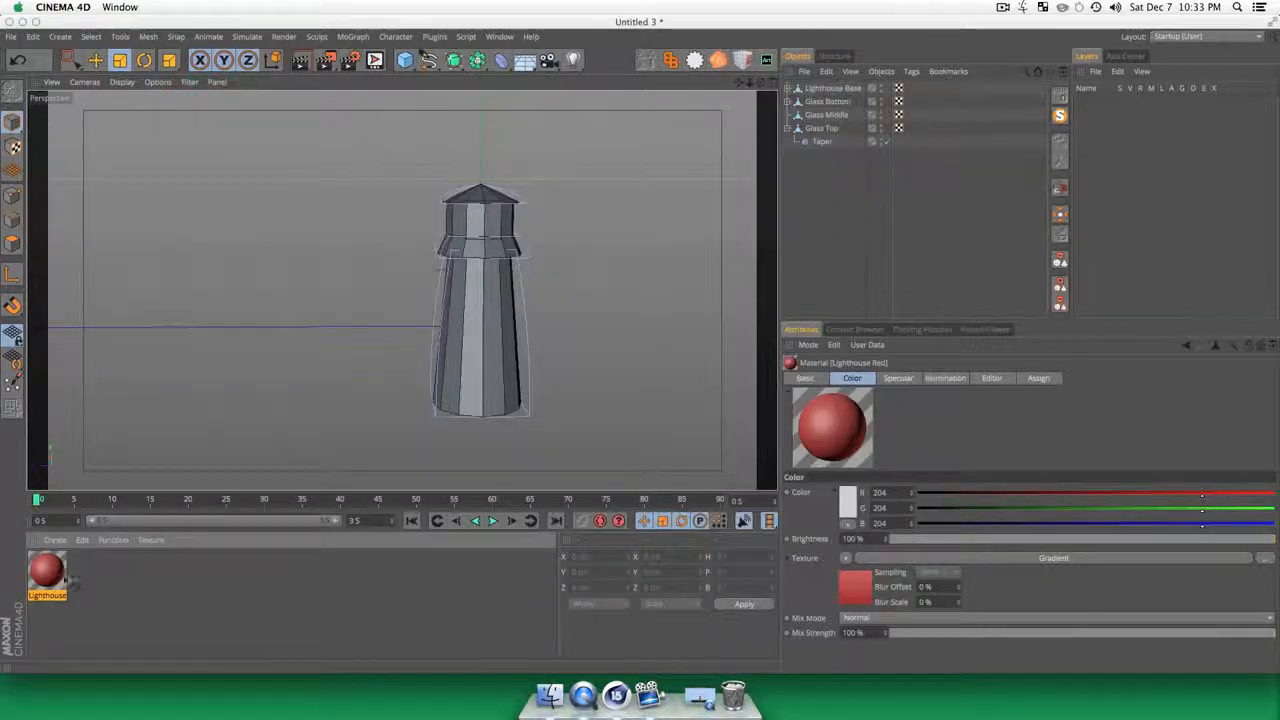
# Step: Apply the Lighthouse Red material to Lighthouse Base, Glass Bottom and Glass Top
pyautogui.moveTo(390, 474); pyautogui.dragTo(485, 250)
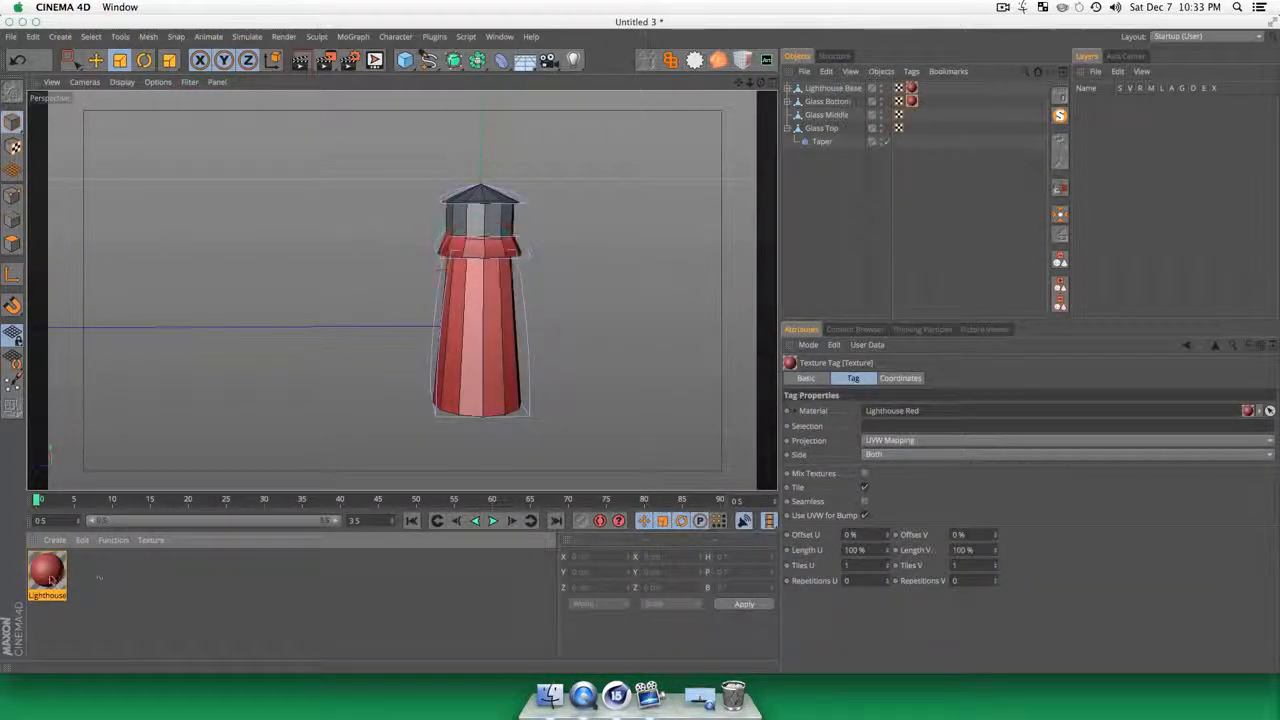
pyautogui.moveTo(467, 182); pyautogui.dragTo(479, 193)
pyautogui.click(385, 285)
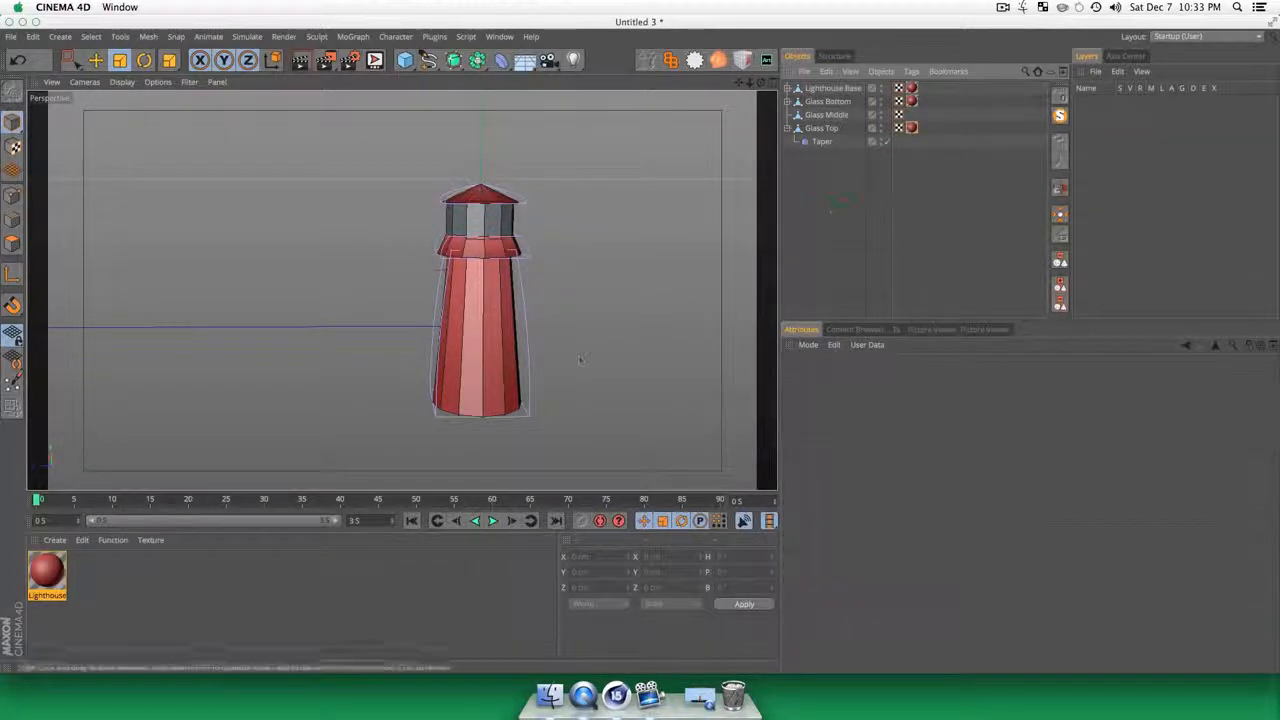
pyautogui.press('3')
pyautogui.moveTo(385, 285); pyautogui.dragTo(402, 290)
pyautogui.moveTo(468, 371); pyautogui.dragTo(452, 366)
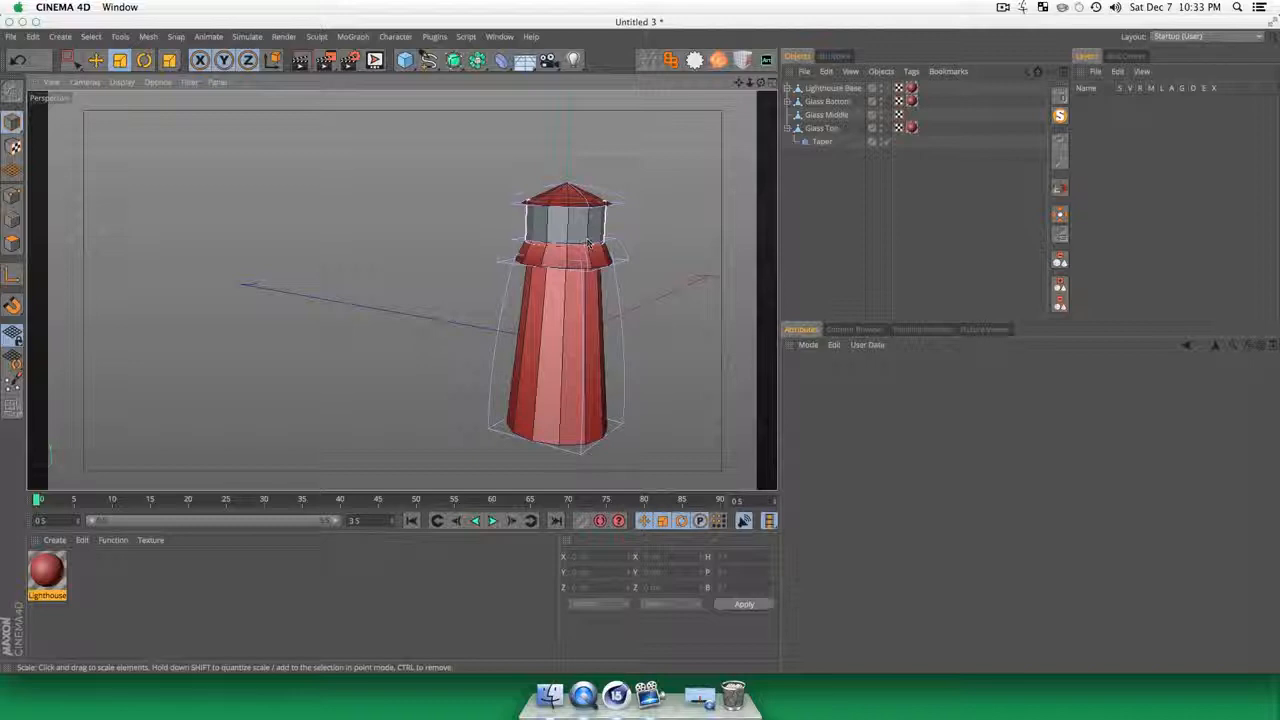
# Step: Duplicate the Lighthouse Red material and rename the copy as Glass
pyautogui.click(48, 585)
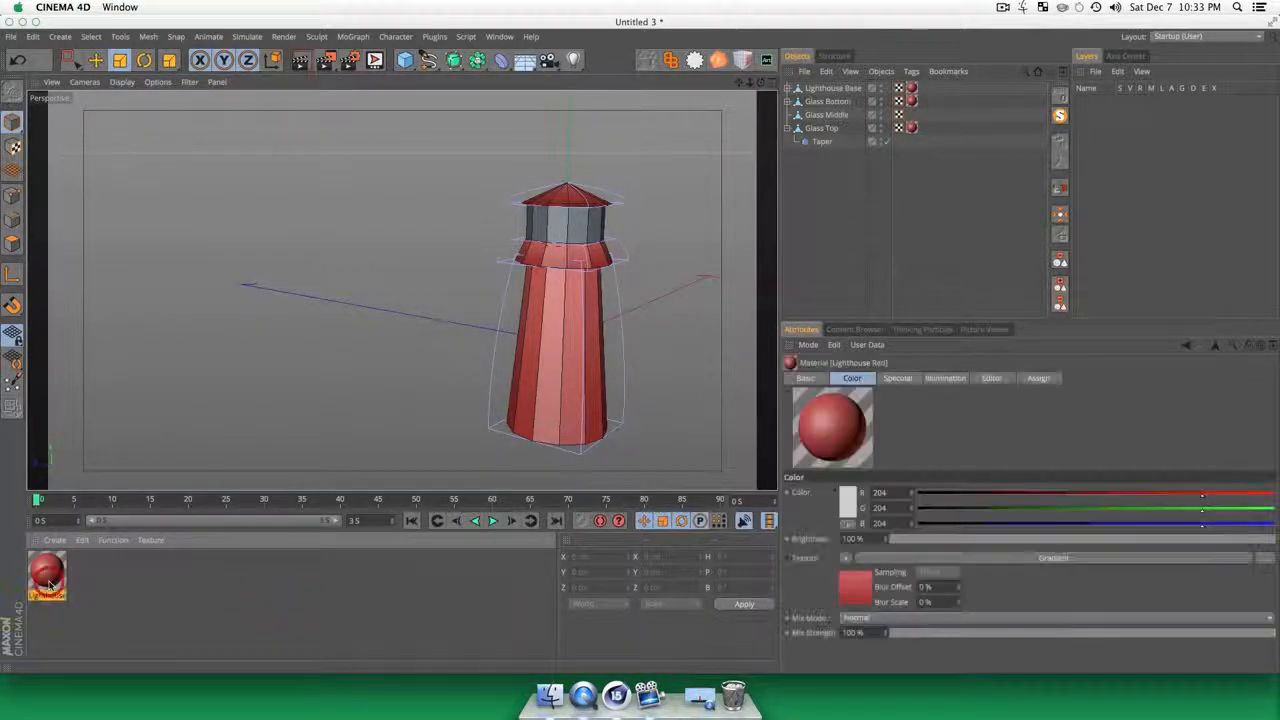
pyautogui.keyDown('super'); pyautogui.moveTo(48, 583); pyautogui.dragTo(137, 600); pyautogui.keyUp('super')
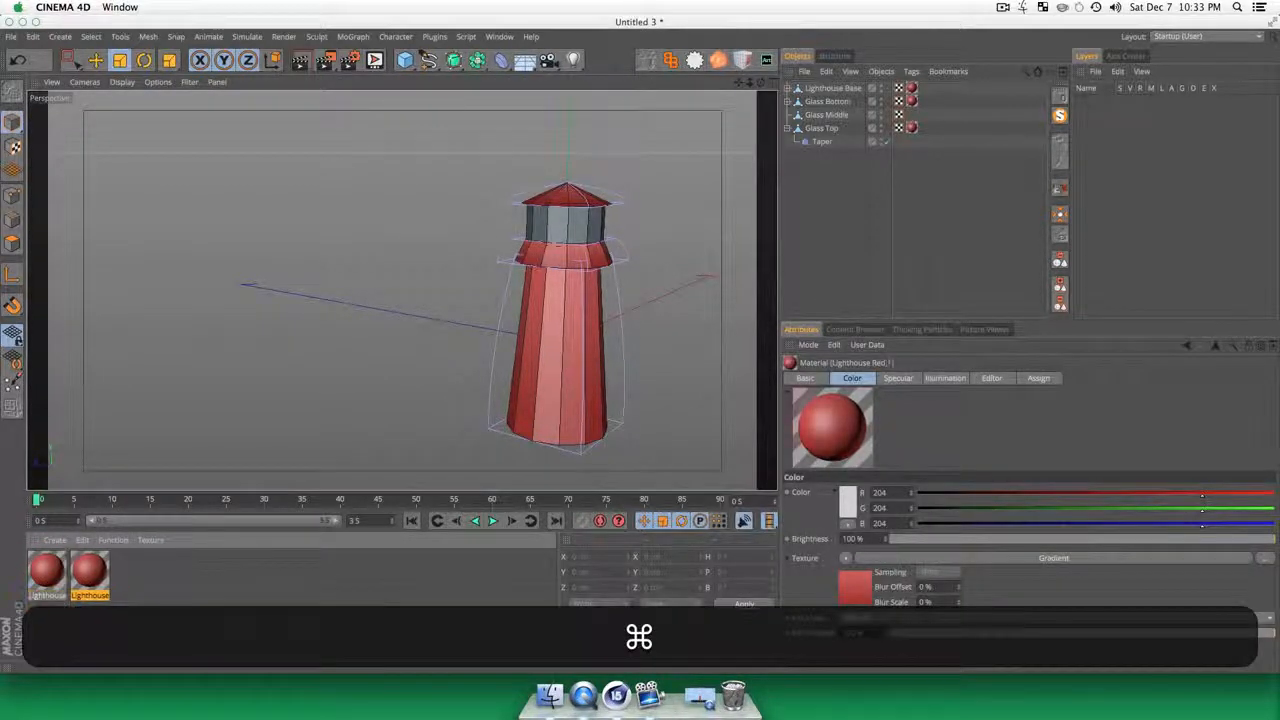
pyautogui.click(155, 603)
pyautogui.doubleClick(89, 572)
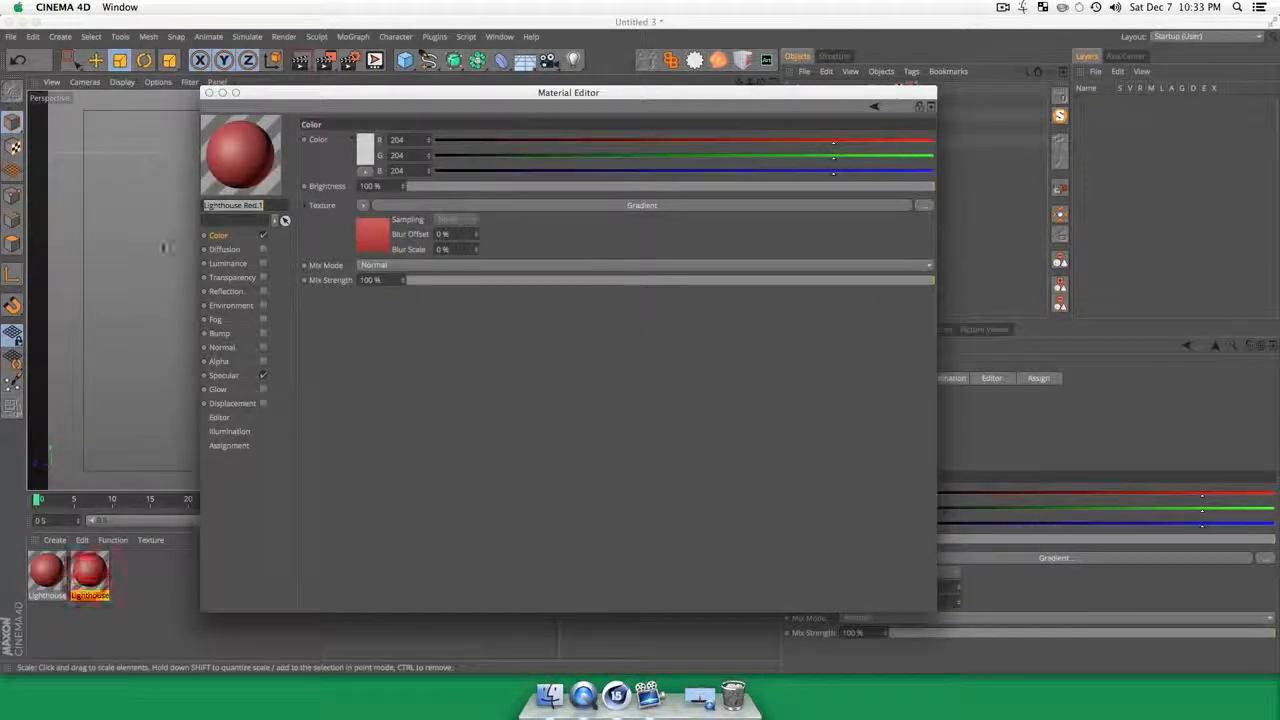
pyautogui.write('Glass')
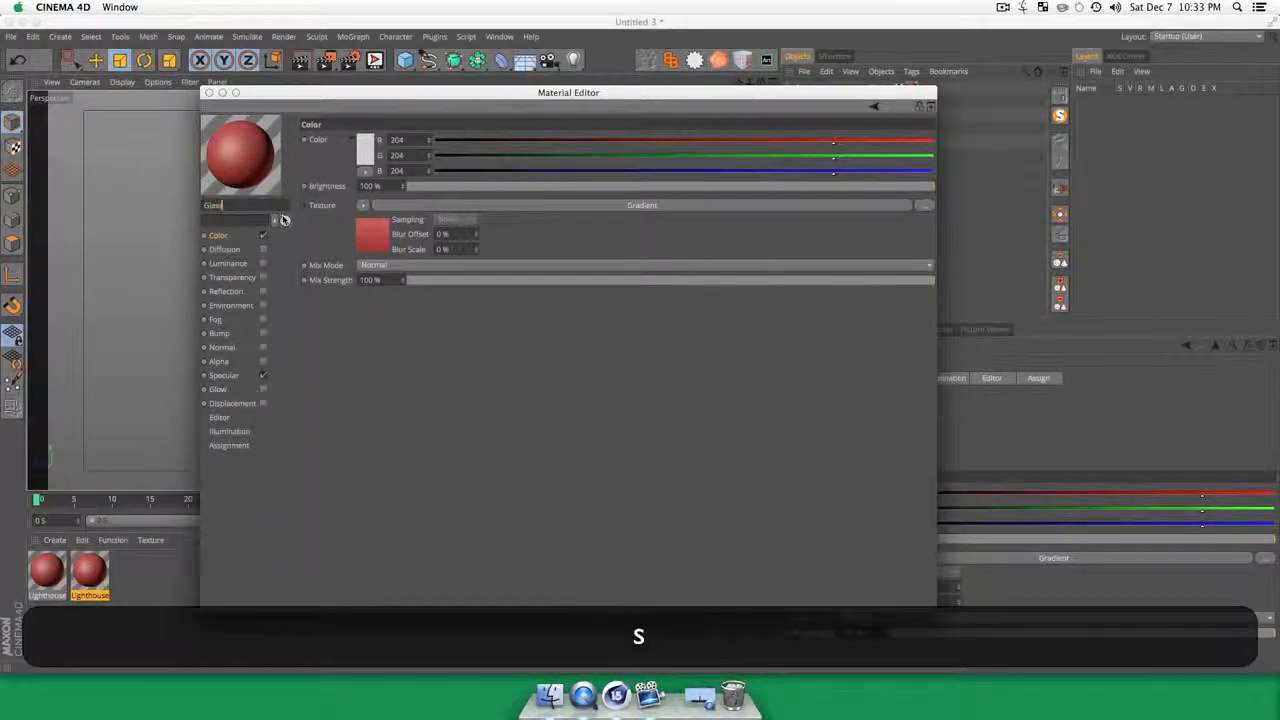
pyautogui.press('Return')
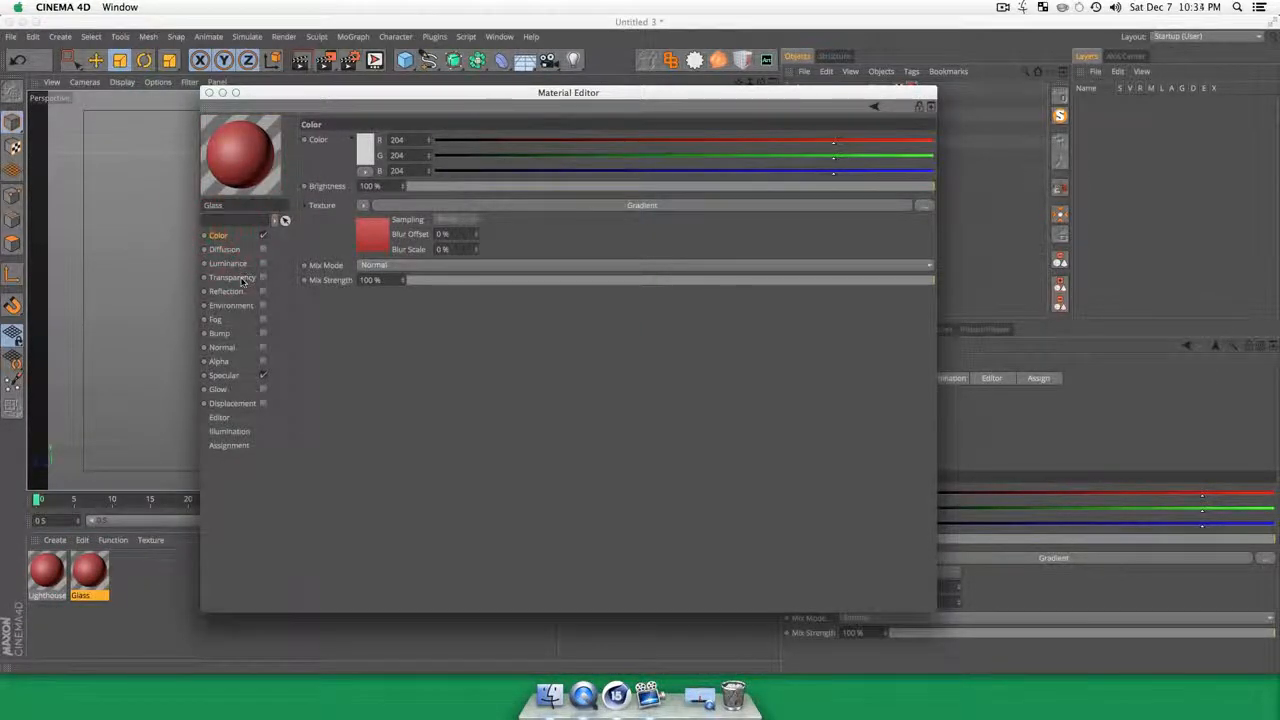
# Step: Enable Transparency on the Glass material with 90% brightness and turn off its Color channel
pyautogui.click(232, 277)
pyautogui.click(263, 277)
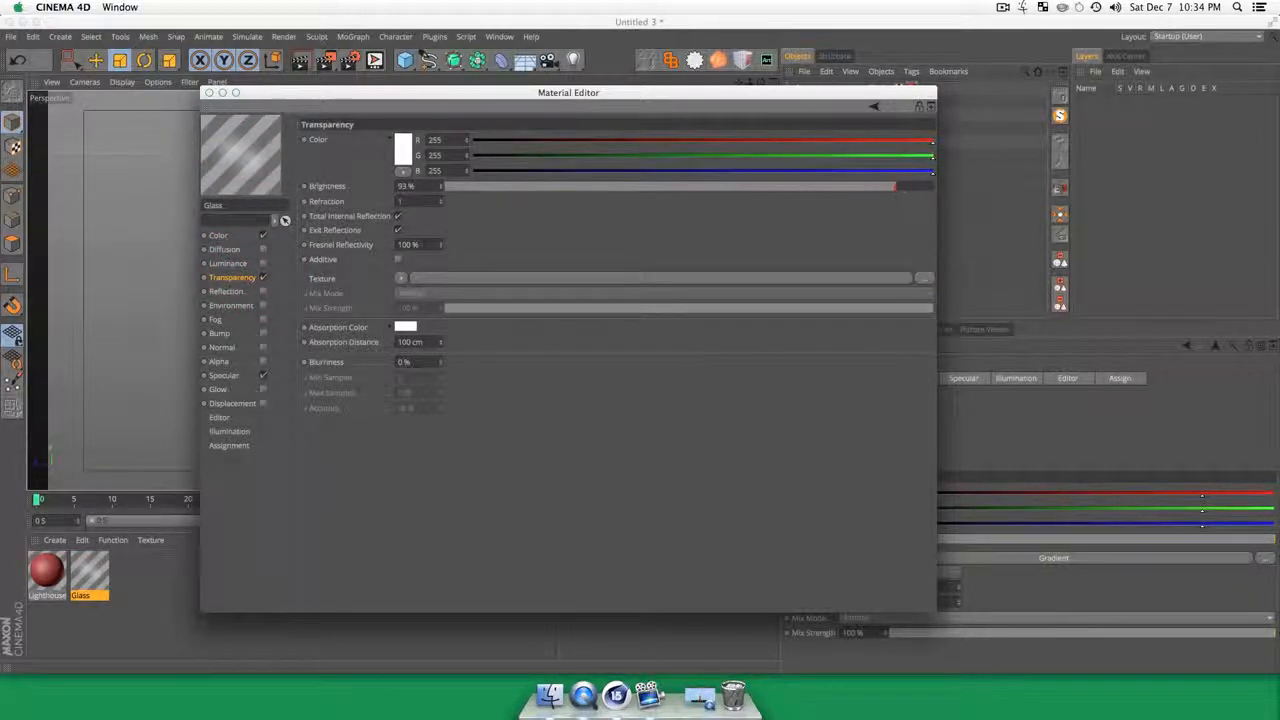
pyautogui.moveTo(895, 186); pyautogui.dragTo(885, 186)
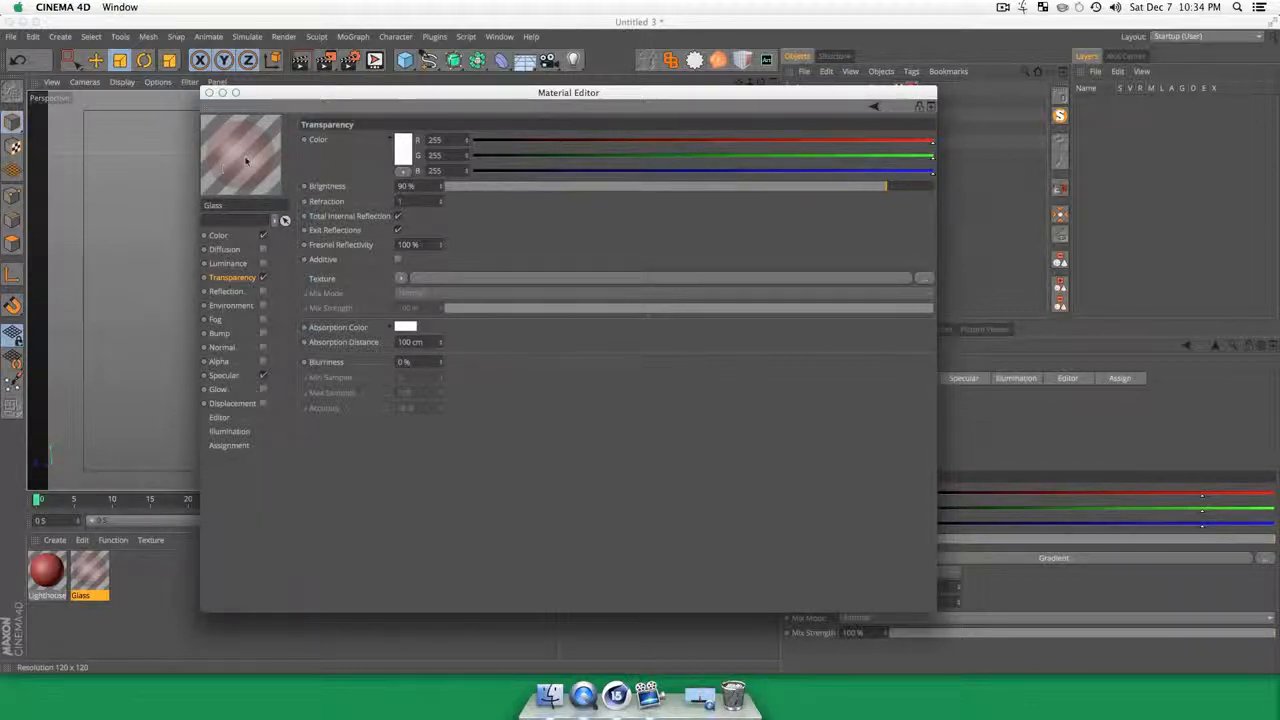
pyautogui.click(220, 235)
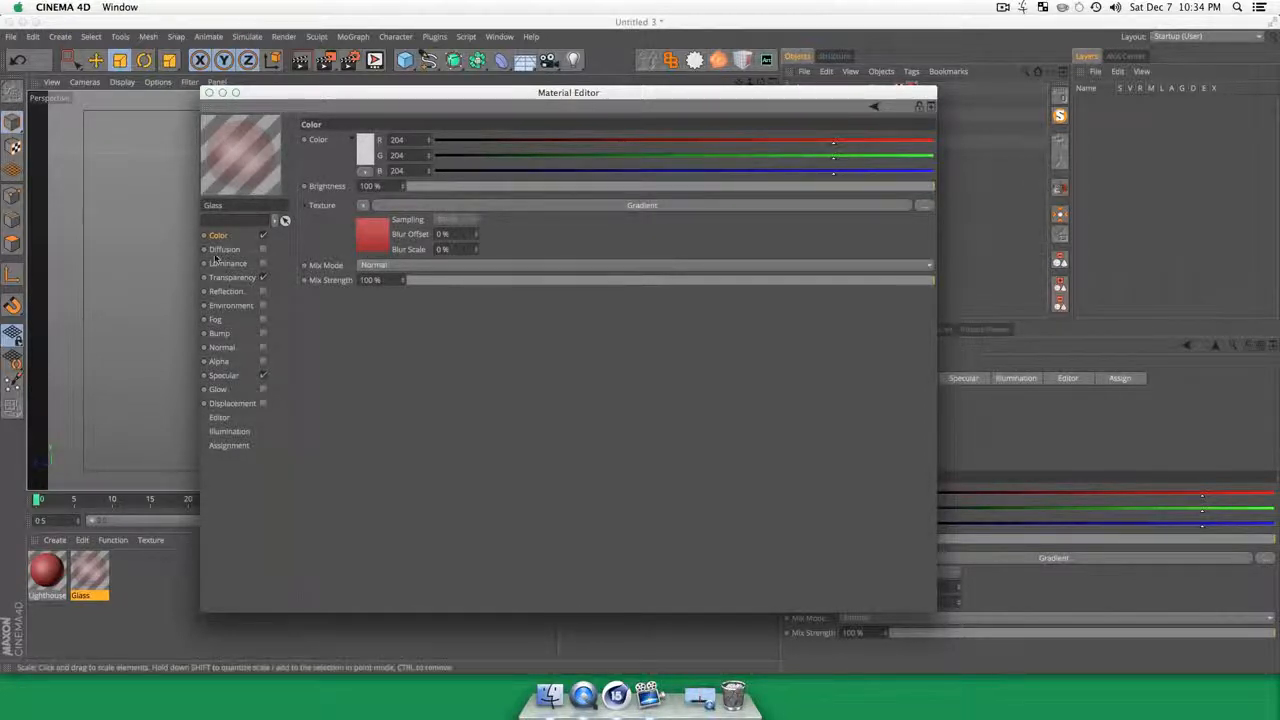
pyautogui.click(263, 235)
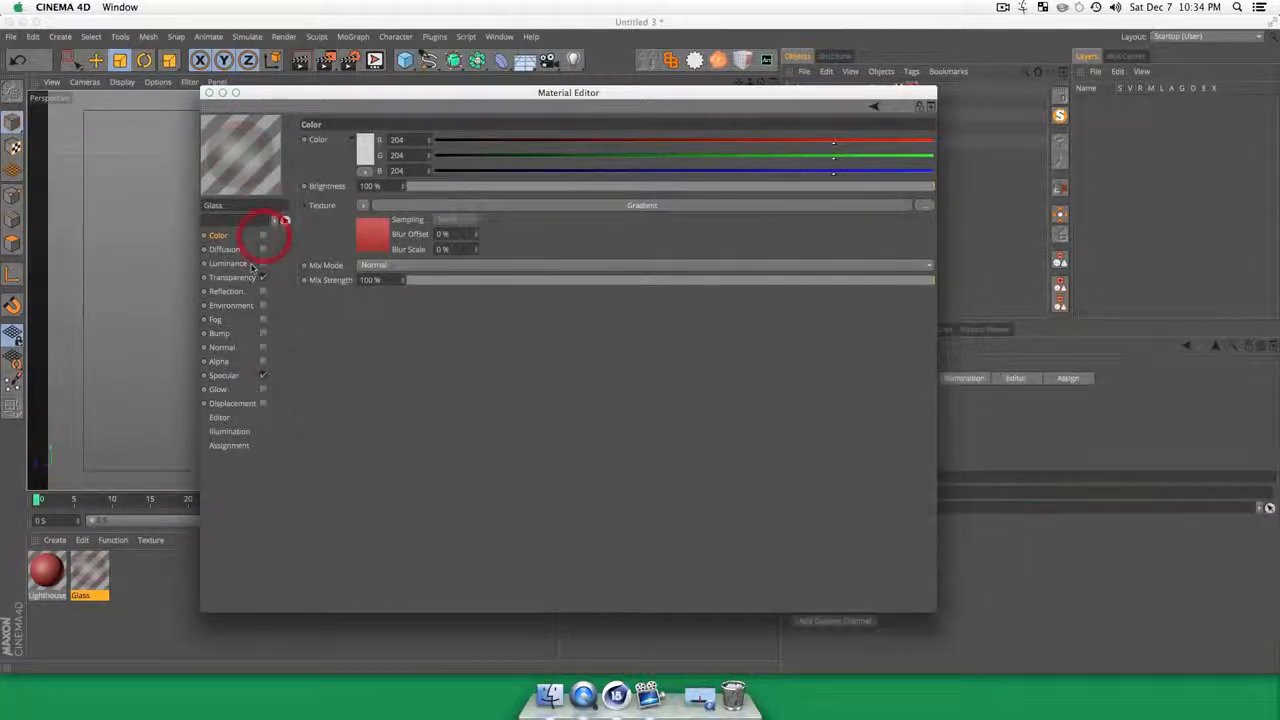
# Step: Set the Glass material's transparency brightness to 84% and its refraction to 1.33
pyautogui.click(240, 277)
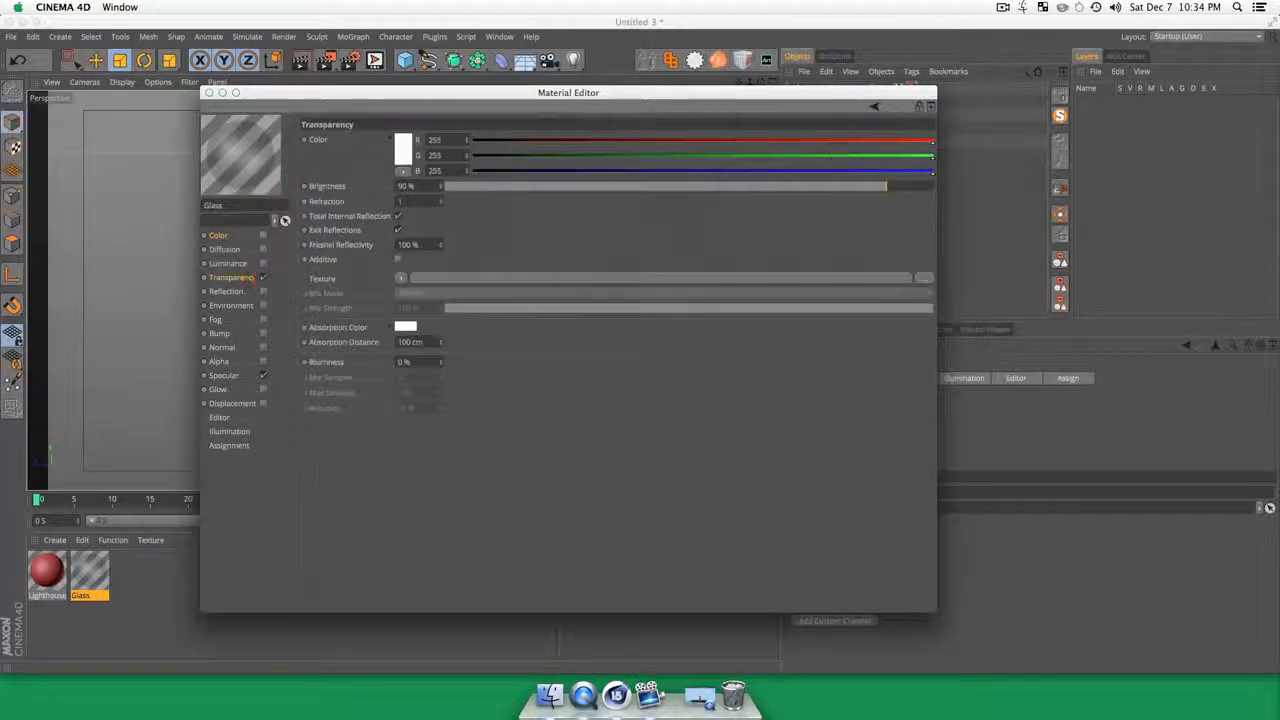
pyautogui.moveTo(869, 195); pyautogui.dragTo(862, 188)
pyautogui.click(856, 186)
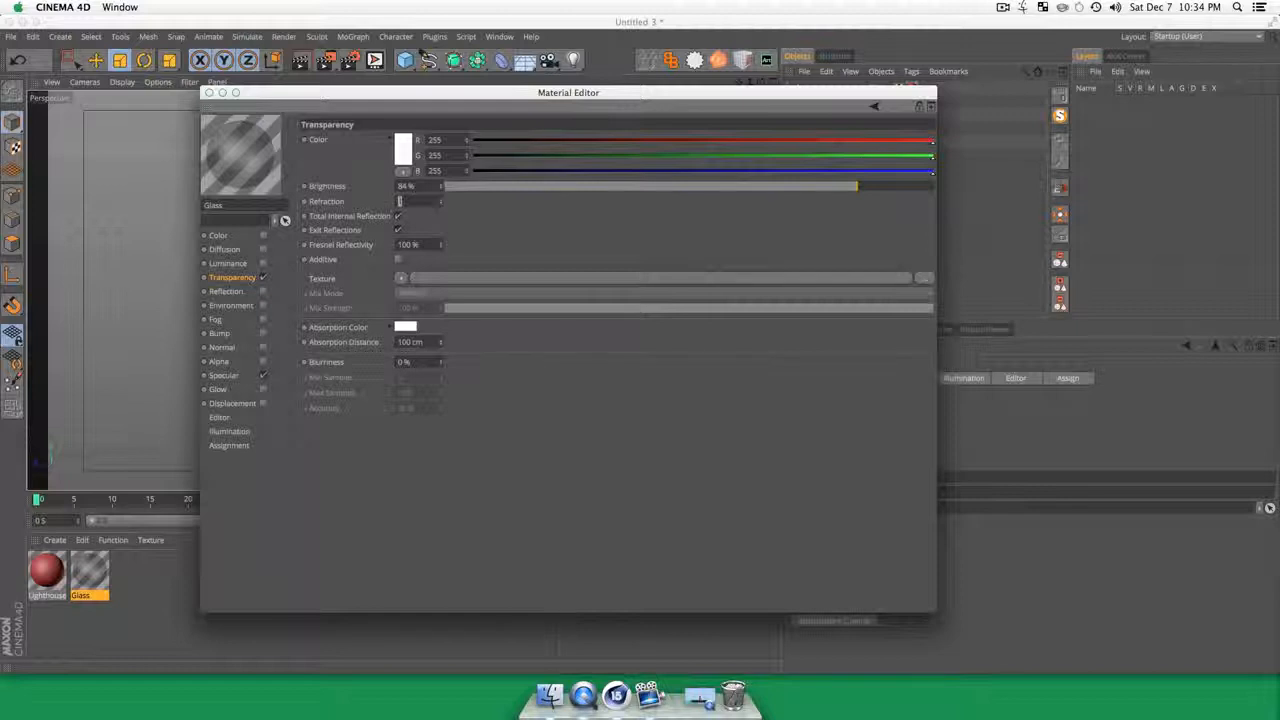
pyautogui.write('1.33')
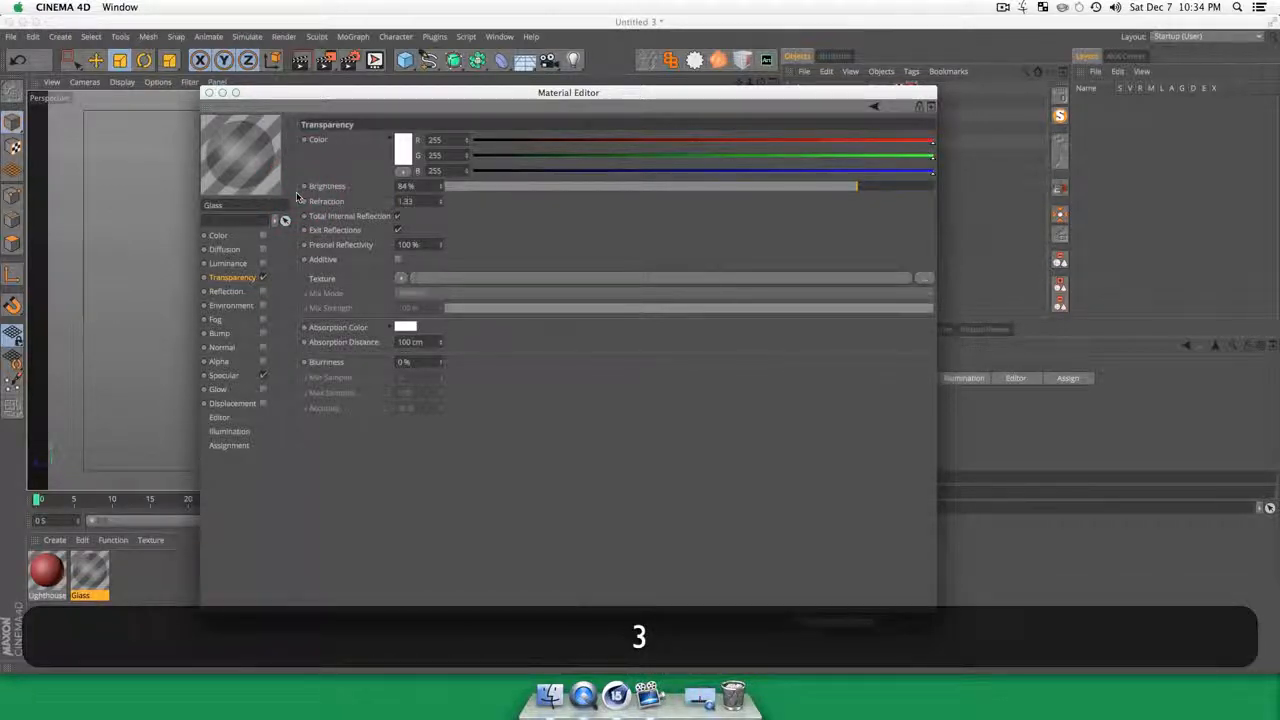
# Step: Enable the Glass material's Reflection channel and set its brightness to 36%
pyautogui.press('Tab')
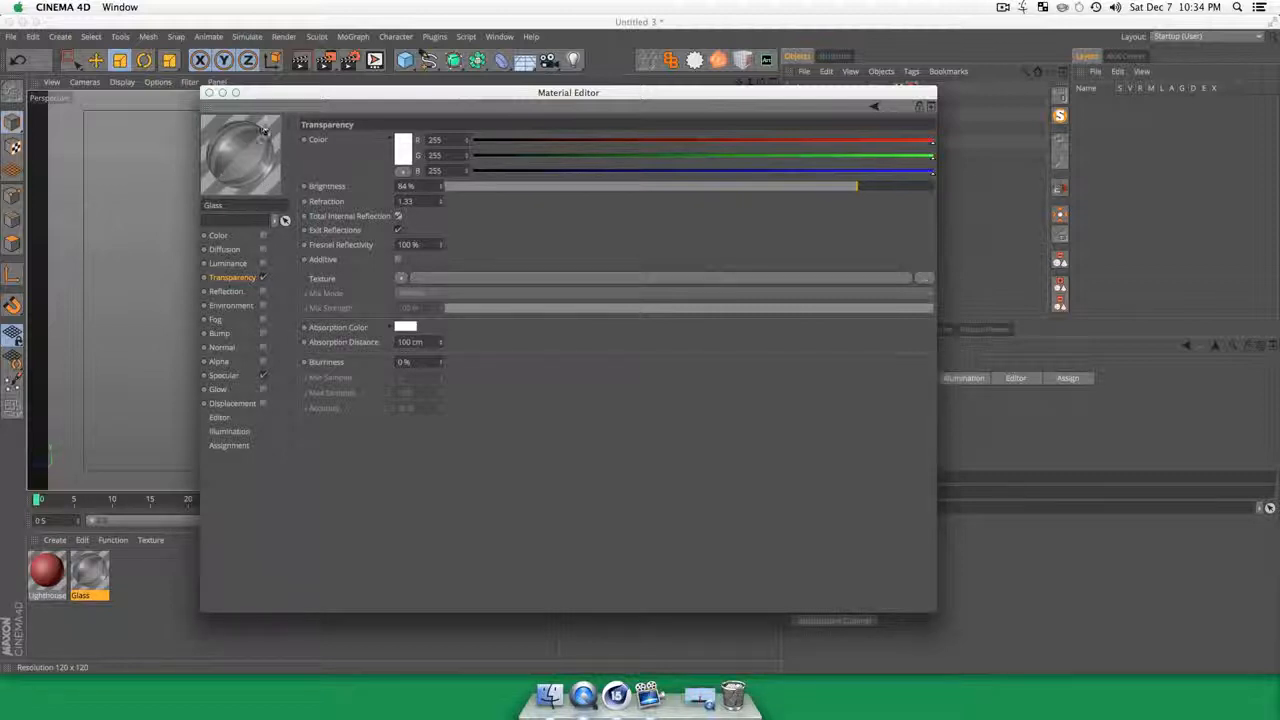
pyautogui.click(226, 292)
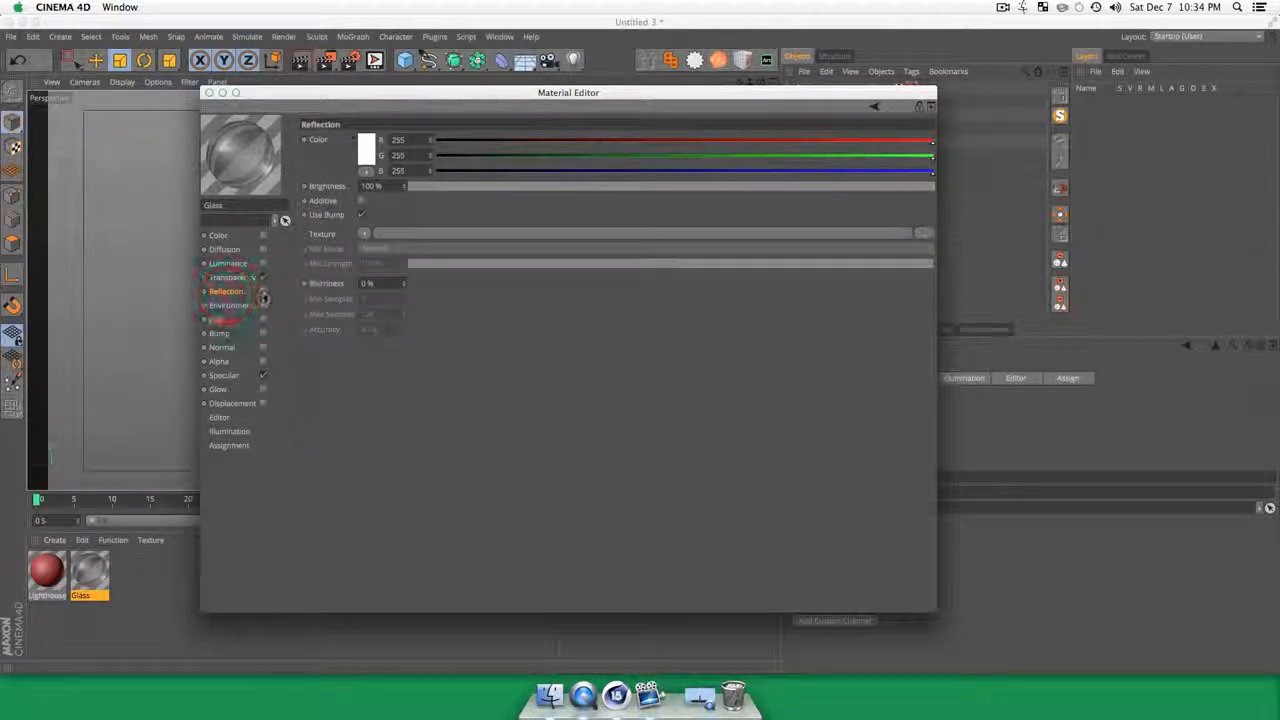
pyautogui.moveTo(459, 188); pyautogui.dragTo(553, 187)
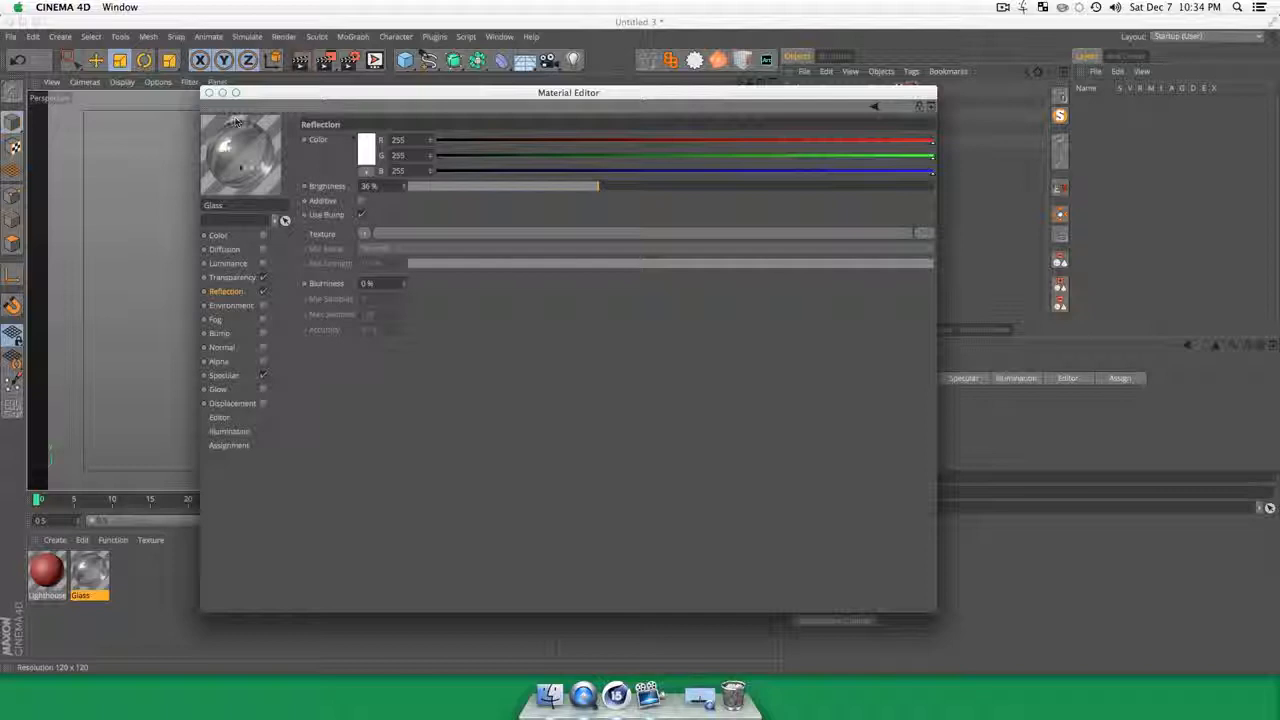
# Step: Load a Fresnel texture into the Glass material's Reflection channel and set its mix strength to 6%
pyautogui.click(224, 375)
pyautogui.click(226, 291)
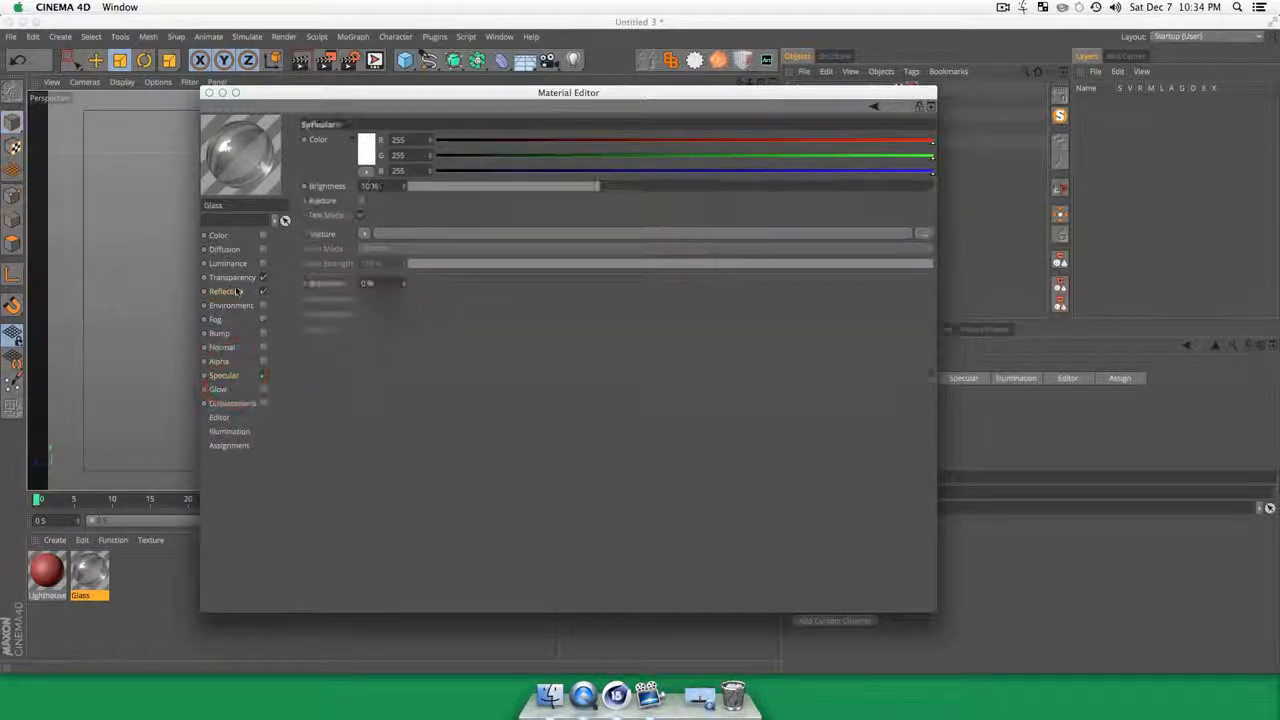
pyautogui.click(363, 238)
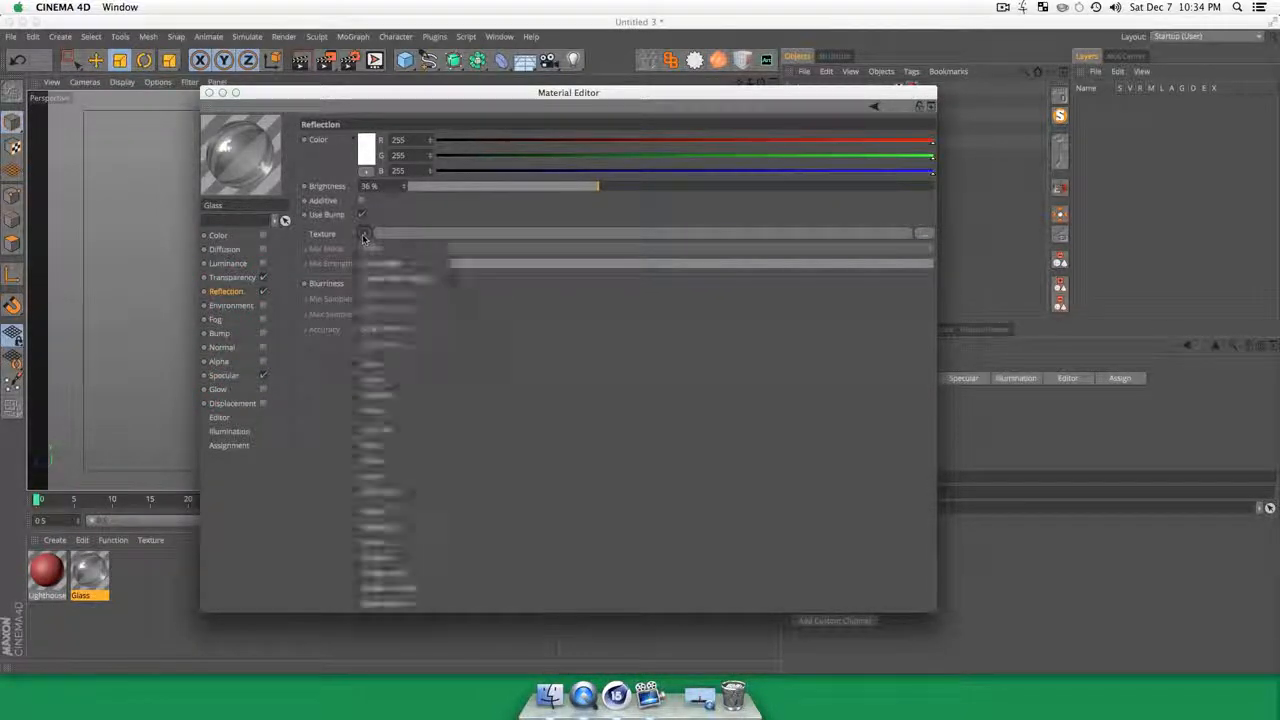
pyautogui.click(399, 381)
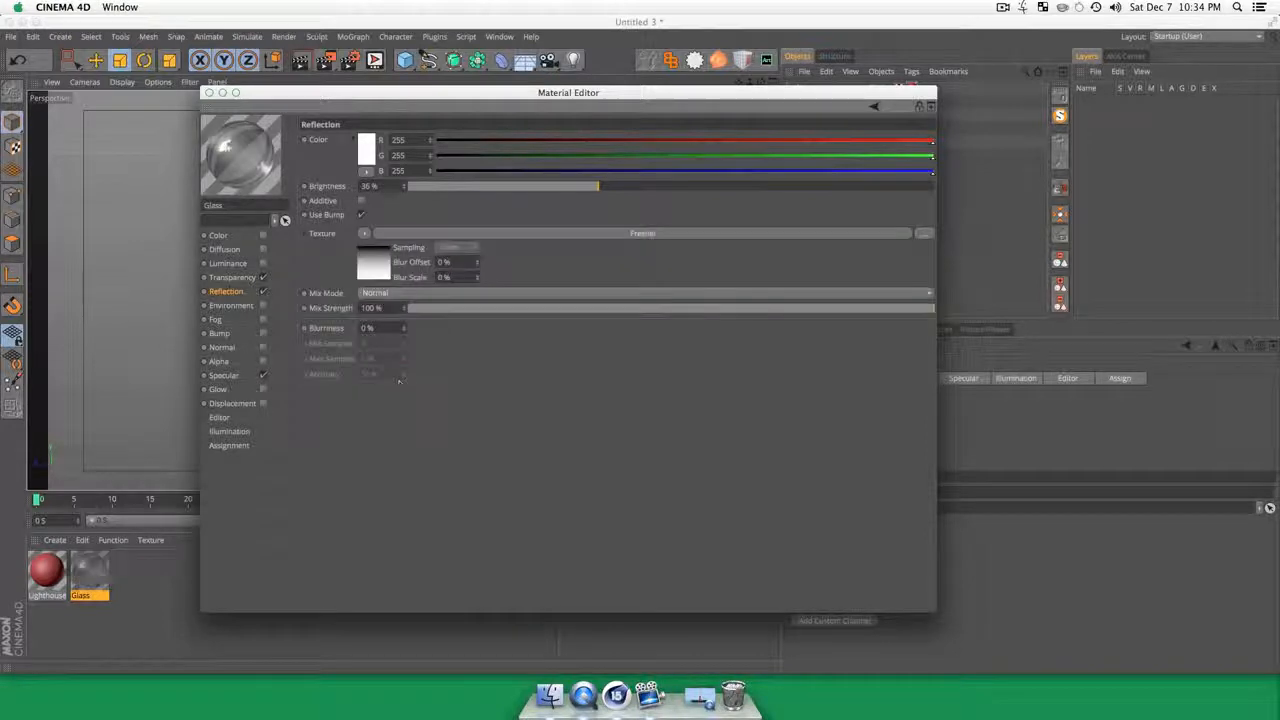
pyautogui.click(429, 310)
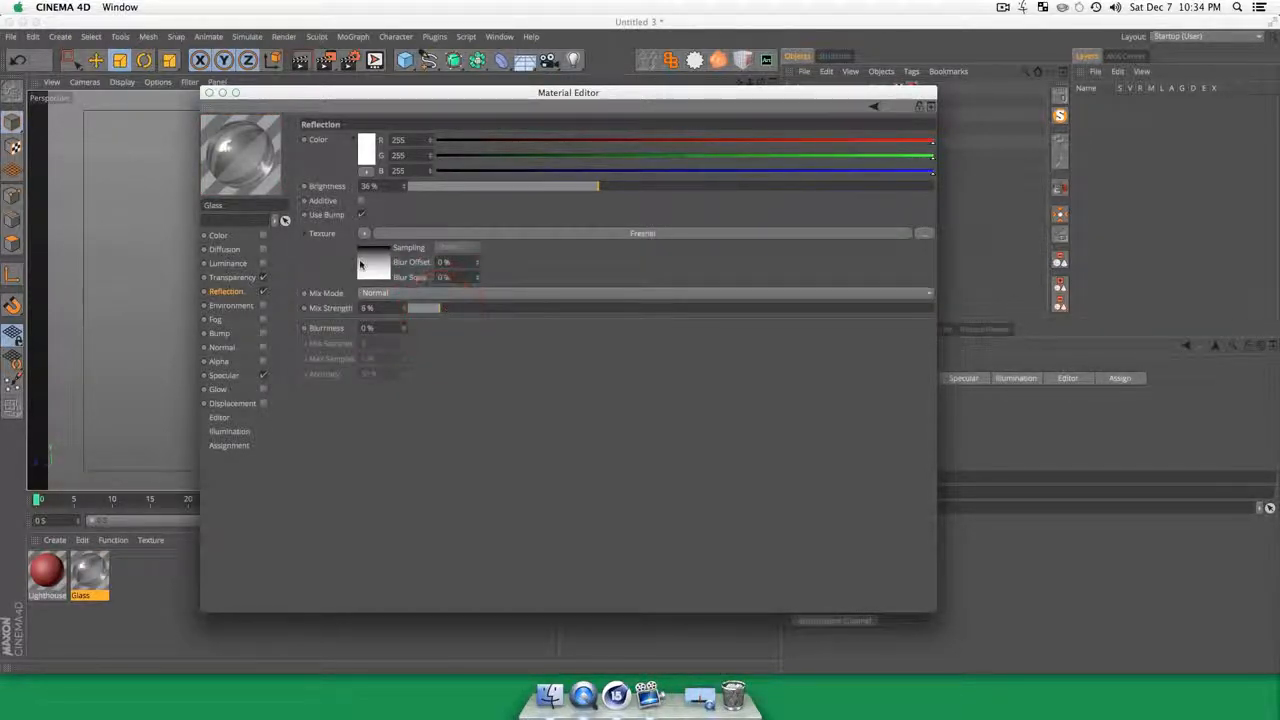
# Step: Close the material settings and apply the Glass material to the Glass Middle object
pyautogui.click(209, 92)
pyautogui.click(213, 581)
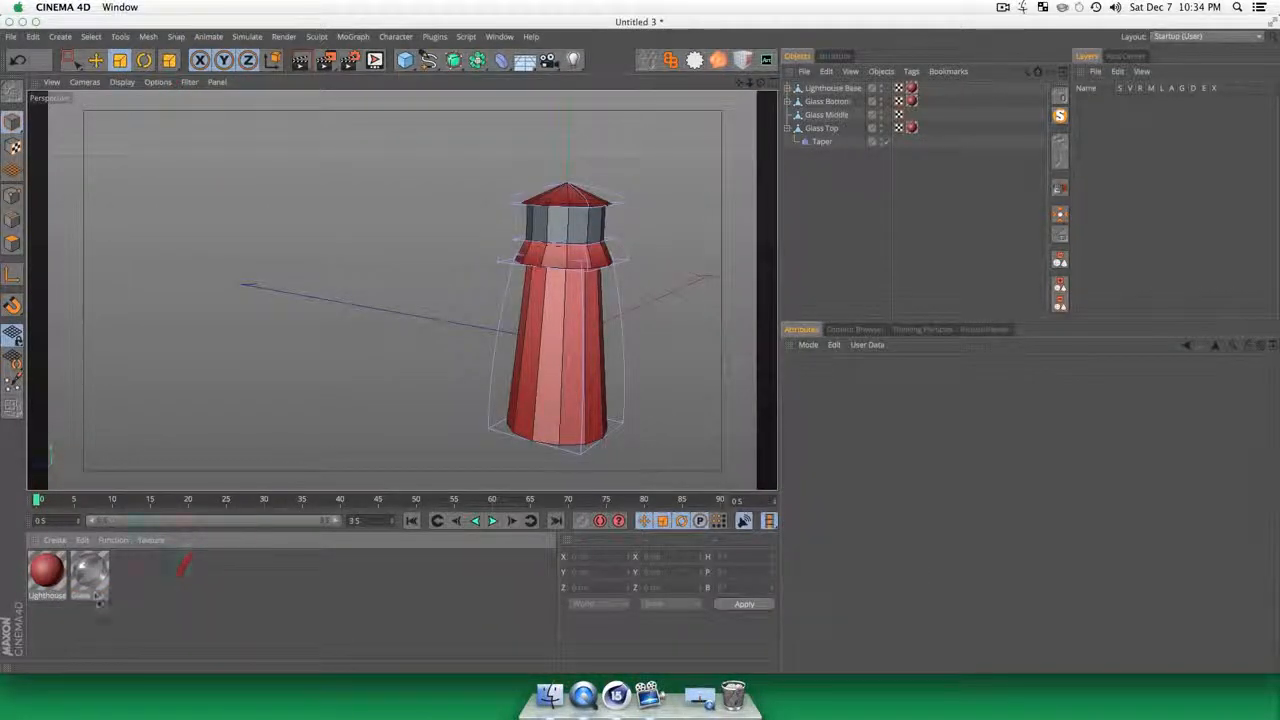
pyautogui.moveTo(368, 360); pyautogui.dragTo(570, 232)
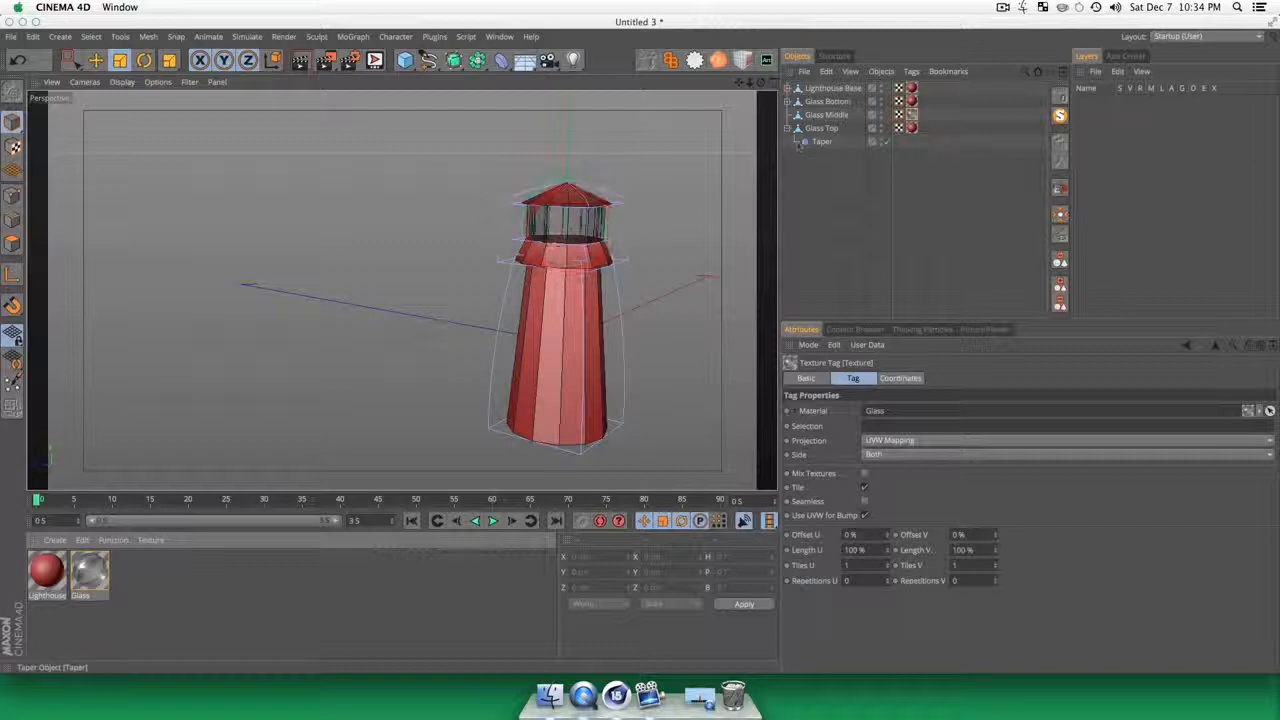
pyautogui.click(852, 210)
# Step: Render the lighthouse in the perspective view from two viewpoints to check the glass lantern section
pyautogui.press('3')
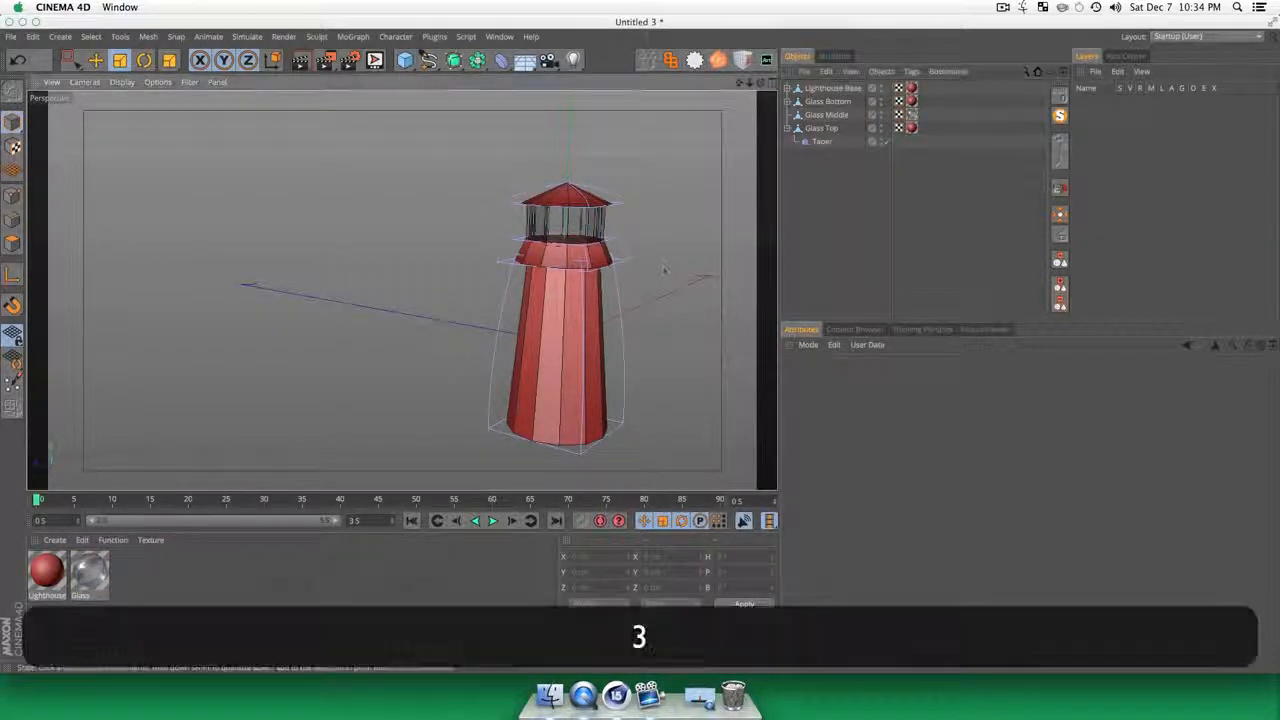
pyautogui.moveTo(663, 271); pyautogui.dragTo(591, 260)
pyautogui.press('1')
pyautogui.moveTo(580, 352); pyautogui.dragTo(570, 230)
pyautogui.press('3')
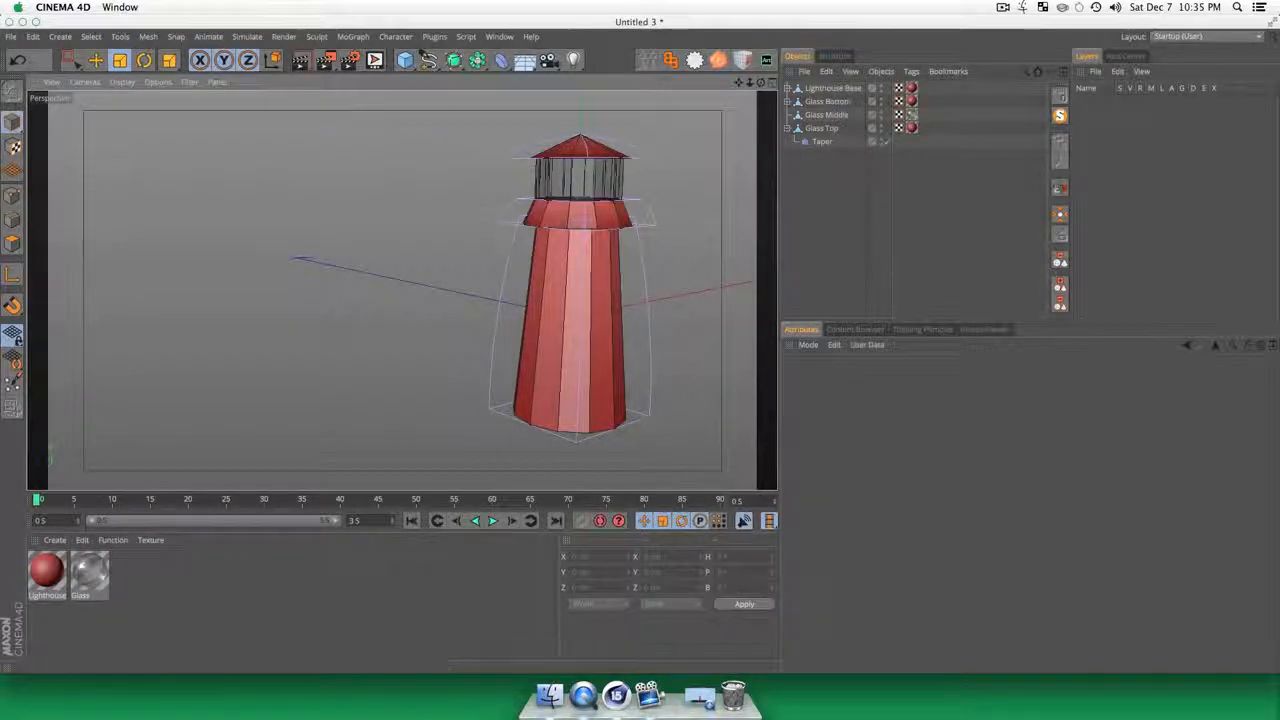
pyautogui.click(300, 63)
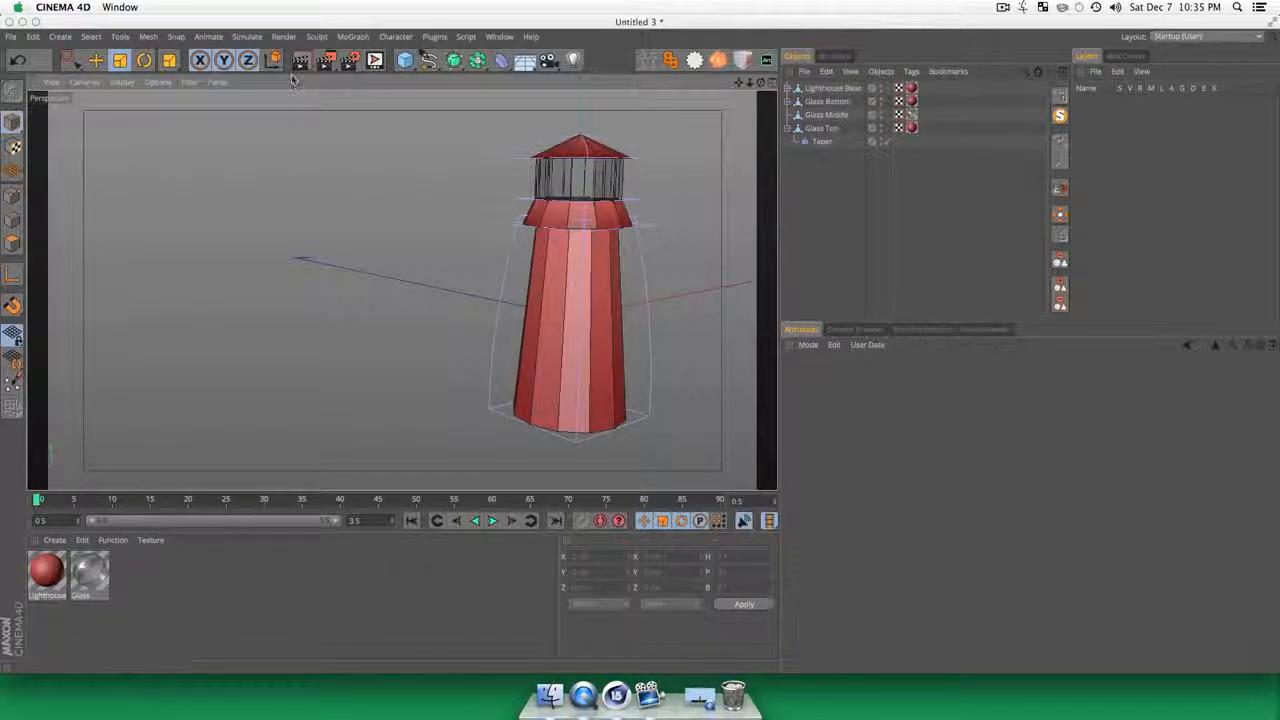
pyautogui.press('super+r')
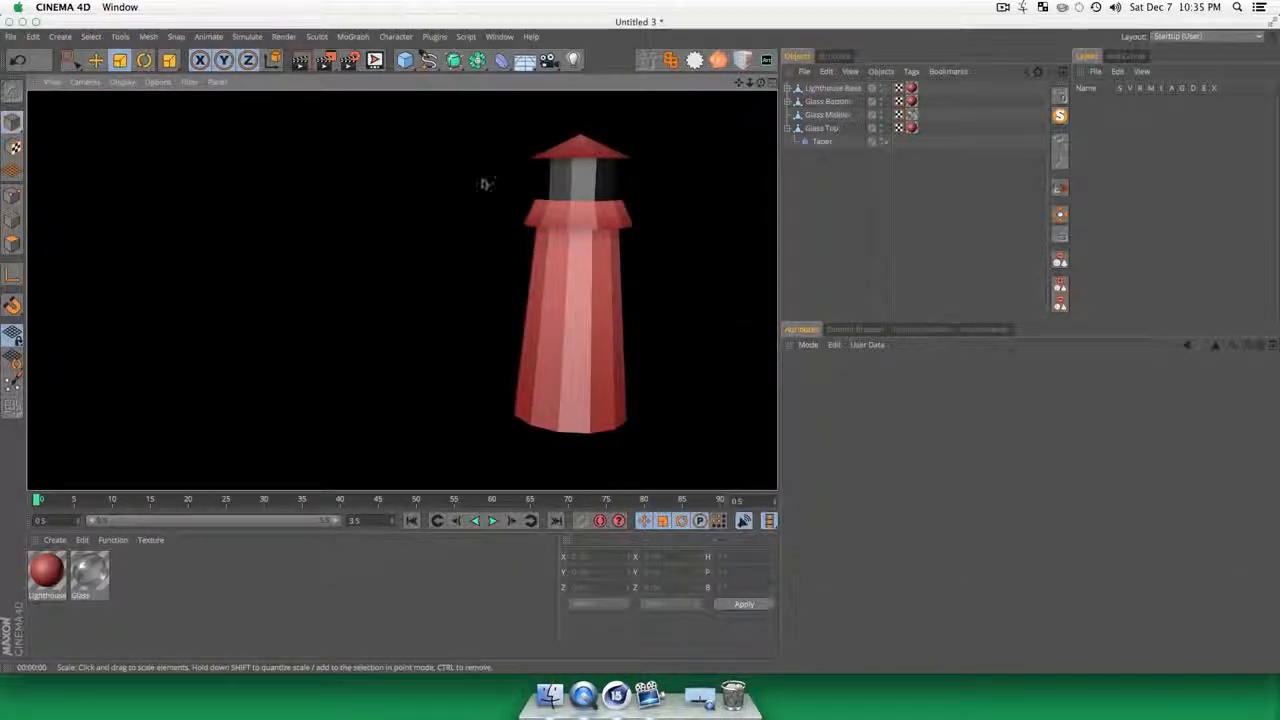
pyautogui.press('3')
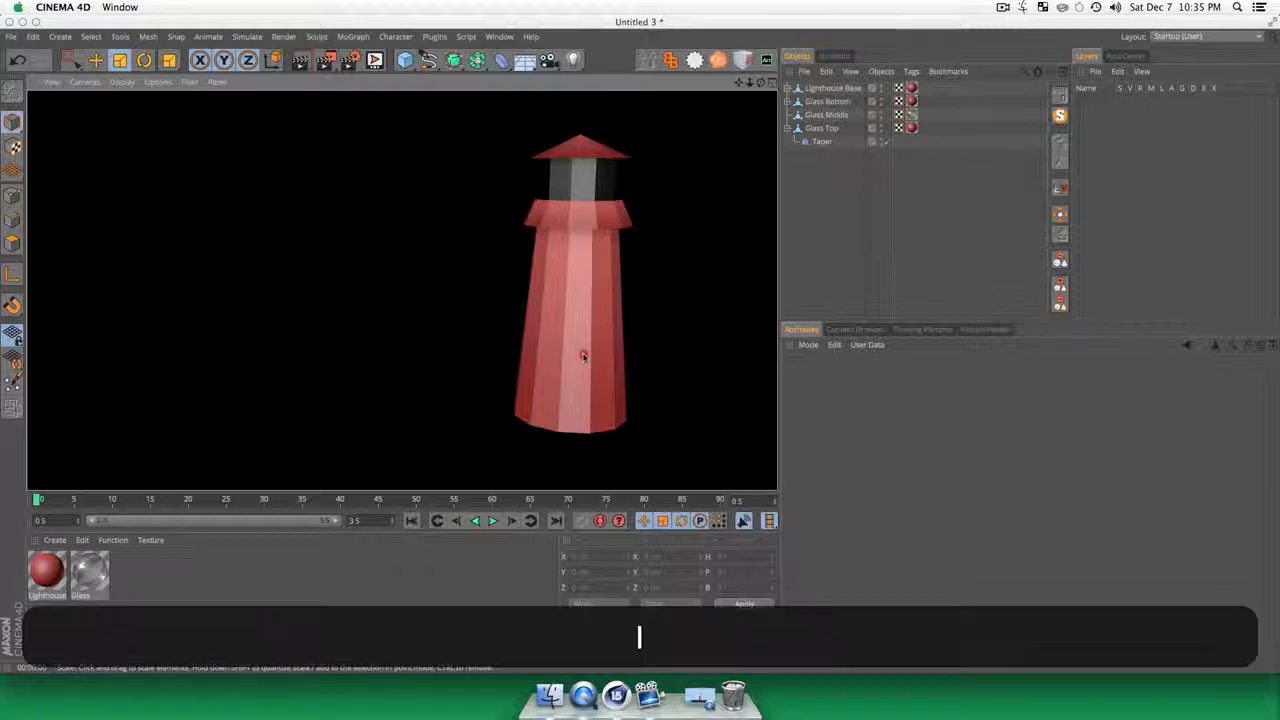
pyautogui.moveTo(586, 357); pyautogui.dragTo(428, 361)
pyautogui.press('super+r')
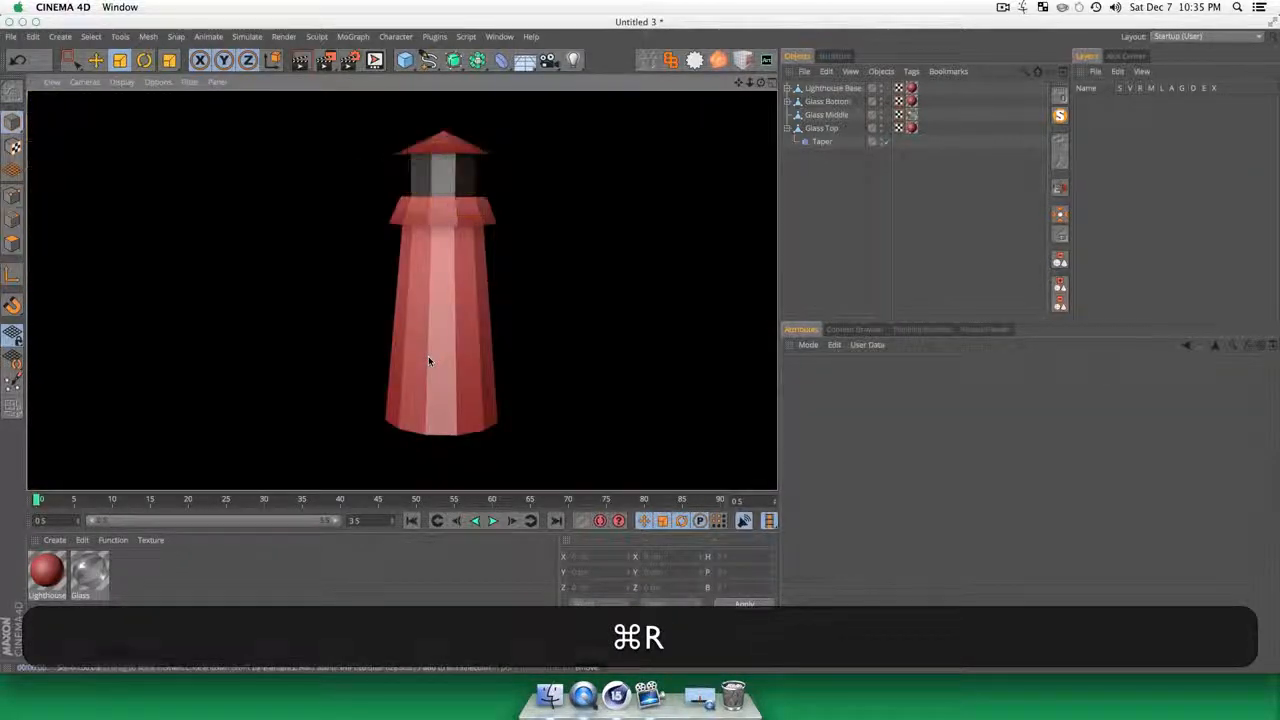
pyautogui.click(848, 171)
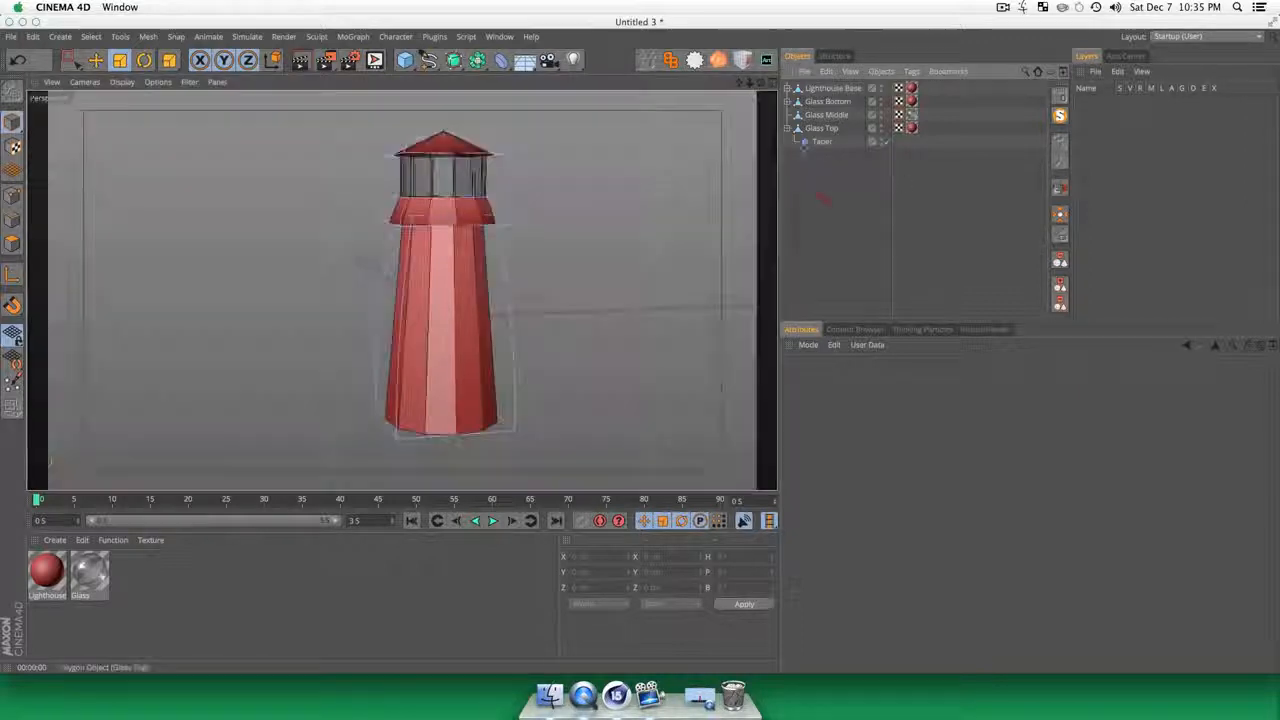
# Step: Collapse the Glass Top hierarchy, duplicate the Glass Middle object and rename the copy as Lightbulb
pyautogui.click(787, 128)
pyautogui.click(843, 225)
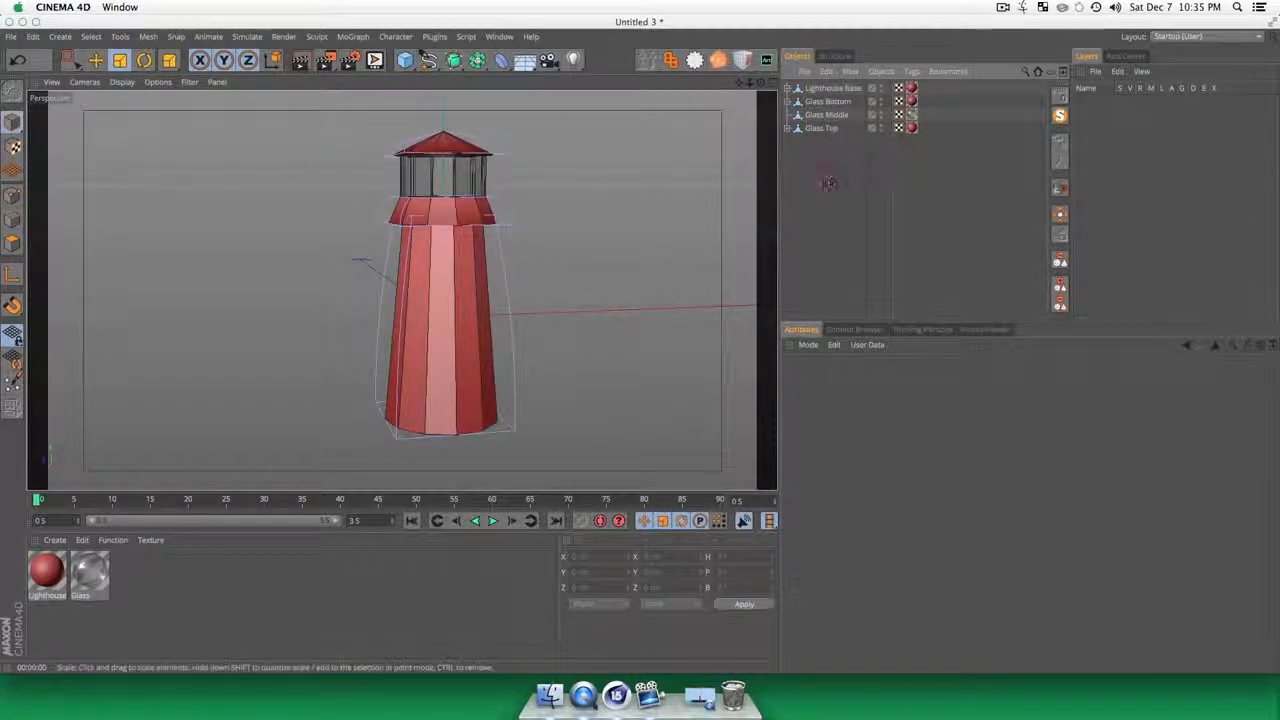
pyautogui.click(455, 178)
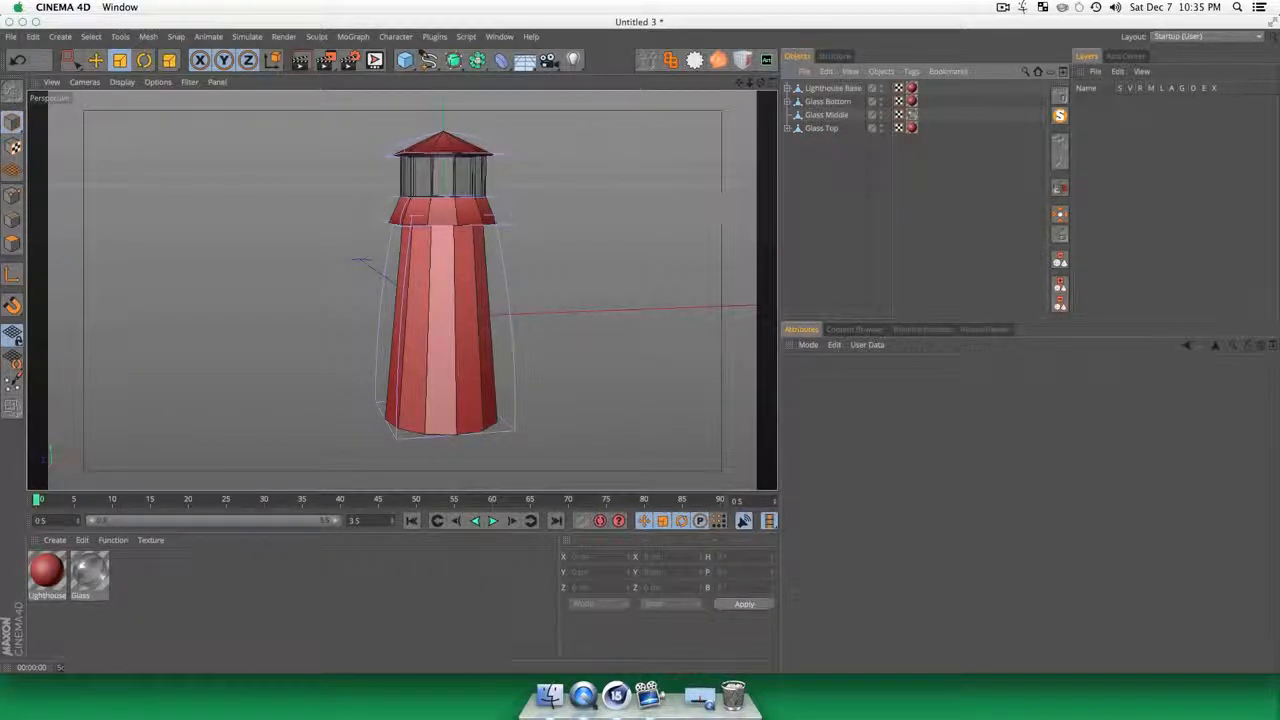
pyautogui.click(828, 115)
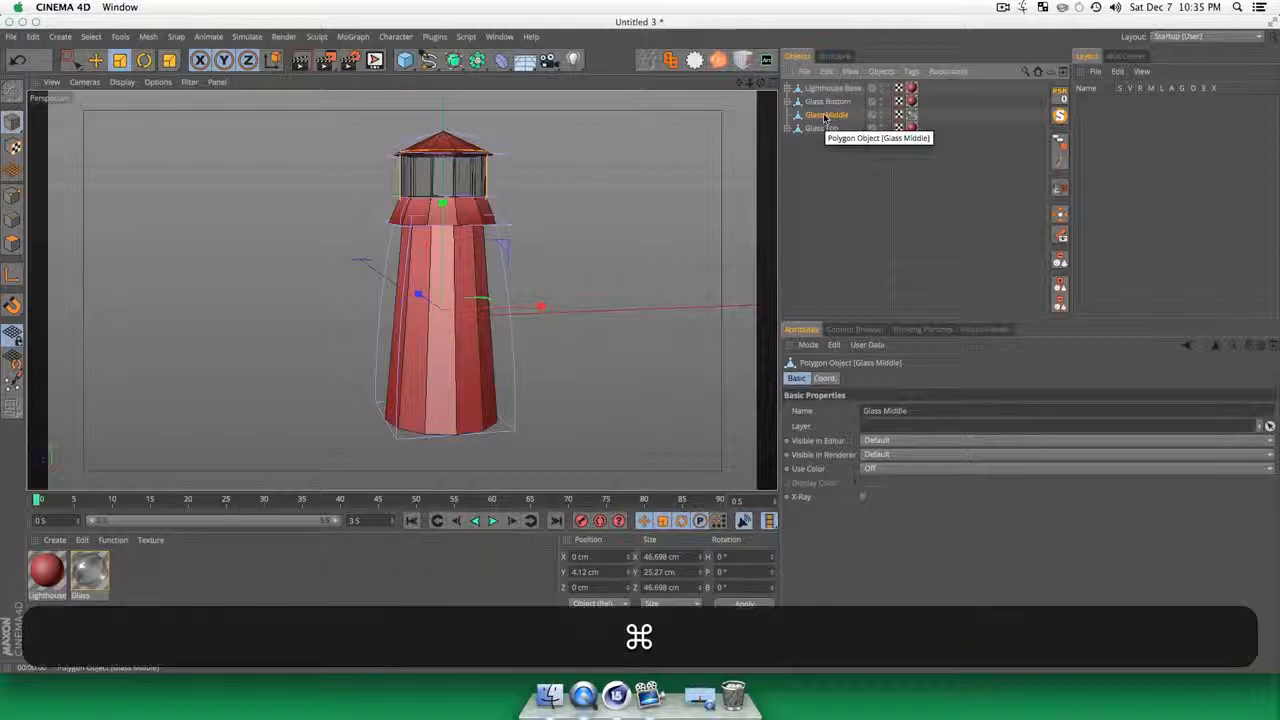
pyautogui.press('super+c')
pyautogui.press('super+v')
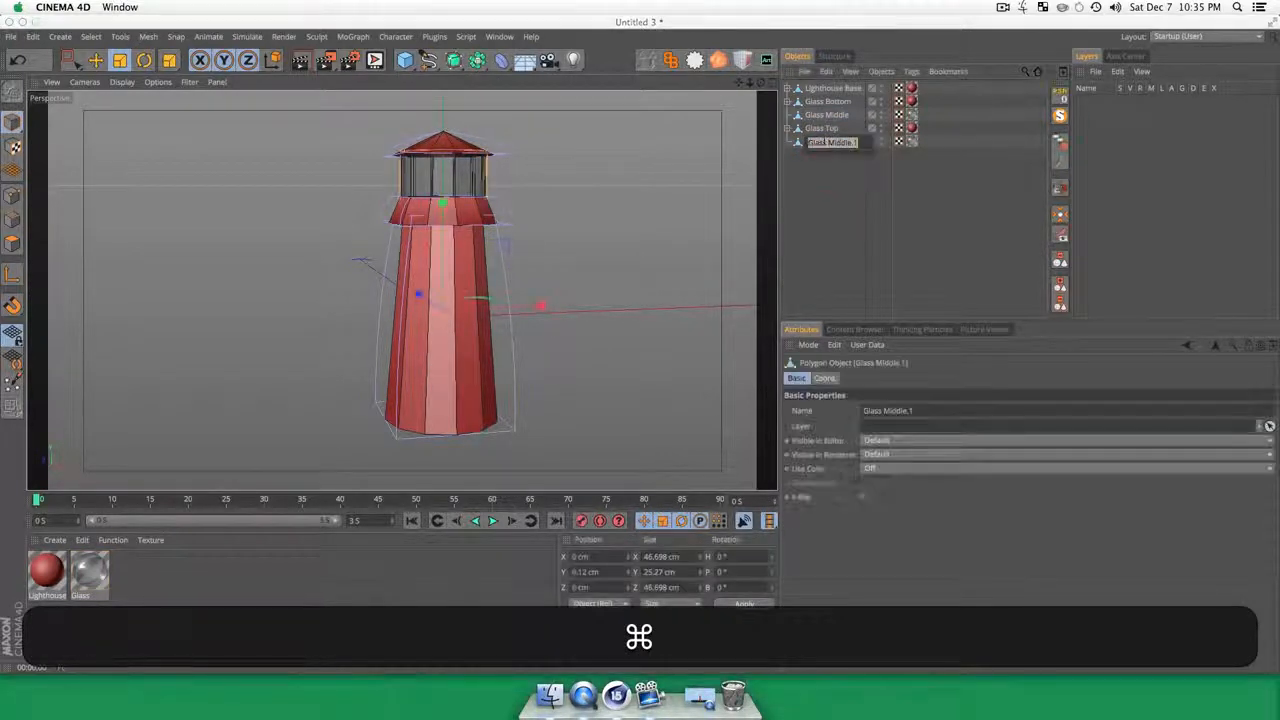
pyautogui.doubleClick(822, 142)
pyautogui.write('Lightbu')
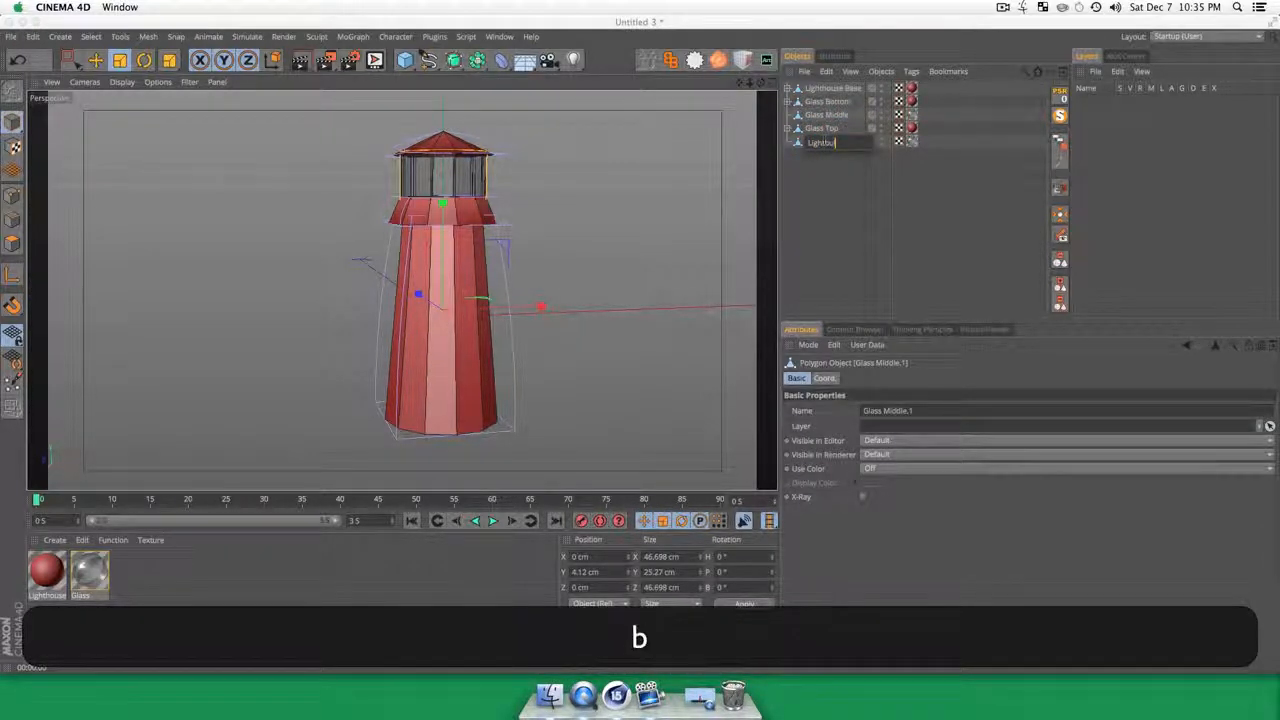
pyautogui.write('lb')
pyautogui.press('Return')
# Step: Duplicate the Glass material and rename the copy as Lightbulb
pyautogui.click(157, 571)
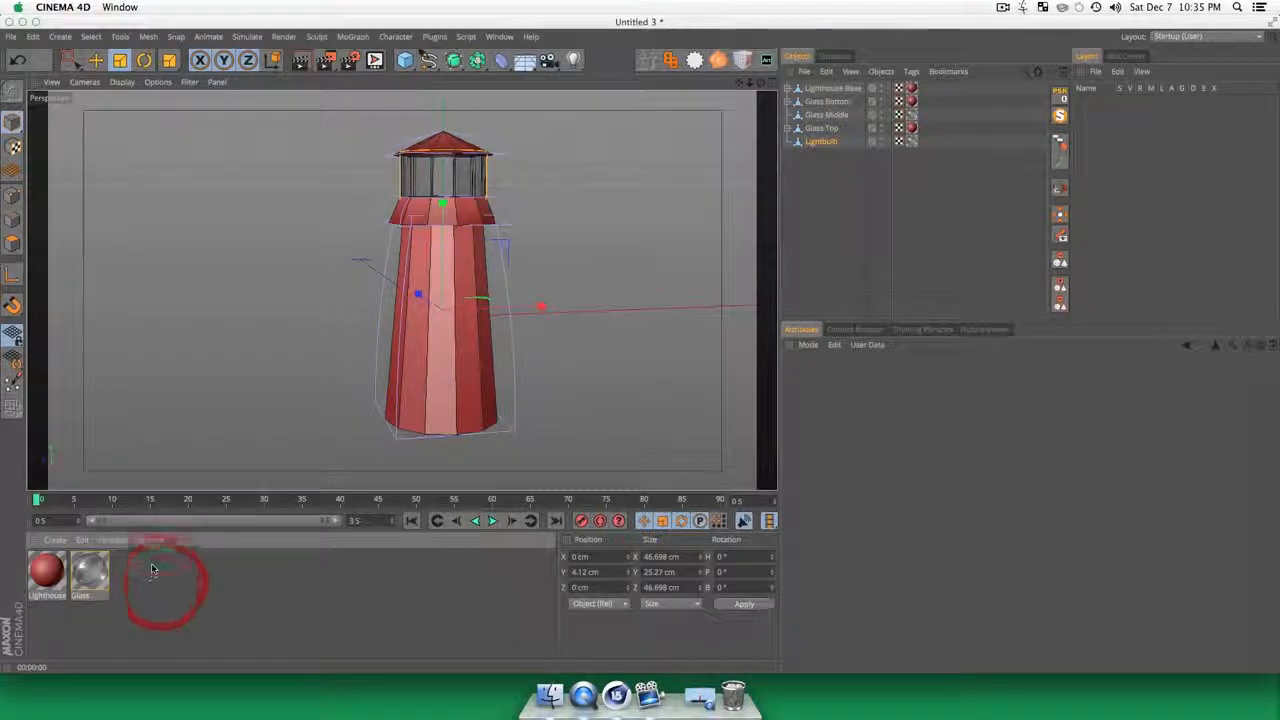
pyautogui.press('super')
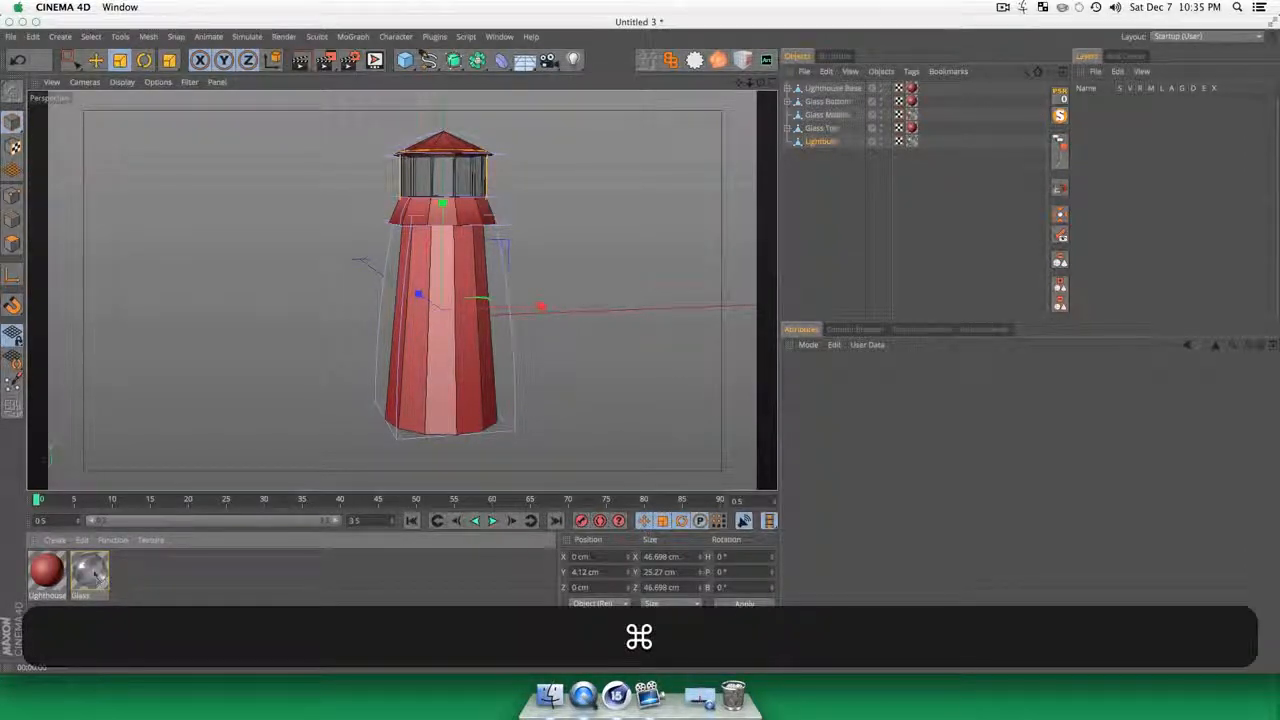
pyautogui.keyDown('super'); pyautogui.moveTo(96, 577); pyautogui.dragTo(184, 588); pyautogui.keyUp('super')
pyautogui.doubleClick(126, 572)
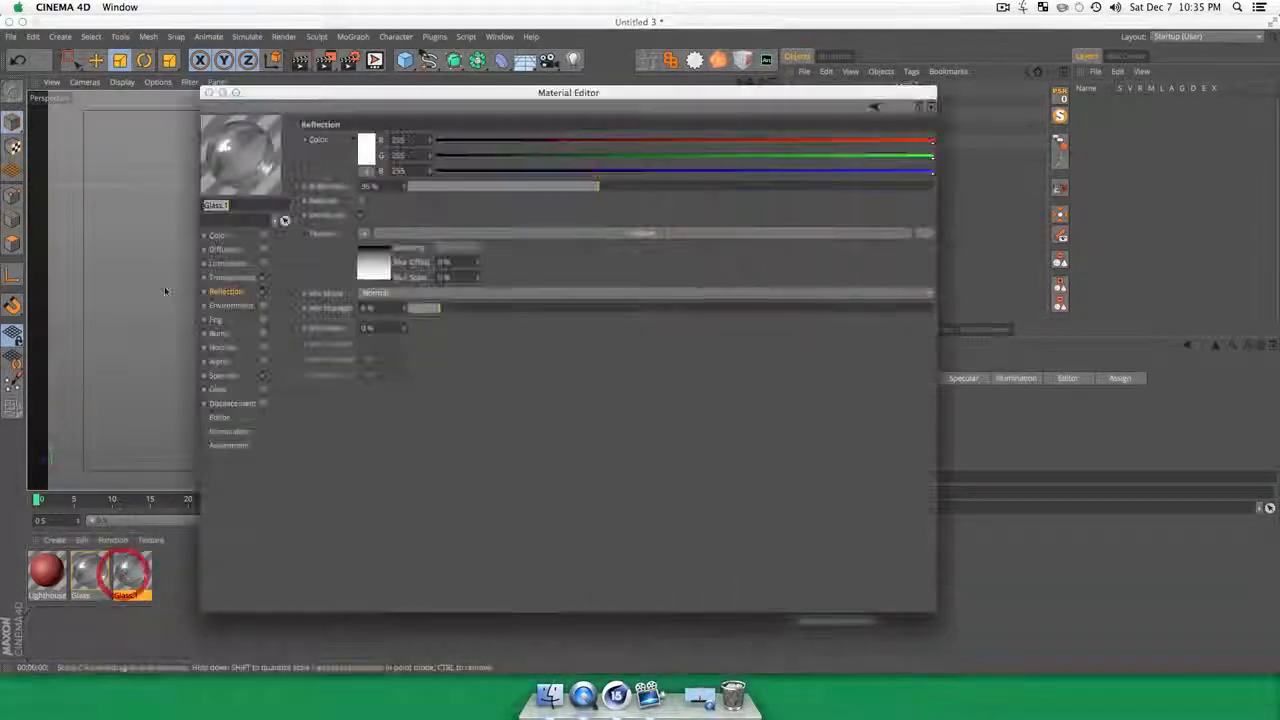
pyautogui.hotkey('shift', 'l')
pyautogui.write('ightbulb')
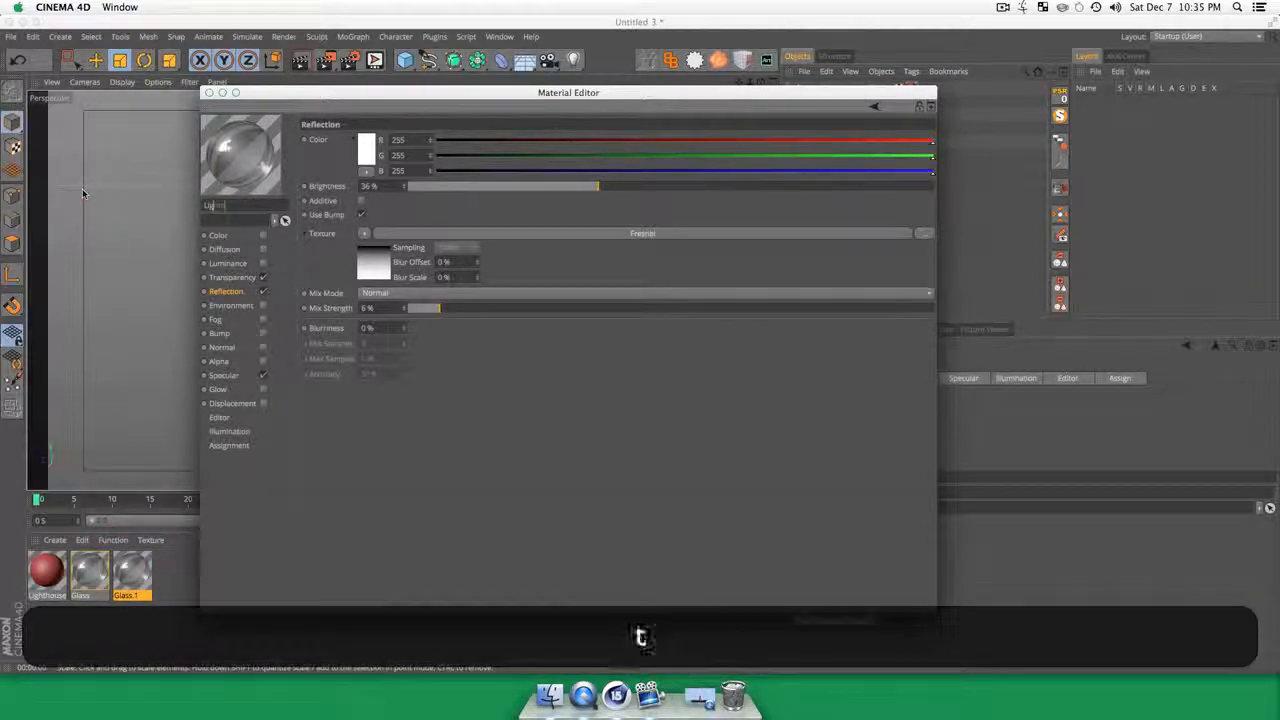
pyautogui.press('Return')
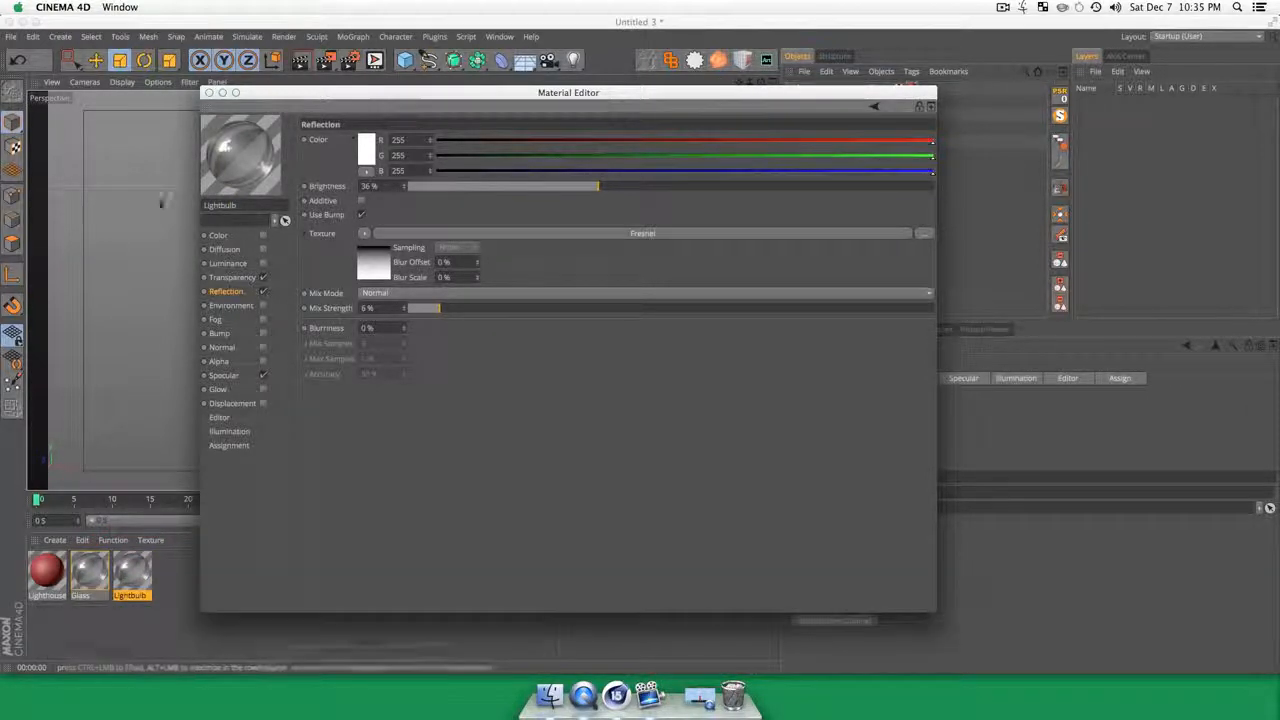
# Step: Set the Lightbulb material's transparency color to yellow, RGB 250, 223, 88
pyautogui.click(233, 277)
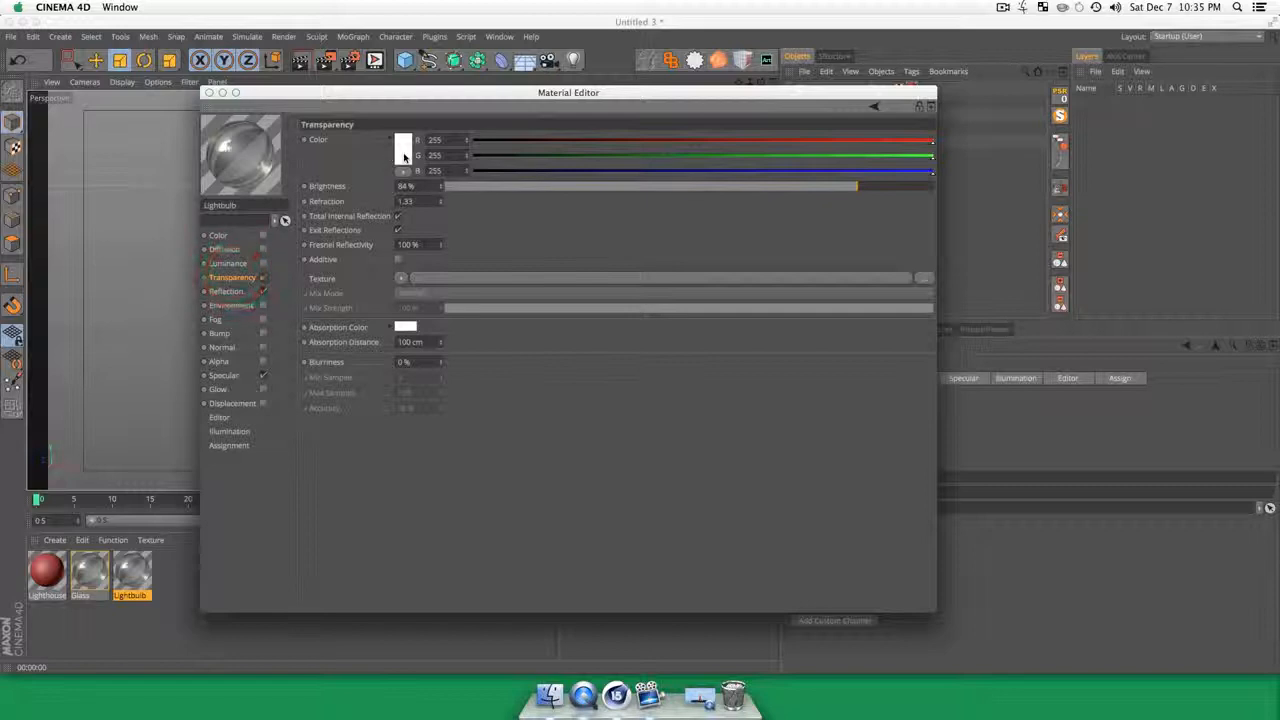
pyautogui.click(403, 143)
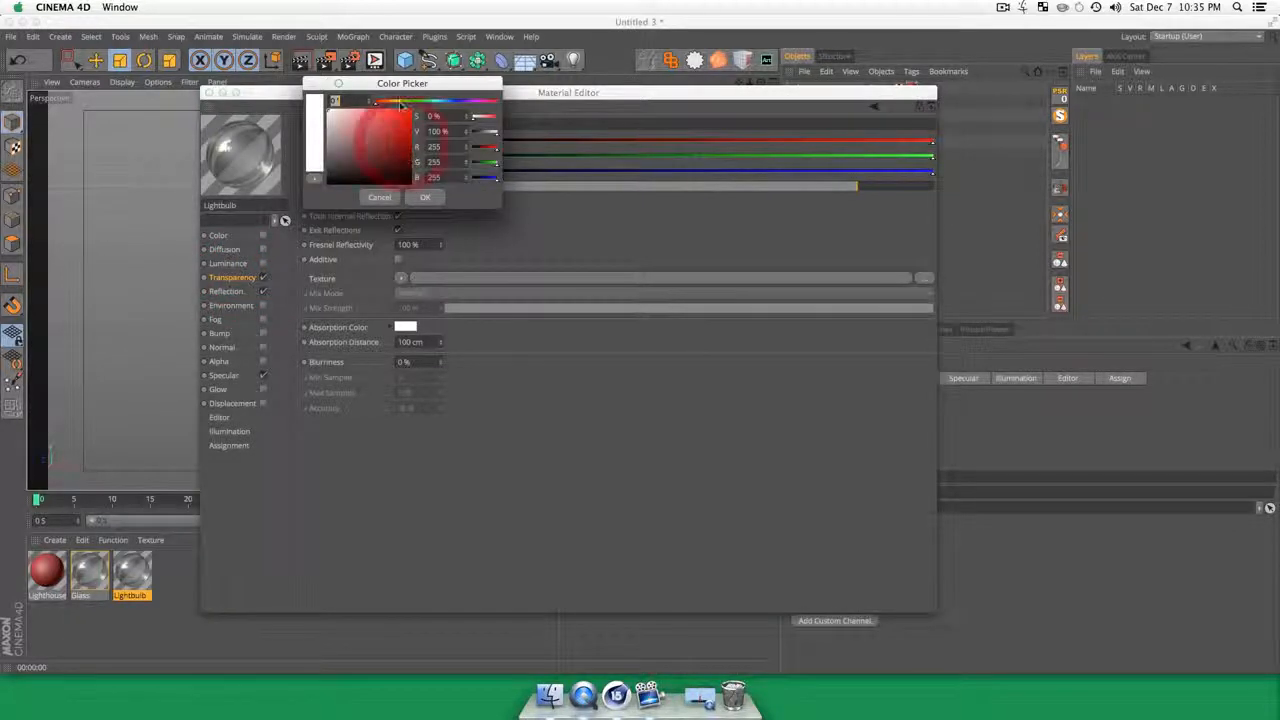
pyautogui.click(398, 104)
pyautogui.click(381, 108)
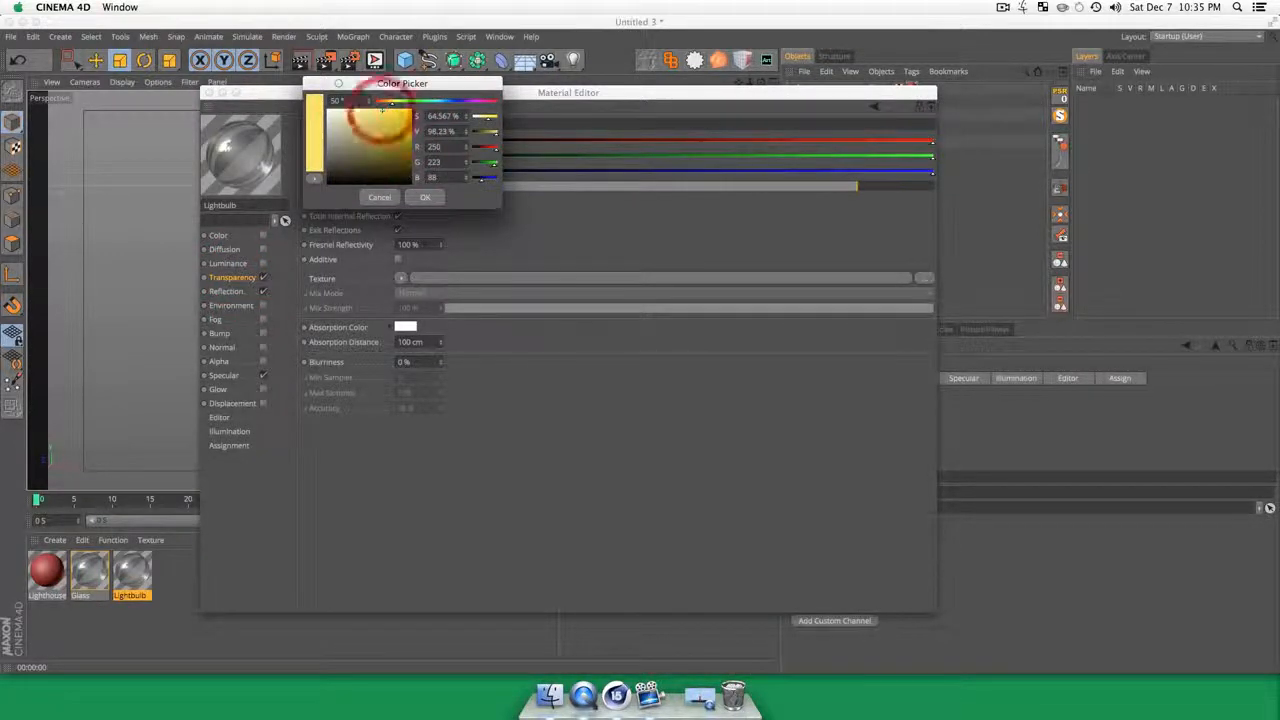
pyautogui.click(425, 197)
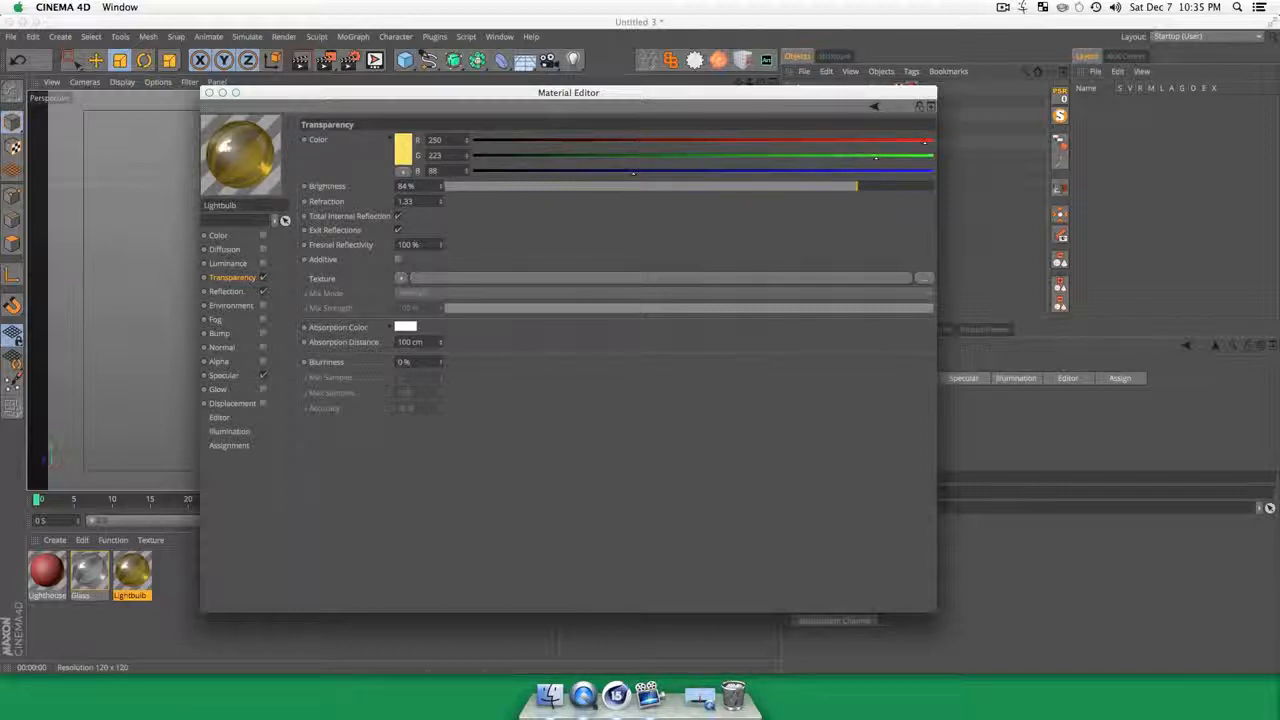
# Step: Set the Lightbulb material's reflection color to pale yellow, RGB 252, 226, 147
pyautogui.click(226, 291)
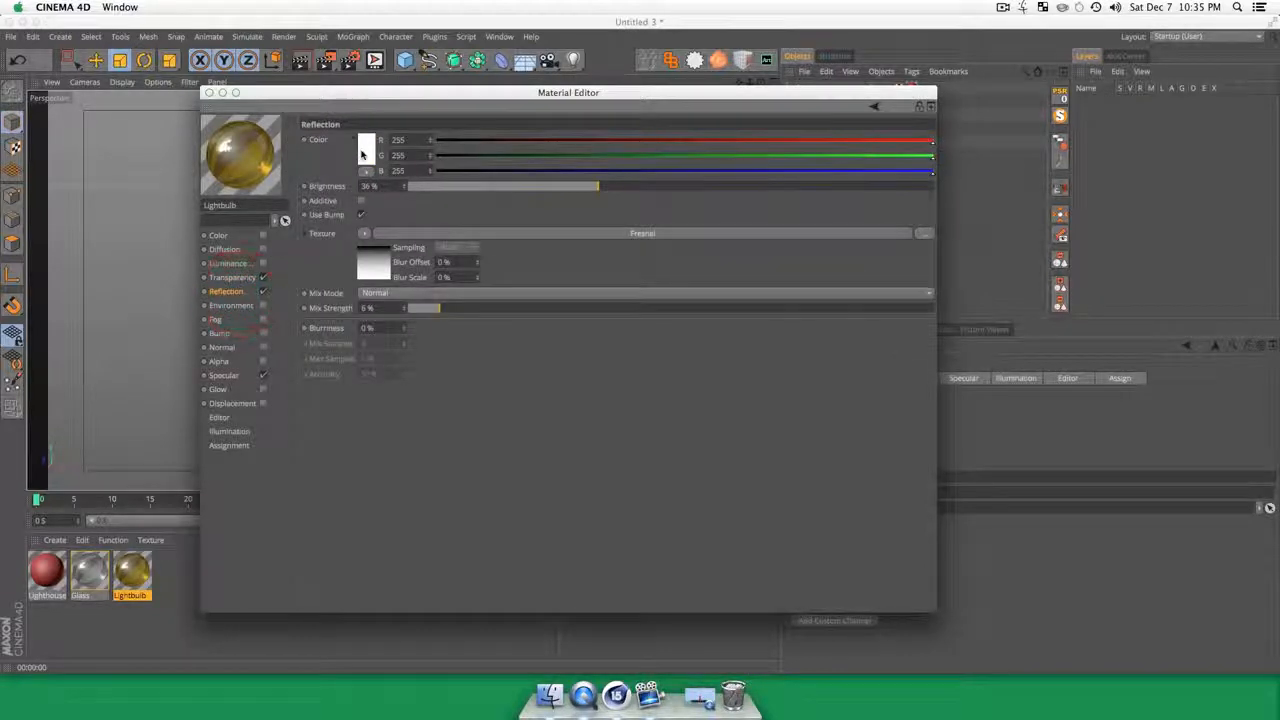
pyautogui.click(364, 152)
pyautogui.moveTo(362, 109); pyautogui.dragTo(322, 118)
pyautogui.click(384, 205)
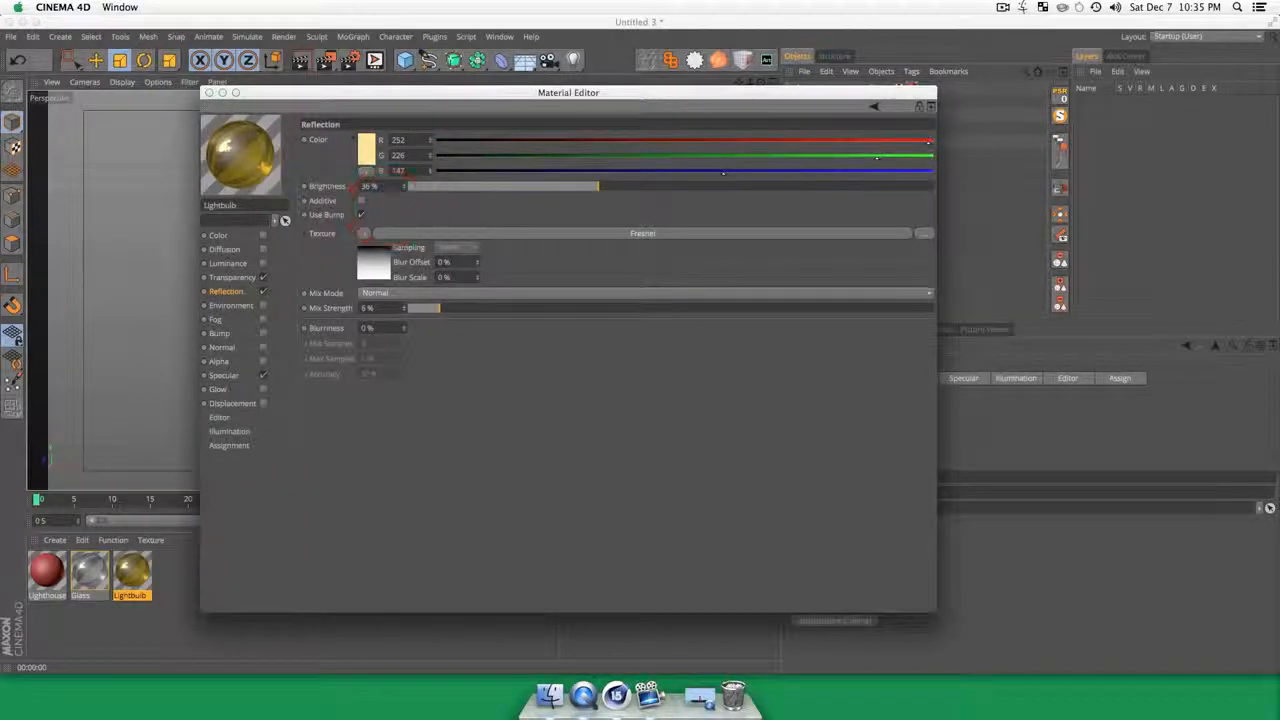
# Step: Enable the Lightbulb material's Color channel with pale yellow RGB 255, 249, 170 and clear its Gradient texture
pyautogui.click(219, 236)
pyautogui.click(365, 148)
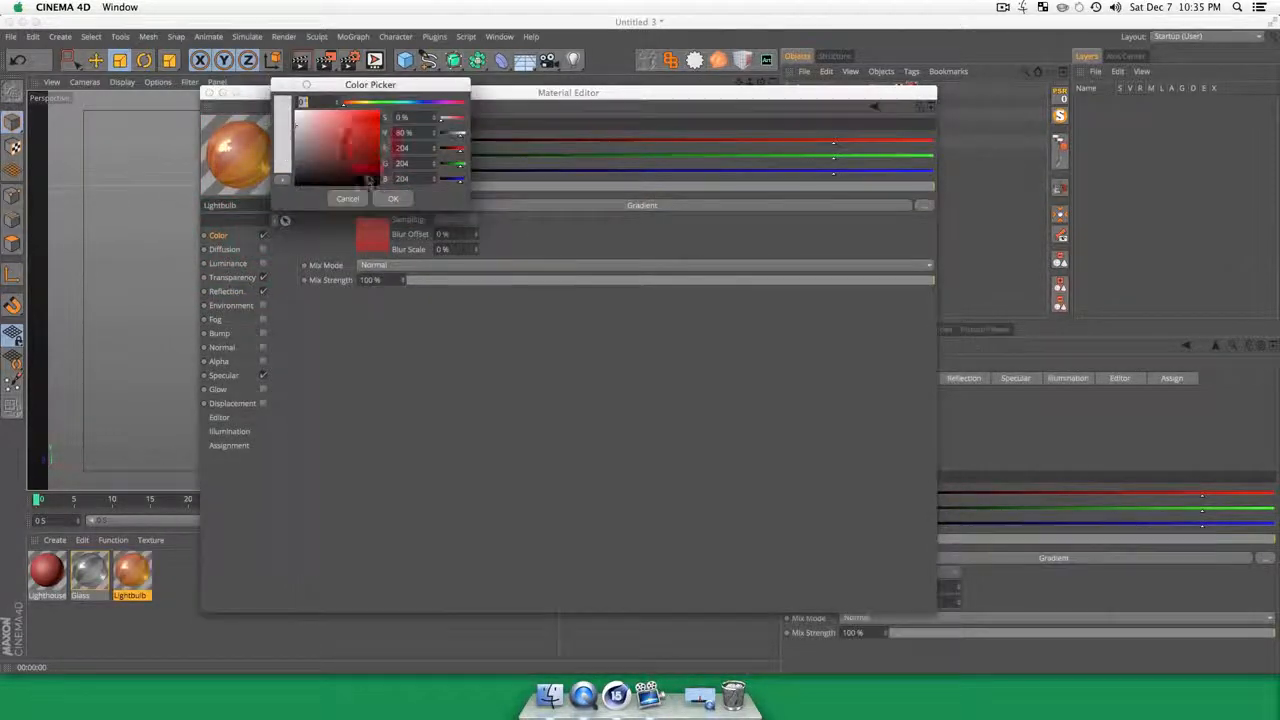
pyautogui.moveTo(350, 106); pyautogui.dragTo(323, 111)
pyautogui.click(397, 198)
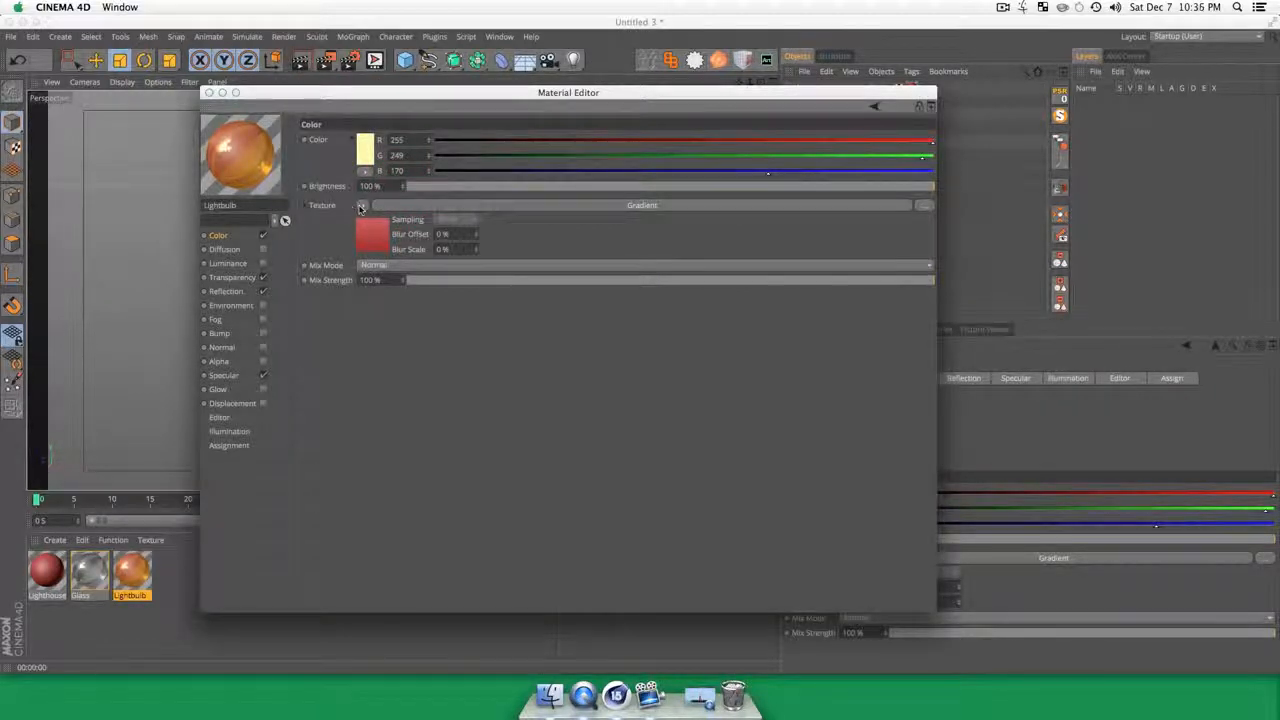
pyautogui.click(362, 205)
pyautogui.click(385, 217)
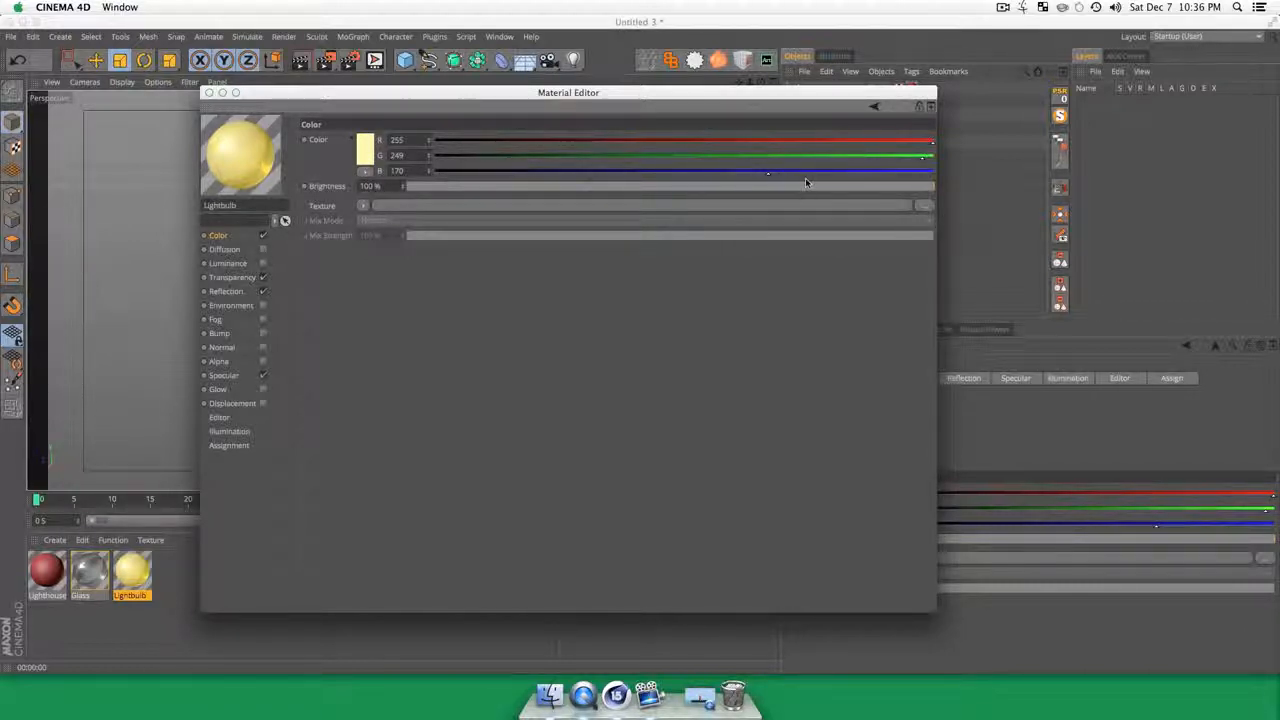
# Step: Lower the Lightbulb material's color brightness to 52% and apply the material to the Lightbulb object in place of Glass
pyautogui.moveTo(805, 182); pyautogui.dragTo(681, 188)
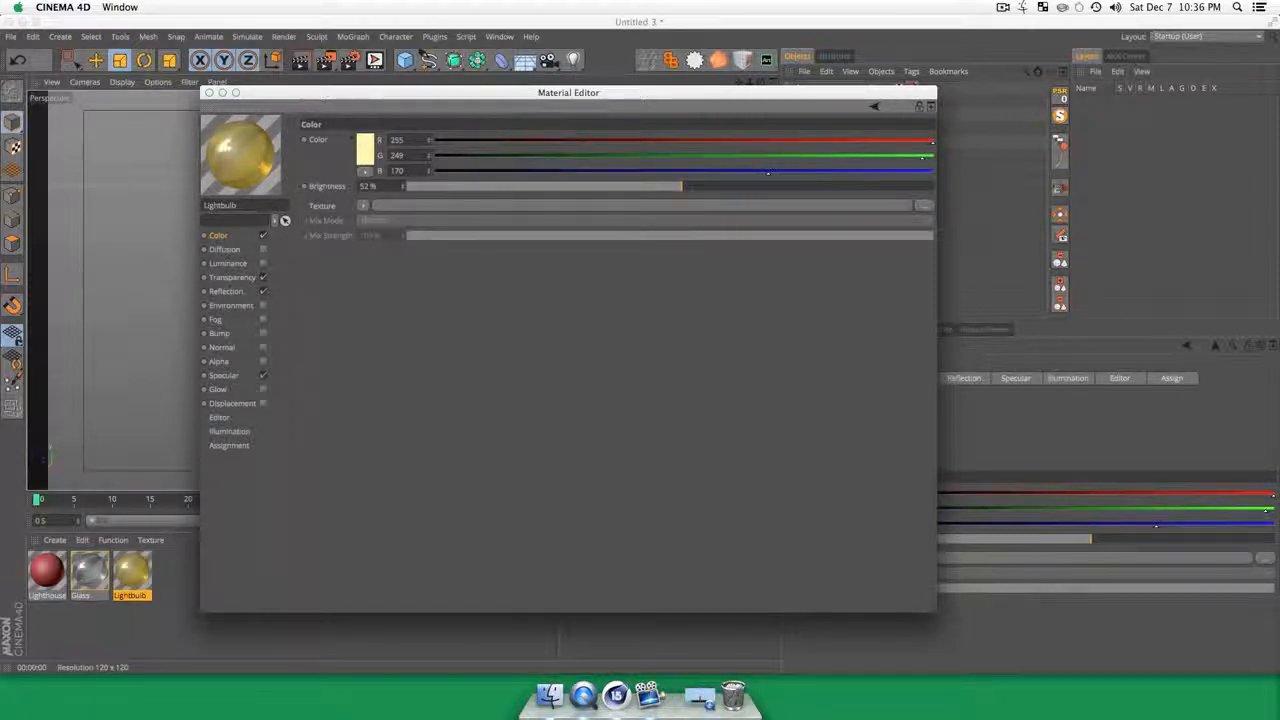
pyautogui.click(210, 92)
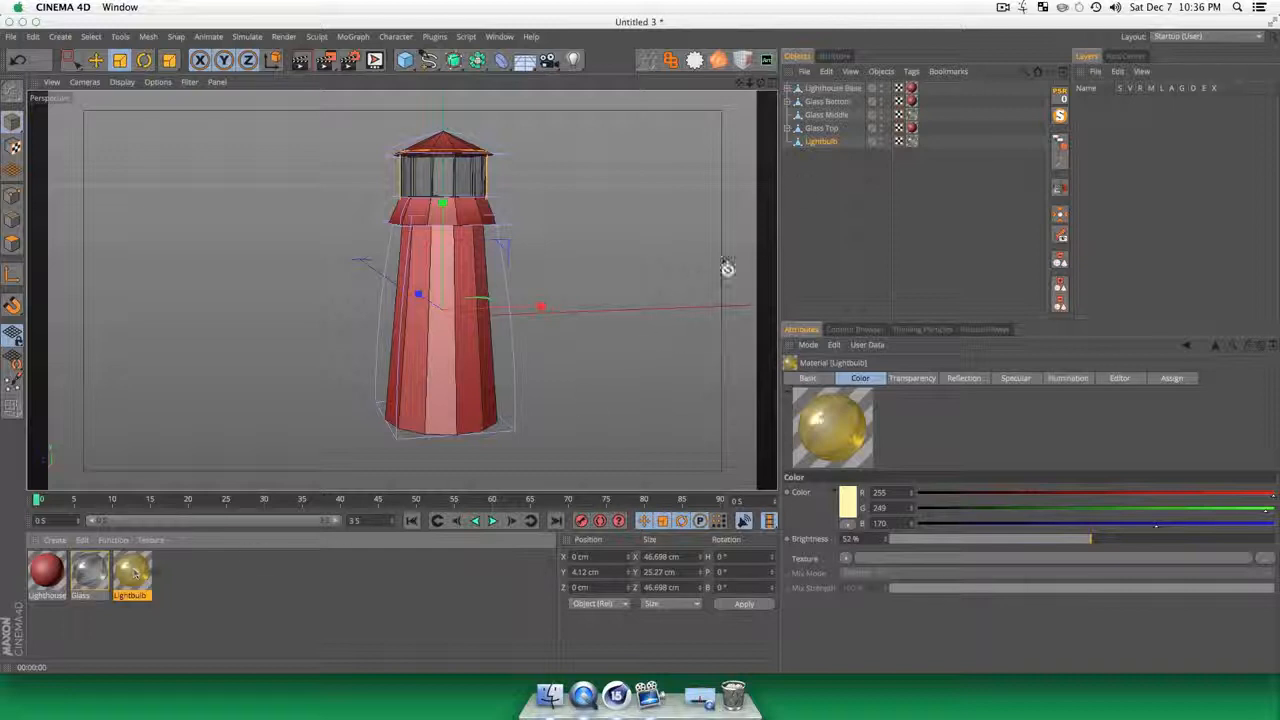
pyautogui.moveTo(821, 147); pyautogui.dragTo(908, 150)
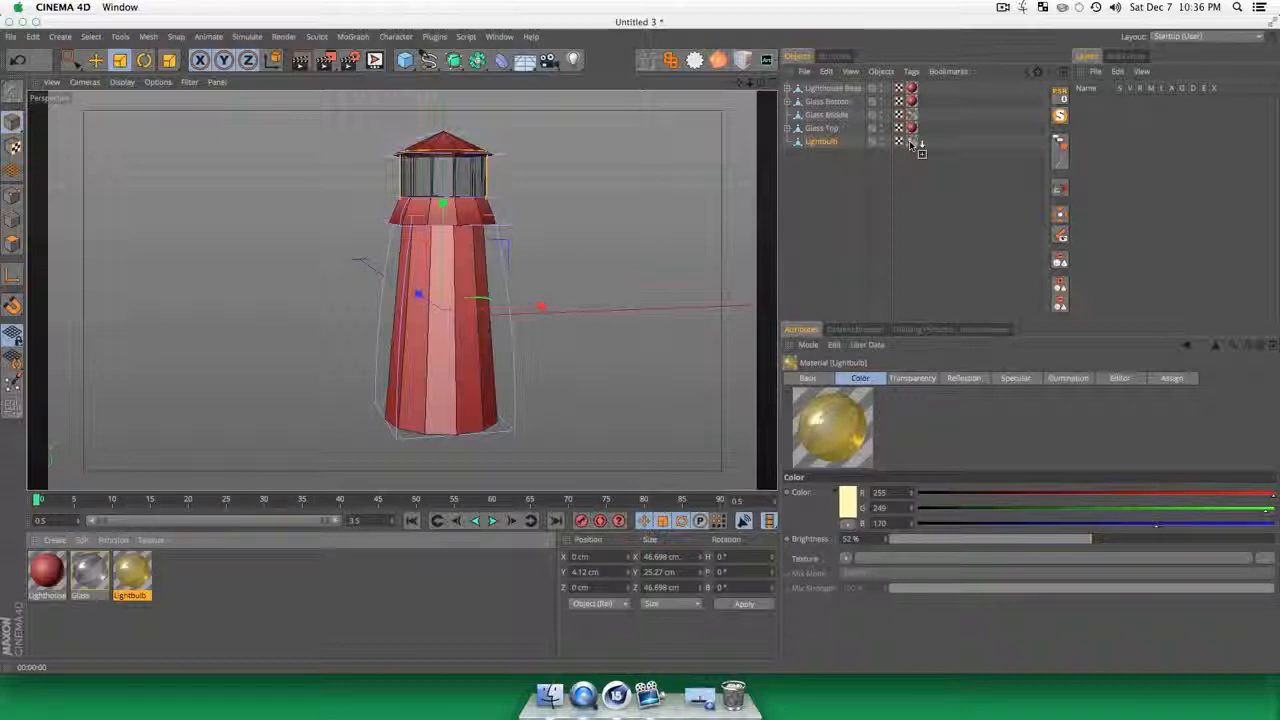
pyautogui.moveTo(909, 143); pyautogui.dragTo(913, 144)
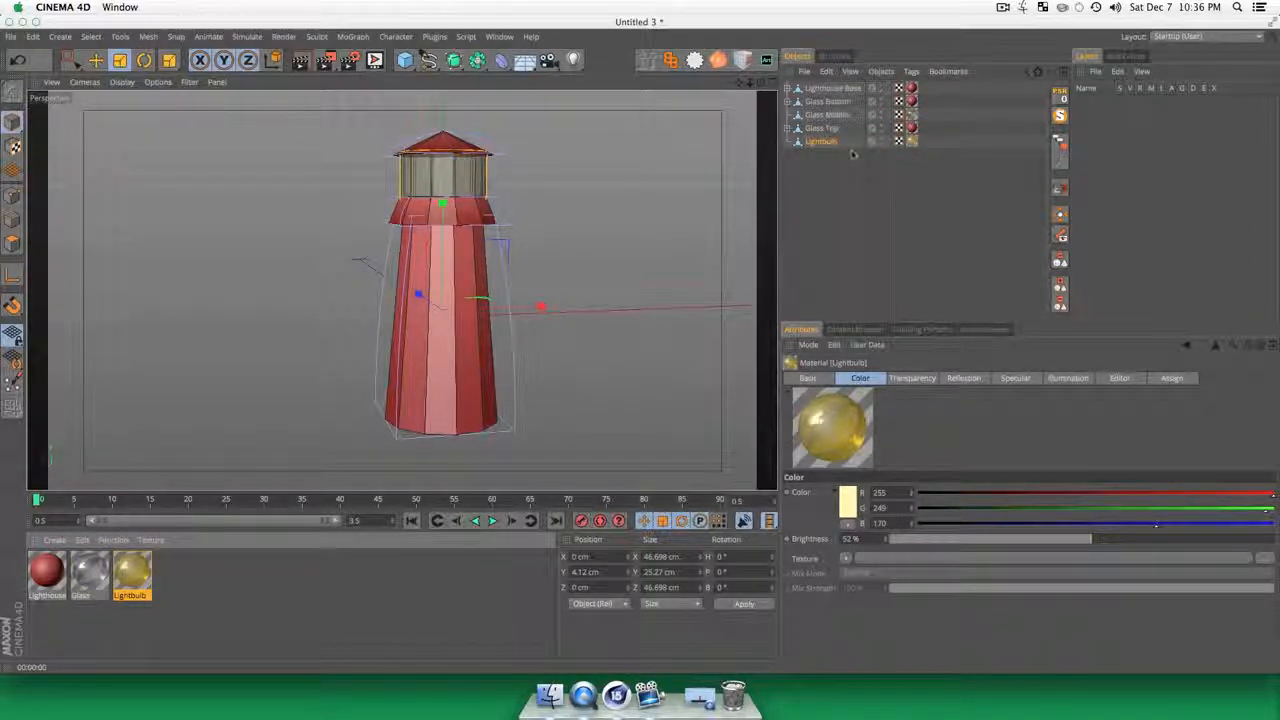
# Step: Move the Lightbulb object's axis to the base of its geometry with Axis Center, using Y -100%
pyautogui.press('t')
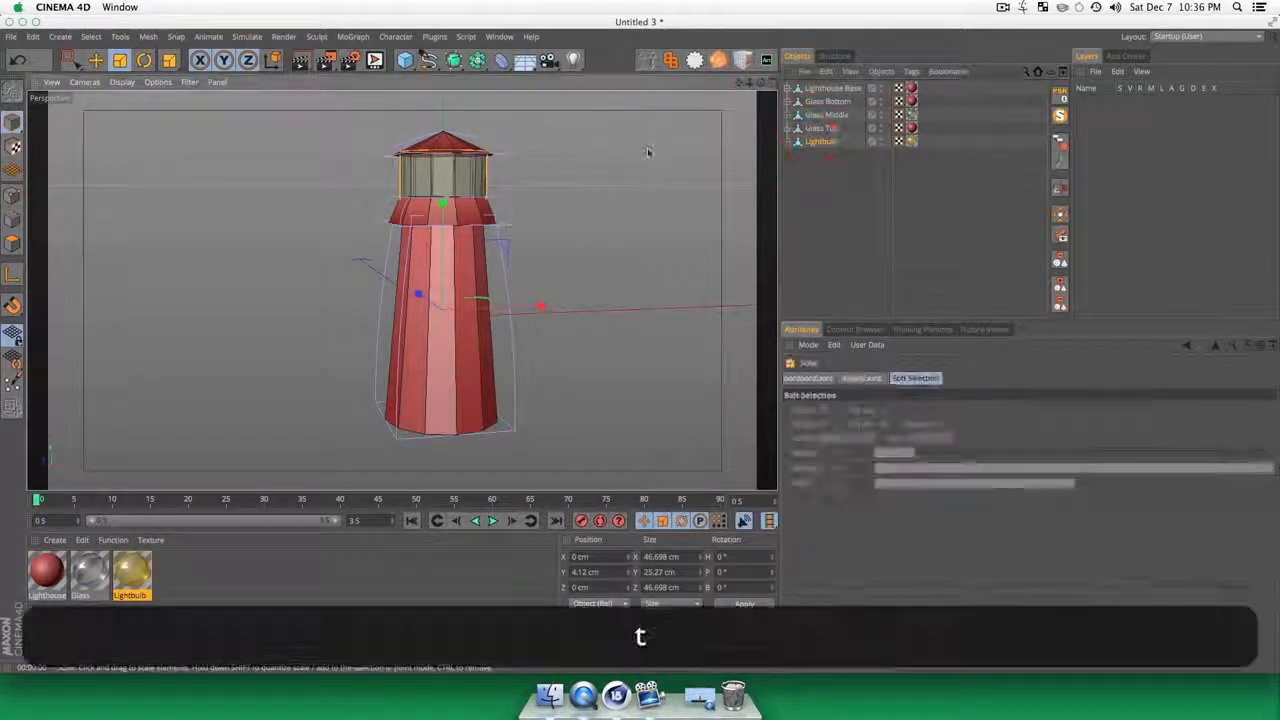
pyautogui.click(1127, 56)
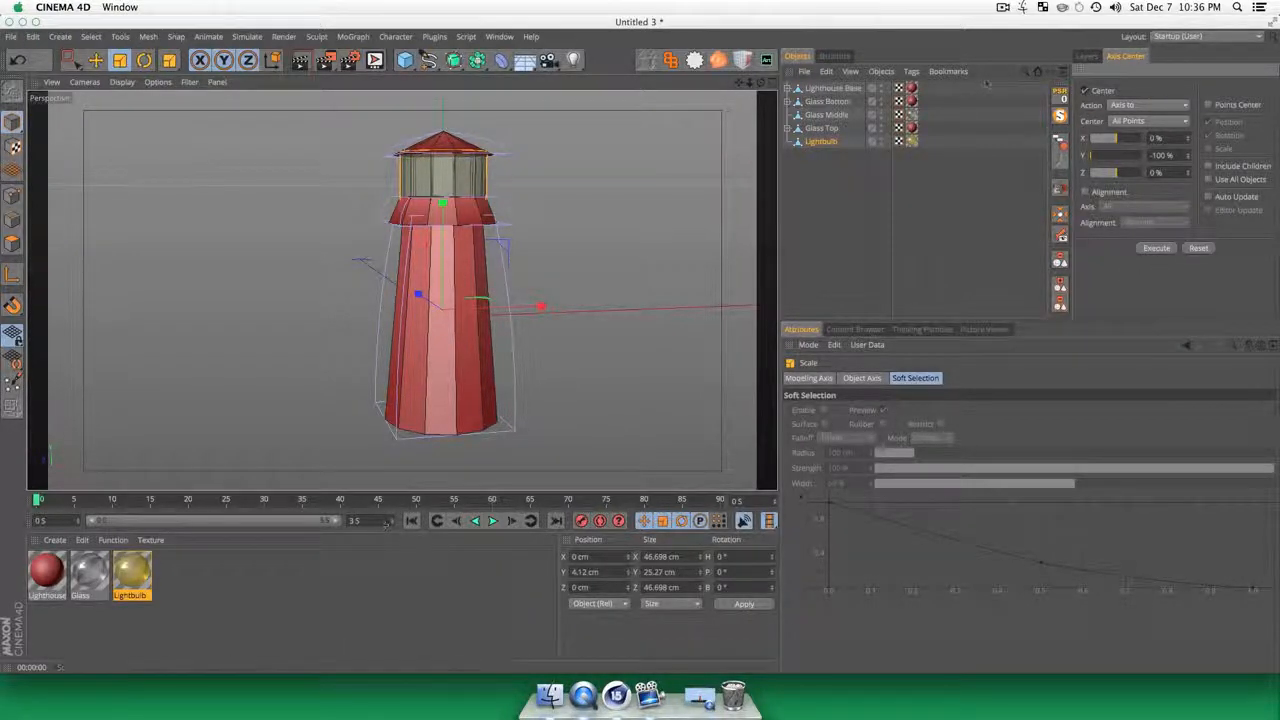
pyautogui.click(1155, 248)
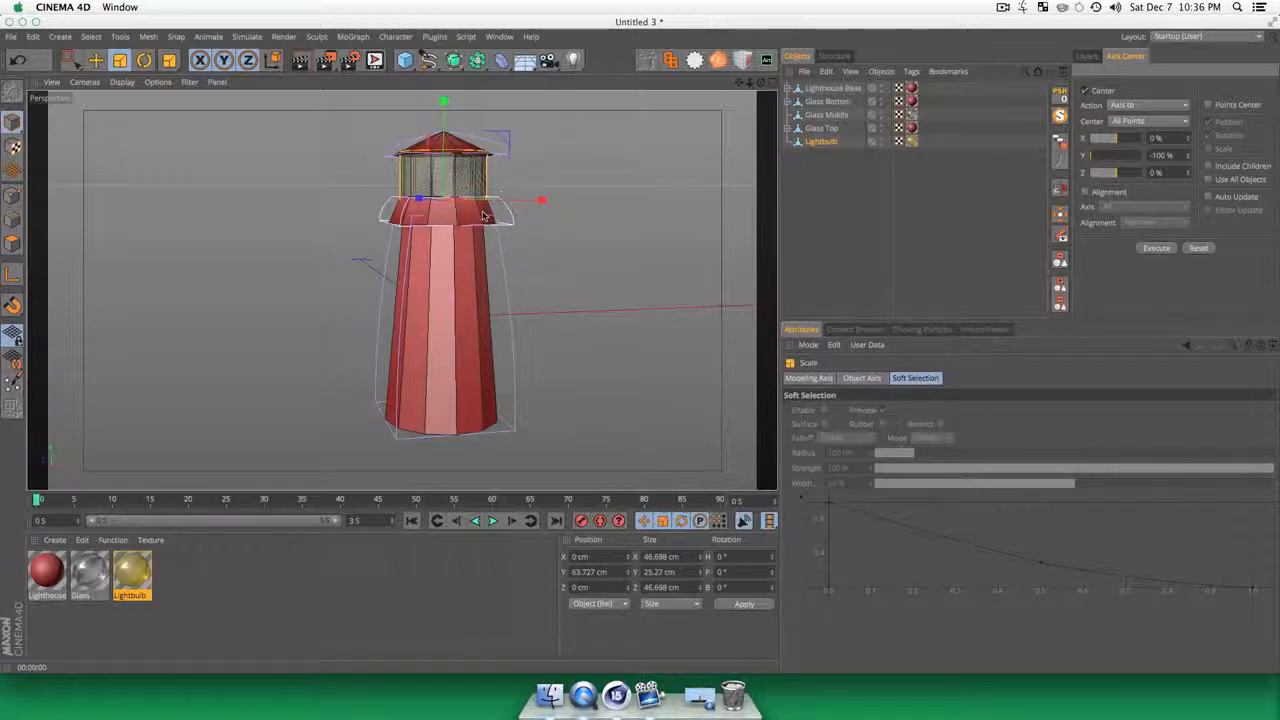
# Step: Scale the Lightbulb down uniformly to about 20 cm wide and raise it inside the lantern to about Y 70 cm
pyautogui.moveTo(606, 157); pyautogui.dragTo(450, 212)
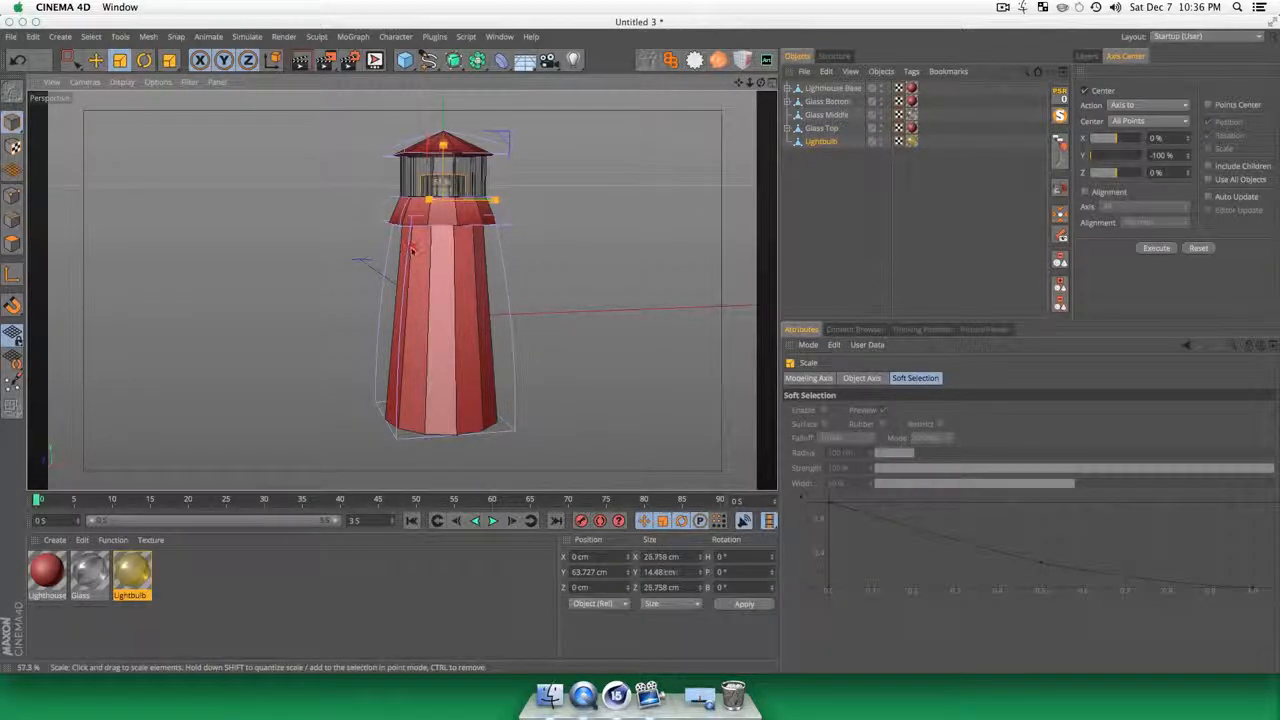
pyautogui.press('e')
pyautogui.moveTo(444, 103); pyautogui.dragTo(445, 94)
pyautogui.press('t')
pyautogui.moveTo(578, 147); pyautogui.dragTo(497, 174)
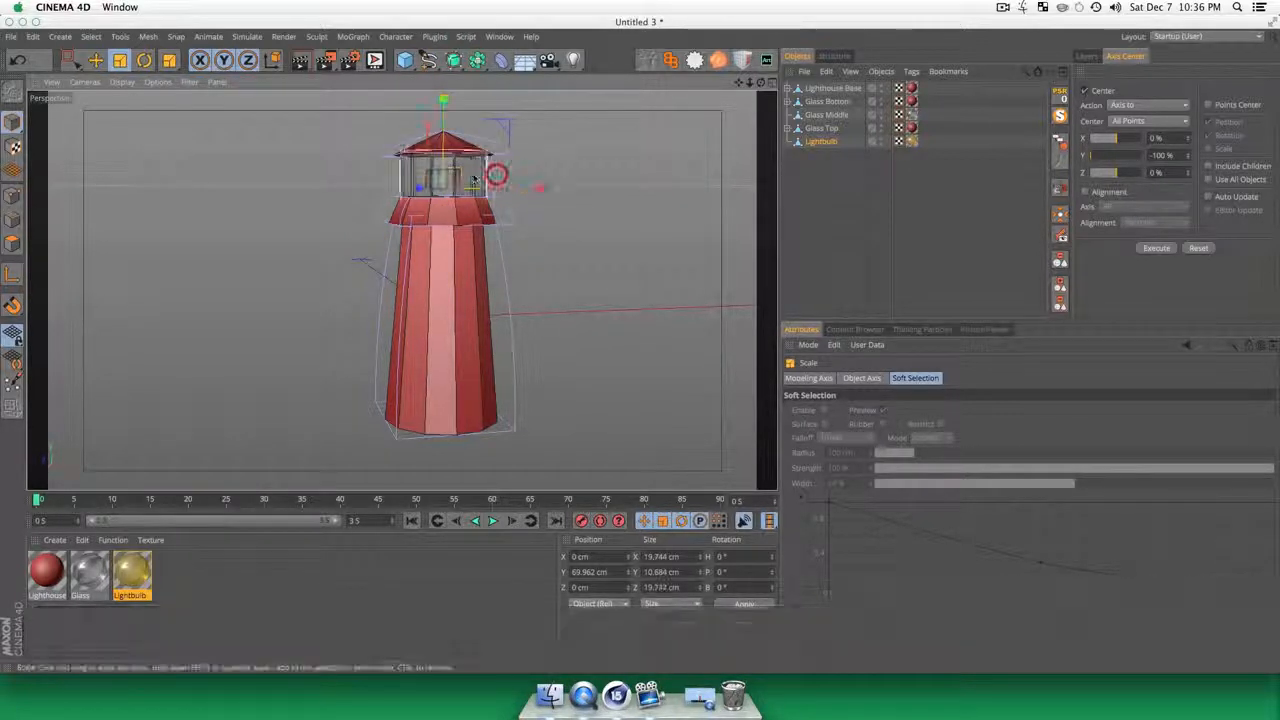
# Step: Render a close-up preview of the lantern to check the lightbulb through the glass
pyautogui.click(853, 233)
pyautogui.press('3')
pyautogui.moveTo(391, 200); pyautogui.dragTo(540, 155)
pyautogui.press('super+r')
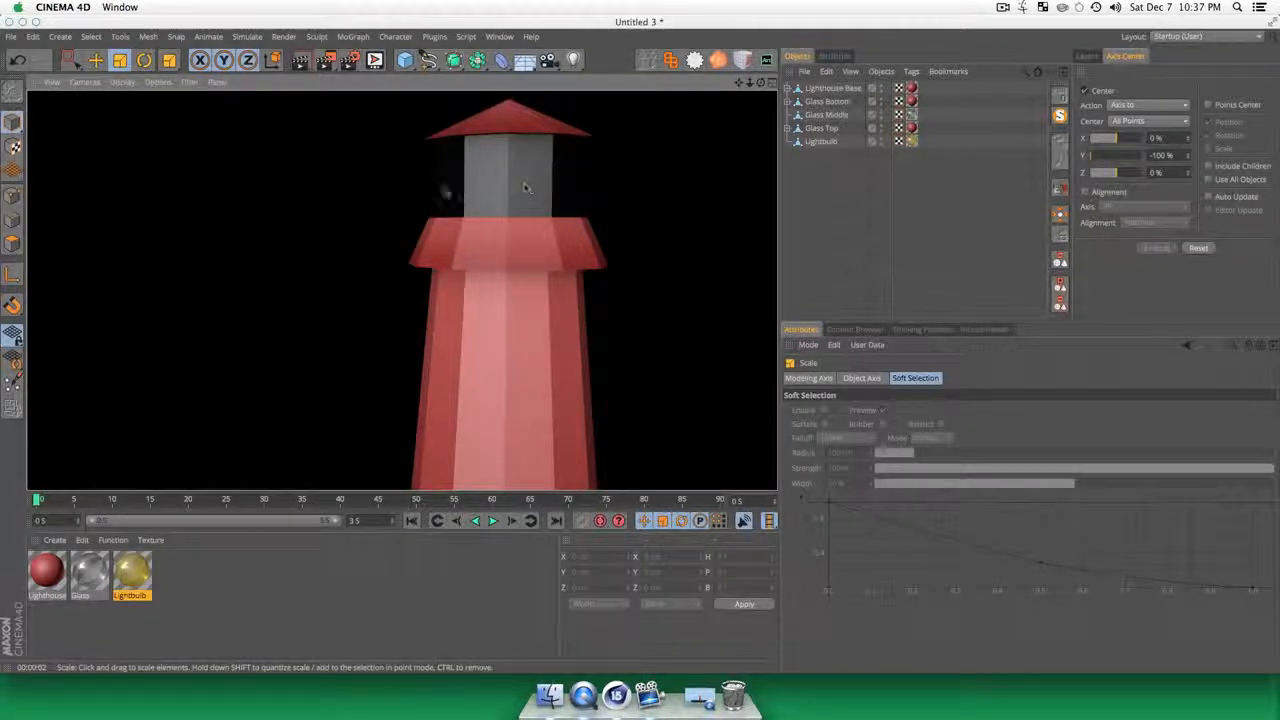
pyautogui.click(735, 203)
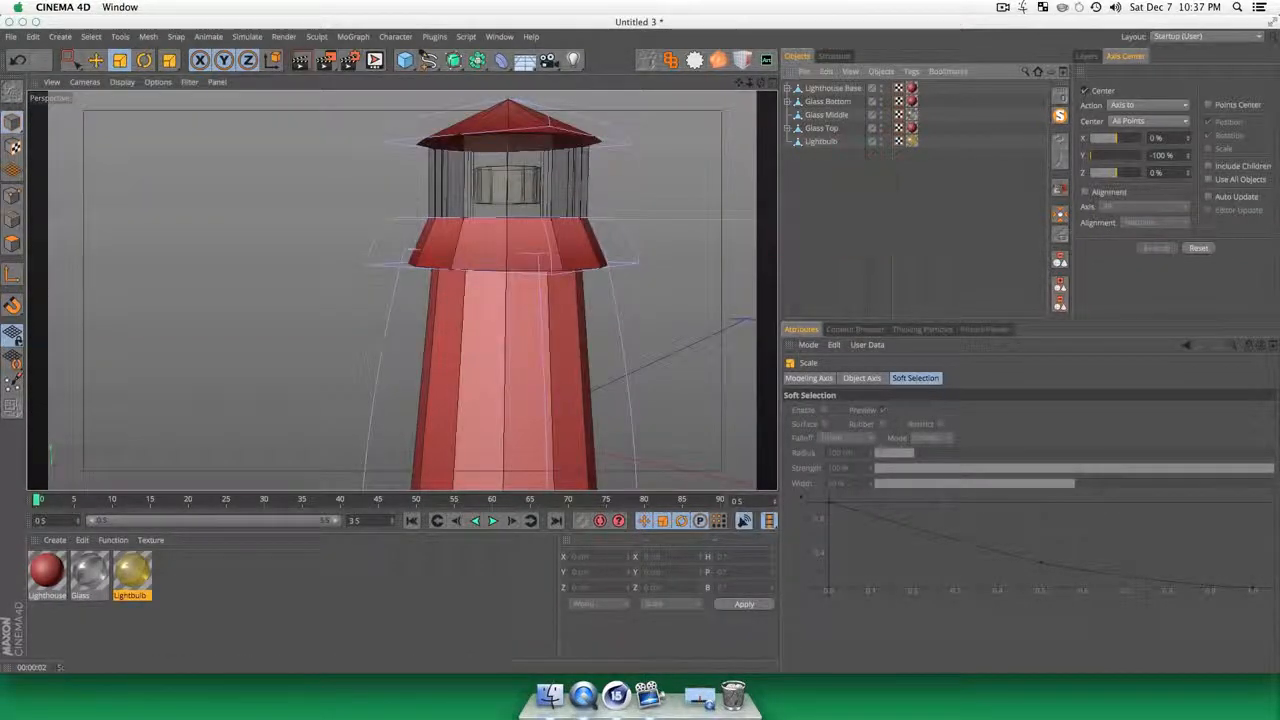
# Step: Add an Omni light, parent it to the Lightbulb object and reset its position to the parent's origin
pyautogui.click(575, 62)
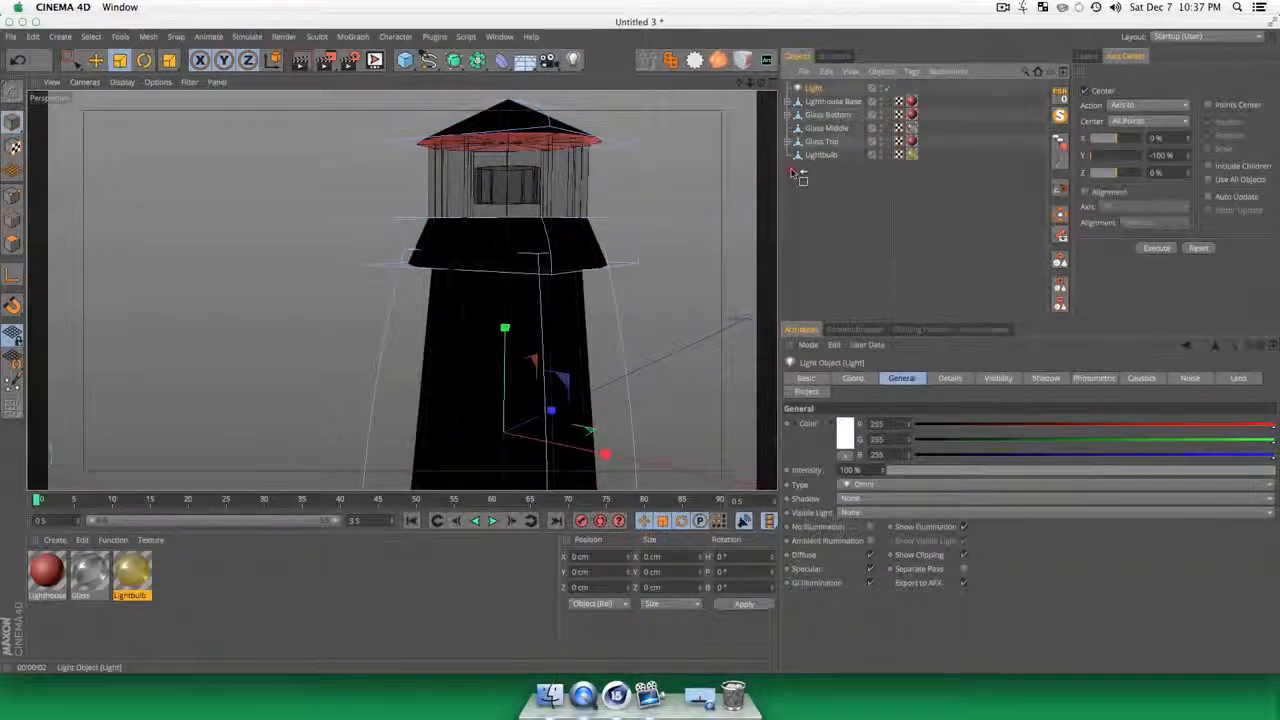
pyautogui.moveTo(792, 172); pyautogui.dragTo(818, 158)
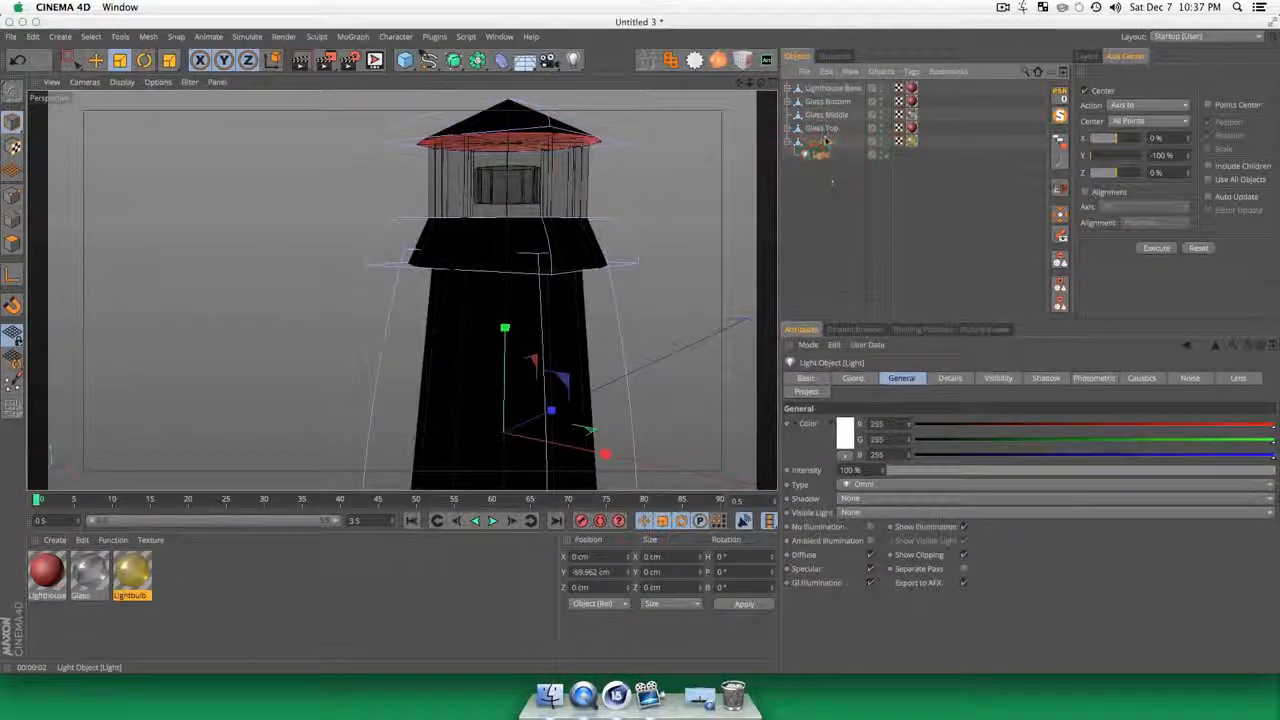
pyautogui.click(1062, 98)
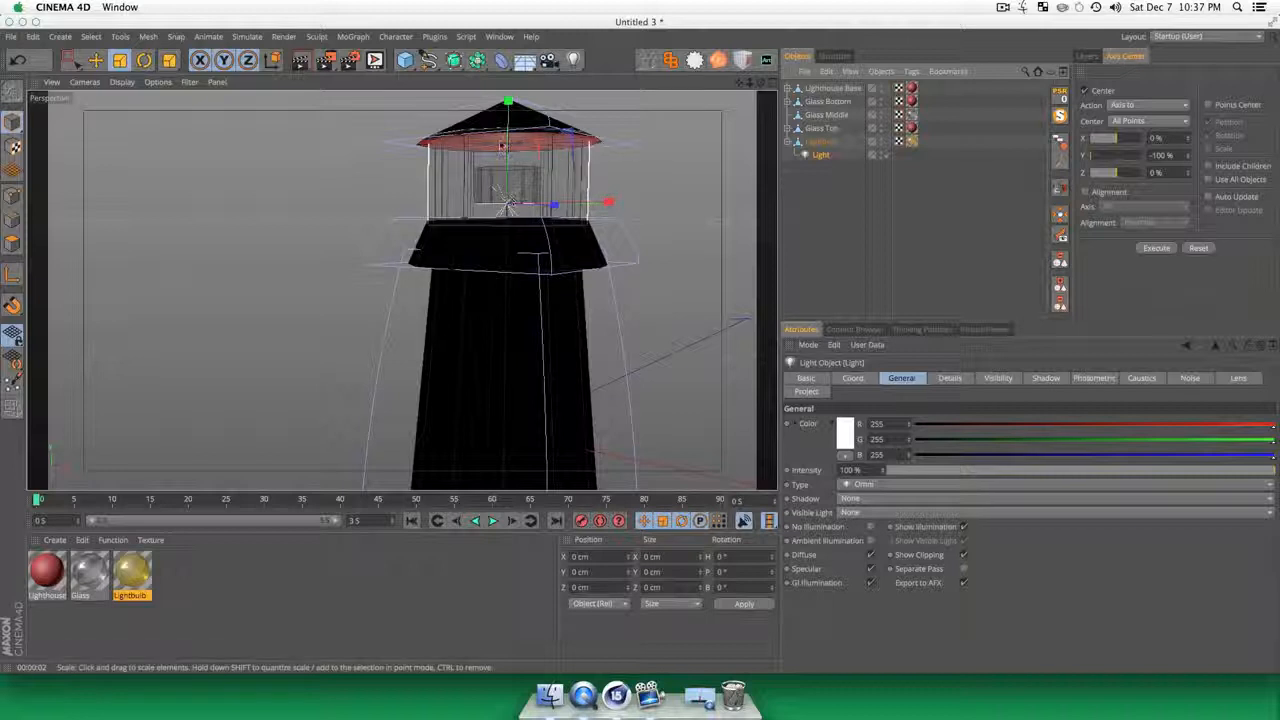
# Step: Raise the light inside the bulb to about Y 4.5 cm and render a preview
pyautogui.press('e')
pyautogui.moveTo(510, 151); pyautogui.dragTo(511, 134)
pyautogui.press('super+r')
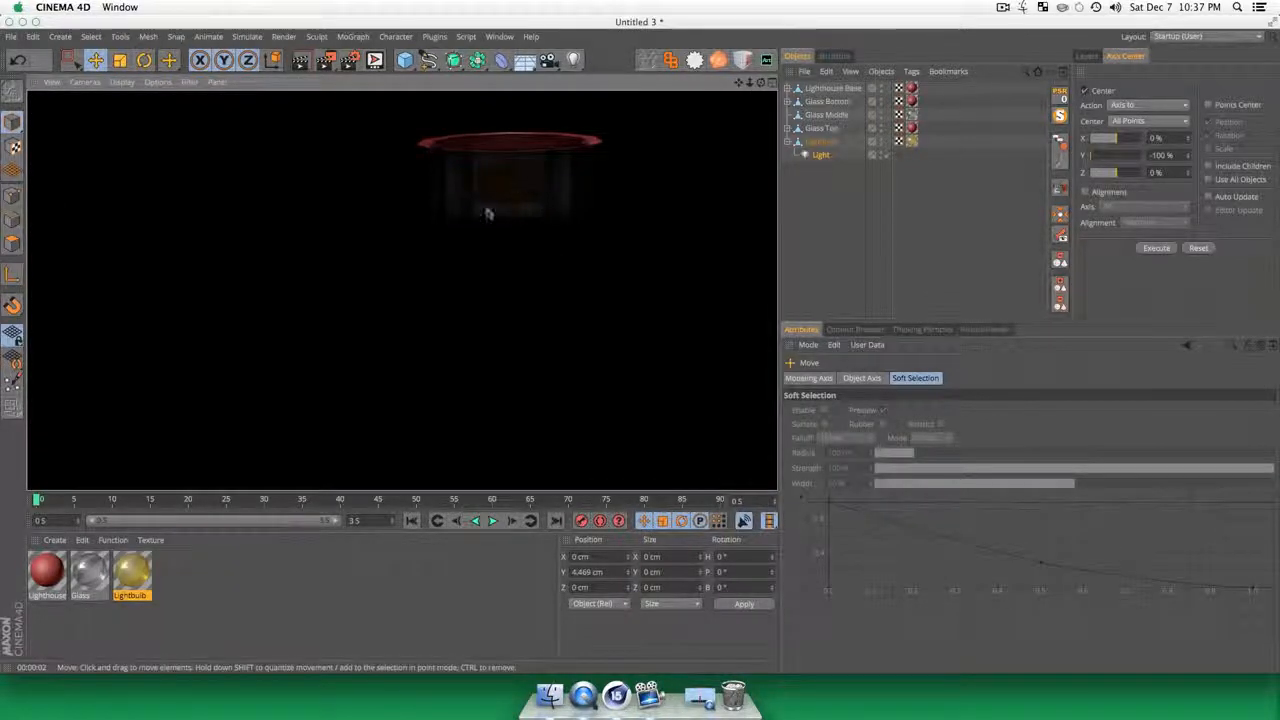
# Step: Set the light's Visible Light option to Visible and render a preview of the whole lighthouse
pyautogui.press('3')
pyautogui.moveTo(493, 211); pyautogui.dragTo(549, 305)
pyautogui.scroll(-5, 495, 210)
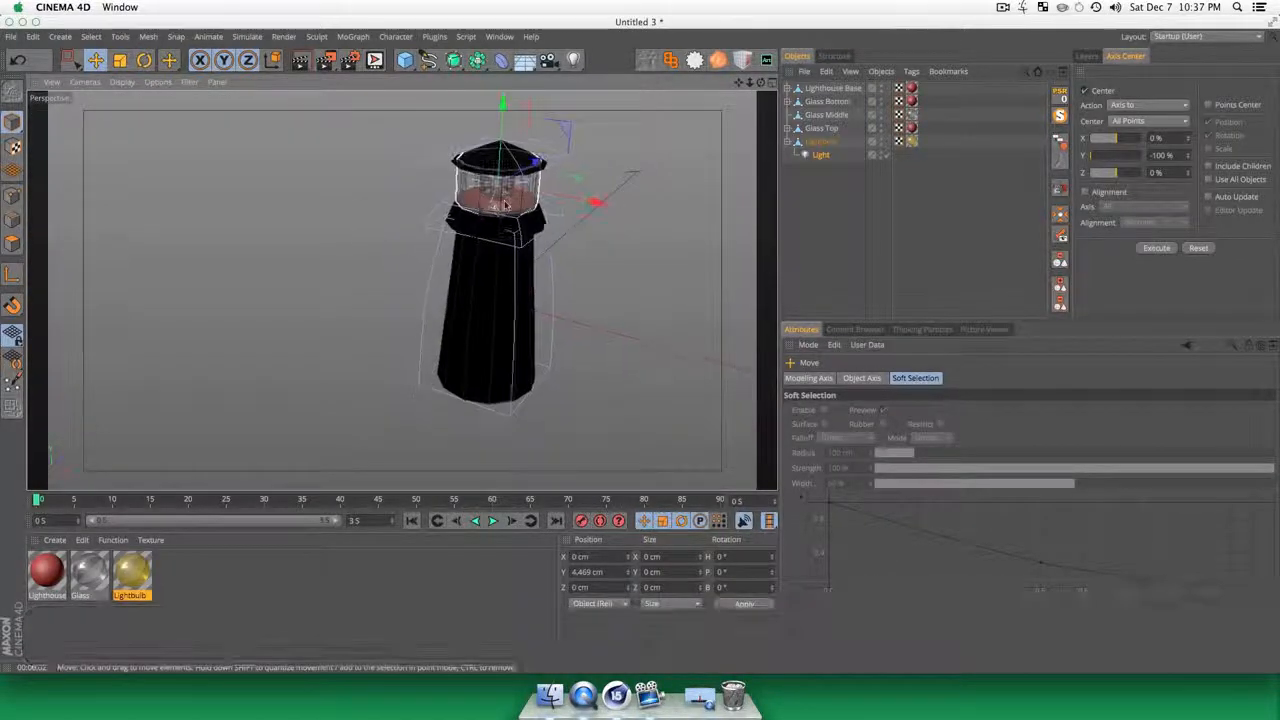
pyautogui.click(823, 158)
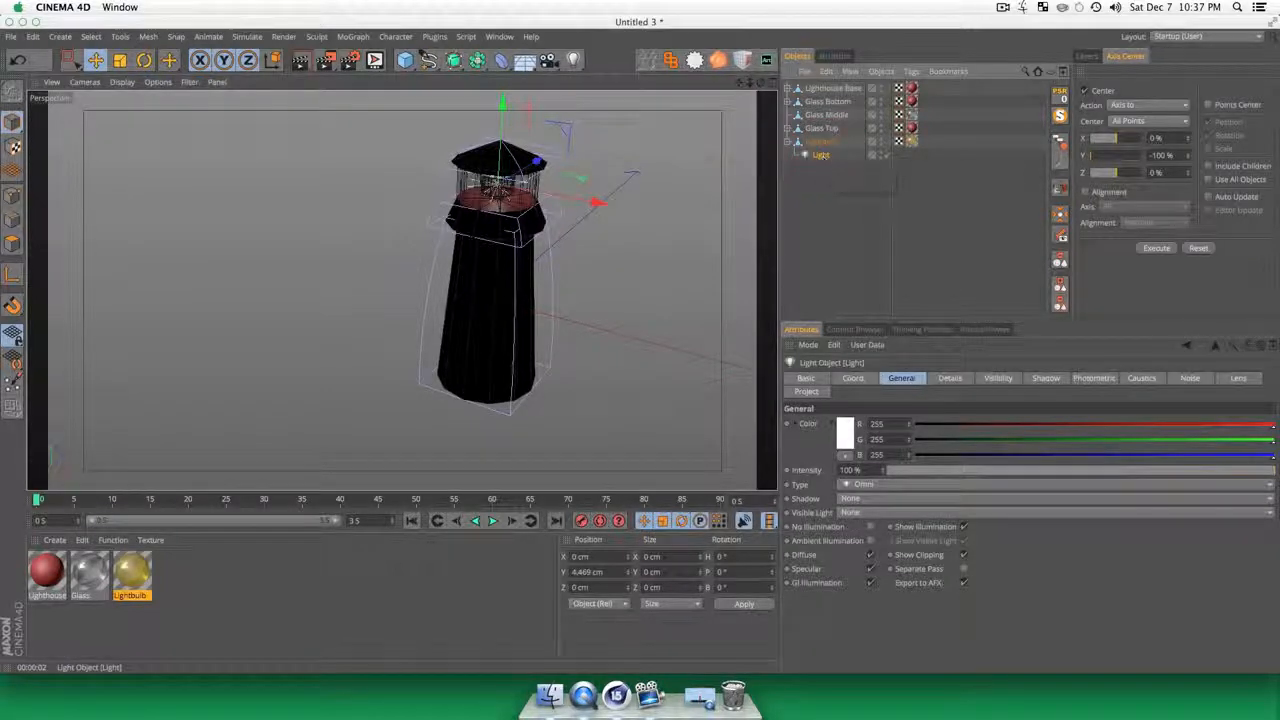
pyautogui.click(851, 512)
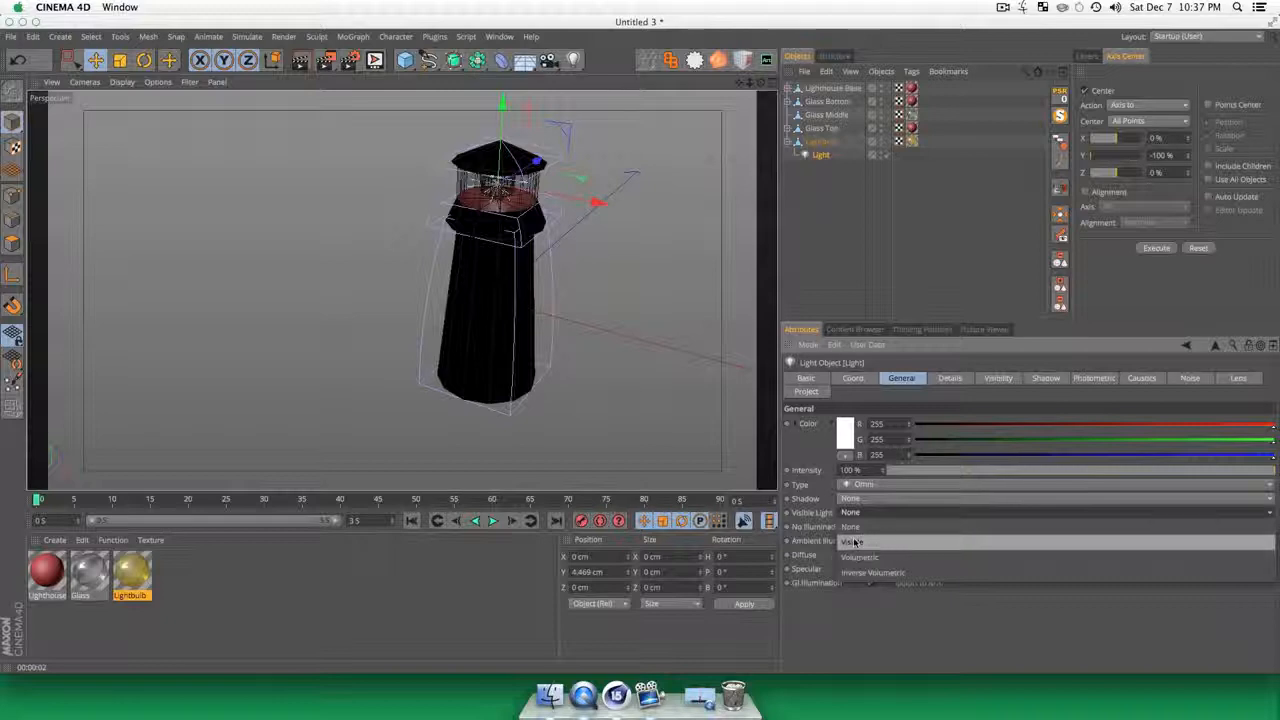
pyautogui.click(855, 541)
pyautogui.press('super+r')
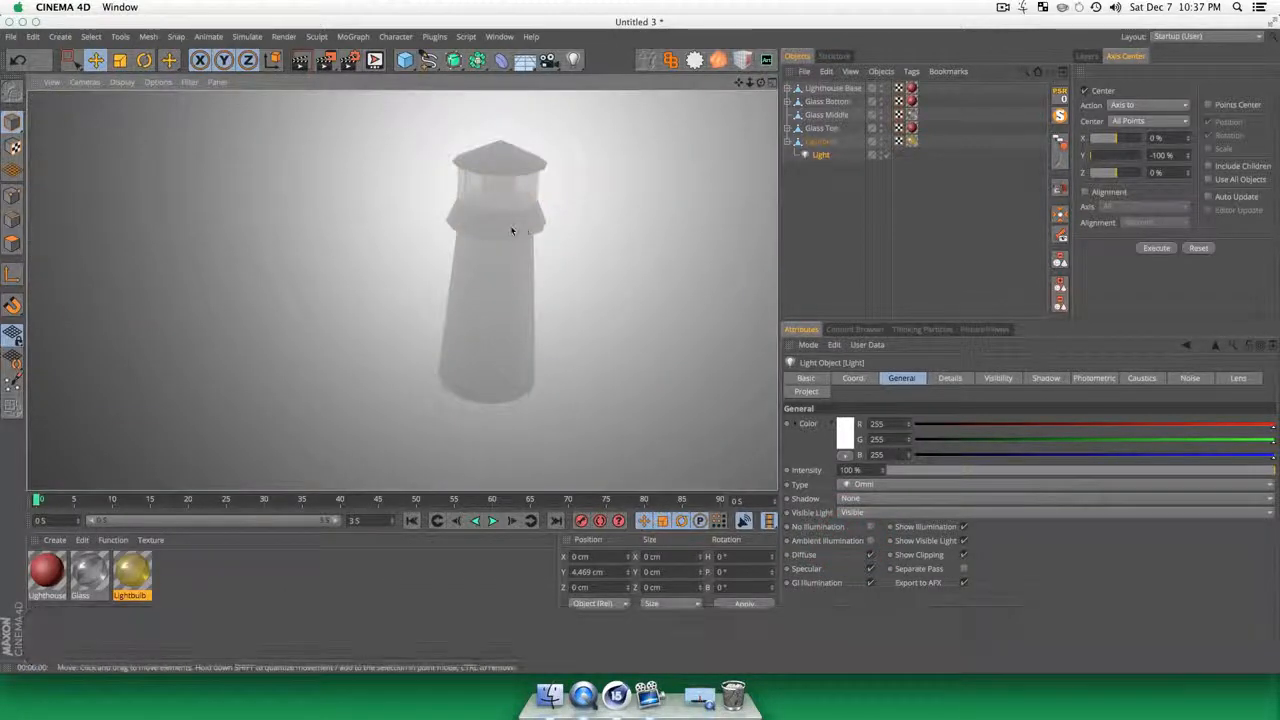
# Step: Scale the light's visible range down to a small sphere just around the lantern and render a preview
pyautogui.scroll(-10, 533, 251)
pyautogui.press('1')
pyautogui.moveTo(581, 285); pyautogui.dragTo(472, 270)
pyautogui.press('3')
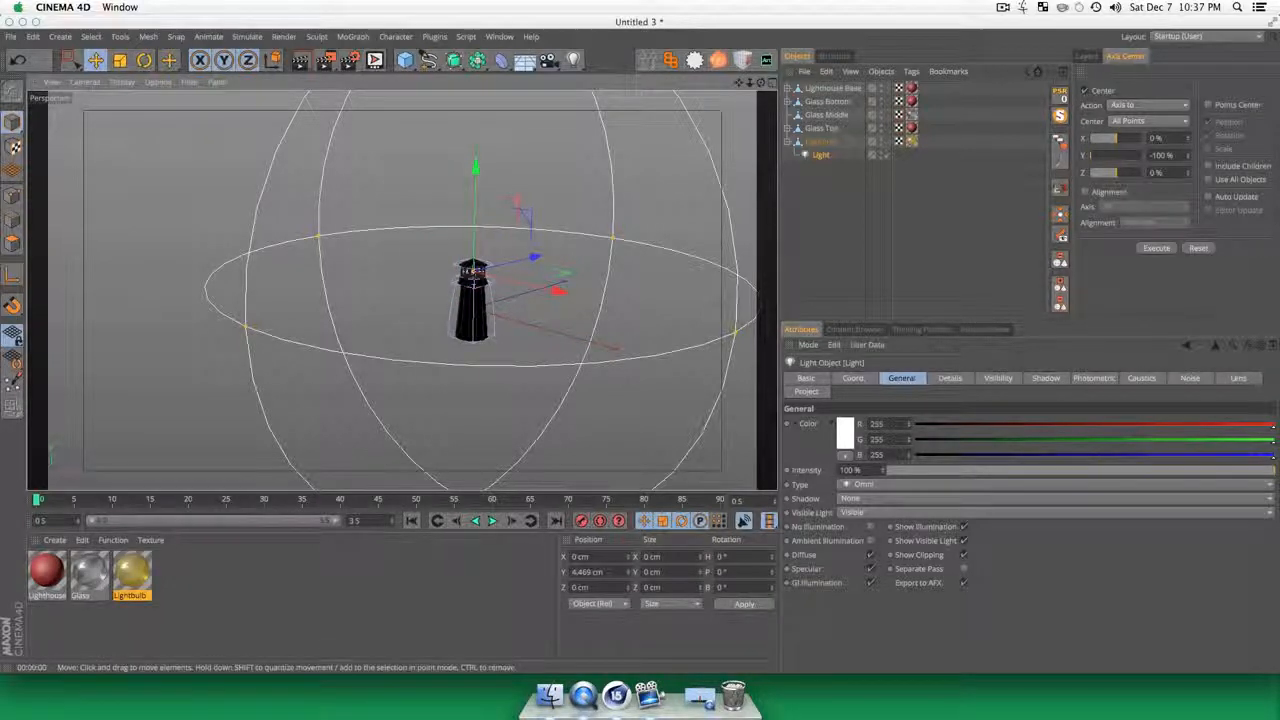
pyautogui.press('t')
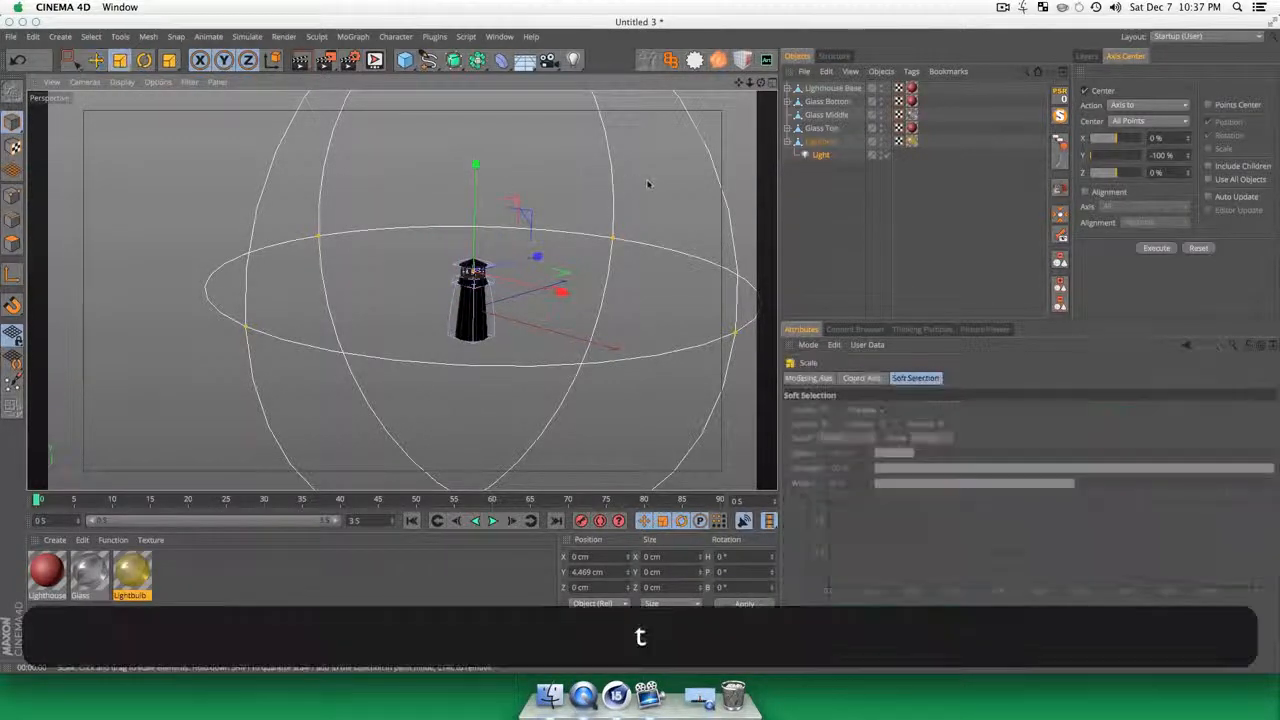
pyautogui.moveTo(647, 183); pyautogui.dragTo(265, 407)
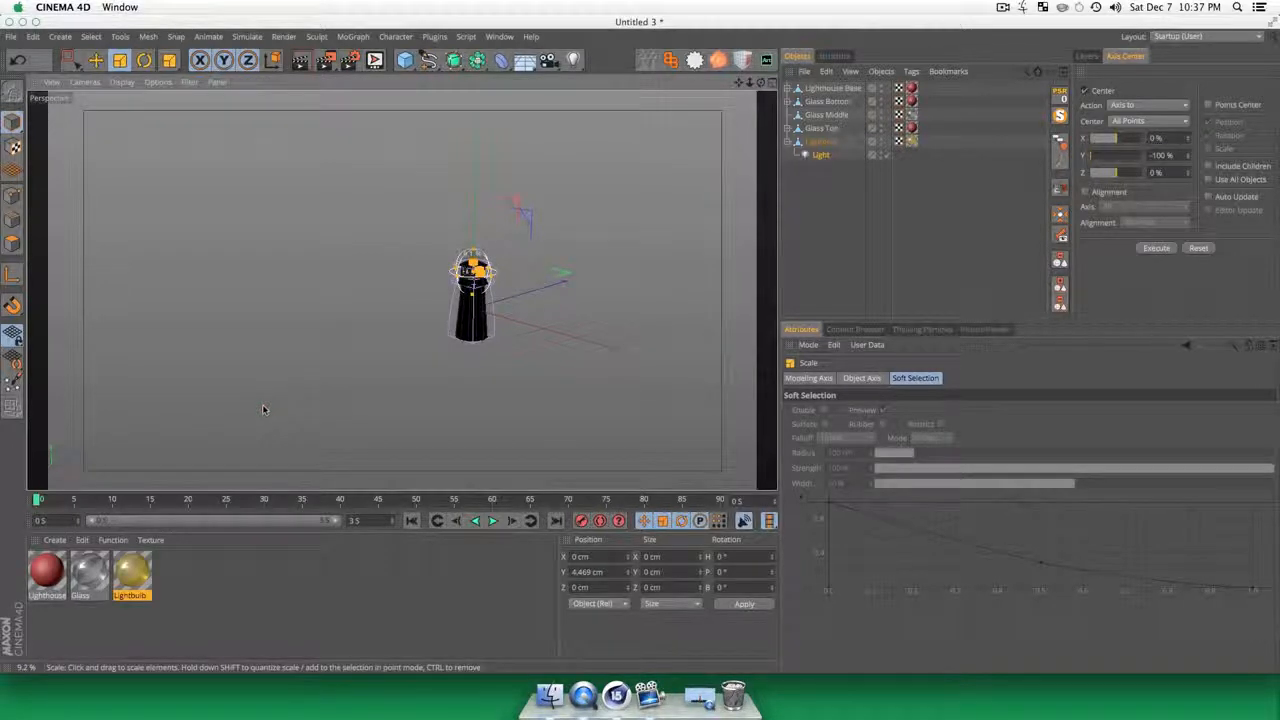
pyautogui.scroll(10, 452, 279)
pyautogui.scroll(-5, 497, 267)
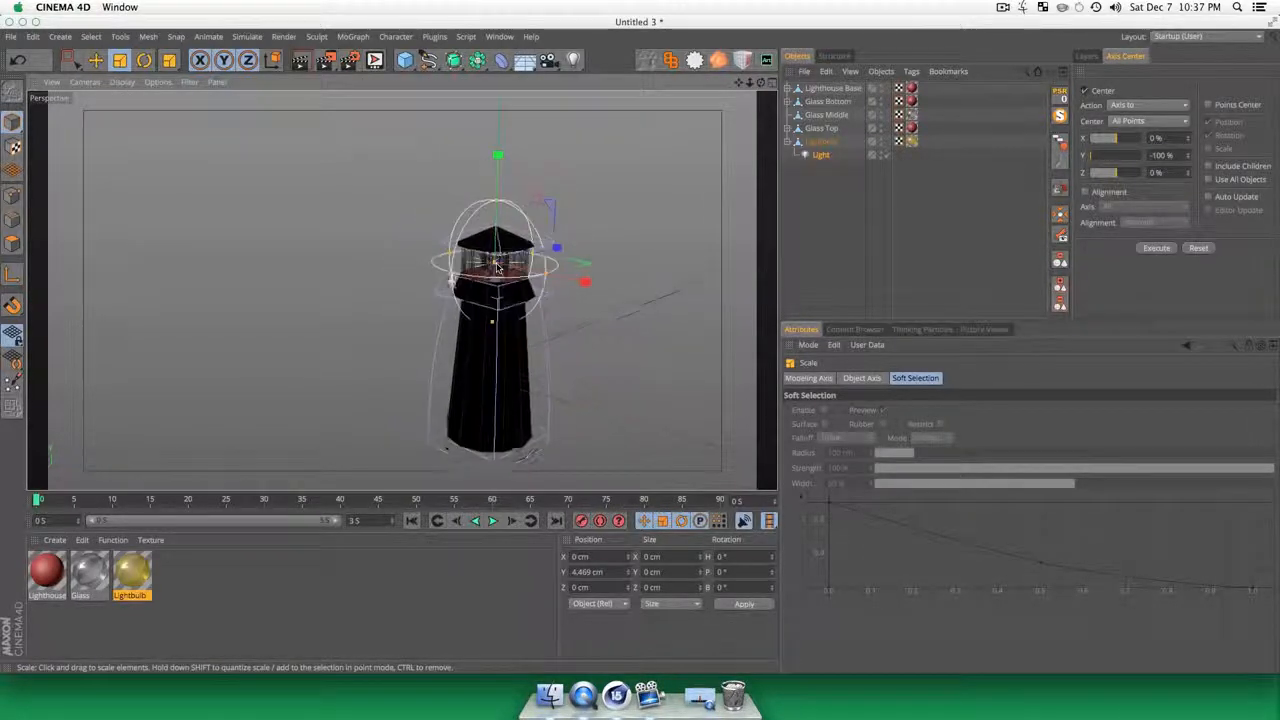
pyautogui.moveTo(647, 215); pyautogui.dragTo(703, 226)
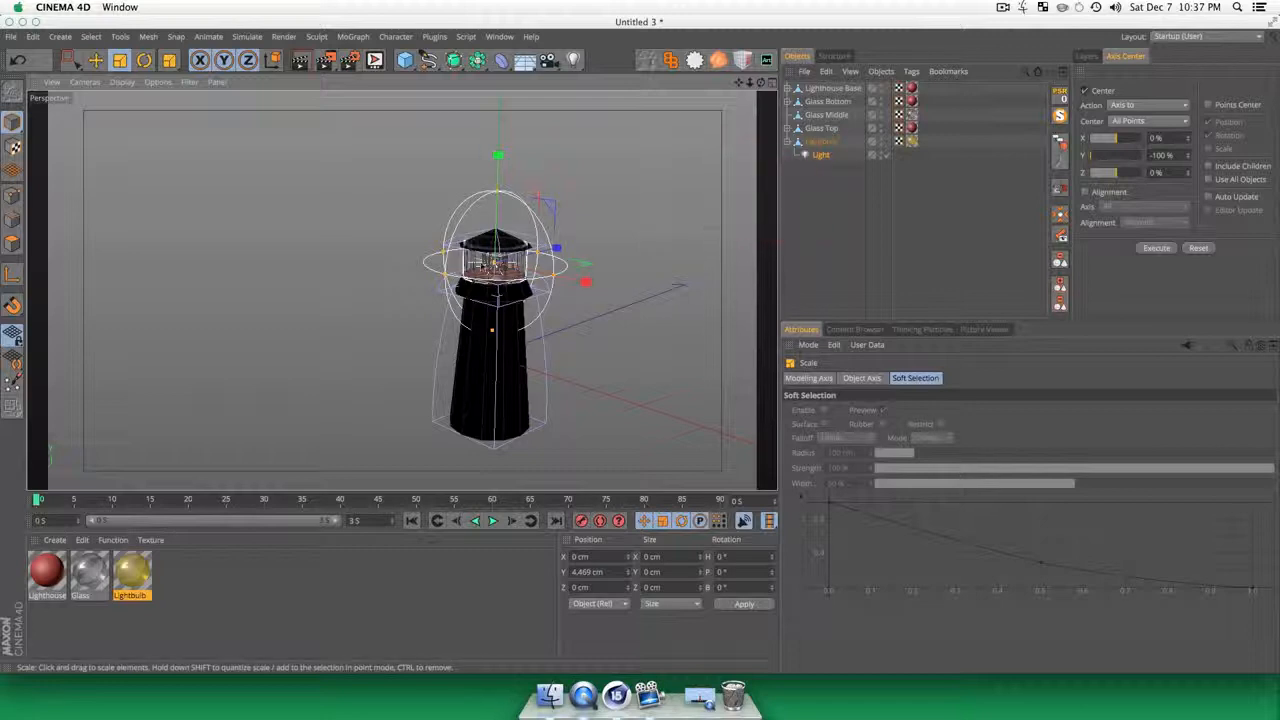
pyautogui.press('super+r')
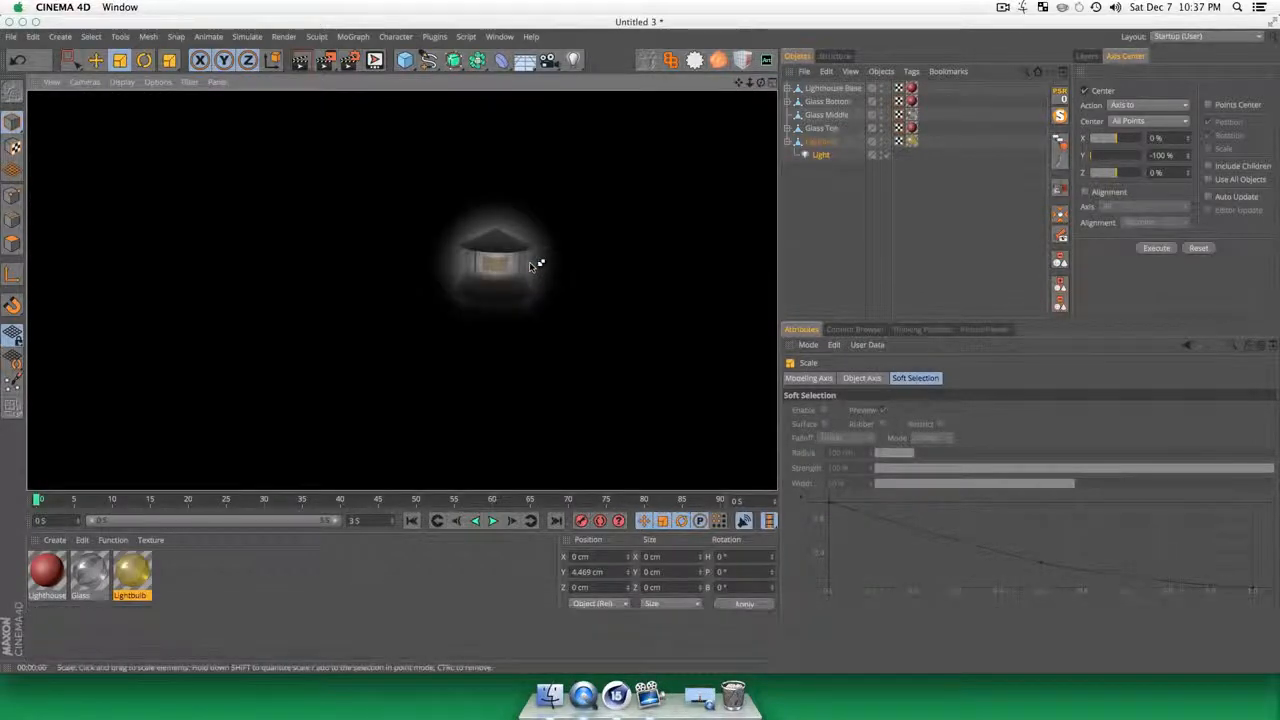
# Step: Set the light's color to yellow, RGB 255, 255, 70, and render a preview
pyautogui.click(821, 155)
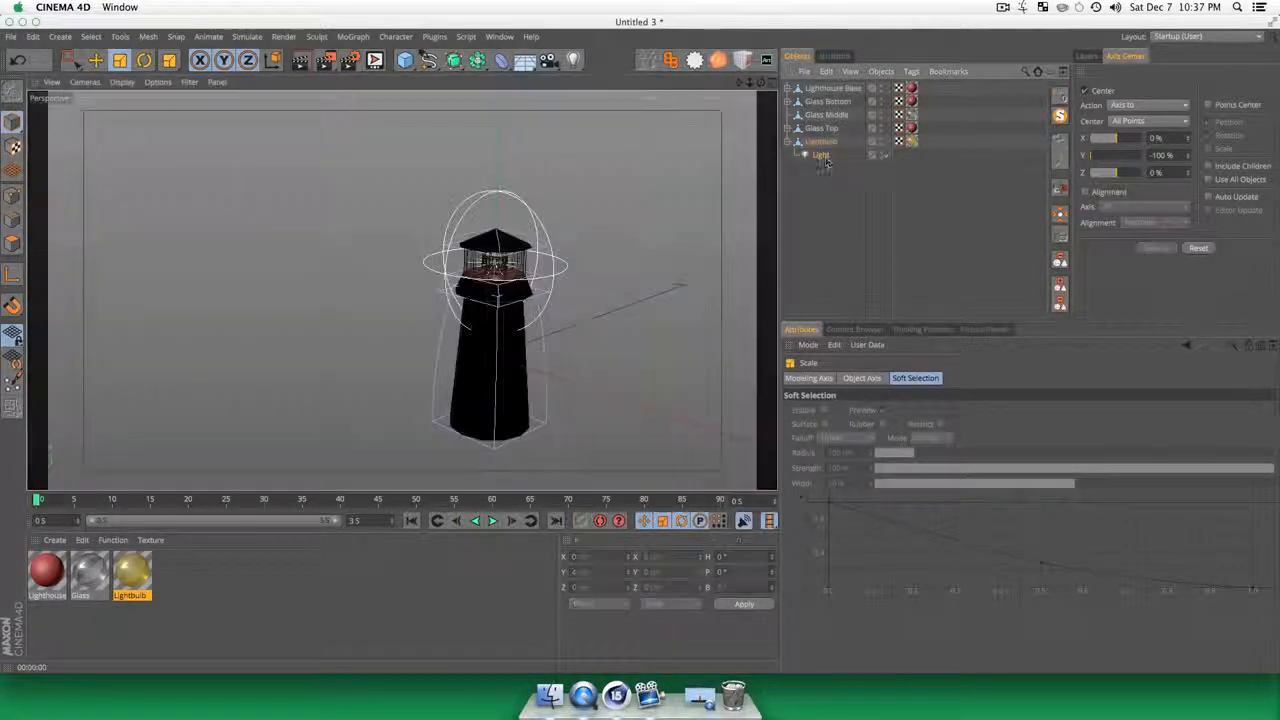
pyautogui.click(848, 436)
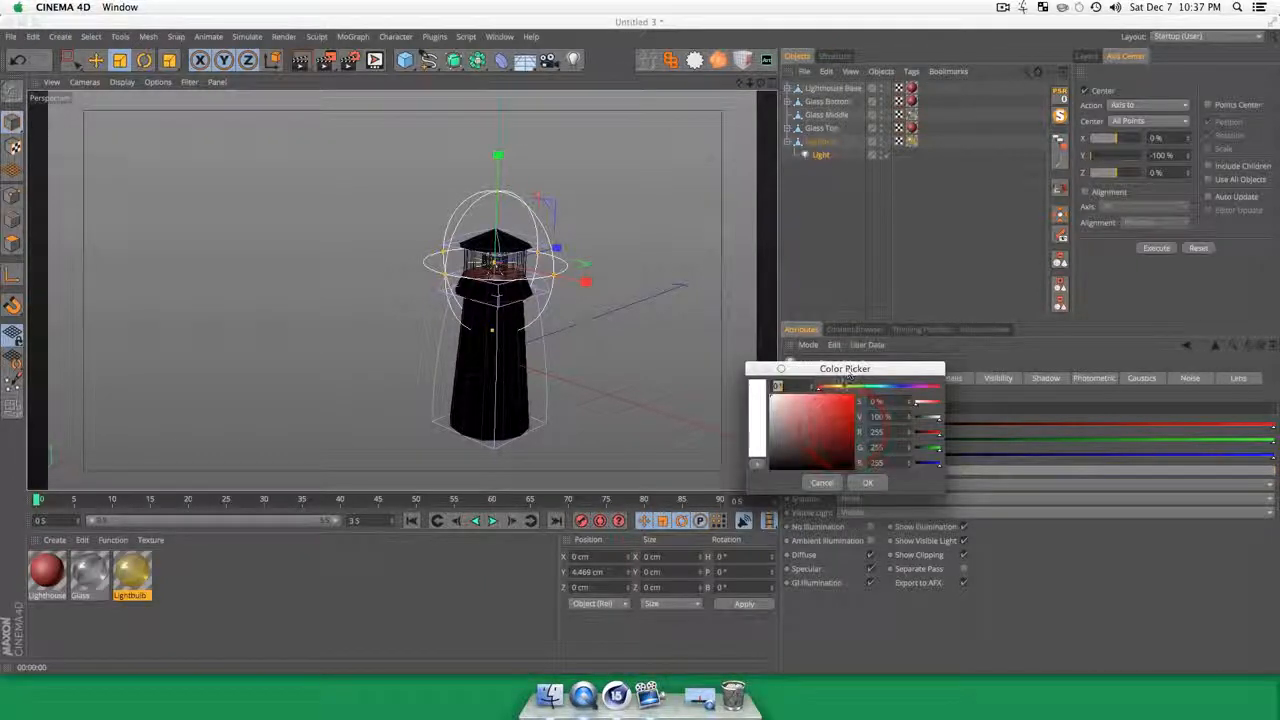
pyautogui.click(838, 387)
pyautogui.click(834, 398)
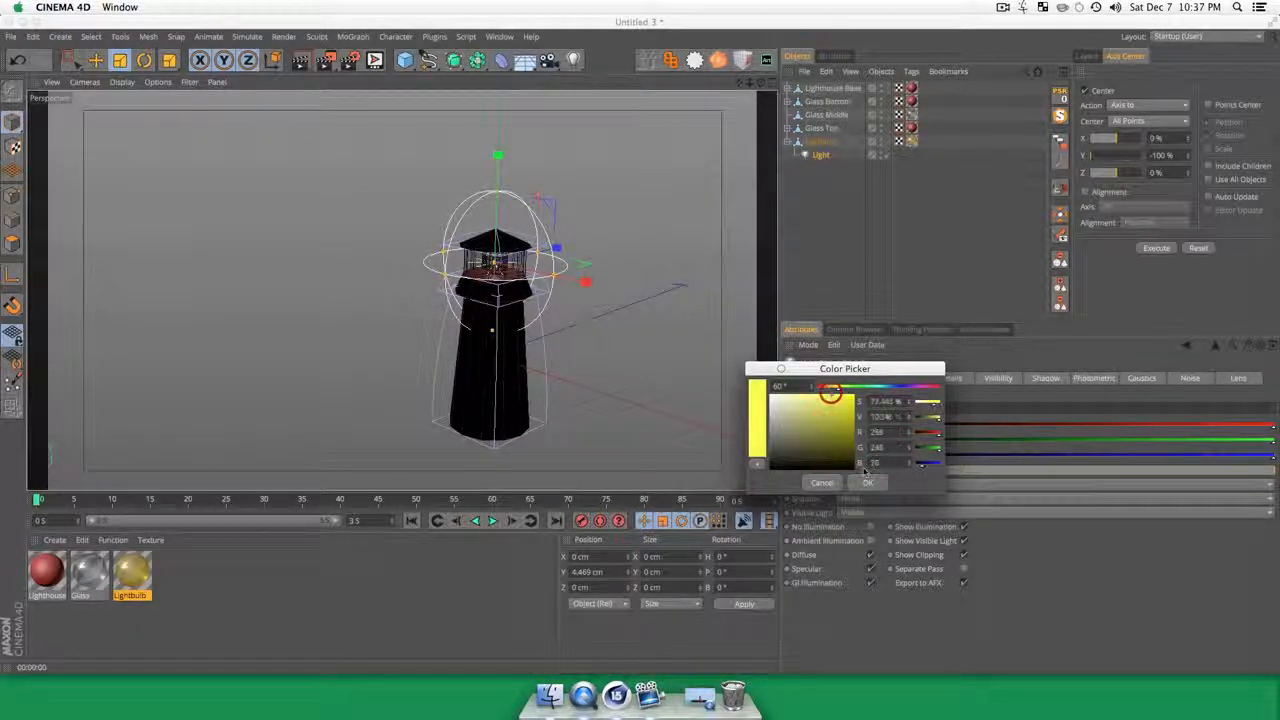
pyautogui.click(867, 481)
pyautogui.press('super+r')
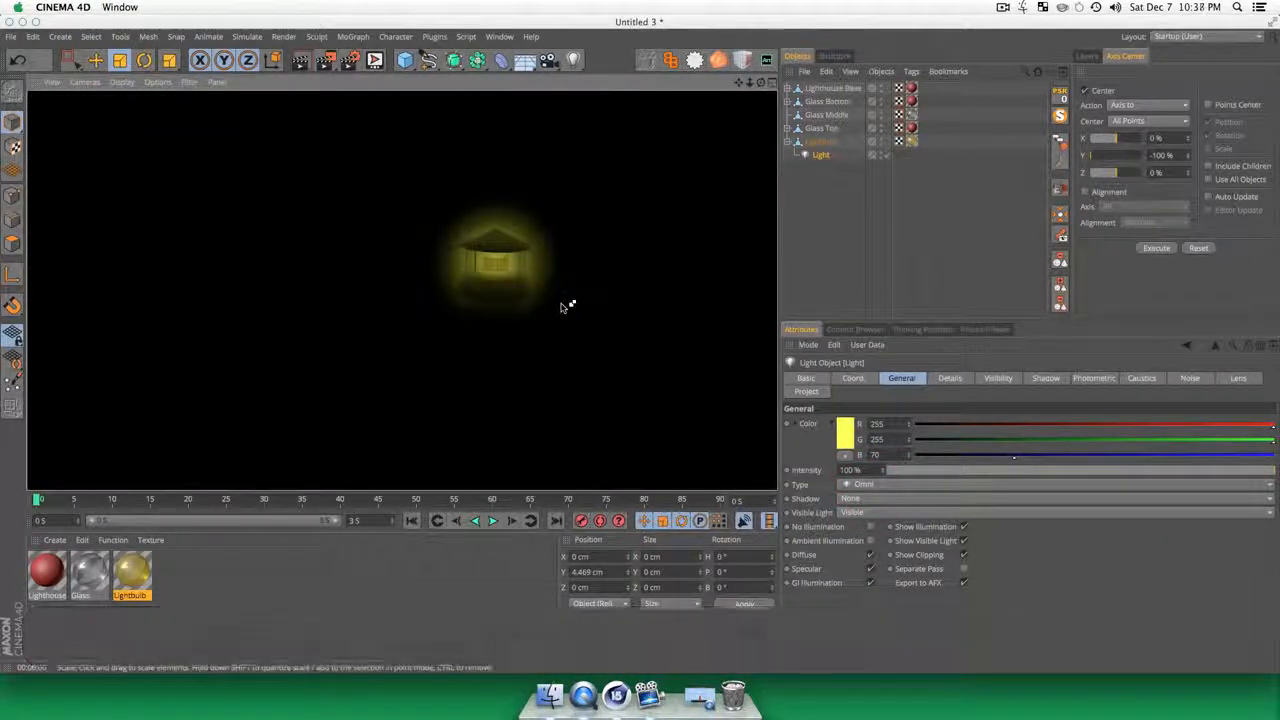
# Step: Set the light's shadow type to Area, render a preview and reselect the light
pyautogui.click(825, 240)
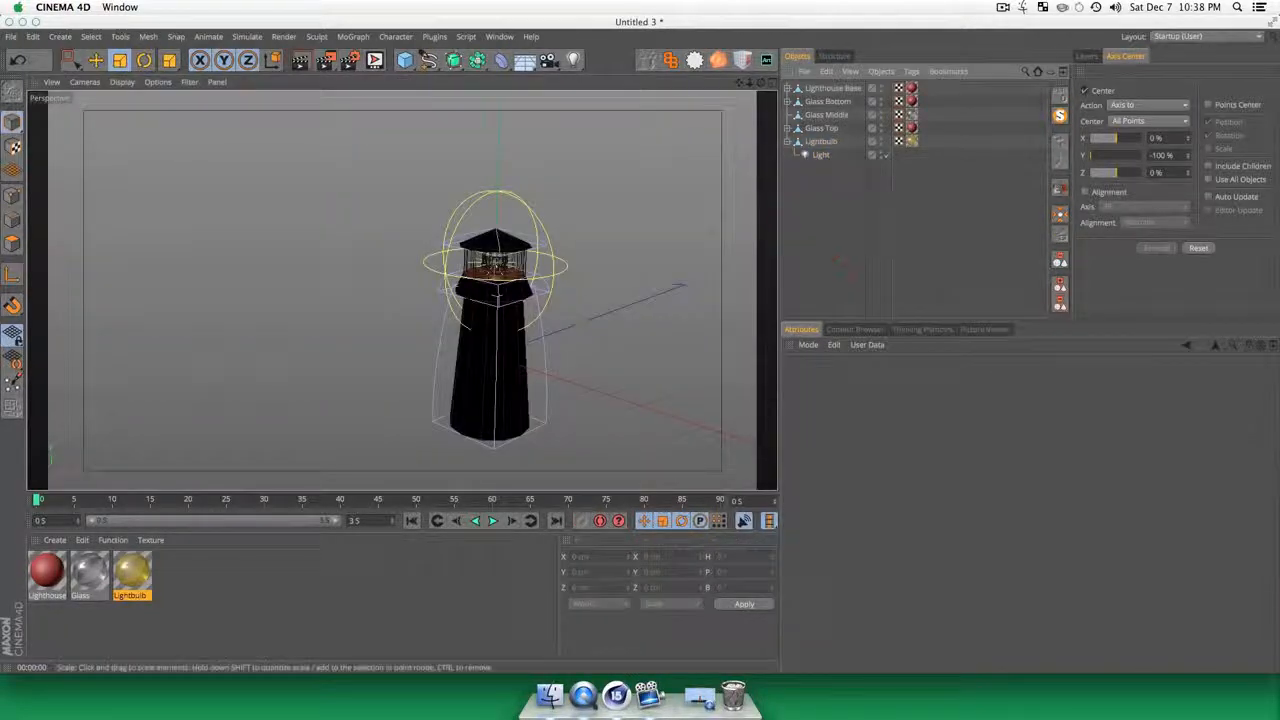
pyautogui.click(820, 155)
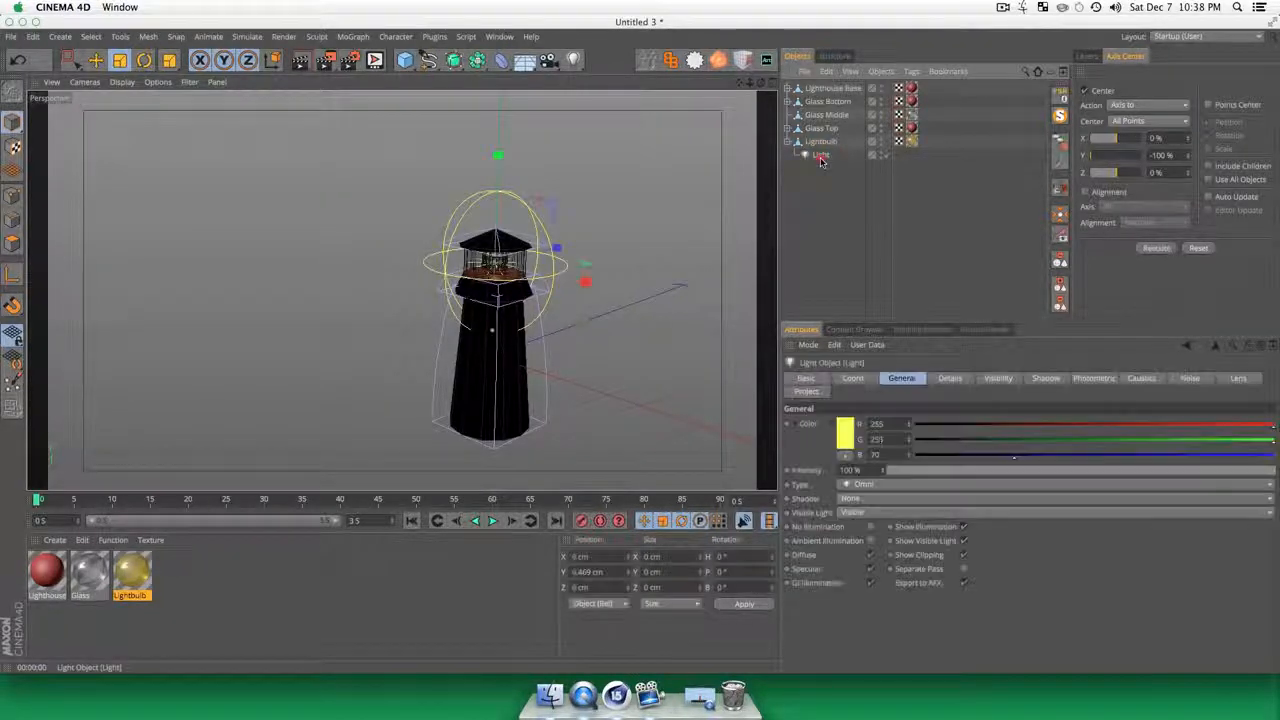
pyautogui.click(855, 498)
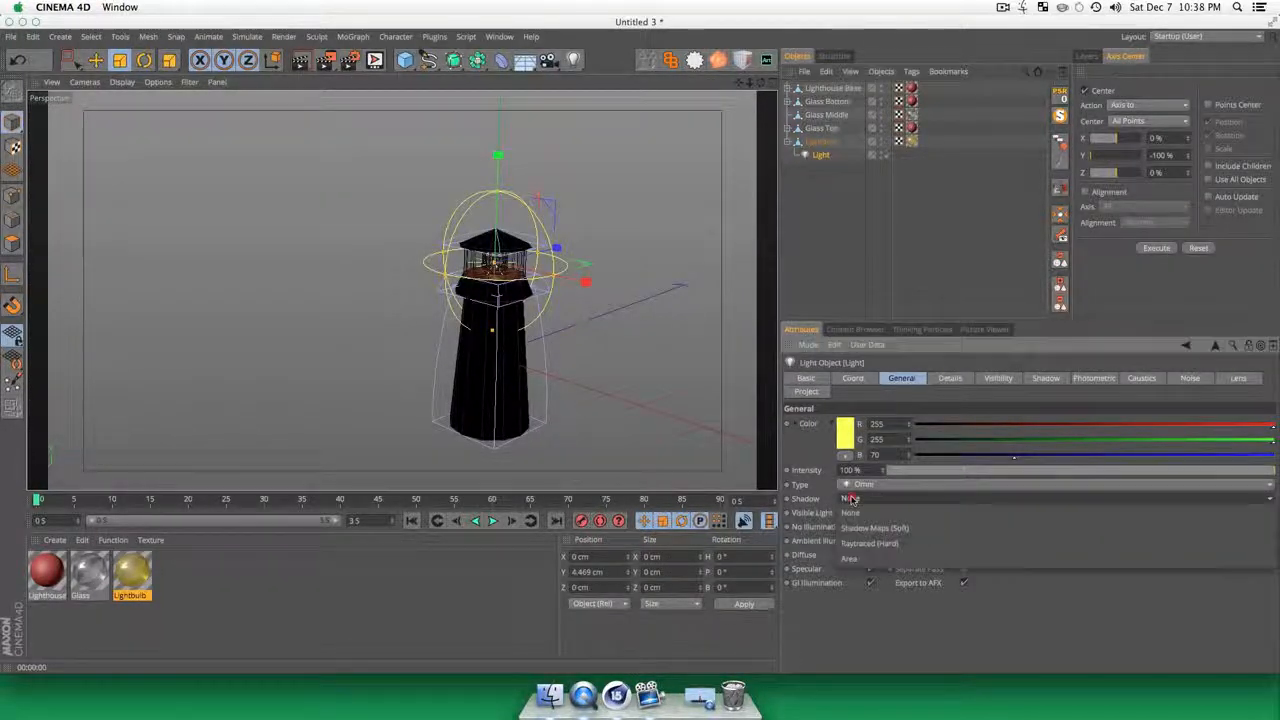
pyautogui.click(851, 562)
pyautogui.press('super+r')
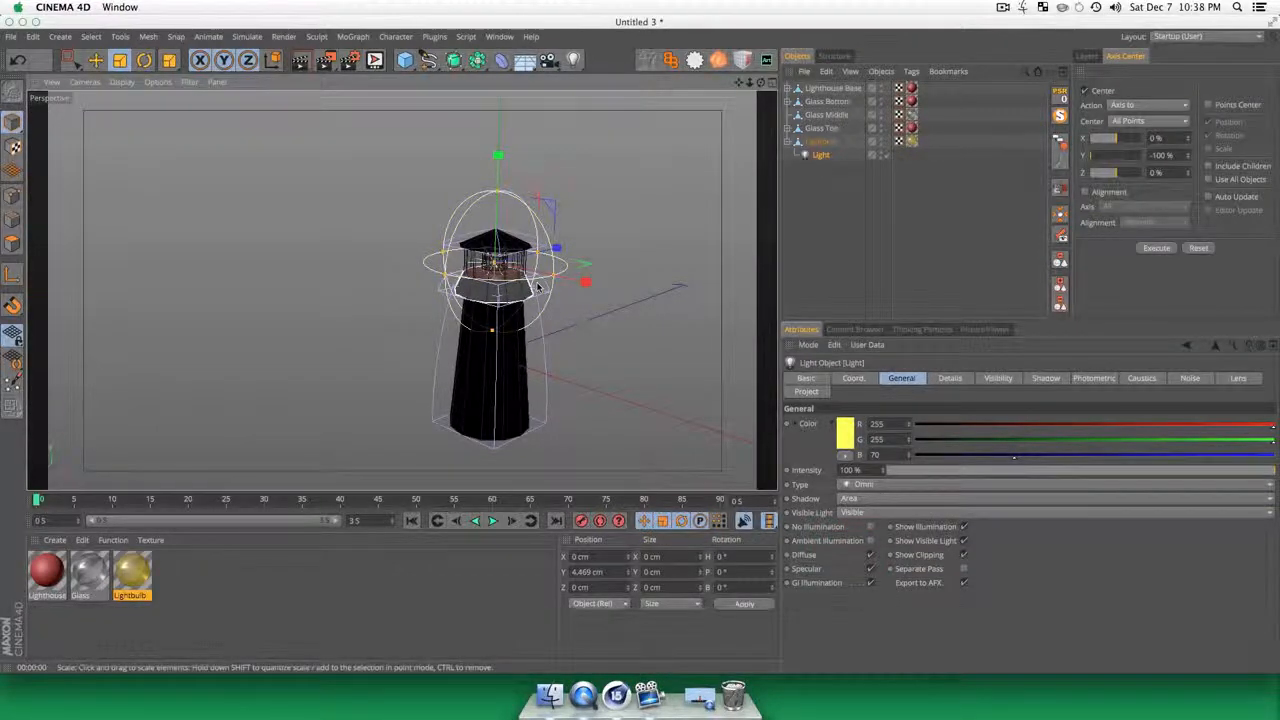
pyautogui.press('super+r')
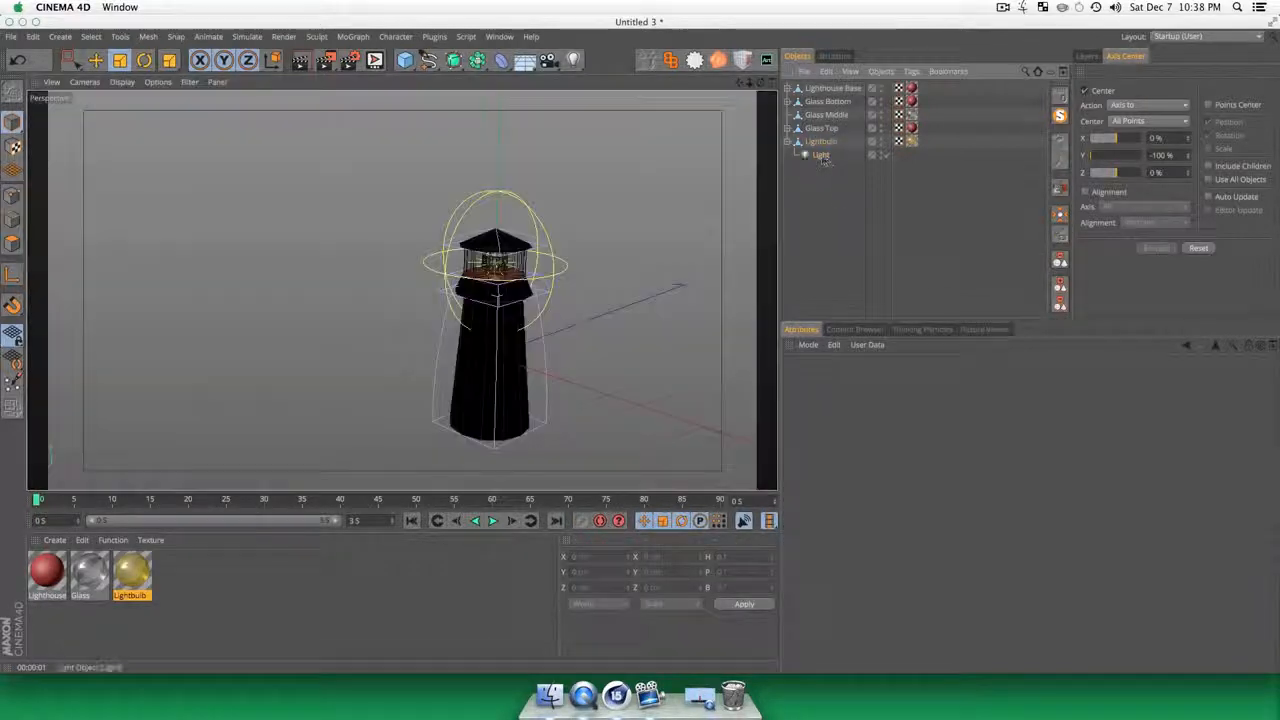
pyautogui.click(824, 152)
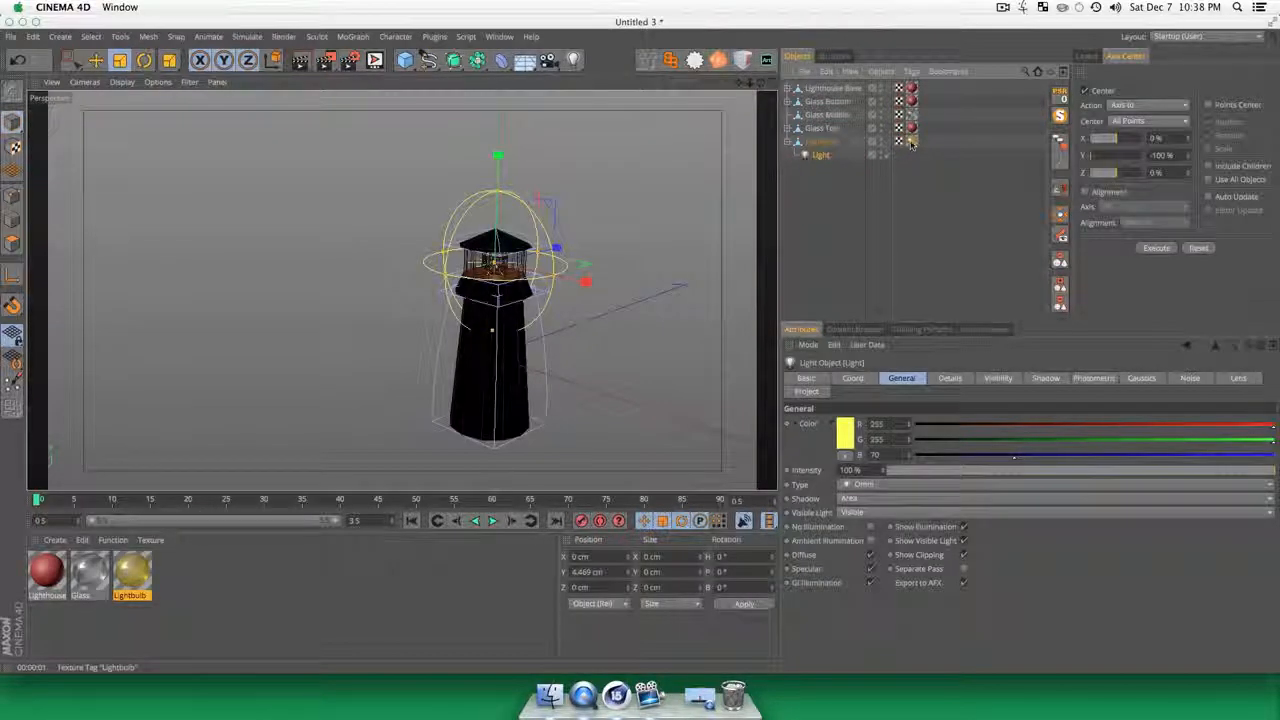
# Step: Set the light's Visible Light option to Volumetric and its intensity to 227 %, rendering a preview after each change
pyautogui.click(857, 512)
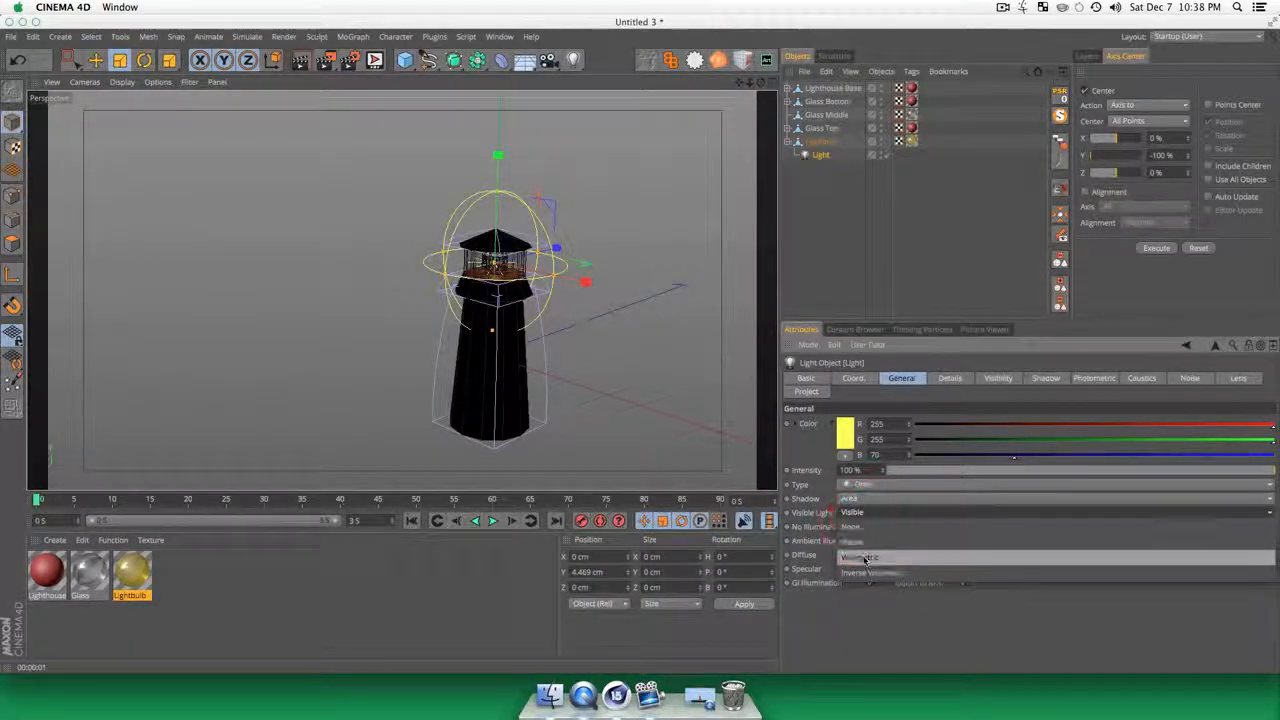
pyautogui.click(857, 541)
pyautogui.press('super+r')
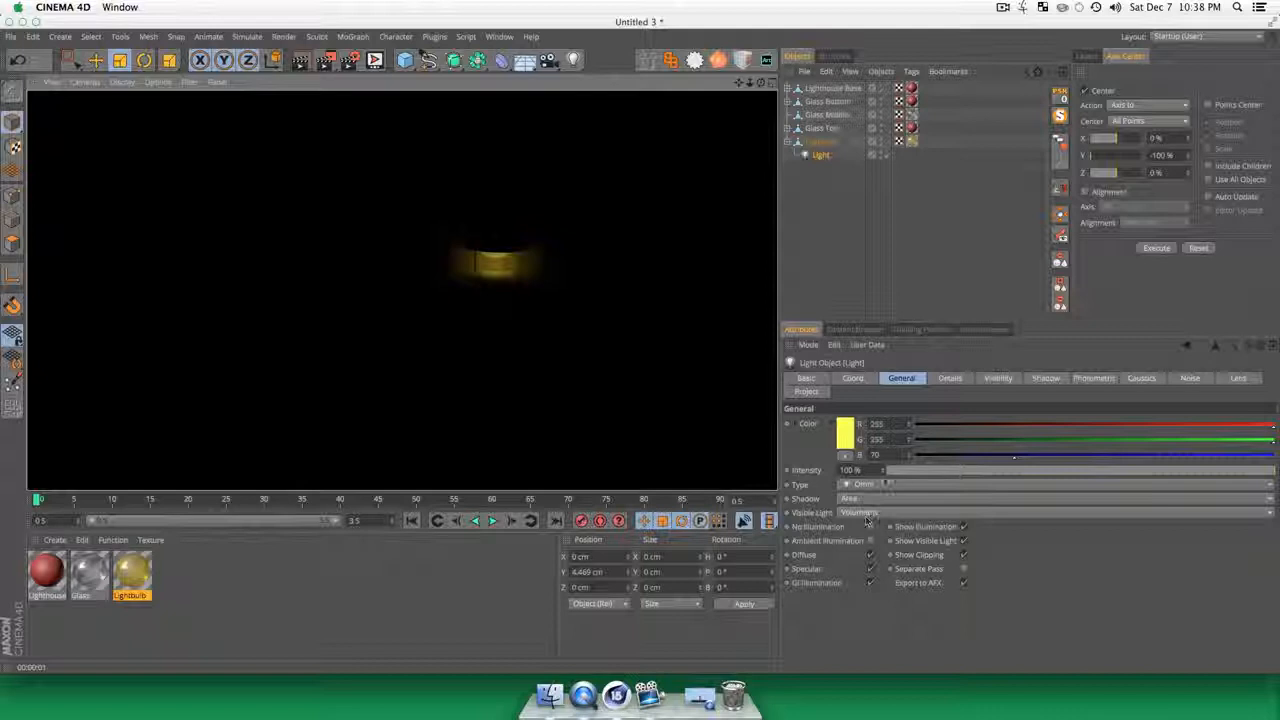
pyautogui.moveTo(883, 470); pyautogui.dragTo(883, 430)
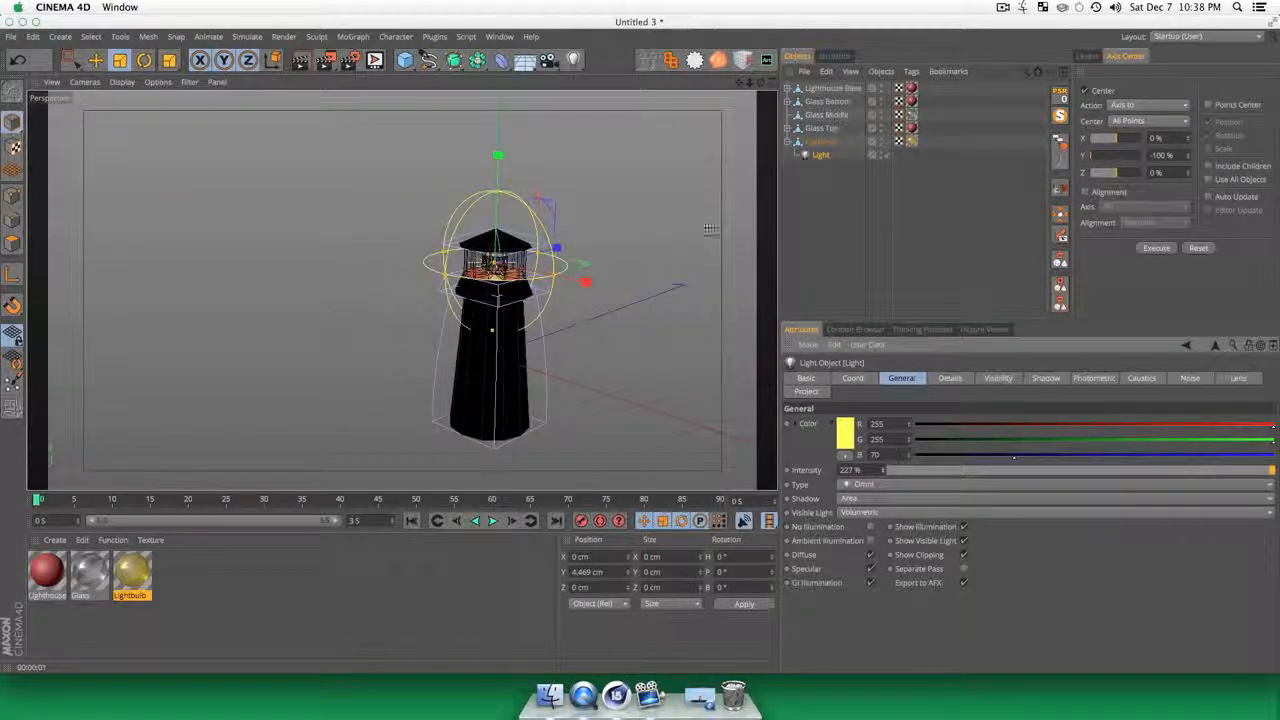
pyautogui.press('super+r')
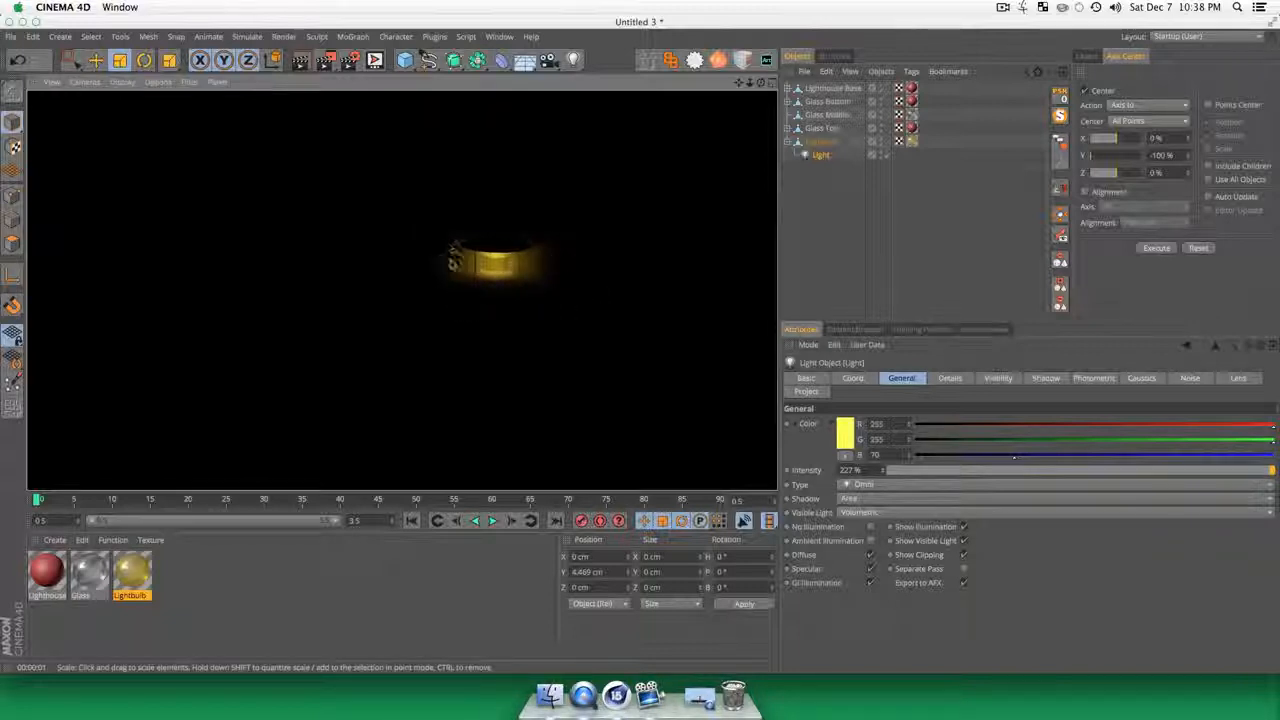
# Step: Scale the light's visible range up to a larger sphere around the lantern and render a preview from a closer angle
pyautogui.click(820, 155)
pyautogui.press('t')
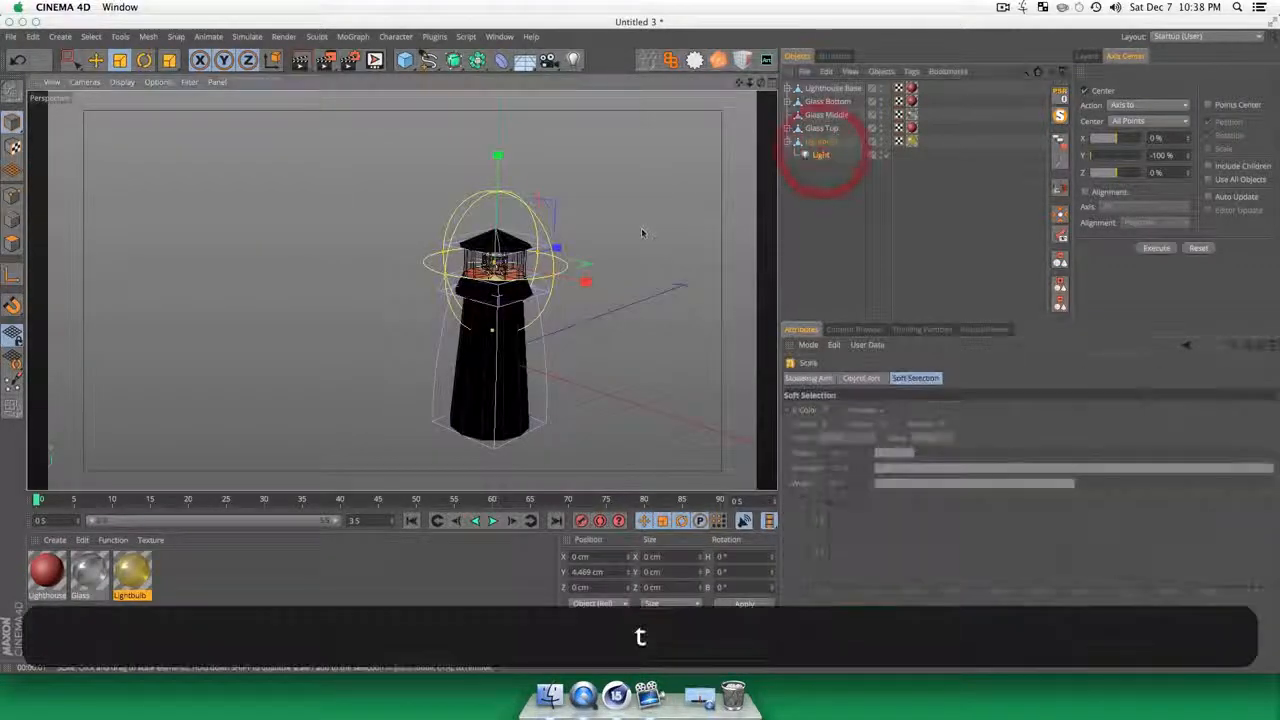
pyautogui.moveTo(643, 233); pyautogui.dragTo(774, 189)
pyautogui.click(838, 210)
pyautogui.press('3')
pyautogui.moveTo(490, 335); pyautogui.dragTo(472, 310)
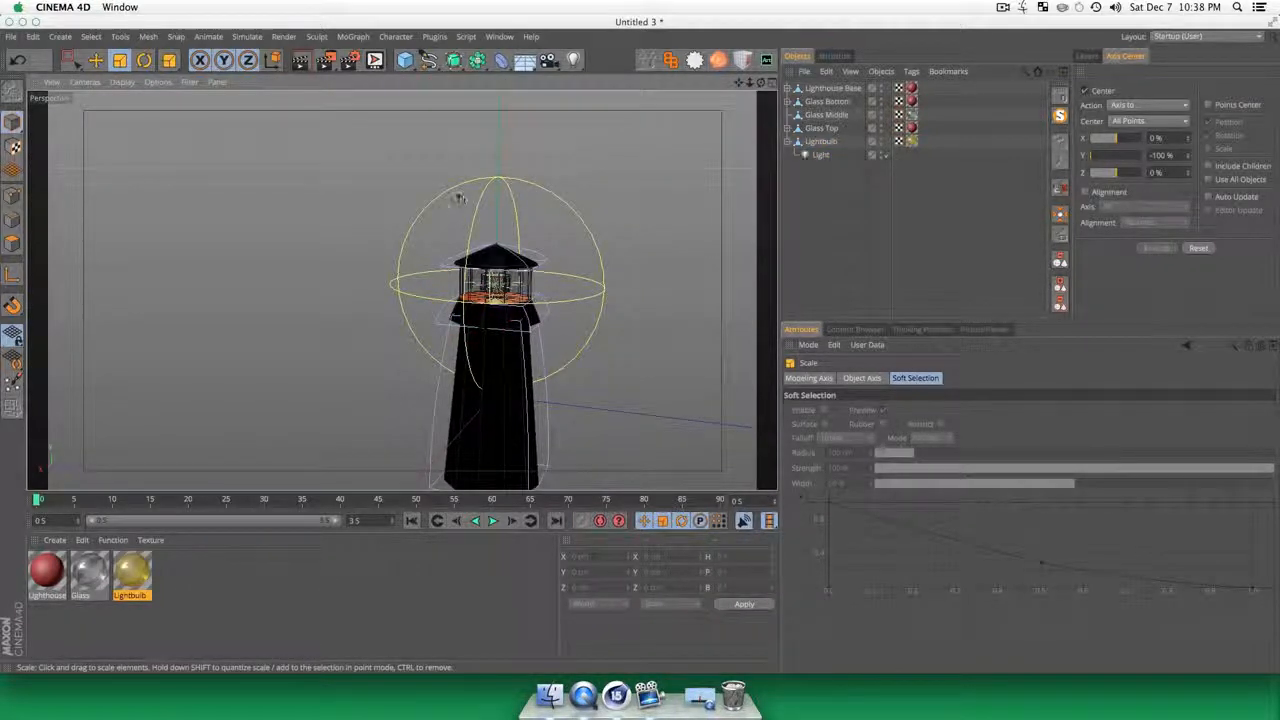
pyautogui.press('t')
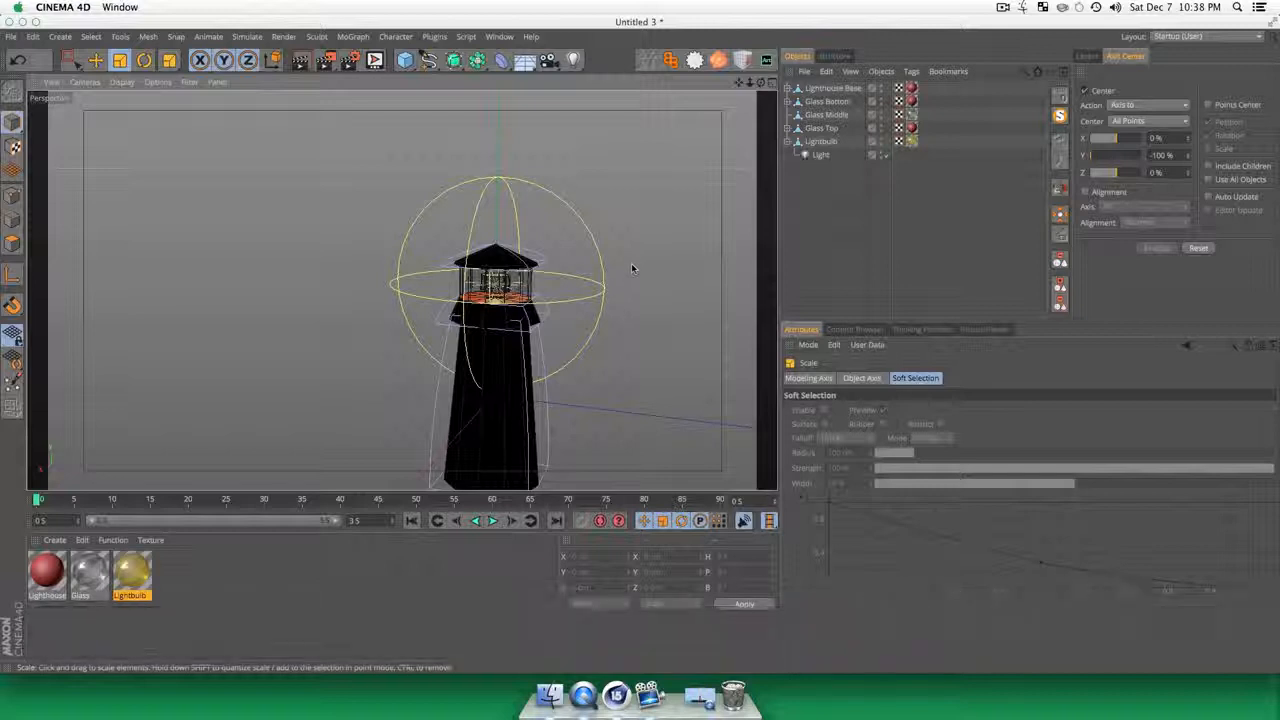
pyautogui.press('super+r')
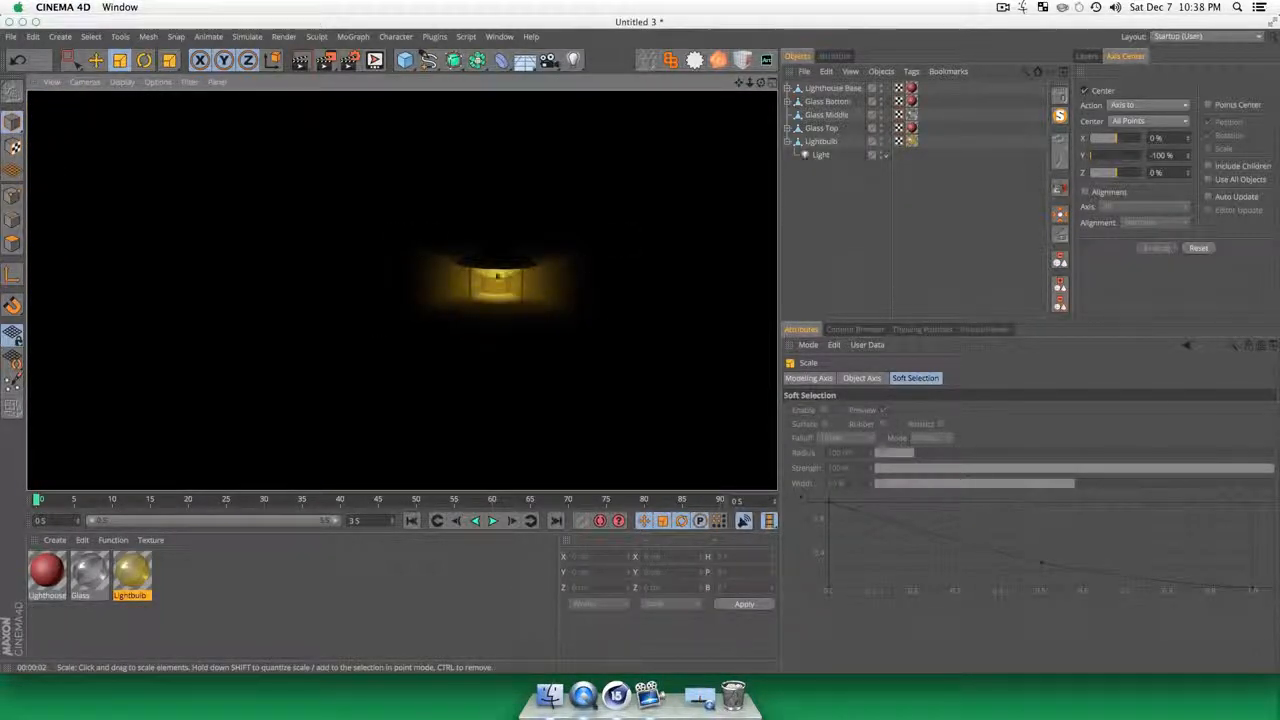
# Step: In the Lightbulb material, set the color brightness to 5 % and the reflection brightness to 54 %
pyautogui.click(859, 209)
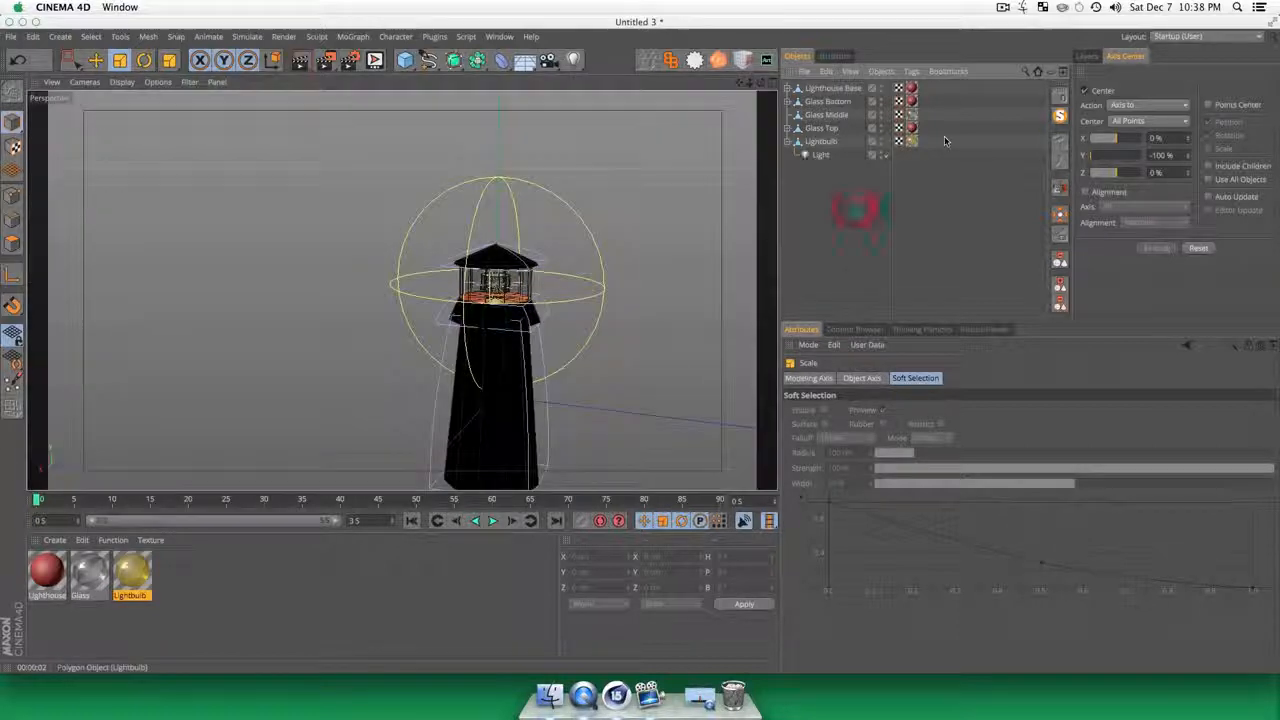
pyautogui.doubleClick(130, 578)
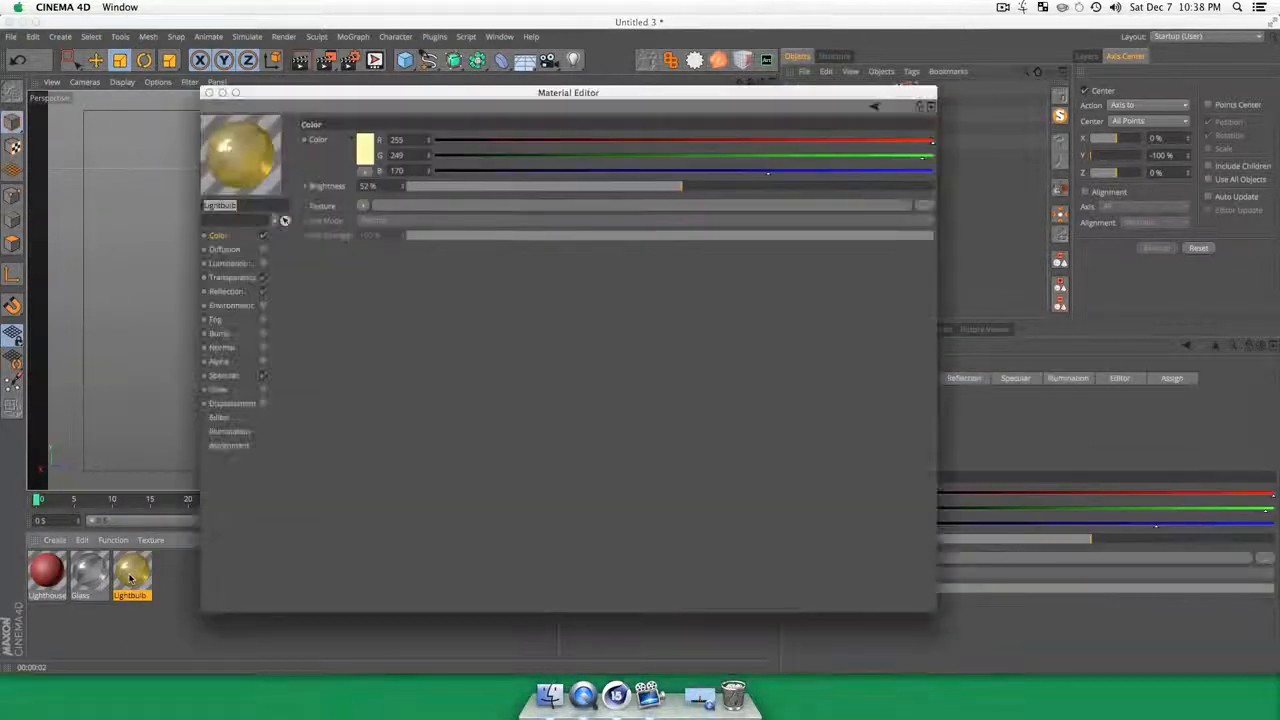
pyautogui.moveTo(407, 103); pyautogui.dragTo(896, 160)
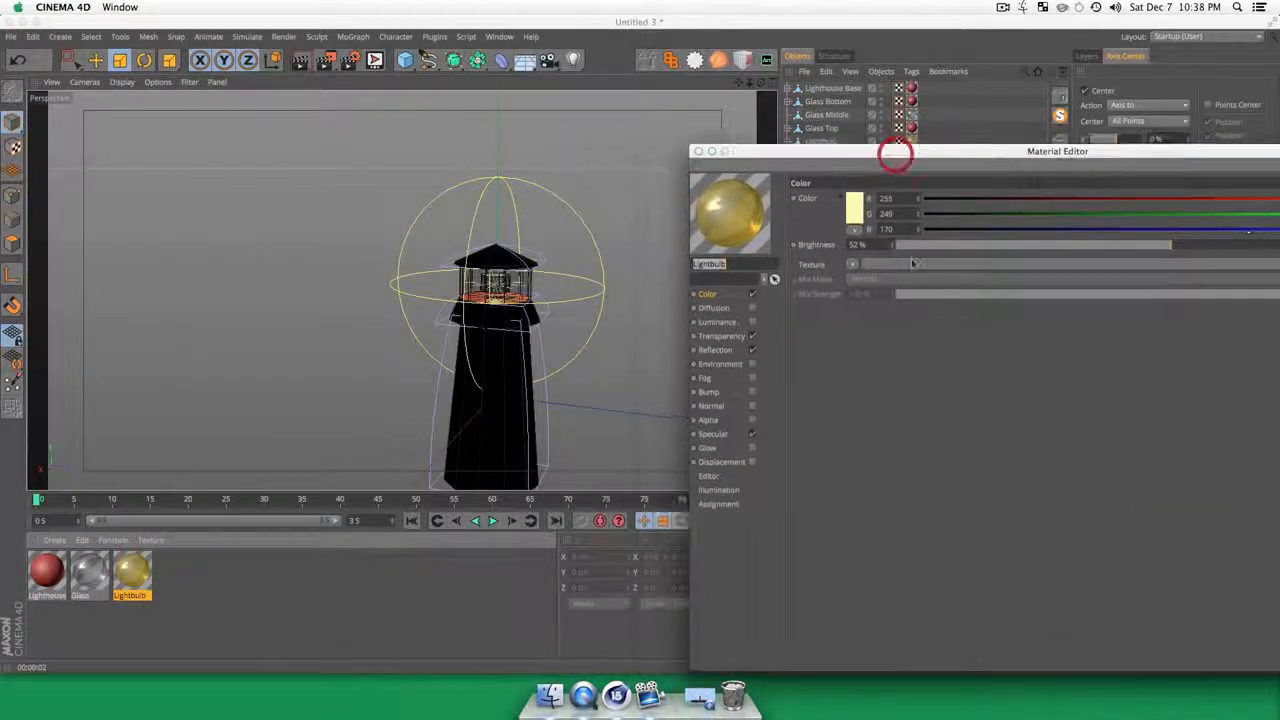
pyautogui.click(918, 248)
pyautogui.click(920, 247)
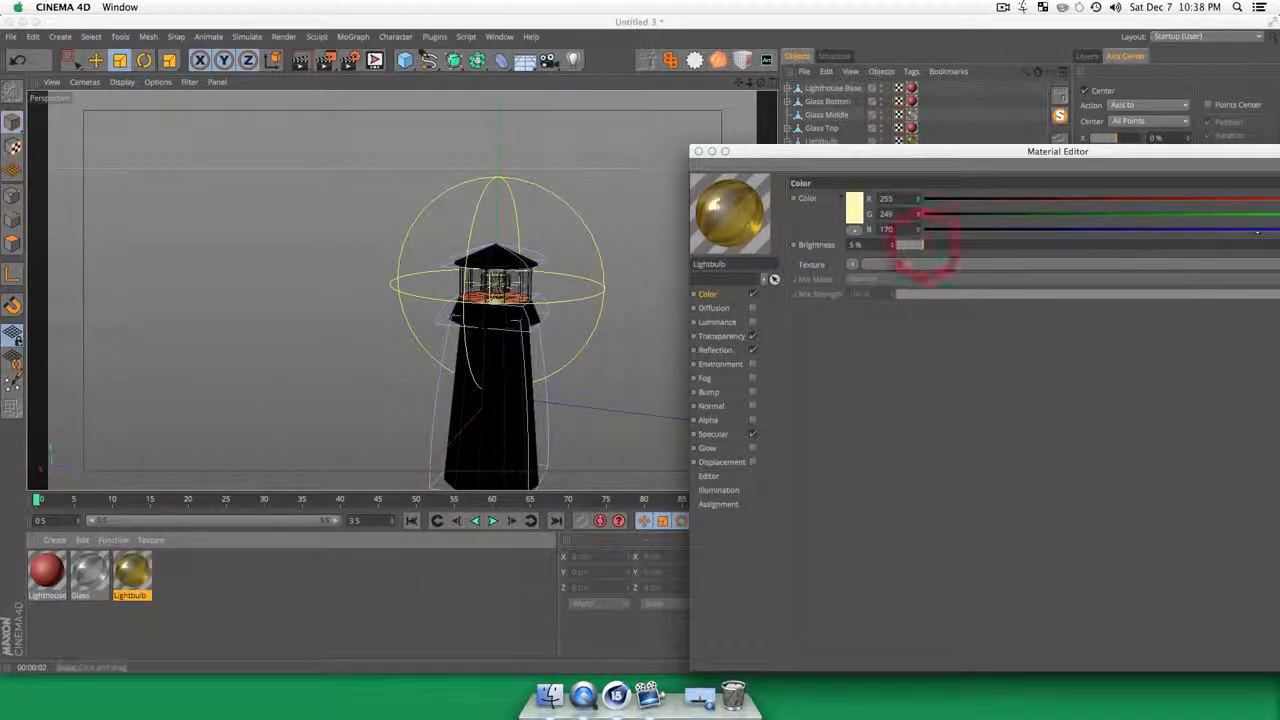
pyautogui.click(714, 350)
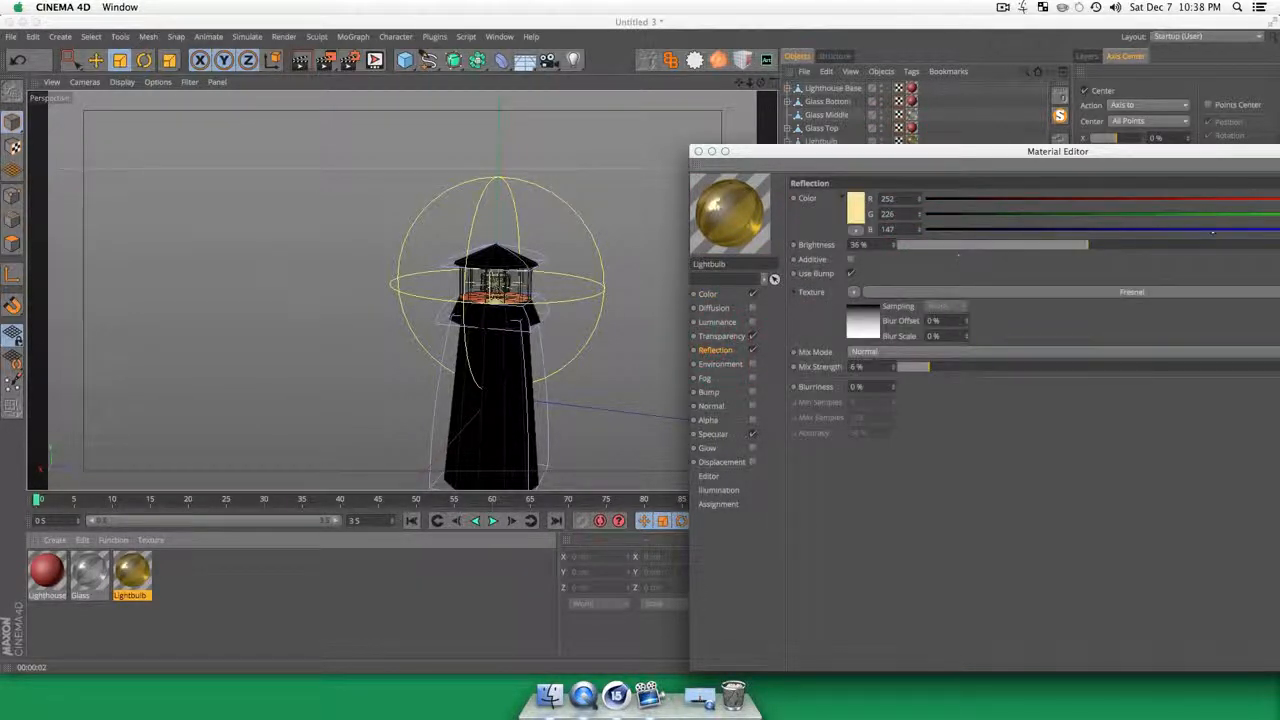
pyautogui.moveTo(1136, 241); pyautogui.dragTo(1182, 244)
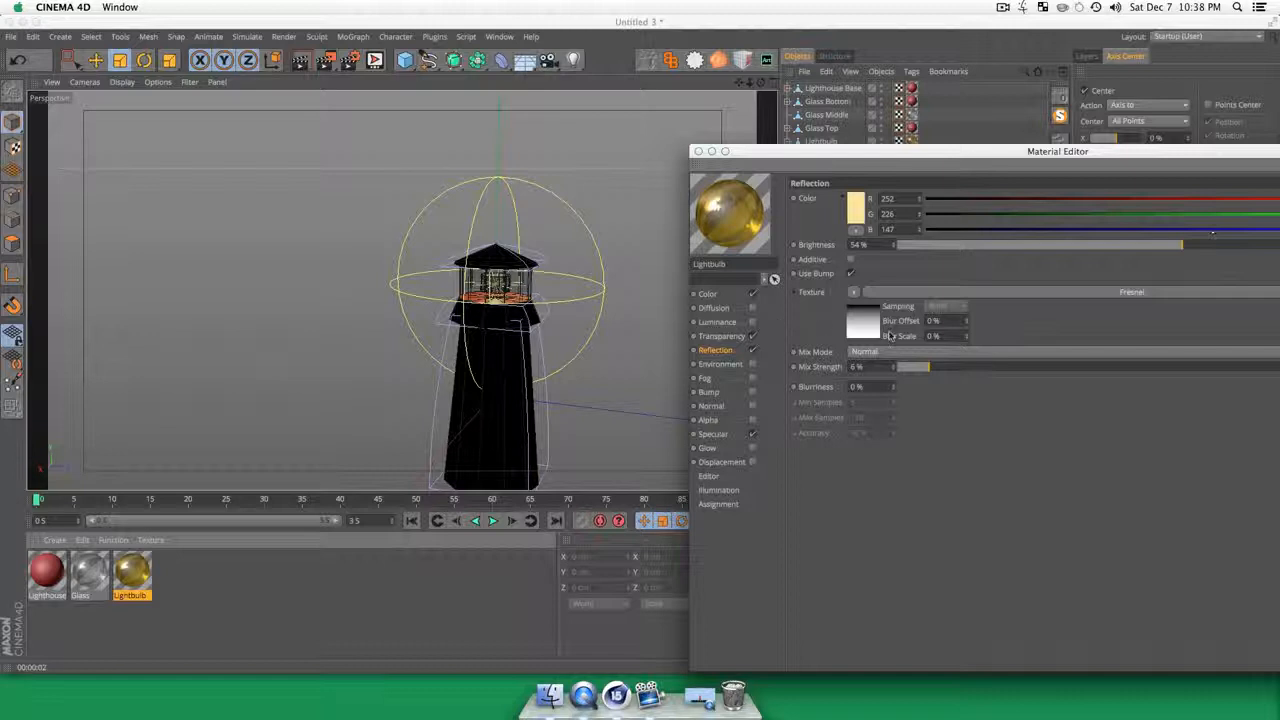
# Step: Set the Lightbulb material's transparency brightness to 96 %, render a preview and close the Material Editor
pyautogui.click(737, 337)
pyautogui.moveTo(1122, 151); pyautogui.dragTo(985, 125)
pyautogui.moveTo(1243, 219); pyautogui.dragTo(1279, 219)
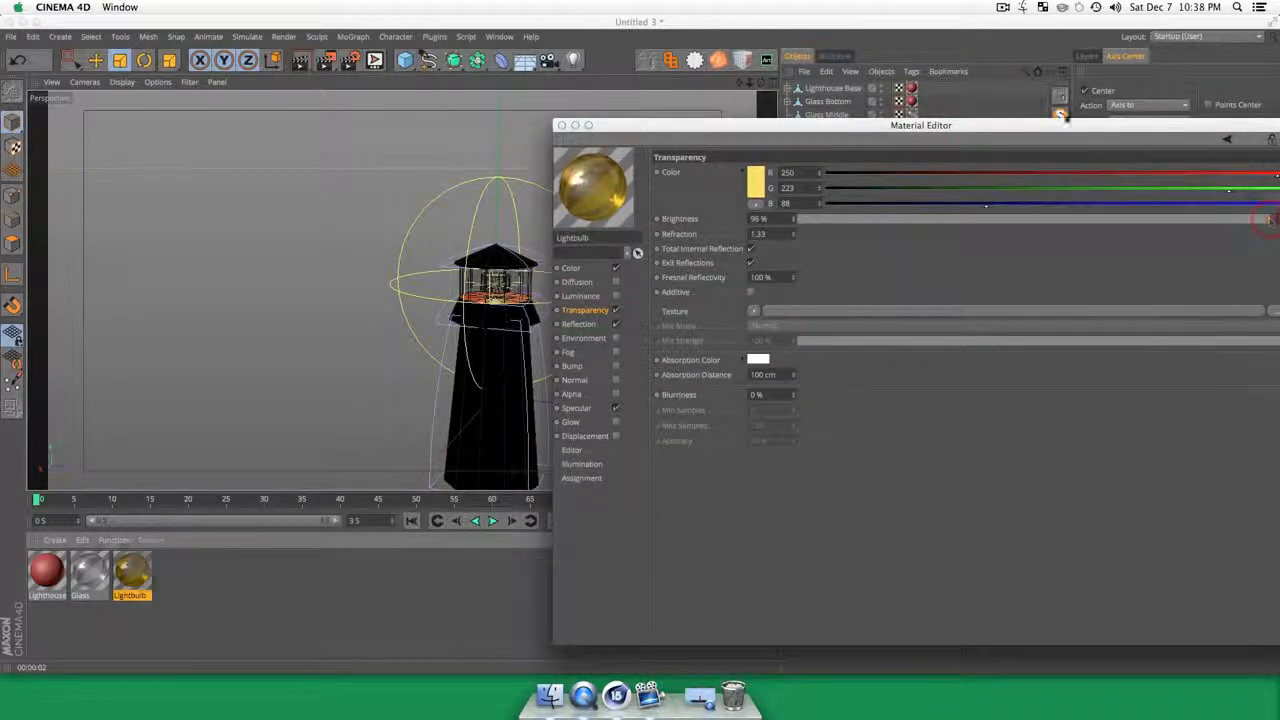
pyautogui.moveTo(1018, 130); pyautogui.dragTo(790, 98)
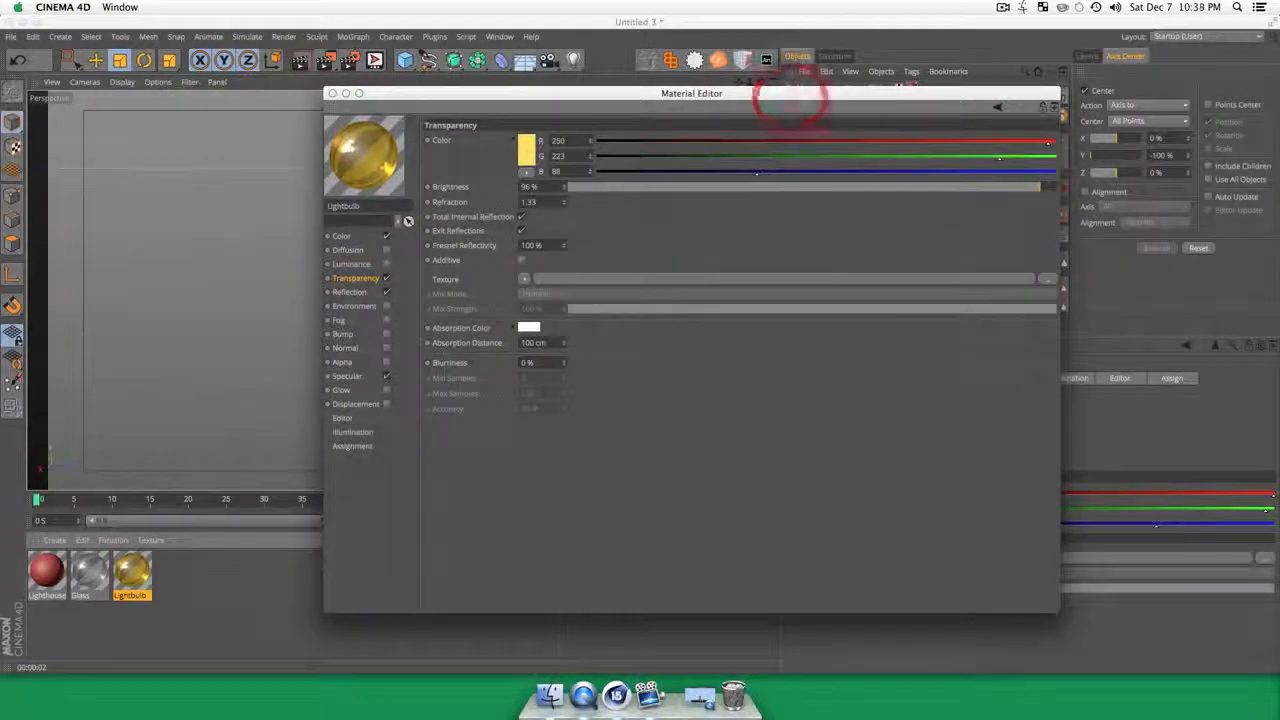
pyautogui.moveTo(519, 93); pyautogui.dragTo(748, 89)
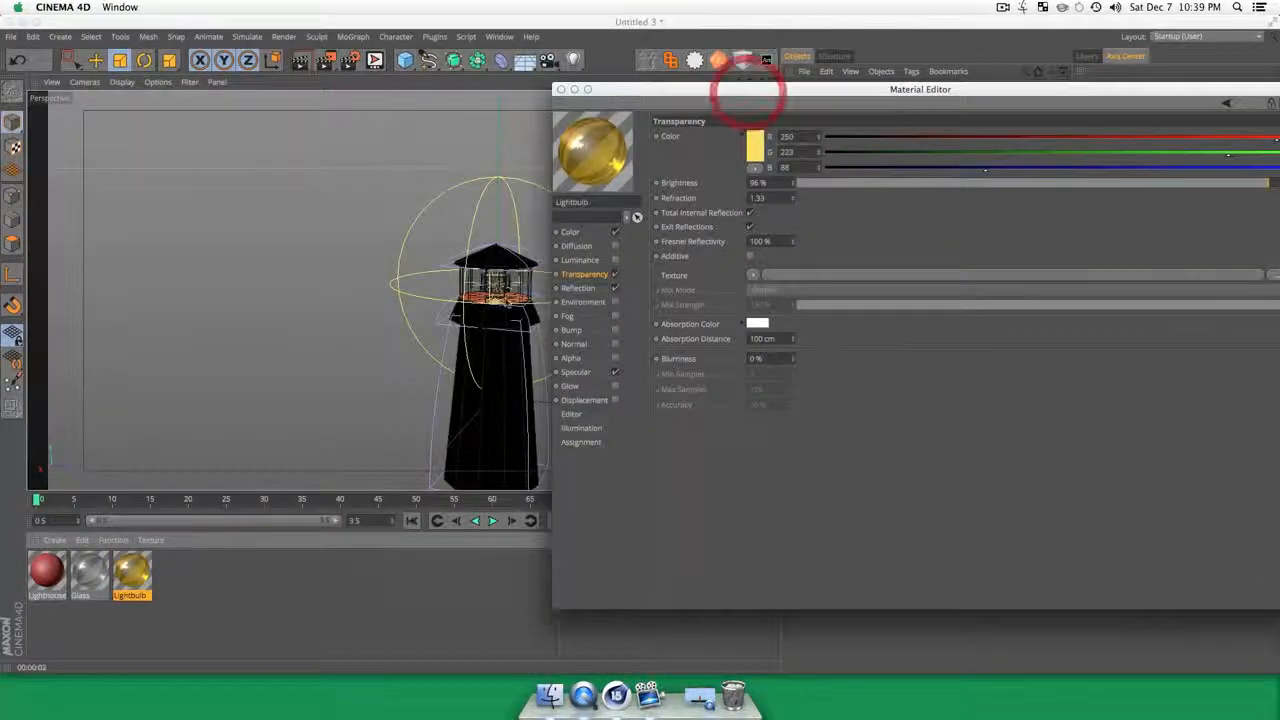
pyautogui.press('super+r')
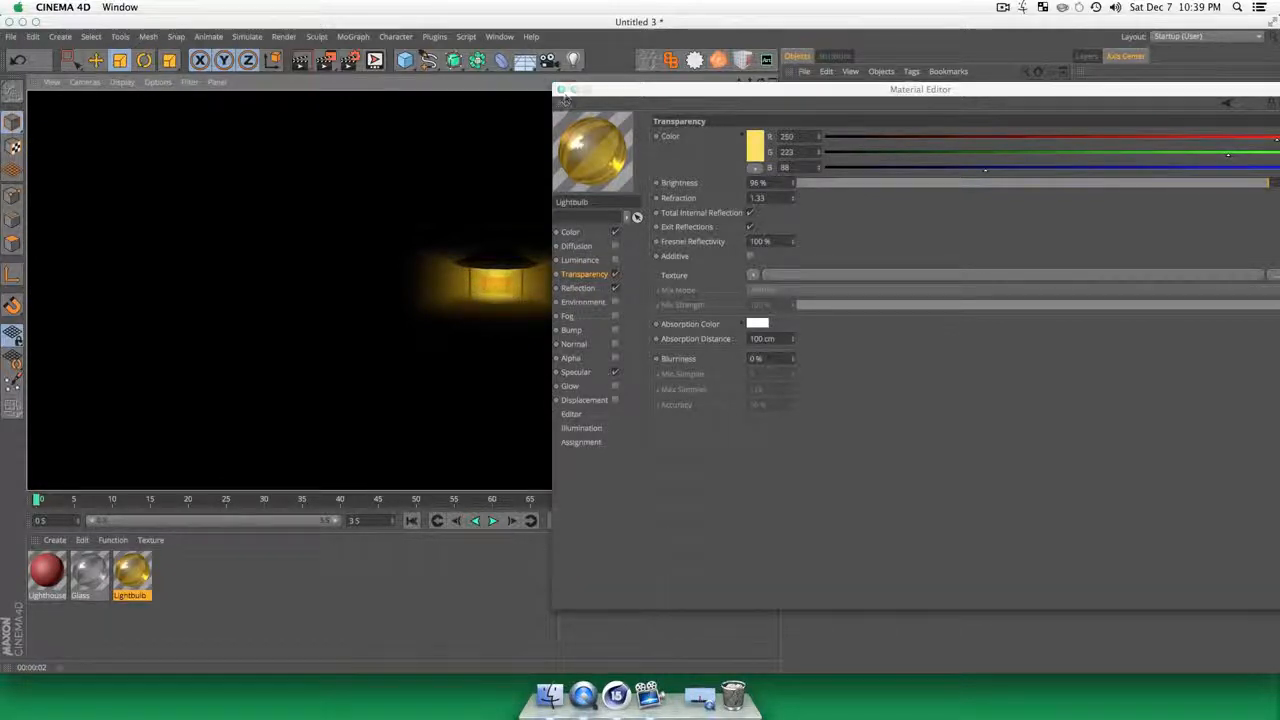
pyautogui.click(562, 90)
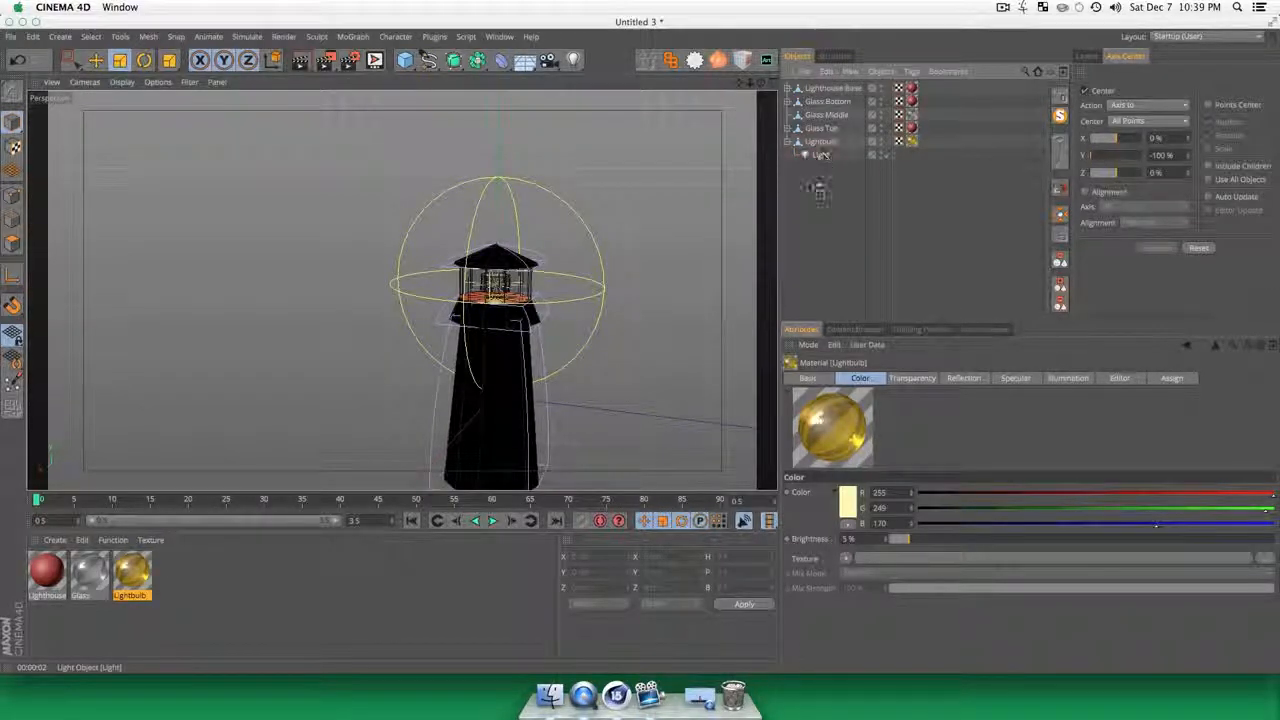
# Step: Move the light out of the Lightbulb object to the top level and set its project mode to Include
pyautogui.moveTo(822, 156); pyautogui.dragTo(822, 212)
pyautogui.click(829, 222)
pyautogui.click(813, 156)
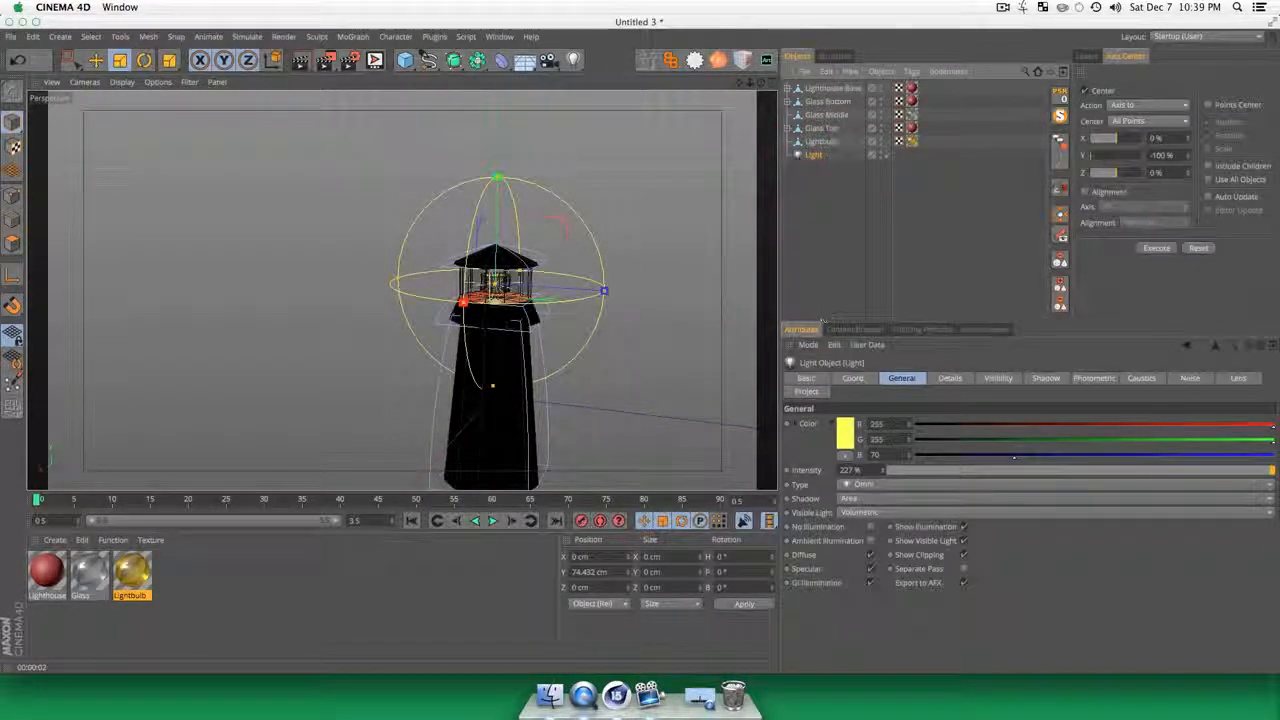
pyautogui.click(806, 392)
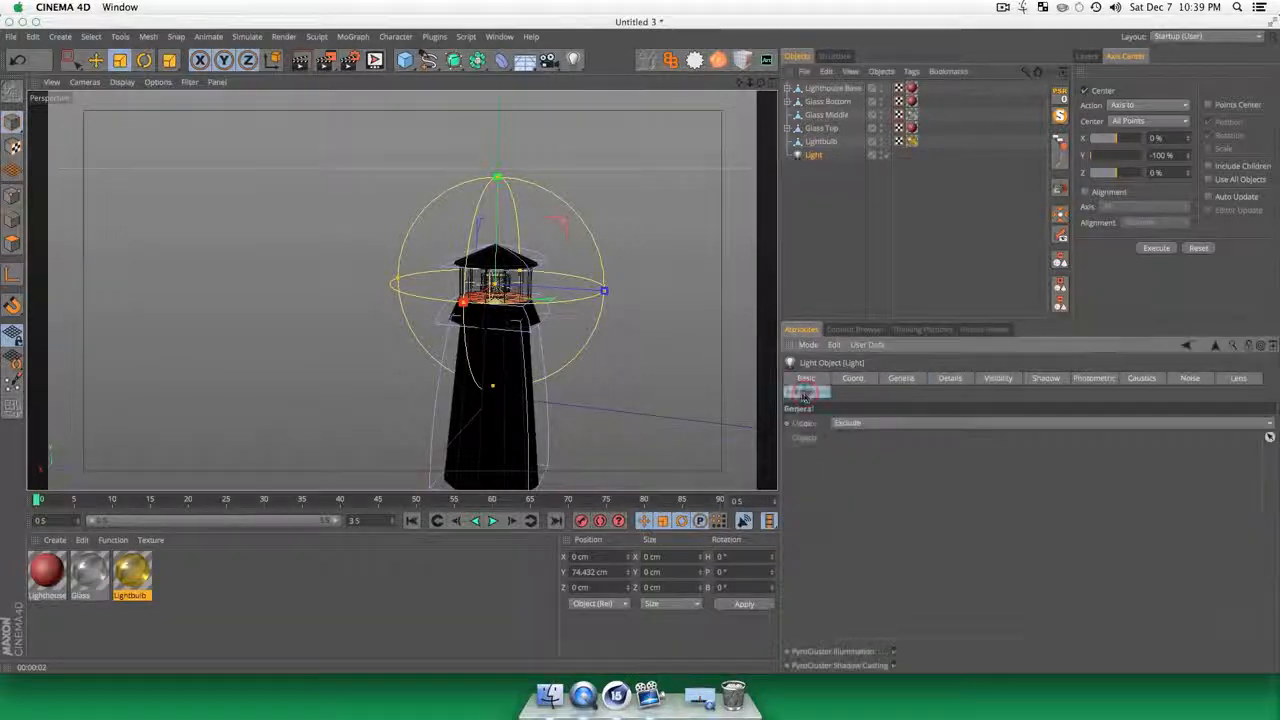
pyautogui.click(840, 424)
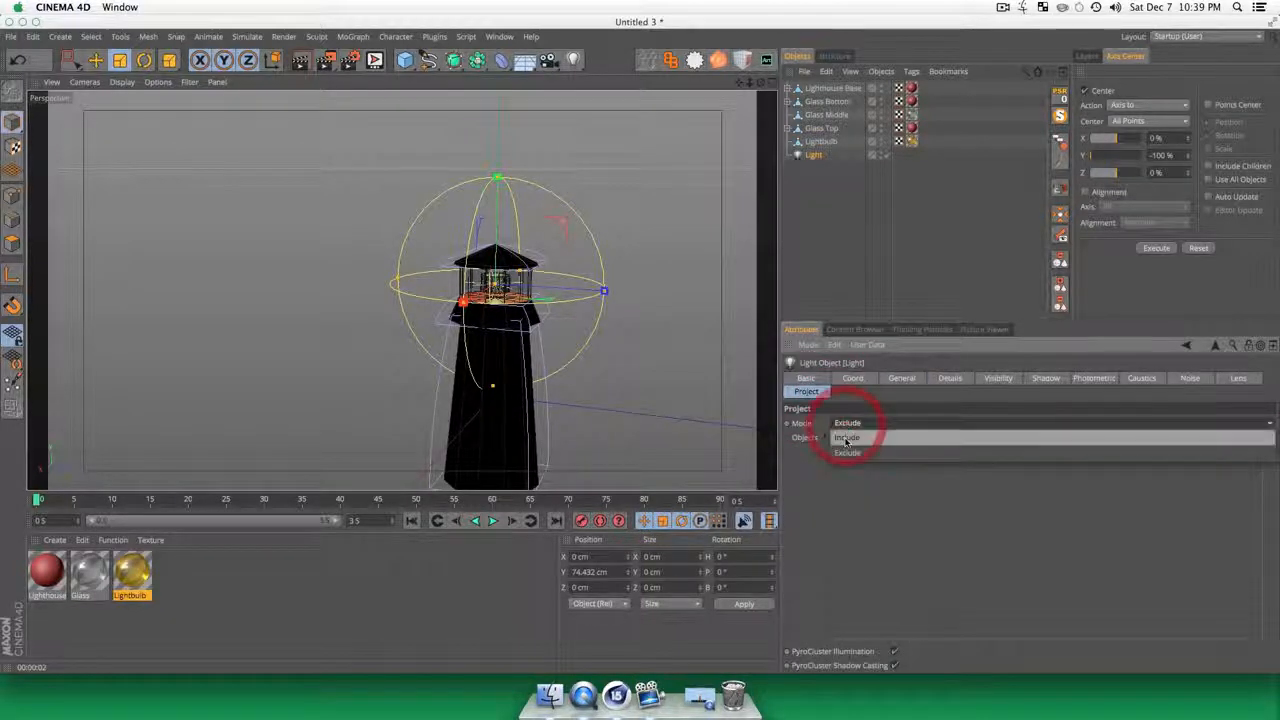
pyautogui.click(846, 421)
# Step: Group the five lighthouse objects, from Lighthouse Base to Lightbulb, under a null and name it Lighthouse
pyautogui.click(857, 191)
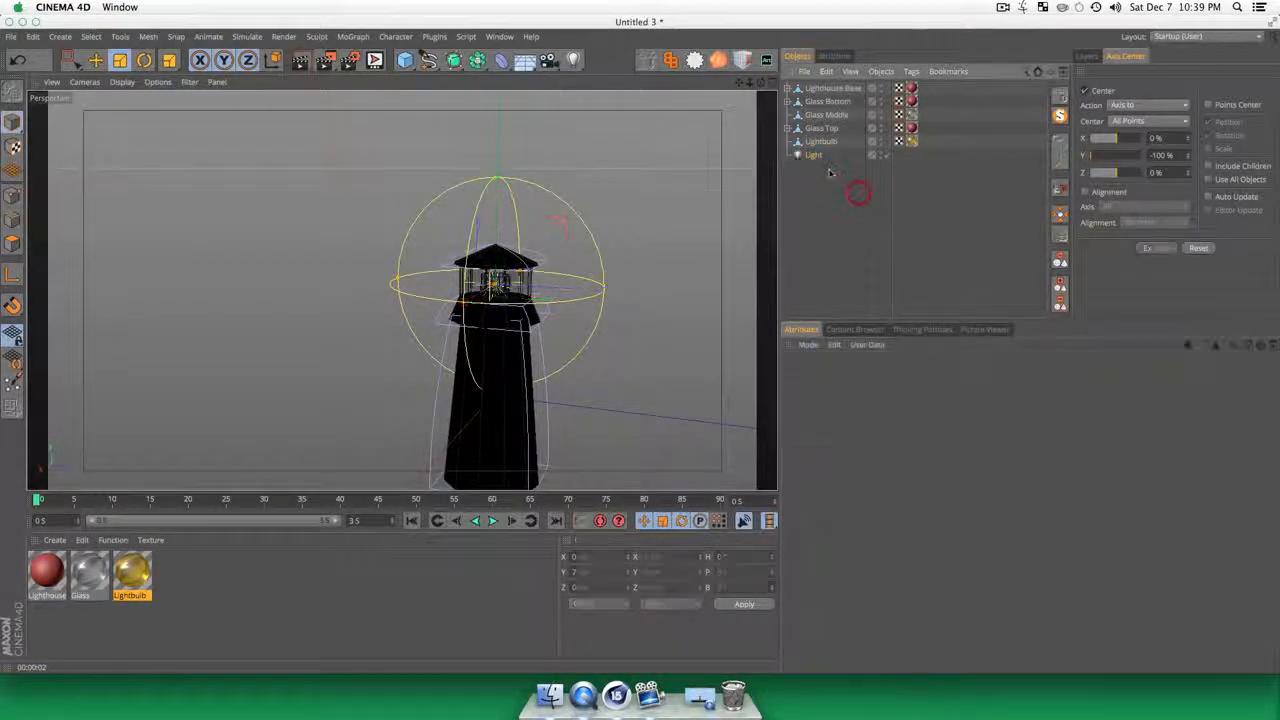
pyautogui.click(820, 141)
pyautogui.keyDown('shift'); pyautogui.click(828, 88); pyautogui.keyUp('shift')
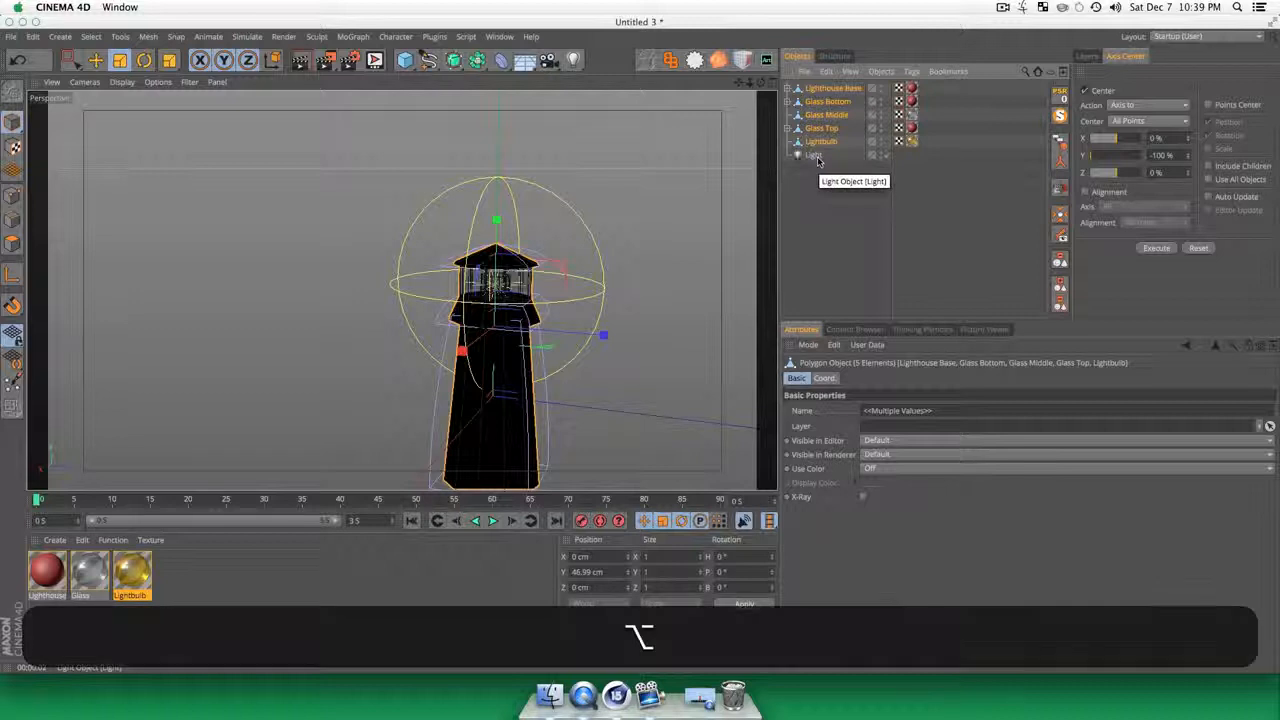
pyautogui.hotkey('alt', 'g')
pyautogui.doubleClick(813, 90)
pyautogui.write('L')
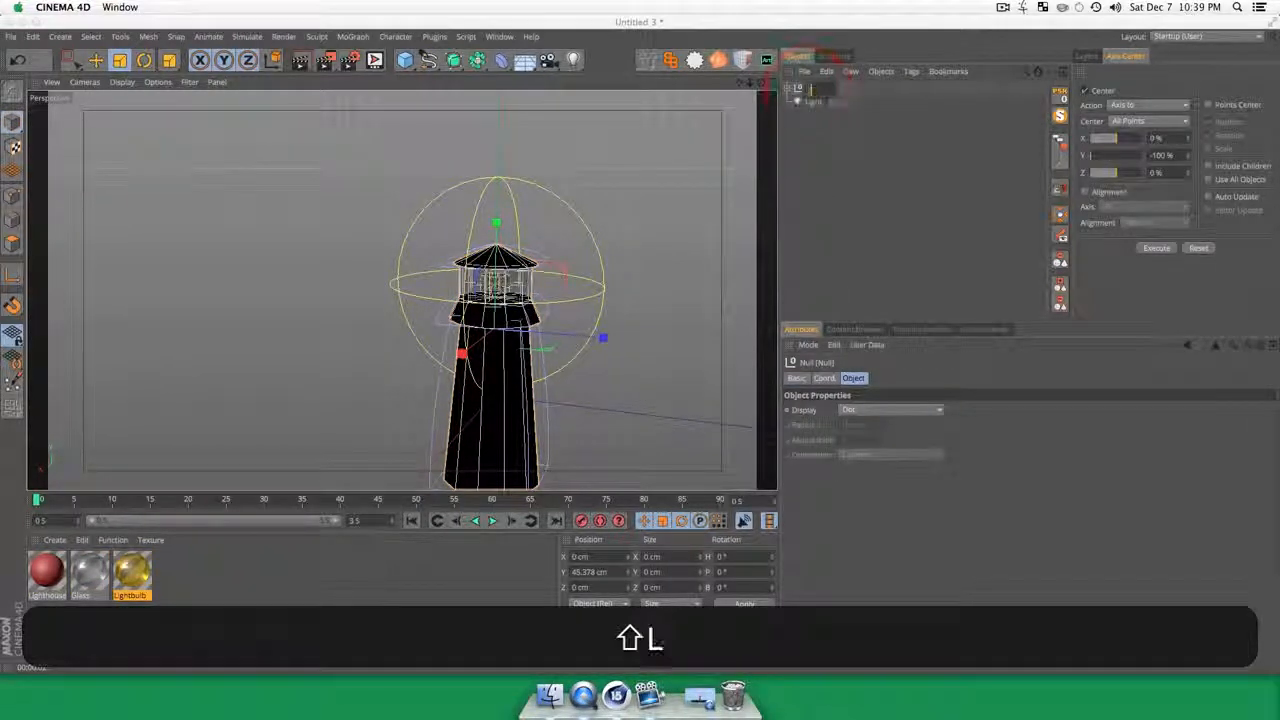
pyautogui.write('ighthouse')
pyautogui.press('Return')
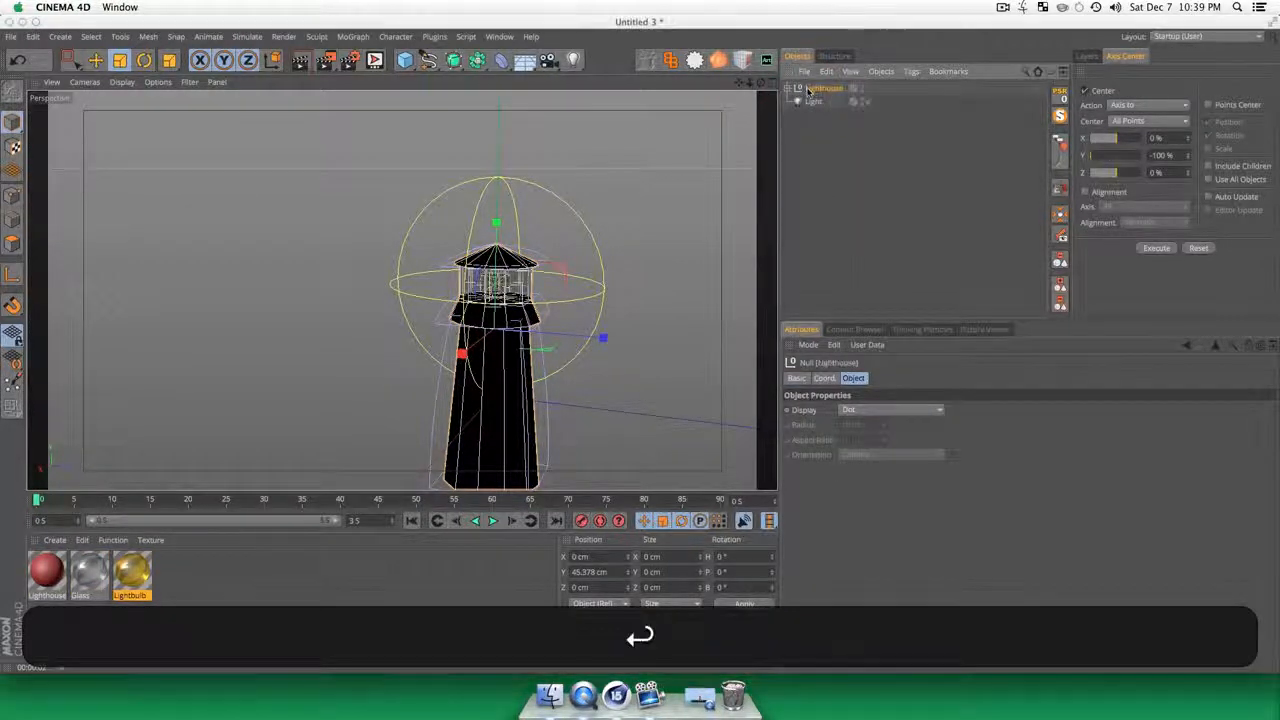
# Step: Add the light itself to its project Include objects list and clear the selection
pyautogui.click(813, 101)
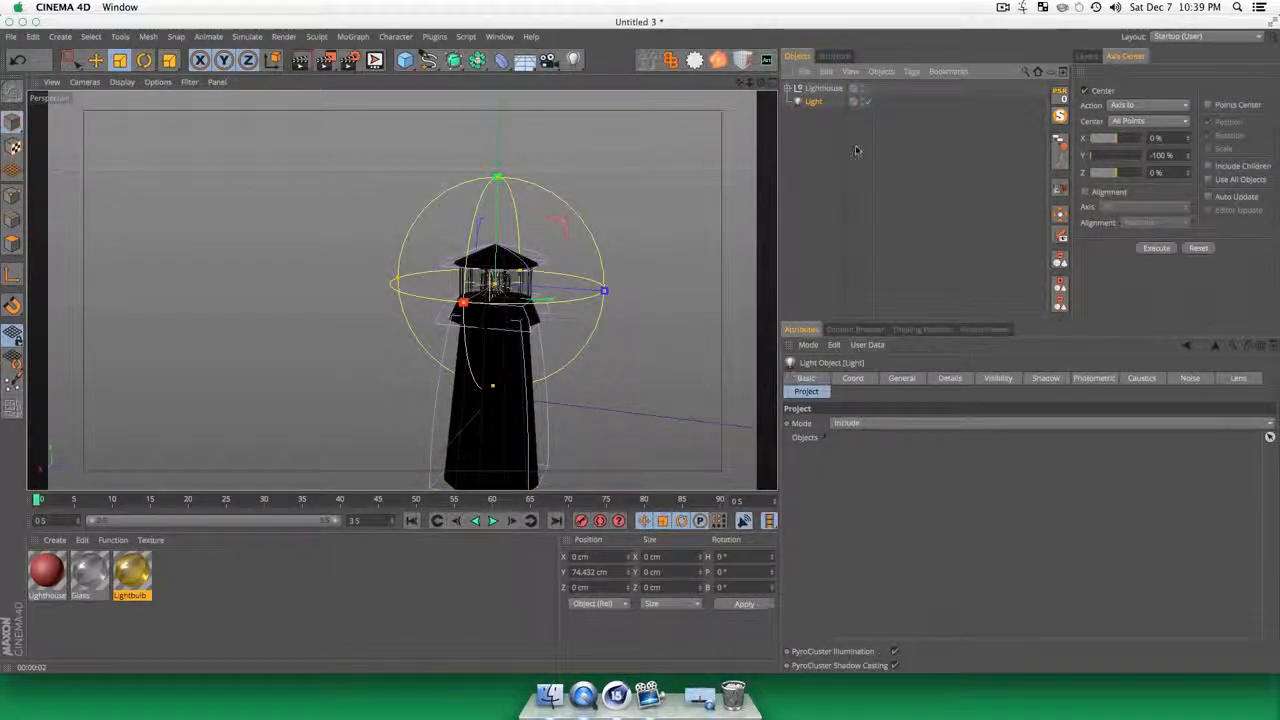
pyautogui.moveTo(857, 320); pyautogui.dragTo(903, 489)
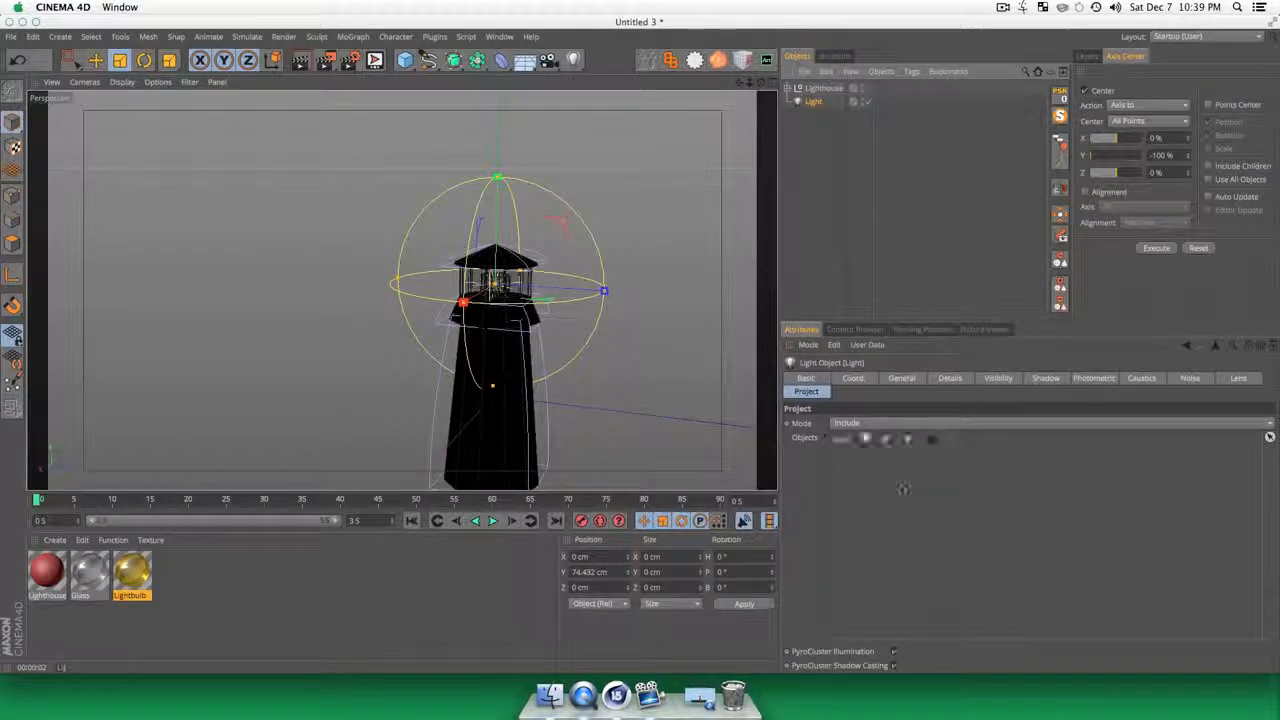
pyautogui.click(810, 212)
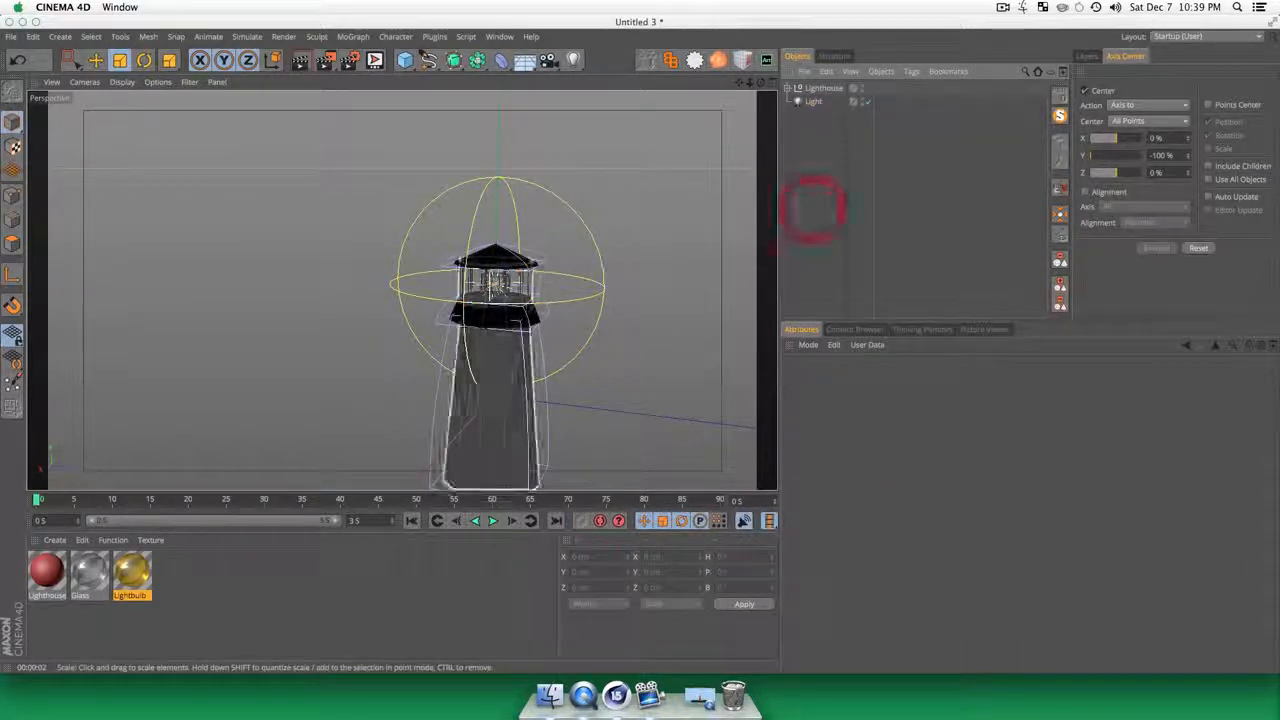
pyautogui.click(811, 103)
pyautogui.click(822, 89)
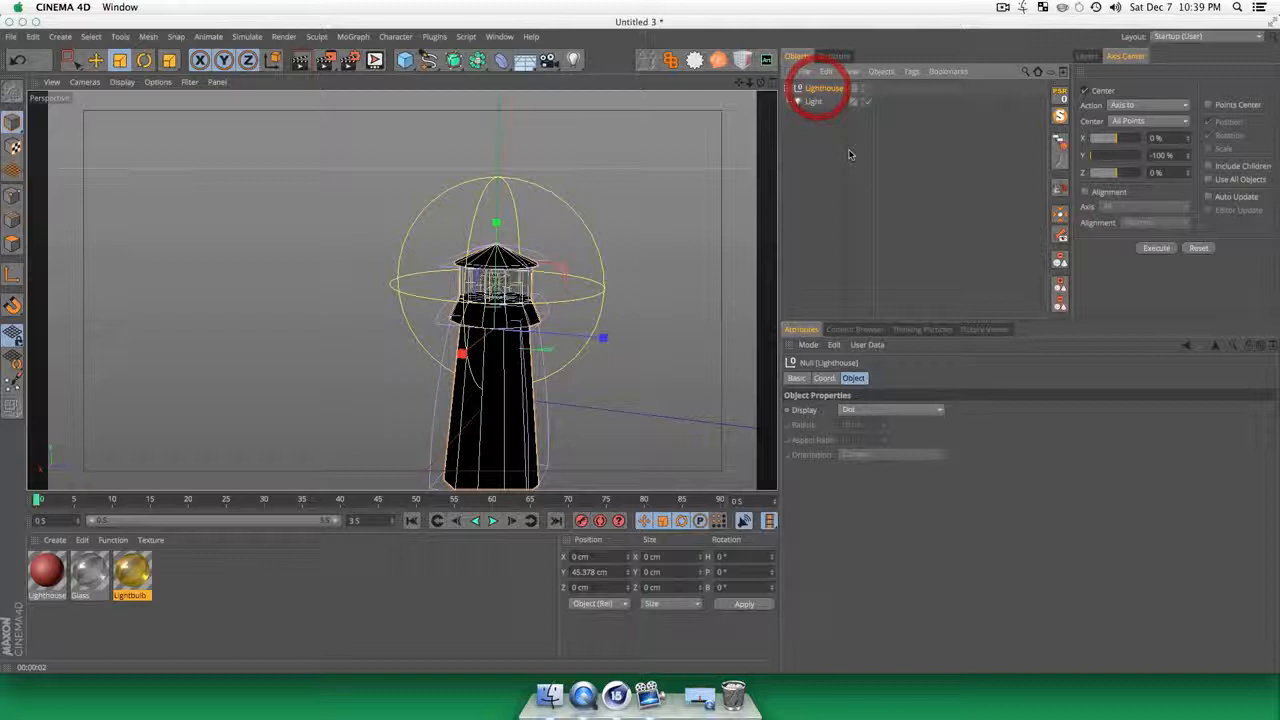
pyautogui.click(807, 243)
# Step: Render a preview of the whole lighthouse from farther away to examine the light's glow
pyautogui.scroll(-10, 491, 362)
pyautogui.press('1')
pyautogui.moveTo(503, 397); pyautogui.dragTo(497, 354)
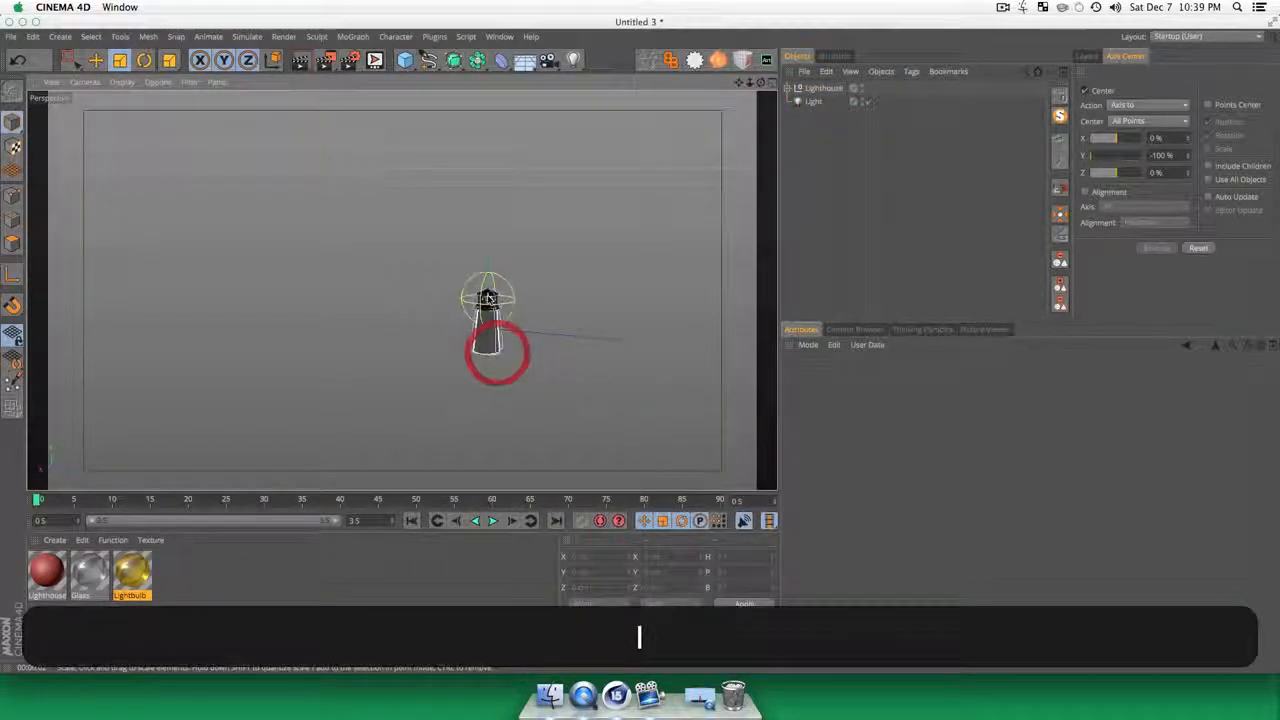
pyautogui.scroll(3, 490, 320)
pyautogui.press('super+r')
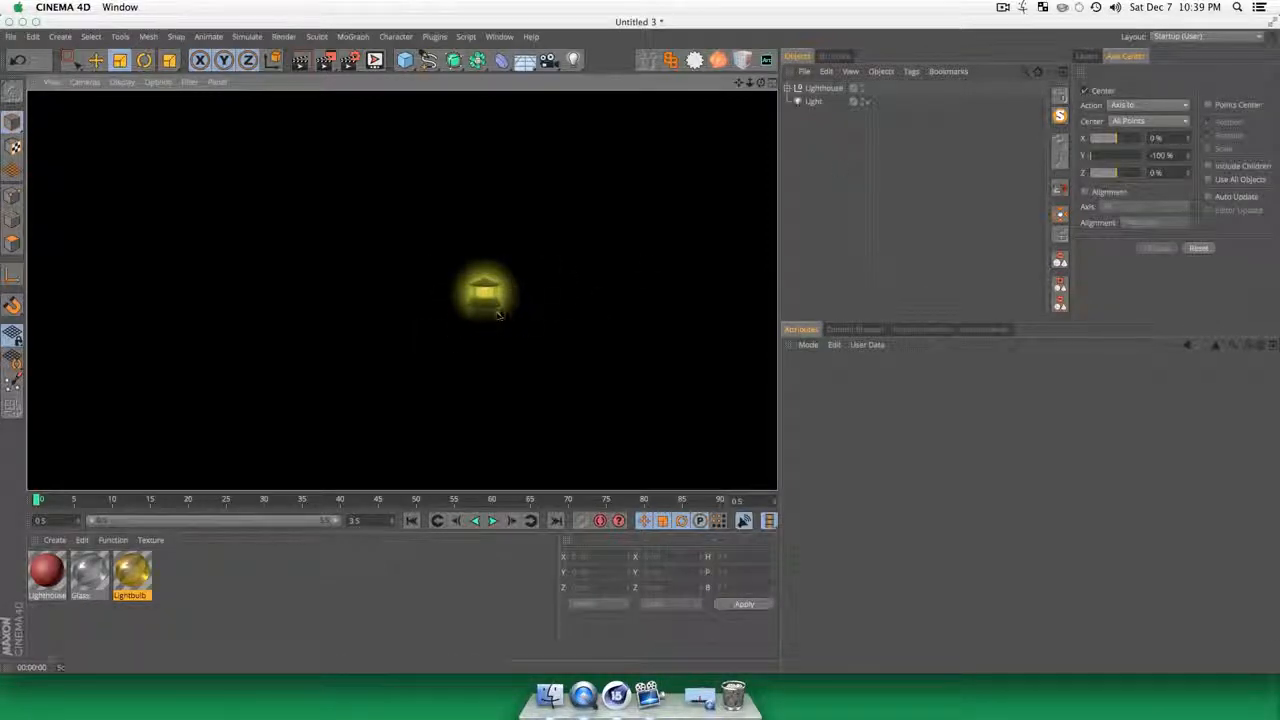
# Step: Close the preview and add a plane primitive to the scene
pyautogui.click(821, 141)
pyautogui.press('3')
pyautogui.moveTo(566, 306)
pyautogui.mouseDown()
pyautogui.moveTo(538, 303)
pyautogui.moveTo(566, 291)
pyautogui.mouseUp()
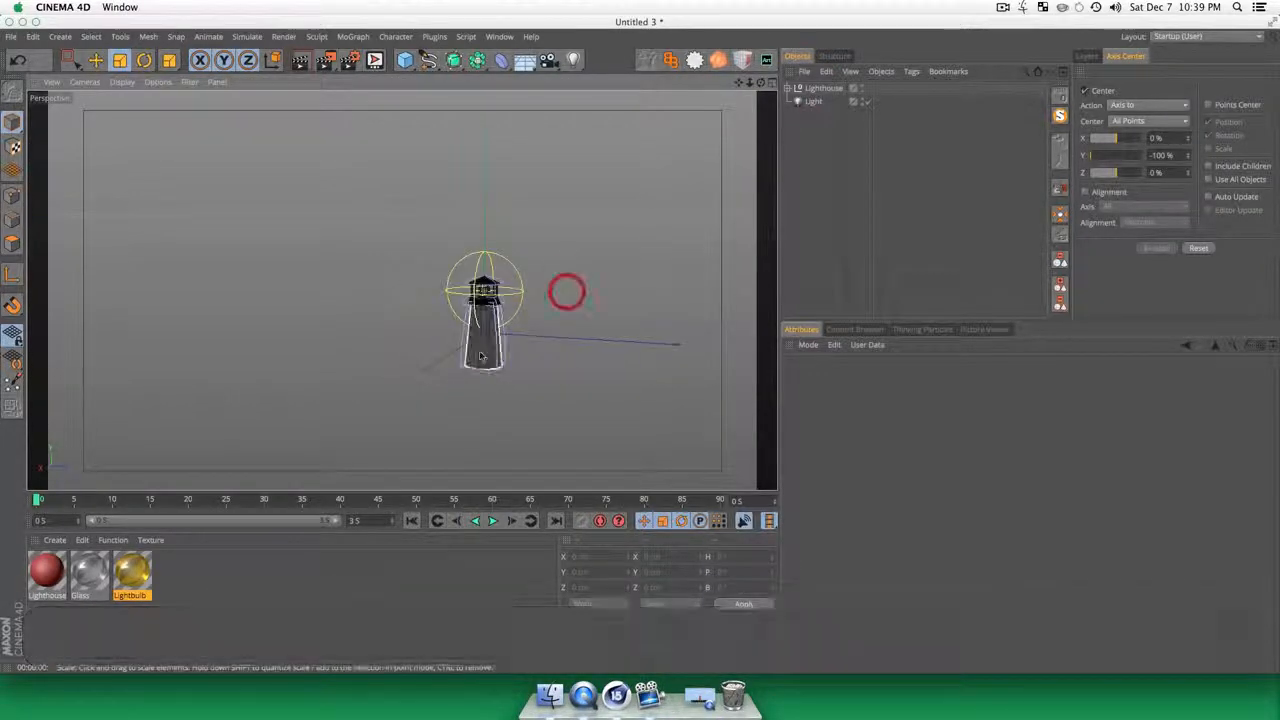
pyautogui.click(811, 171)
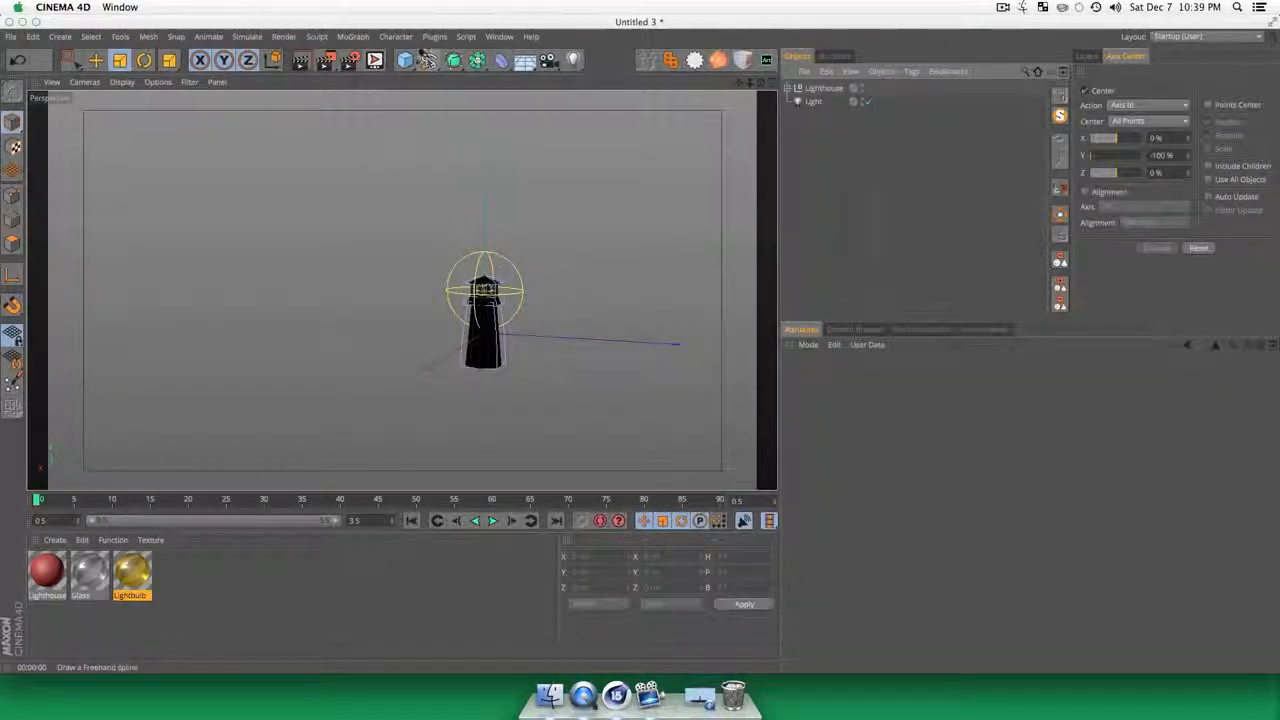
pyautogui.click(405, 60)
pyautogui.click(528, 103)
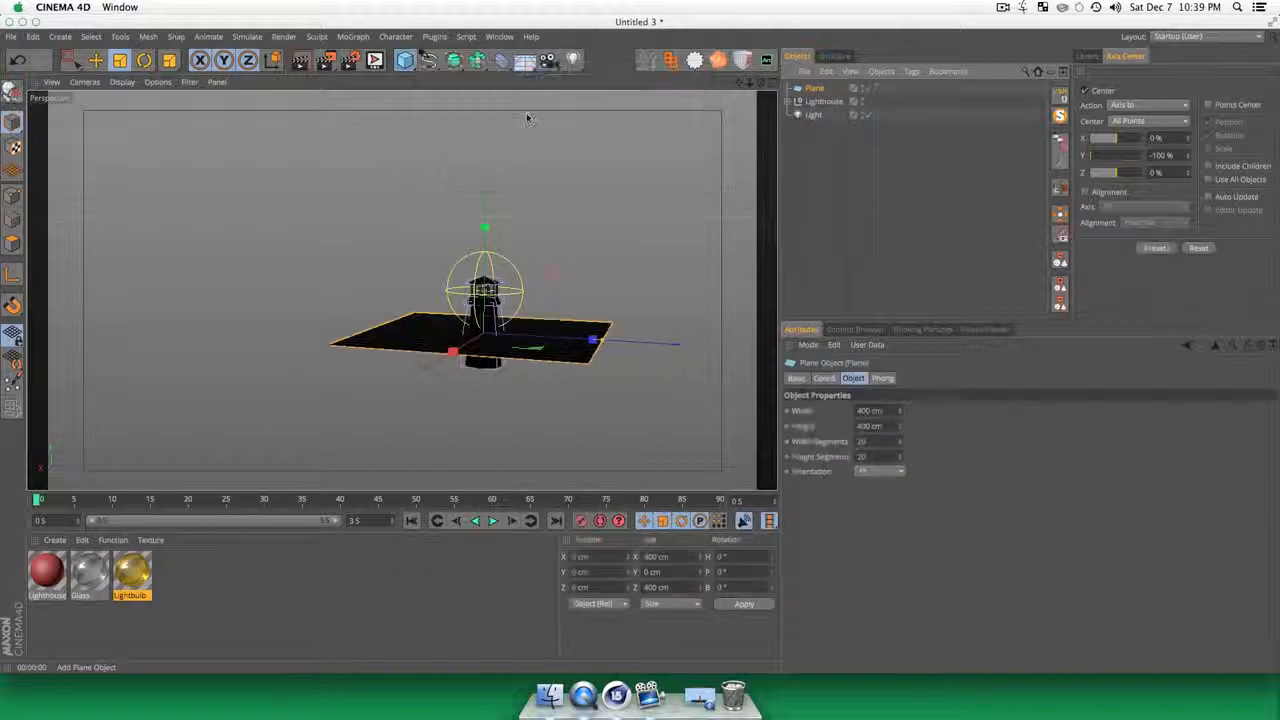
# Step: Delete the plane primitive from the scene
pyautogui.press('e')
pyautogui.moveTo(485, 231); pyautogui.dragTo(489, 259)
pyautogui.press('super+z')
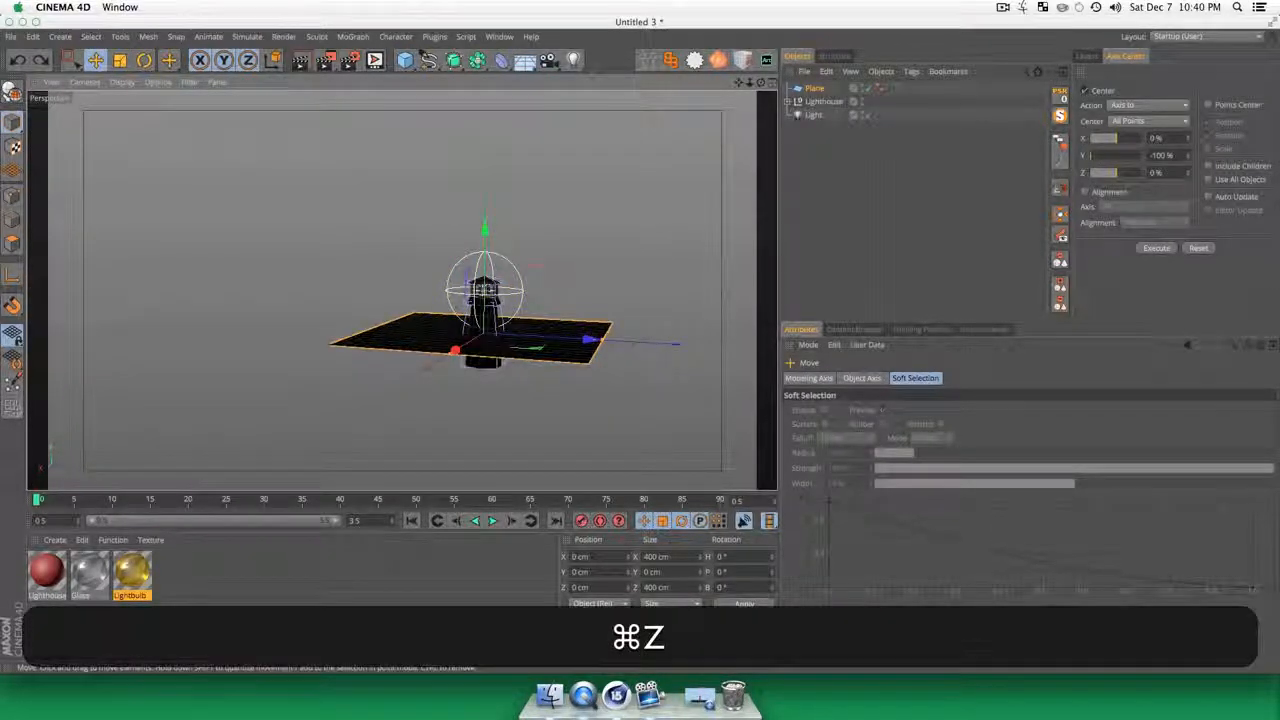
pyautogui.press('BackSpace')
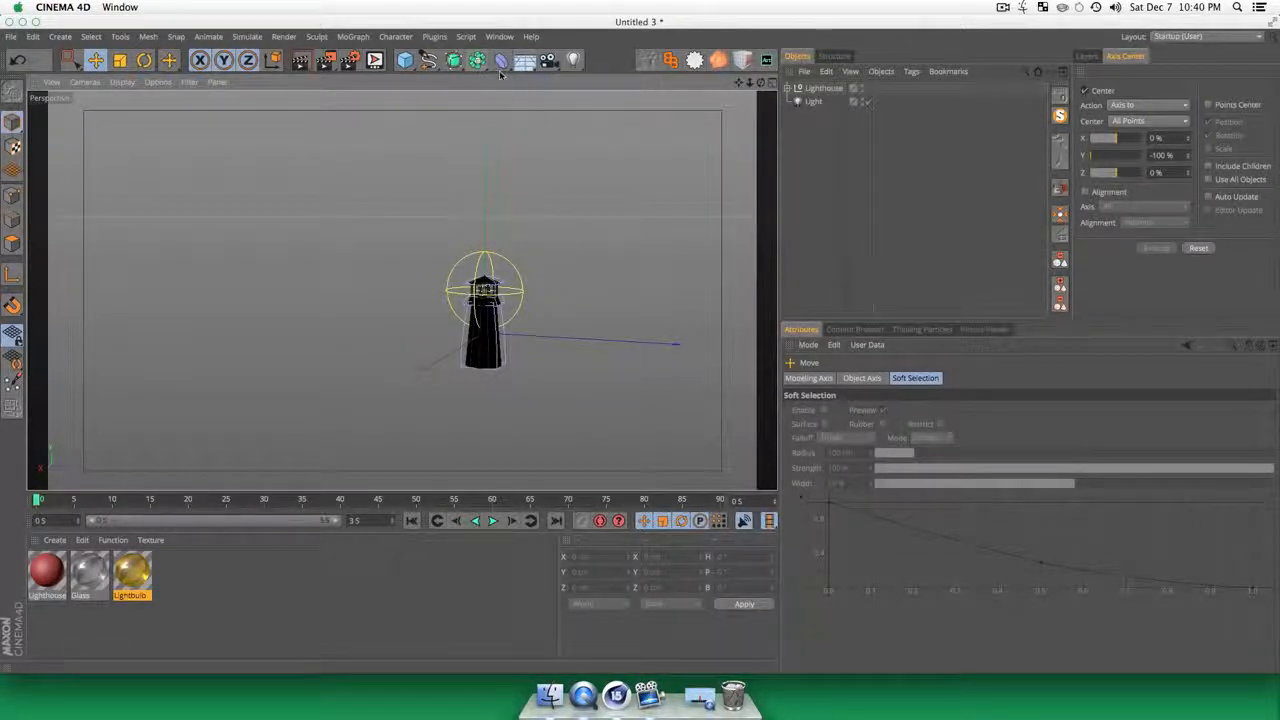
# Step: Add a landscape primitive and set its Rough Furrows and Fine Furrows to 100%
pyautogui.click(412, 58)
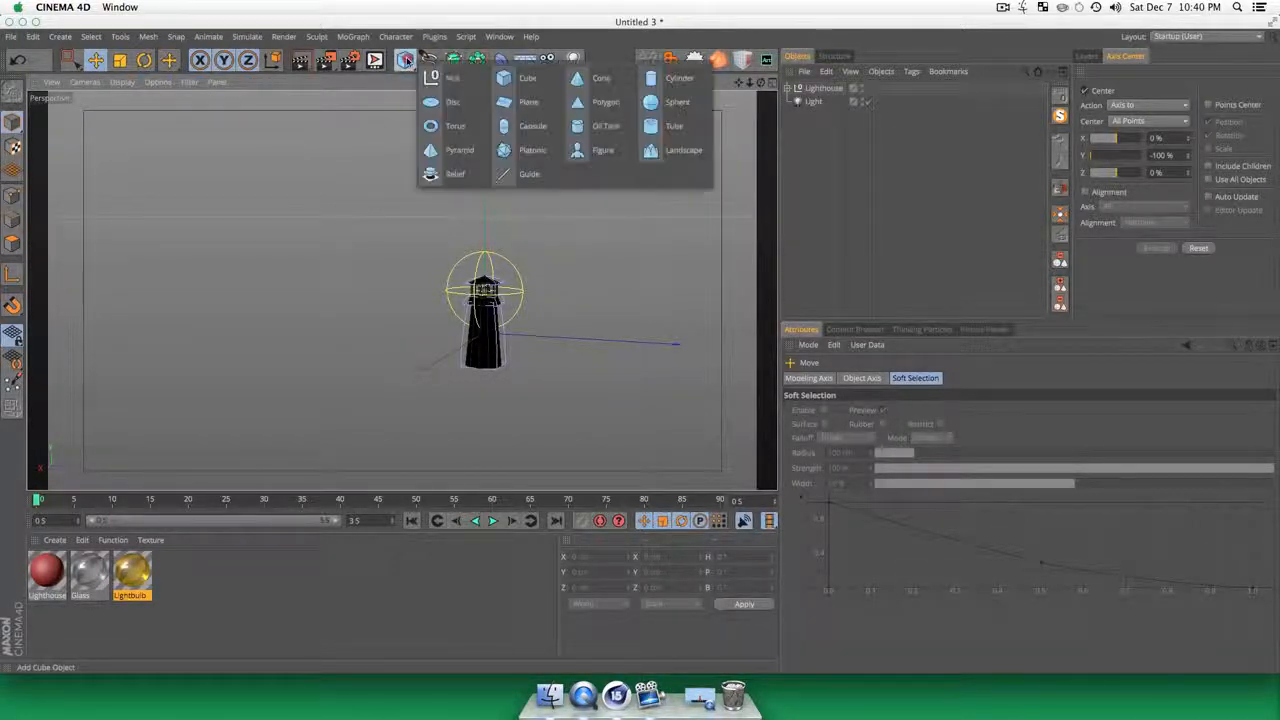
pyautogui.click(651, 153)
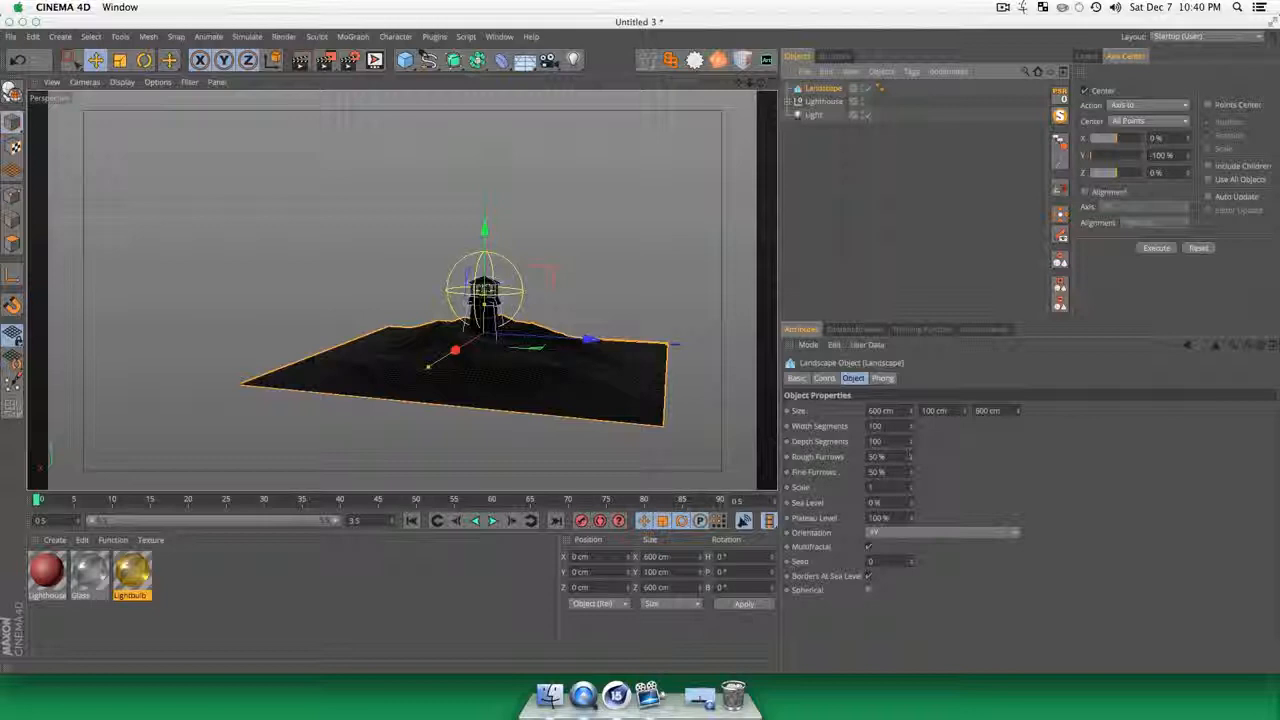
pyautogui.moveTo(911, 457); pyautogui.dragTo(911, 407)
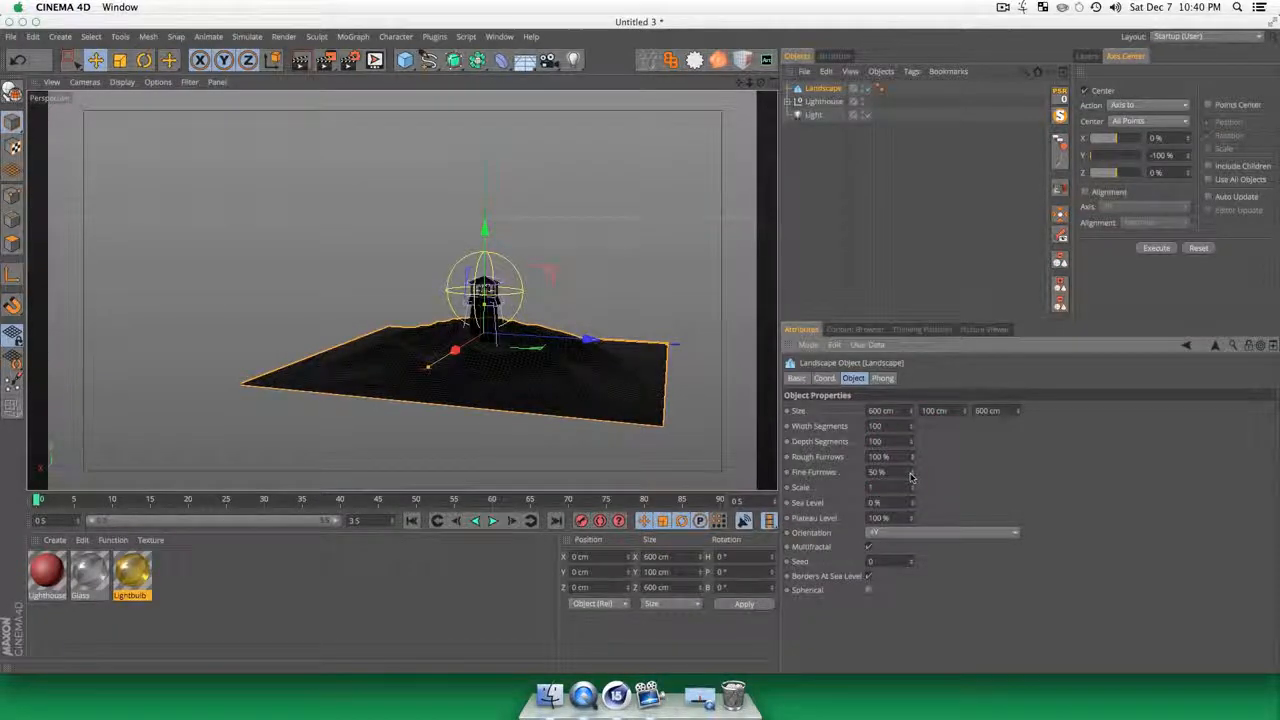
pyautogui.moveTo(911, 474); pyautogui.dragTo(911, 449)
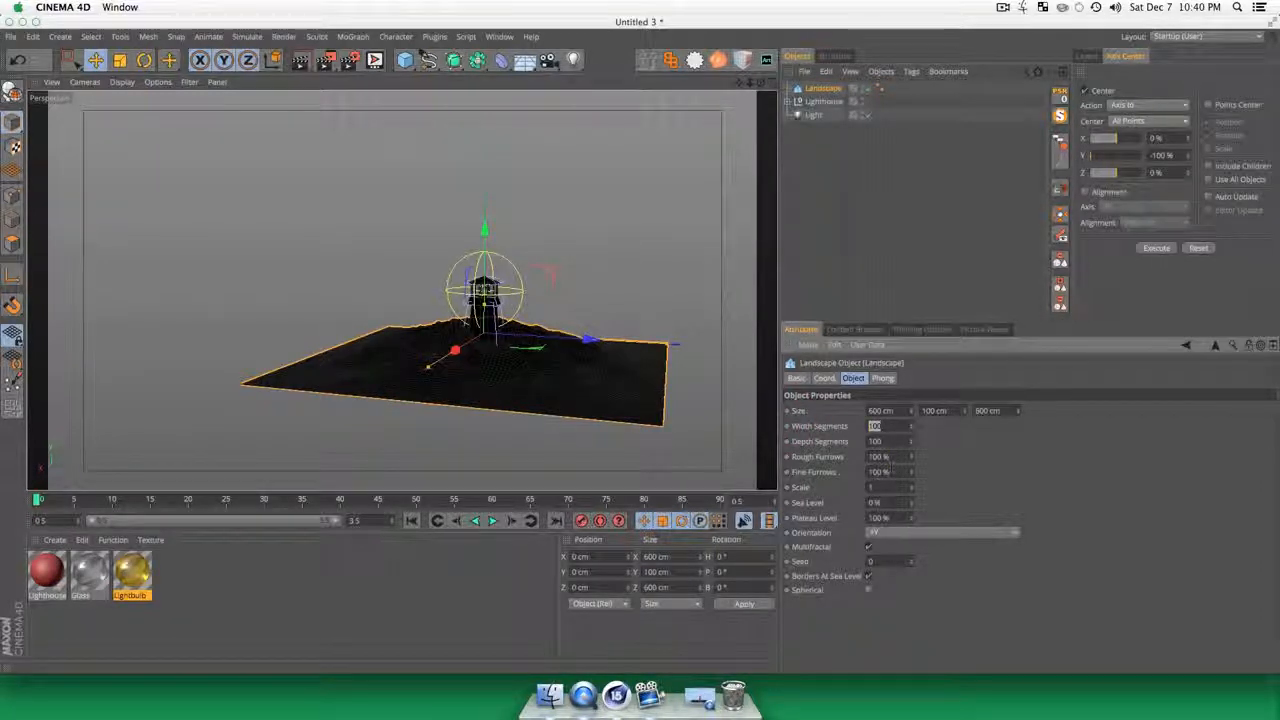
# Step: Set the landscape's width and depth segments to 20 each and clear the selection
pyautogui.write('20')
pyautogui.press('Tab')
pyautogui.write('20')
pyautogui.press('Tab')
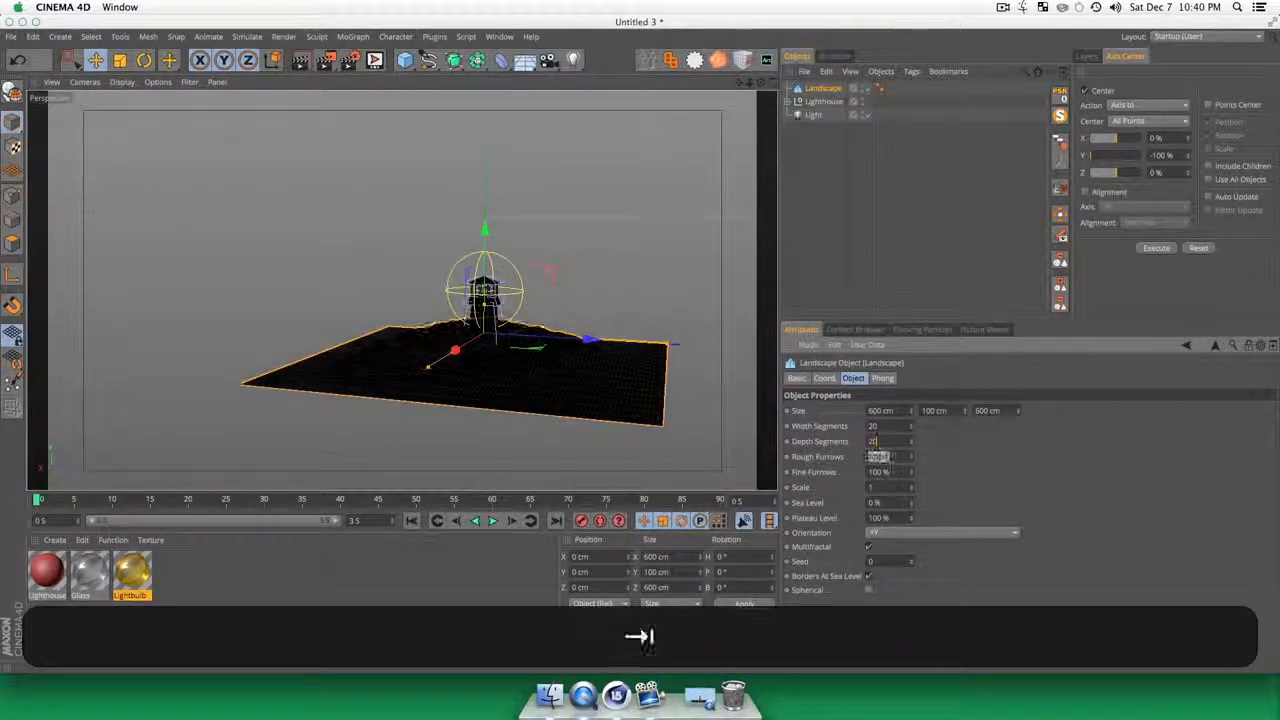
pyautogui.click(572, 281)
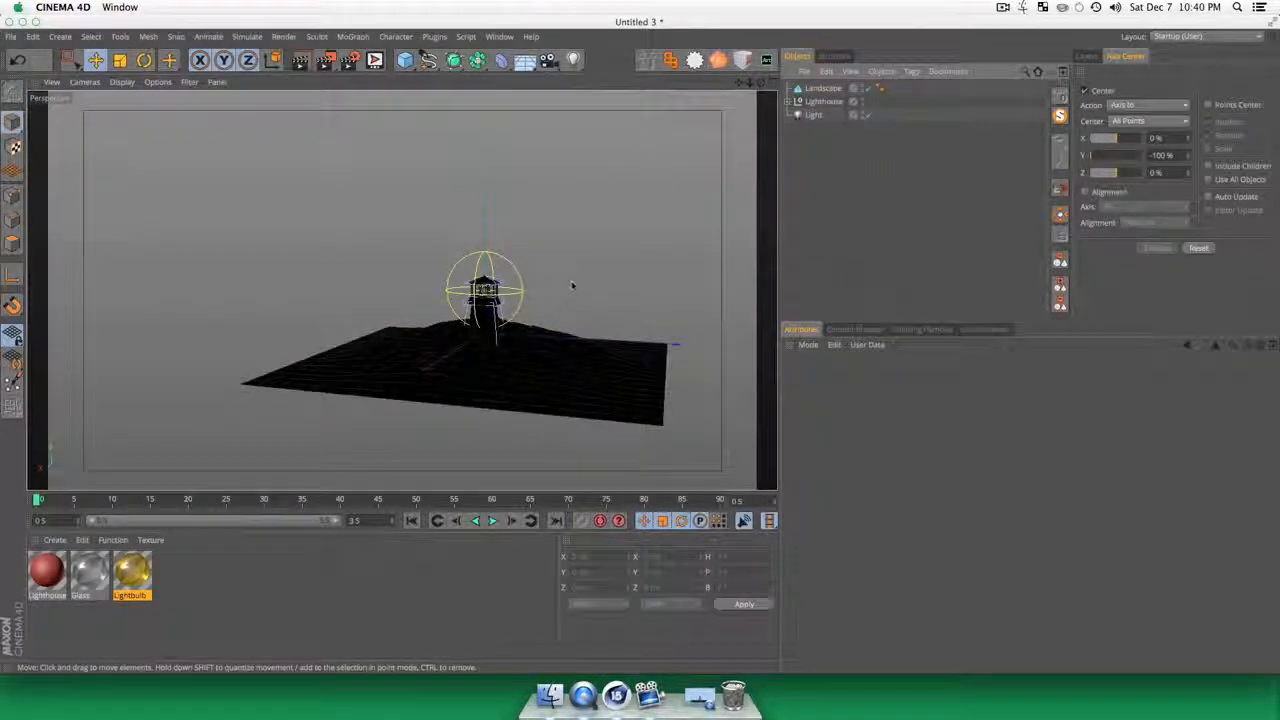
# Step: Move the landscape down slightly along its vertical axis beneath the lighthouse and deselect it
pyautogui.click(521, 283)
pyautogui.click(822, 88)
pyautogui.press('e')
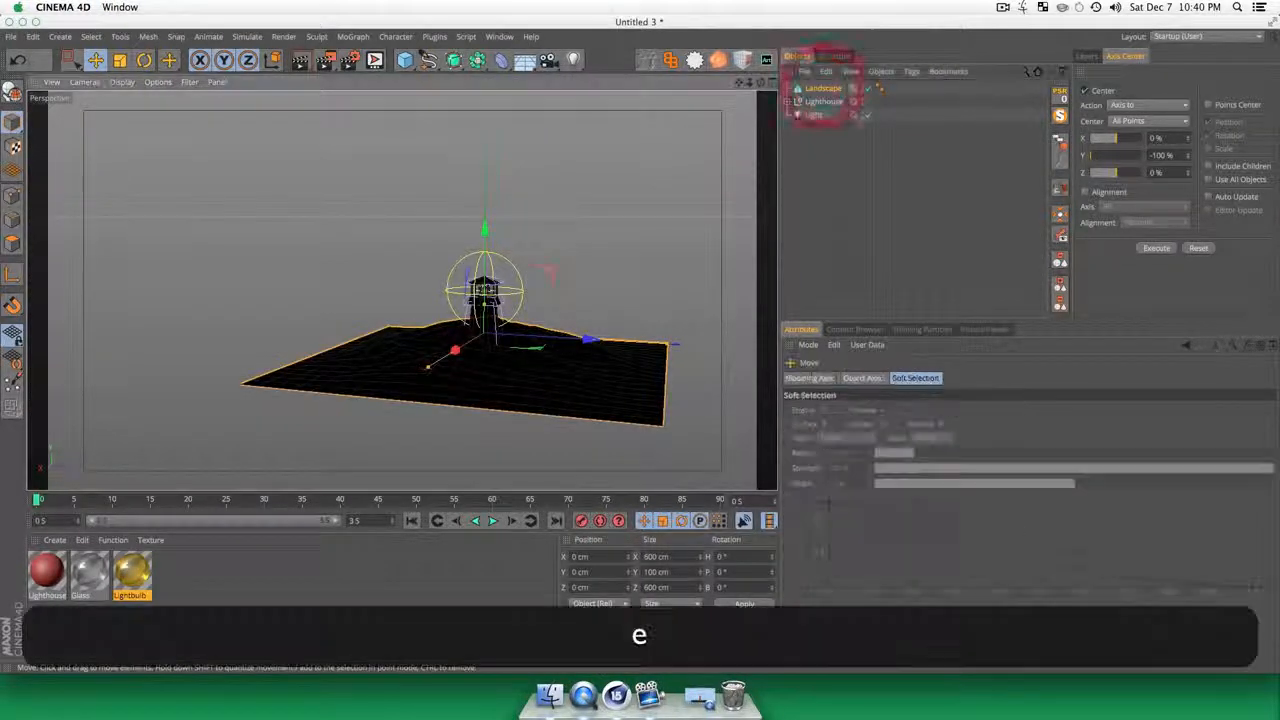
pyautogui.moveTo(485, 226); pyautogui.dragTo(495, 254)
pyautogui.click(808, 264)
# Step: Hide the light object in both the editor and the renderer
pyautogui.press('3')
pyautogui.moveTo(538, 300); pyautogui.dragTo(471, 447)
pyautogui.press('1')
pyautogui.moveTo(531, 383); pyautogui.dragTo(429, 200)
pyautogui.press('3')
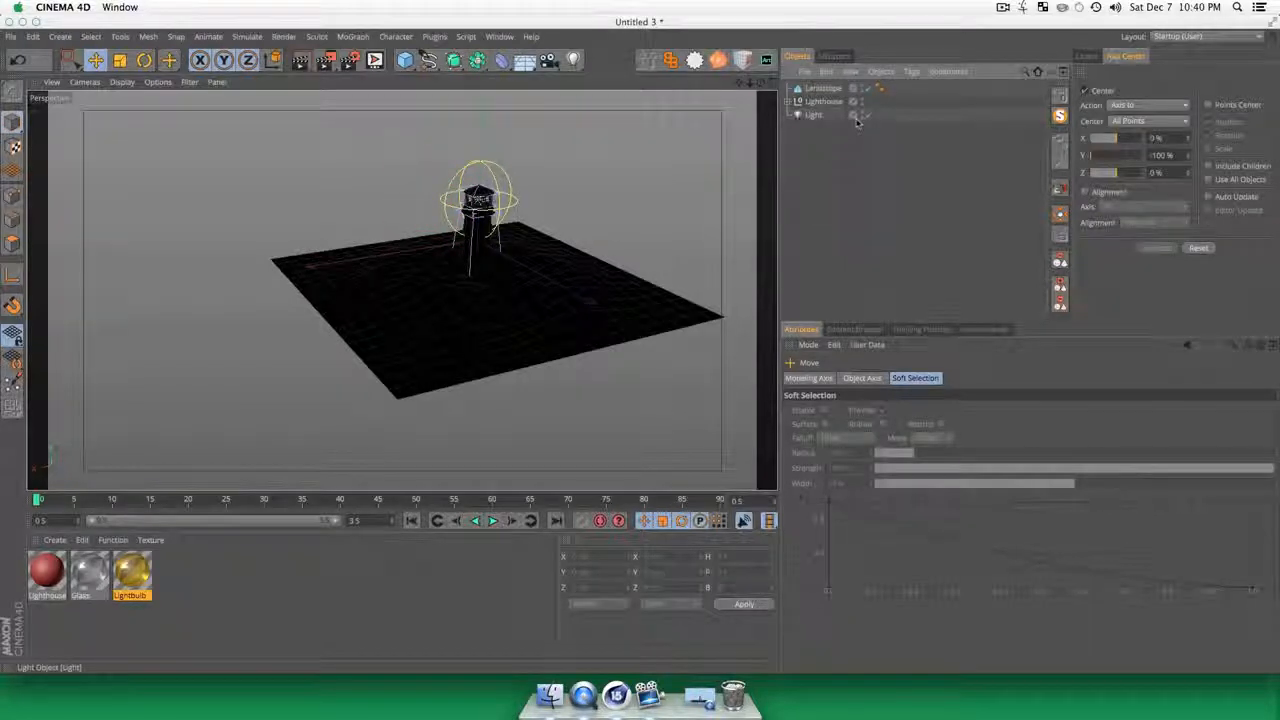
pyautogui.press('alt')
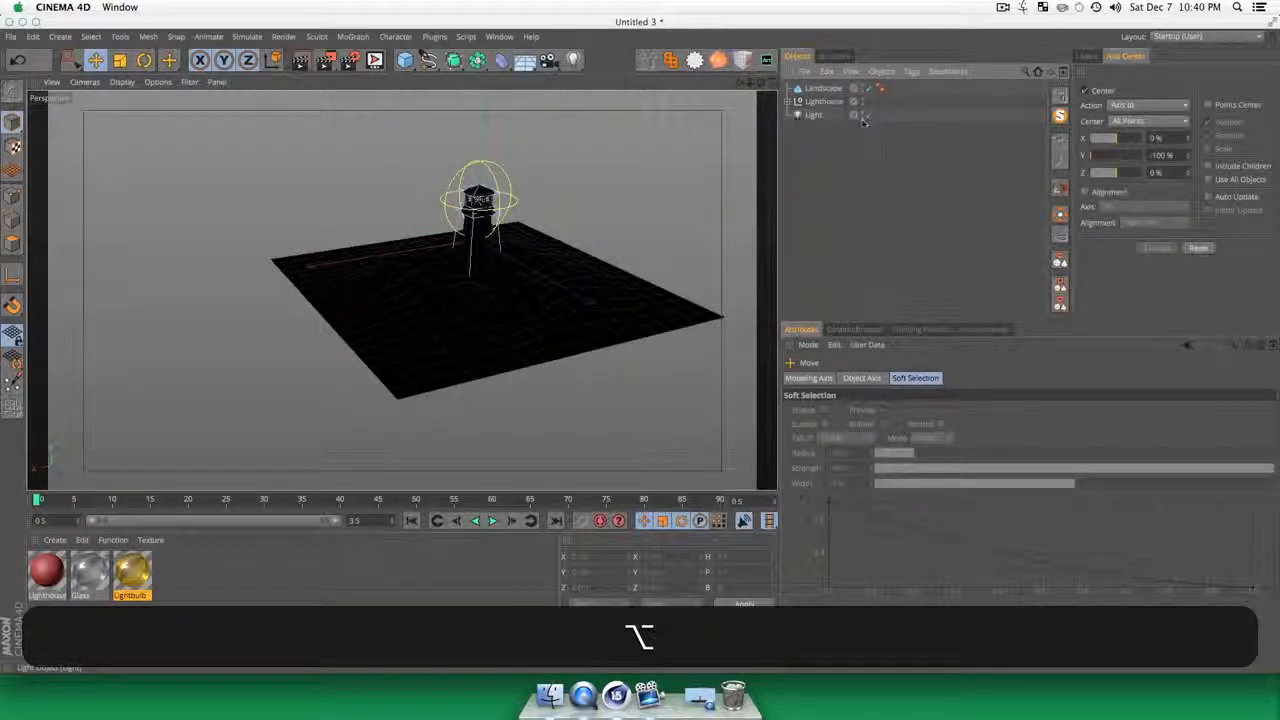
pyautogui.keyDown('alt'); pyautogui.click(866, 115); pyautogui.keyUp('alt')
pyautogui.click(834, 214)
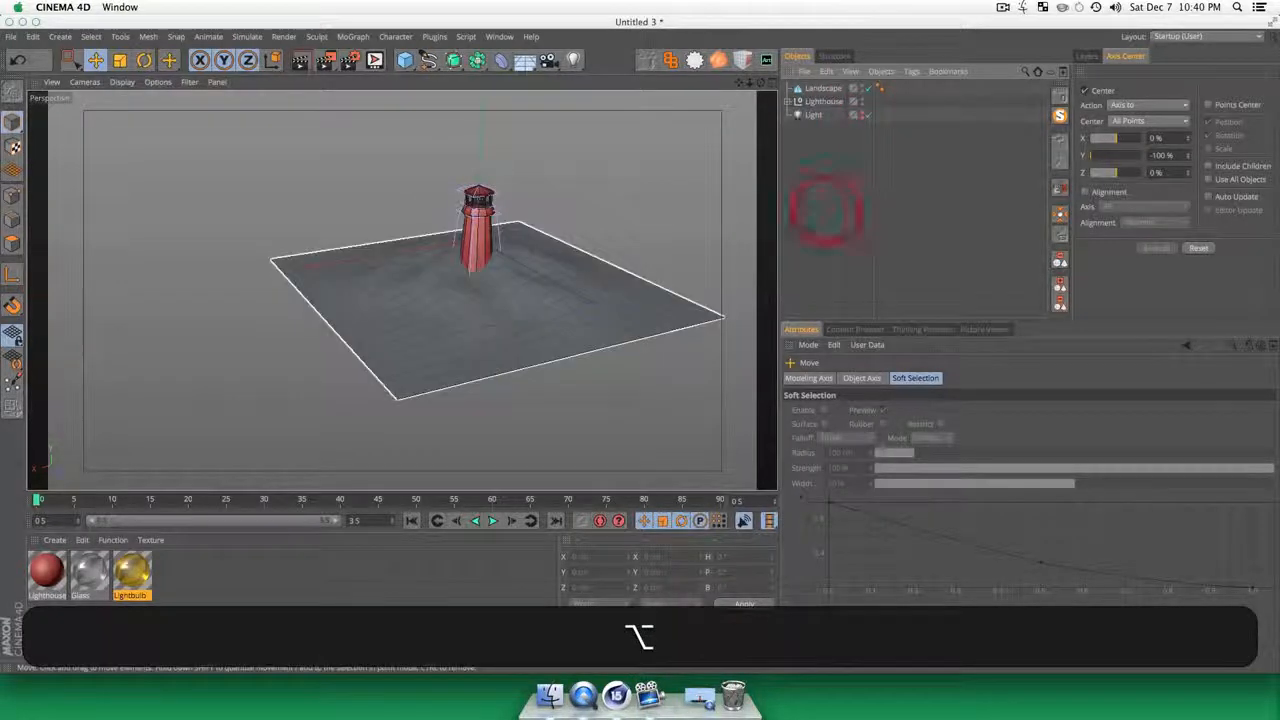
# Step: Add a cylinder around the lighthouse and scale it up uniformly to about 281.8 cm wide and 563.6 cm high
pyautogui.press('3')
pyautogui.moveTo(588, 326); pyautogui.dragTo(634, 360)
pyautogui.press('1')
pyautogui.press('3')
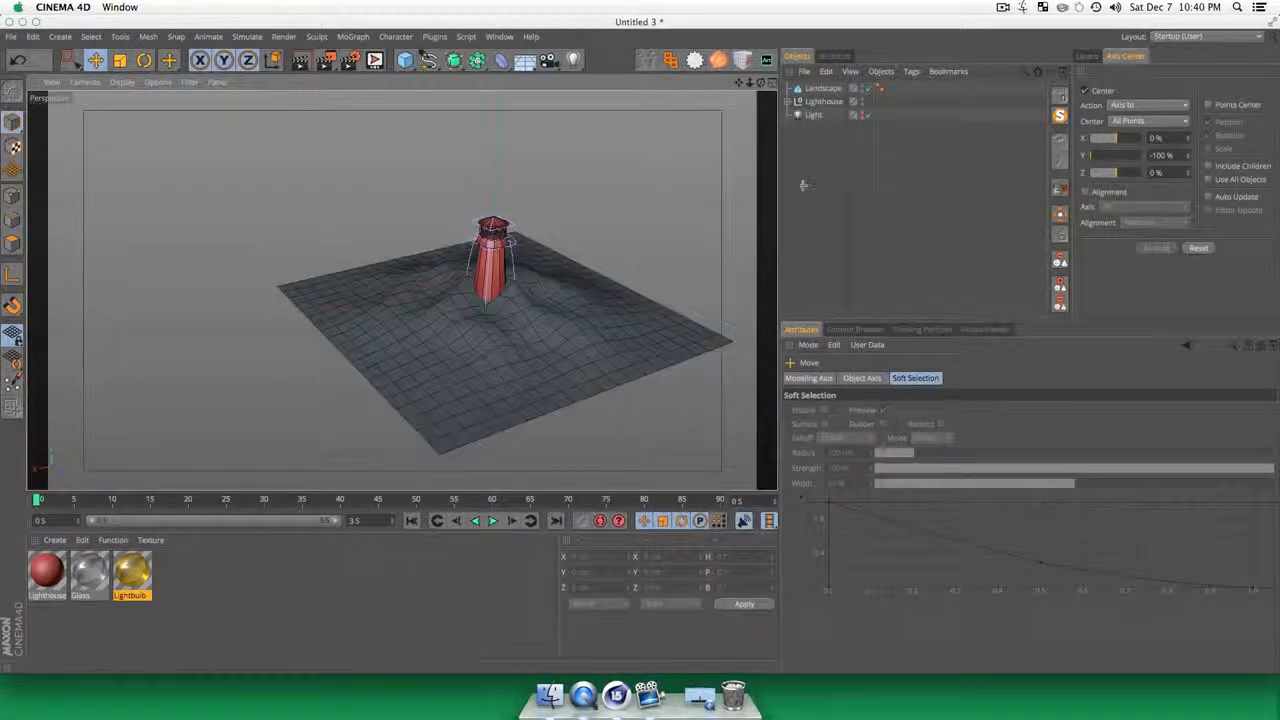
pyautogui.click(805, 185)
pyautogui.moveTo(405, 62); pyautogui.dragTo(675, 80)
pyautogui.press('t')
pyautogui.moveTo(290, 150); pyautogui.dragTo(460, 134)
pyautogui.press('3')
pyautogui.moveTo(593, 275); pyautogui.dragTo(586, 237)
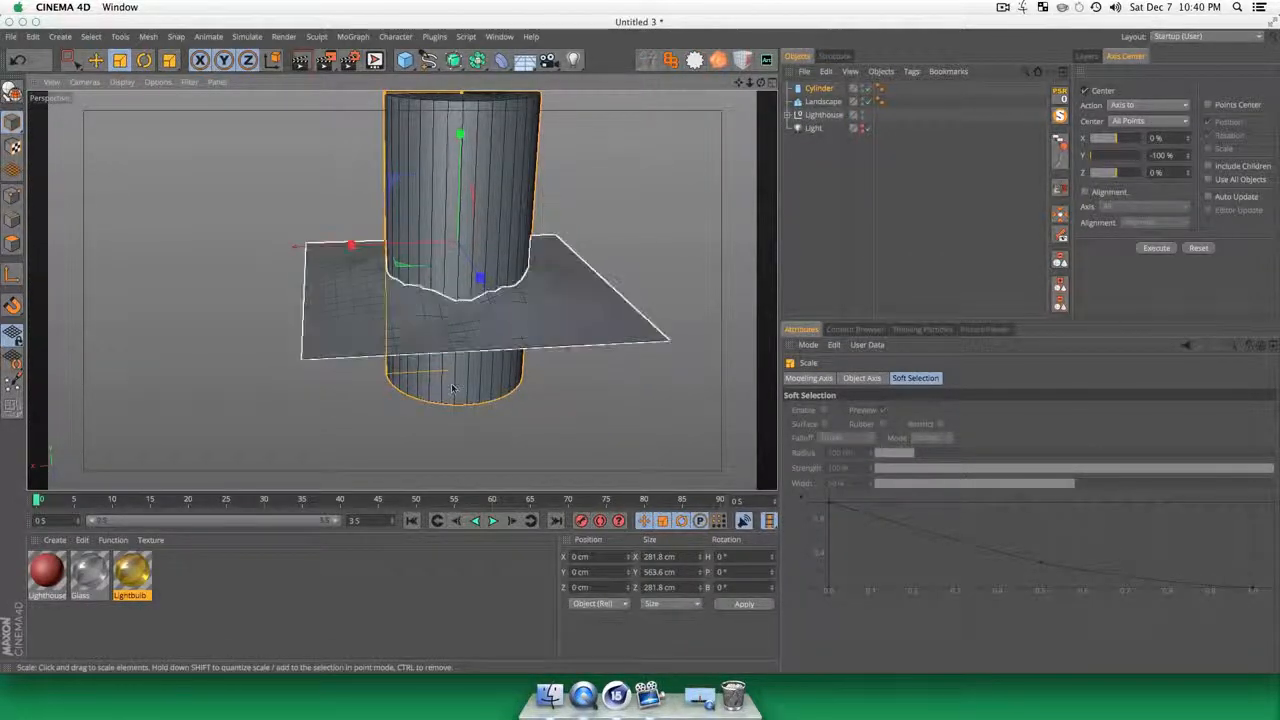
# Step: Add a Boole object and place the cylinder and the landscape inside it, cylinder first
pyautogui.moveTo(849, 90); pyautogui.dragTo(822, 212)
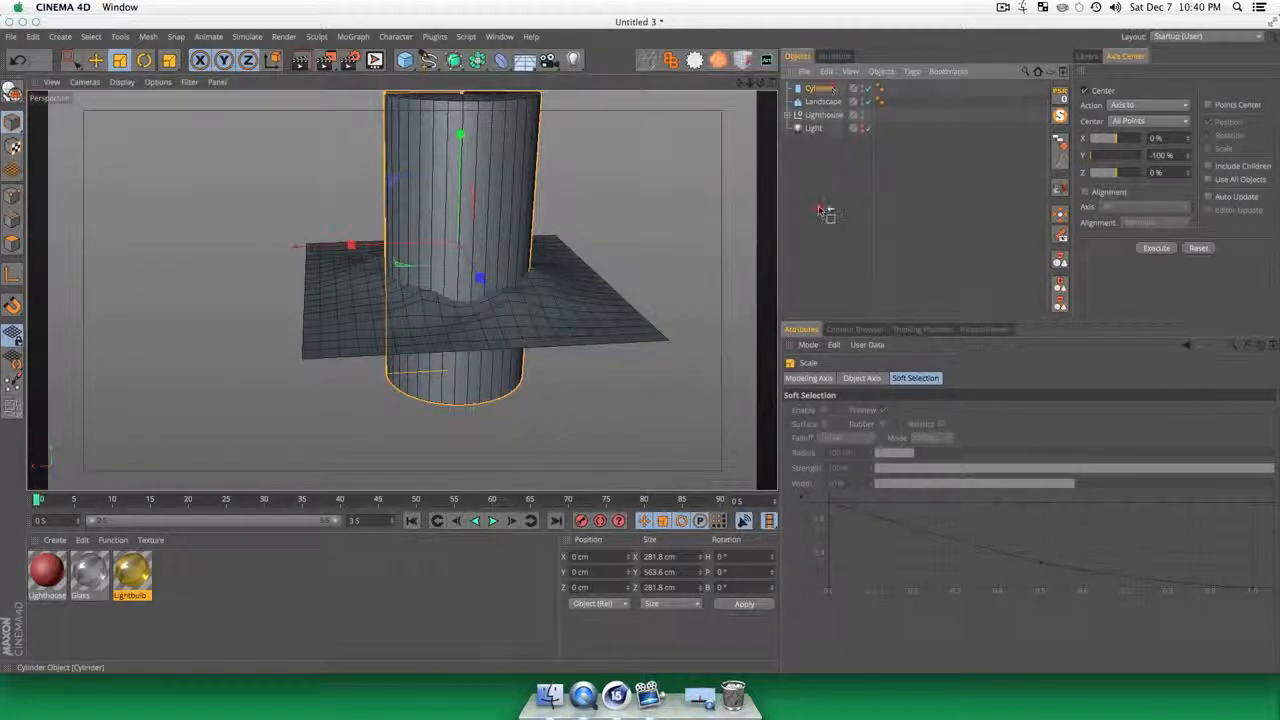
pyautogui.moveTo(824, 88); pyautogui.dragTo(803, 62)
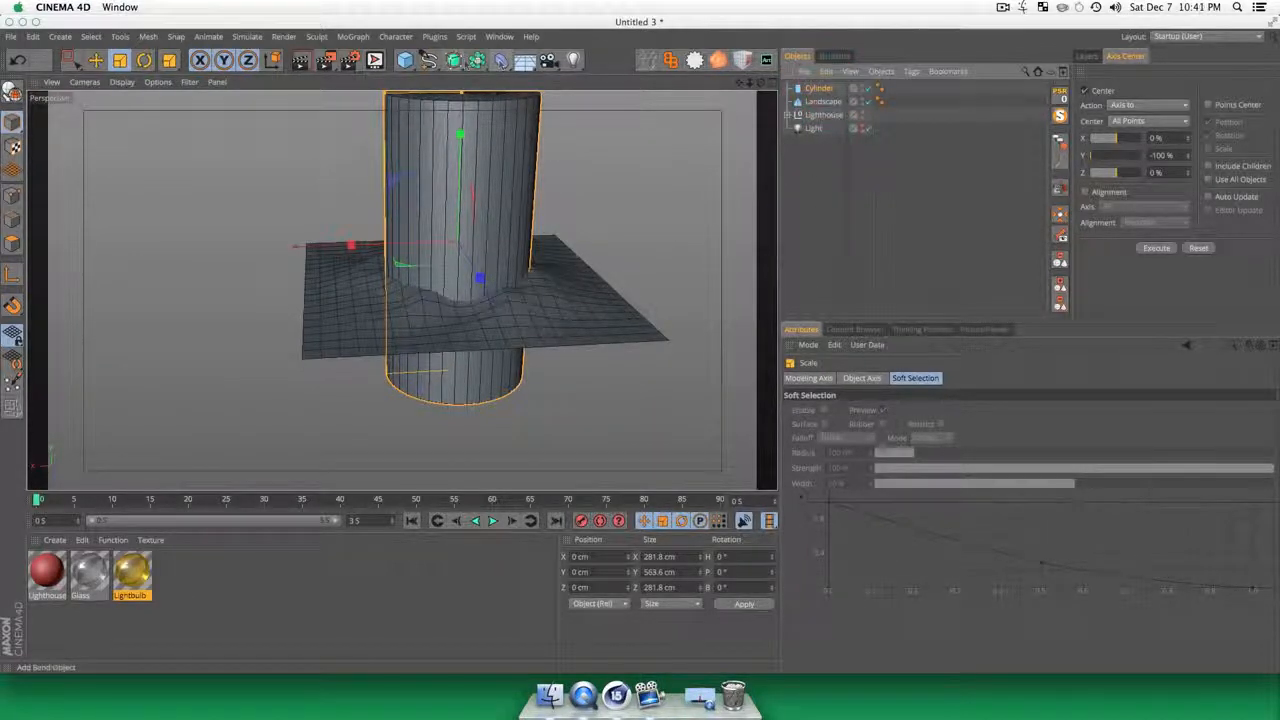
pyautogui.moveTo(470, 62); pyautogui.dragTo(740, 75)
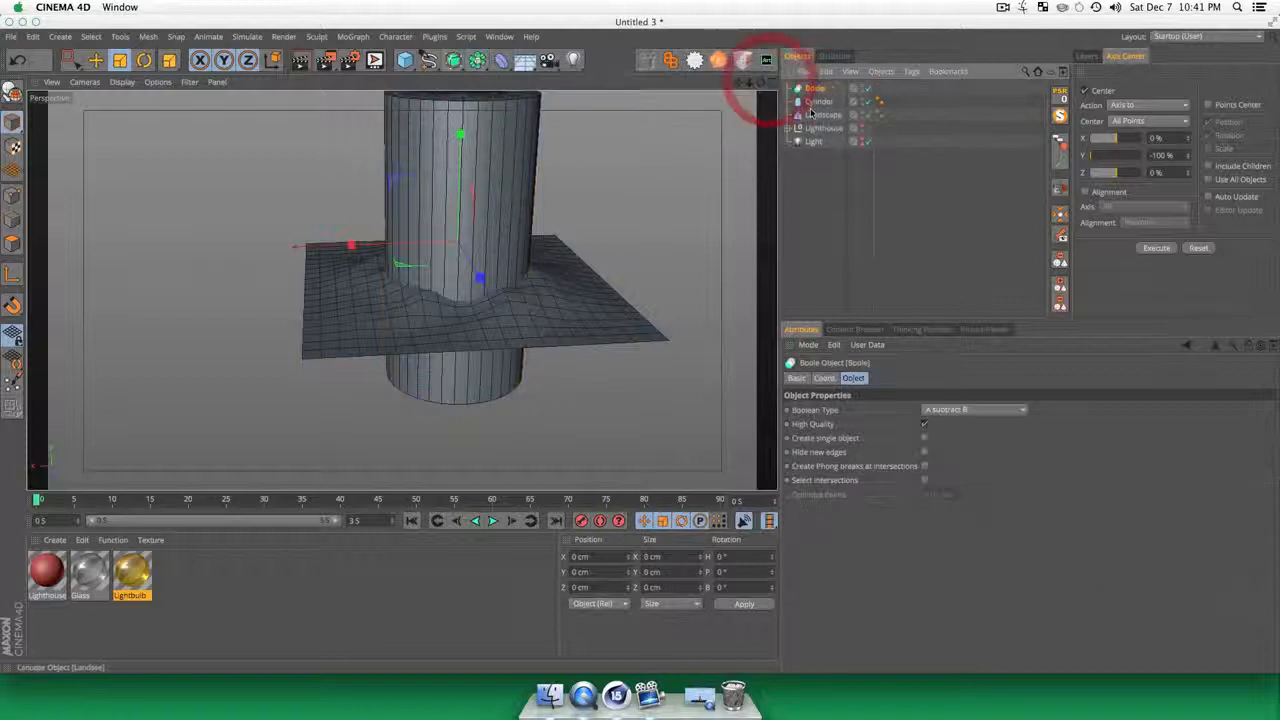
pyautogui.keyDown('shift'); pyautogui.click(818, 101); pyautogui.keyUp('shift')
pyautogui.moveTo(818, 101); pyautogui.dragTo(815, 88)
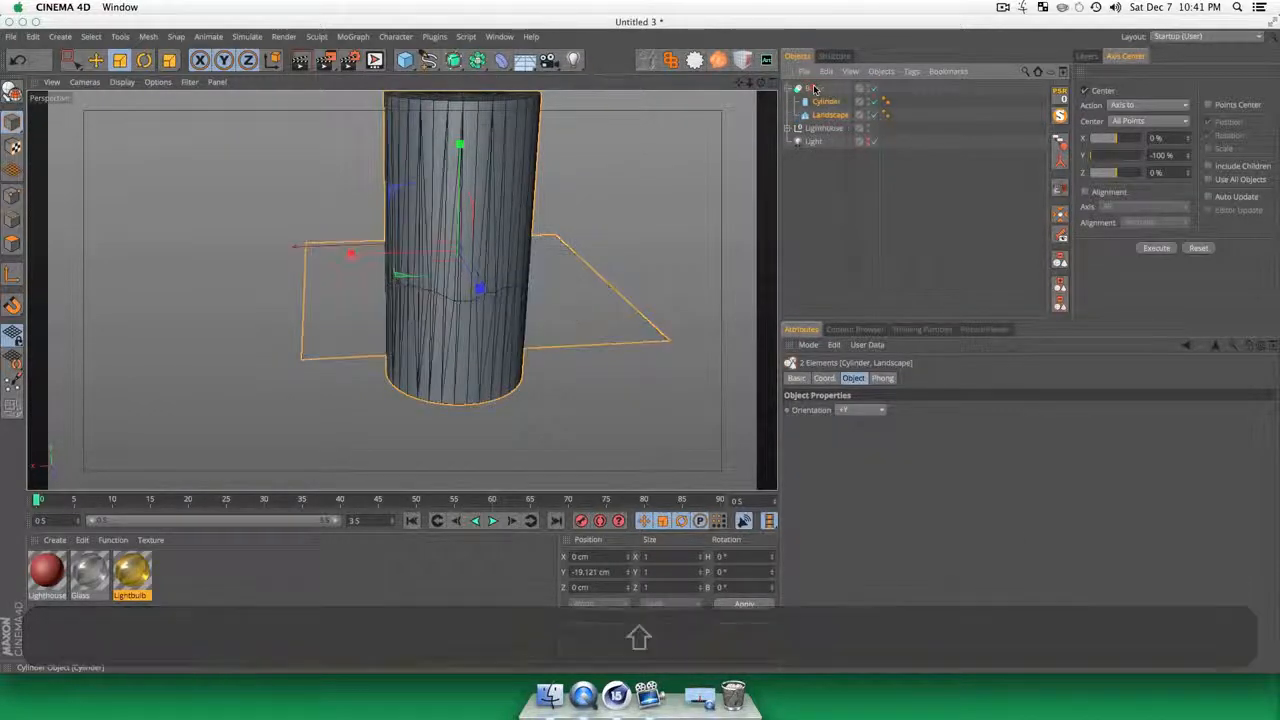
pyautogui.click(852, 282)
# Step: Set the Boole's Boolean Type to A intersect B and deselect it
pyautogui.click(820, 88)
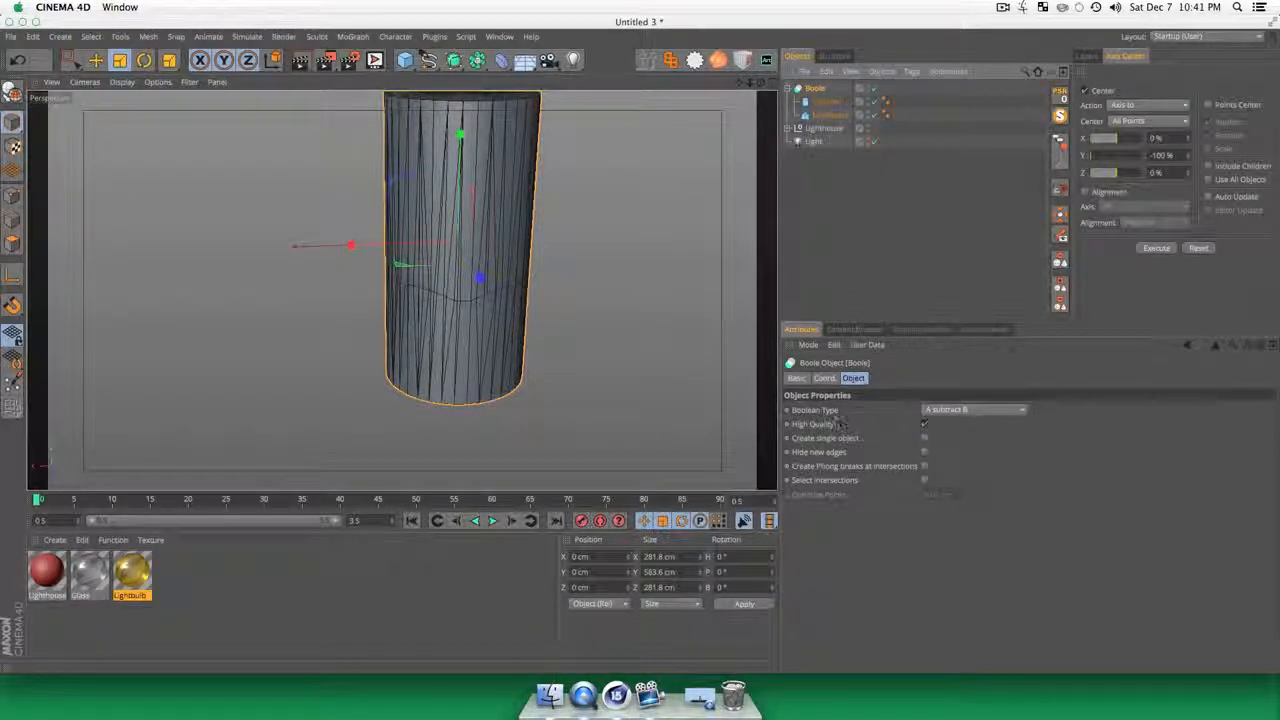
pyautogui.click(975, 410)
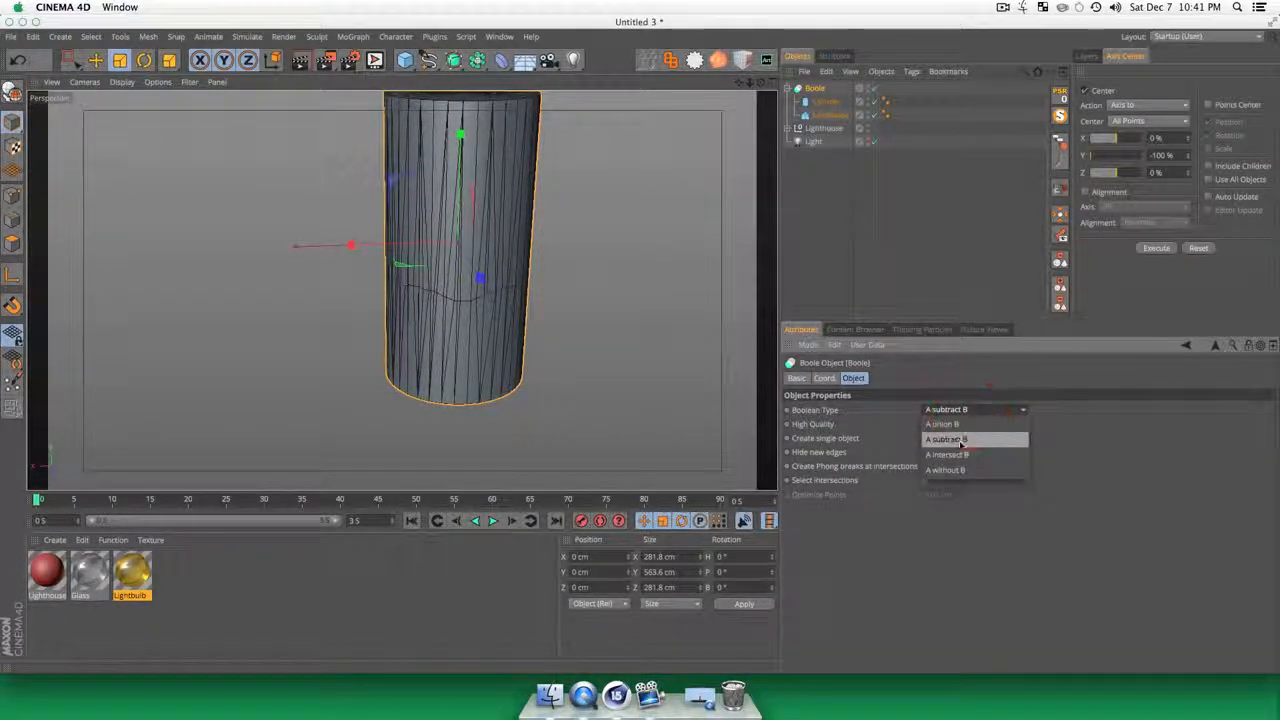
pyautogui.click(965, 456)
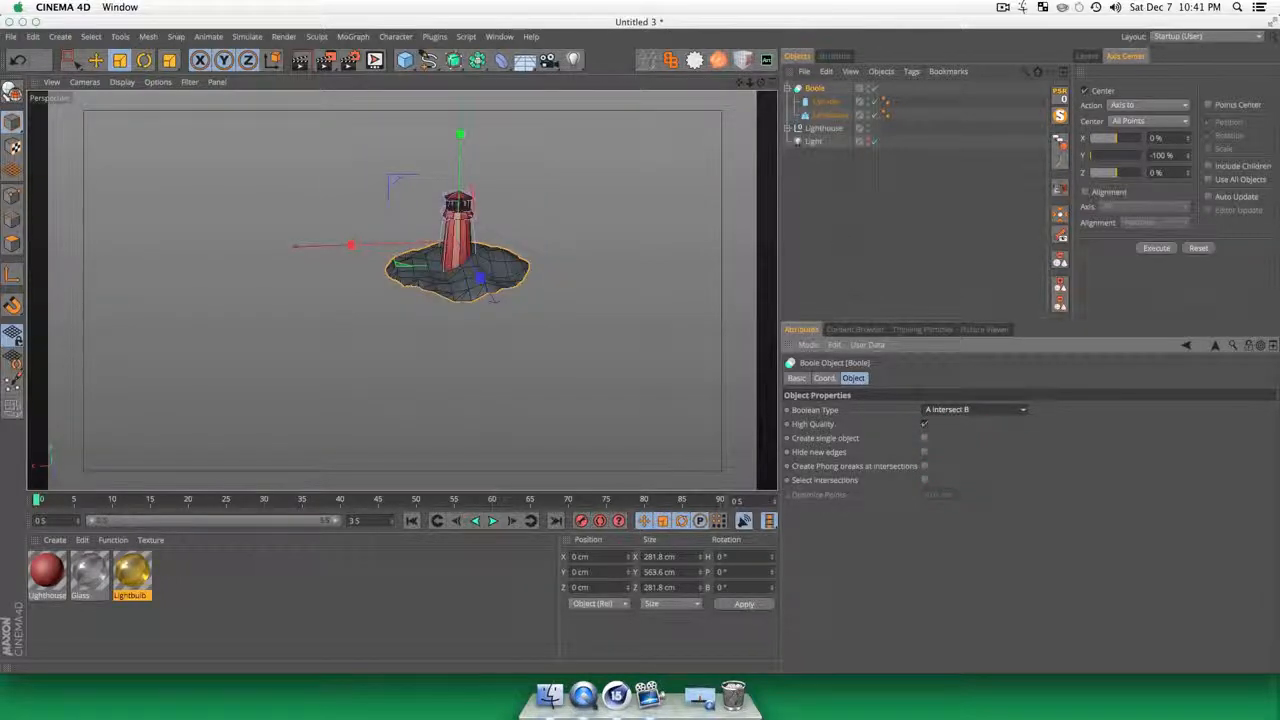
pyautogui.click(797, 214)
# Step: Make the Boole object editable
pyautogui.press('3')
pyautogui.moveTo(700, 290); pyautogui.dragTo(457, 120)
pyautogui.press('3')
pyautogui.scroll(4, 457, 120)
pyautogui.press('3')
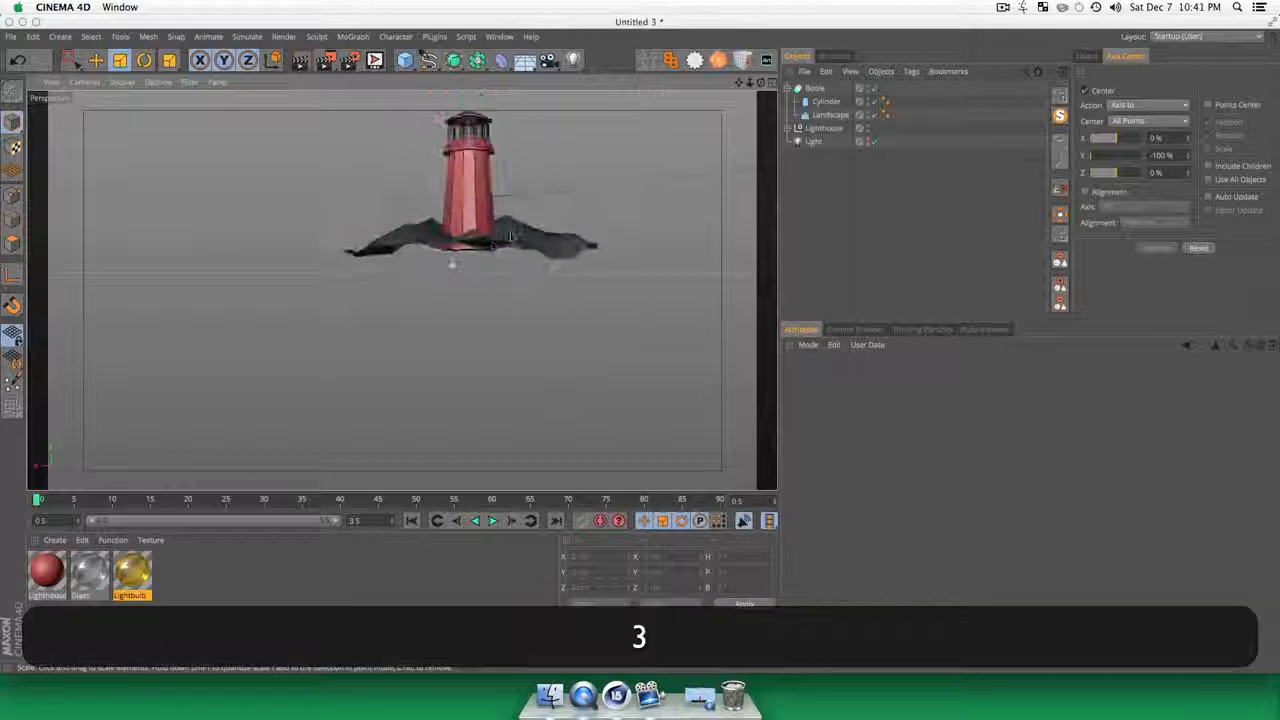
pyautogui.moveTo(510, 237); pyautogui.dragTo(768, 210)
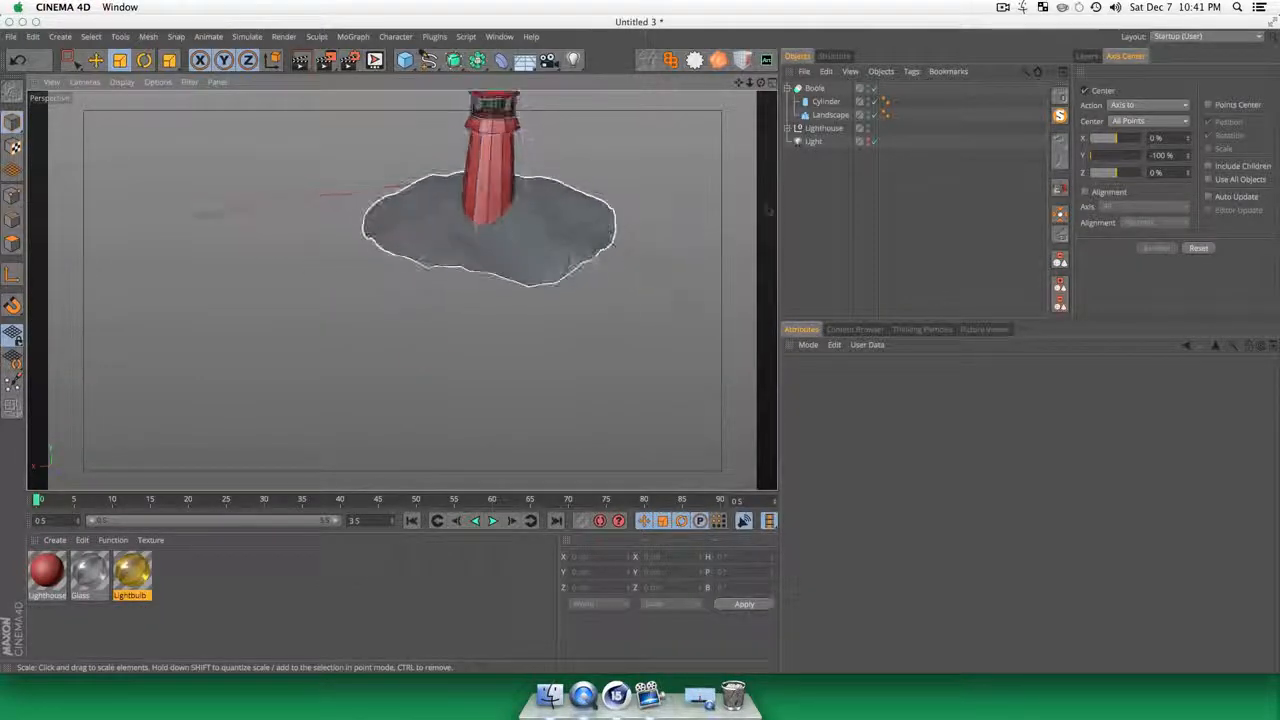
pyautogui.click(815, 89)
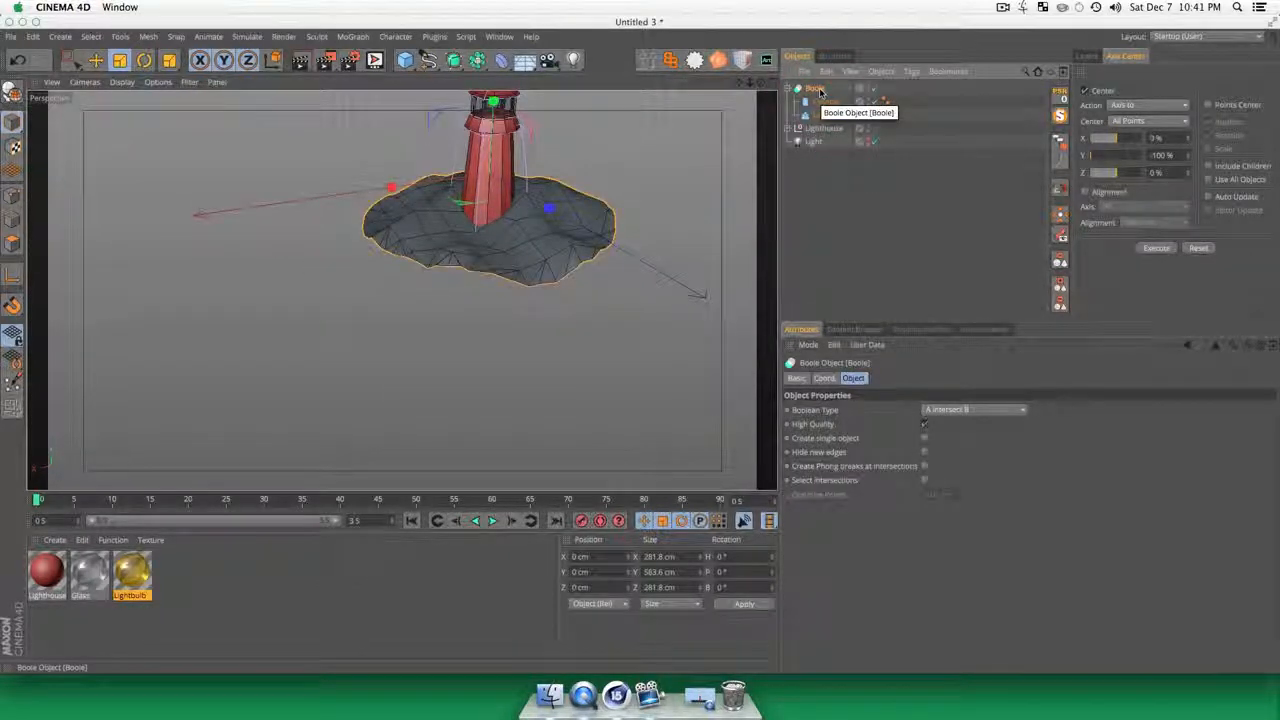
pyautogui.press('c')
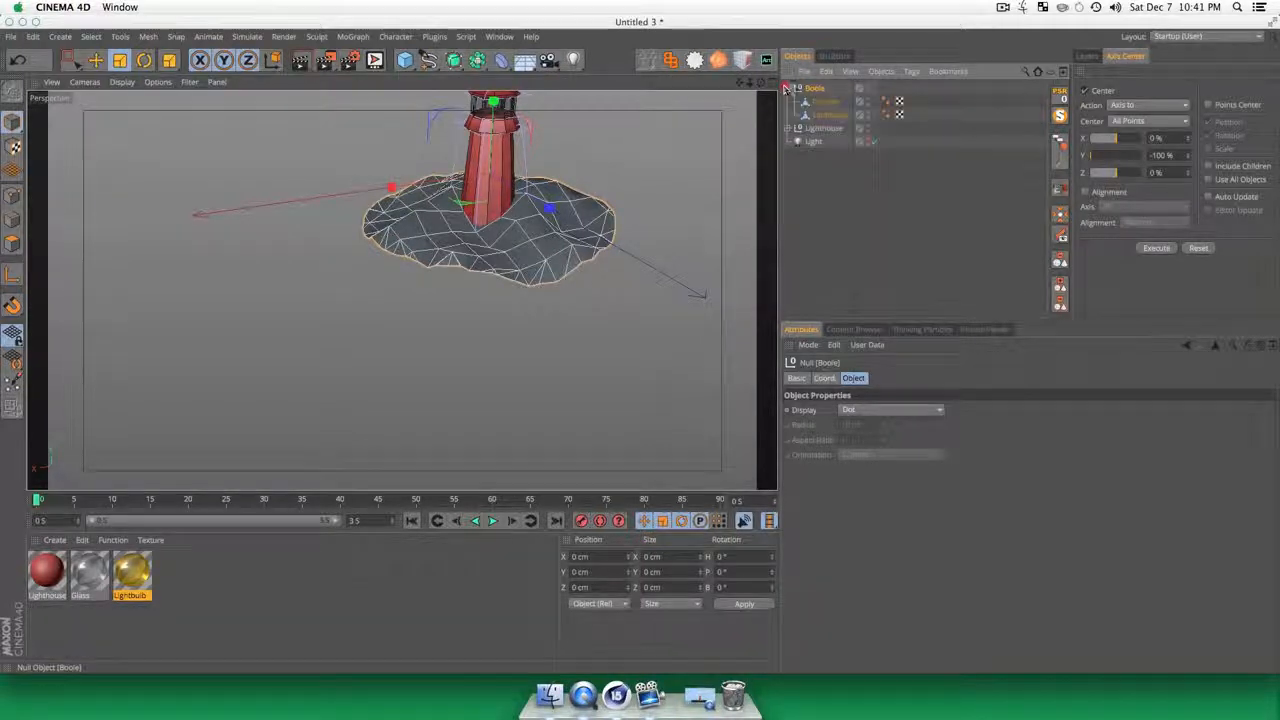
# Step: Select the Boole null with its children and merge them into one mesh using Connect Objects + Delete
pyautogui.click(836, 234)
pyautogui.click(816, 89)
pyautogui.rightClick(816, 89)
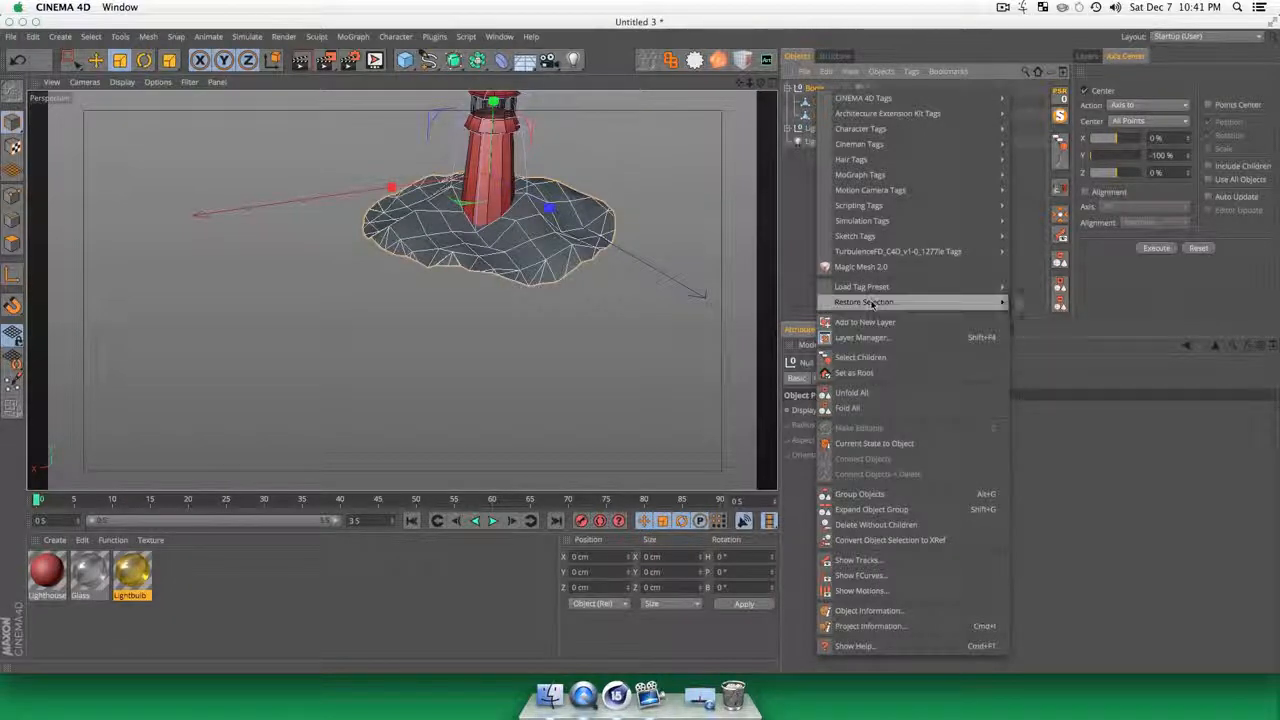
pyautogui.click(916, 358)
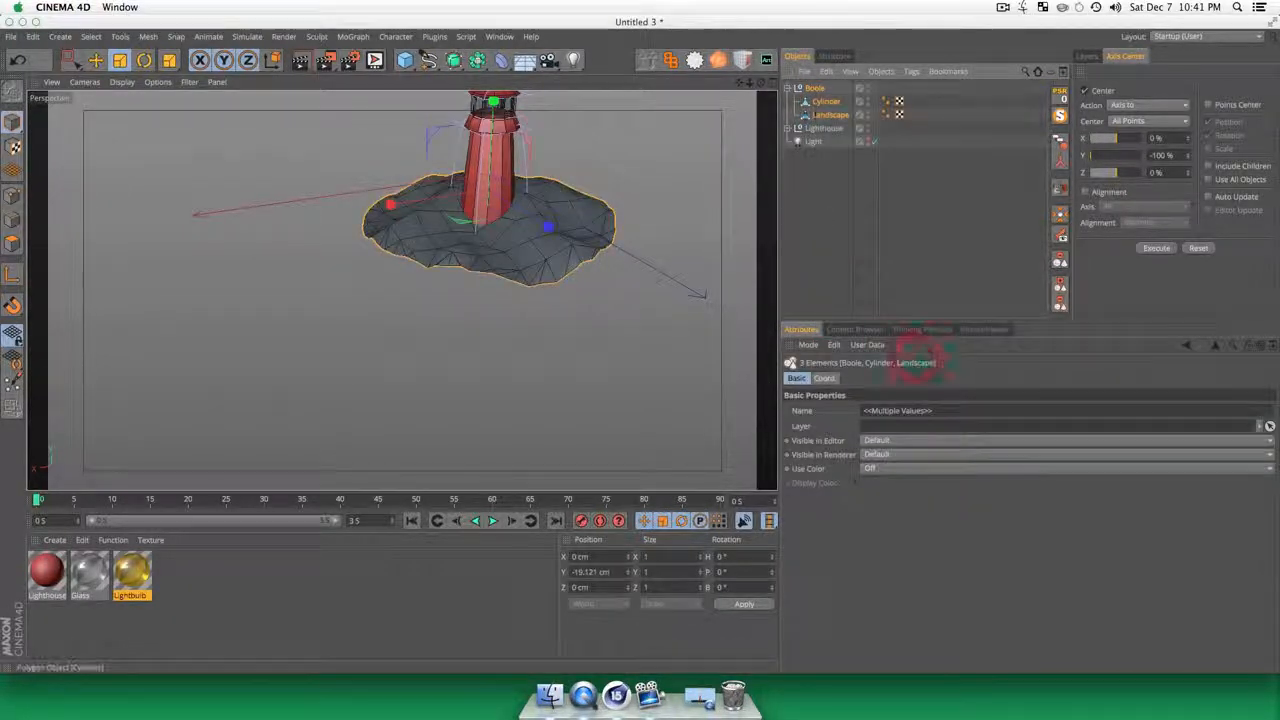
pyautogui.rightClick(813, 93)
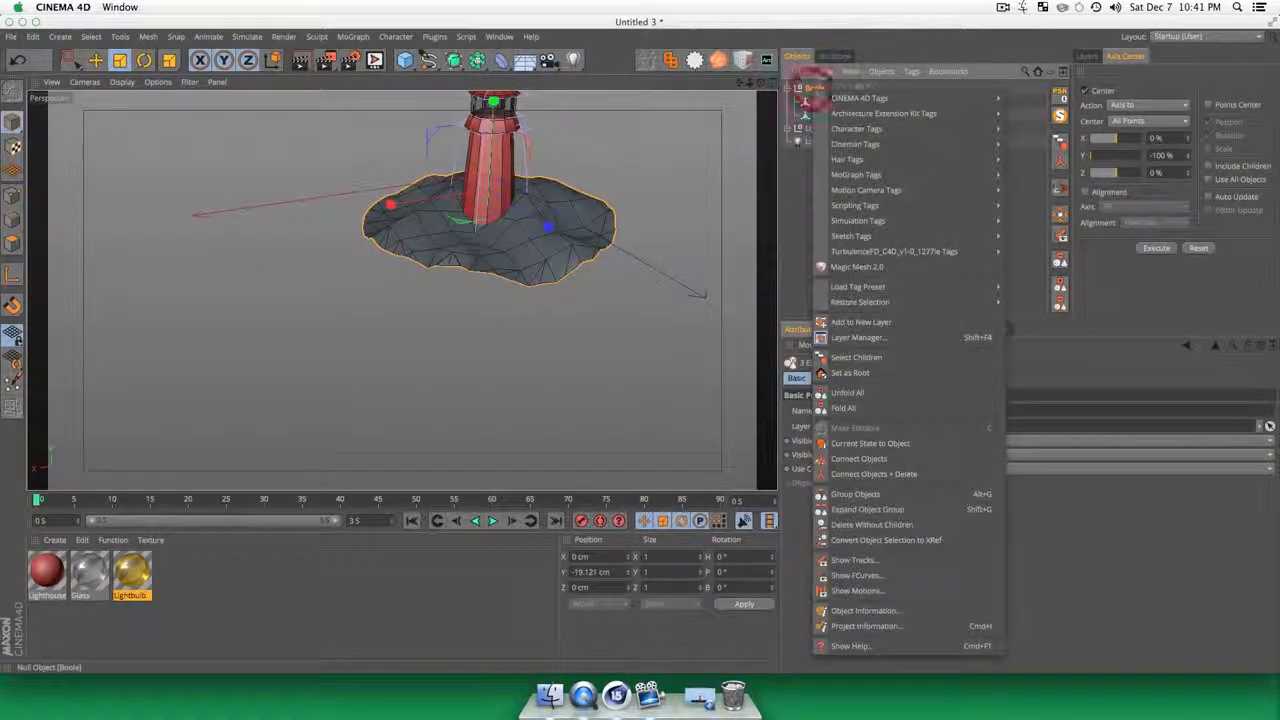
pyautogui.click(867, 475)
# Step: Rename the merged terrain mesh as Island and clear the selection
pyautogui.doubleClick(816, 90)
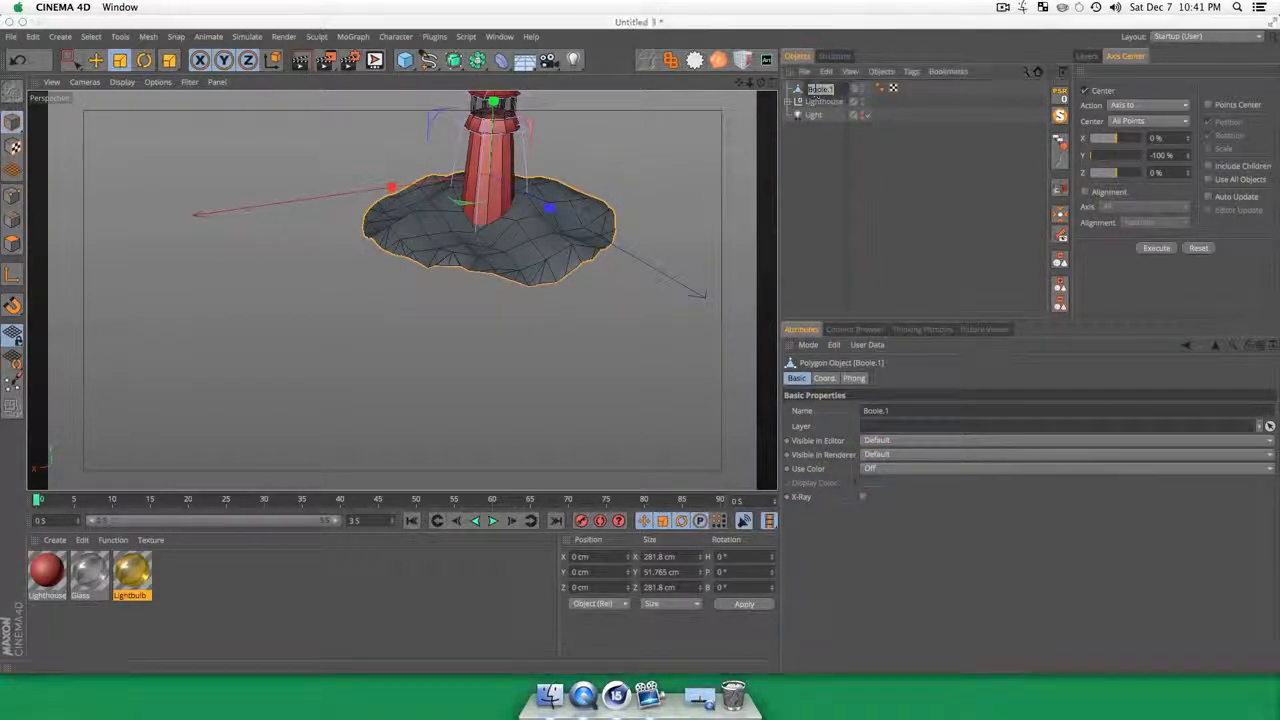
pyautogui.write('Island')
pyautogui.press('Return')
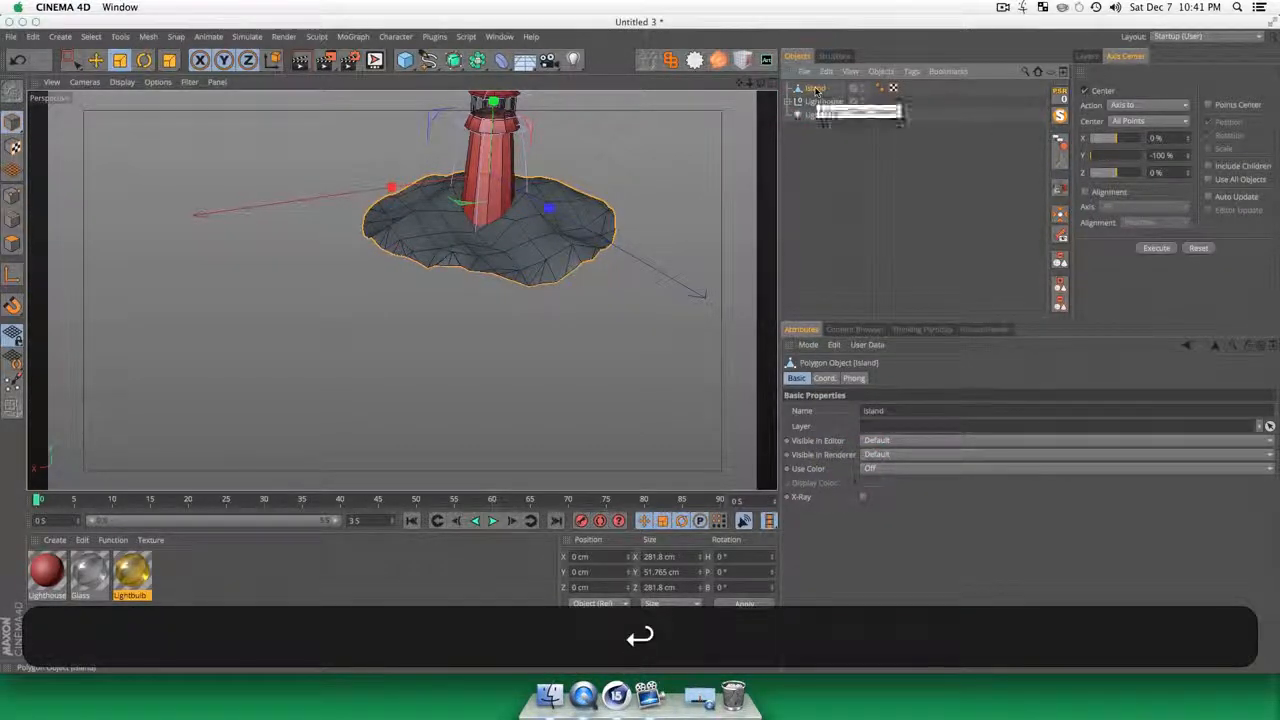
pyautogui.click(838, 176)
# Step: Duplicate the Lighthouse material and name the copy Island
pyautogui.click(179, 609)
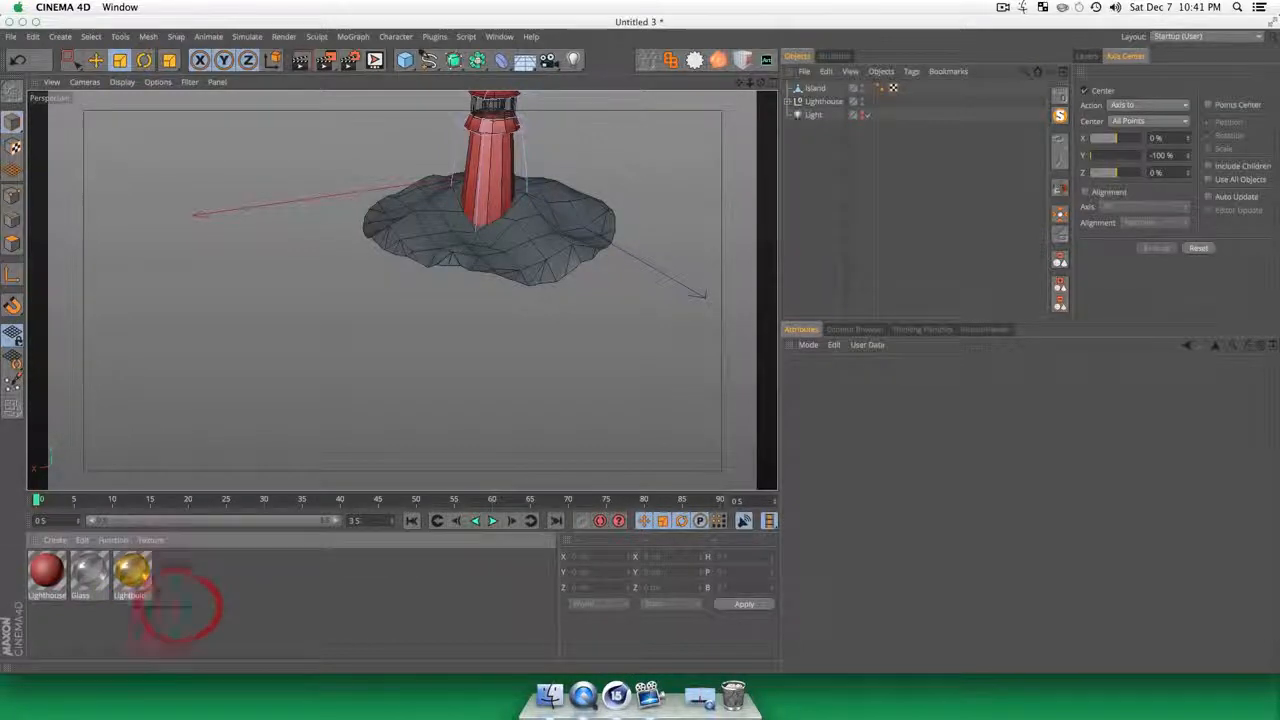
pyautogui.keyDown('super'); pyautogui.moveTo(47, 571); pyautogui.dragTo(202, 619); pyautogui.keyUp('super')
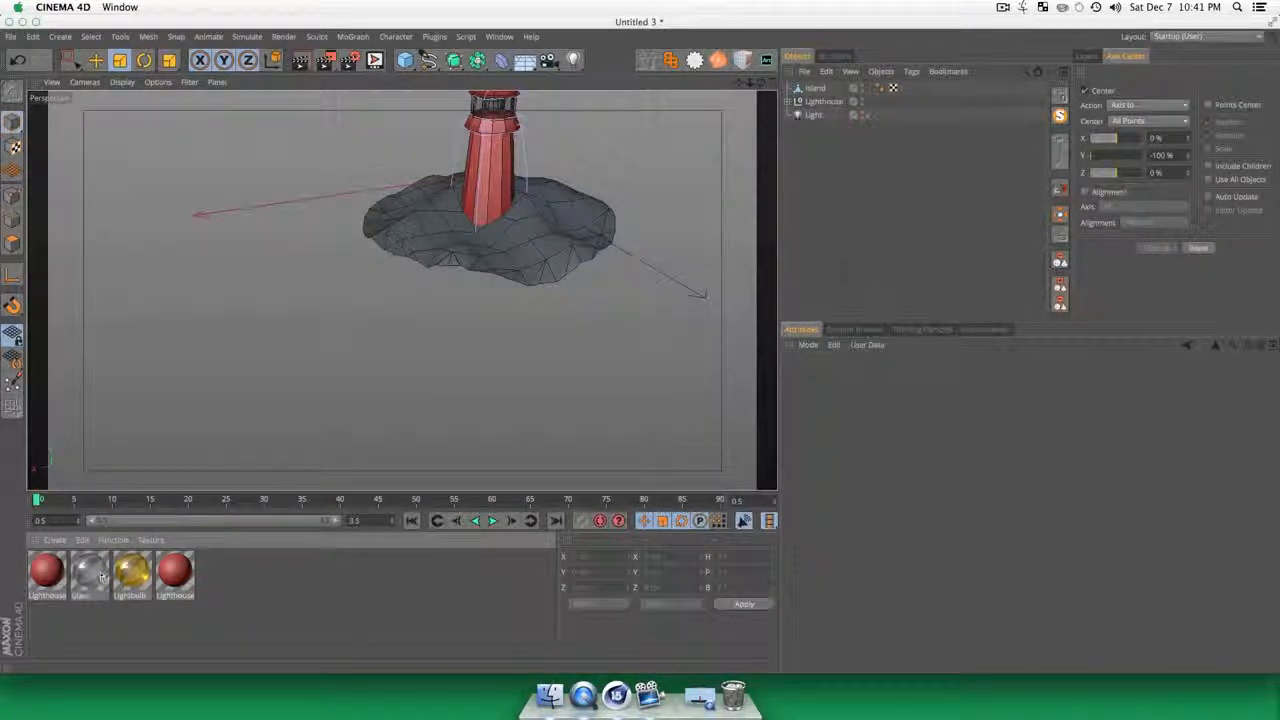
pyautogui.doubleClick(174, 571)
pyautogui.write('Islan')
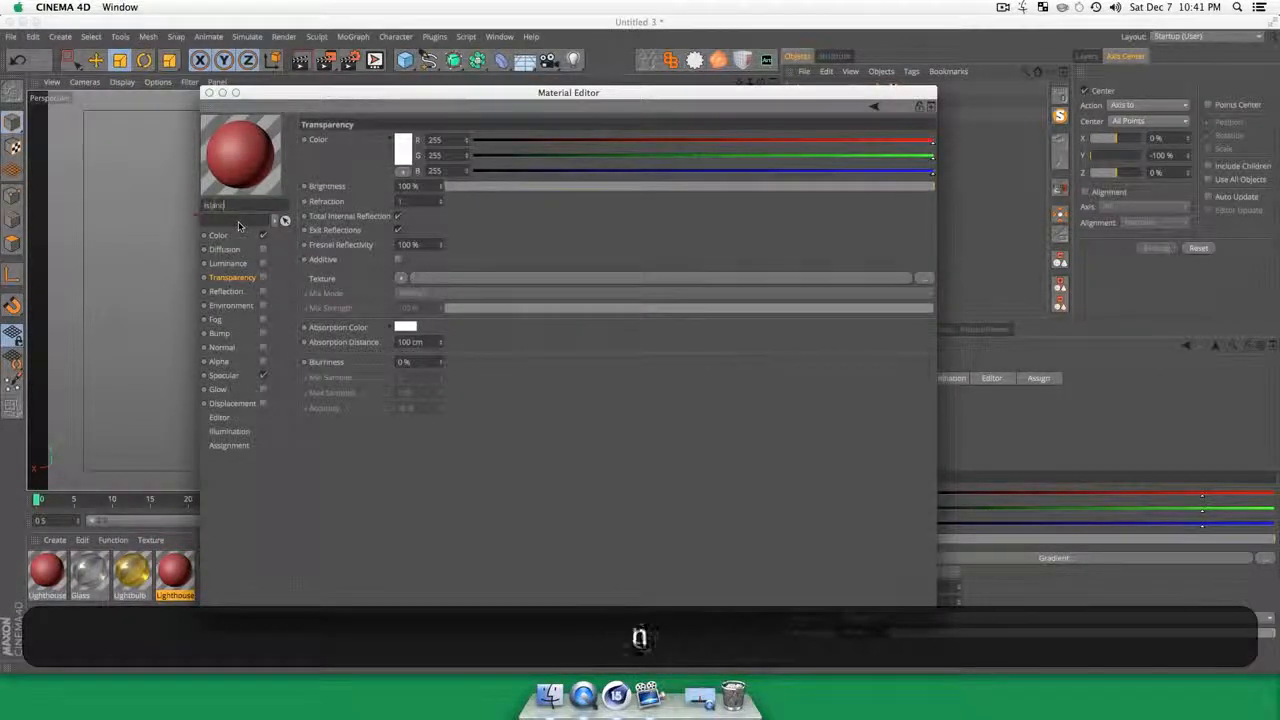
pyautogui.write('d')
# Step: Set the type of the gradient in the Island material's Color channel to 2D - U
pyautogui.click(222, 237)
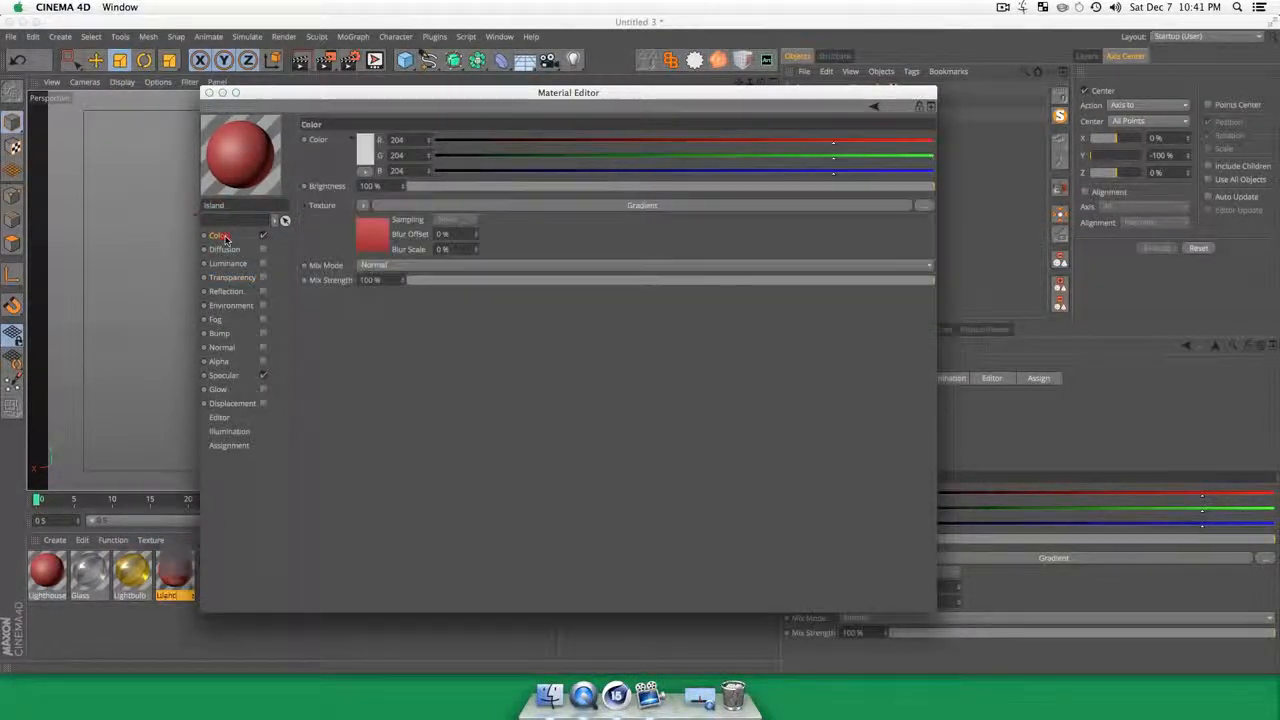
pyautogui.click(378, 234)
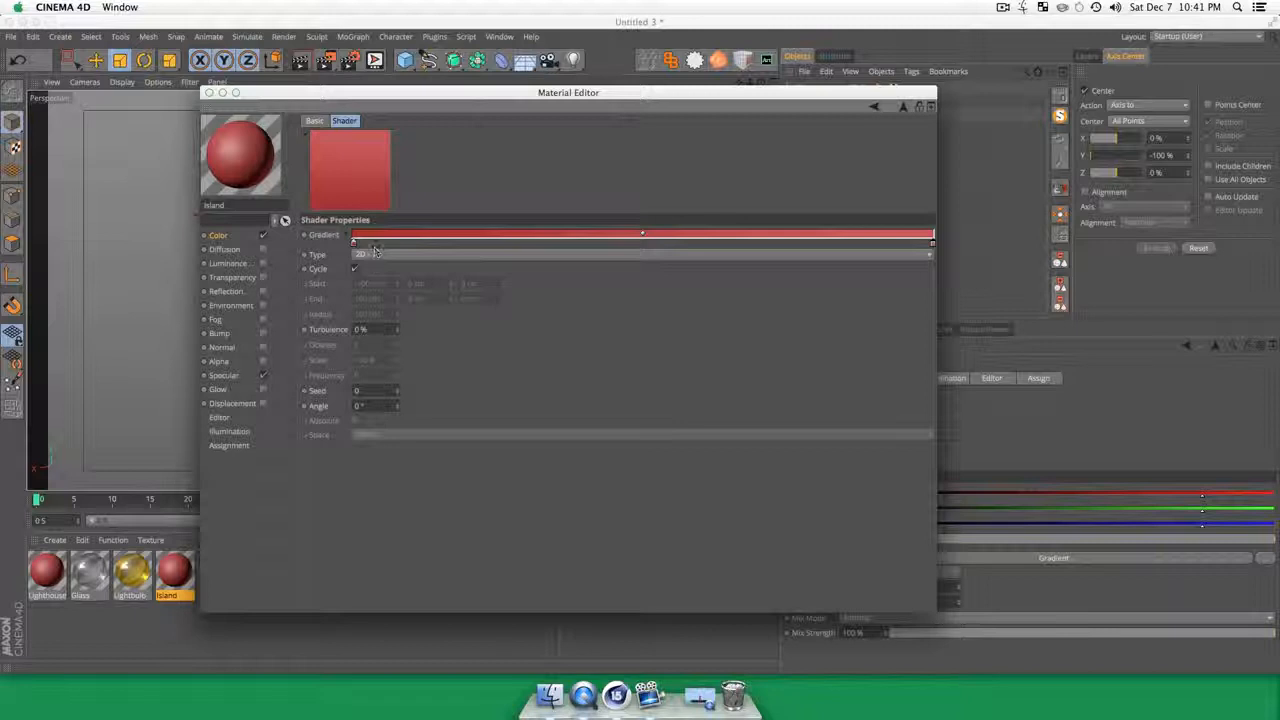
pyautogui.click(373, 254)
pyautogui.click(378, 269)
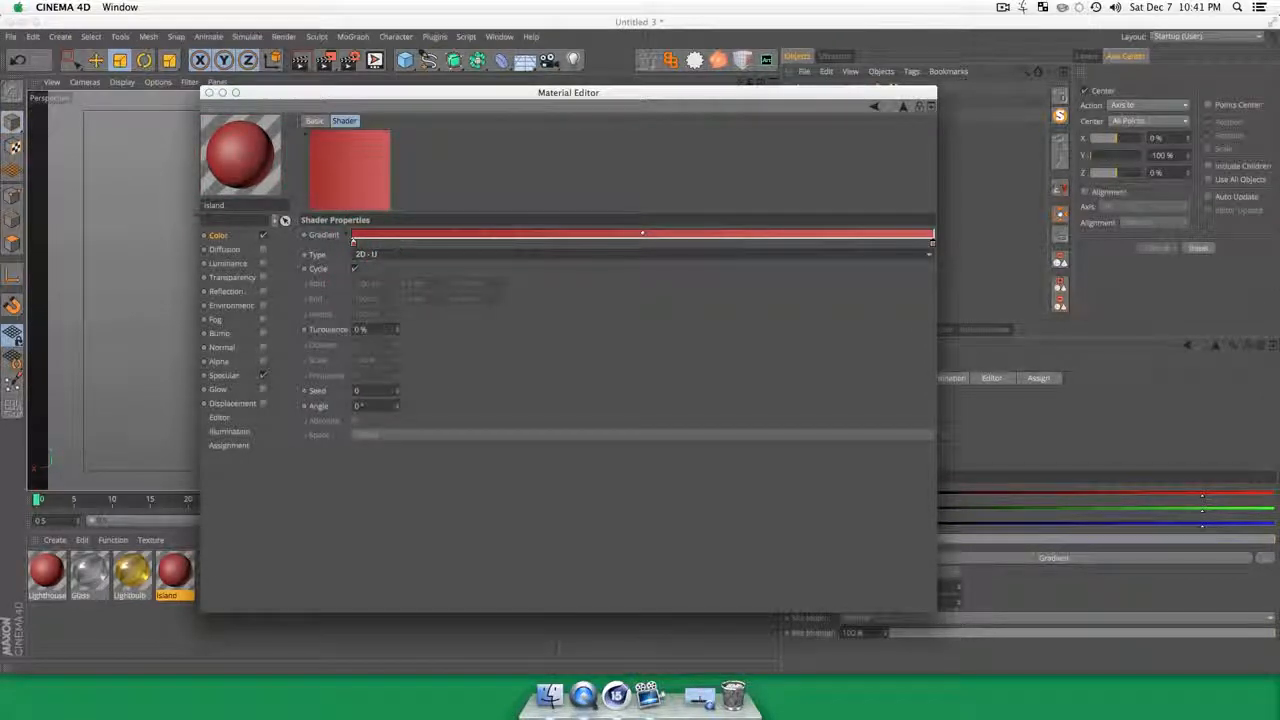
# Step: Recolor both end knots of the Island material's gradient green, using a 100° hue for the first and 104° for the last
pyautogui.doubleClick(354, 245)
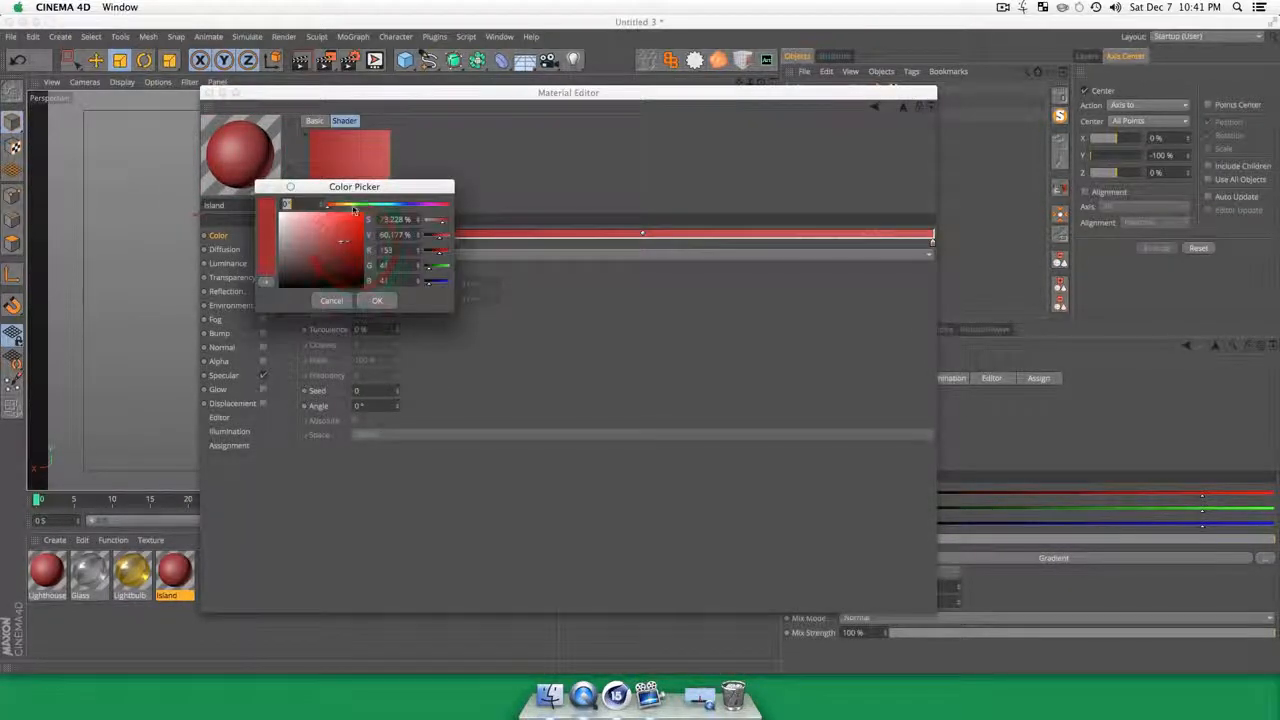
pyautogui.click(361, 205)
pyautogui.moveTo(333, 262); pyautogui.dragTo(338, 242)
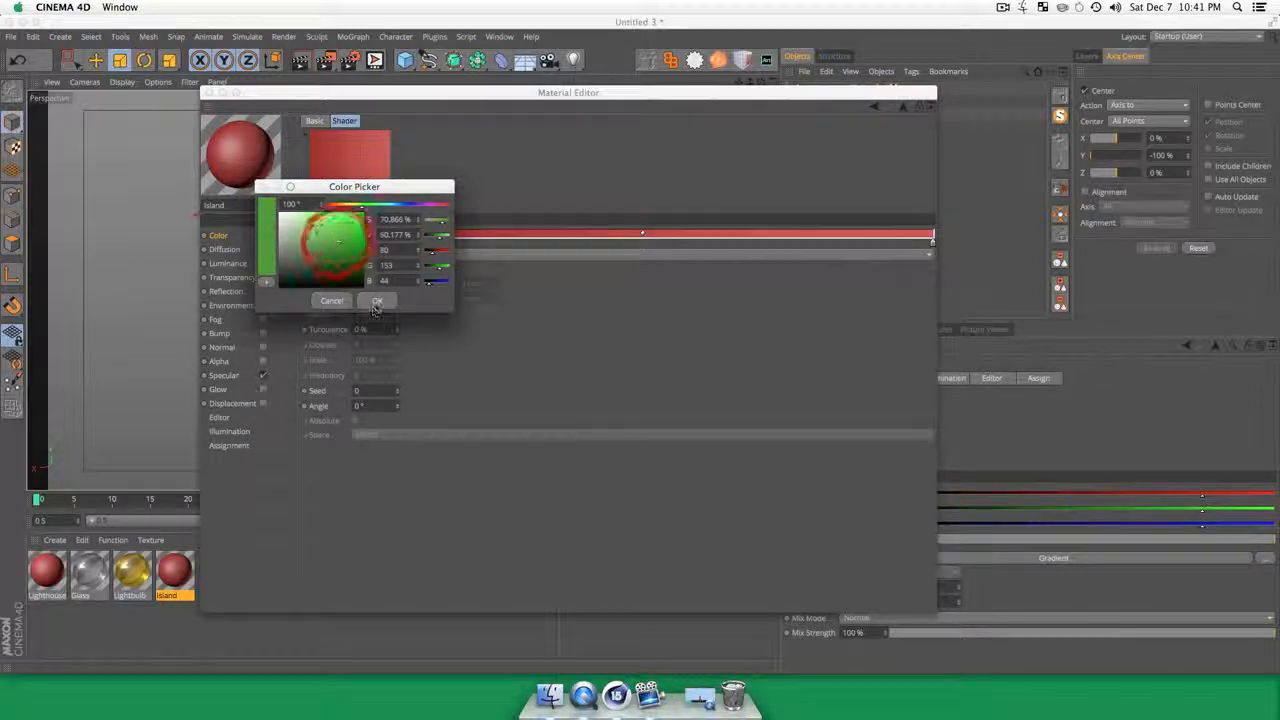
pyautogui.click(376, 300)
pyautogui.doubleClick(934, 245)
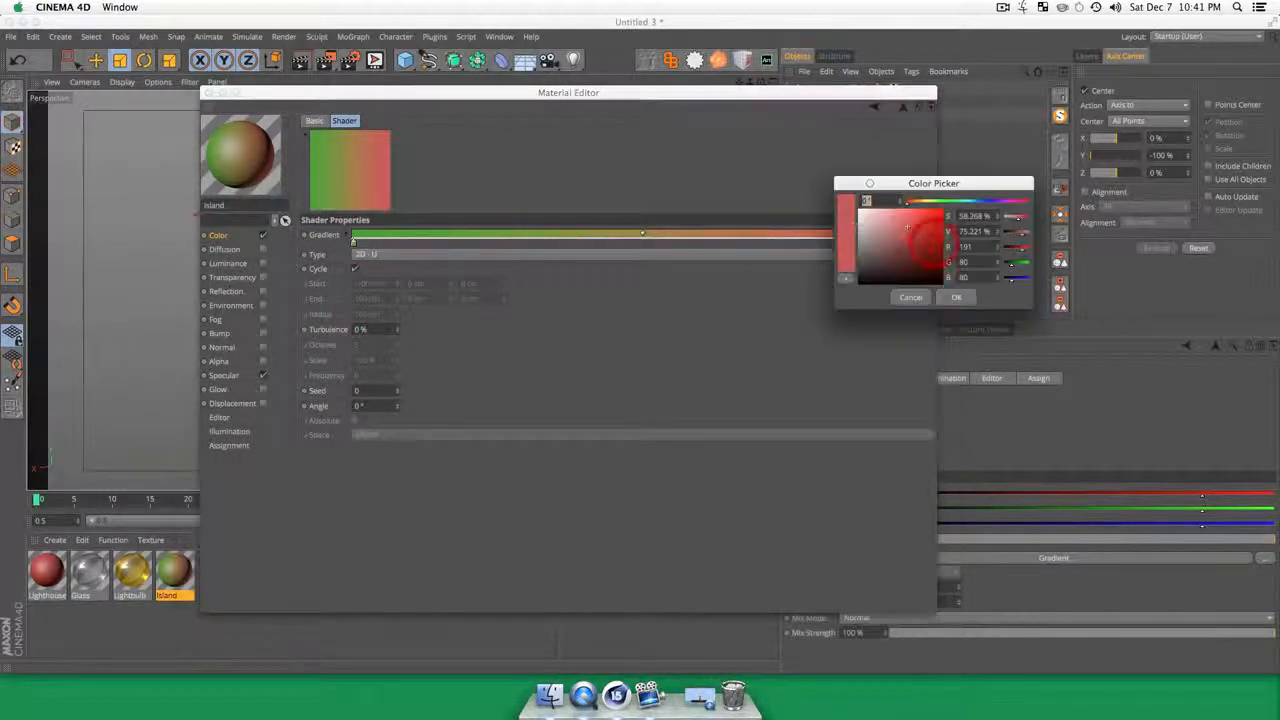
pyautogui.click(942, 201)
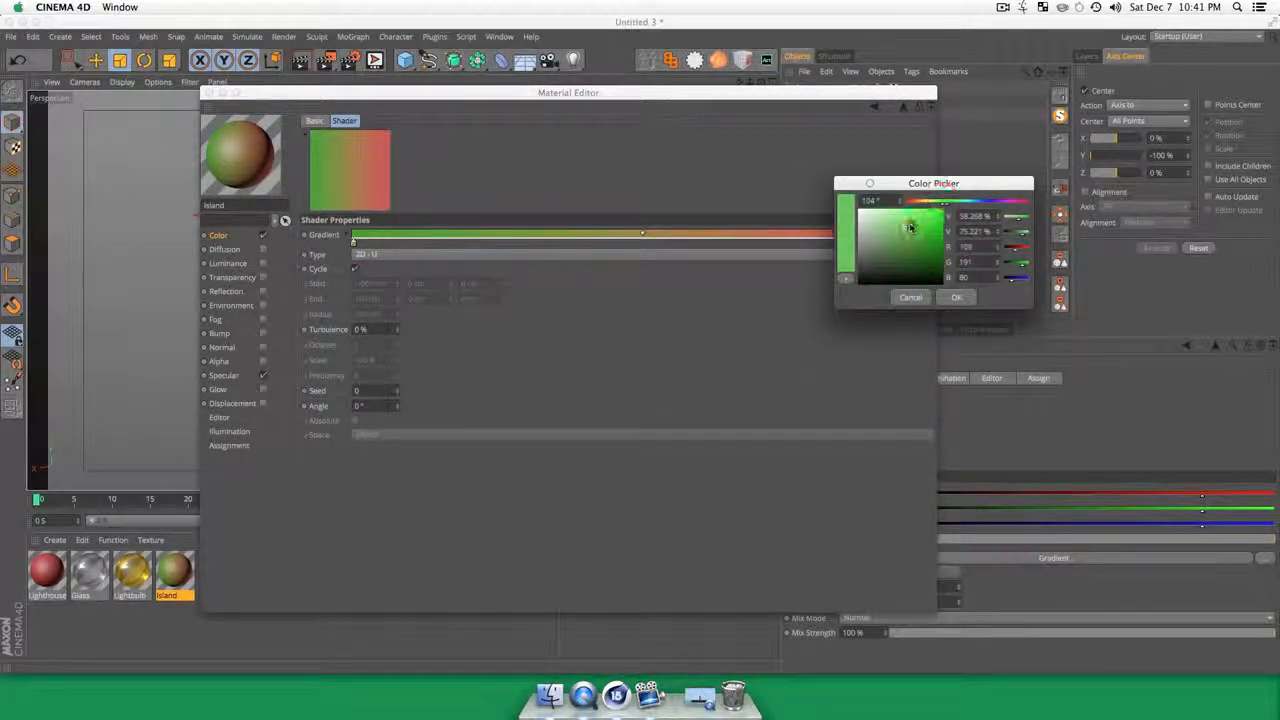
pyautogui.moveTo(910, 228); pyautogui.dragTo(916, 238)
pyautogui.click(956, 297)
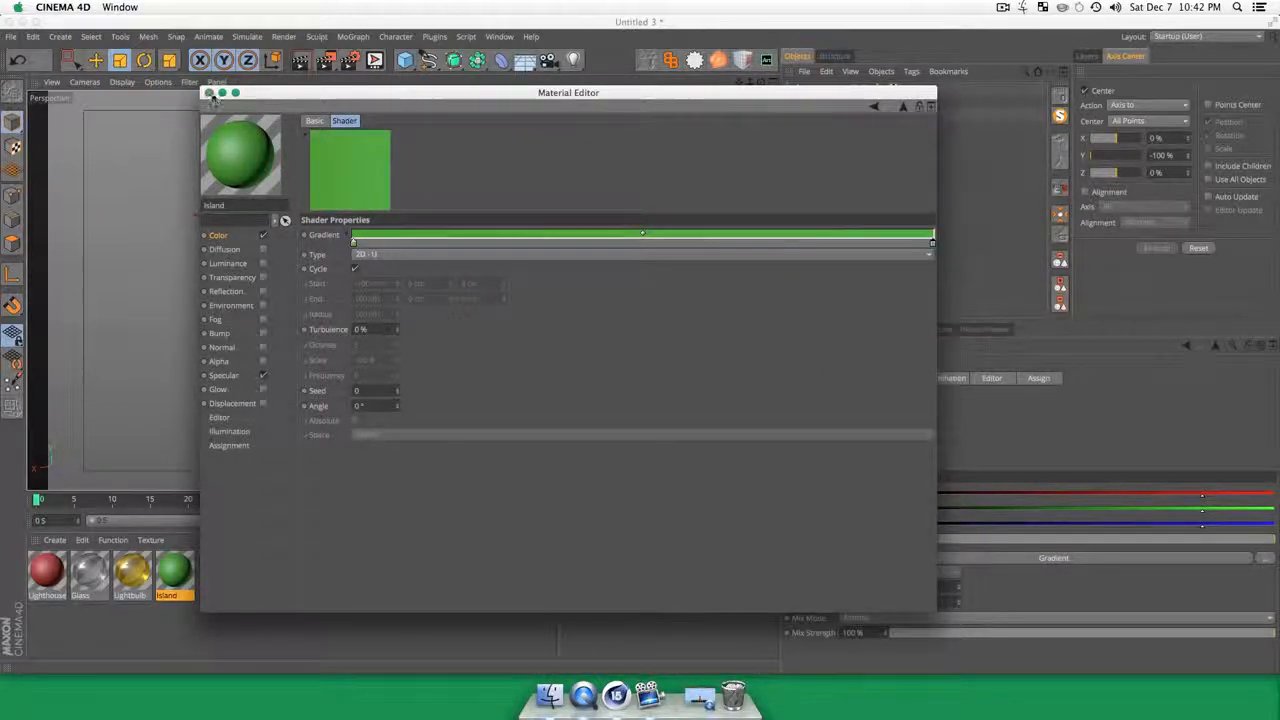
pyautogui.click(209, 93)
# Step: Apply the Island material to the island mesh and render the perspective view to check it
pyautogui.moveTo(174, 572); pyautogui.dragTo(410, 240)
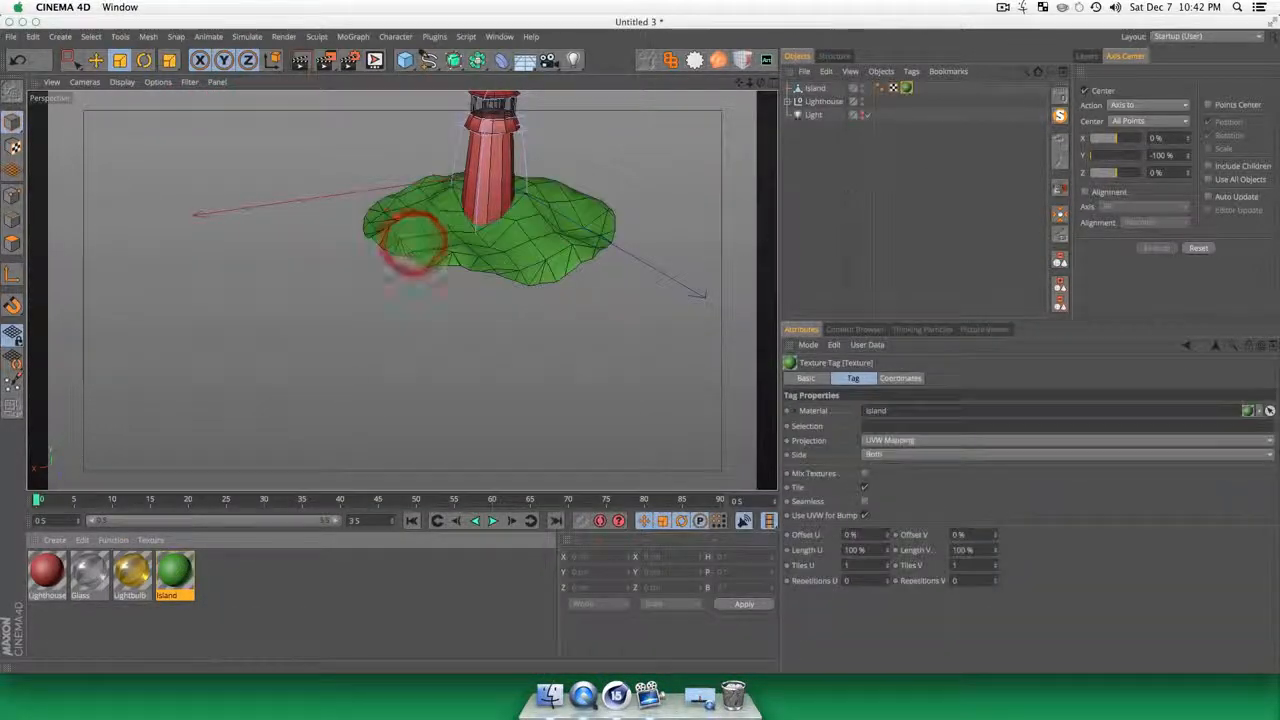
pyautogui.click(850, 205)
pyautogui.press('1')
pyautogui.moveTo(596, 254); pyautogui.dragTo(529, 386)
pyautogui.press('3')
pyautogui.click(529, 386)
pyautogui.press('super+r')
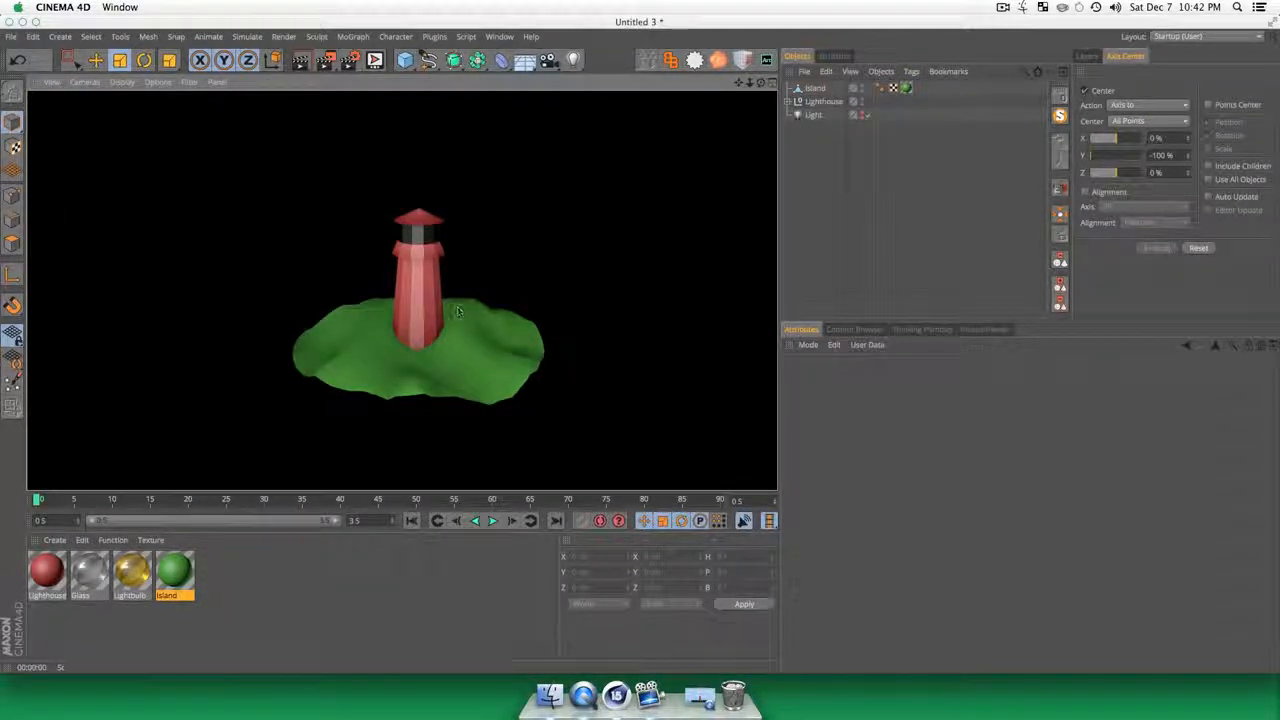
# Step: Enable the Light object and render the perspective view with its volumetric glow
pyautogui.keyDown('alt'); pyautogui.click(865, 116); pyautogui.keyUp('alt')
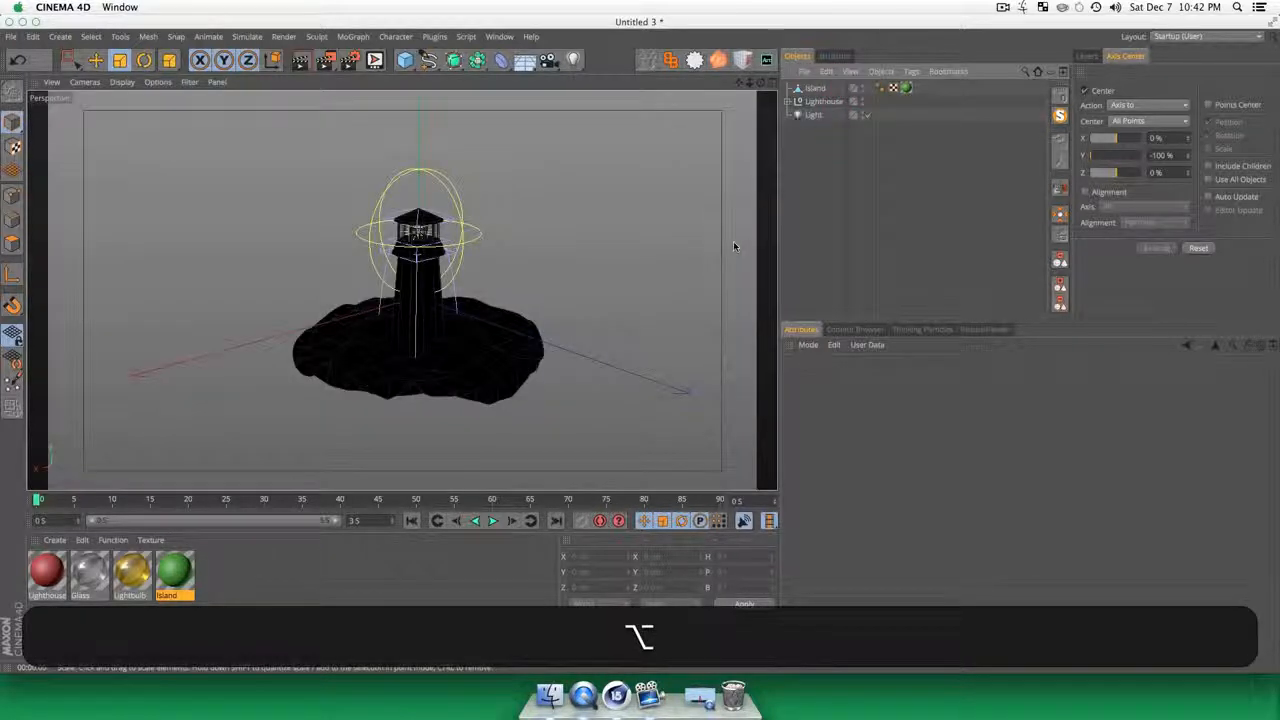
pyautogui.press('alt+super+r')
pyautogui.press('super+r')
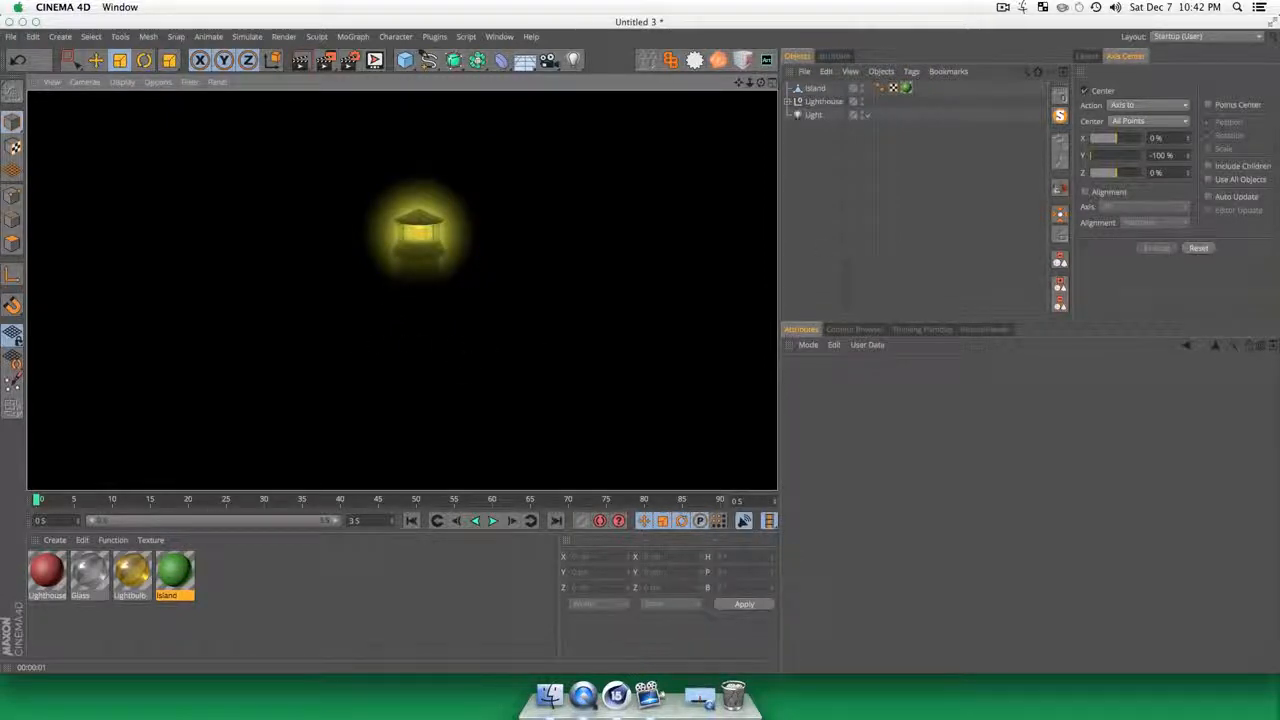
pyautogui.click(829, 154)
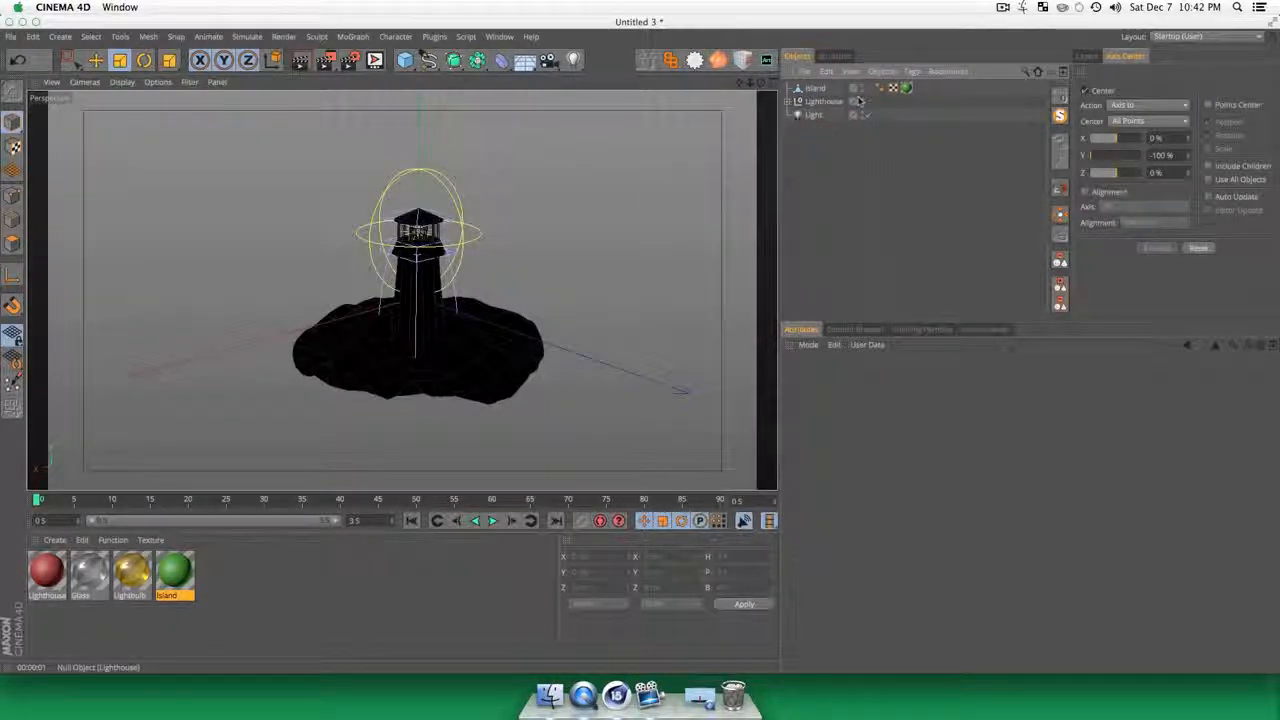
# Step: Remove the Light entry from the Light object's Project include list and render the perspective view again
pyautogui.click(814, 115)
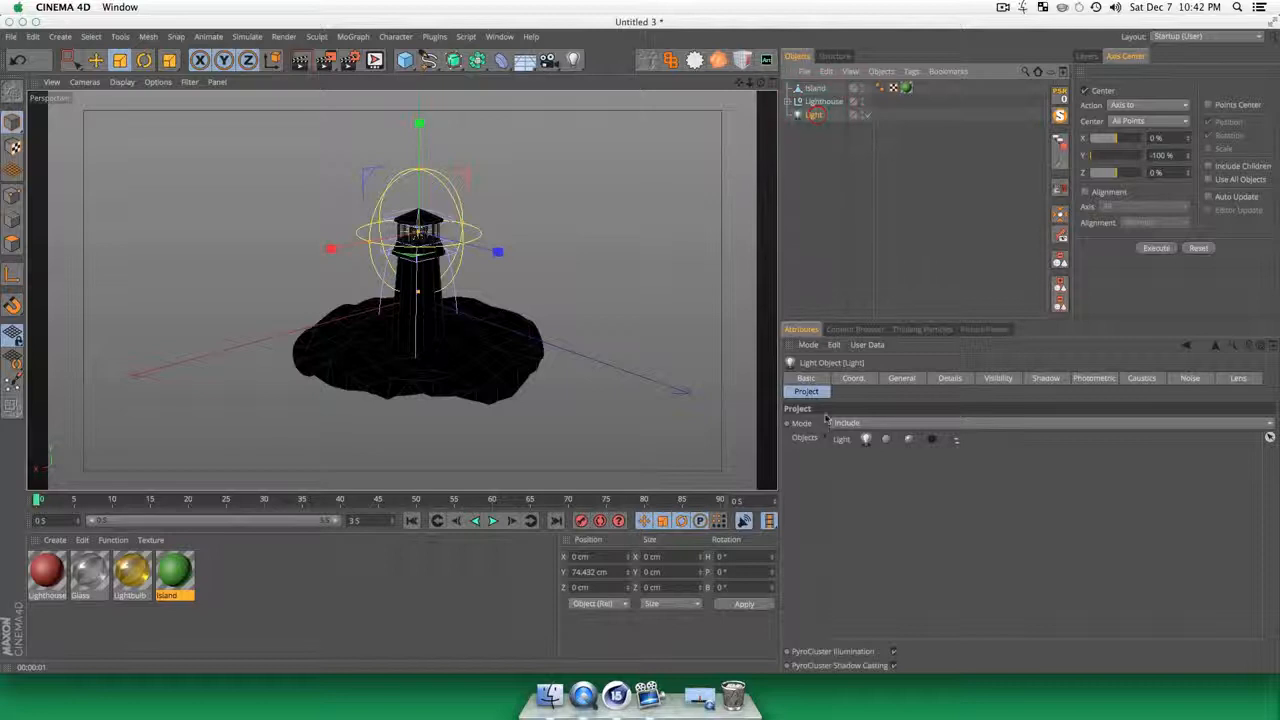
pyautogui.click(845, 440)
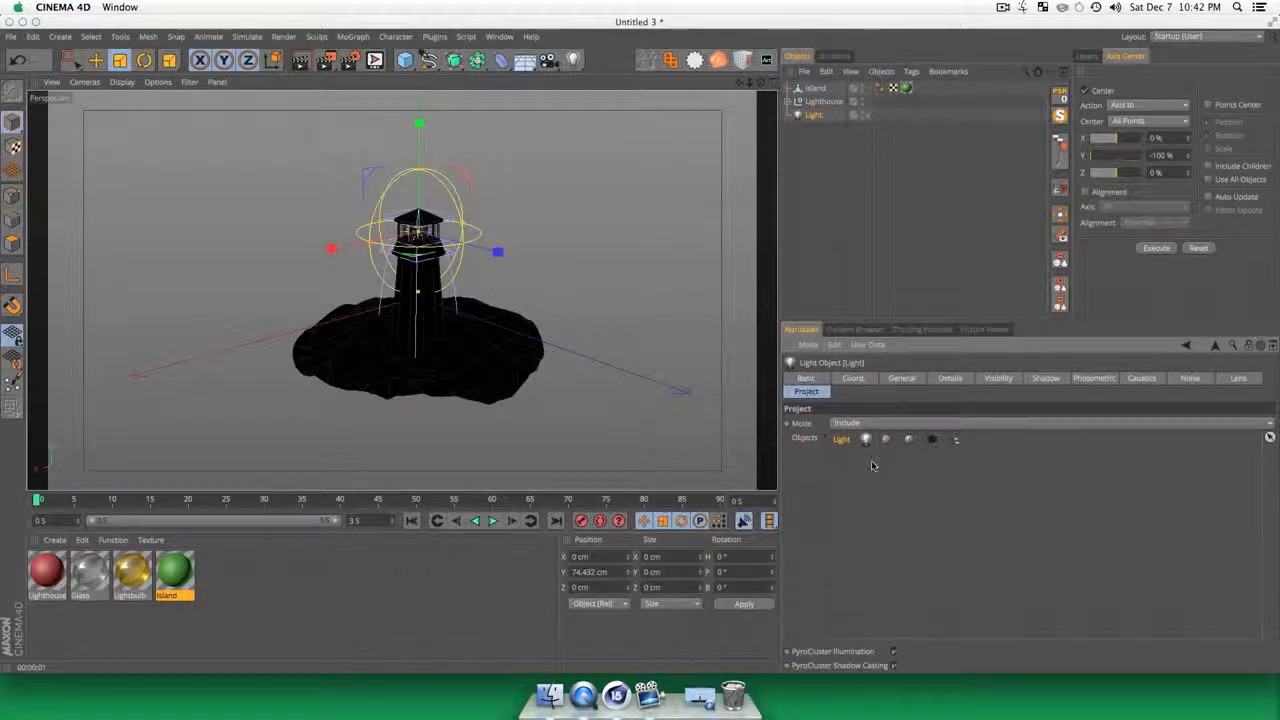
pyautogui.press('BackSpace')
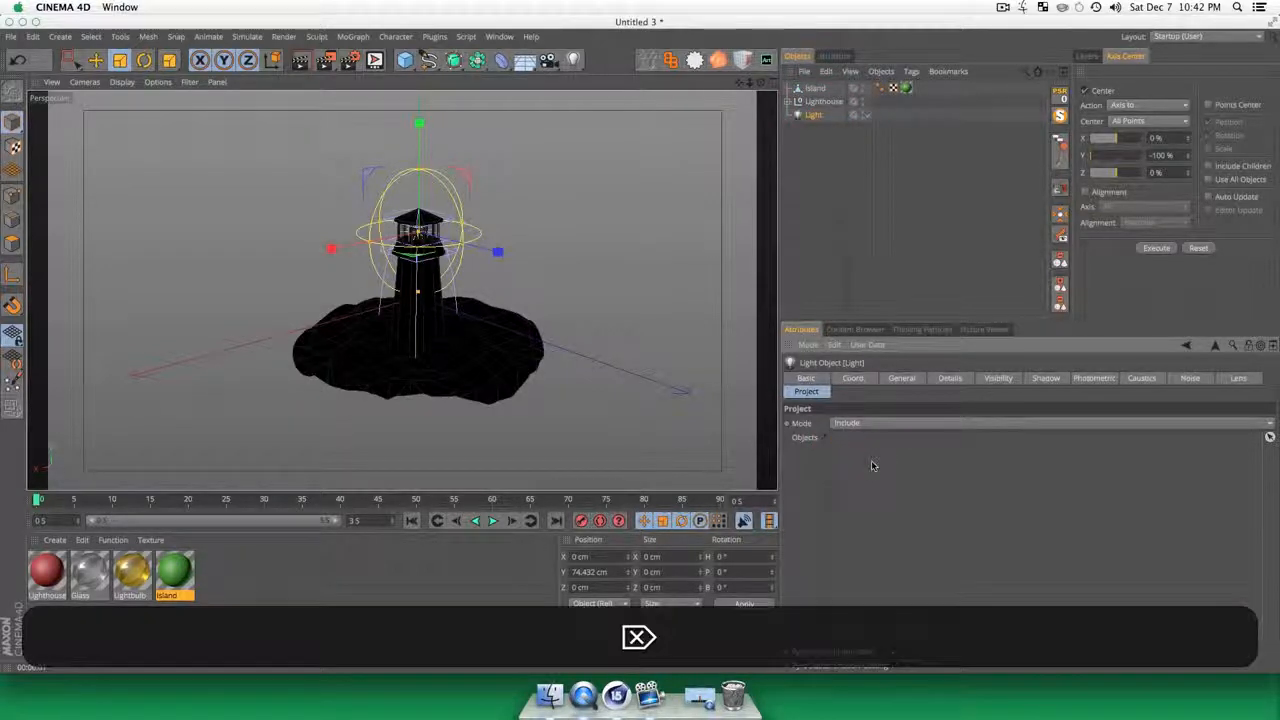
pyautogui.click(822, 101)
pyautogui.click(814, 253)
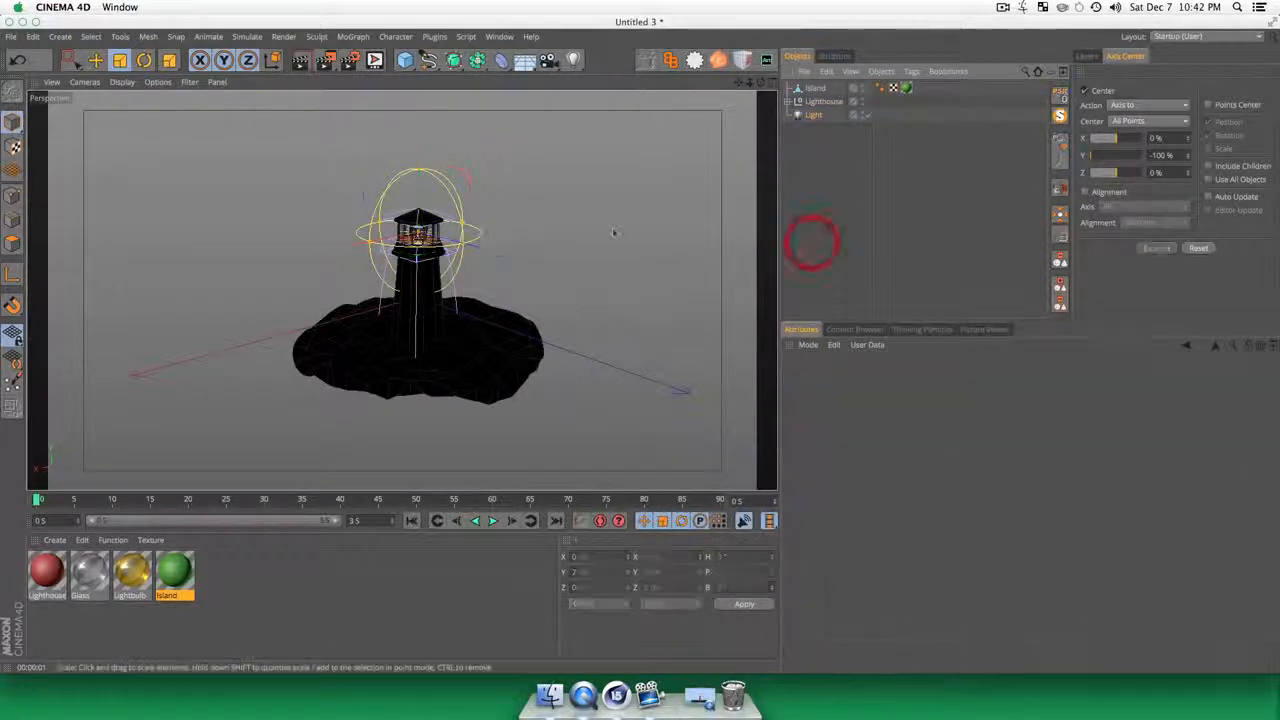
pyautogui.press('super+r')
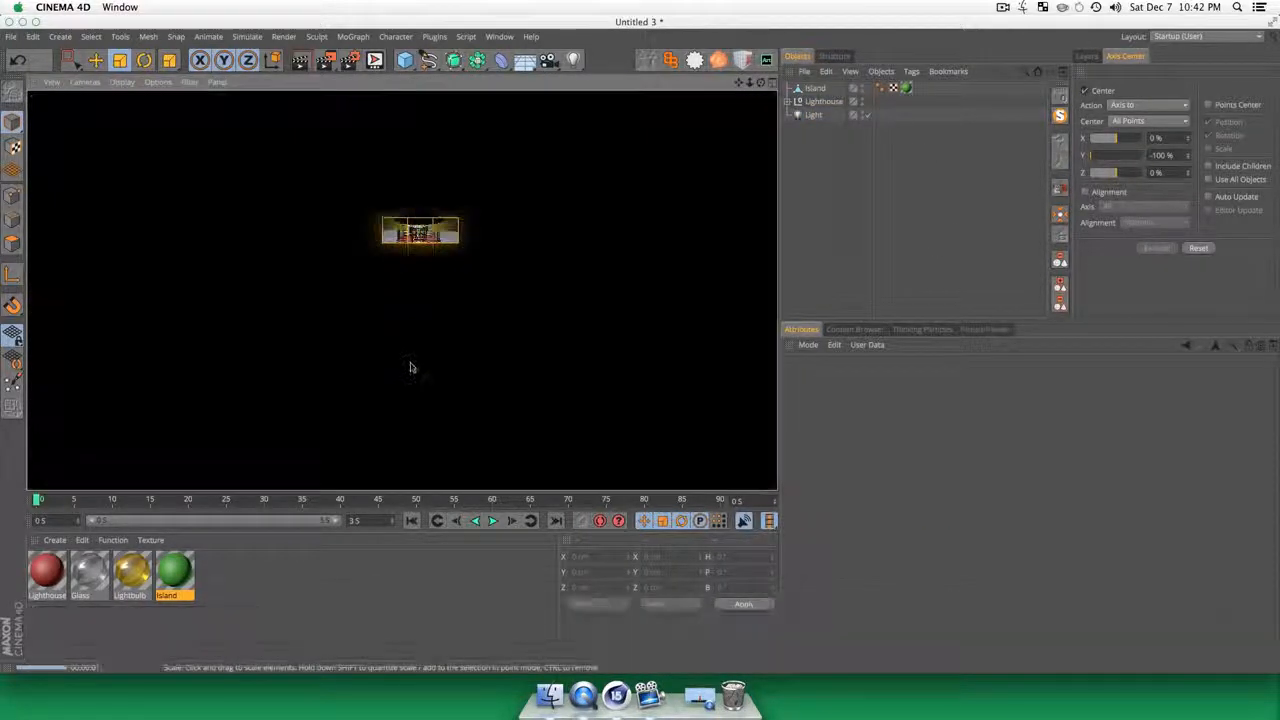
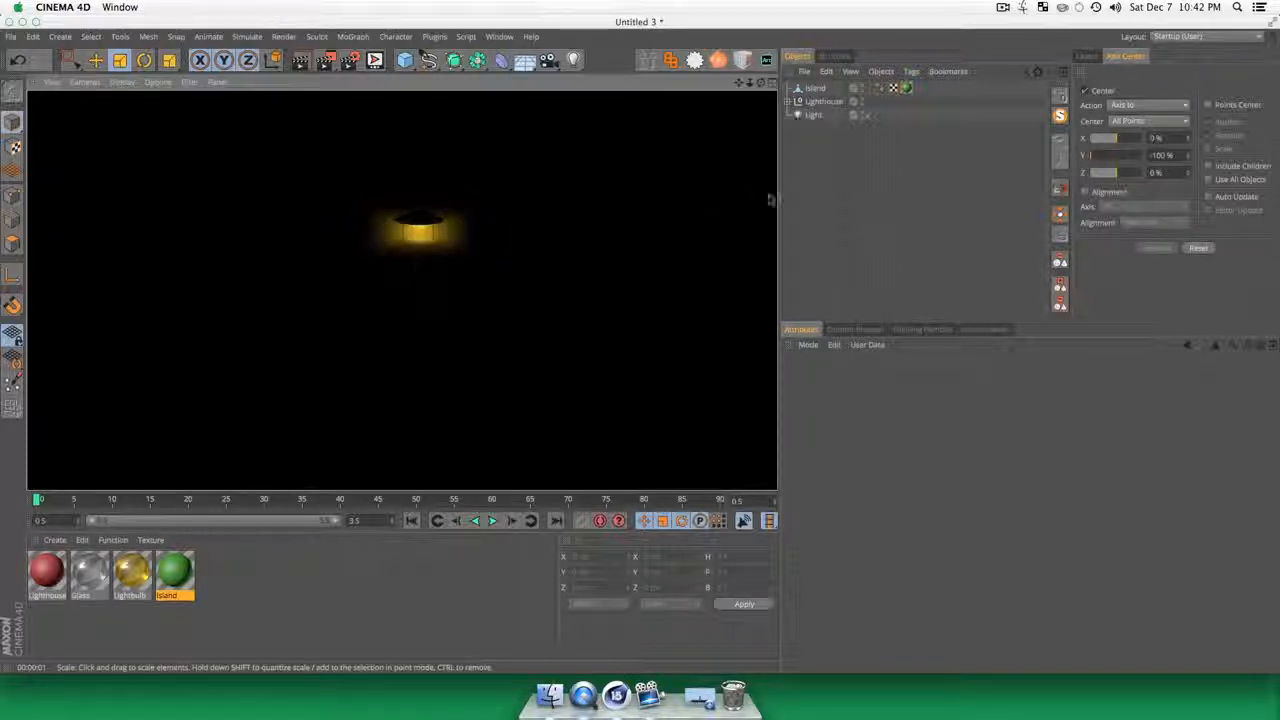
# Step: Add a second light and move it in front of the lighthouse tower, to about X 32 cm and Z 43 cm
pyautogui.click(837, 177)
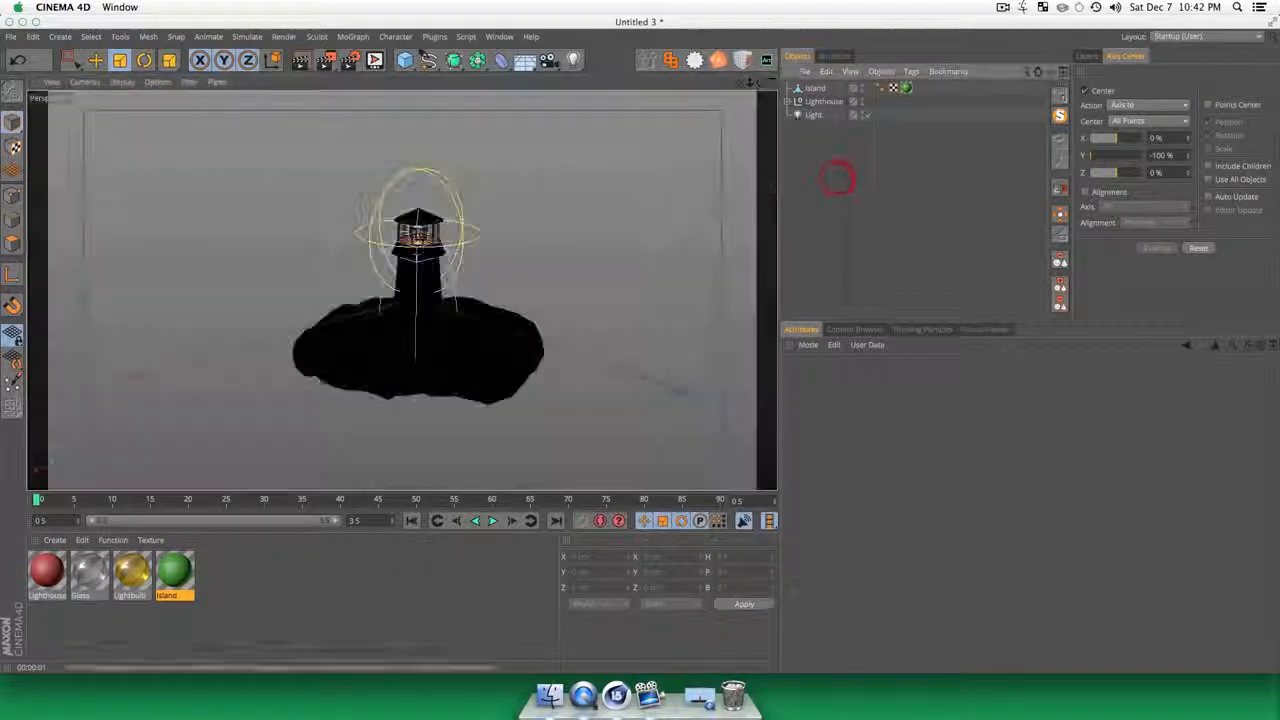
pyautogui.click(576, 63)
pyautogui.press('e')
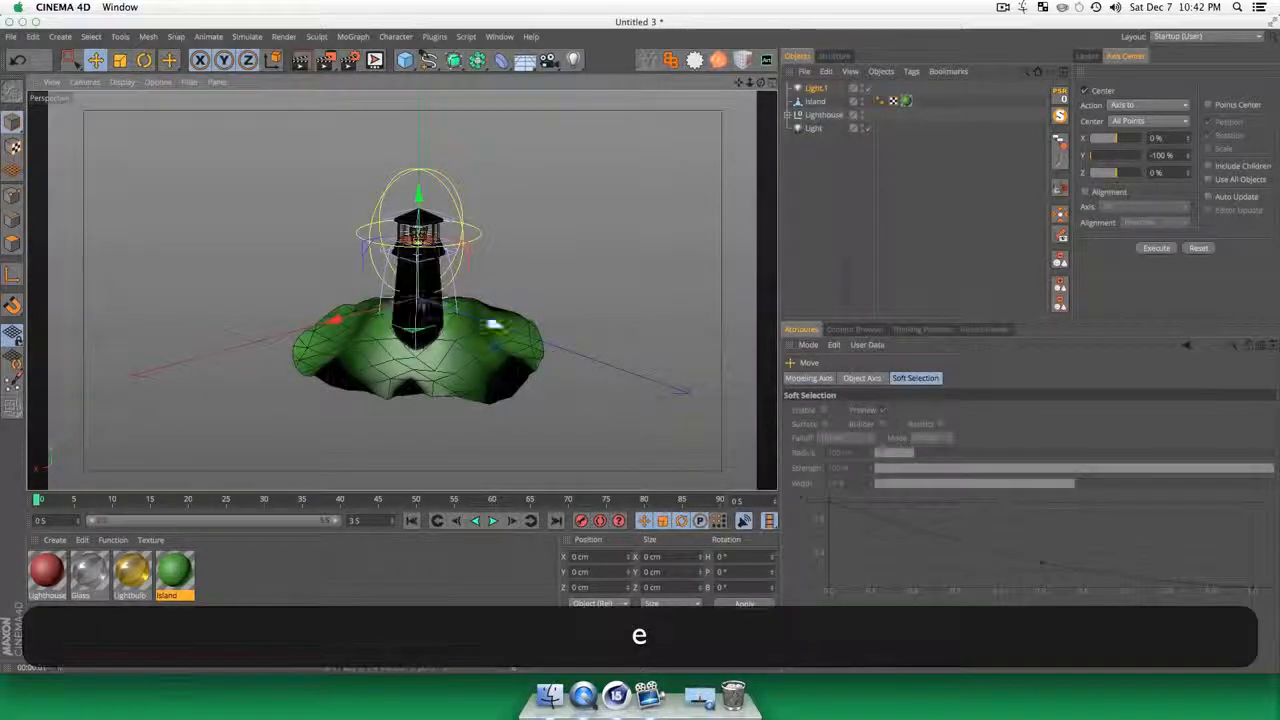
pyautogui.press('3')
pyautogui.moveTo(551, 301); pyautogui.dragTo(468, 392)
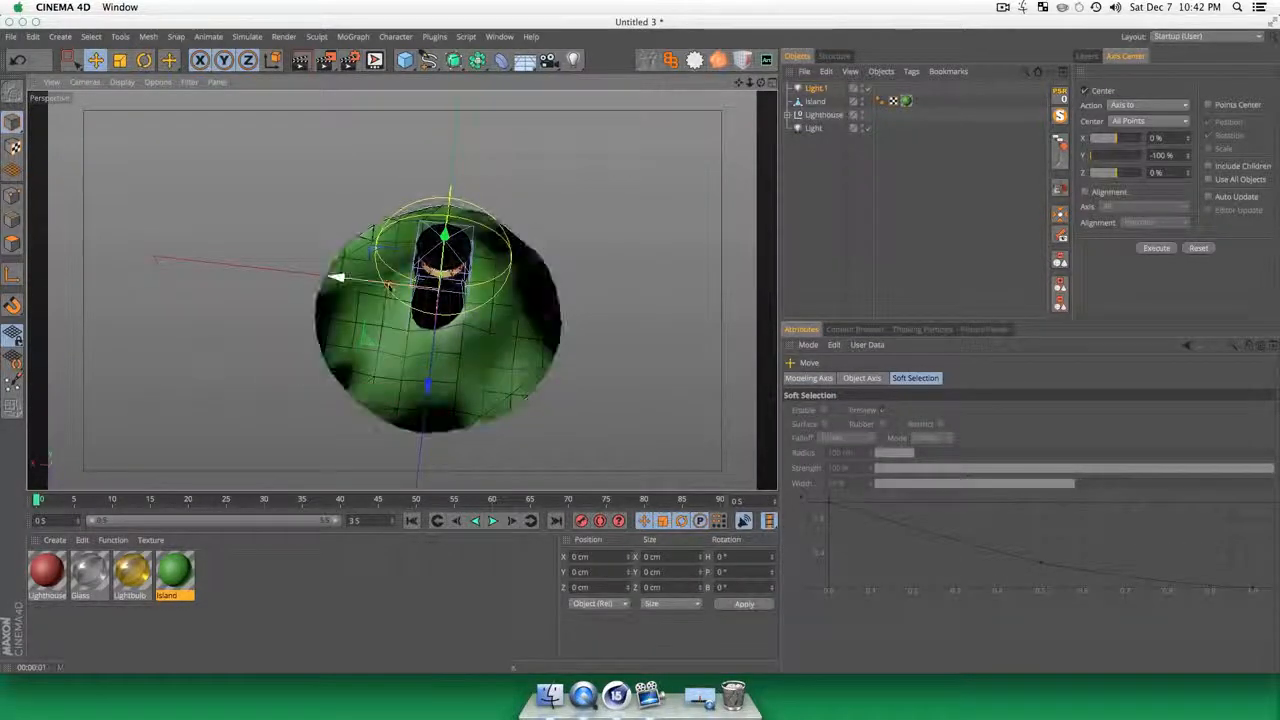
pyautogui.moveTo(389, 287); pyautogui.dragTo(356, 282)
pyautogui.moveTo(407, 334); pyautogui.dragTo(400, 372)
pyautogui.click(816, 88)
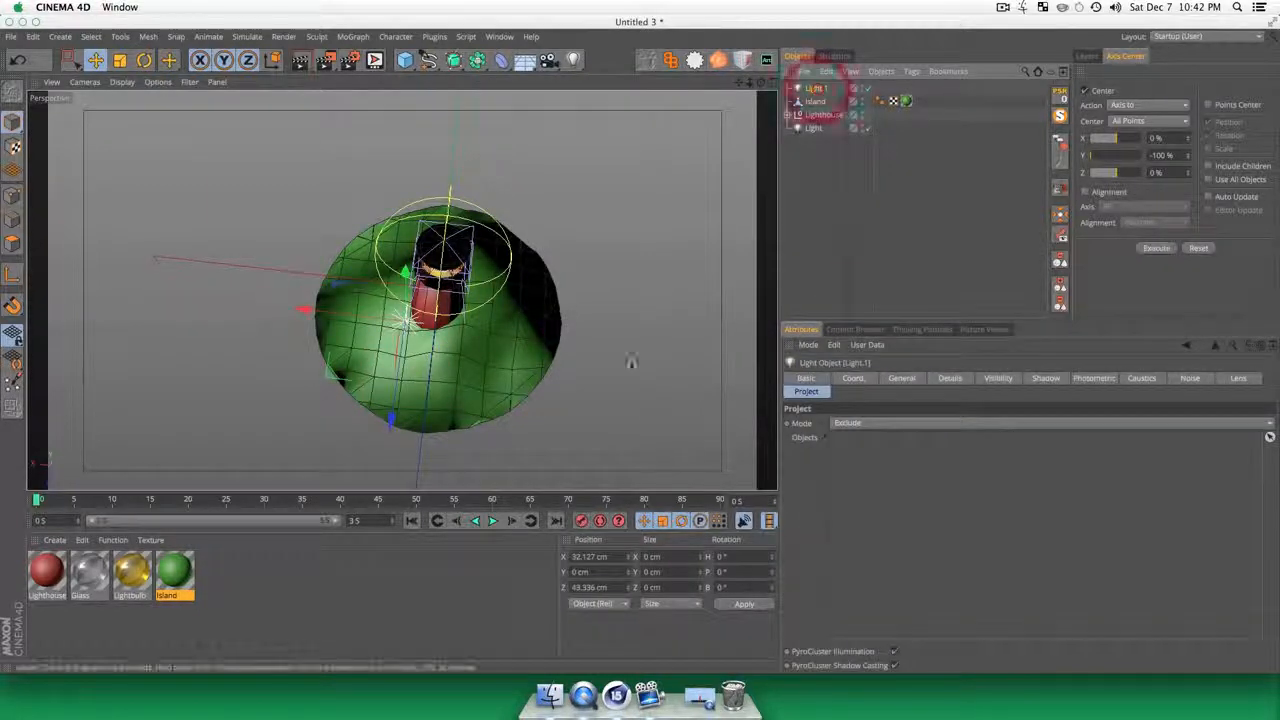
pyautogui.press('3')
pyautogui.moveTo(631, 361); pyautogui.dragTo(598, 219)
# Step: Set the second light's shadow type to Area
pyautogui.click(816, 87)
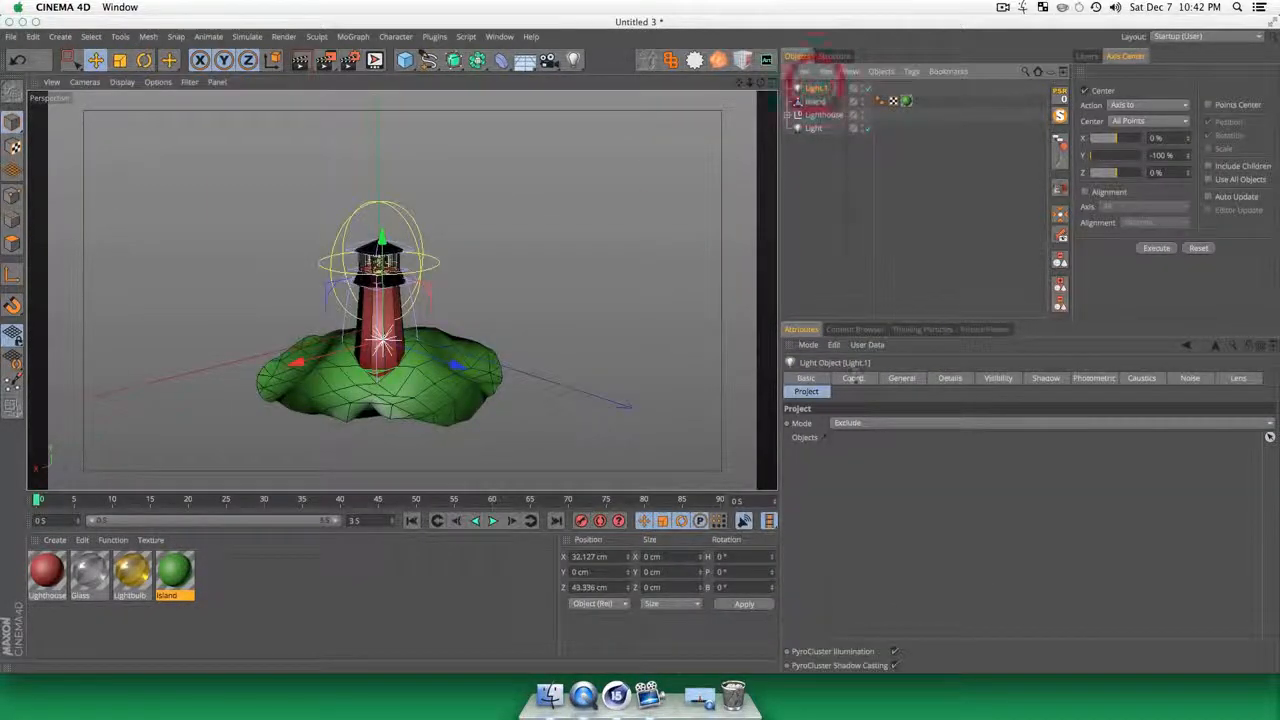
pyautogui.click(900, 378)
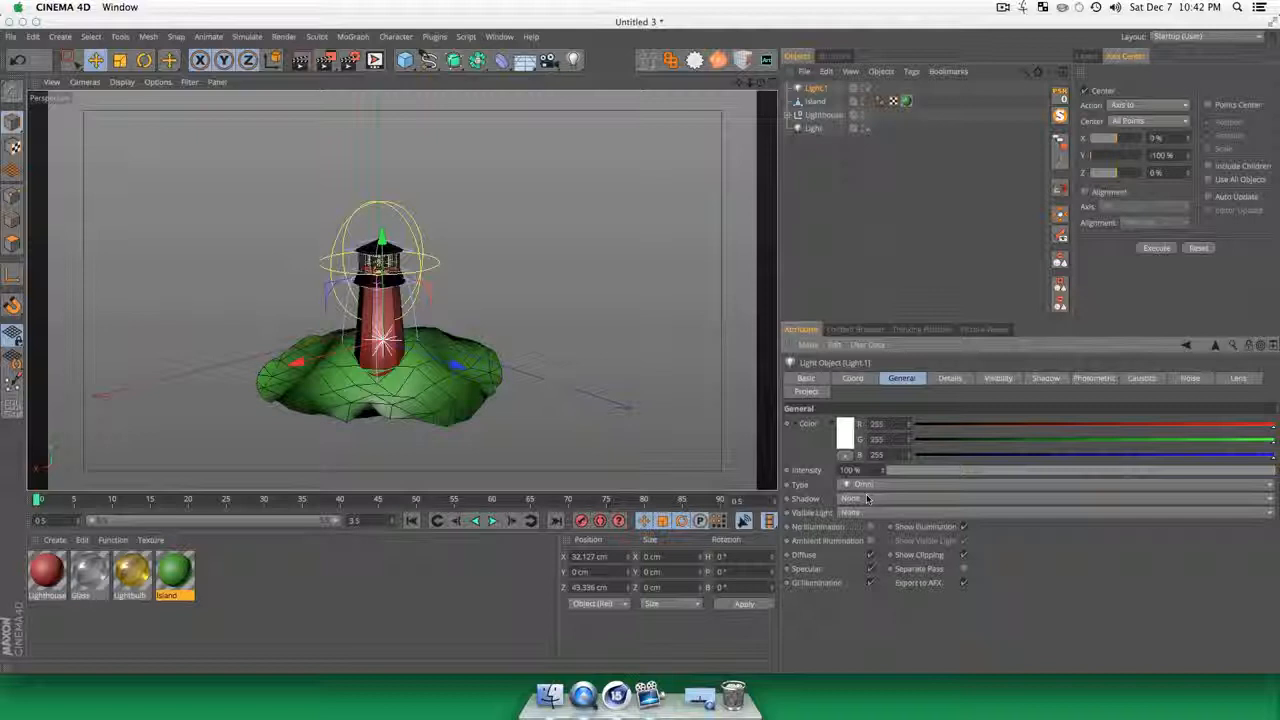
pyautogui.click(864, 498)
pyautogui.click(858, 500)
pyautogui.click(857, 501)
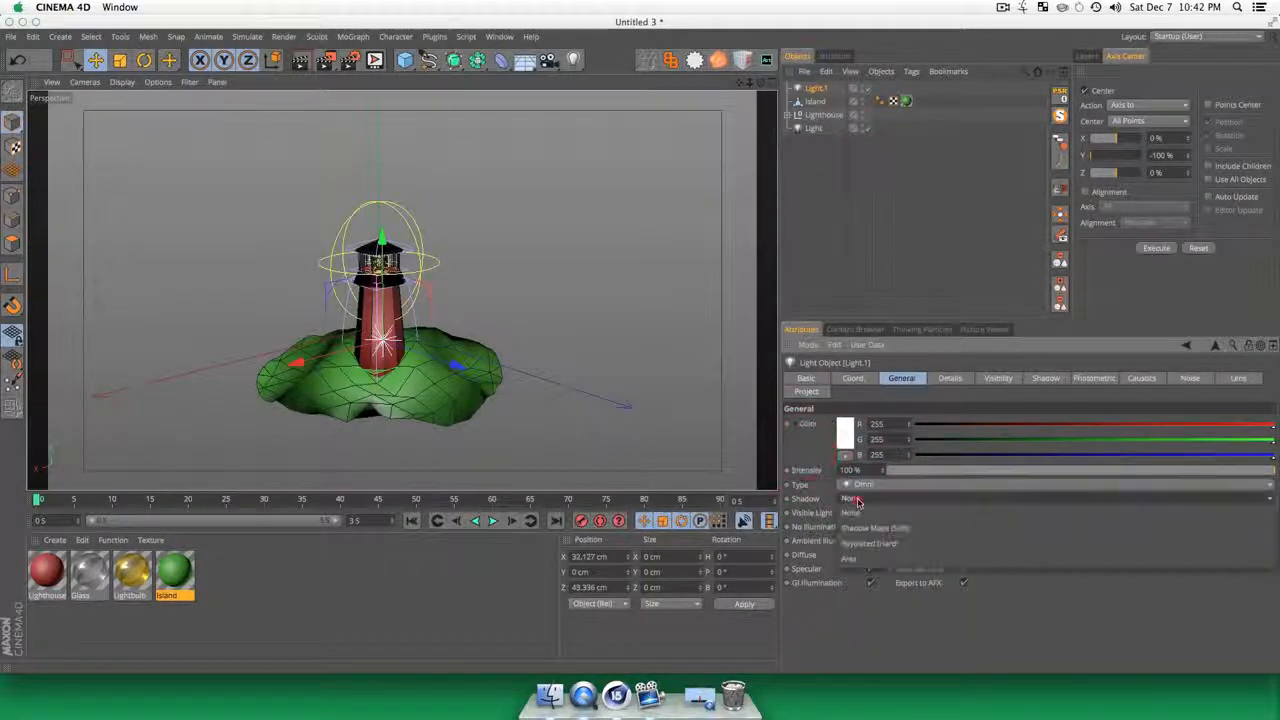
pyautogui.click(864, 558)
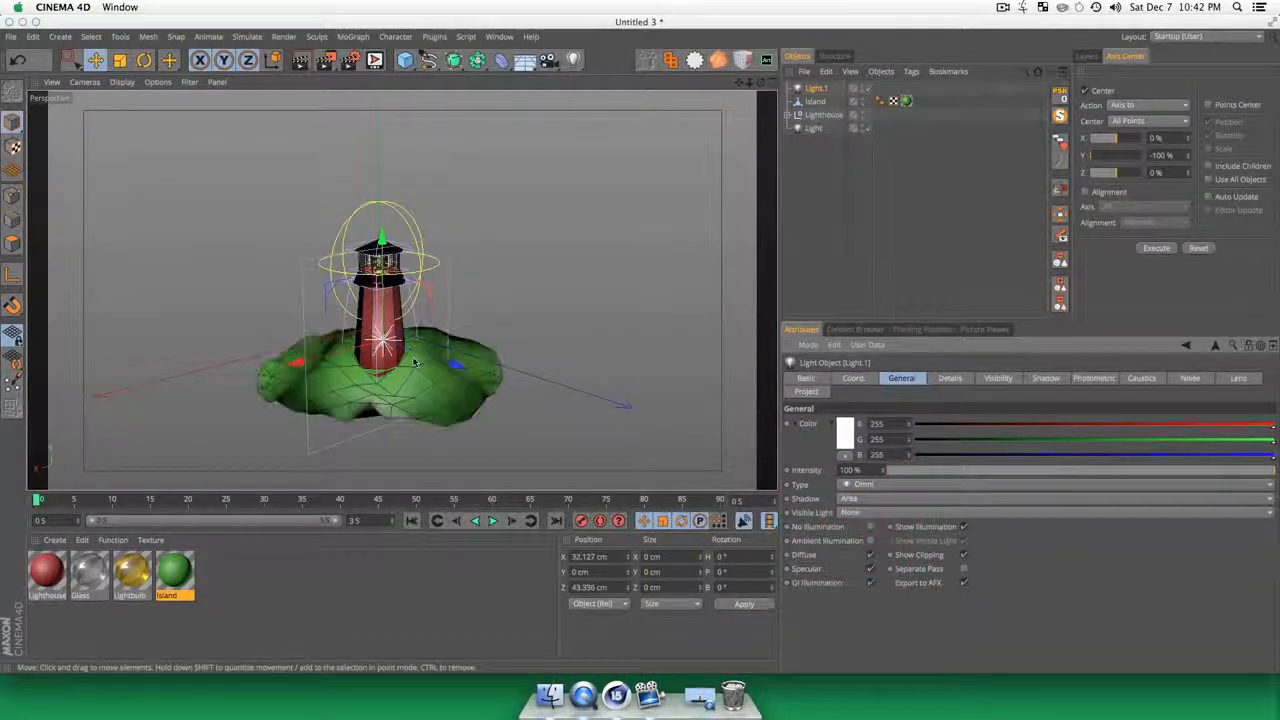
# Step: Render the perspective view to check the new light, and render it again from a slightly higher angle
pyautogui.press('super+r')
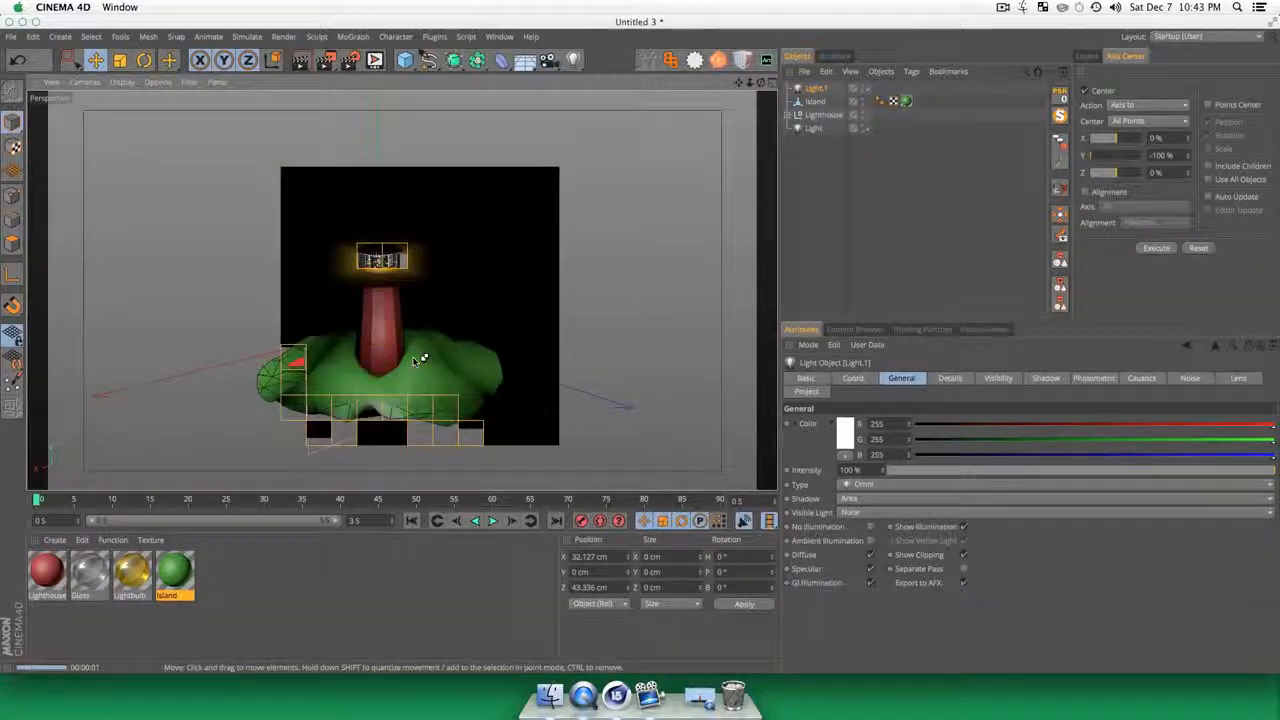
pyautogui.press('3')
pyautogui.moveTo(418, 360); pyautogui.dragTo(414, 393)
pyautogui.click(836, 175)
pyautogui.press('3')
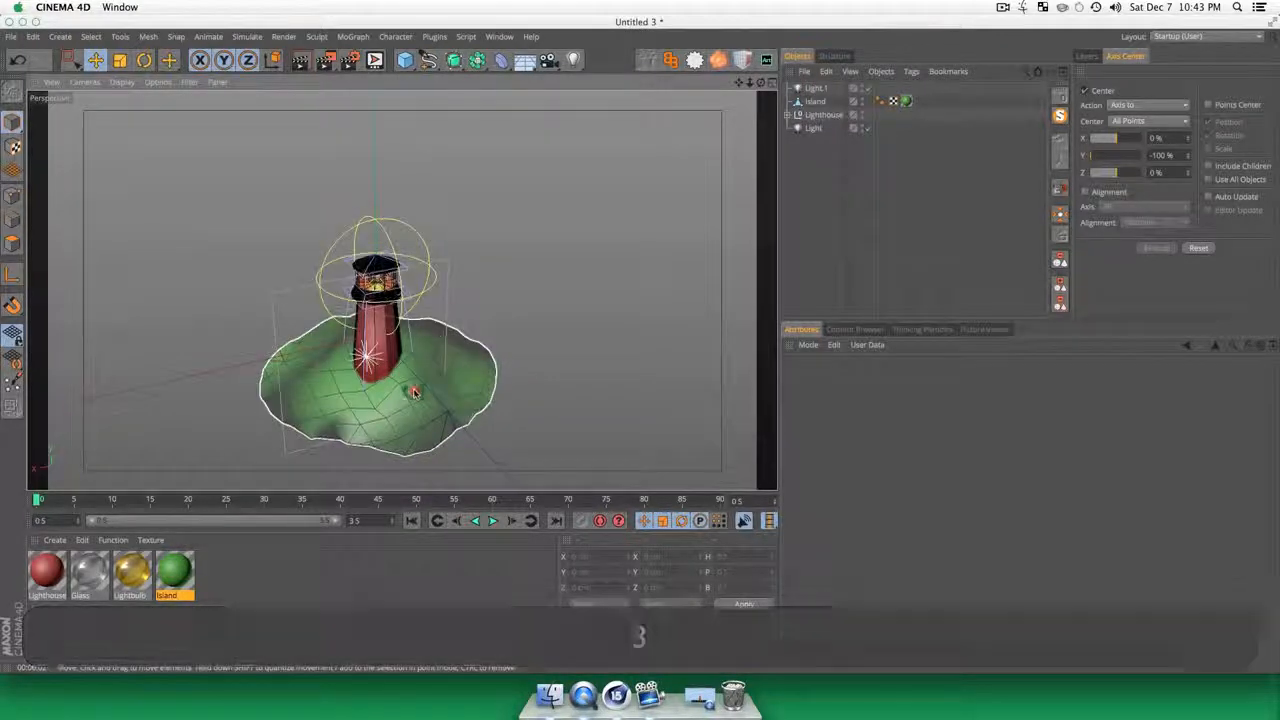
pyautogui.press('super+r')
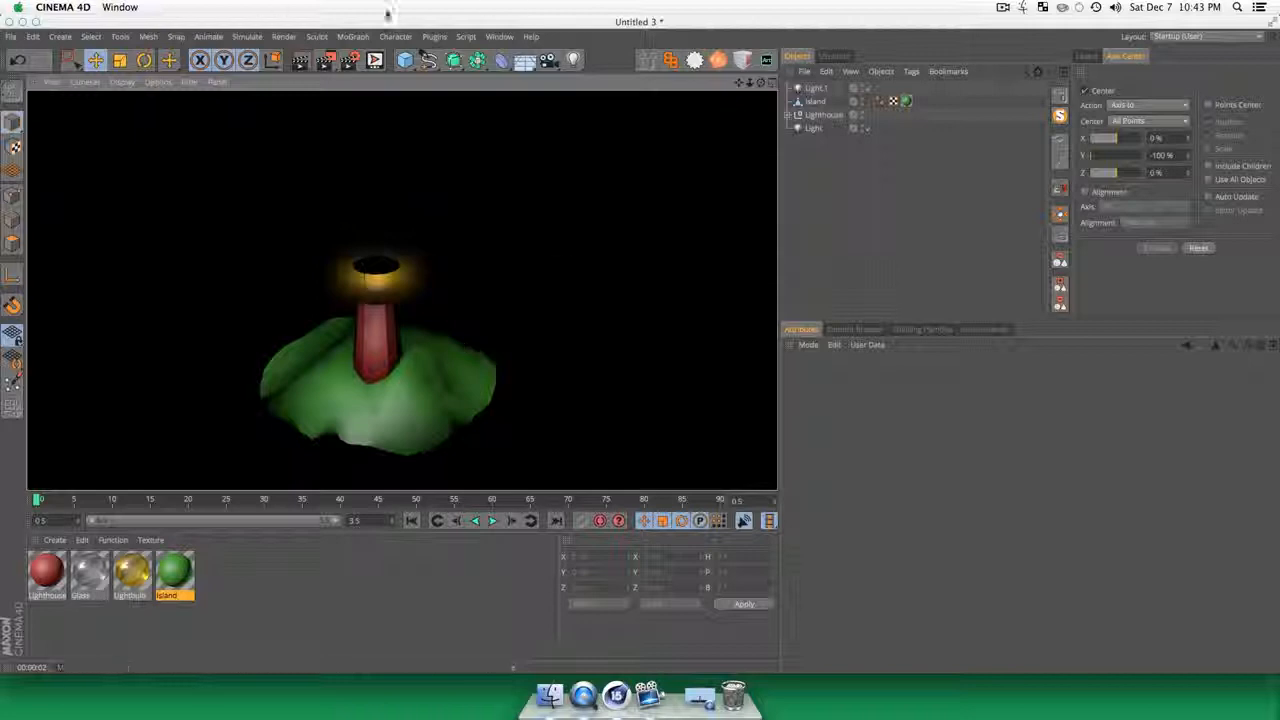
# Step: Delete the Island object's Phong tag to give it faceted shading, and render the perspective view to check it
pyautogui.press('1')
pyautogui.moveTo(585, 271)
pyautogui.mouseDown()
pyautogui.moveTo(609, 260)
pyautogui.moveTo(490, 338)
pyautogui.mouseUp()
pyautogui.press('3')
pyautogui.click(816, 102)
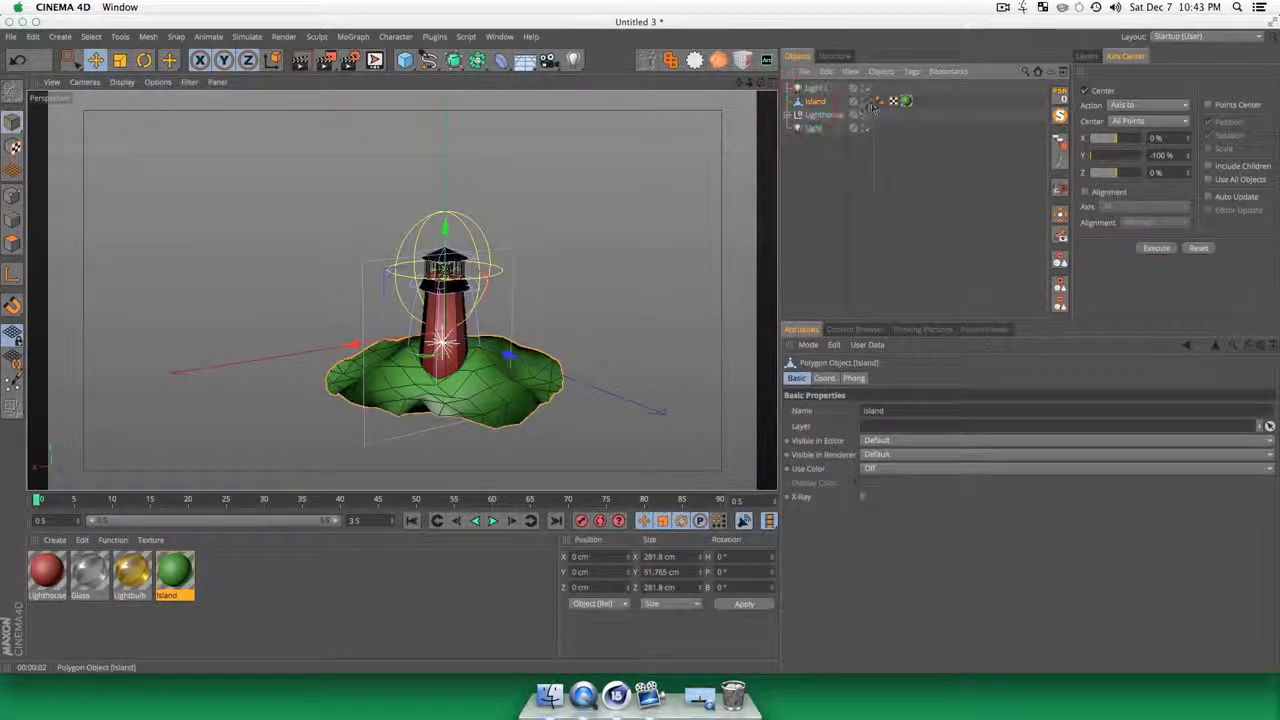
pyautogui.click(879, 101)
pyautogui.press('Delete')
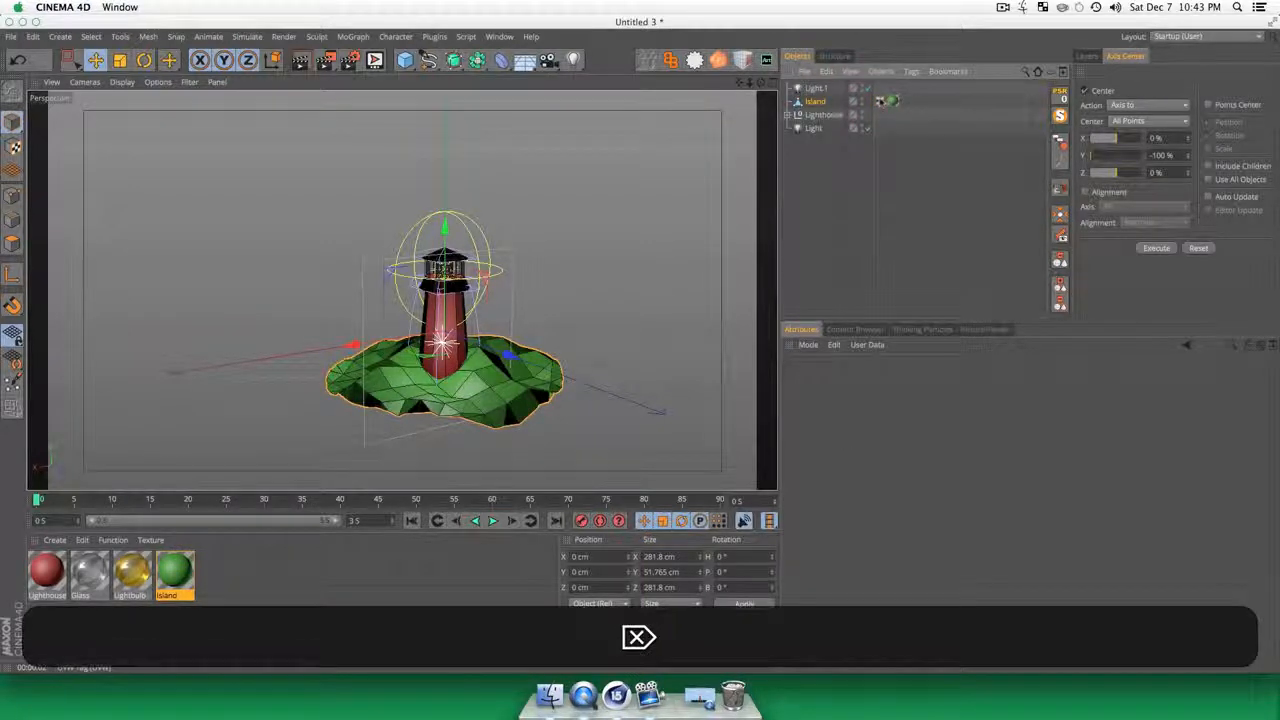
pyautogui.press('r')
pyautogui.press('super+r')
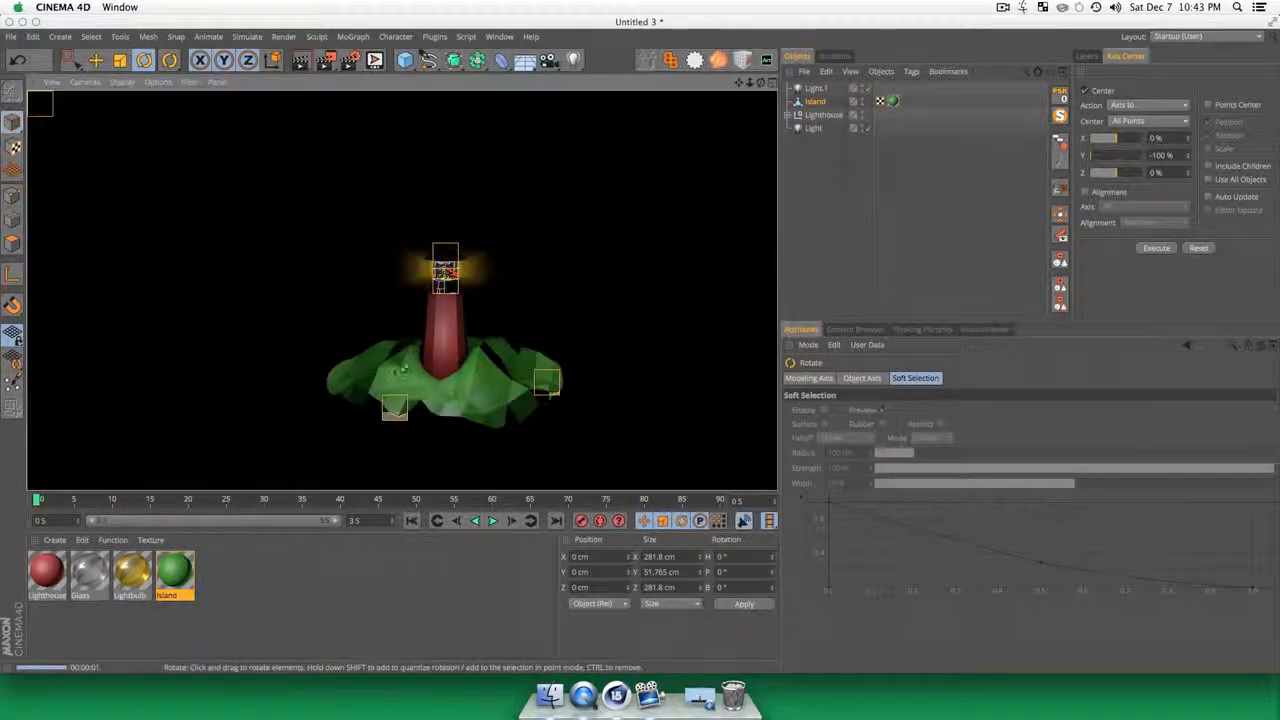
pyautogui.click(830, 168)
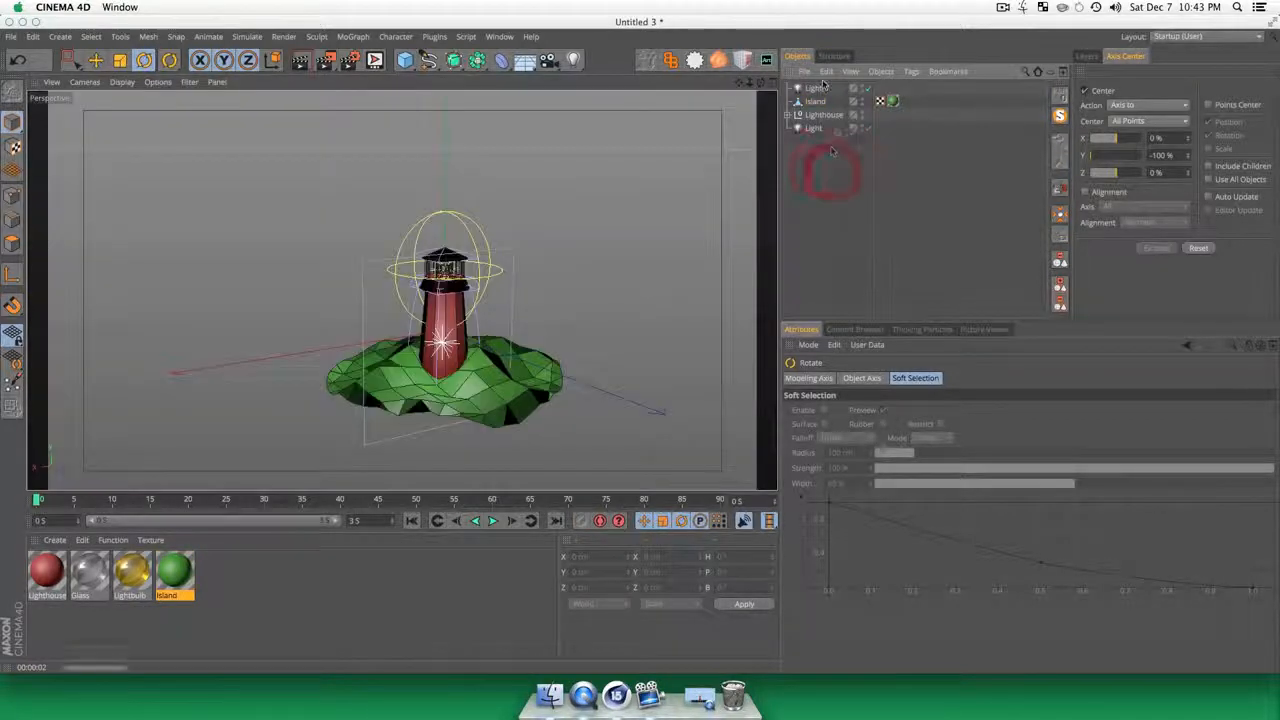
# Step: Add a plane primitive to the scene as the water surface
pyautogui.scroll(-8, 446, 415)
pyautogui.press('1')
pyautogui.moveTo(446, 415); pyautogui.dragTo(436, 358)
pyautogui.press('3')
pyautogui.scroll(3, 491, 480)
pyautogui.press('1')
pyautogui.press('3')
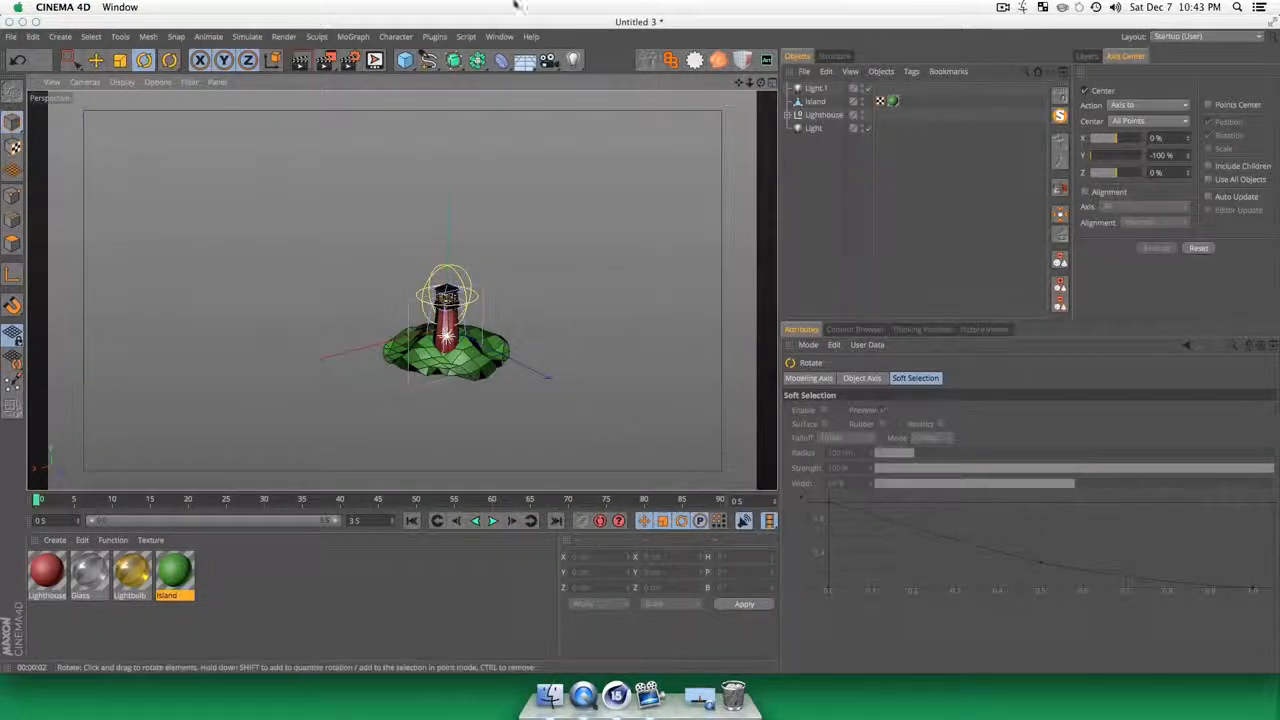
pyautogui.click(406, 62)
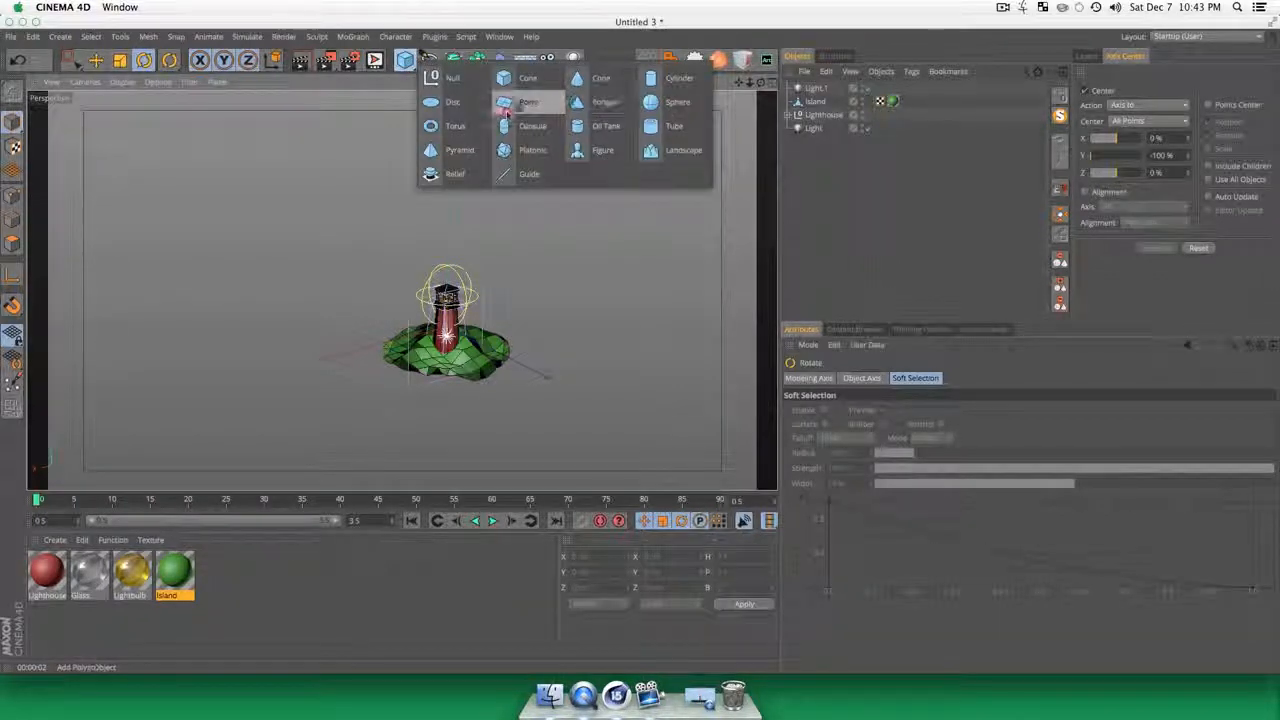
pyautogui.click(519, 106)
# Step: Scale the plane to about 1702 by 1702 cm and lower it to about Y -56.3 cm at the island's base
pyautogui.press('t')
pyautogui.moveTo(494, 425); pyautogui.dragTo(650, 425)
pyautogui.press('e')
pyautogui.moveTo(450, 228); pyautogui.dragTo(456, 254)
# Step: Set the plane's width segments to 30 and height segments to 32
pyautogui.press('3')
pyautogui.moveTo(412, 470); pyautogui.dragTo(482, 389)
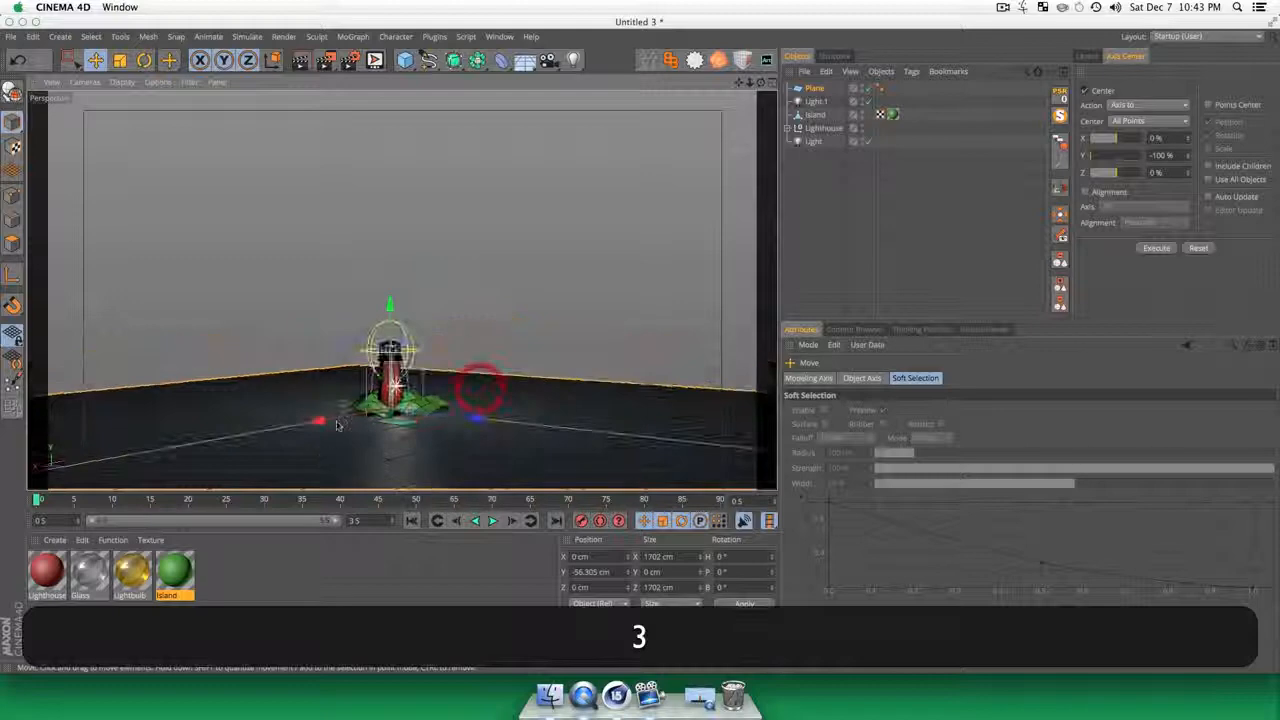
pyautogui.scroll(6, 368, 388)
pyautogui.press('1')
pyautogui.moveTo(417, 480); pyautogui.dragTo(393, 432)
pyautogui.press('3')
pyautogui.press('1')
pyautogui.press('3')
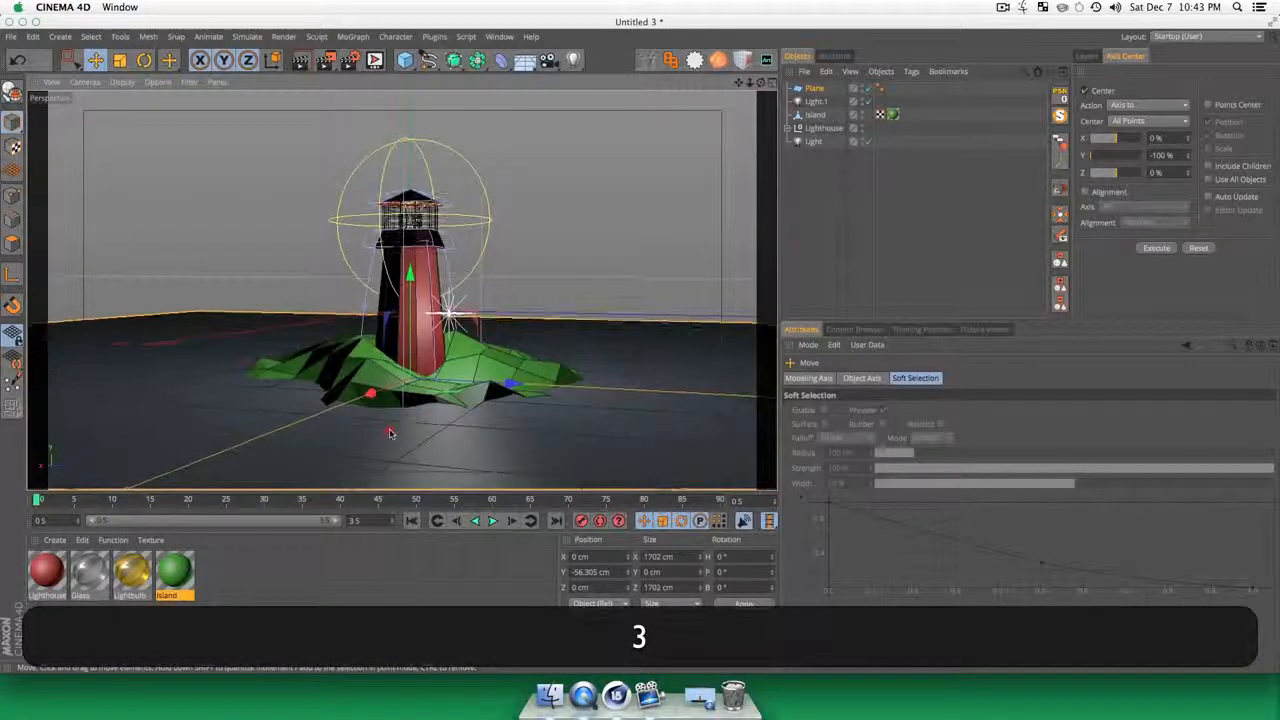
pyautogui.click(800, 226)
pyautogui.click(815, 89)
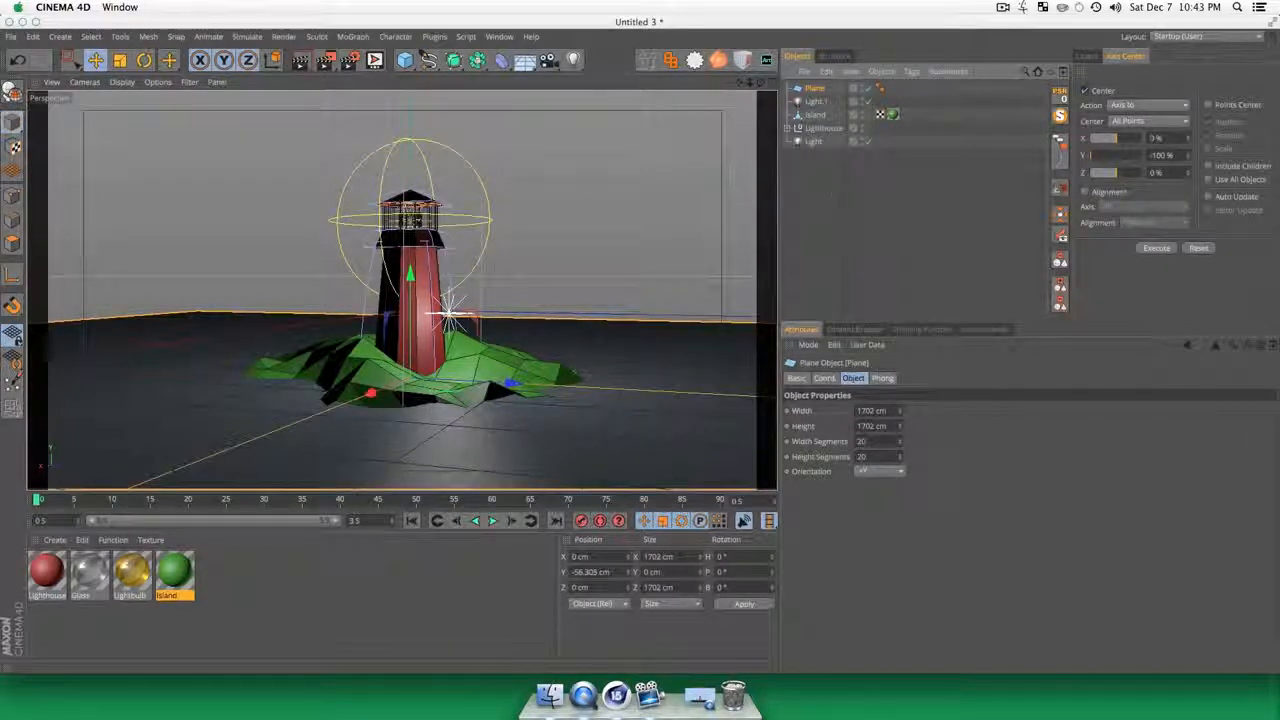
pyautogui.moveTo(872, 441); pyautogui.dragTo(837, 441)
pyautogui.write('30')
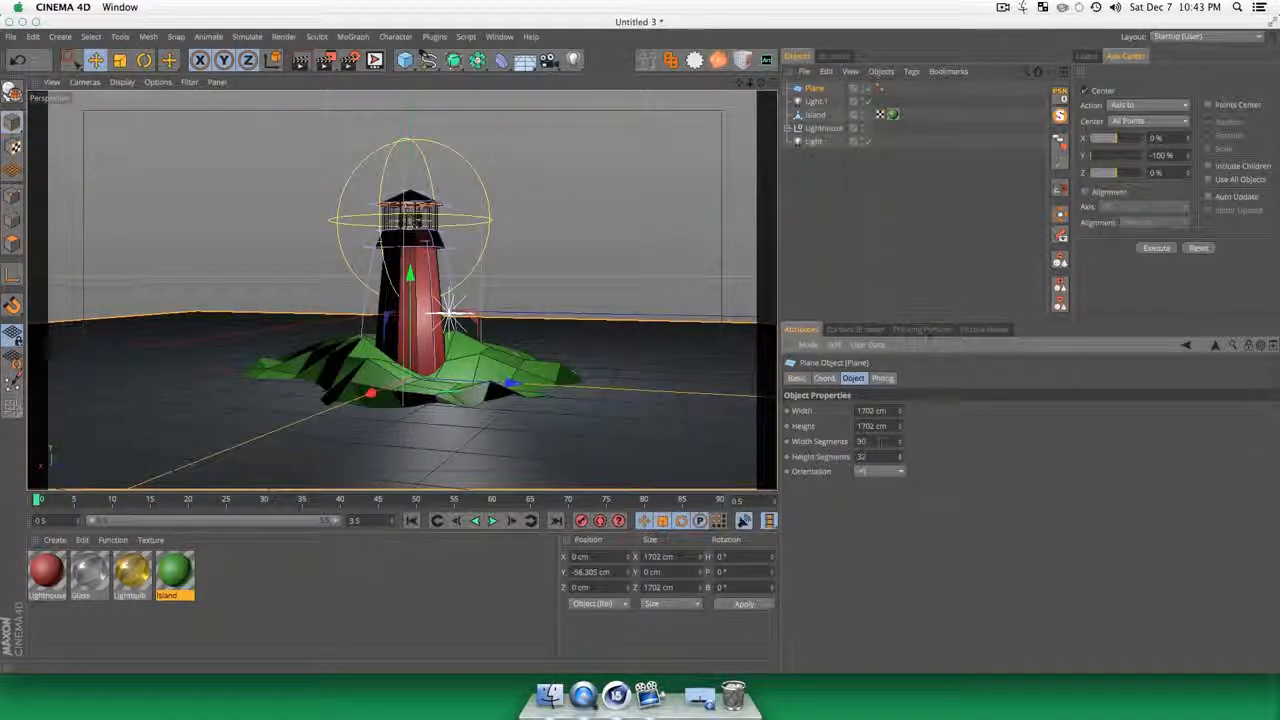
pyautogui.click(802, 290)
# Step: Fine-tune the plane's height against the lower edge of the island
pyautogui.press('3')
pyautogui.moveTo(600, 325); pyautogui.dragTo(430, 350)
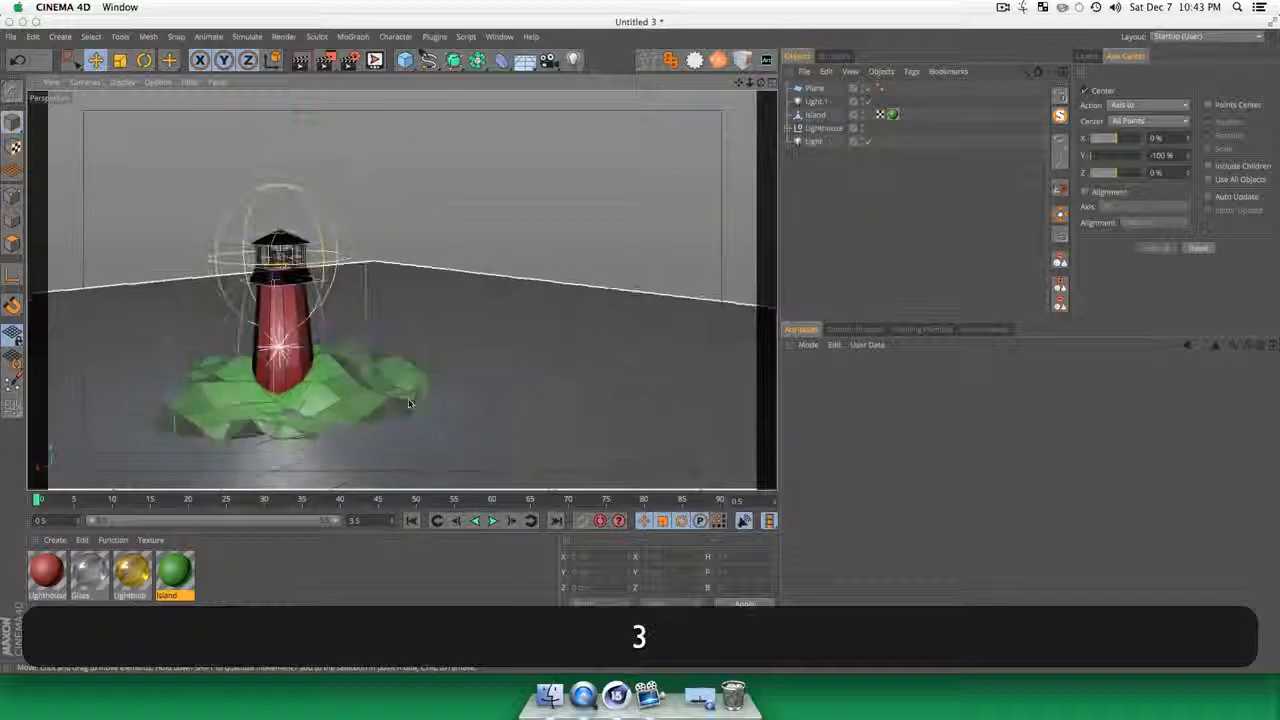
pyautogui.press('1')
pyautogui.moveTo(220, 338); pyautogui.dragTo(500, 471)
pyautogui.press('3')
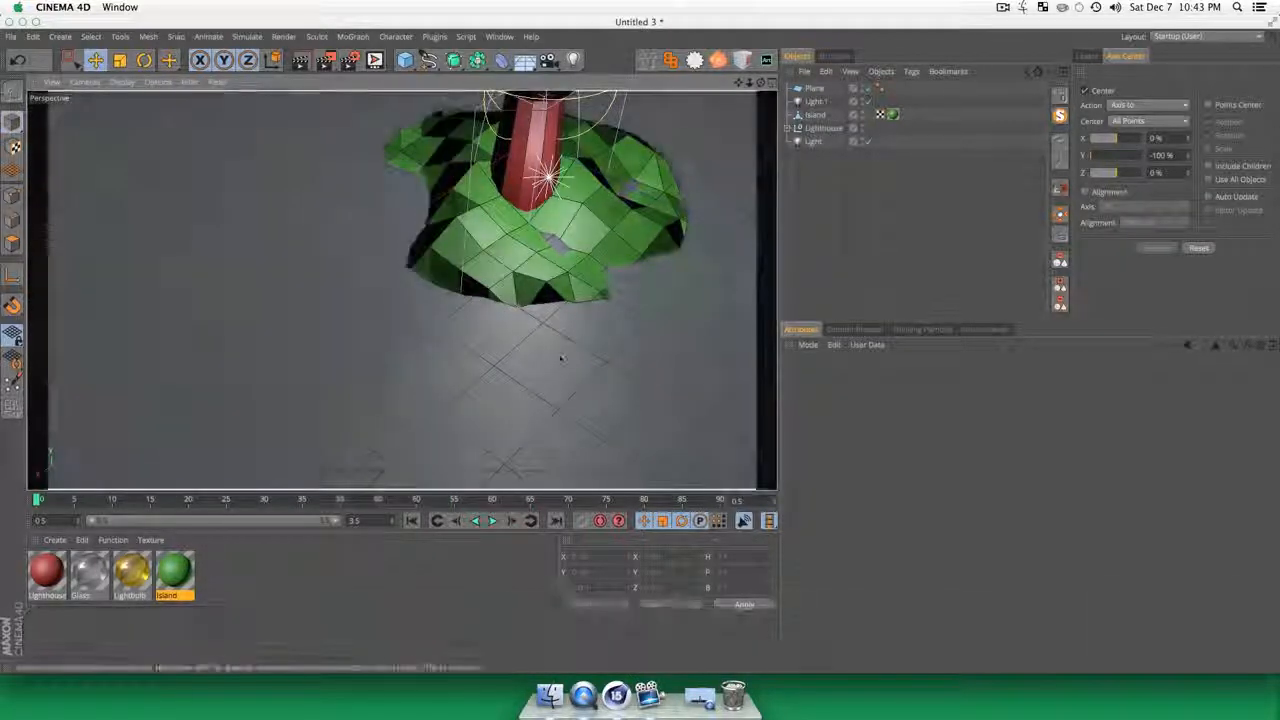
pyautogui.press('3')
pyautogui.moveTo(518, 350); pyautogui.dragTo(580, 300)
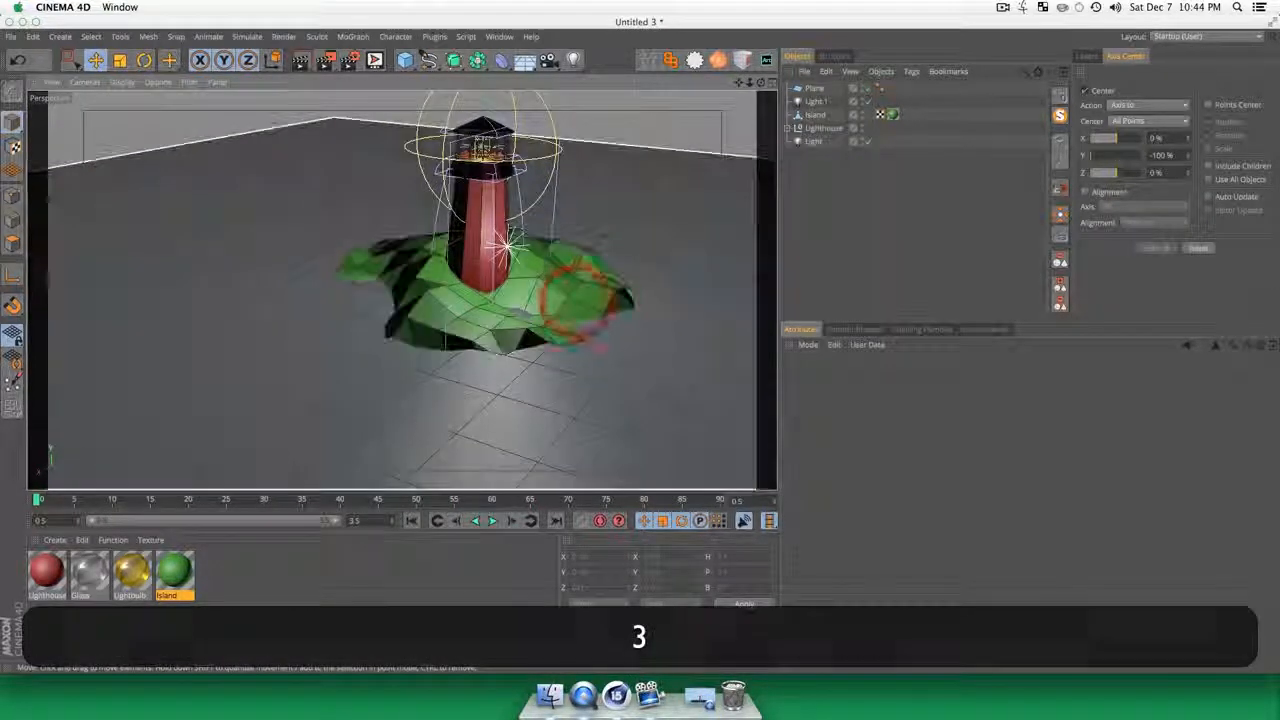
pyautogui.press('e')
pyautogui.click(815, 90)
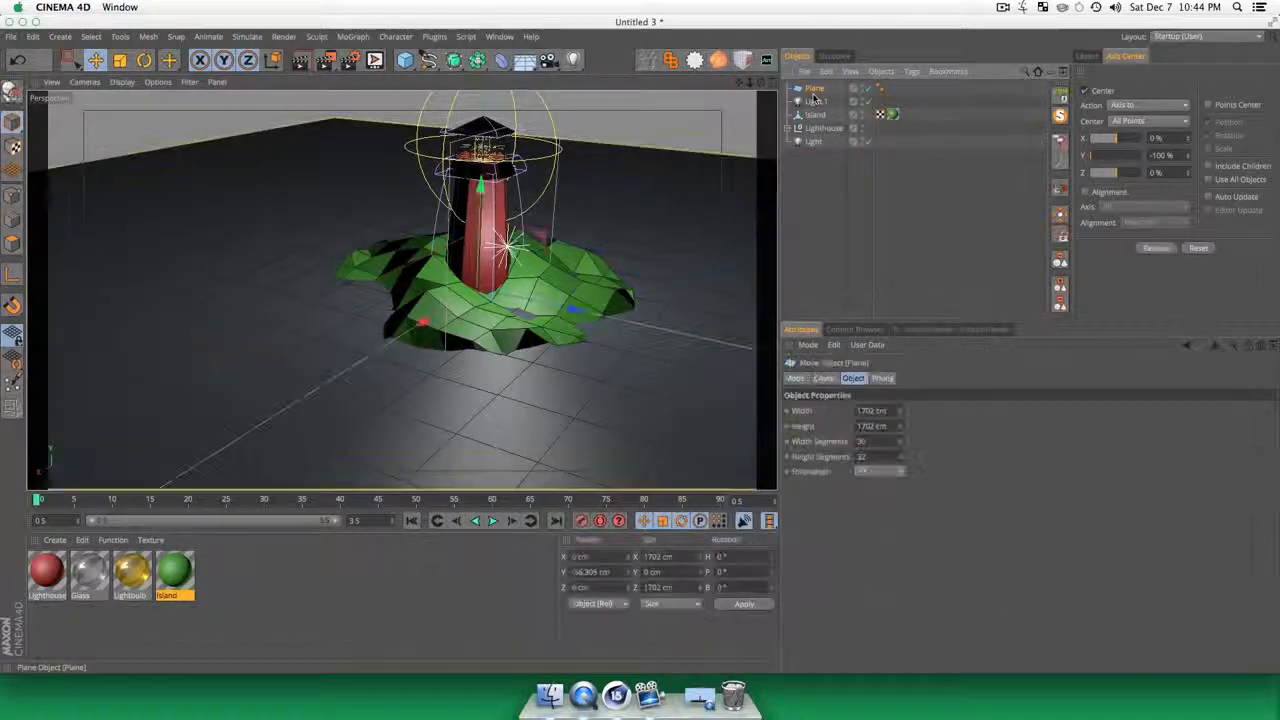
pyautogui.moveTo(481, 186); pyautogui.dragTo(481, 188)
pyautogui.click(872, 209)
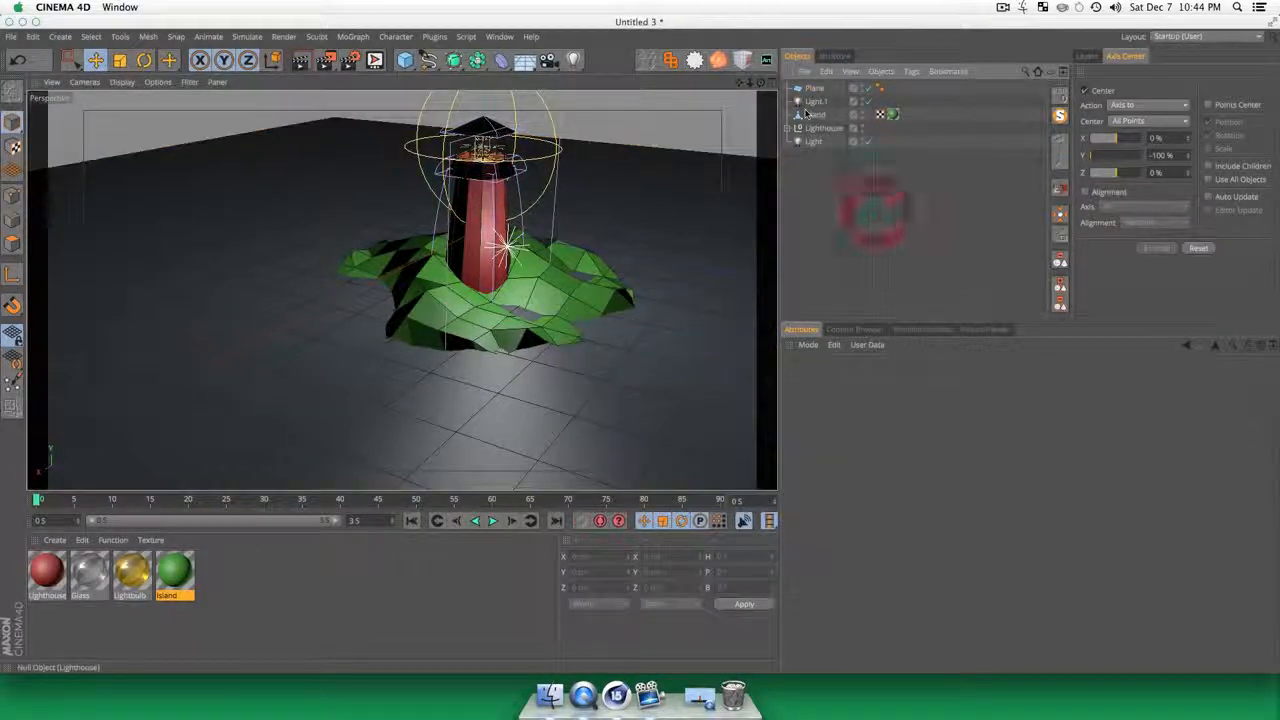
# Step: Raise the island slightly relative to the plane
pyautogui.click(816, 115)
pyautogui.press('e')
pyautogui.moveTo(486, 178); pyautogui.dragTo(484, 172)
pyautogui.click(786, 250)
# Step: Add a Displacer deformer as a child of the plane
pyautogui.press('3')
pyautogui.moveTo(520, 300); pyautogui.dragTo(540, 322)
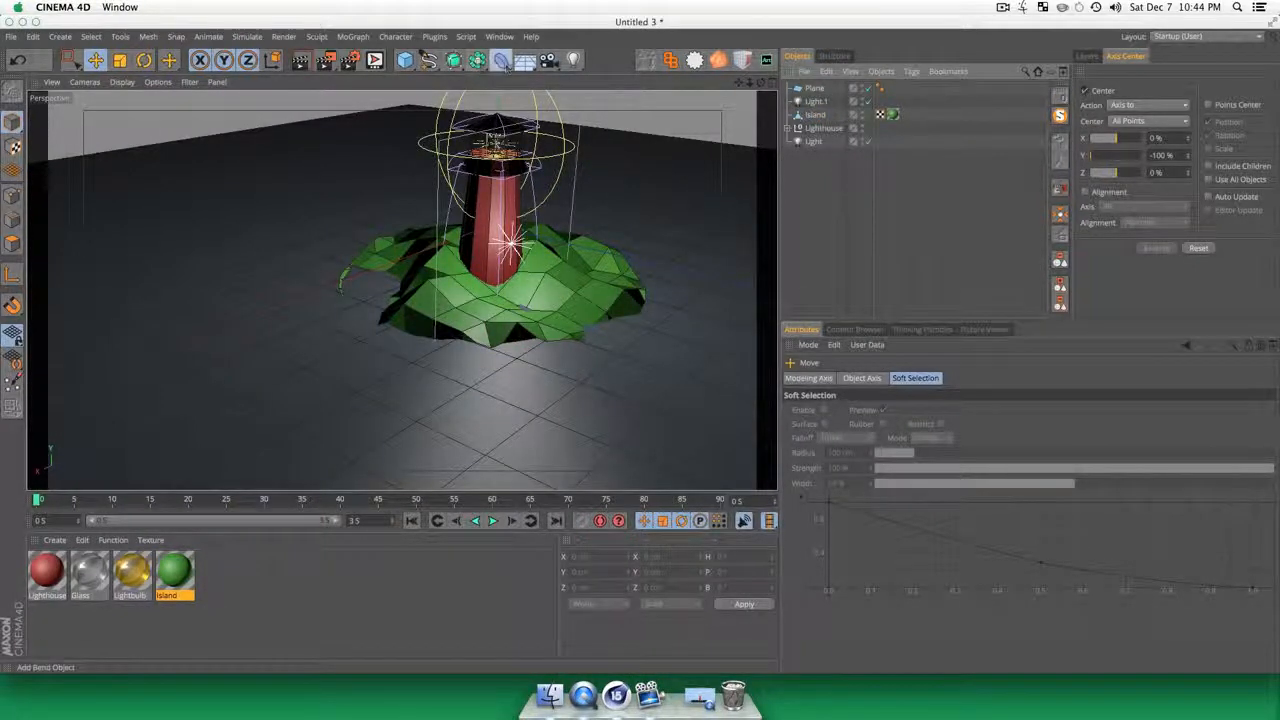
pyautogui.click(505, 62)
pyautogui.click(560, 224)
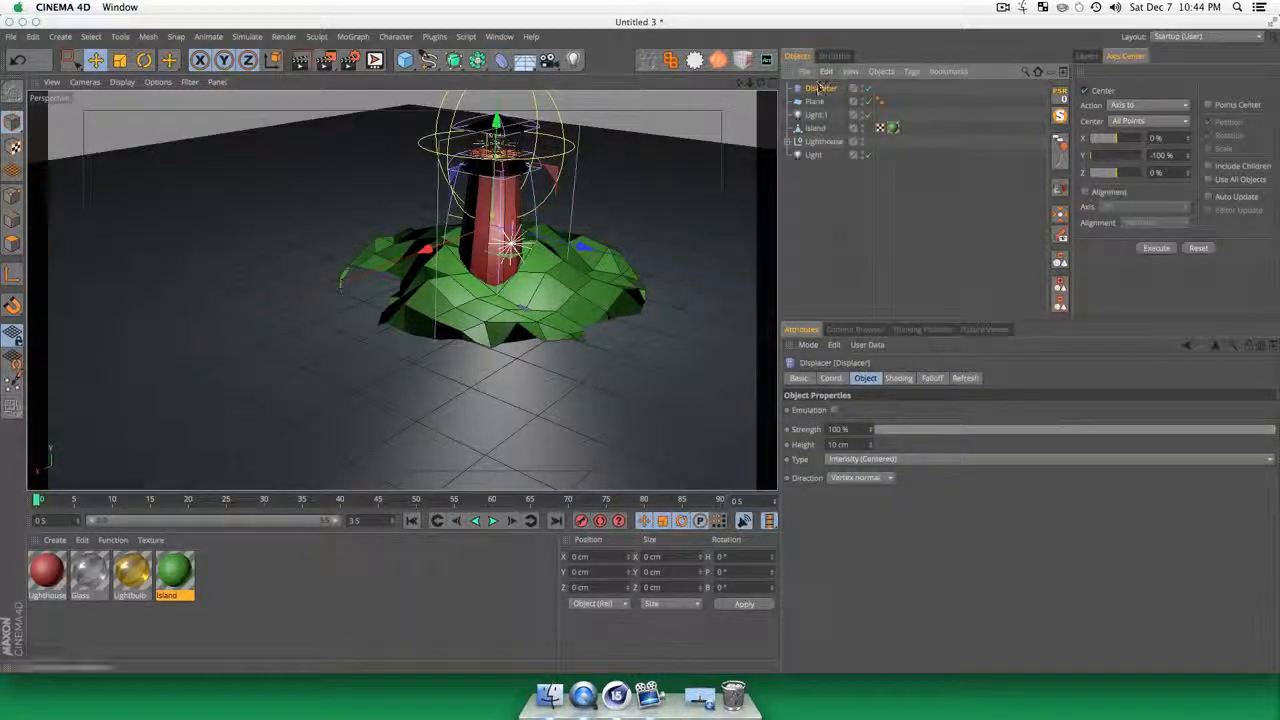
pyautogui.click(837, 262)
pyautogui.click(819, 115)
pyautogui.click(828, 102)
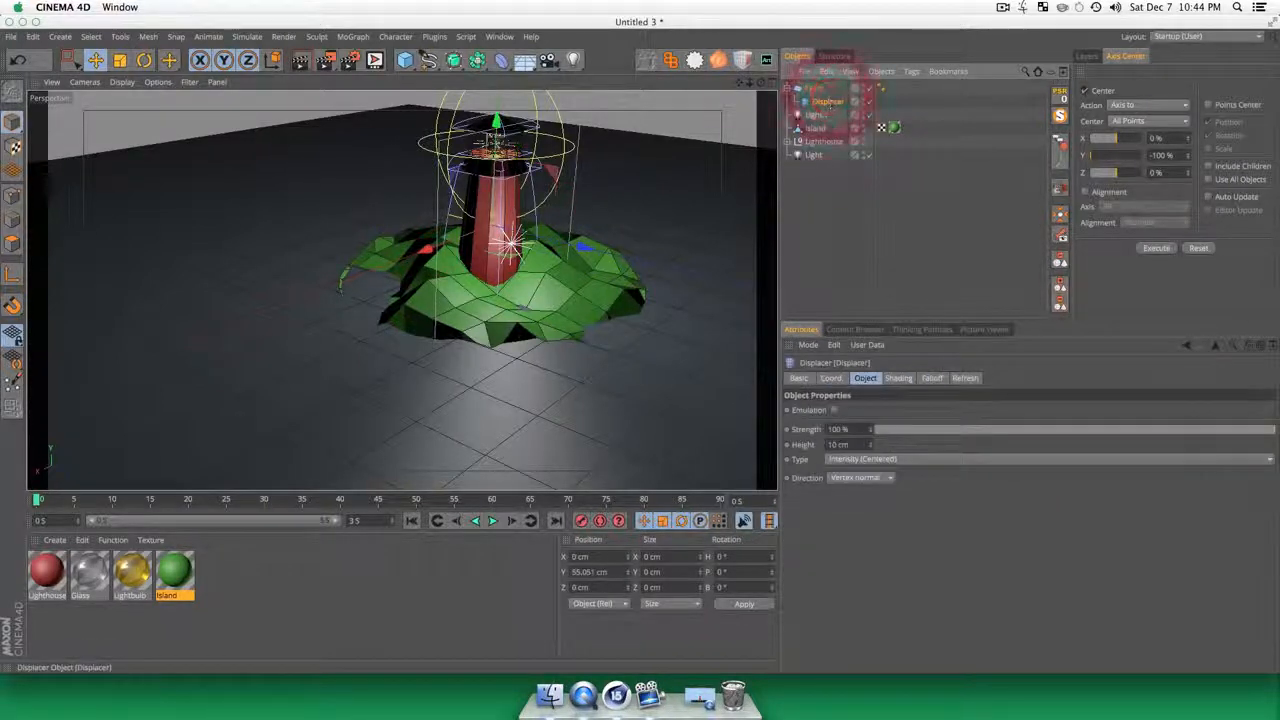
# Step: Assign a Noise shader to the Displacer's shading
pyautogui.click(898, 378)
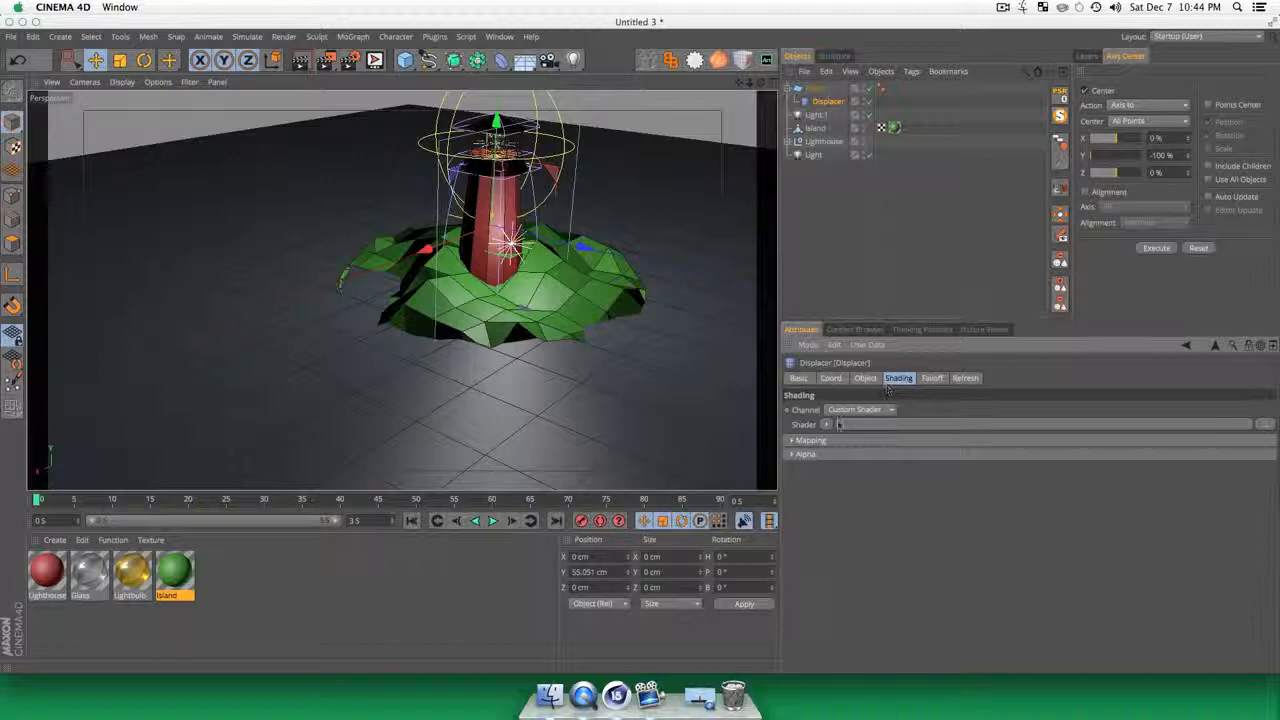
pyautogui.click(826, 424)
pyautogui.click(835, 227)
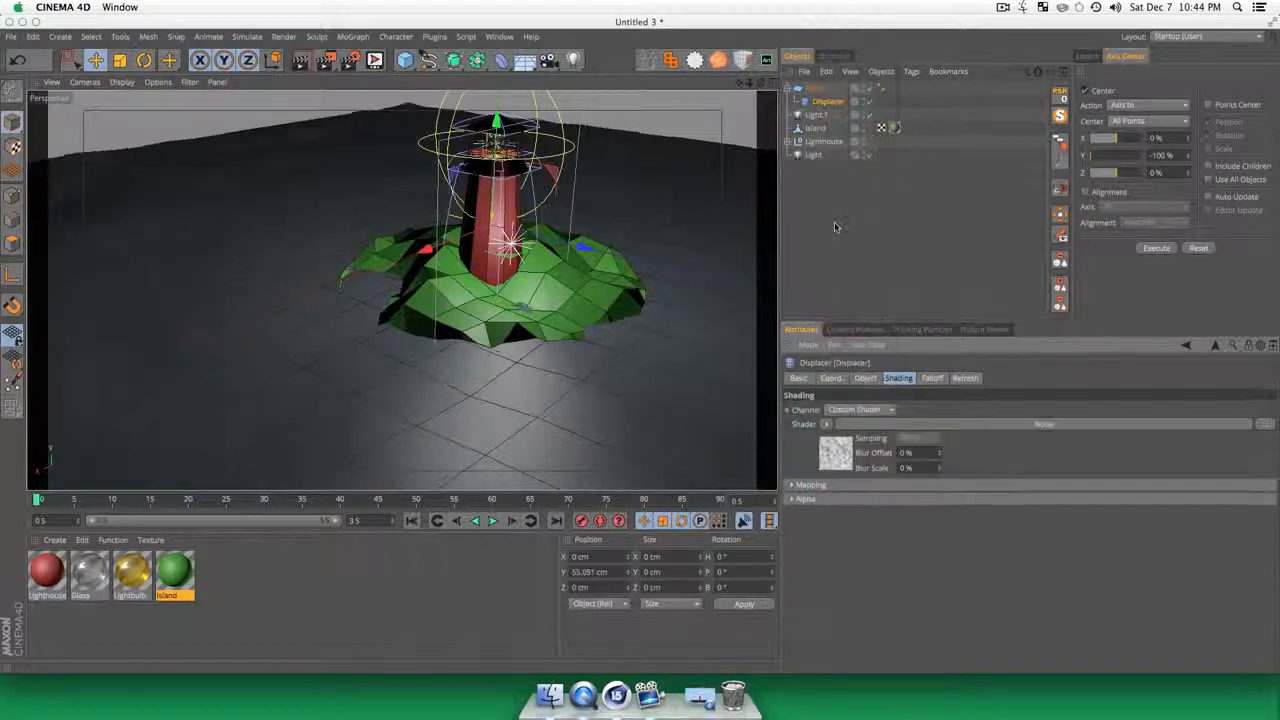
# Step: Examine the displaced plane's surface around the island from several angles and distances
pyautogui.keyDown('alt'); pyautogui.moveTo(560, 380); pyautogui.dragTo(560, 390, button='middle'); pyautogui.keyUp('alt')
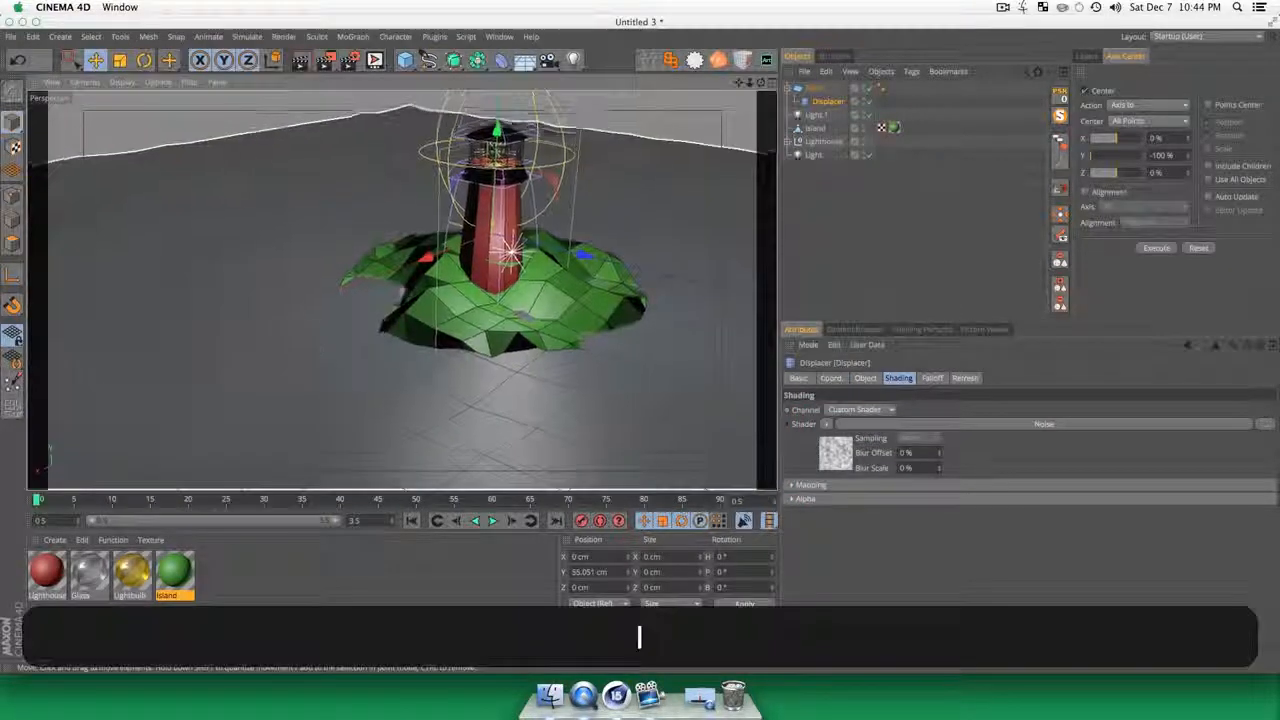
pyautogui.moveTo(520, 400); pyautogui.dragTo(314, 350, button='right')
pyautogui.press('3')
pyautogui.moveTo(468, 337); pyautogui.dragTo(563, 273)
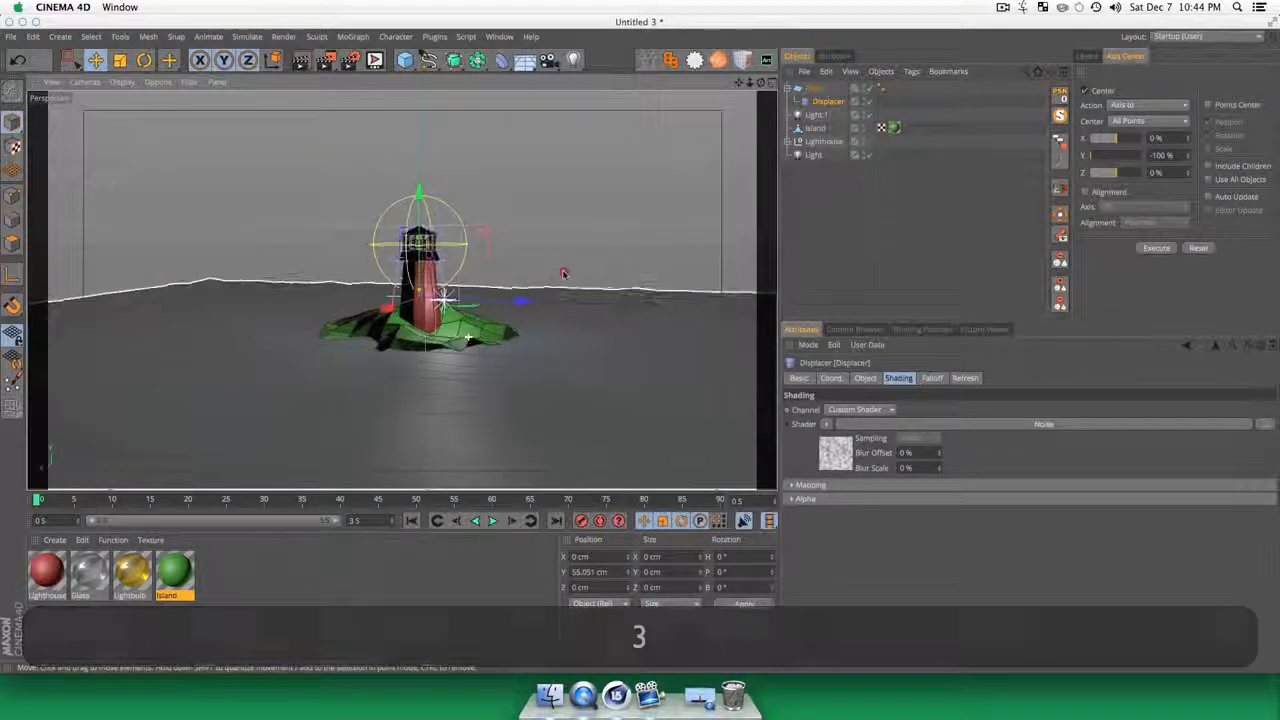
pyautogui.press('2')
pyautogui.moveTo(565, 325); pyautogui.dragTo(472, 384)
pyautogui.press('3')
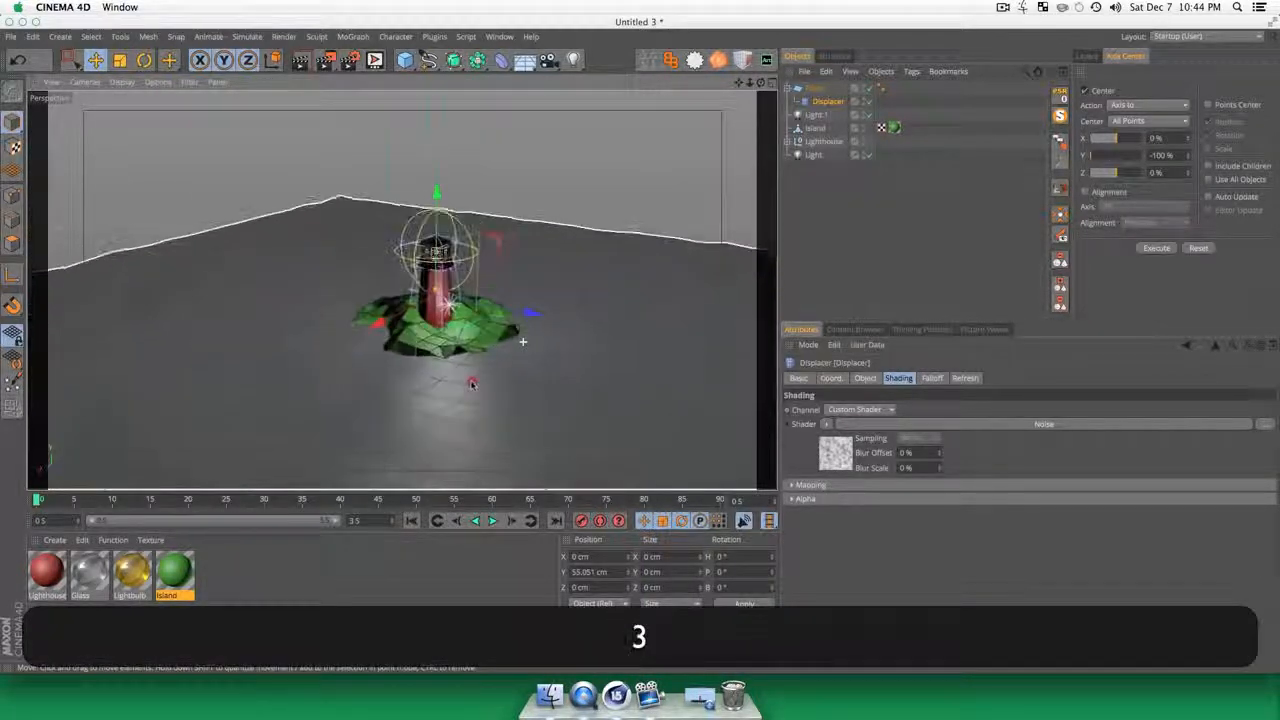
pyautogui.press('2')
pyautogui.moveTo(342, 377); pyautogui.dragTo(375, 365)
pyautogui.press('3')
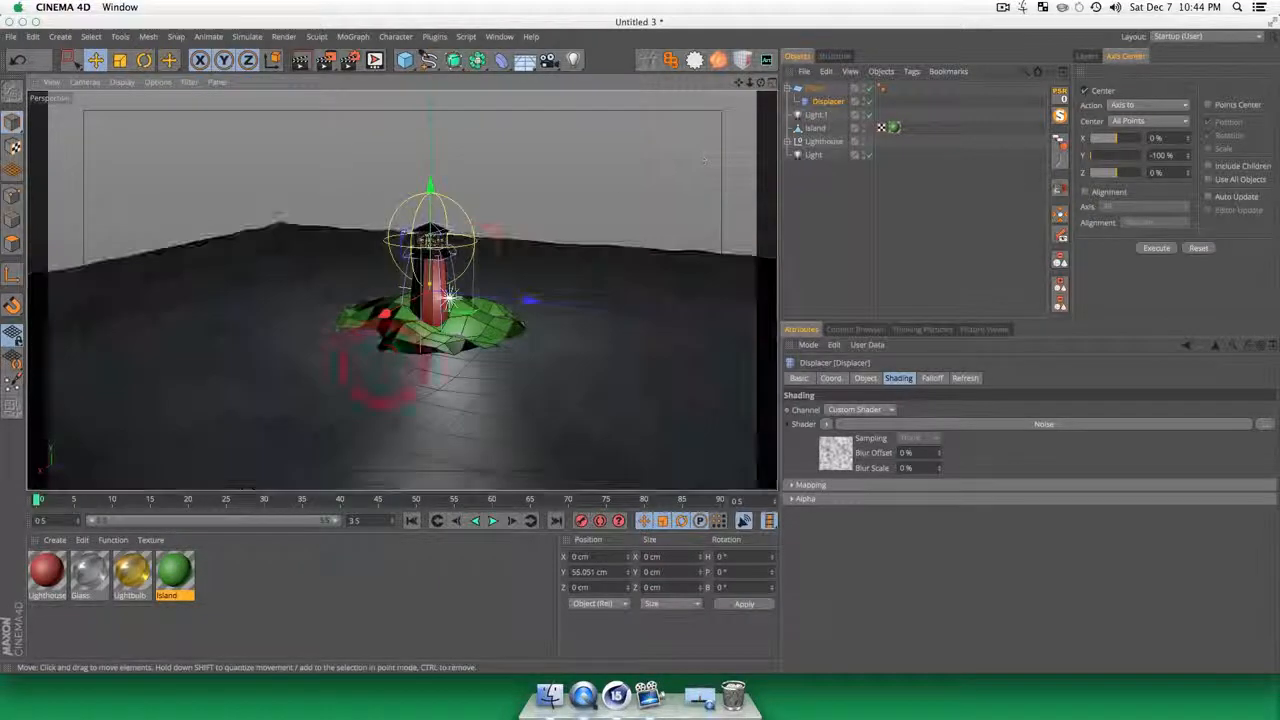
# Step: Delete the plane's Phong tag and render the view to check the faceted water surface
pyautogui.click(884, 94)
pyautogui.press('BackSpace')
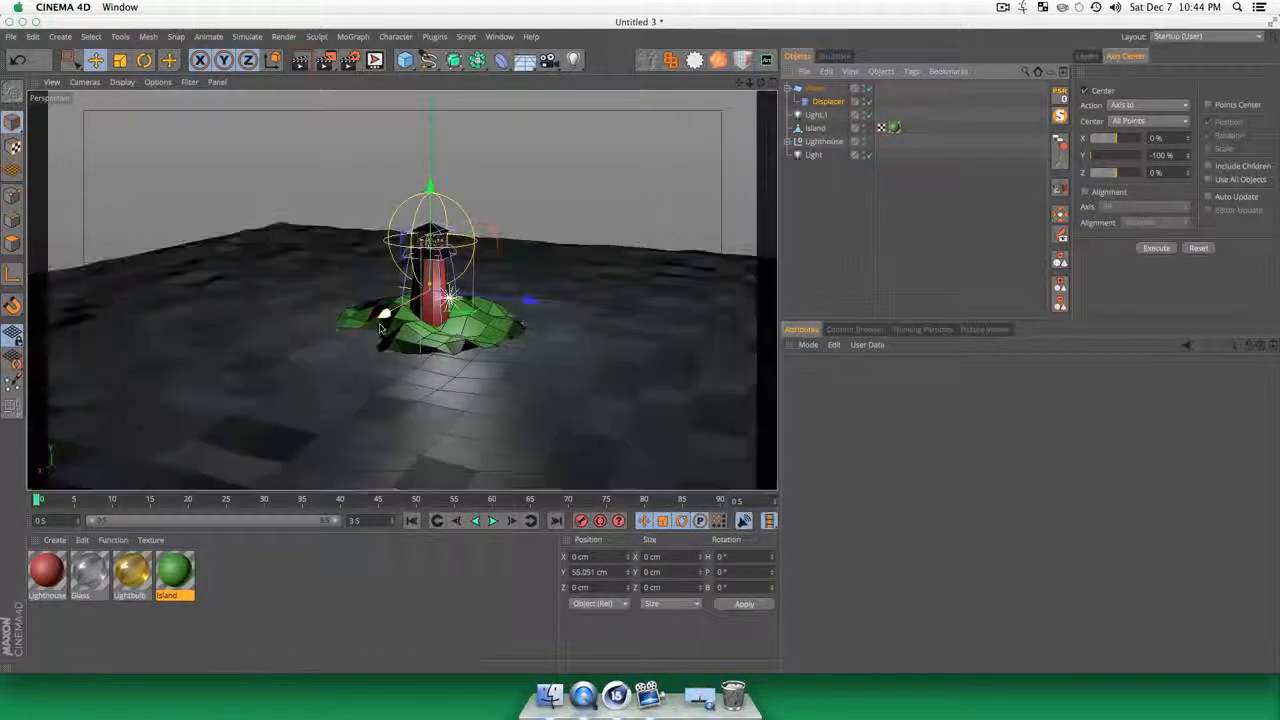
pyautogui.press('3')
pyautogui.moveTo(443, 352); pyautogui.dragTo(430, 313)
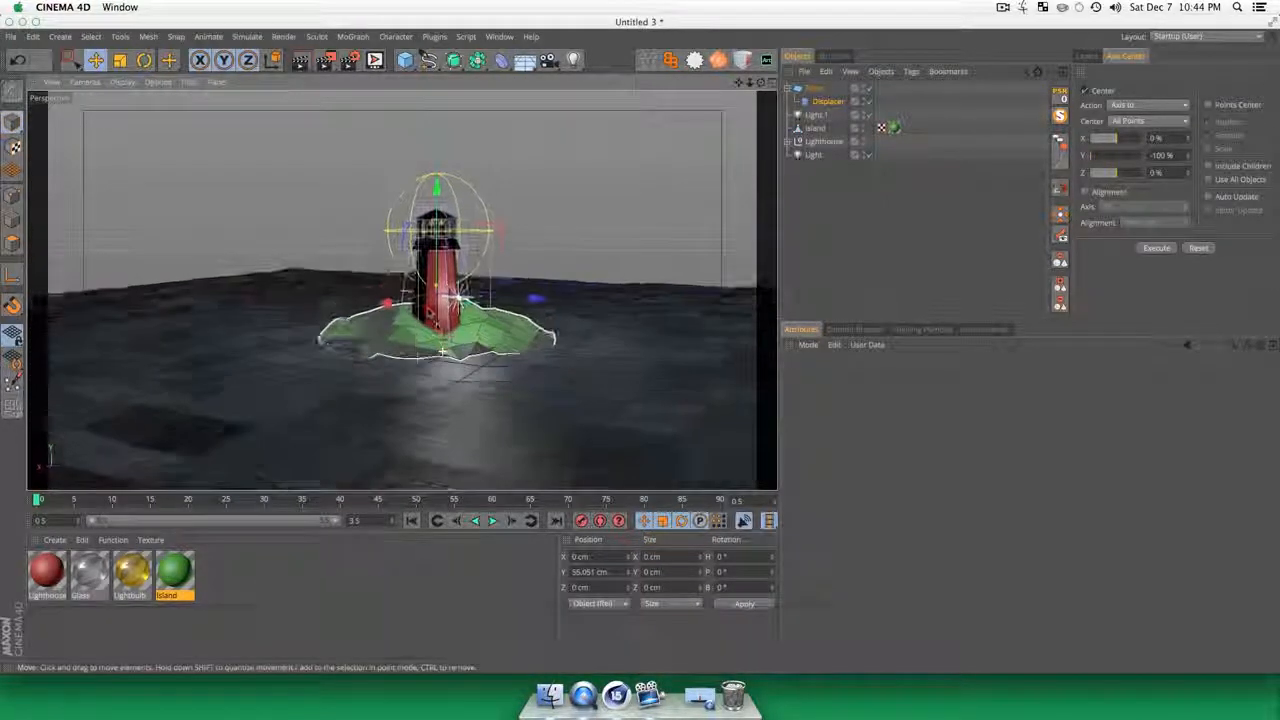
pyautogui.press('super+r')
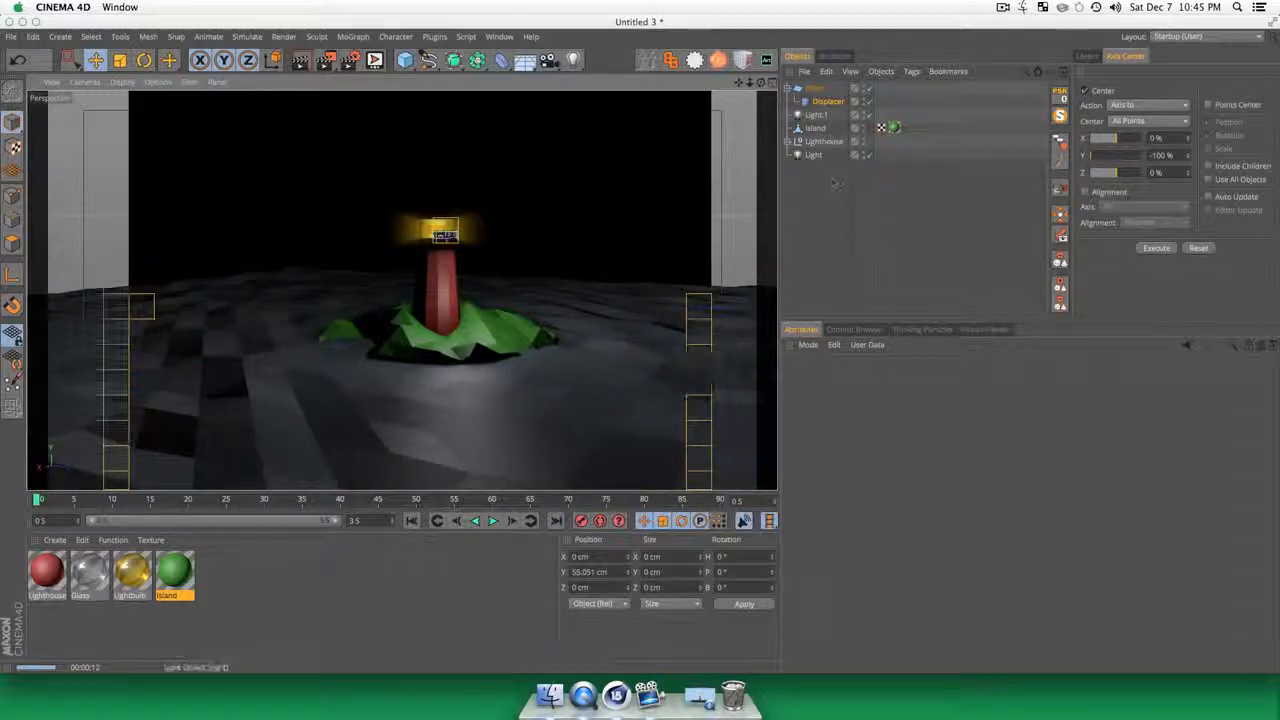
# Step: Set the animation speed of the Displacer's Noise shader to 0.6 and play the animation to preview the movement
pyautogui.click(818, 115)
pyautogui.click(830, 102)
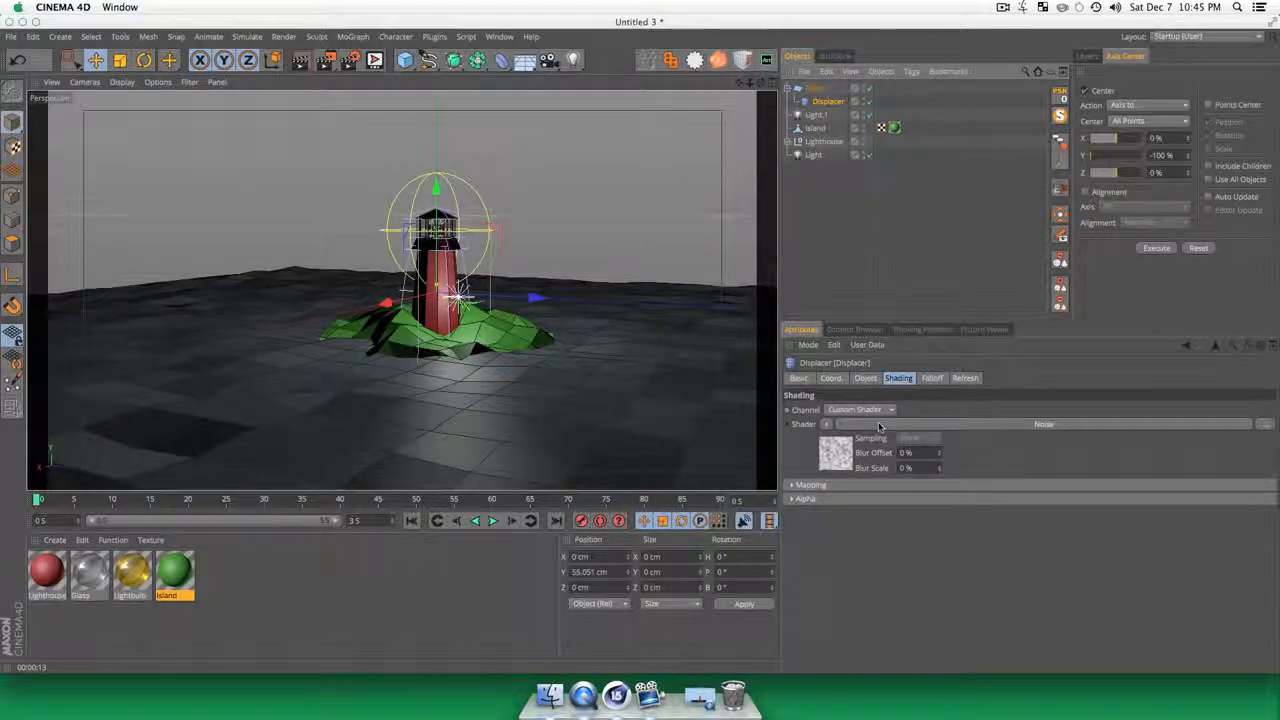
pyautogui.click(836, 455)
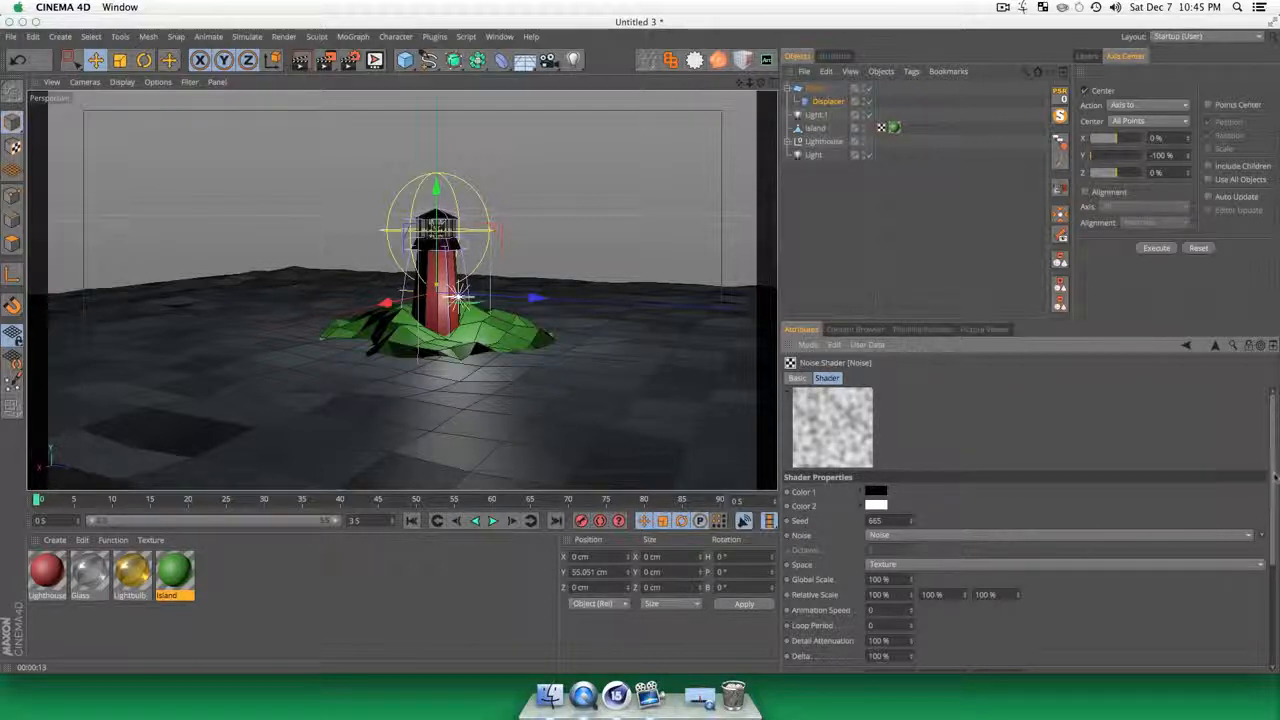
pyautogui.moveTo(1274, 478); pyautogui.dragTo(1263, 534)
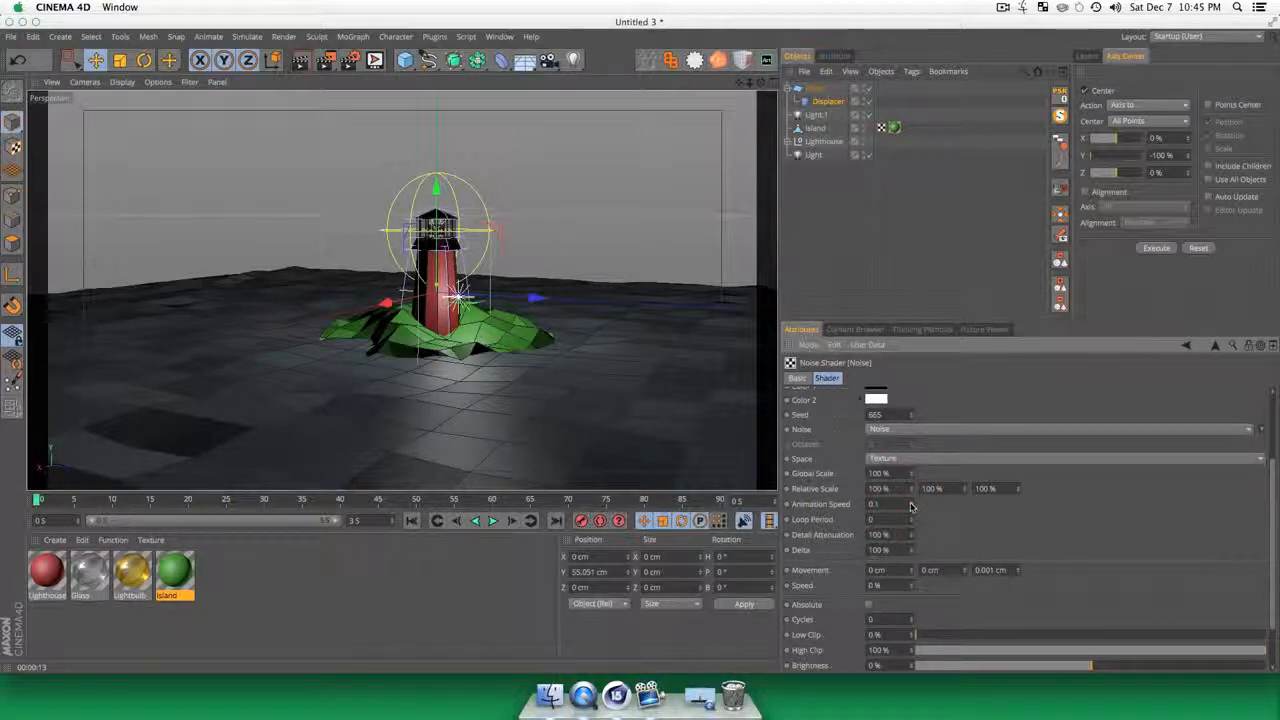
pyautogui.click(494, 521)
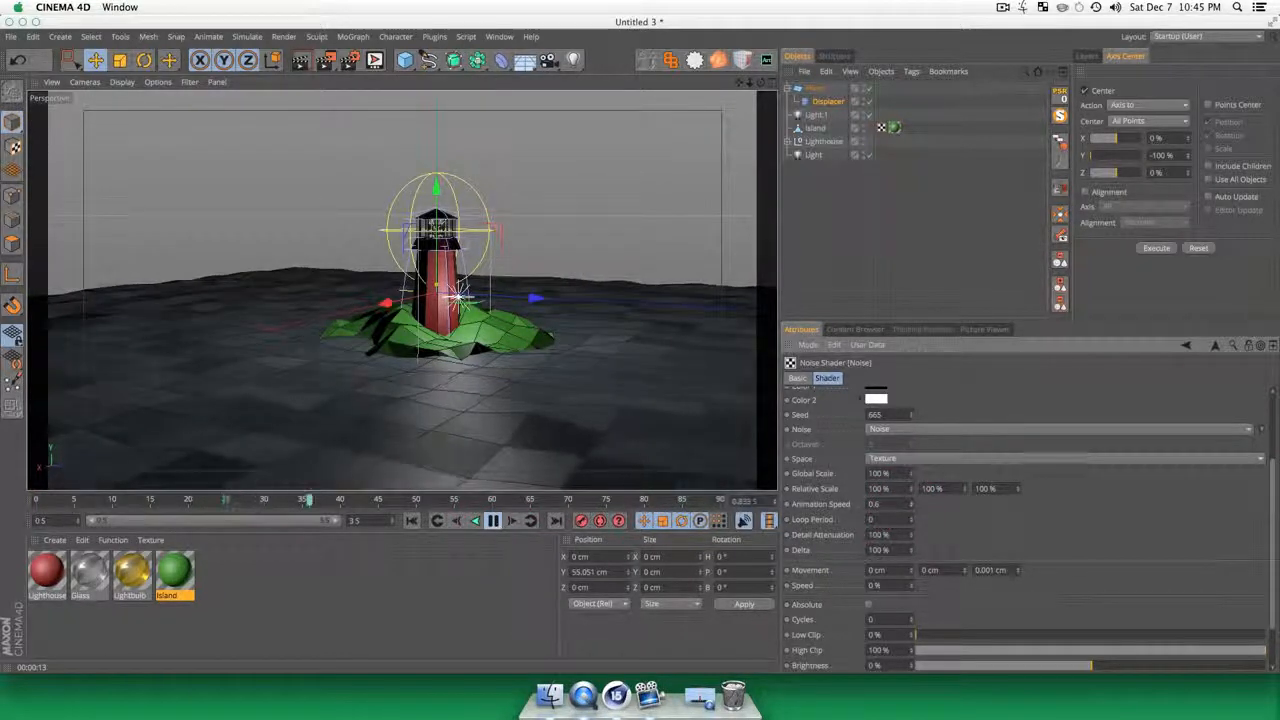
pyautogui.moveTo(1272, 492); pyautogui.dragTo(1256, 423)
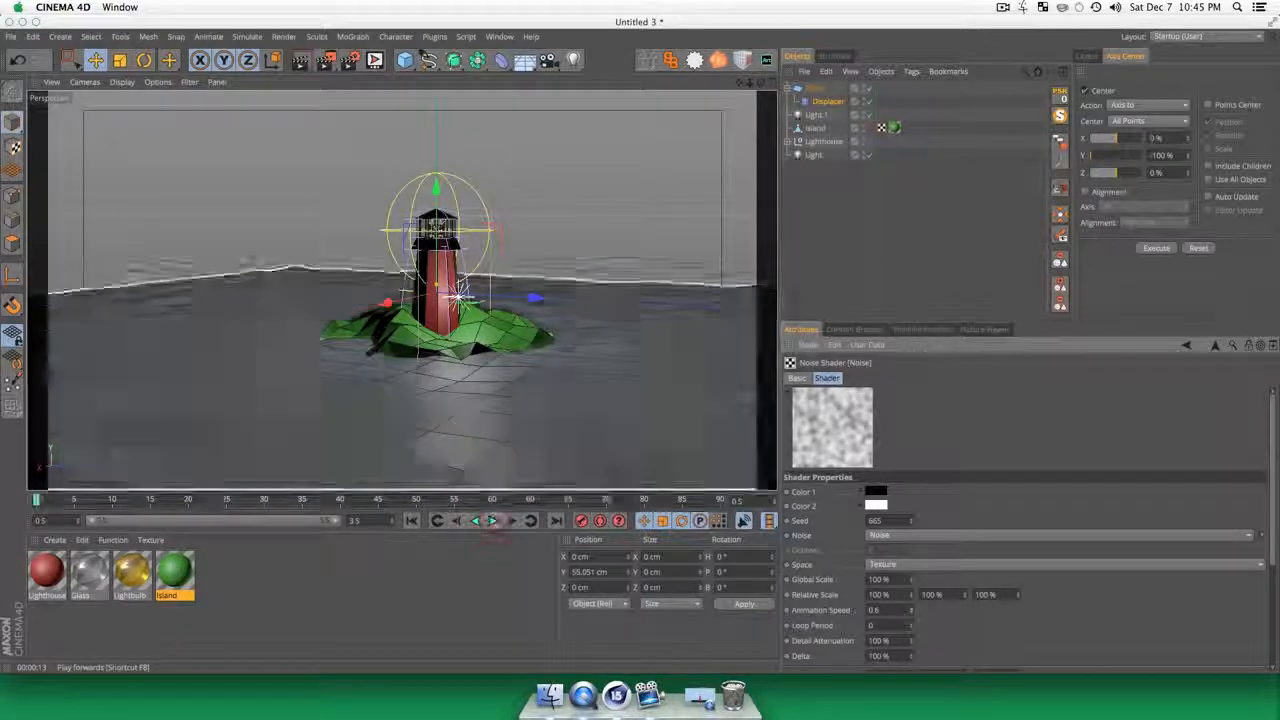
pyautogui.click(493, 521)
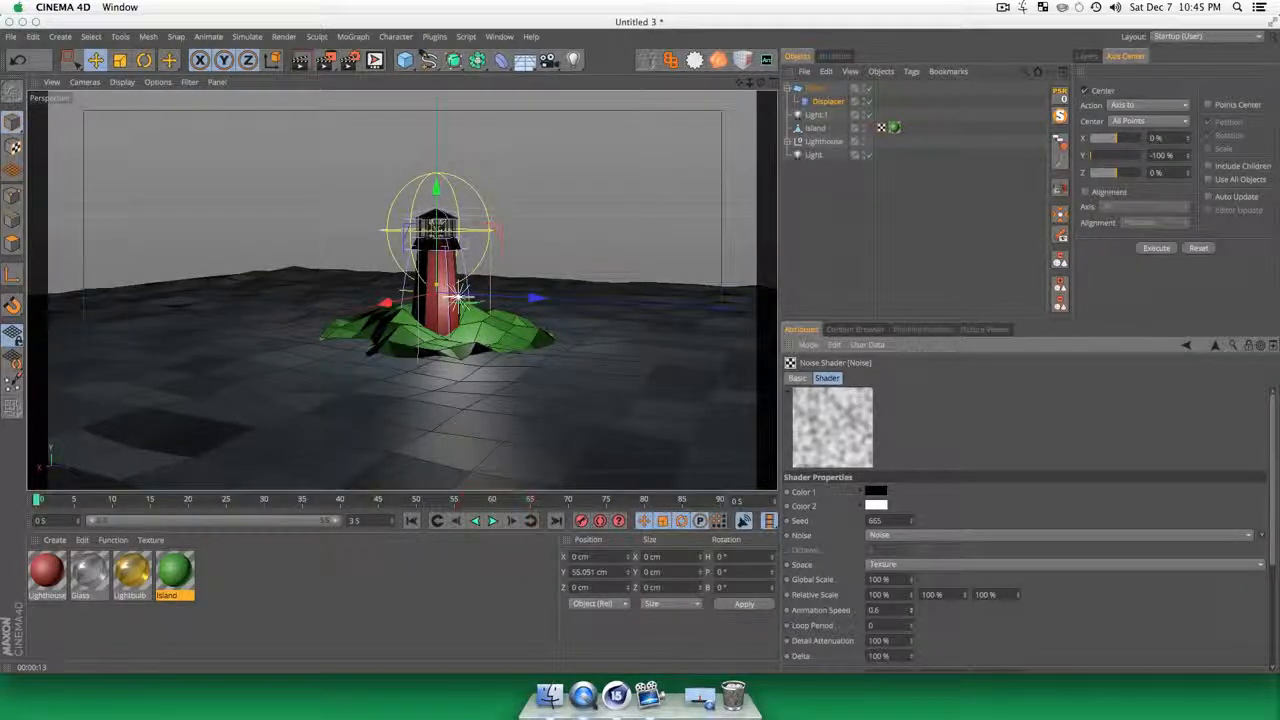
# Step: Try a Displacer height of 53 cm and play the animation to preview the waves
pyautogui.click(829, 101)
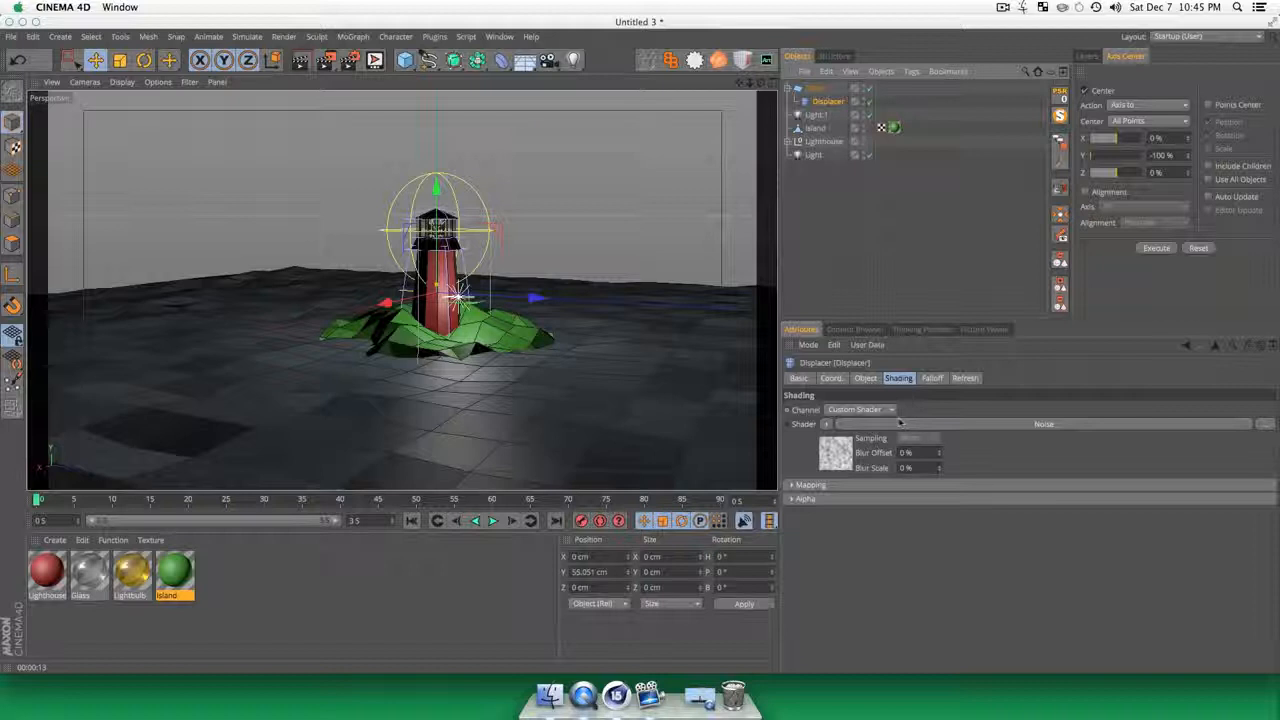
pyautogui.click(866, 378)
pyautogui.moveTo(870, 446); pyautogui.dragTo(910, 425)
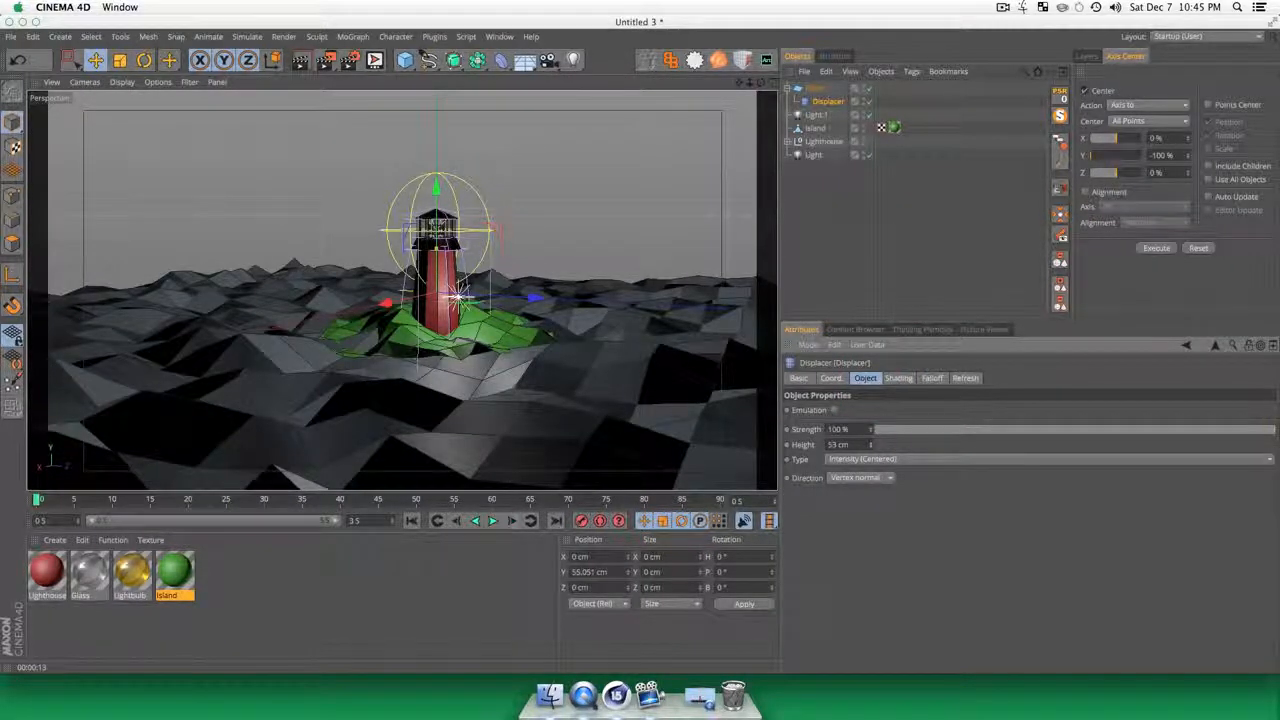
pyautogui.click(492, 521)
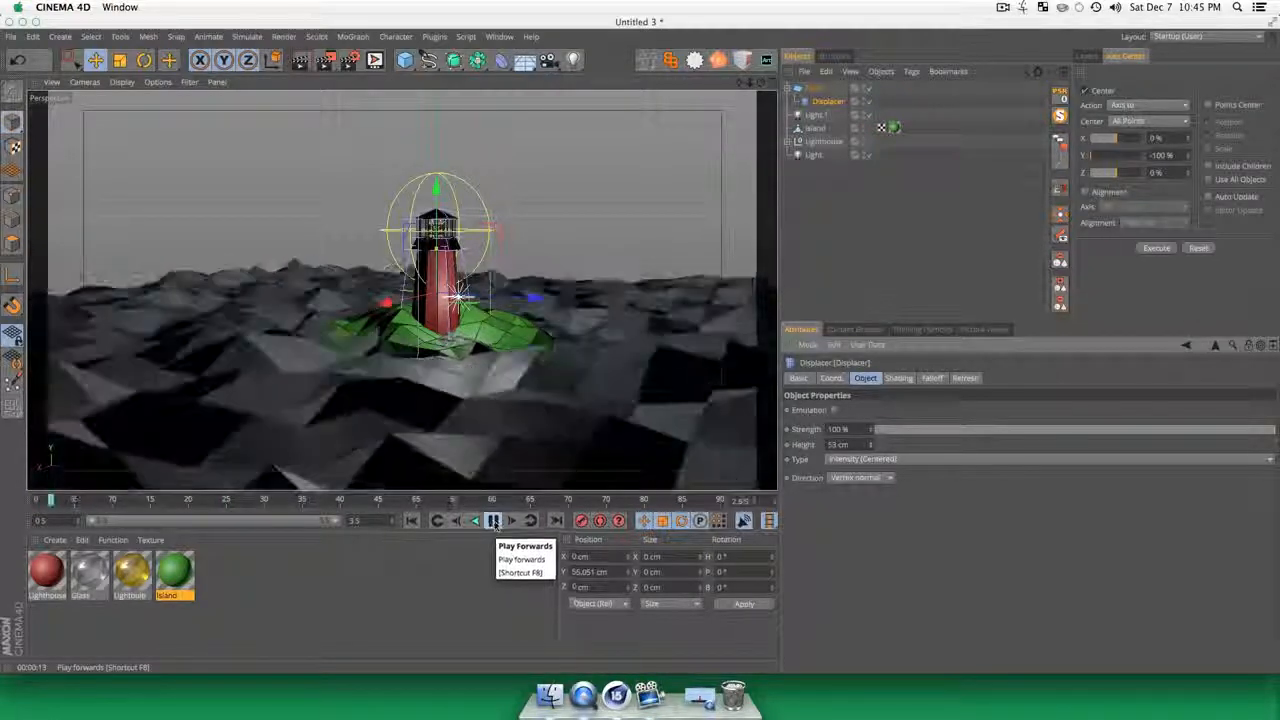
pyautogui.click(492, 521)
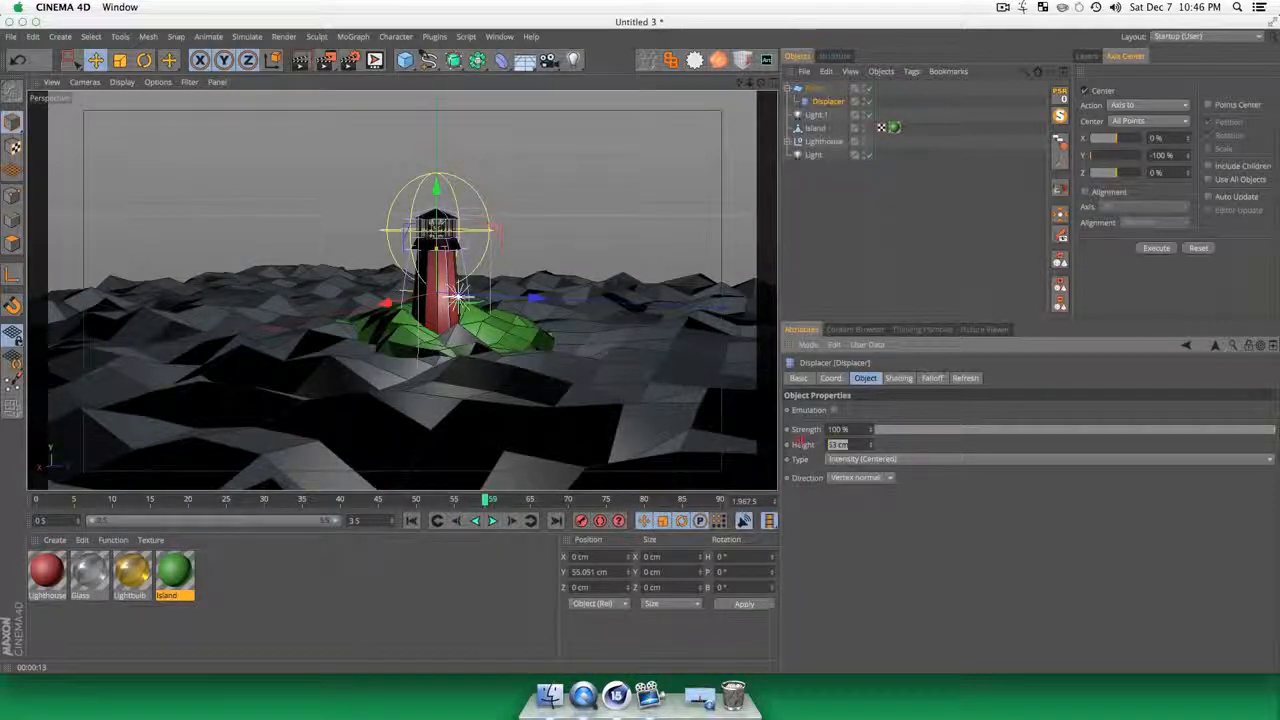
# Step: Set the Displacer's height to 15 cm and play the animation again
pyautogui.write('15')
pyautogui.press('Tab')
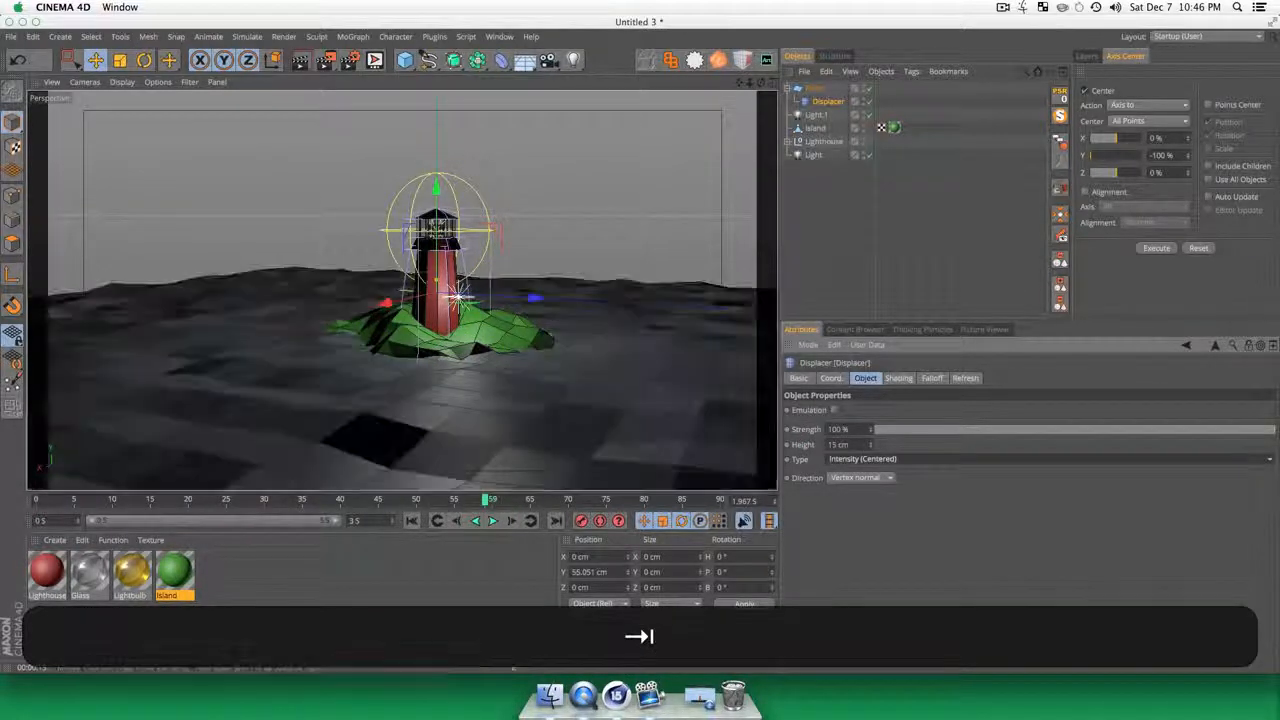
pyautogui.click(492, 521)
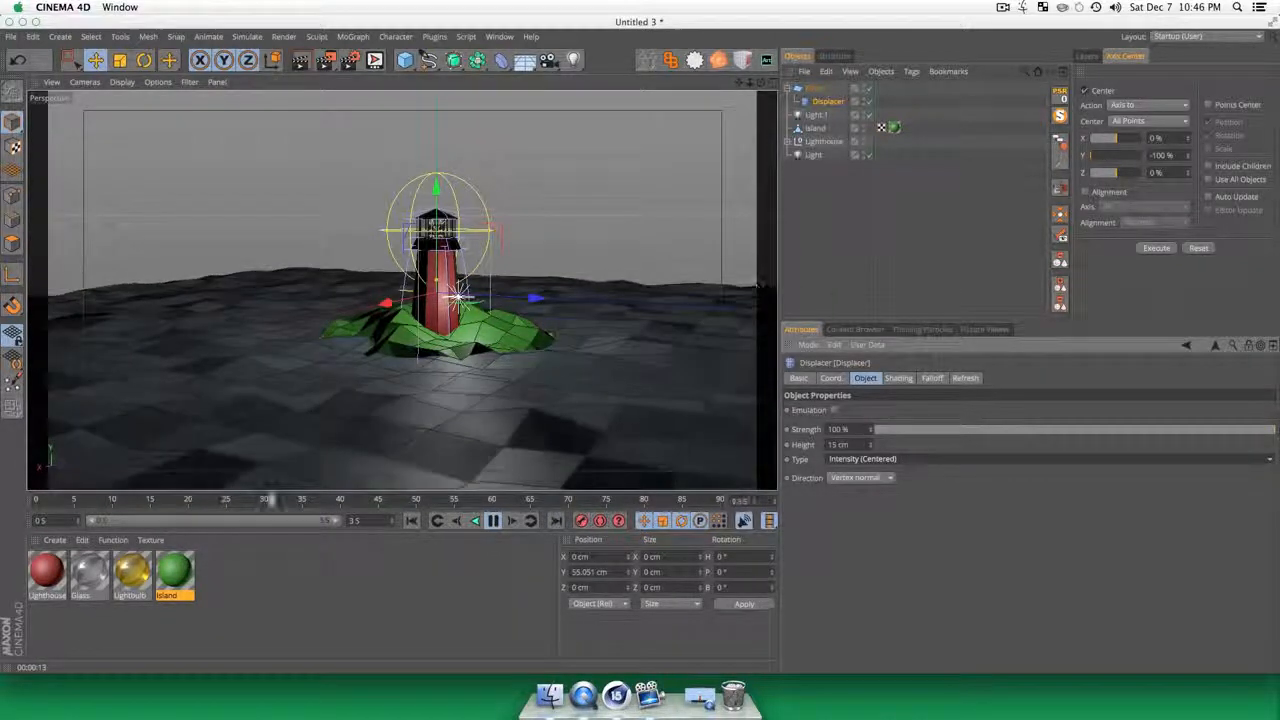
# Step: Examine the animated water around the lighthouse and island from several angles, and stop the playback
pyautogui.click(826, 262)
pyautogui.press('3')
pyautogui.moveTo(620, 386); pyautogui.dragTo(527, 385)
pyautogui.press('3')
pyautogui.press('1')
pyautogui.moveTo(646, 345); pyautogui.dragTo(476, 338)
pyautogui.press('3')
pyautogui.press('1')
pyautogui.moveTo(430, 296); pyautogui.dragTo(402, 290)
pyautogui.press('3')
pyautogui.moveTo(508, 400); pyautogui.dragTo(423, 429)
pyautogui.press('2')
pyautogui.press('1')
pyautogui.press('3')
pyautogui.press('1')
pyautogui.press('3')
pyautogui.press('1')
pyautogui.click(493, 521)
# Step: Duplicate the Glass material as the basis for the water material
pyautogui.click(423, 622)
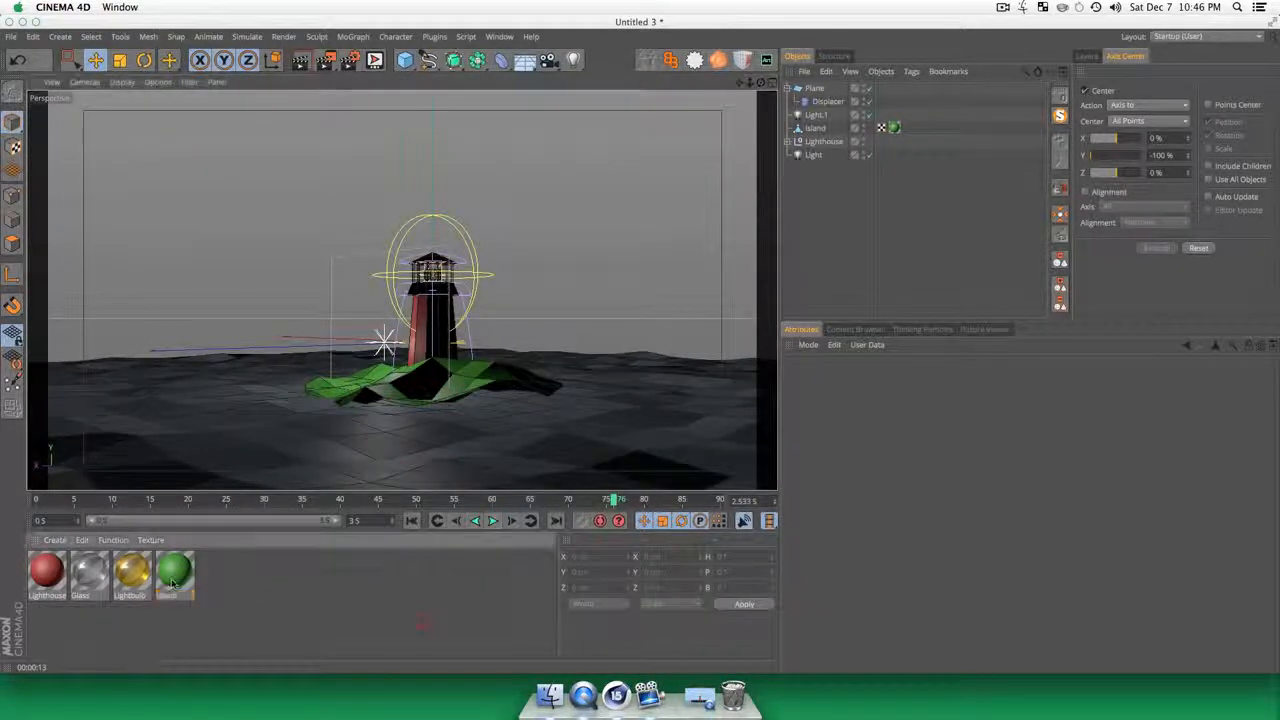
pyautogui.press('super')
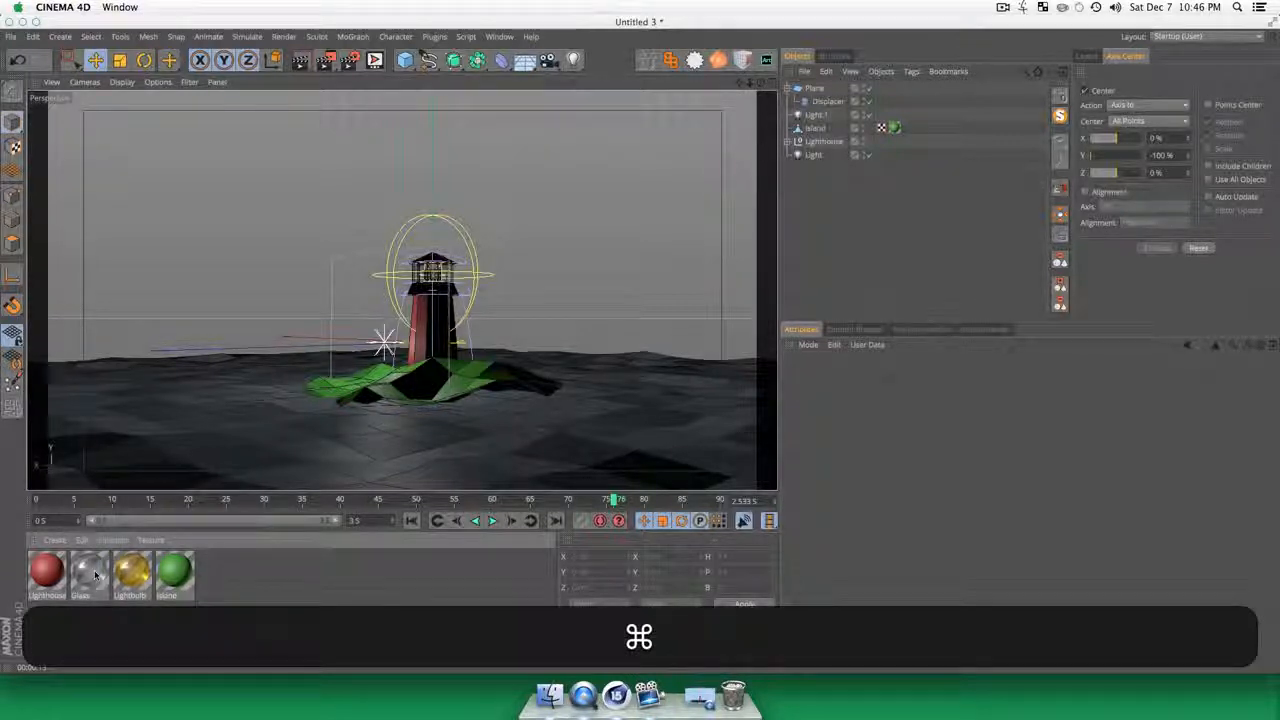
pyautogui.keyDown('super'); pyautogui.moveTo(233, 581); pyautogui.dragTo(220, 568); pyautogui.keyUp('super')
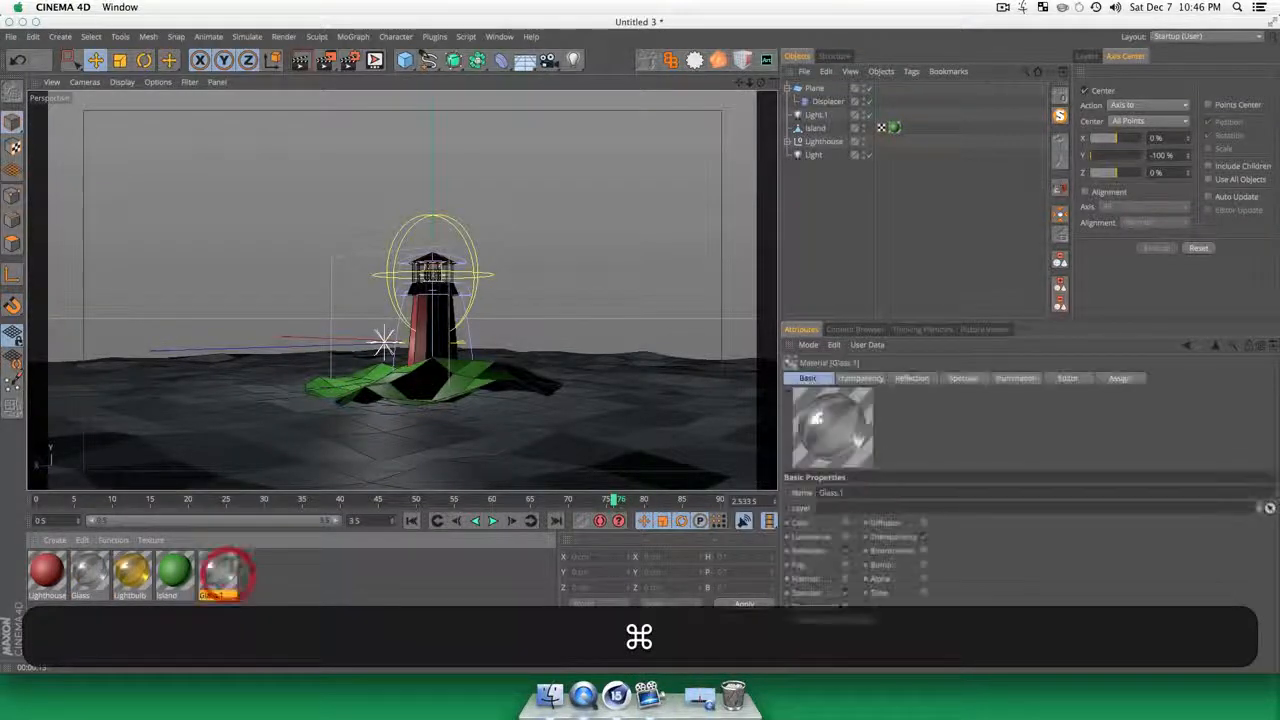
# Step: Enable the Color channel of the copied glass material and recolour its gradient from light blue to mint green
pyautogui.doubleClick(220, 567)
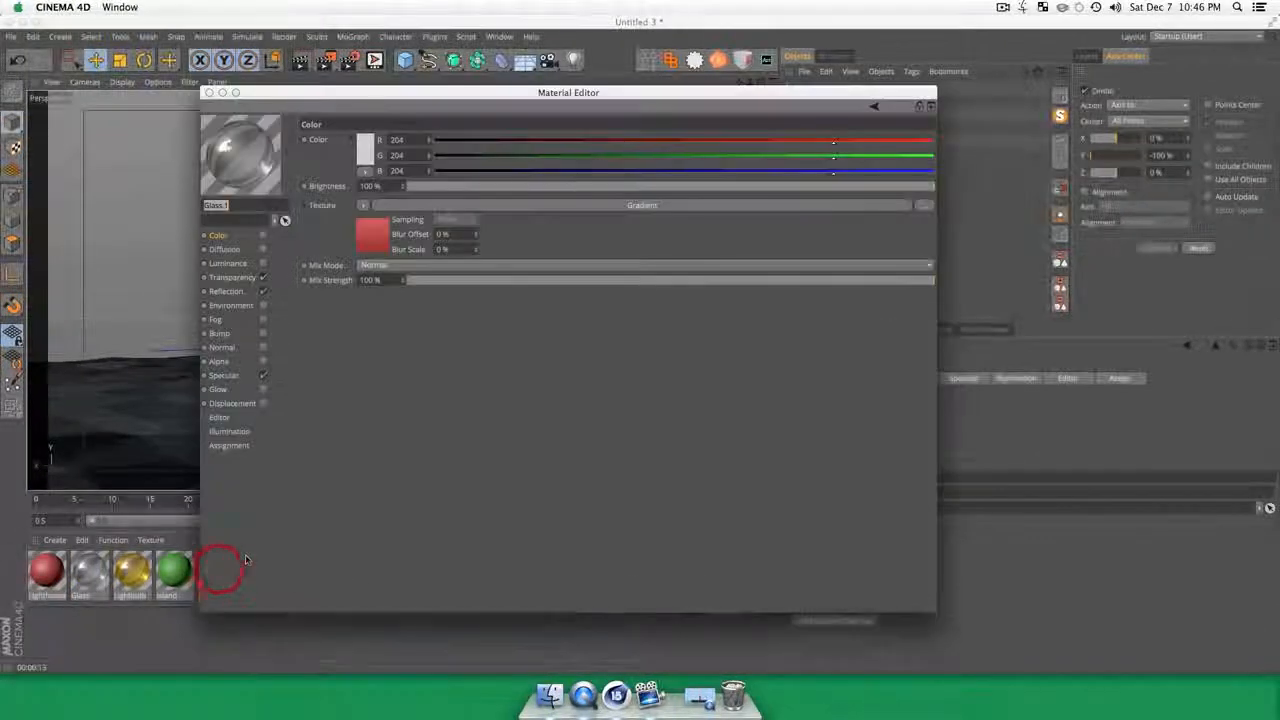
pyautogui.click(263, 235)
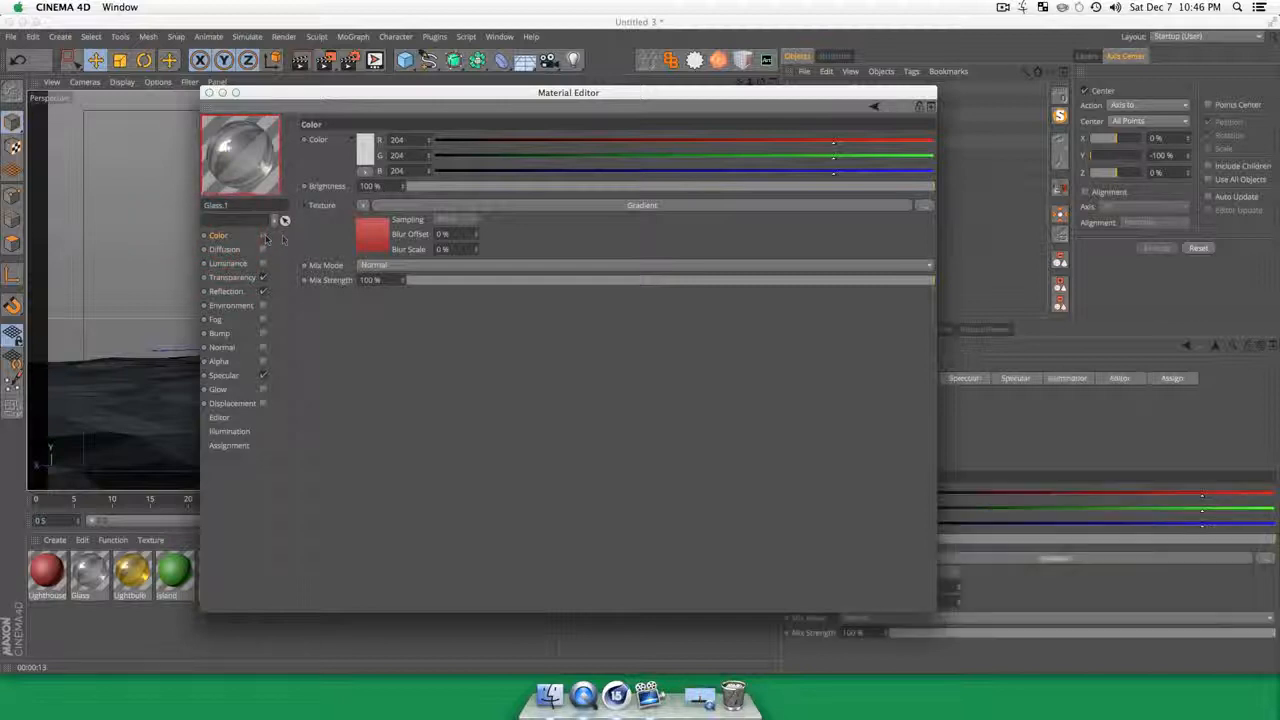
pyautogui.click(374, 237)
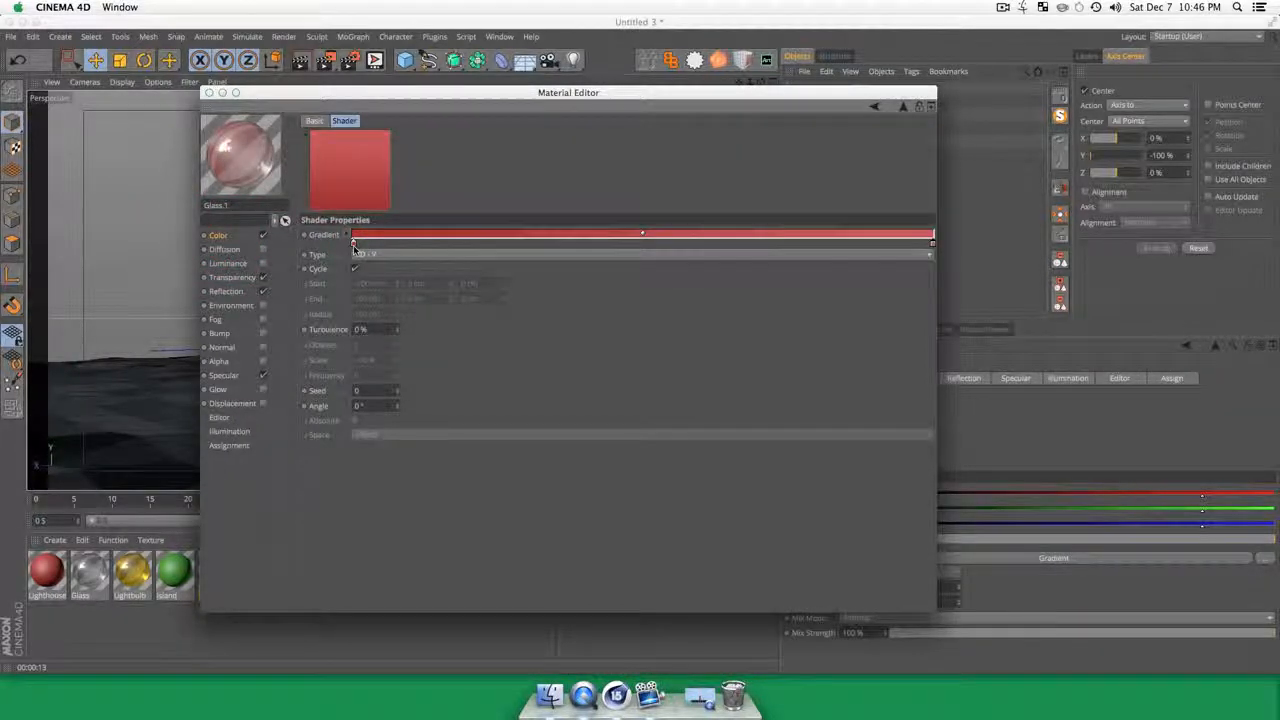
pyautogui.doubleClick(353, 244)
pyautogui.moveTo(381, 207); pyautogui.dragTo(346, 225)
pyautogui.click(377, 301)
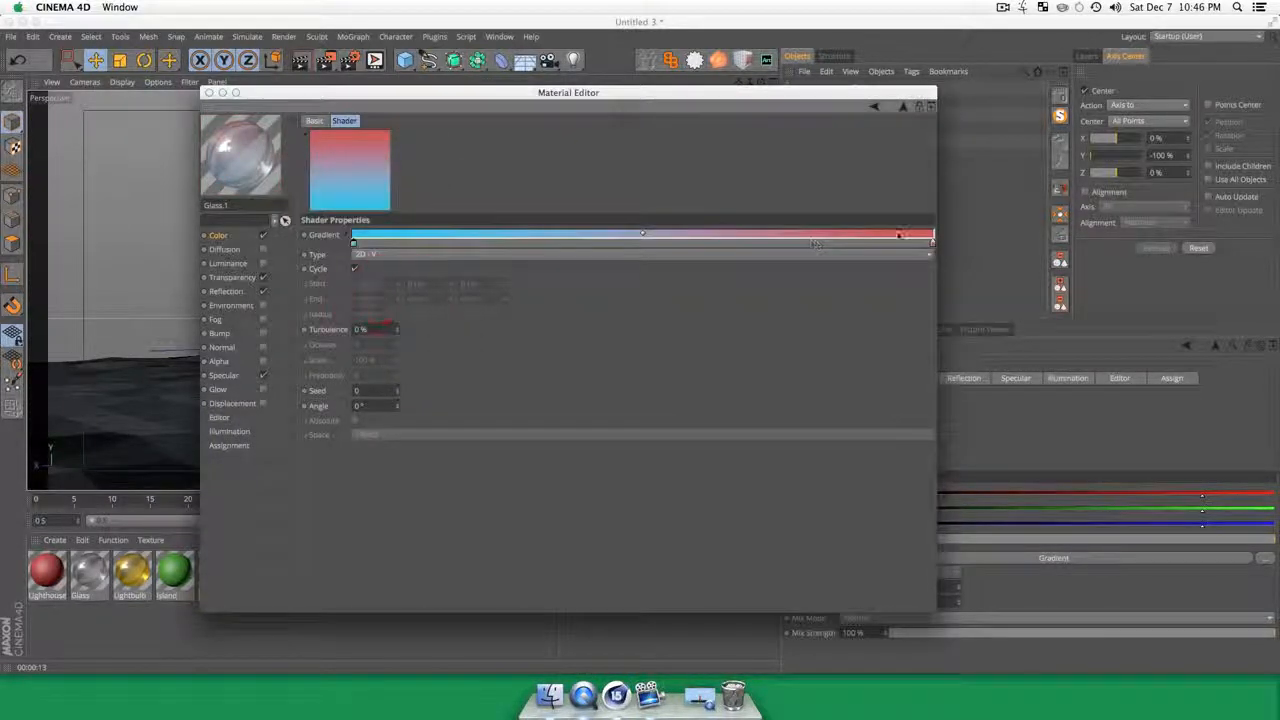
pyautogui.doubleClick(927, 246)
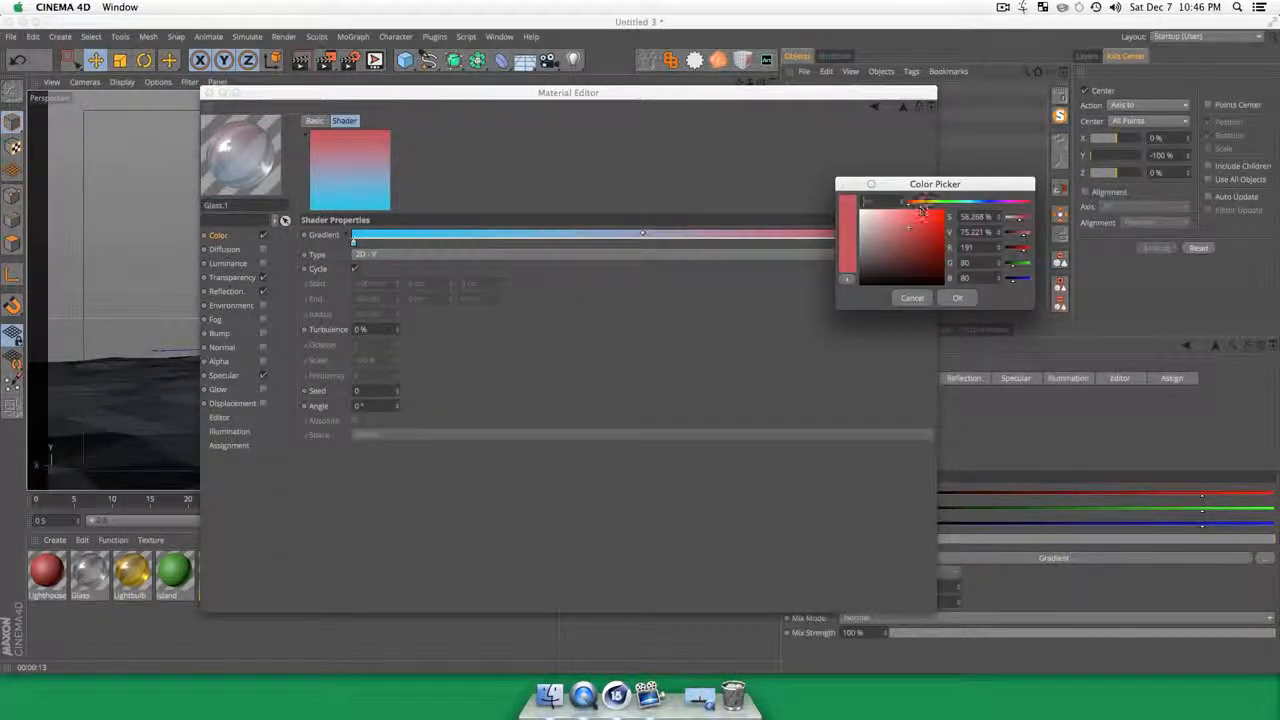
pyautogui.moveTo(922, 208); pyautogui.dragTo(898, 208)
pyautogui.click(955, 206)
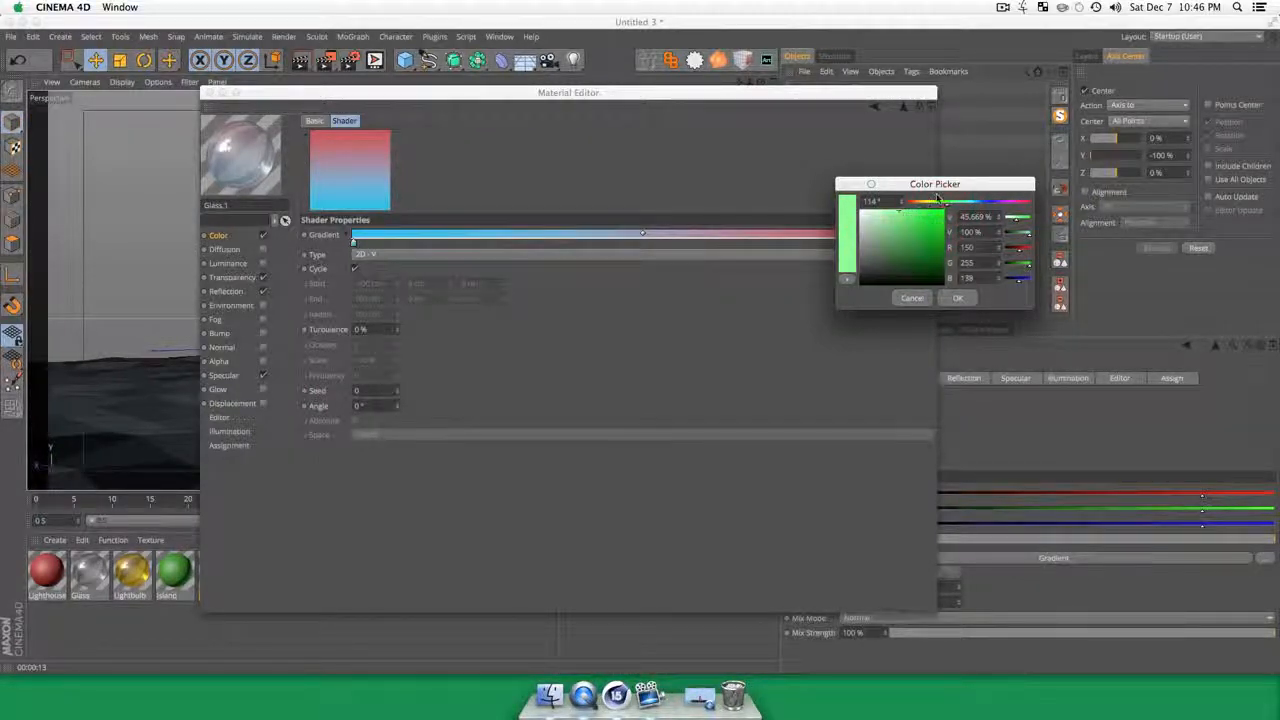
pyautogui.click(957, 299)
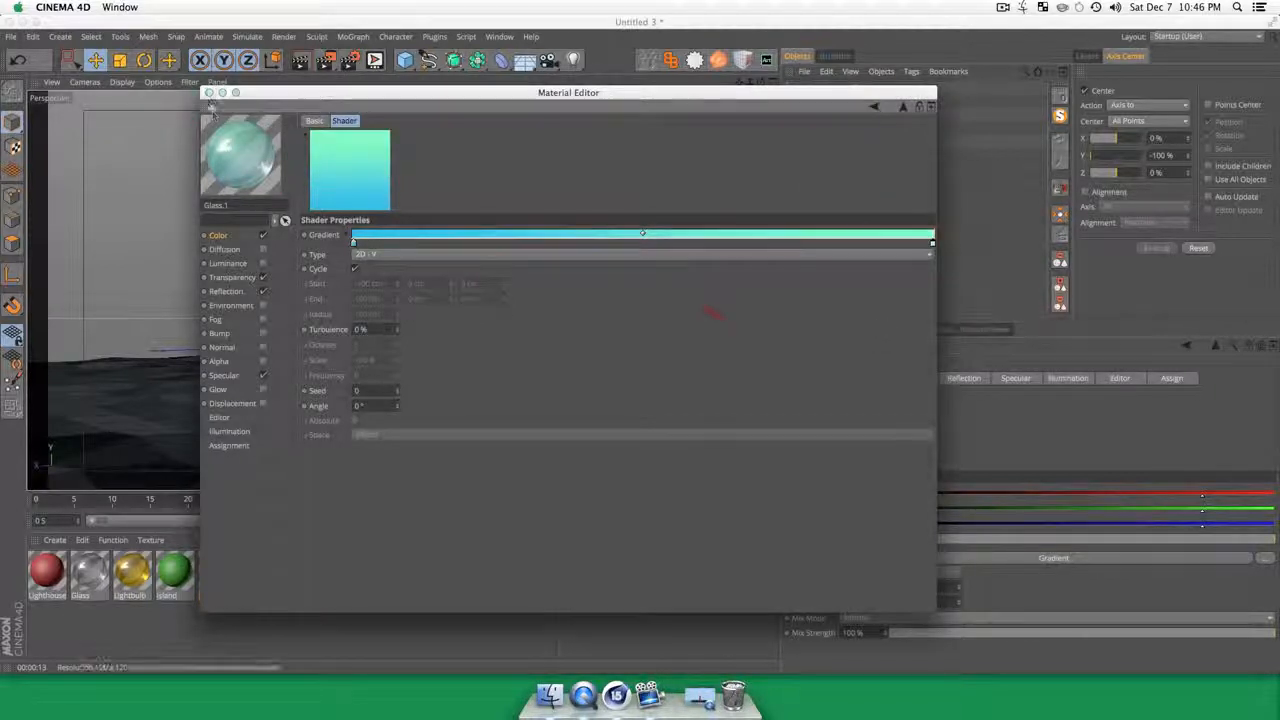
# Step: Set the copied material's transparency color to light blue, RGB 114, 209, 241
pyautogui.click(232, 277)
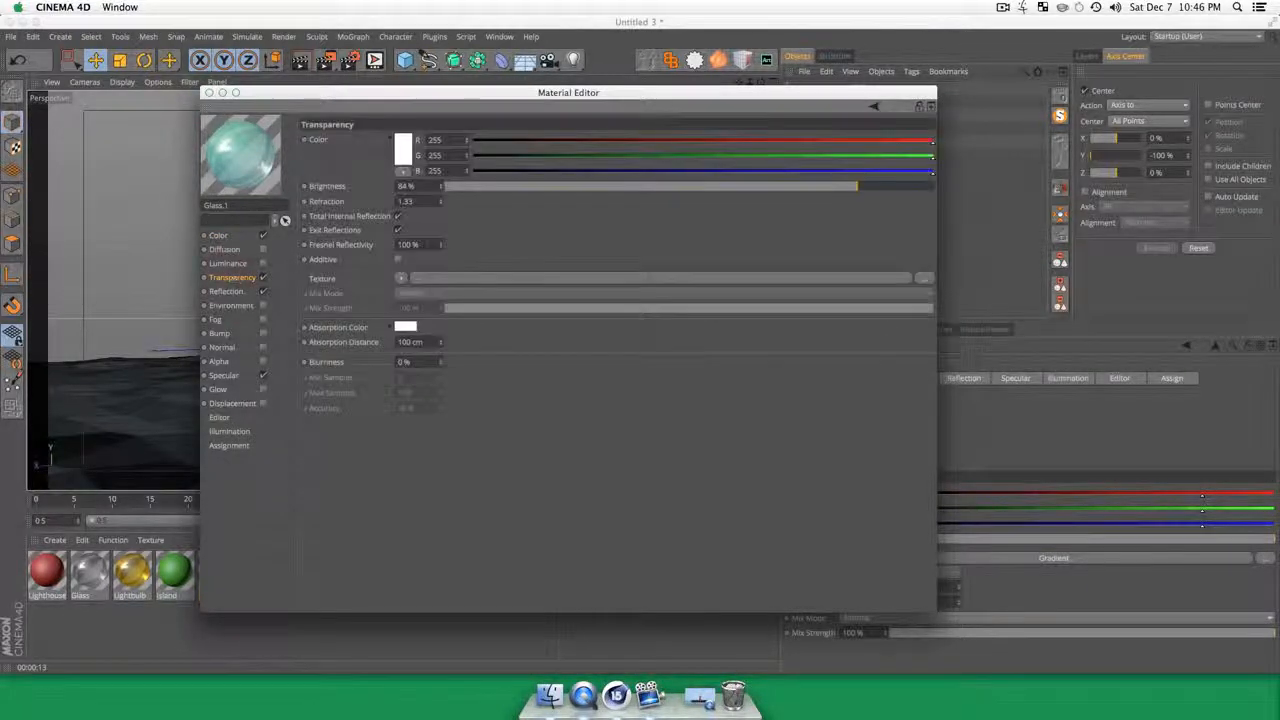
pyautogui.click(404, 143)
pyautogui.click(436, 100)
pyautogui.click(378, 108)
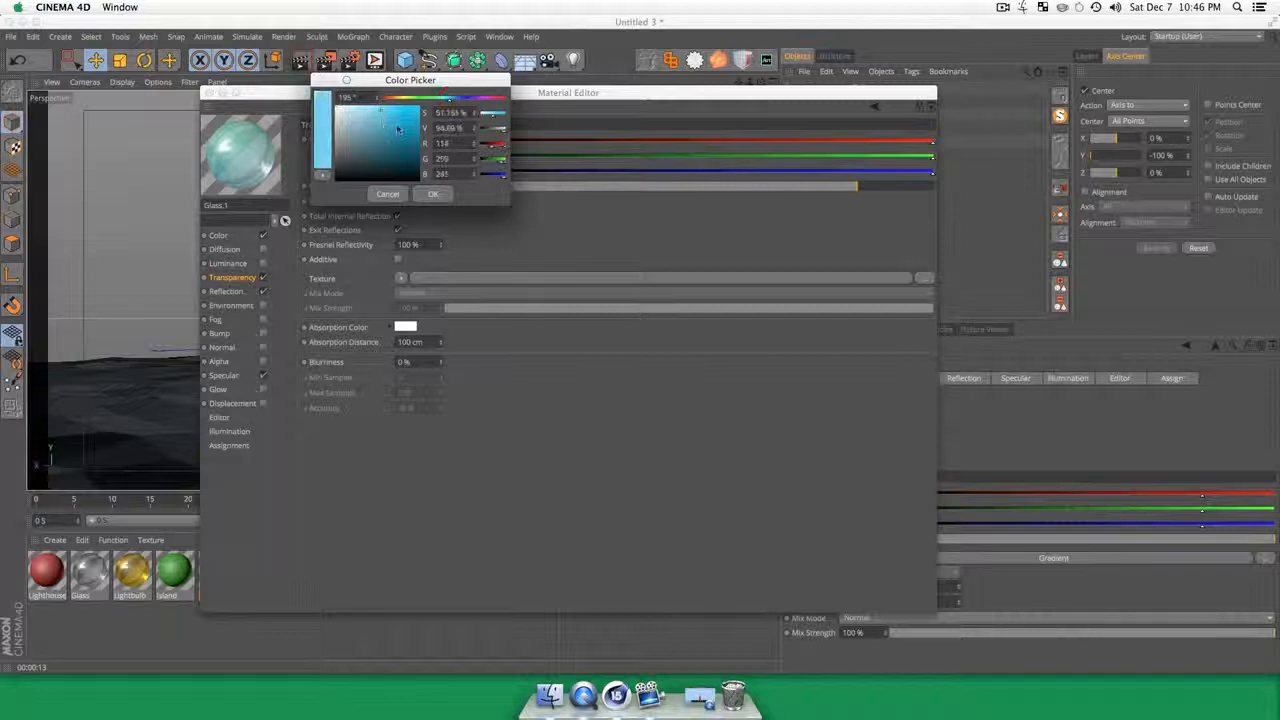
pyautogui.click(433, 193)
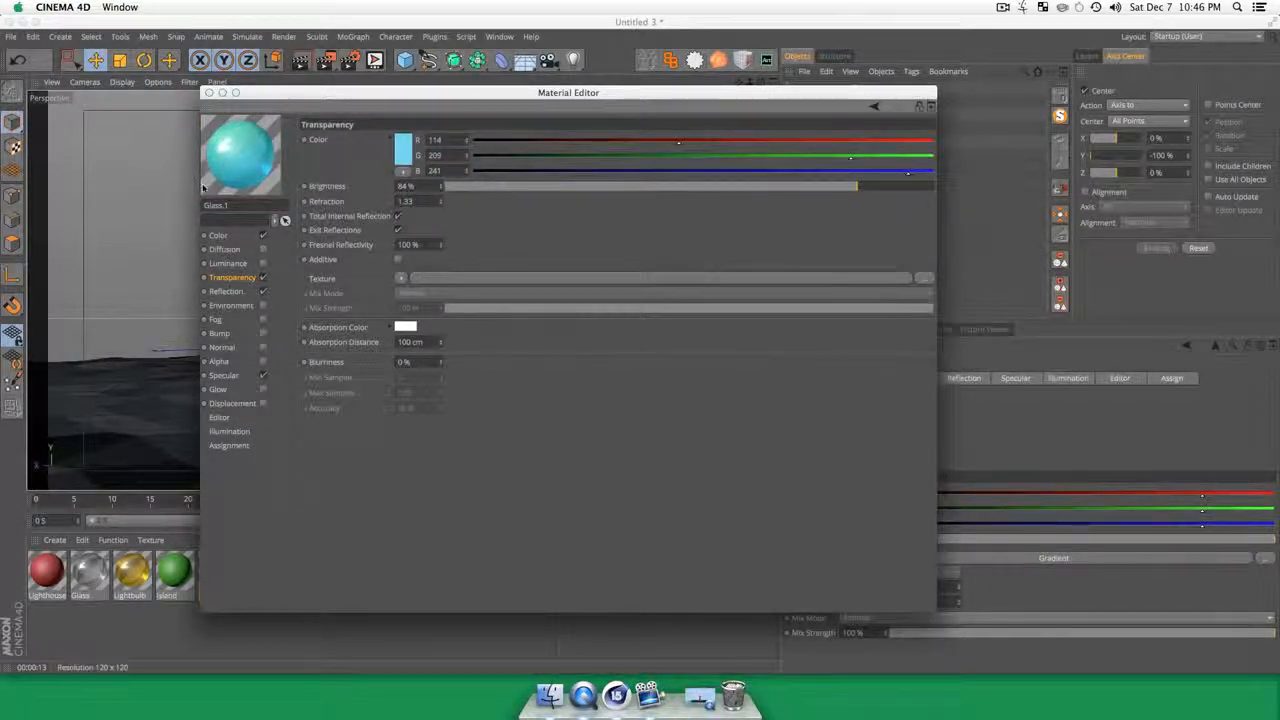
# Step: Set the reflection blurriness of the copied material to 5% and close the material's settings
pyautogui.click(233, 294)
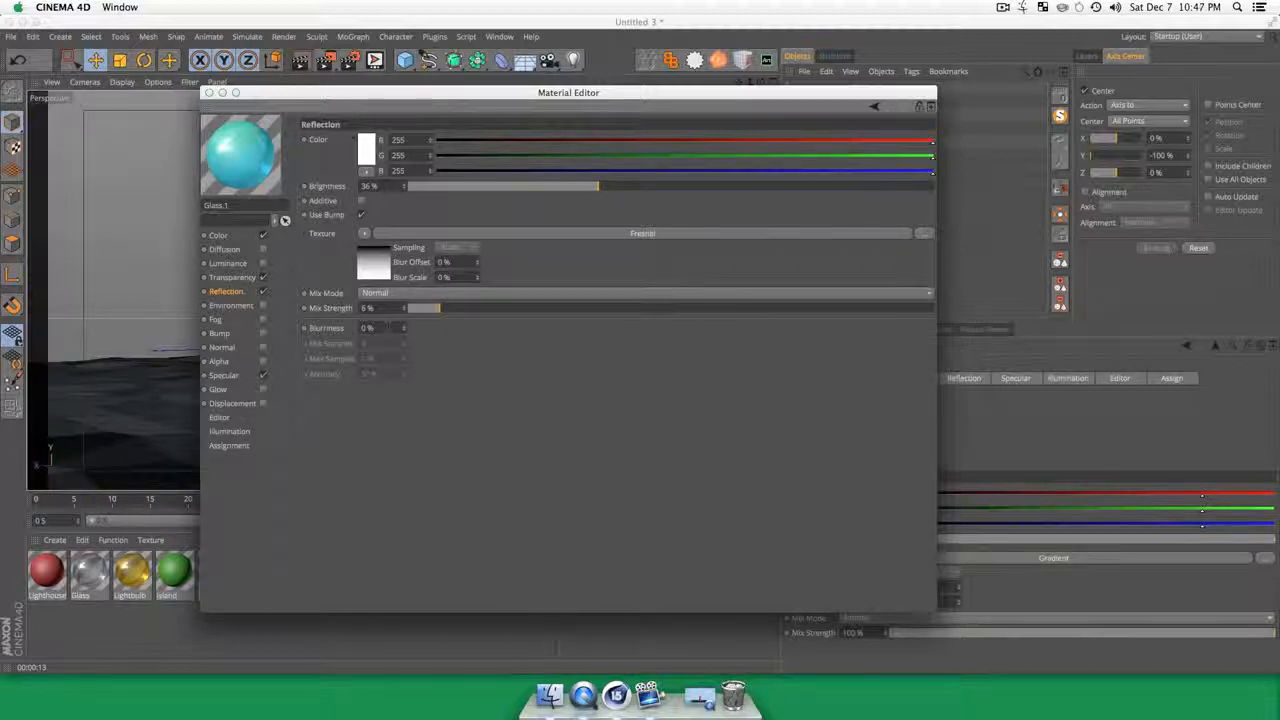
pyautogui.write('5')
pyautogui.press('Tab')
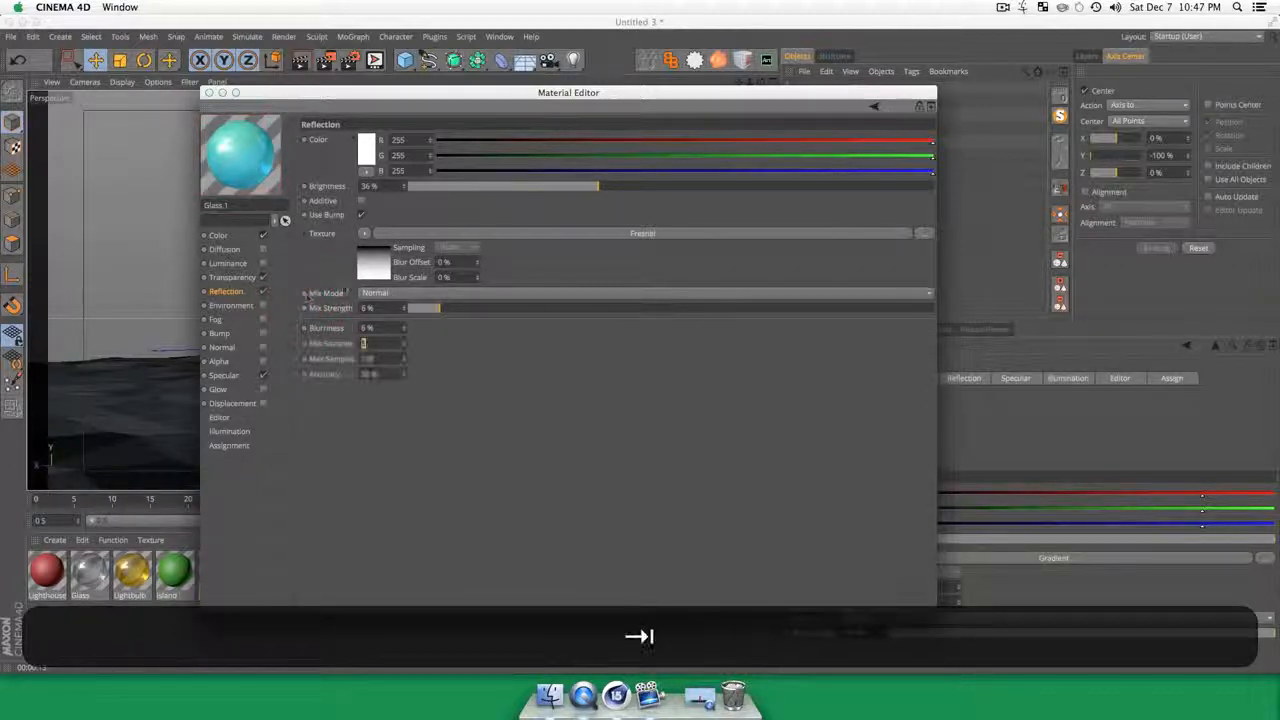
pyautogui.click(208, 92)
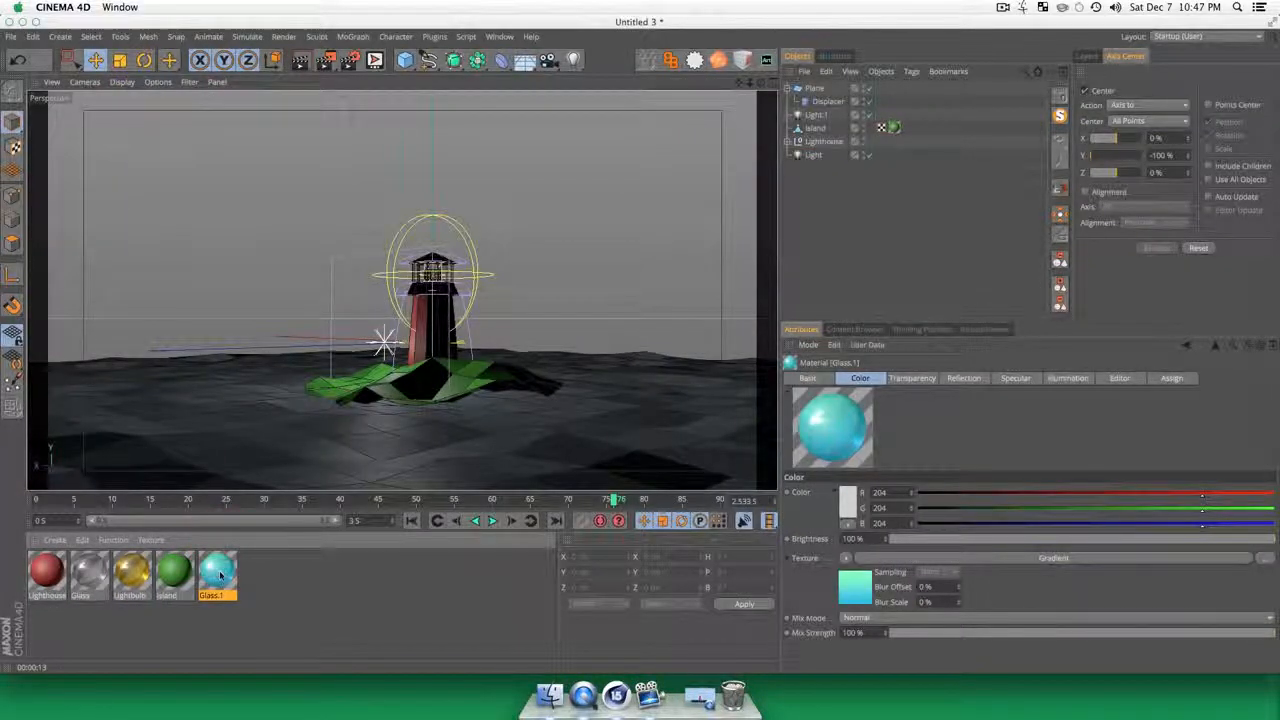
# Step: Try to rename the Glass.1 material as Water
pyautogui.doubleClick(221, 575)
pyautogui.doubleClick(245, 205)
pyautogui.write('Water')
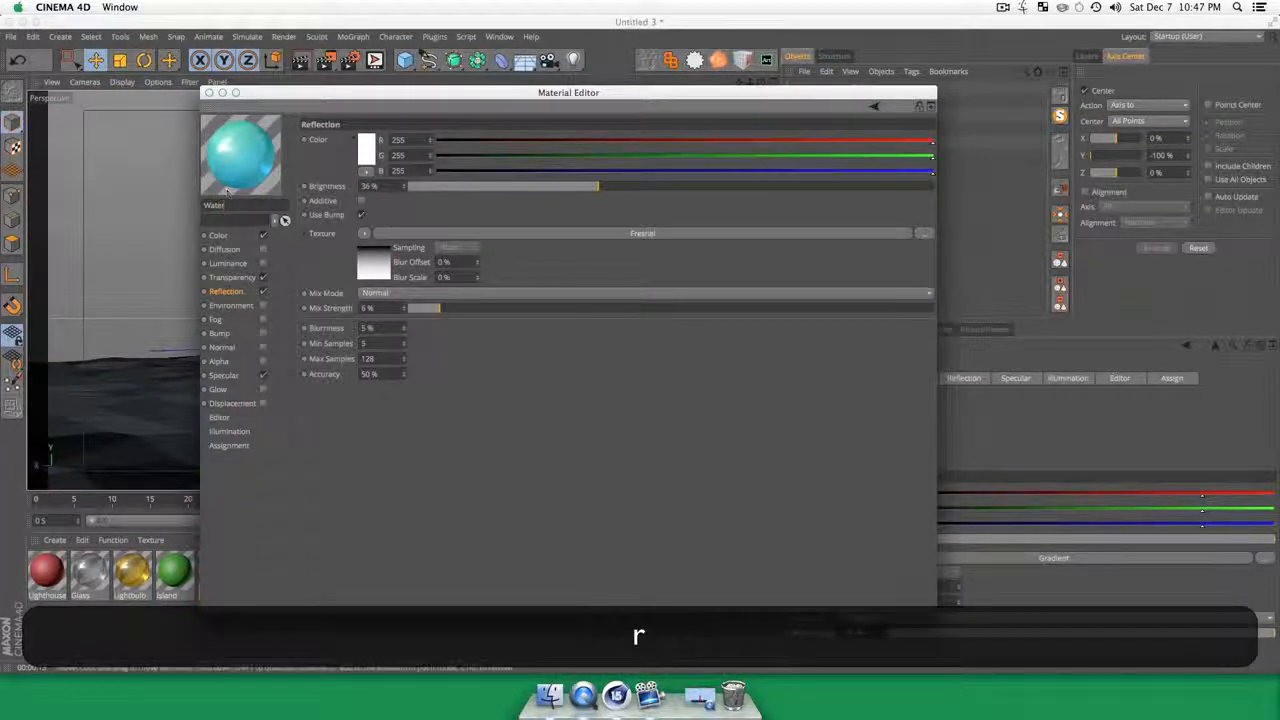
pyautogui.click(208, 92)
pyautogui.click(243, 692)
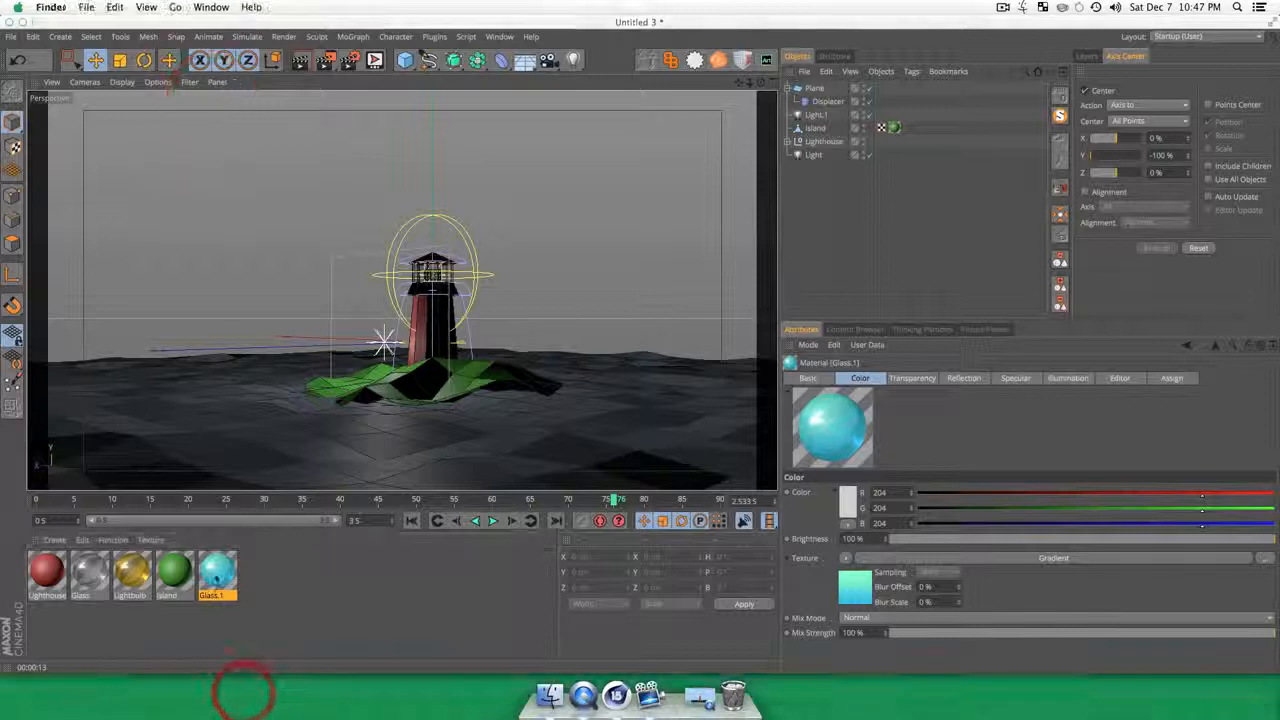
# Step: Rename the turquoise Glass.1 material as Water and confirm the new name
pyautogui.click(259, 610)
pyautogui.doubleClick(213, 578)
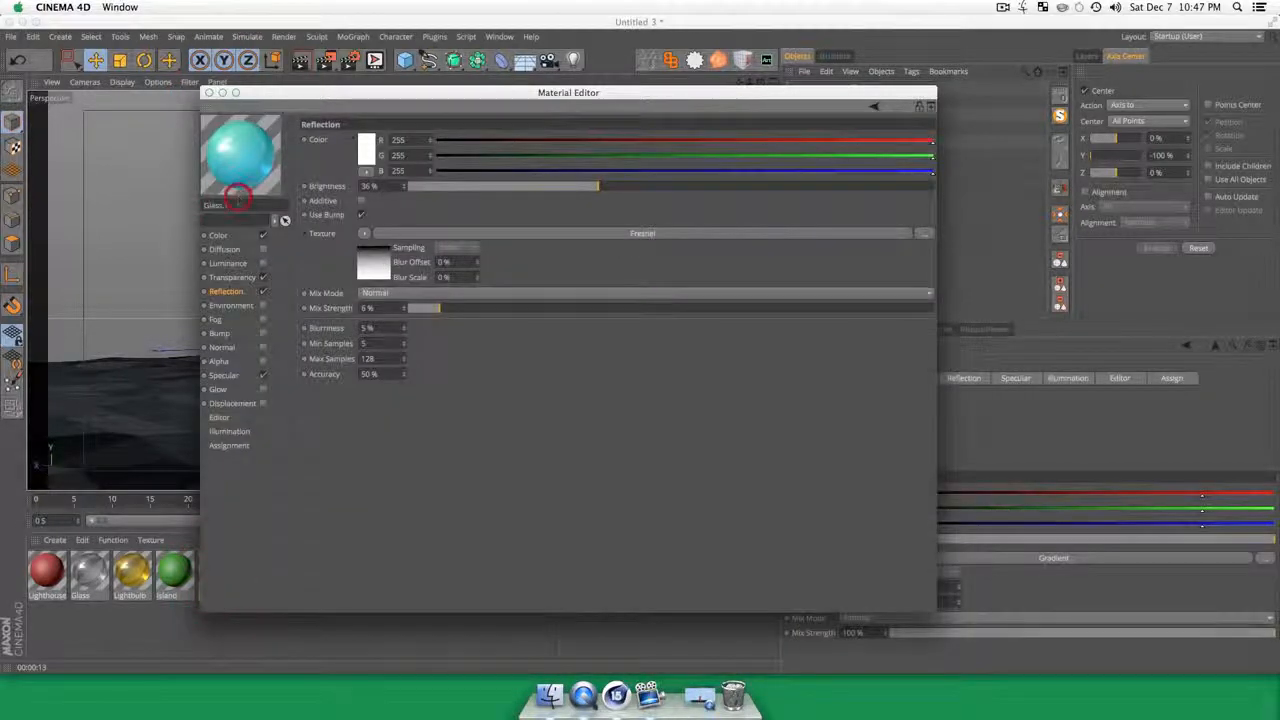
pyautogui.doubleClick(238, 202)
pyautogui.write('Water')
pyautogui.press('Return')
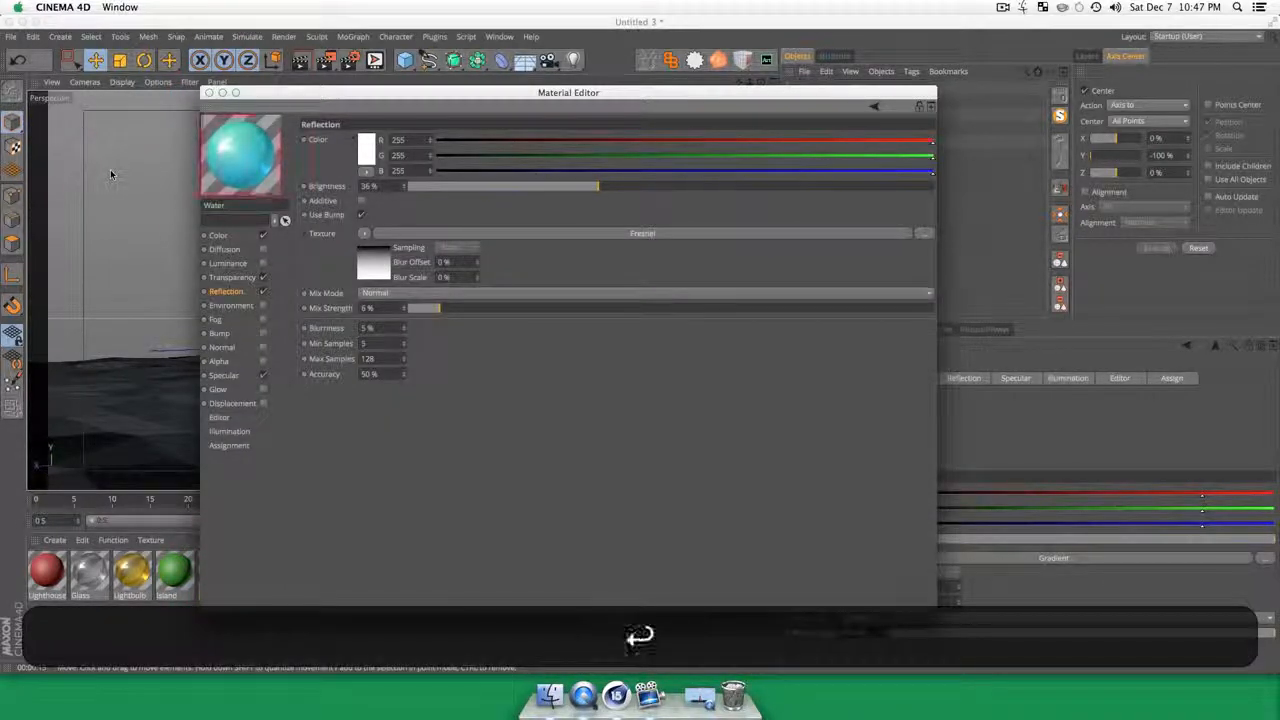
# Step: Close the Water material's settings, apply the Water material to the plane, and render a preview of the view
pyautogui.press('Tab')
pyautogui.click(209, 92)
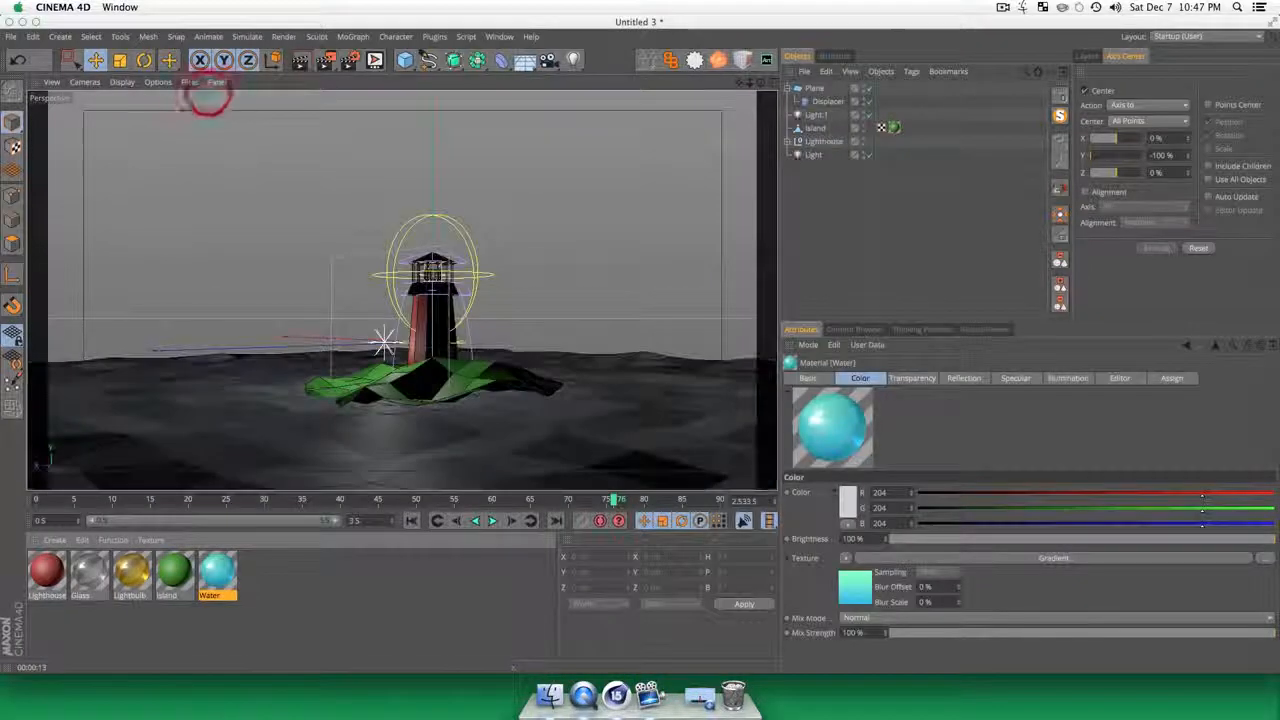
pyautogui.moveTo(226, 578); pyautogui.dragTo(472, 480)
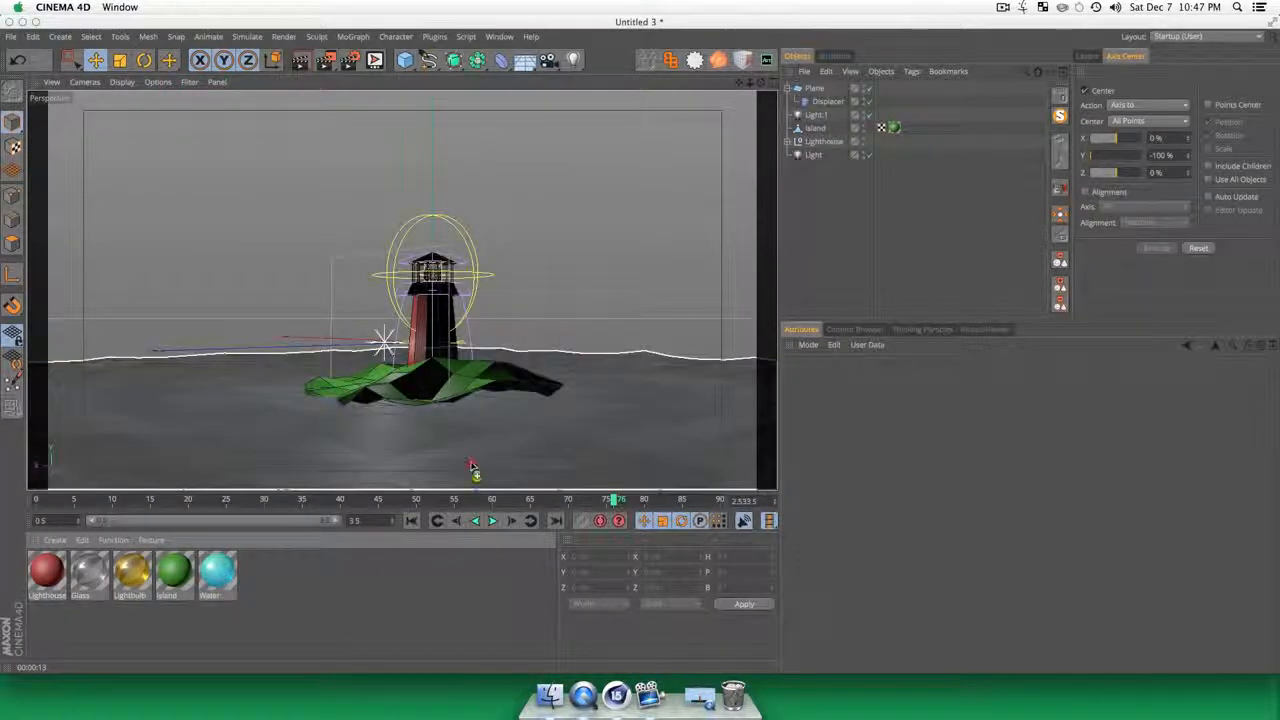
pyautogui.moveTo(488, 428); pyautogui.dragTo(486, 423)
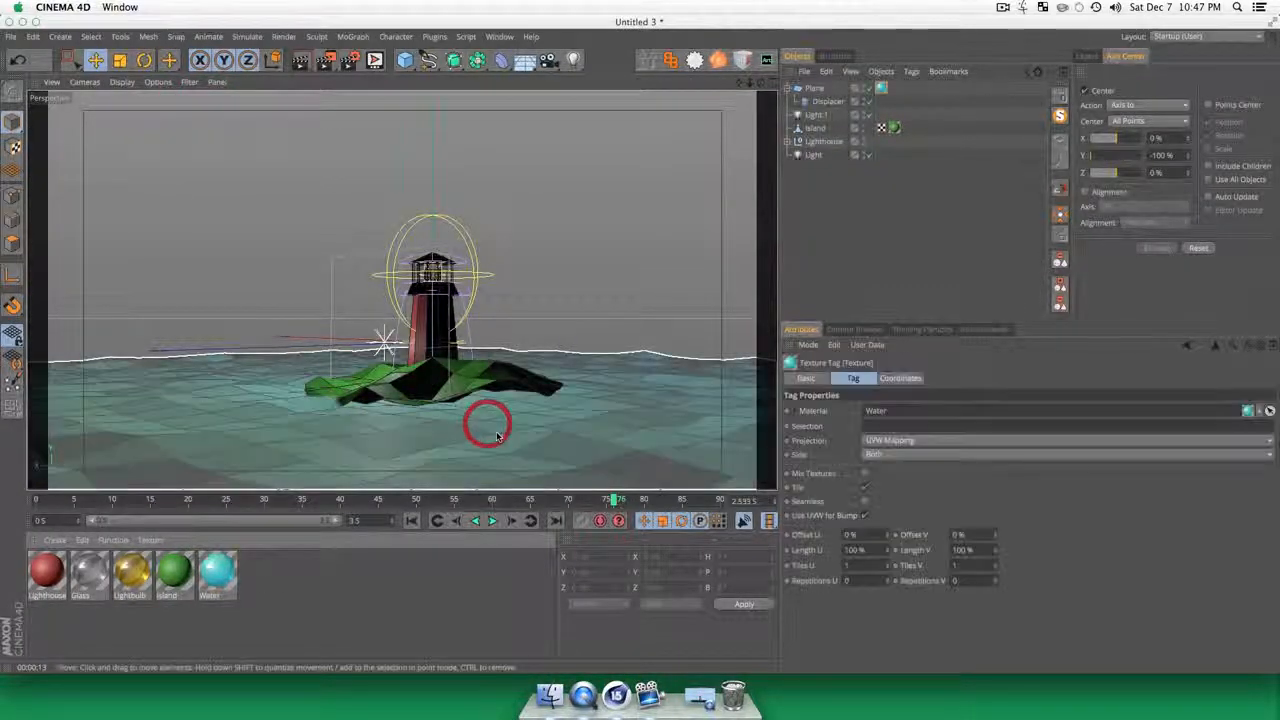
pyautogui.click(800, 220)
pyautogui.press('super+r')
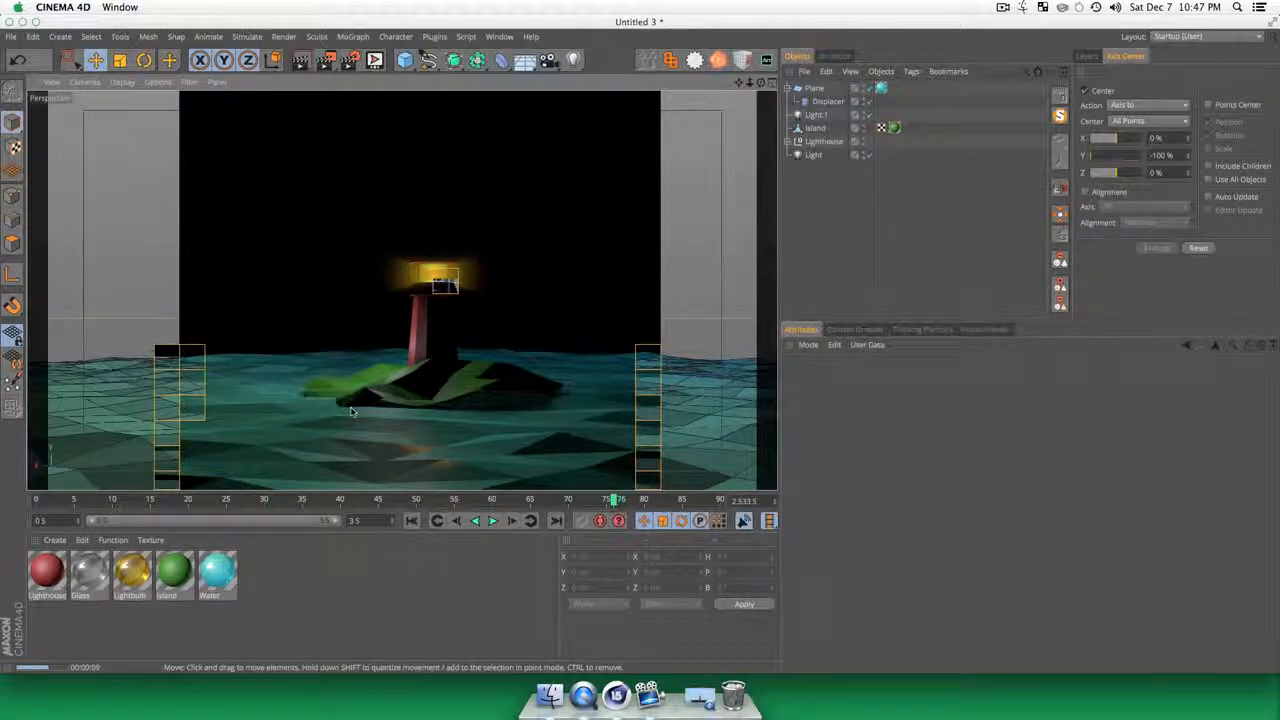
# Step: Rename the Plane object as Water
pyautogui.click(822, 202)
pyautogui.click(813, 88)
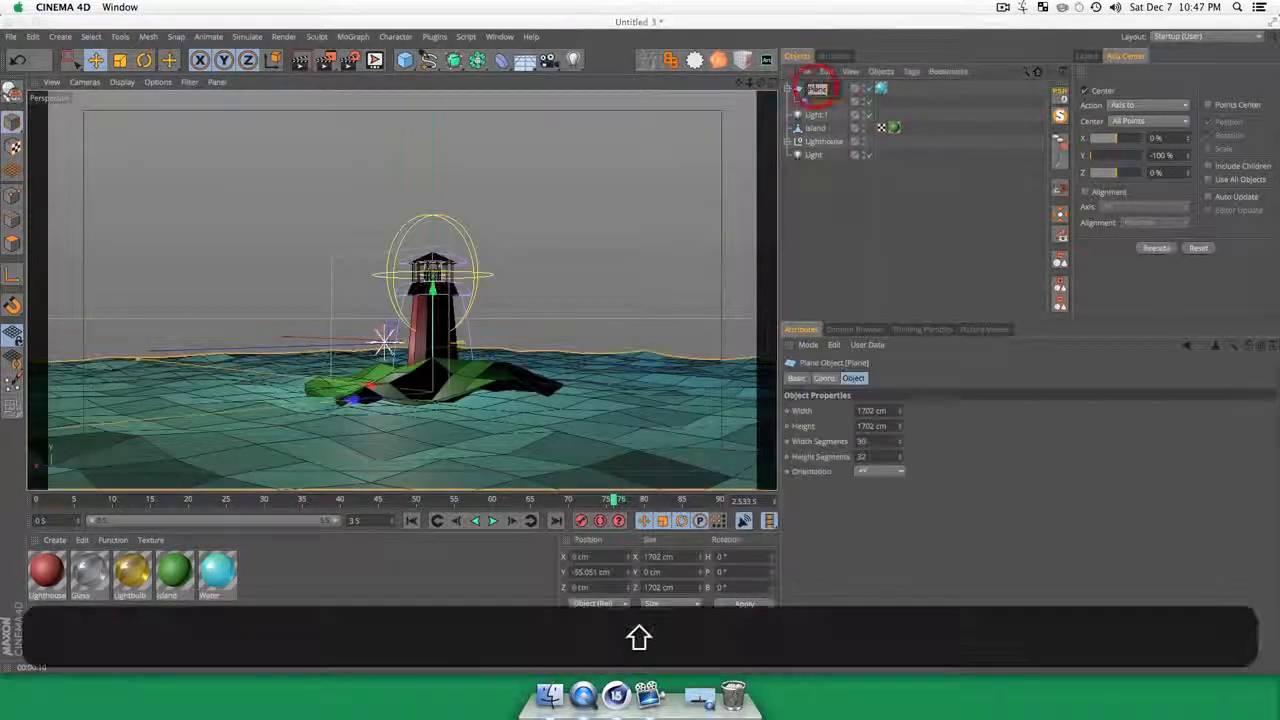
pyautogui.hotkey('shift', 's')
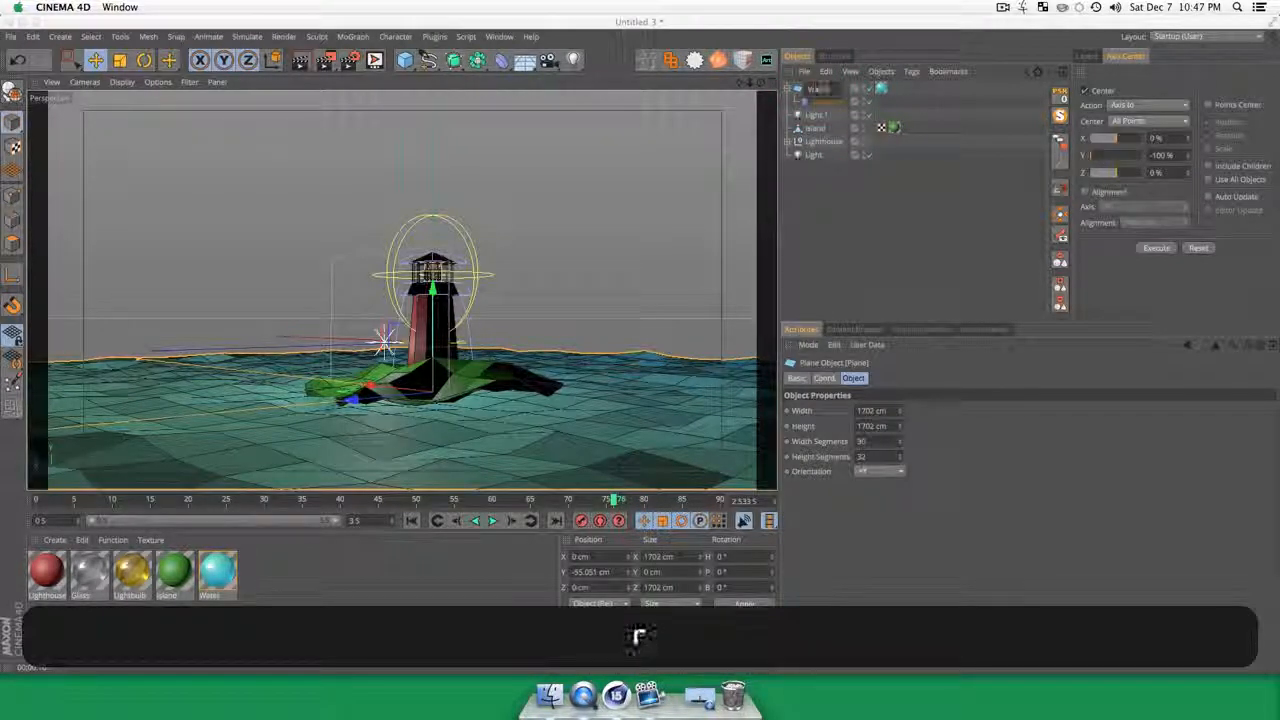
pyautogui.click(814, 206)
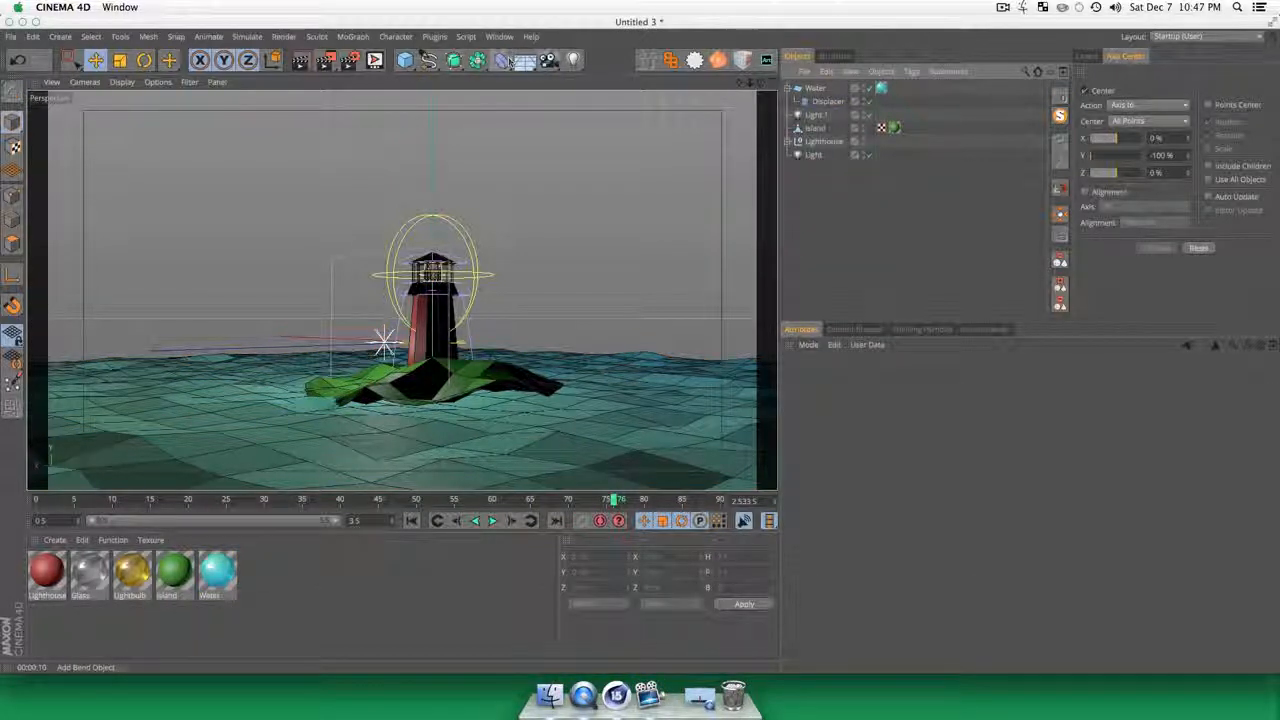
# Step: Add a Sky object to the scene
pyautogui.click(521, 62)
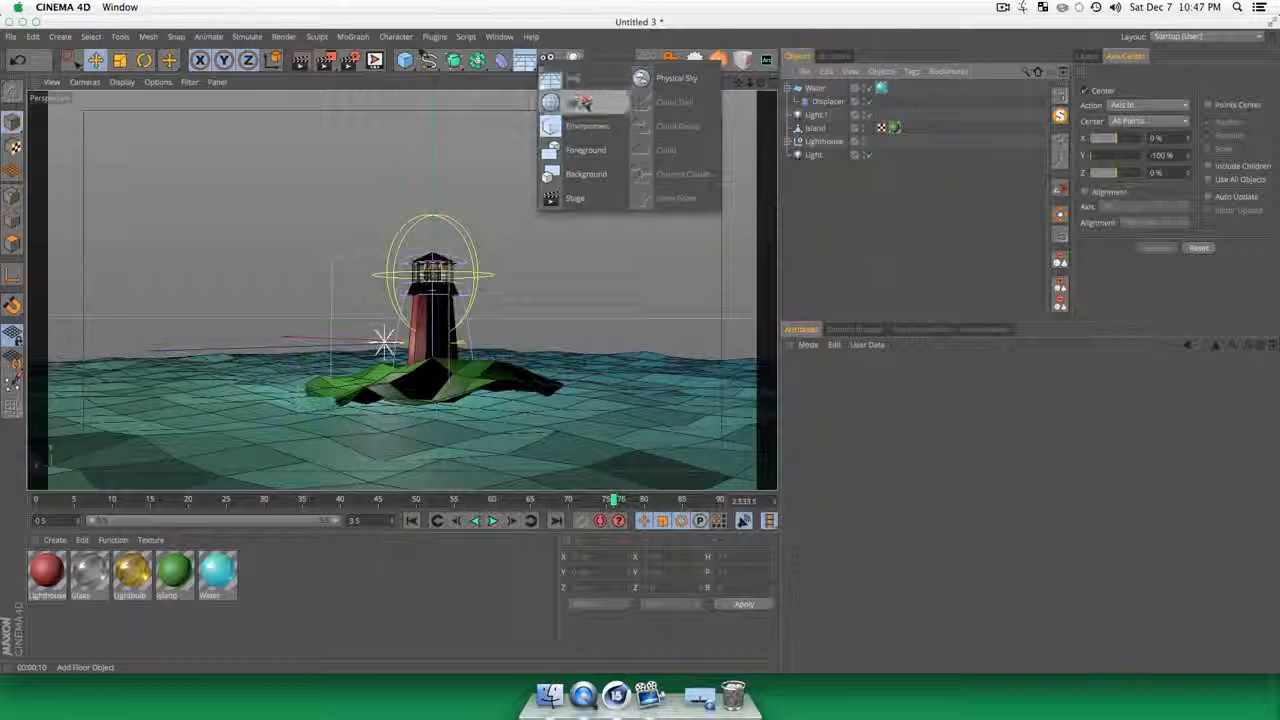
pyautogui.click(587, 104)
pyautogui.click(806, 202)
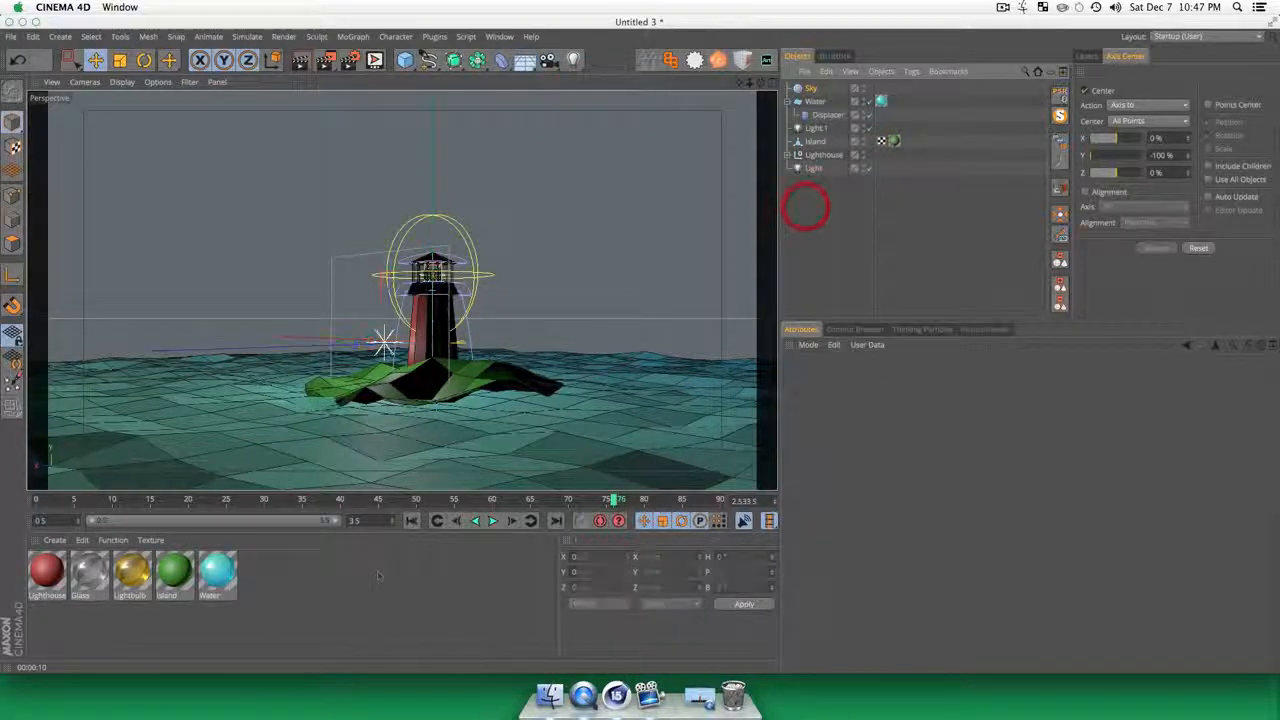
# Step: Duplicate the red Lighthouse material and rename the copy as Sky
pyautogui.click(365, 595)
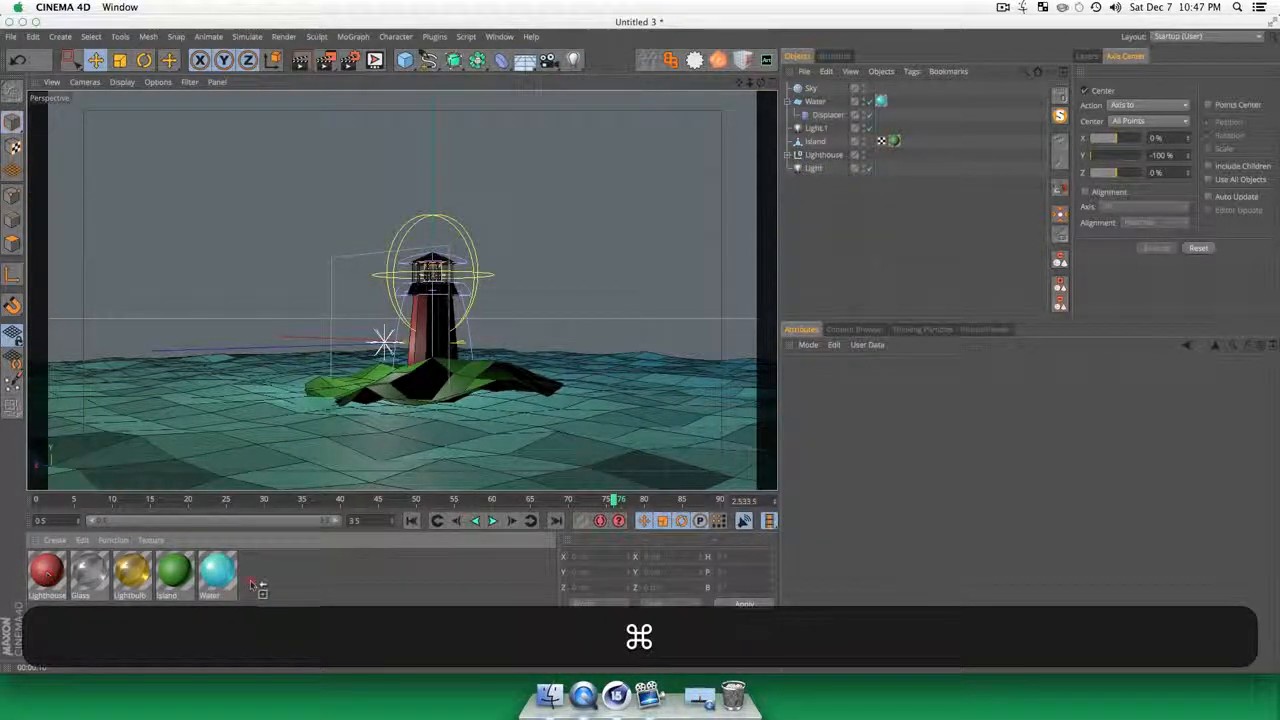
pyautogui.keyDown('super'); pyautogui.moveTo(252, 585); pyautogui.dragTo(256, 586); pyautogui.keyUp('super')
pyautogui.click(303, 597)
pyautogui.doubleClick(266, 566)
pyautogui.write('Sky')
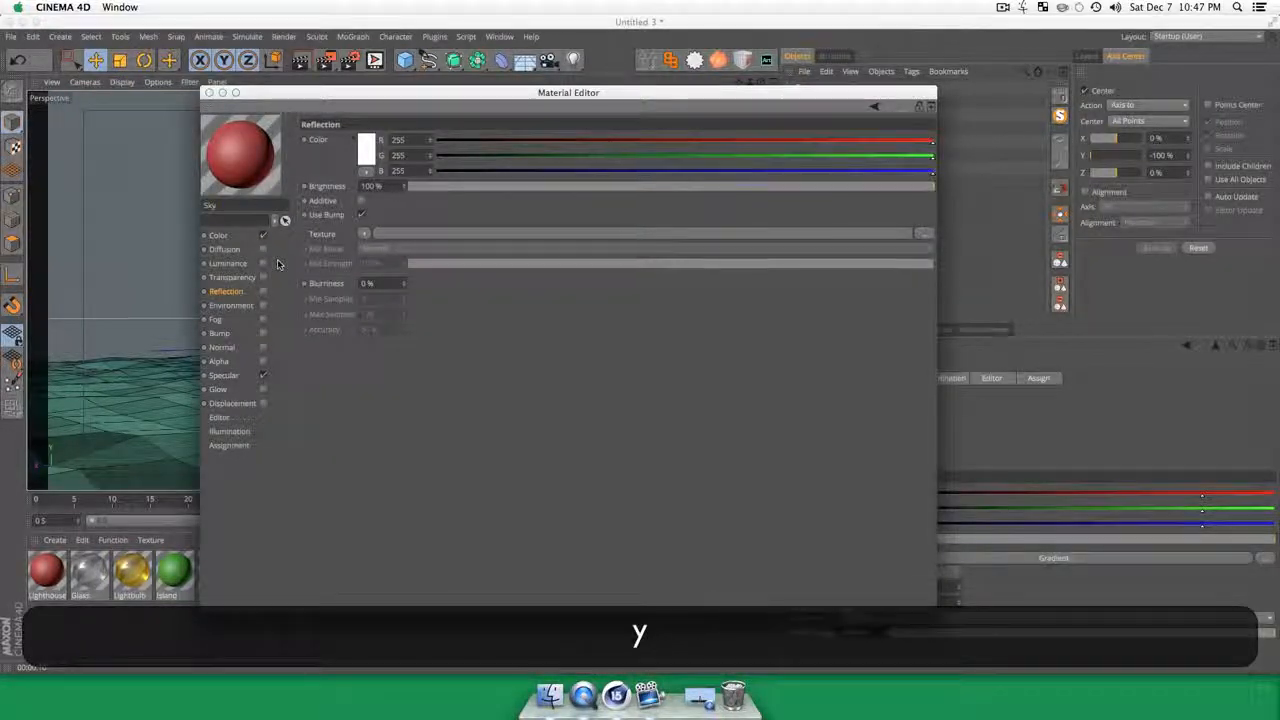
# Step: Set the gradient in the Sky material's color channel to the 2D - Circular type
pyautogui.click(222, 235)
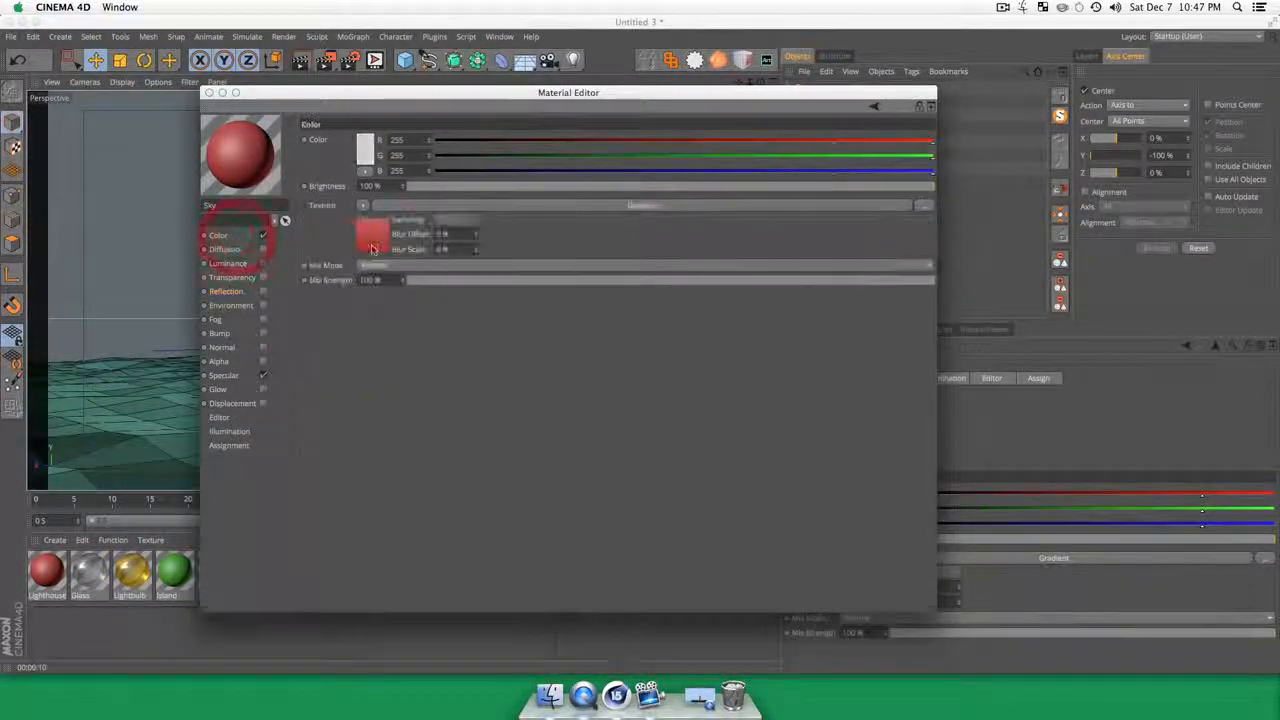
pyautogui.click(378, 244)
pyautogui.click(380, 254)
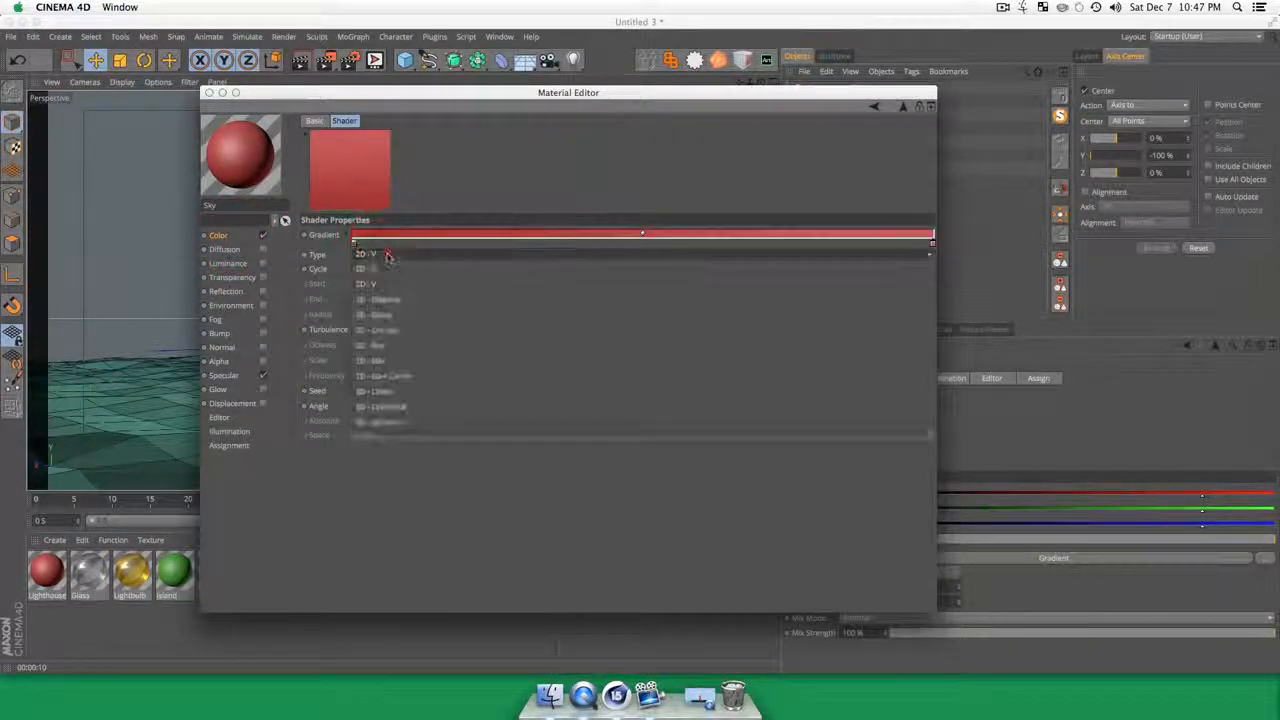
pyautogui.click(394, 332)
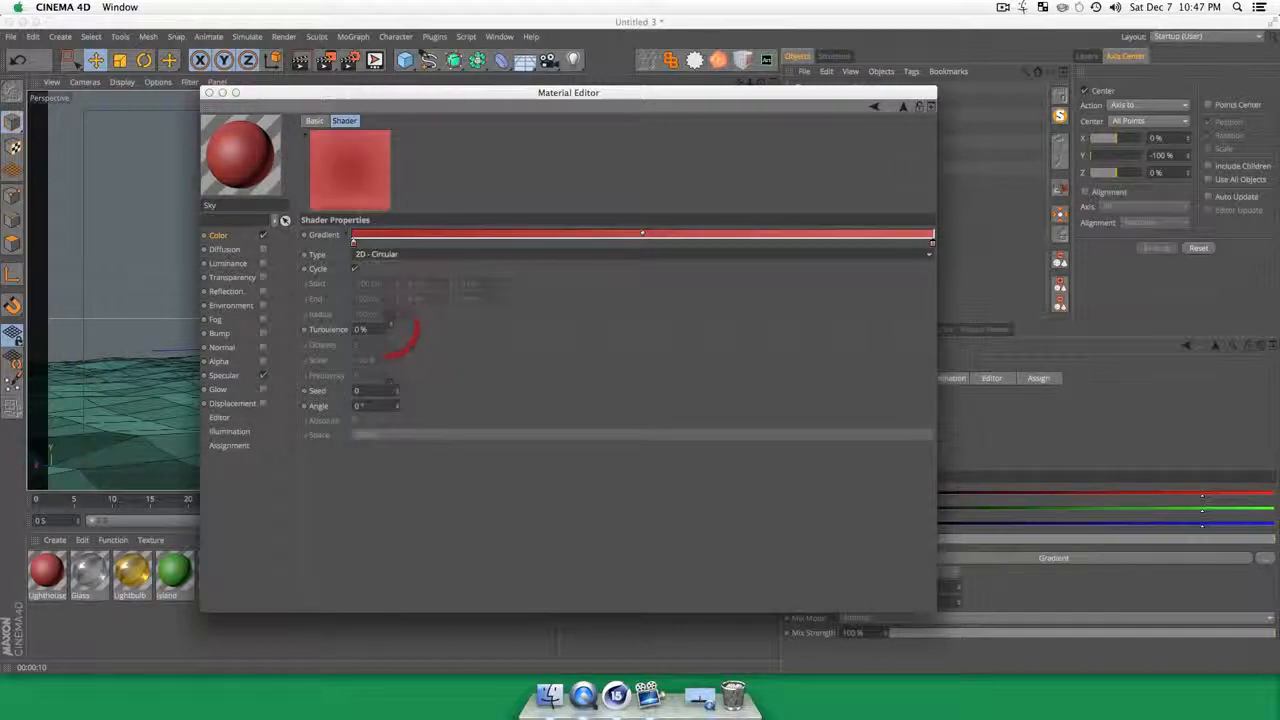
# Step: Change the first color knot of the Sky gradient from red to light blue
pyautogui.doubleClick(352, 241)
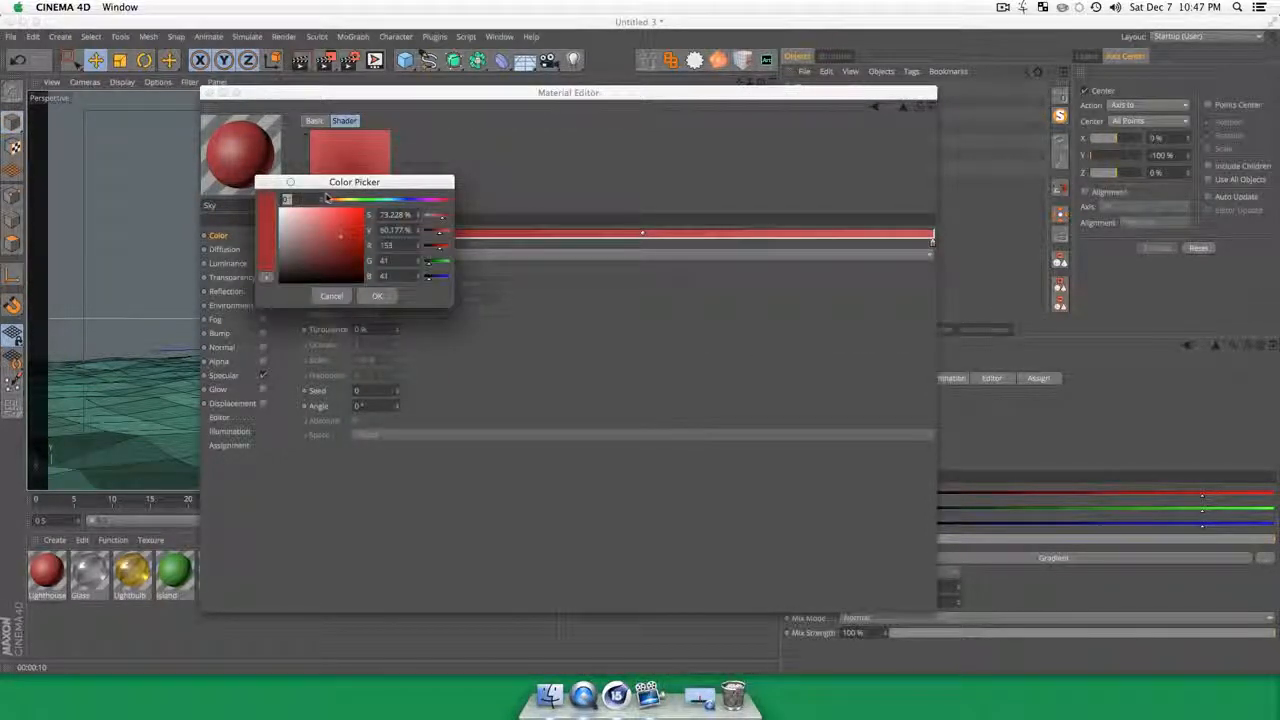
pyautogui.moveTo(328, 184); pyautogui.dragTo(616, 189)
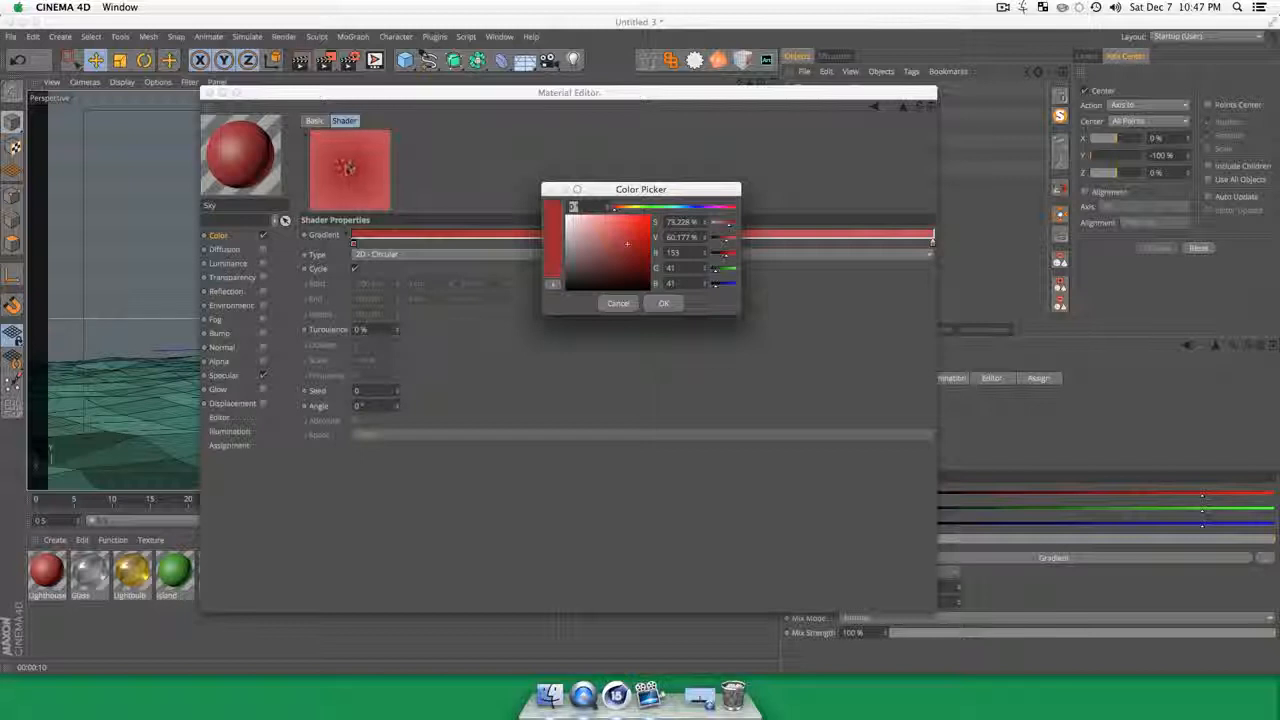
pyautogui.moveTo(685, 209); pyautogui.dragTo(674, 207)
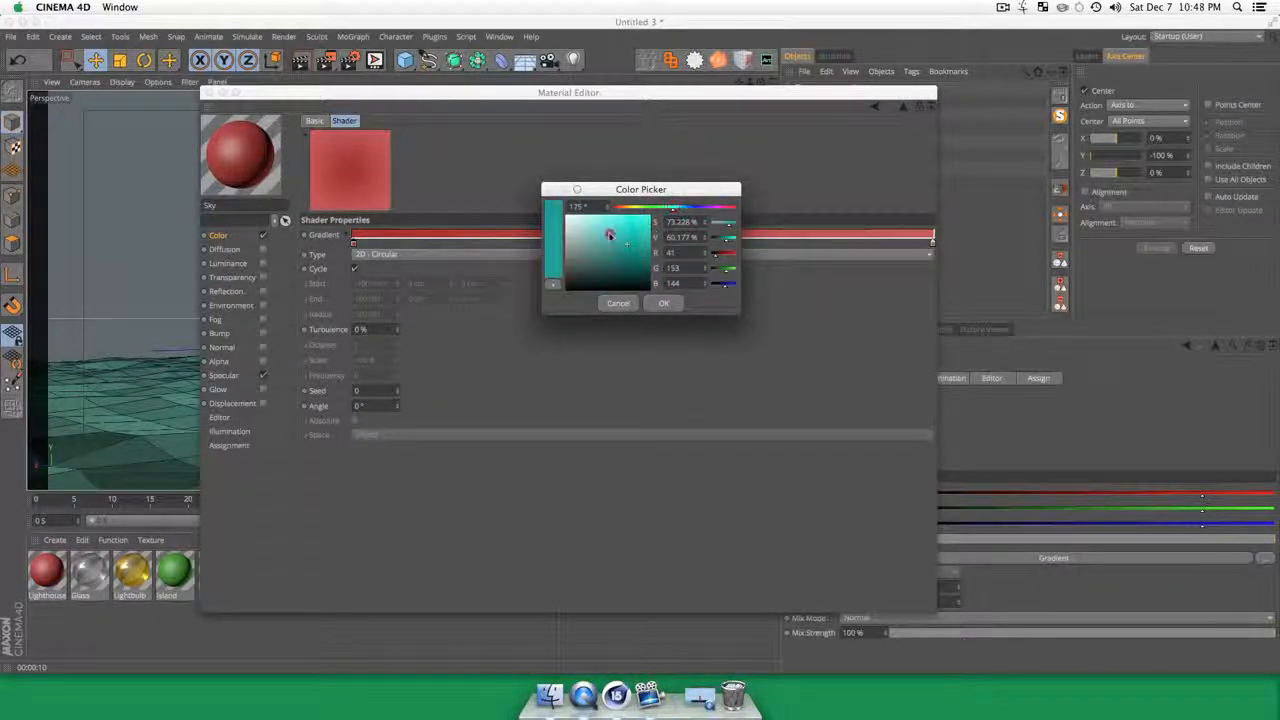
pyautogui.moveTo(609, 235)
pyautogui.mouseDown()
pyautogui.moveTo(627, 216)
pyautogui.moveTo(601, 221)
pyautogui.moveTo(614, 222)
pyautogui.mouseUp()
pyautogui.click(680, 209)
pyautogui.click(663, 304)
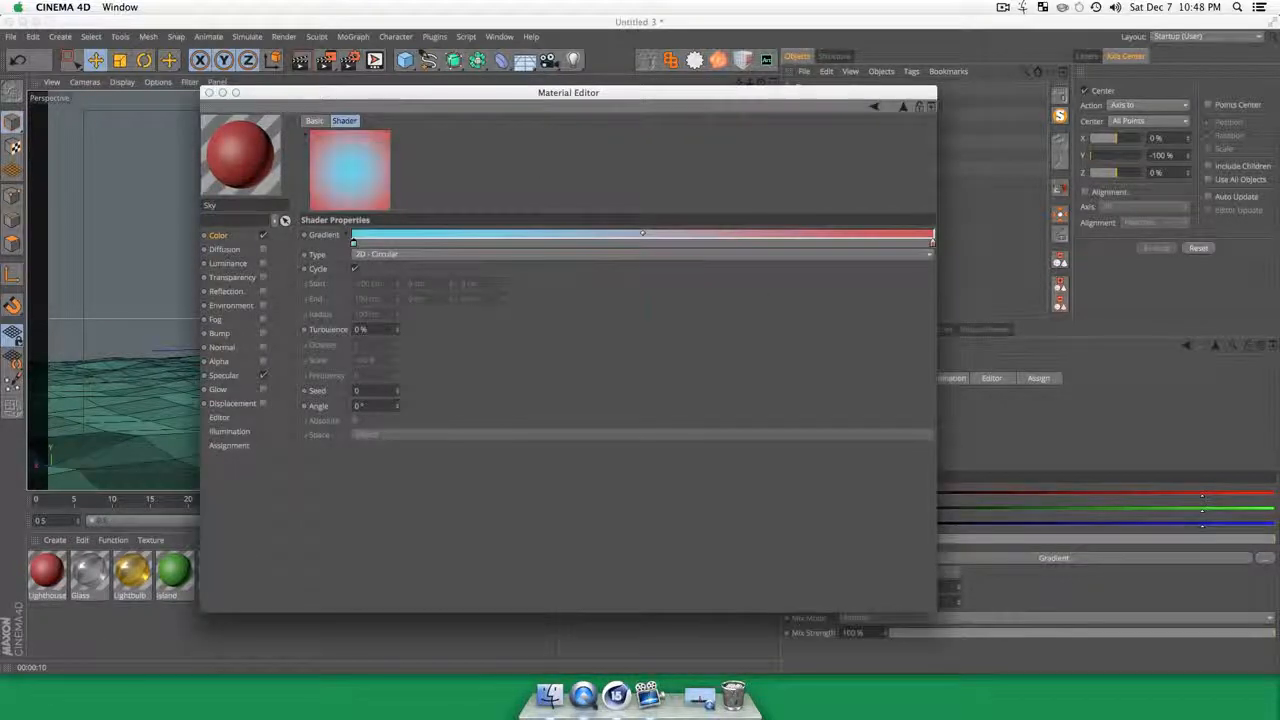
# Step: Set the end color knot of the Sky gradient to a deeper blue with a hue of 207°
pyautogui.doubleClick(932, 246)
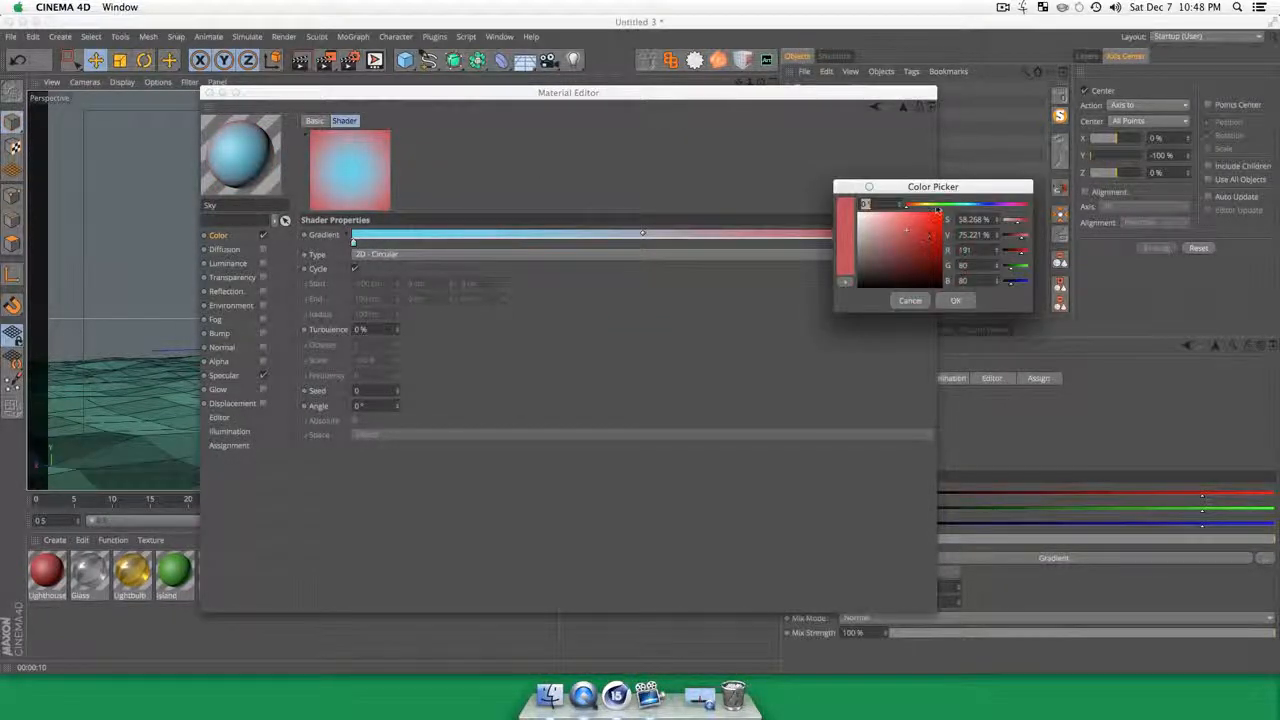
pyautogui.moveTo(966, 206); pyautogui.dragTo(976, 206)
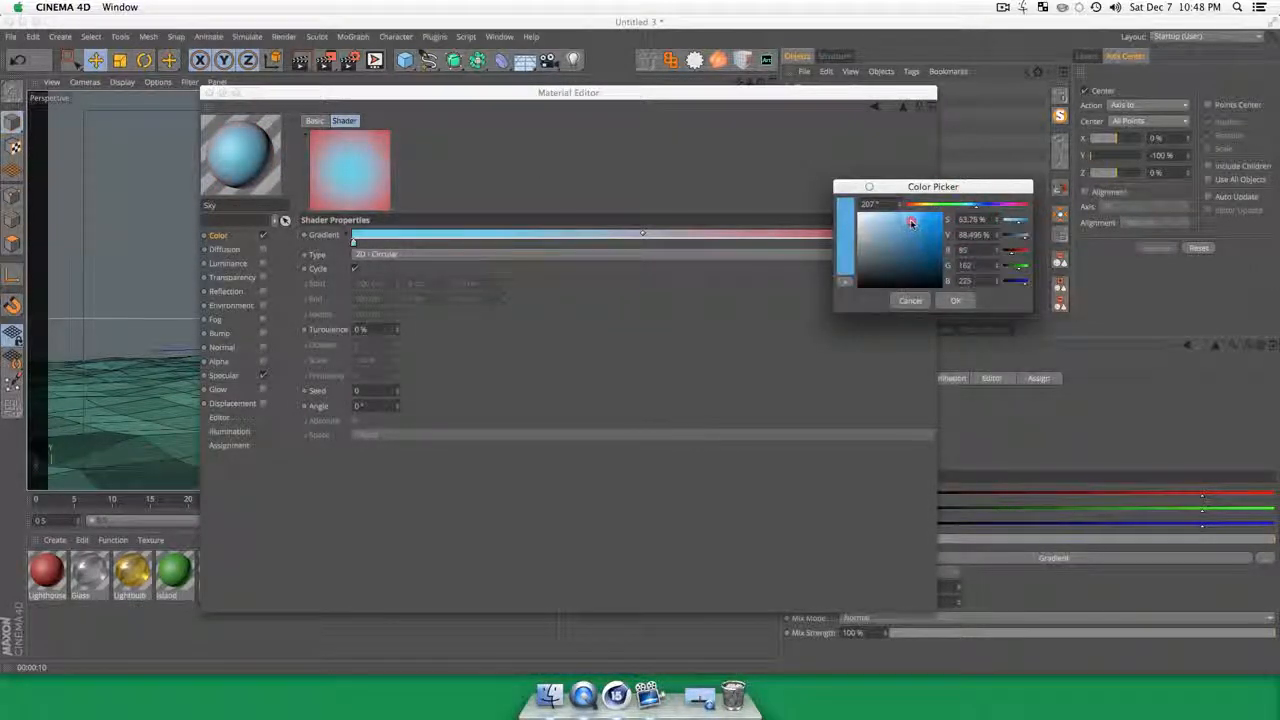
pyautogui.click(955, 300)
# Step: Apply the Sky material to the Sky object and render a preview of the view
pyautogui.click(208, 92)
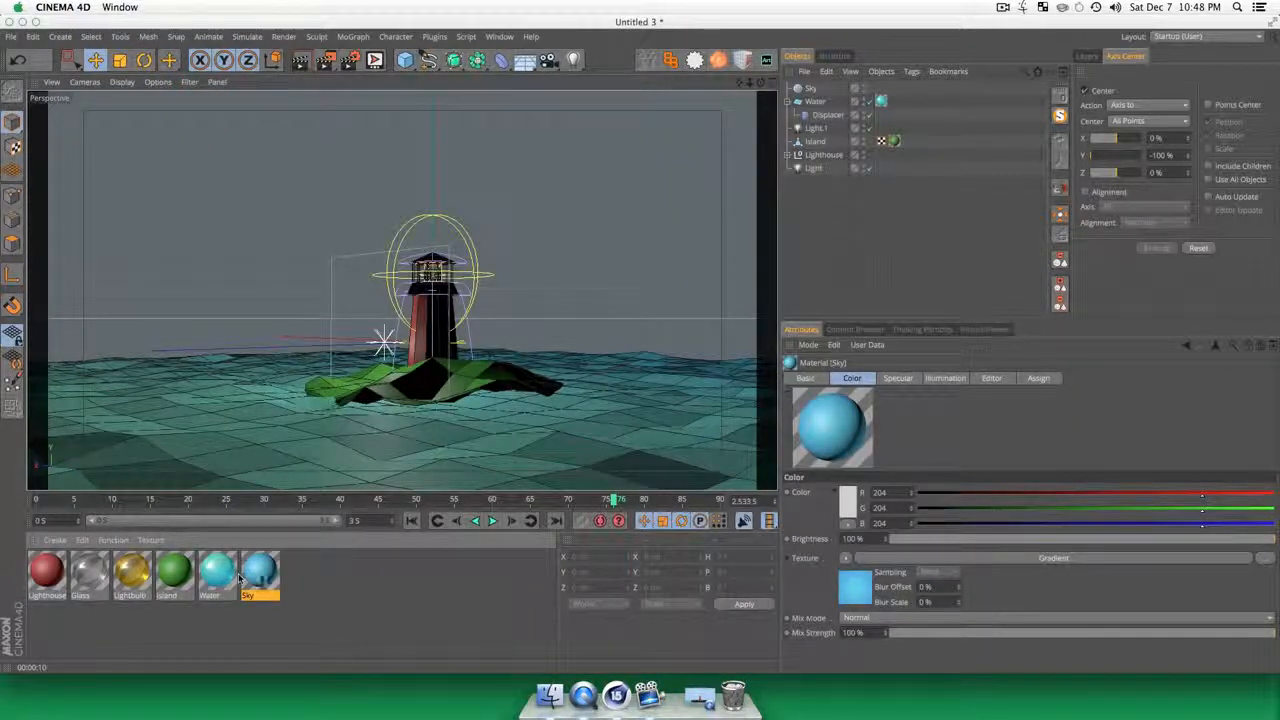
pyautogui.moveTo(274, 598); pyautogui.dragTo(813, 89)
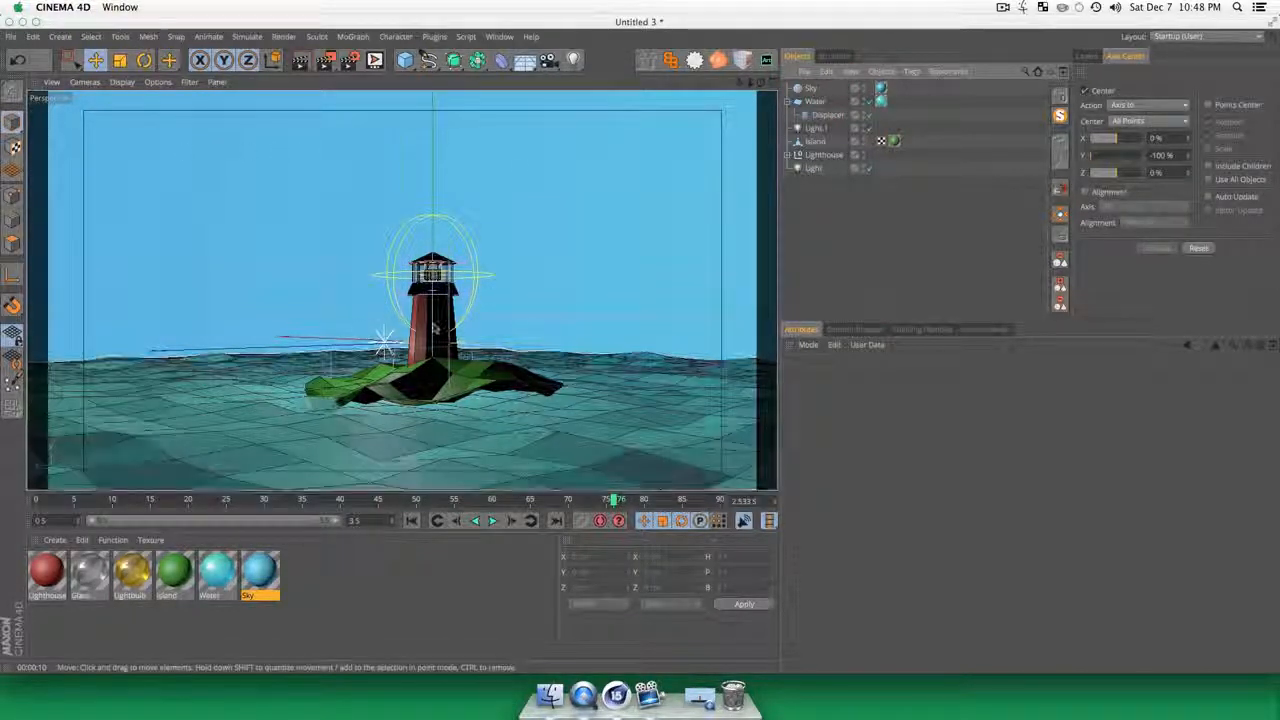
pyautogui.press('super+r')
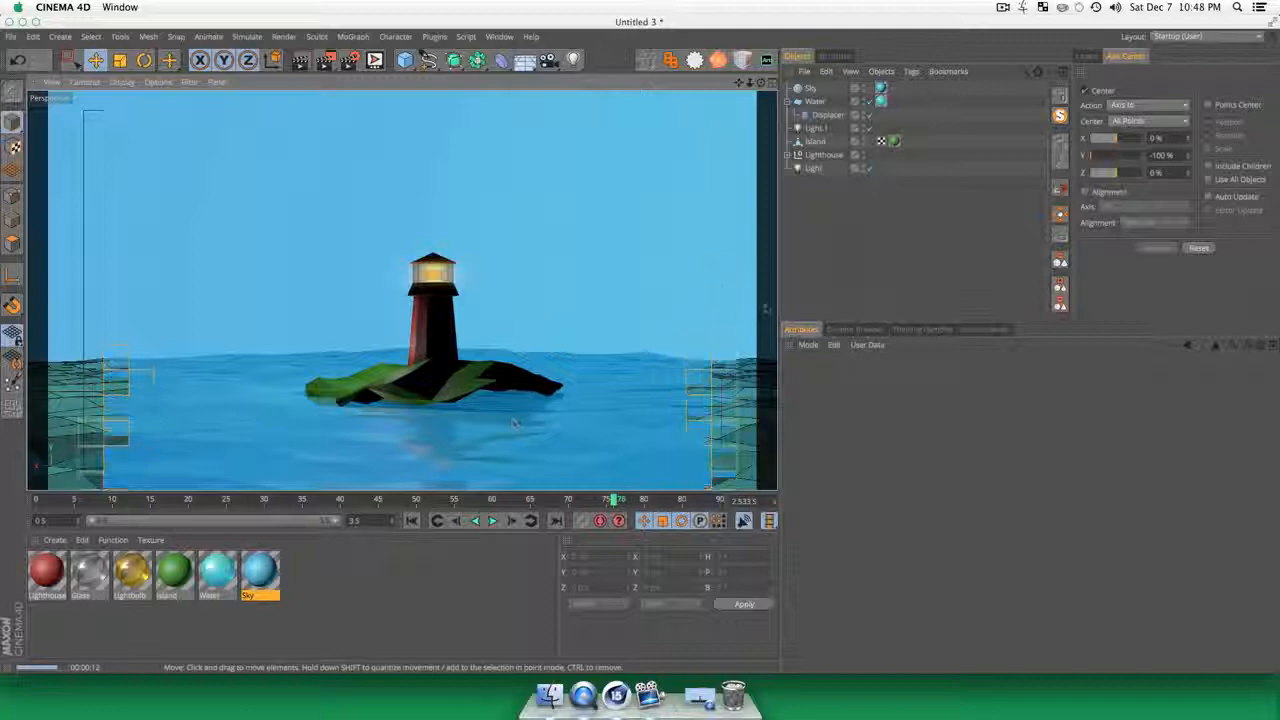
# Step: Lower the Island object into the water to a Y position of about -17.6 cm
pyautogui.press('2')
pyautogui.press('3')
pyautogui.moveTo(470, 409)
pyautogui.mouseDown()
pyautogui.moveTo(499, 470)
pyautogui.moveTo(471, 408)
pyautogui.moveTo(508, 438)
pyautogui.moveTo(457, 429)
pyautogui.mouseUp()
pyautogui.scroll(5, 472, 407)
pyautogui.press('3')
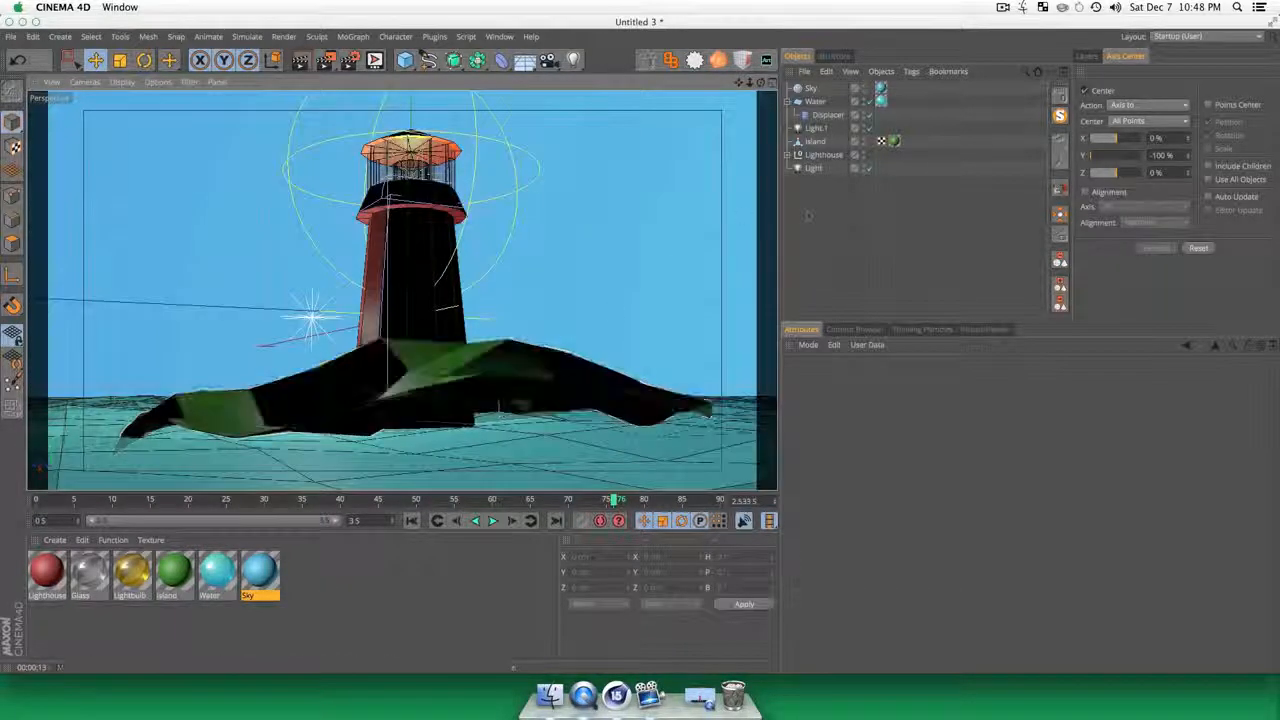
pyautogui.click(815, 141)
pyautogui.press('e')
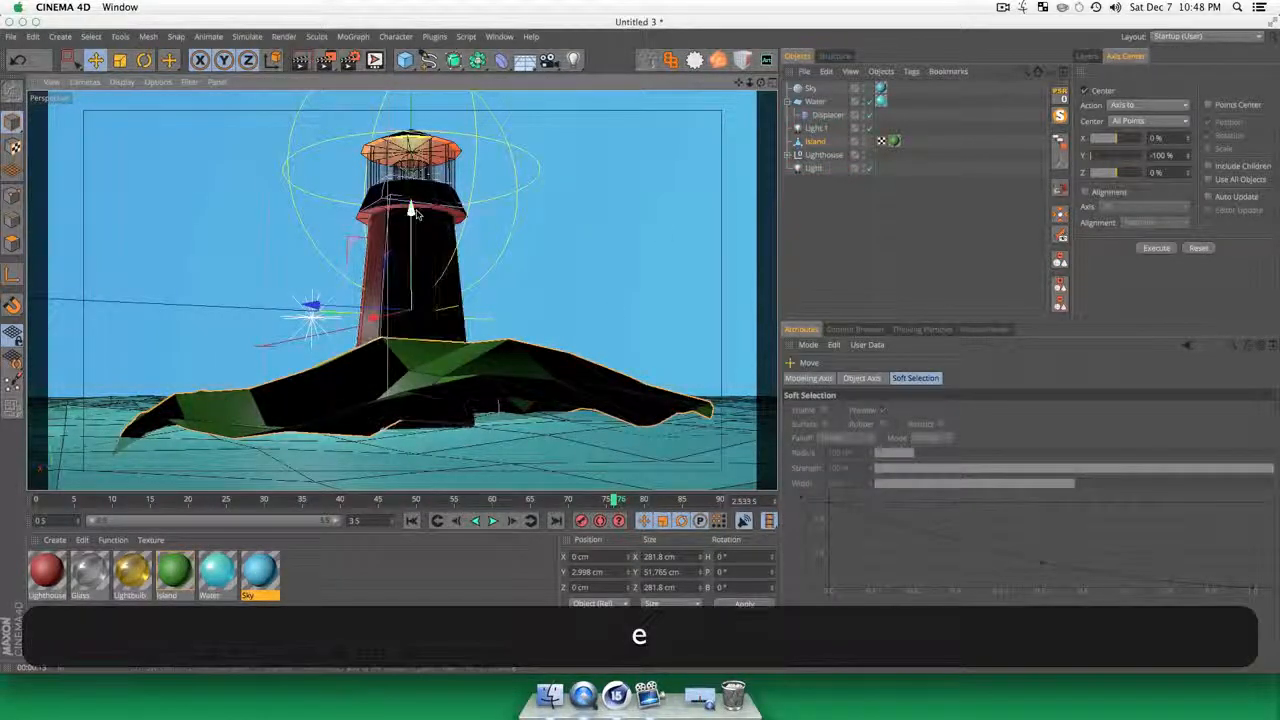
pyautogui.moveTo(414, 211); pyautogui.dragTo(477, 466)
# Step: Scale the island up to about 342 cm wide and raise it to a Y position of about -2.9 cm
pyautogui.scroll(-5, 477, 466)
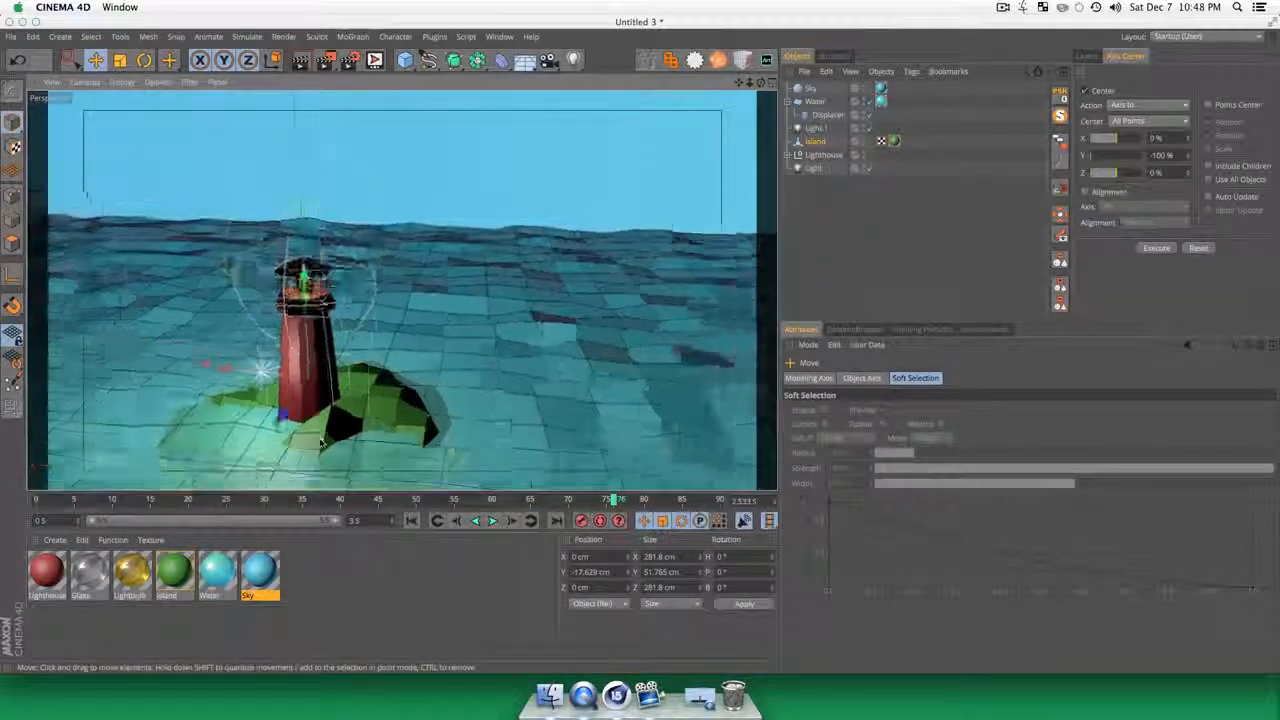
pyautogui.moveTo(255, 122); pyautogui.dragTo(624, 337)
pyautogui.press('t')
pyautogui.press('e')
pyautogui.moveTo(410, 329); pyautogui.dragTo(410, 323)
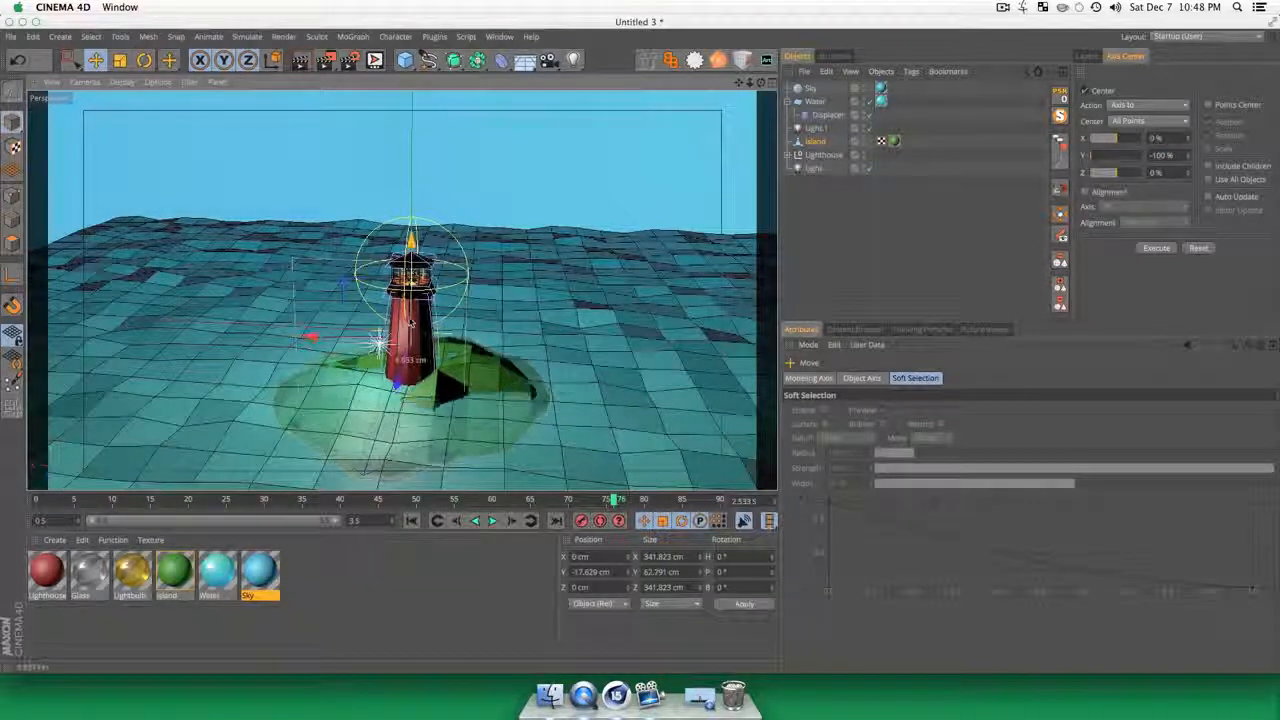
# Step: Group the Lighthouse null and the Light object under a new null and name it Building
pyautogui.moveTo(594, 349); pyautogui.dragTo(476, 424)
pyautogui.press('3')
pyautogui.moveTo(476, 424); pyautogui.dragTo(532, 380)
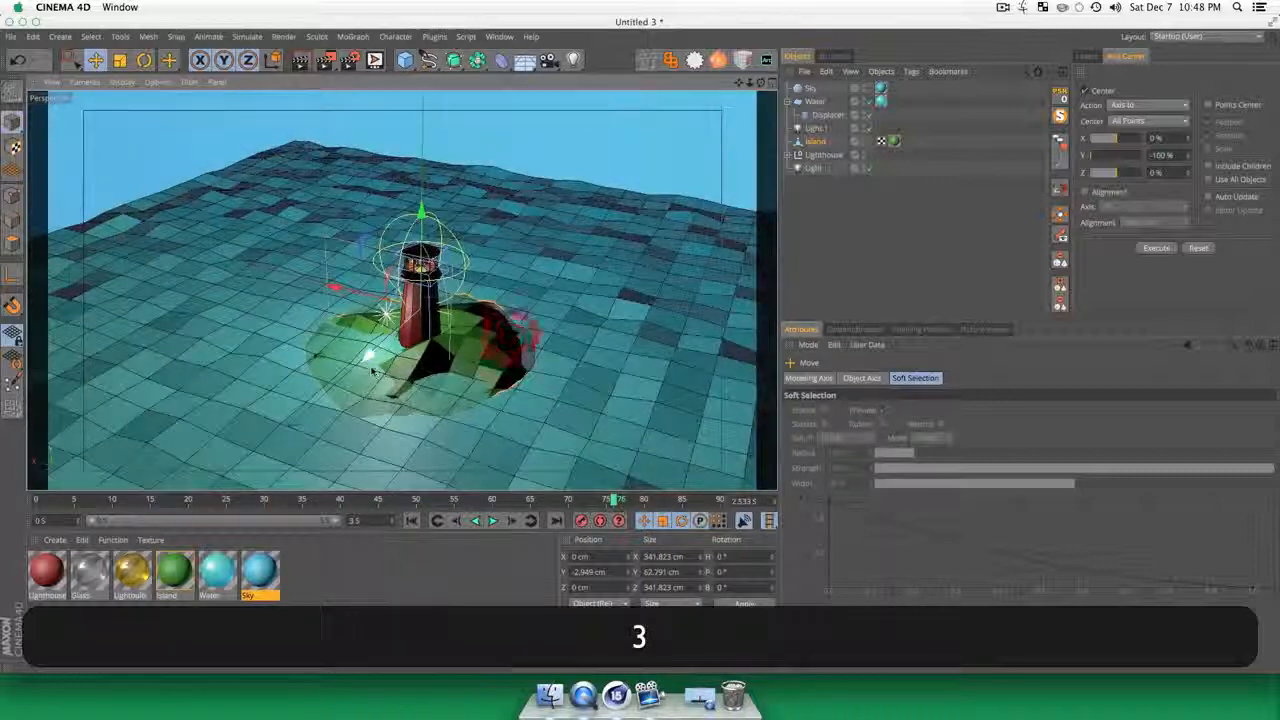
pyautogui.scroll(4, 532, 380)
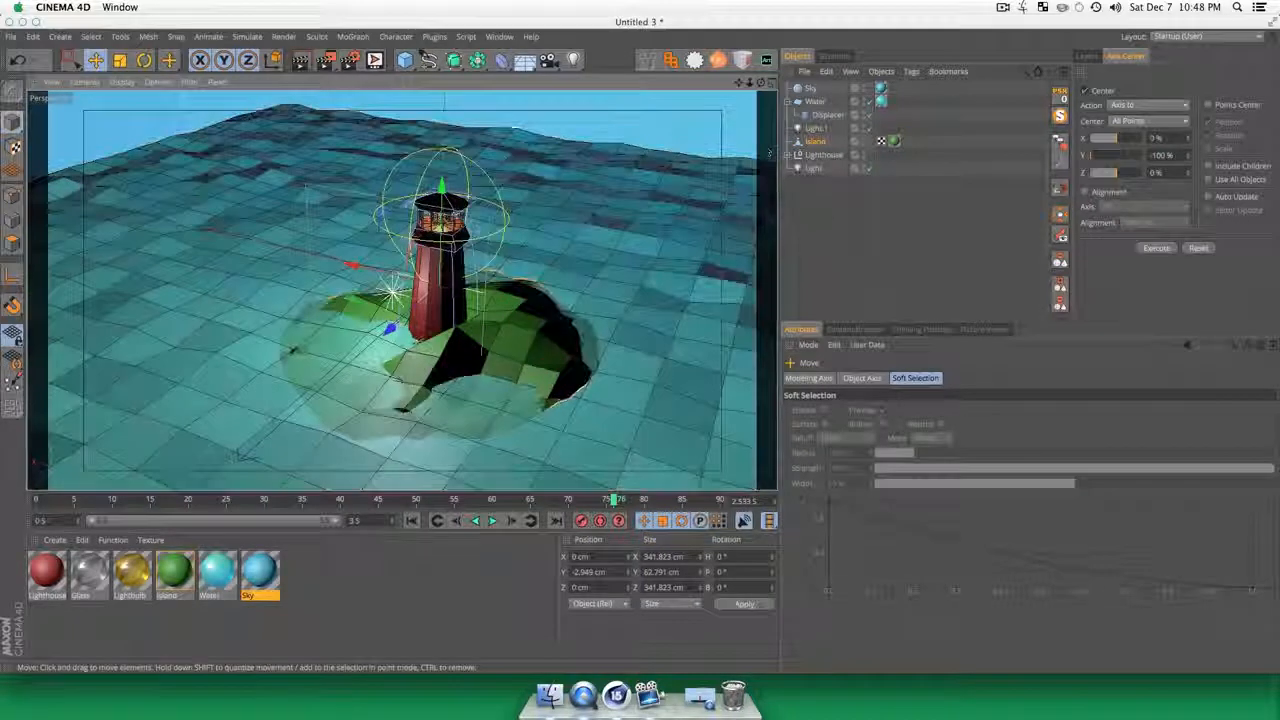
pyautogui.click(850, 240)
pyautogui.click(824, 155)
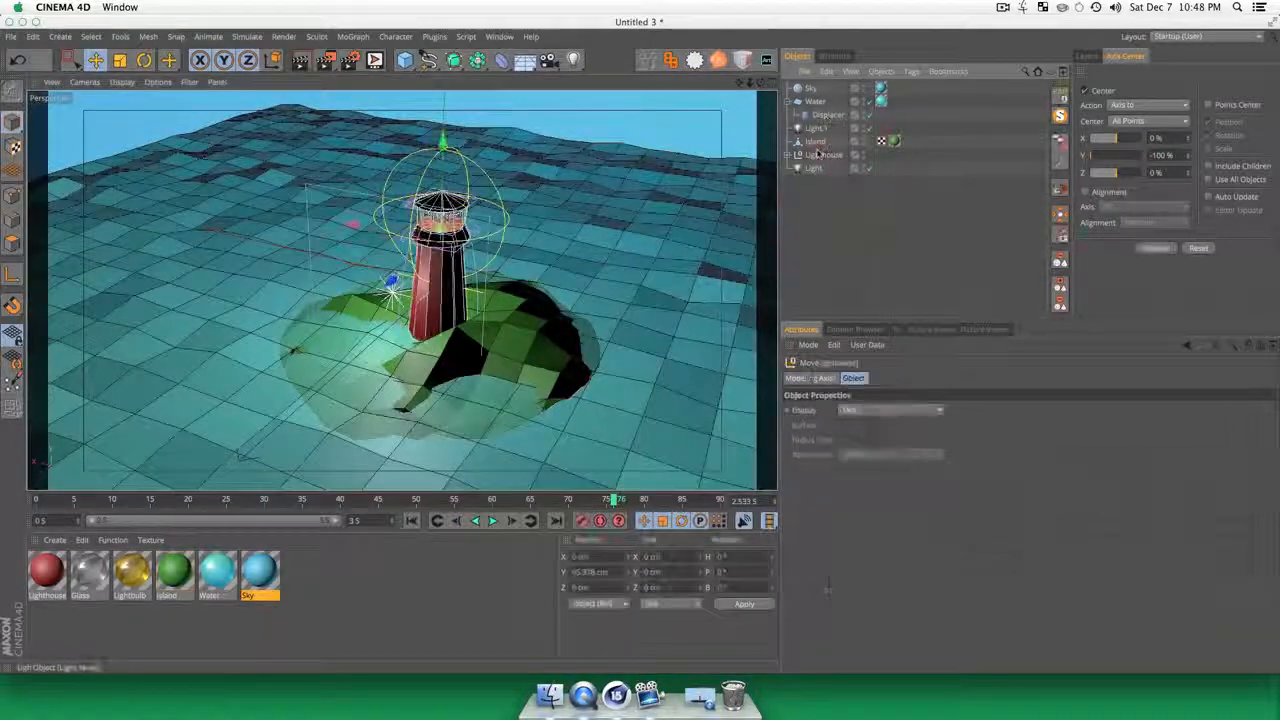
pyautogui.press('e')
pyautogui.moveTo(814, 168); pyautogui.dragTo(817, 170)
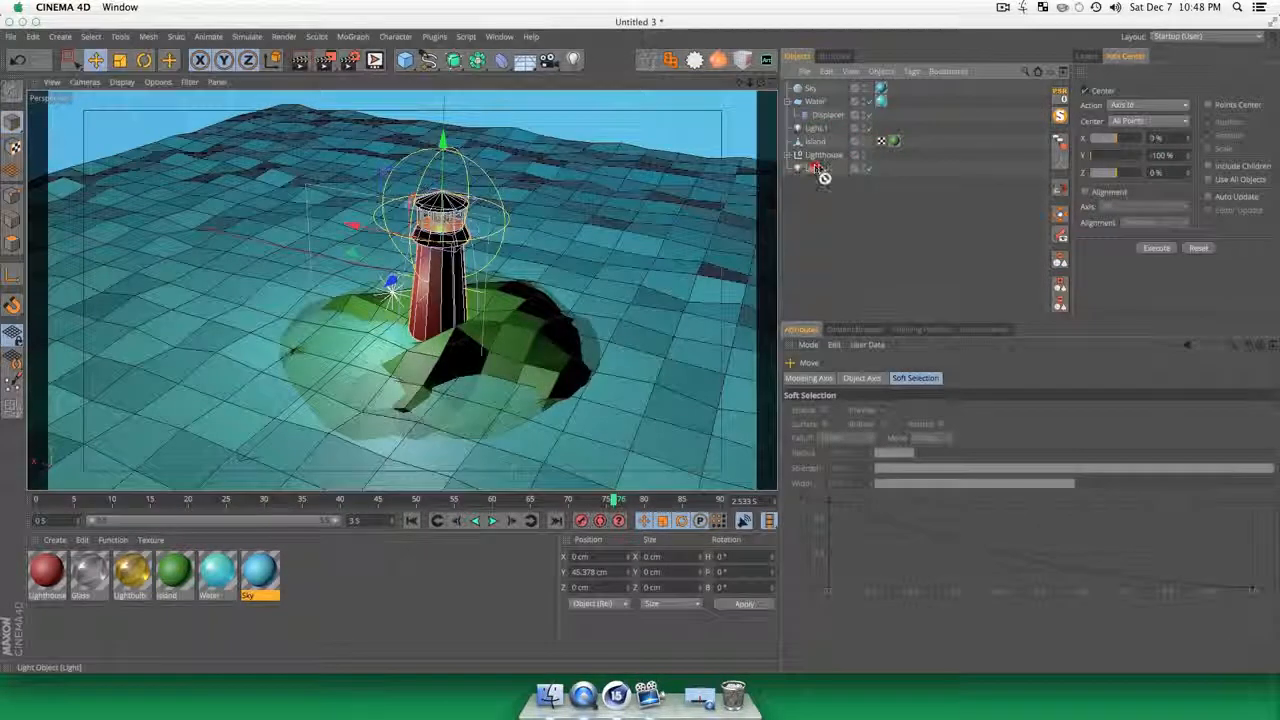
pyautogui.keyDown('shift'); pyautogui.click(824, 155); pyautogui.keyUp('shift')
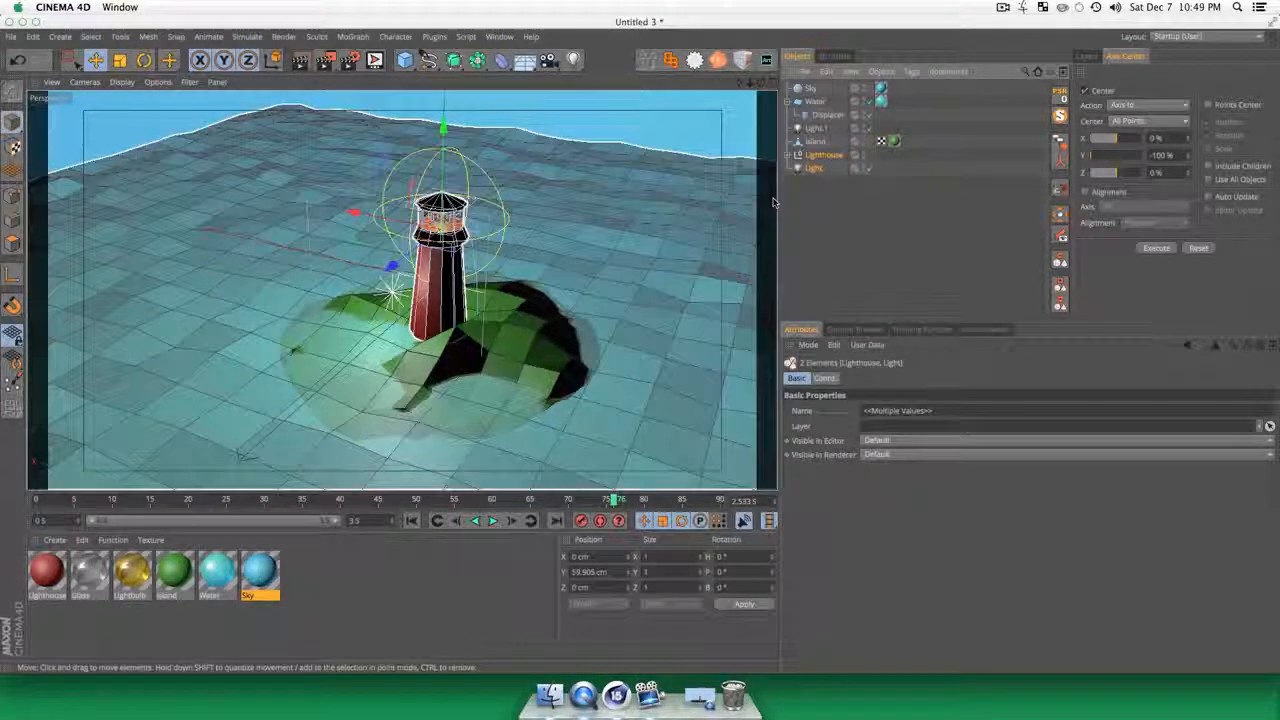
pyautogui.hotkey('alt', 'g')
pyautogui.doubleClick(810, 153)
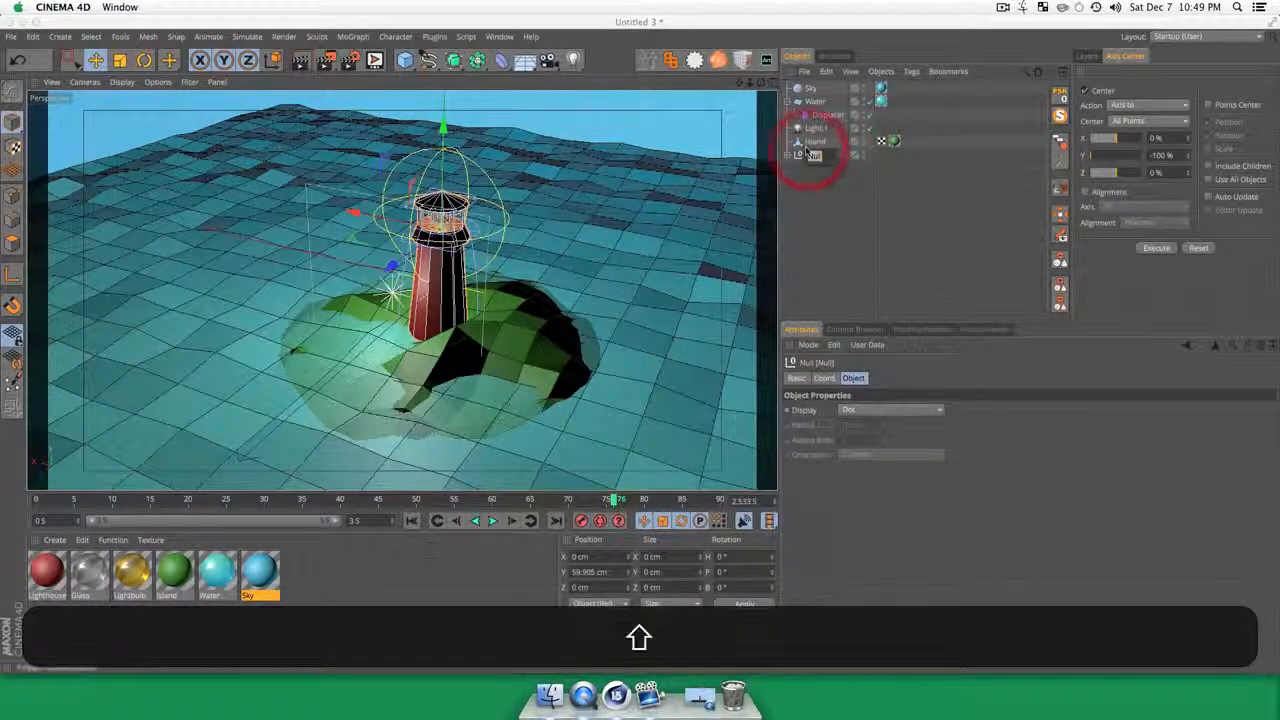
pyautogui.press('Return')
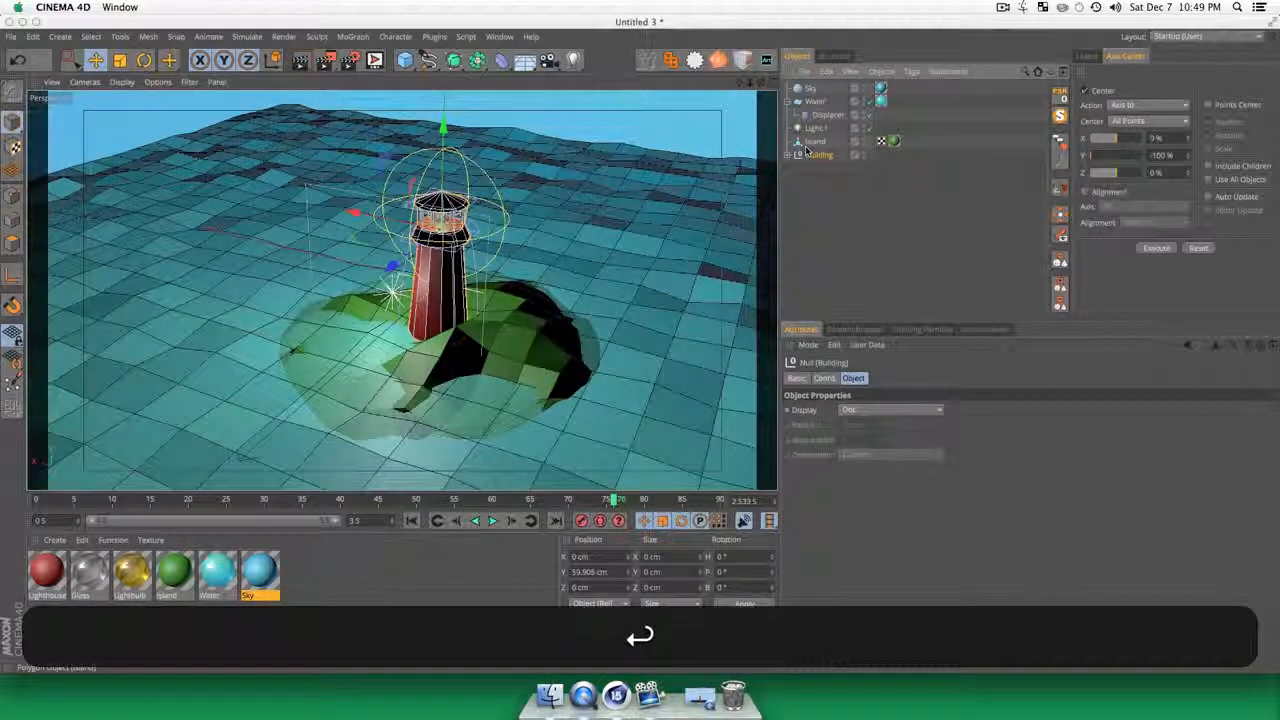
# Step: Move the Building group onto the island's peak, to about X -64.3, Y 68.7, Z -47.7 cm
pyautogui.press('e')
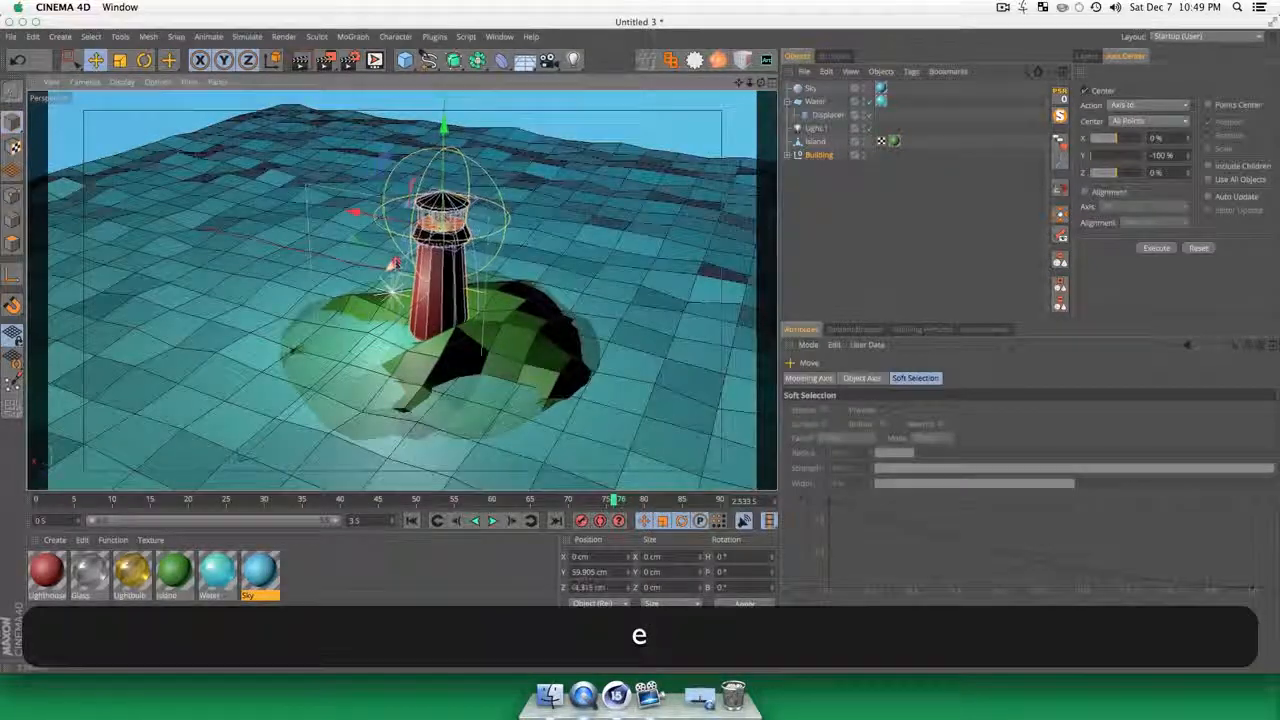
pyautogui.moveTo(393, 264); pyautogui.dragTo(408, 249)
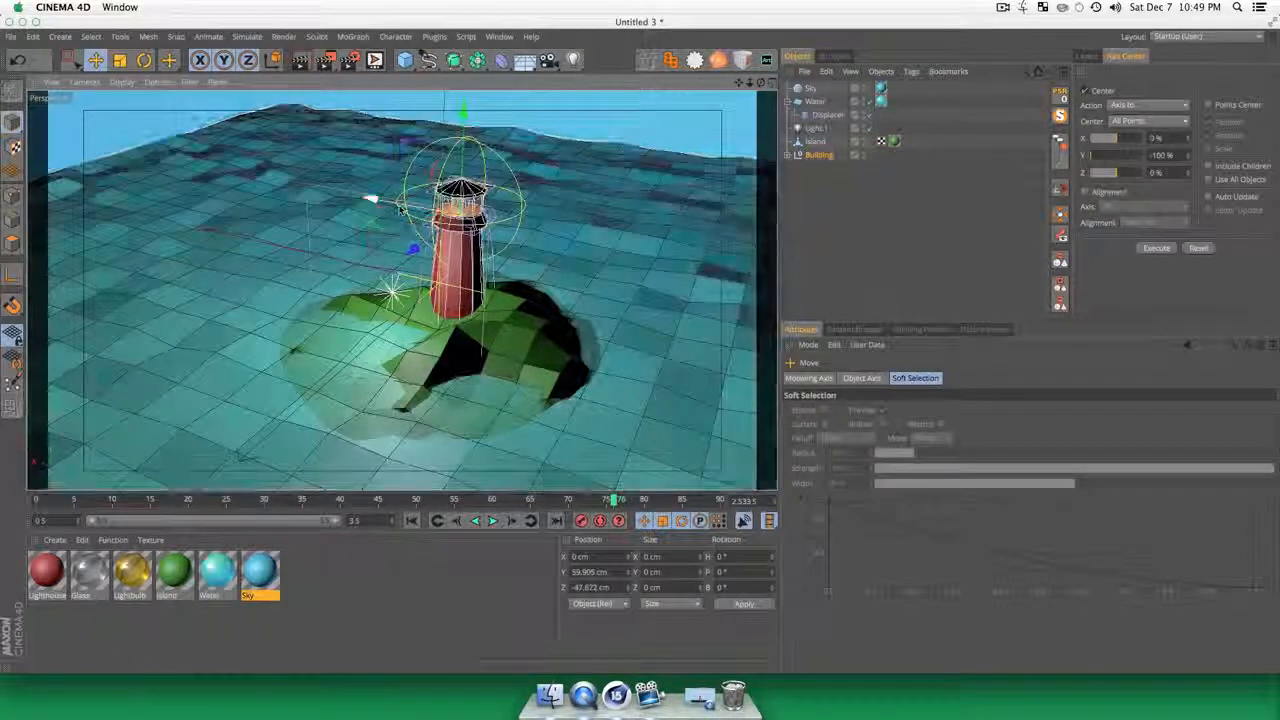
pyautogui.moveTo(413, 232); pyautogui.dragTo(458, 244)
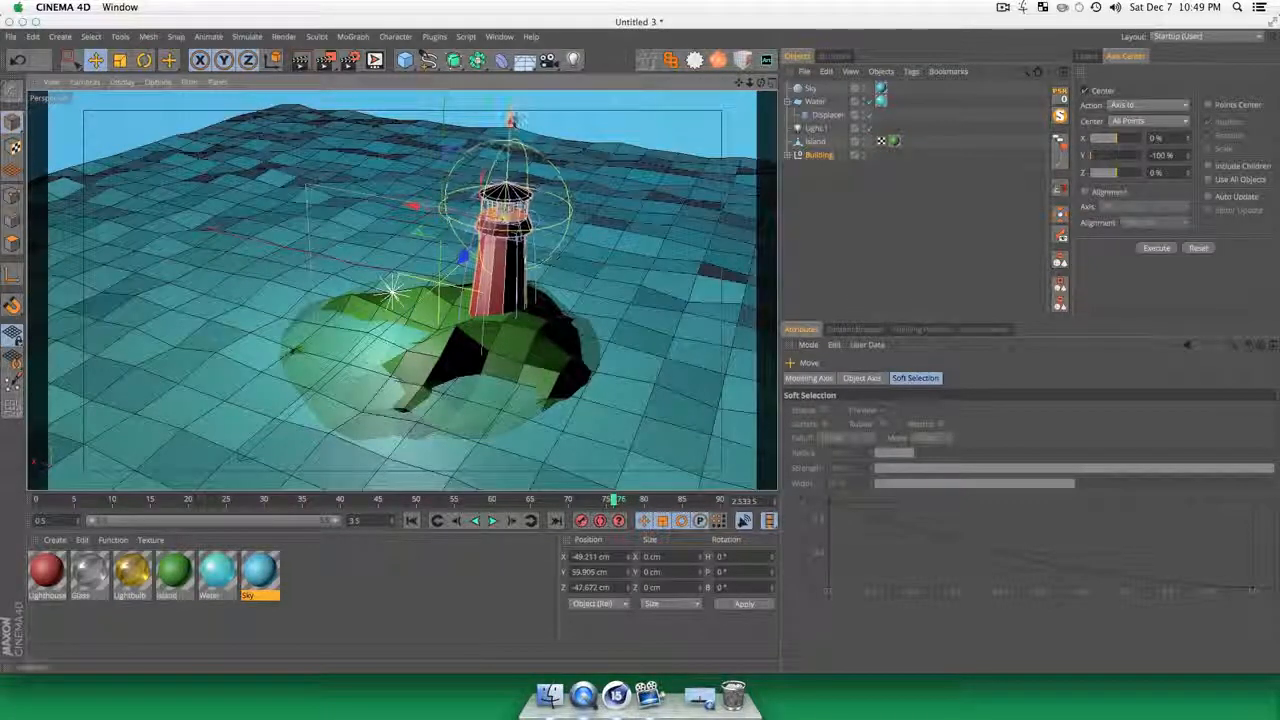
pyautogui.moveTo(512, 121); pyautogui.dragTo(512, 114)
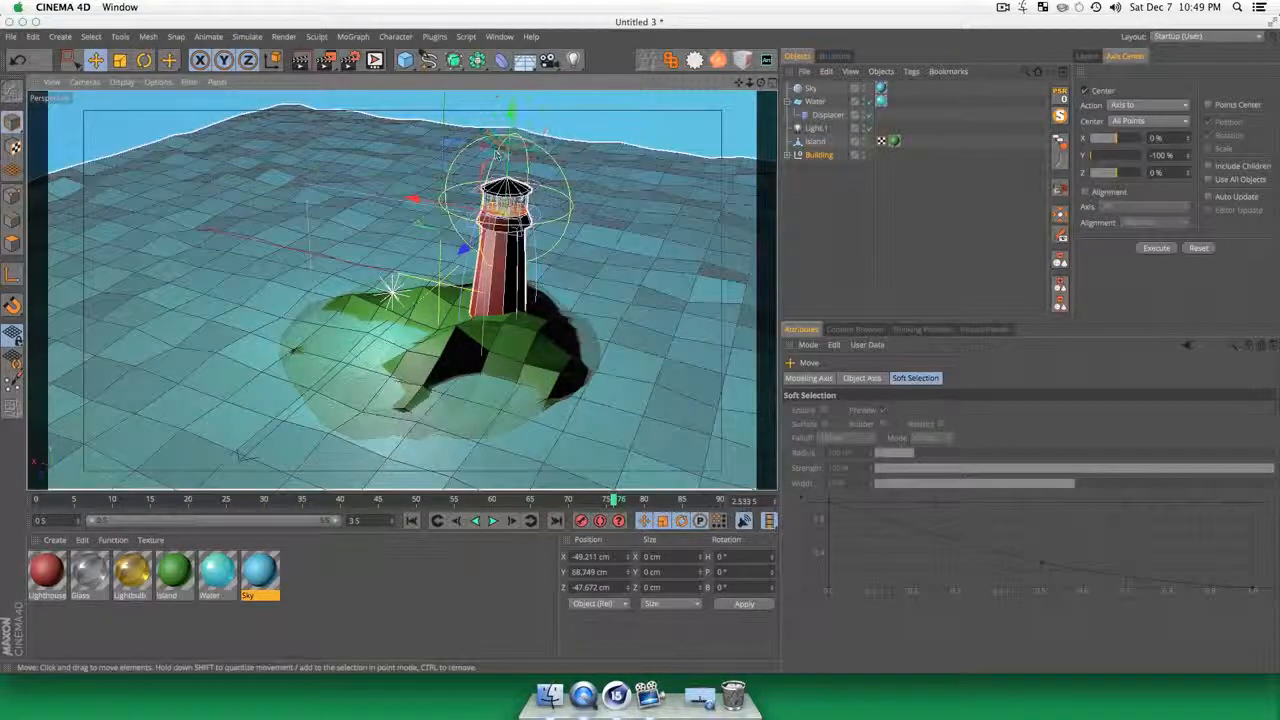
pyautogui.moveTo(412, 199); pyautogui.dragTo(429, 202)
pyautogui.press('3')
pyautogui.moveTo(429, 202); pyautogui.dragTo(478, 186)
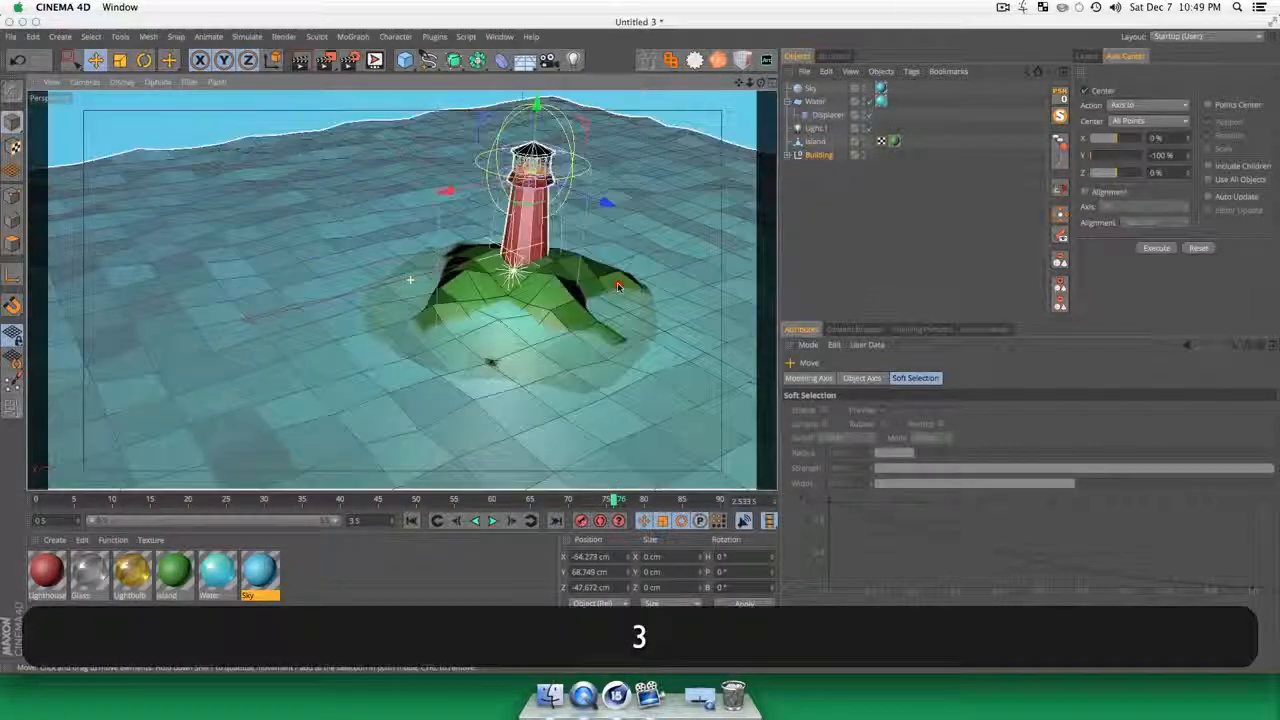
# Step: Adjust the Island object's height beneath the lighthouse to a Y position of about -6.2 cm
pyautogui.press('1')
pyautogui.moveTo(517, 337); pyautogui.dragTo(421, 379)
pyautogui.press('3')
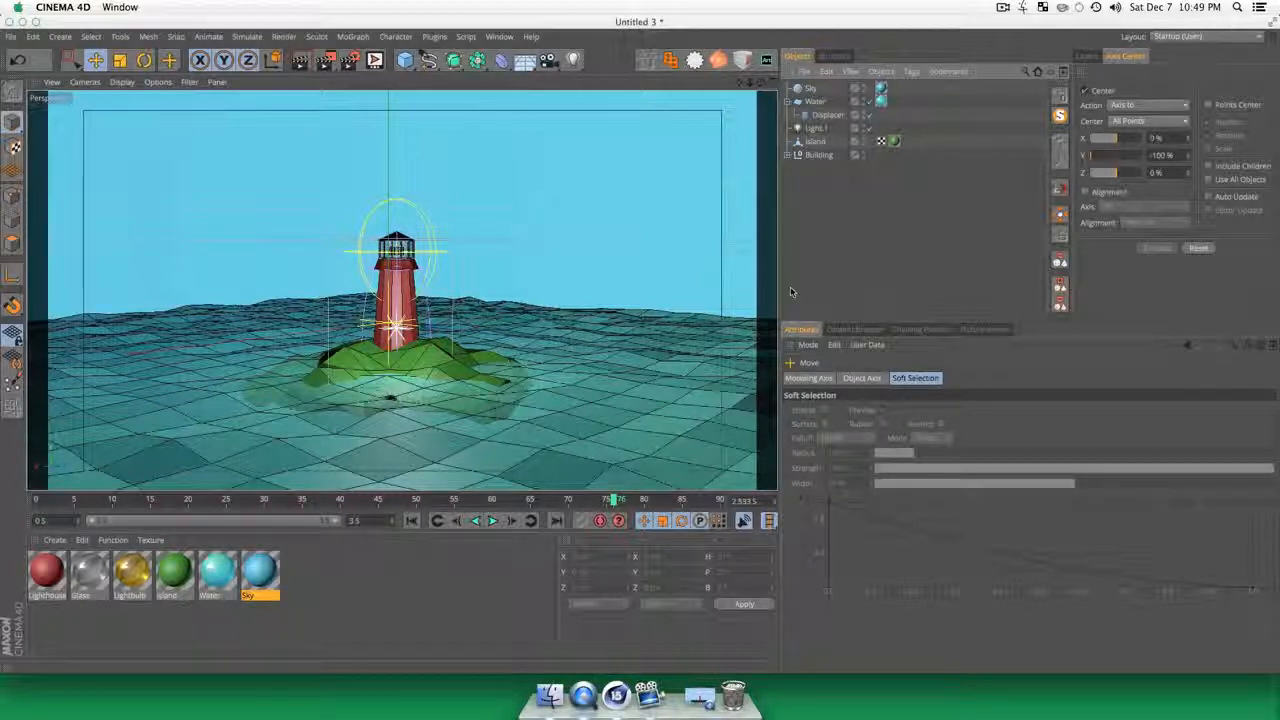
pyautogui.moveTo(405, 302); pyautogui.dragTo(435, 443)
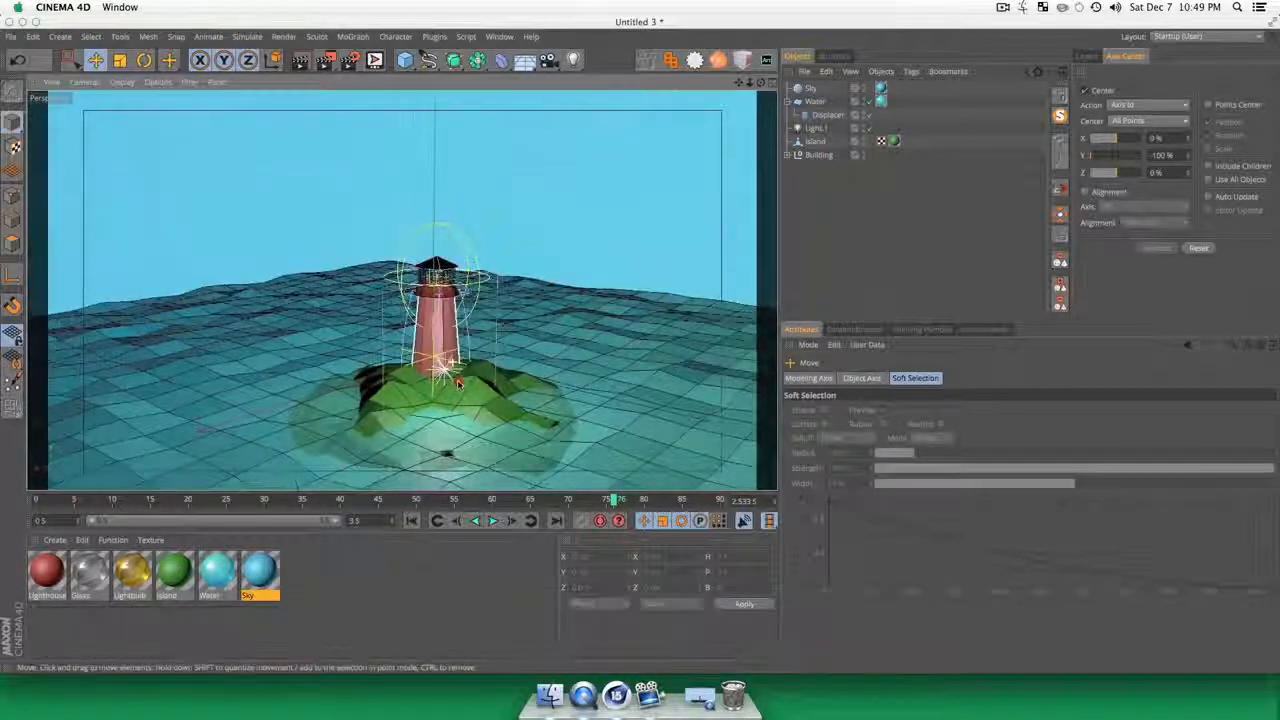
pyautogui.click(443, 410)
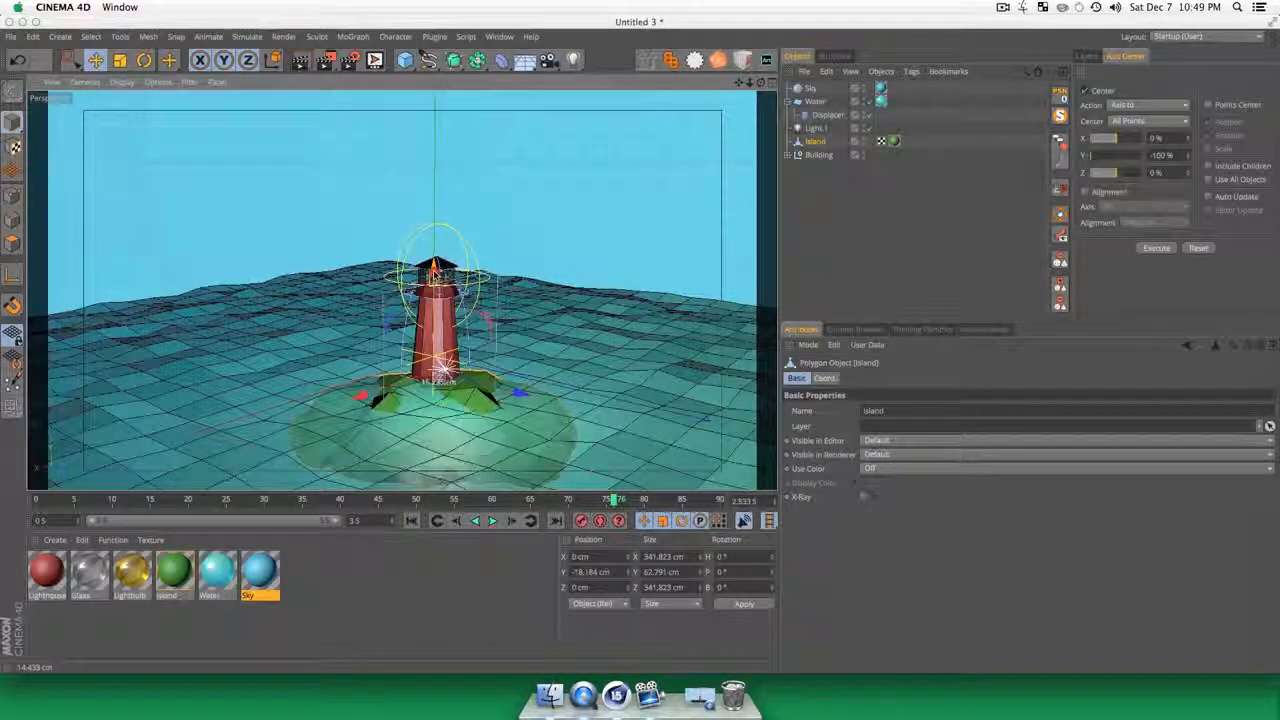
pyautogui.moveTo(441, 372); pyautogui.dragTo(441, 362)
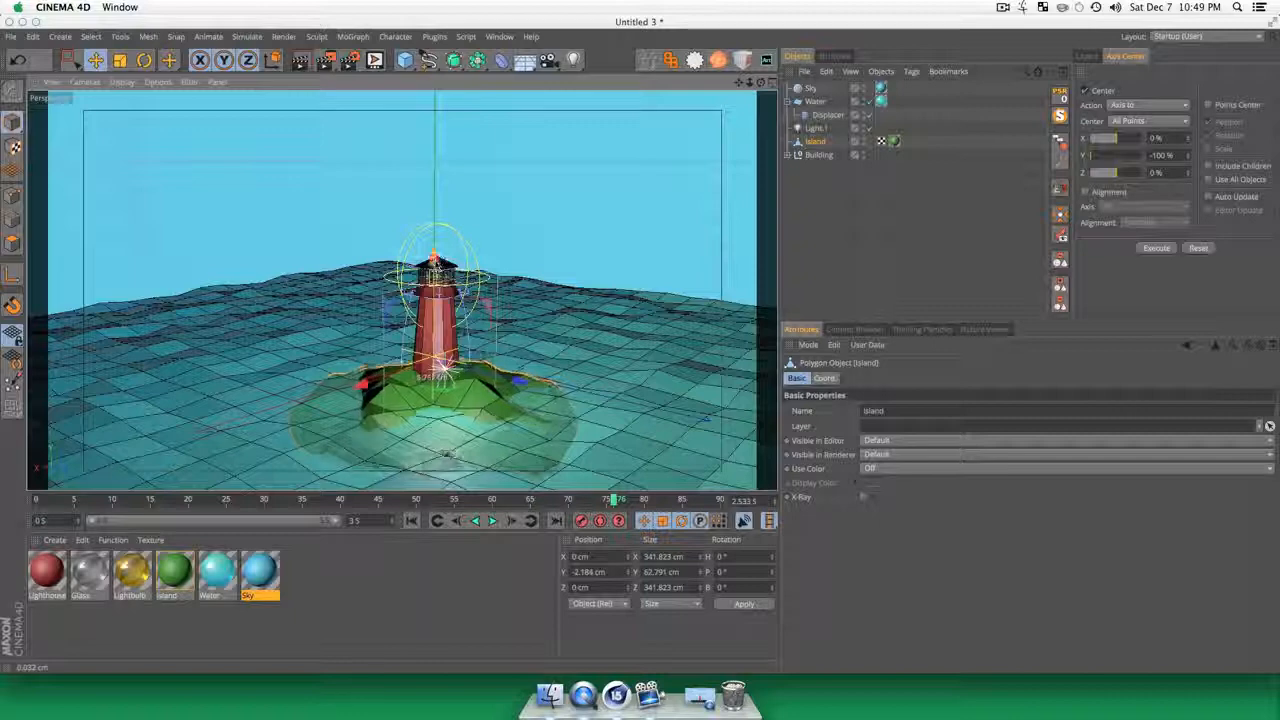
pyautogui.moveTo(434, 258); pyautogui.dragTo(434, 262)
pyautogui.press('1')
pyautogui.moveTo(466, 378); pyautogui.dragTo(495, 374)
pyautogui.press('3')
# Step: Load the DayLight.c4d preset into the scene, show its DayLight Controls and render a preview of the view
pyautogui.click(855, 329)
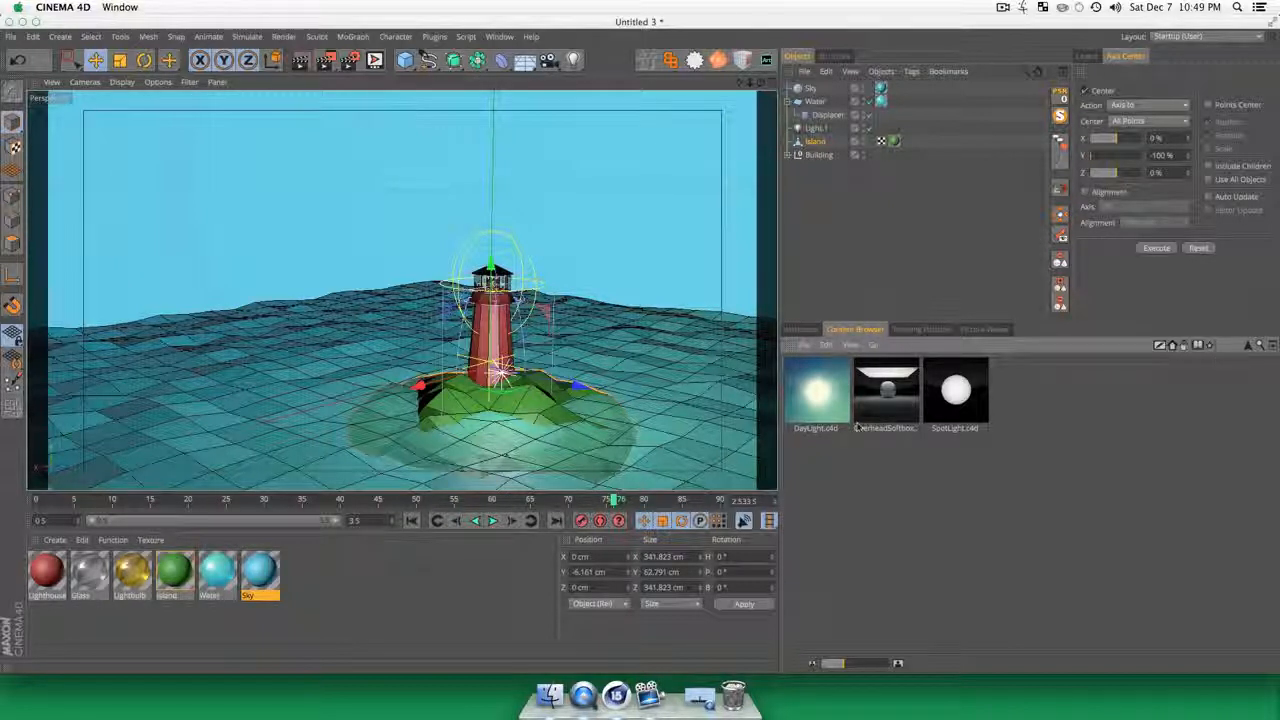
pyautogui.doubleClick(815, 397)
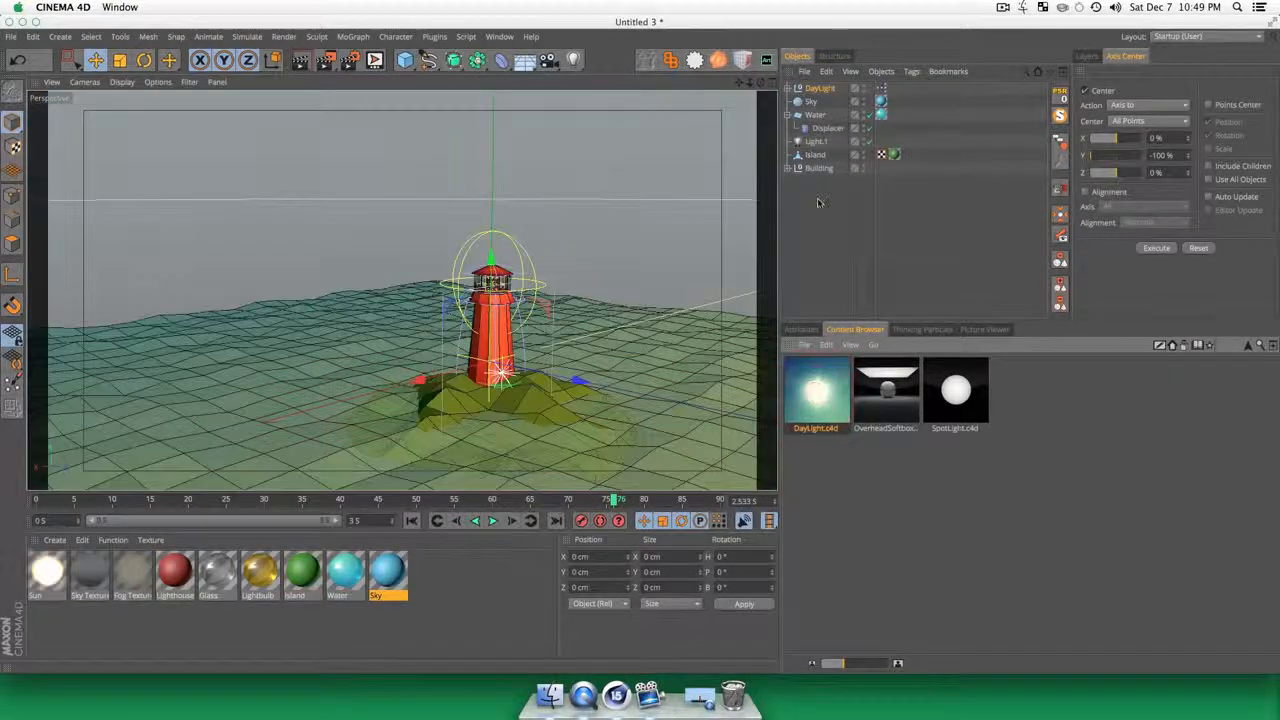
pyautogui.click(822, 220)
pyautogui.click(818, 88)
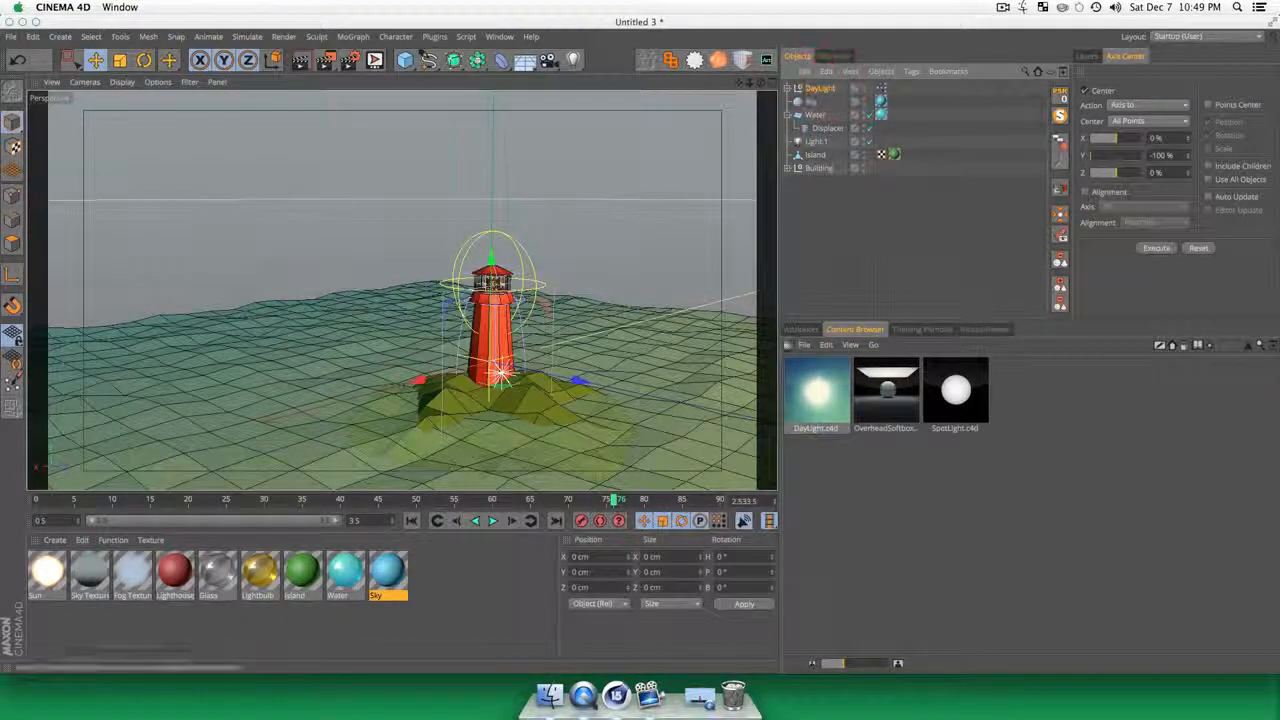
pyautogui.click(810, 330)
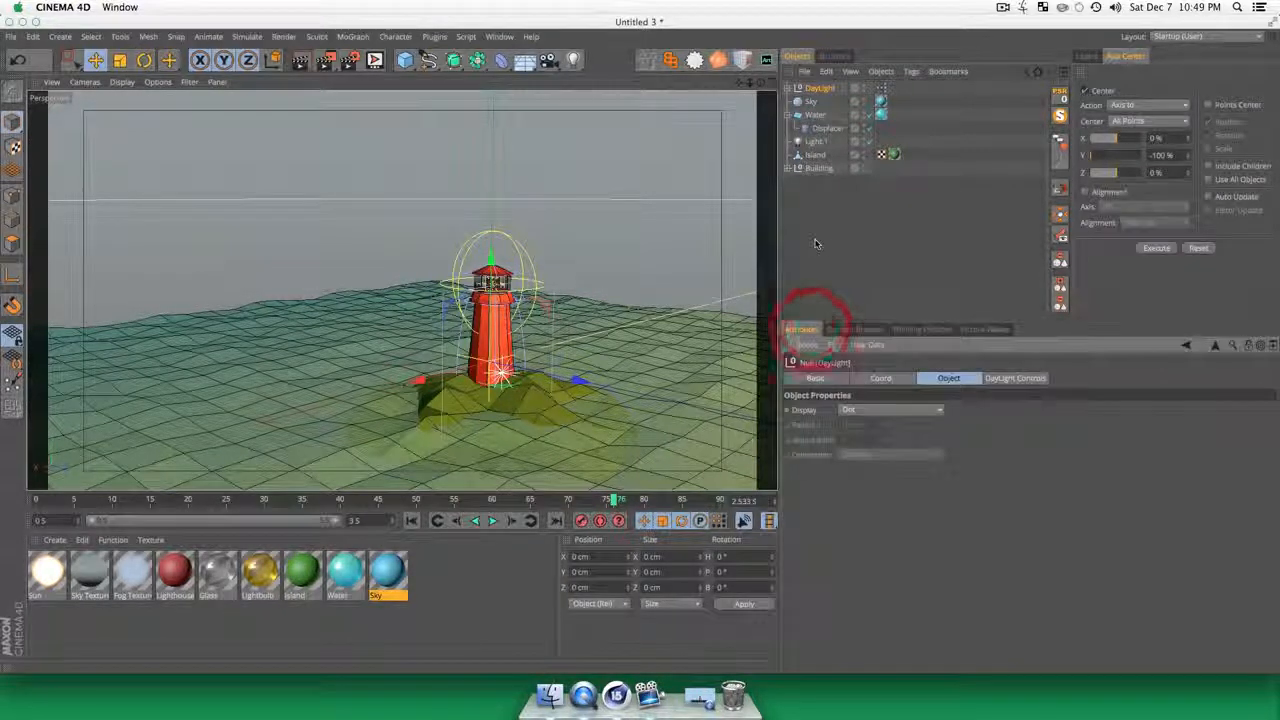
pyautogui.click(1000, 381)
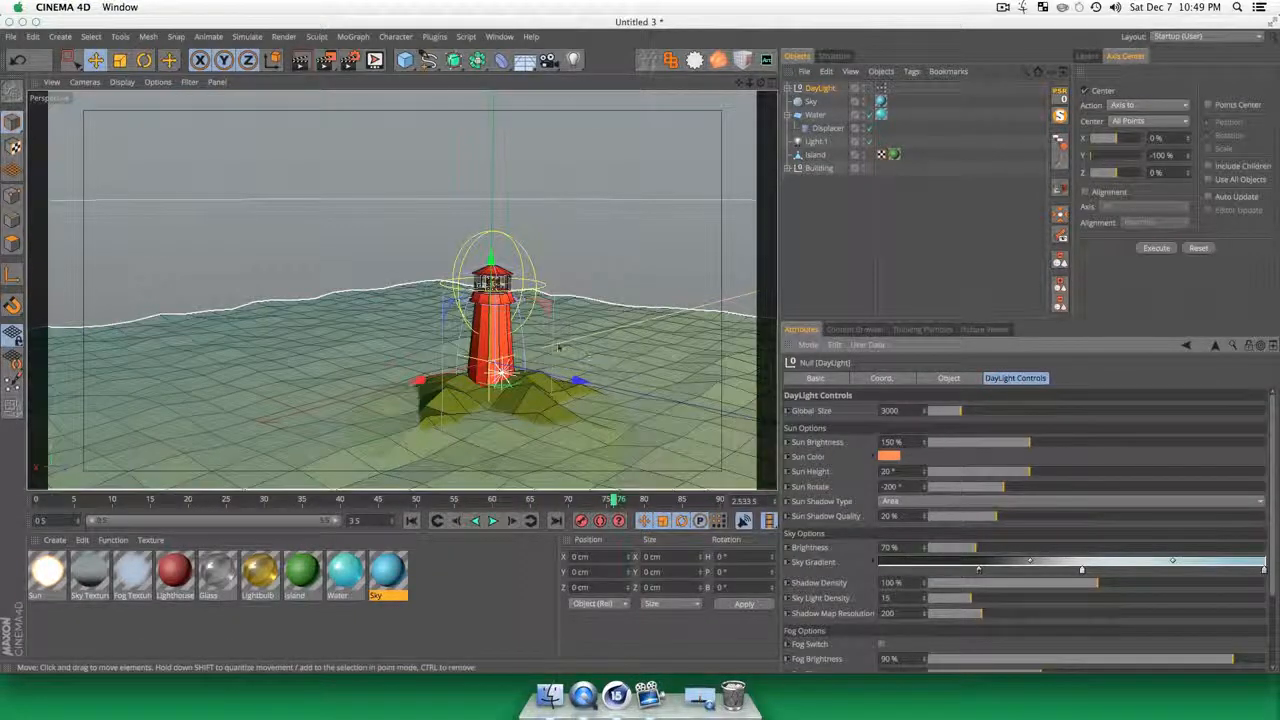
pyautogui.press('super+r')
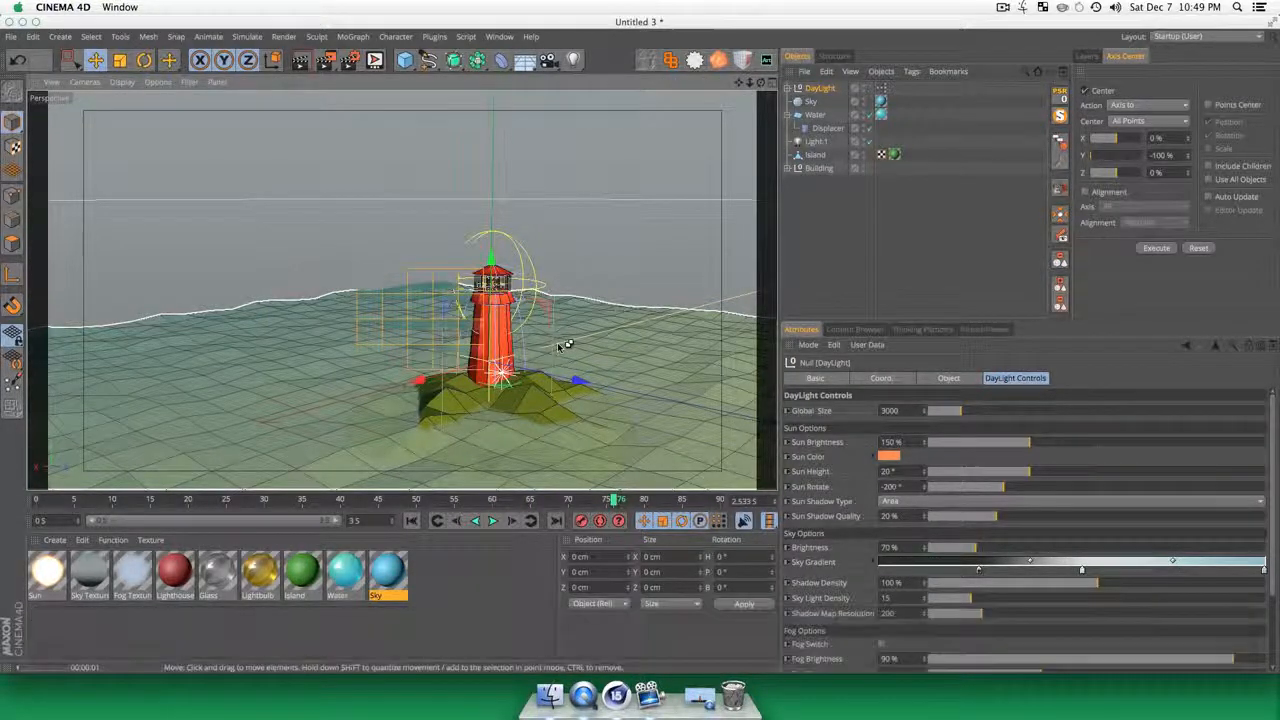
# Step: Turn off Sky Seen By Camera for the DayLight rig and render the view again
pyautogui.click(843, 186)
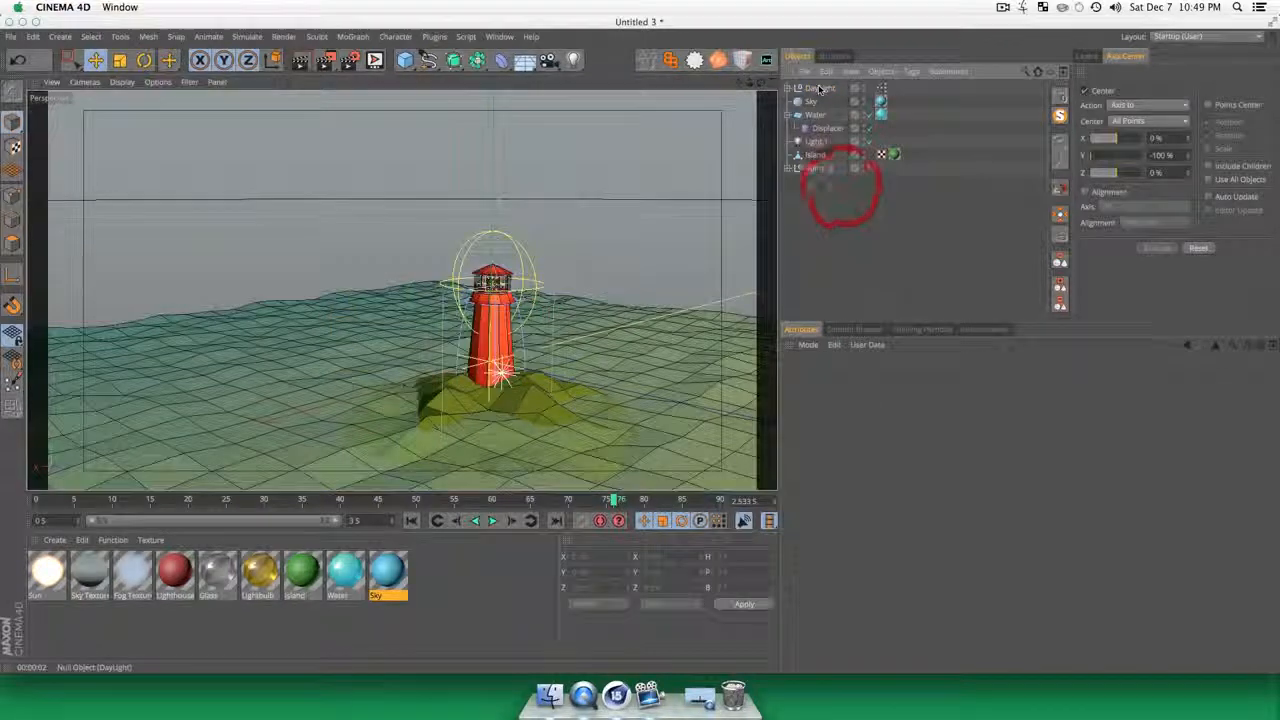
pyautogui.click(821, 88)
pyautogui.scroll(-3, 843, 585)
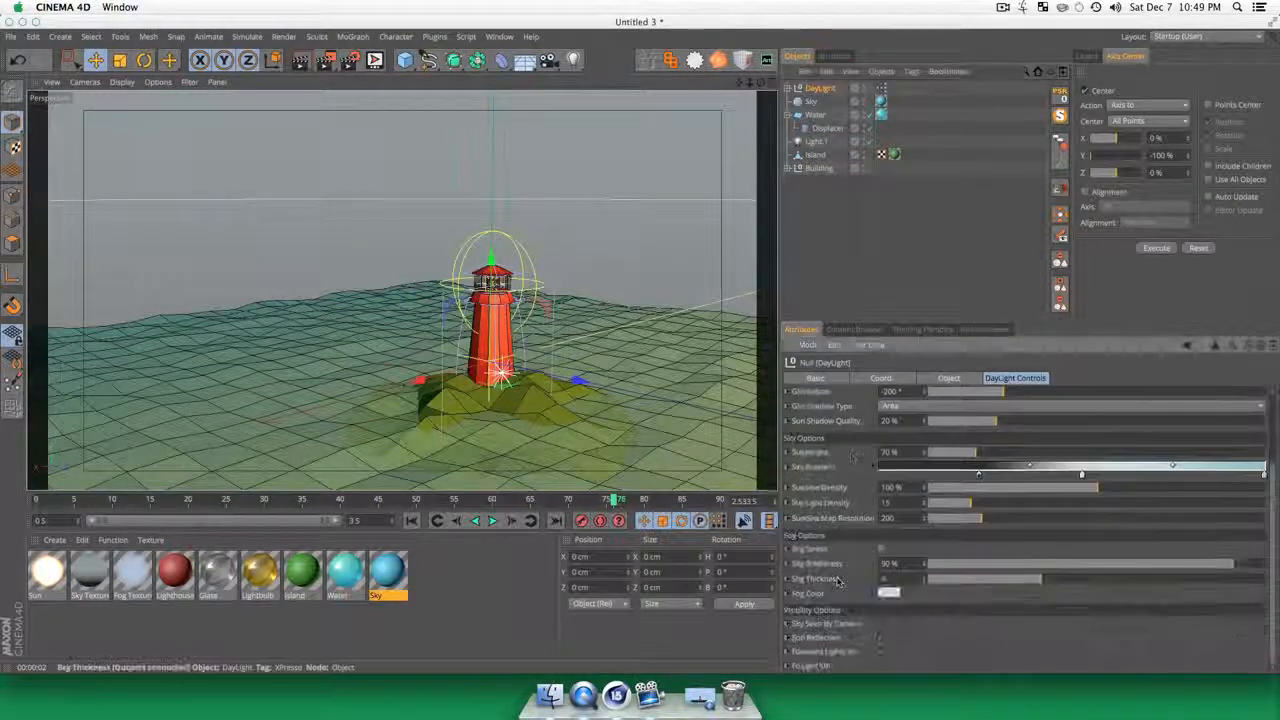
pyautogui.press('super+r')
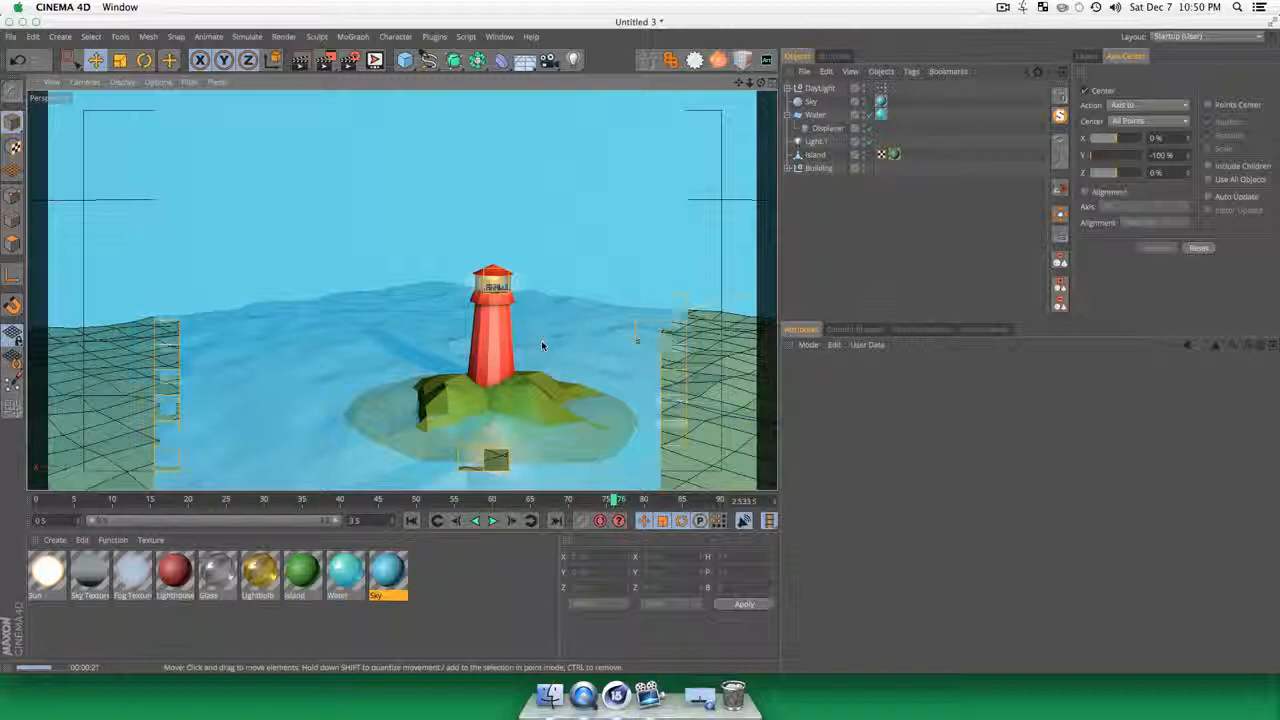
# Step: Reduce the Water material's transparency brightness to about 56% and render a preview from a lower viewpoint
pyautogui.click(450, 587)
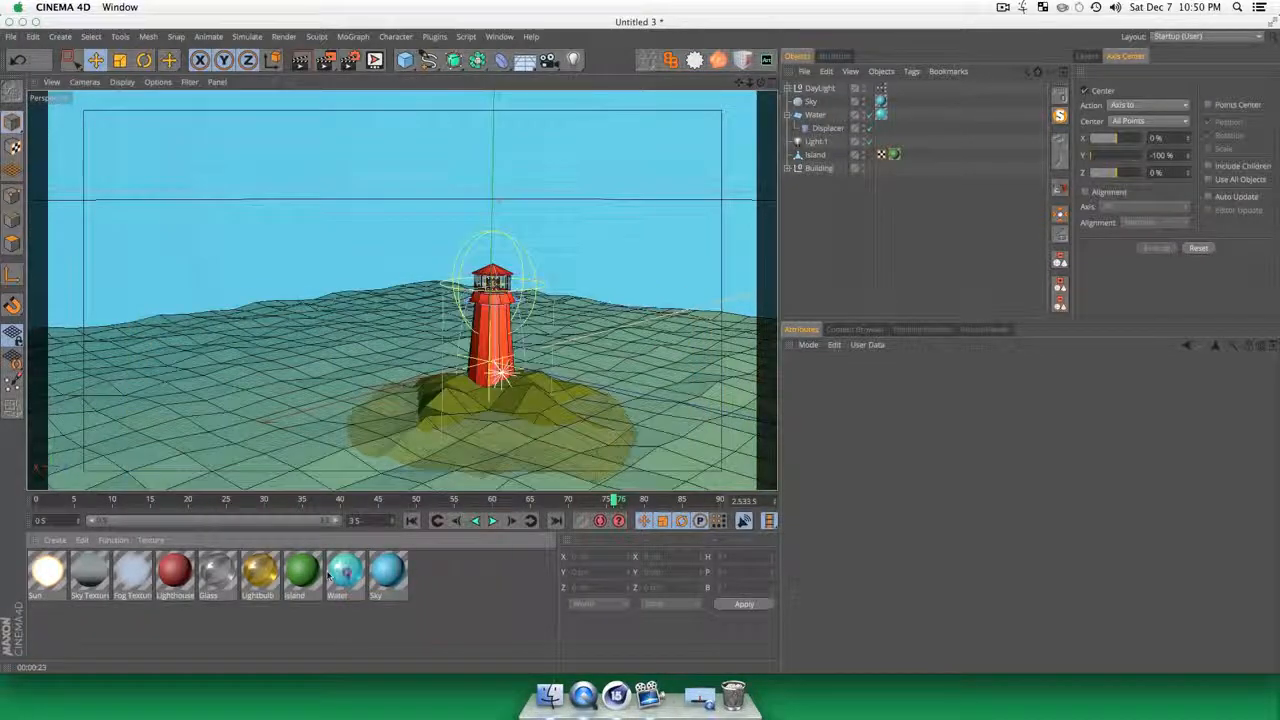
pyautogui.doubleClick(344, 572)
pyautogui.click(232, 277)
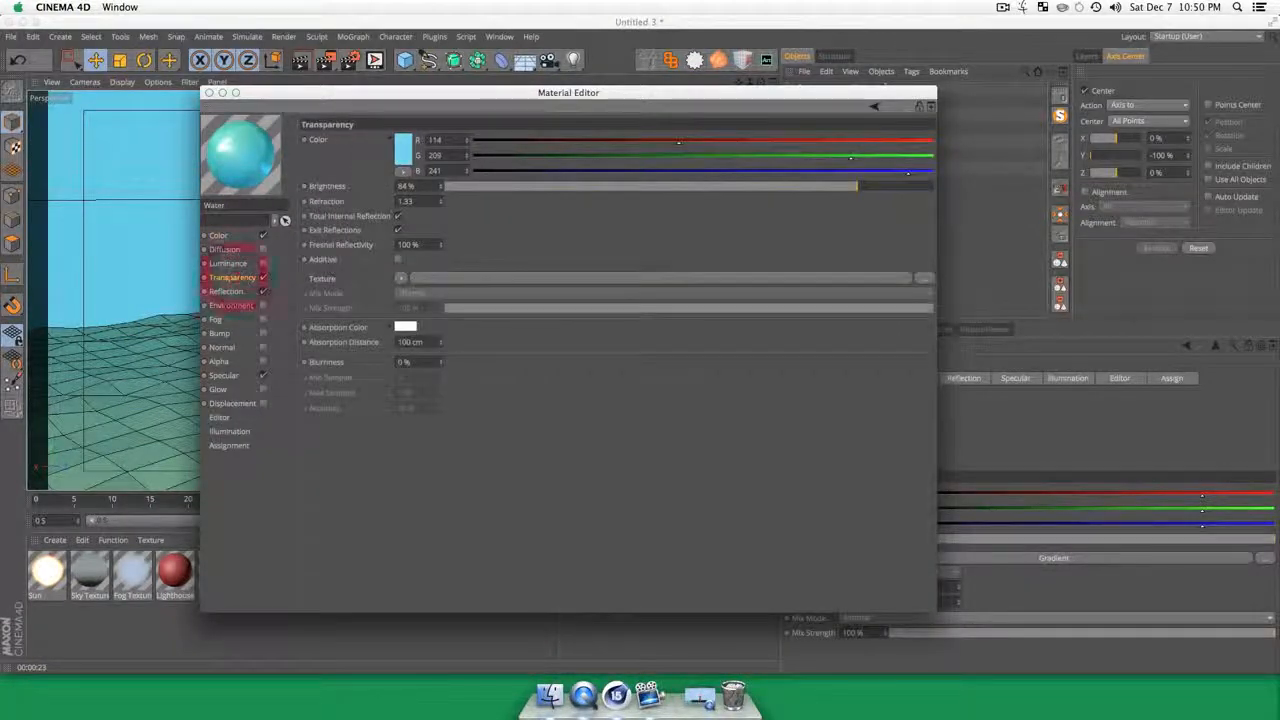
pyautogui.moveTo(763, 186); pyautogui.dragTo(737, 187)
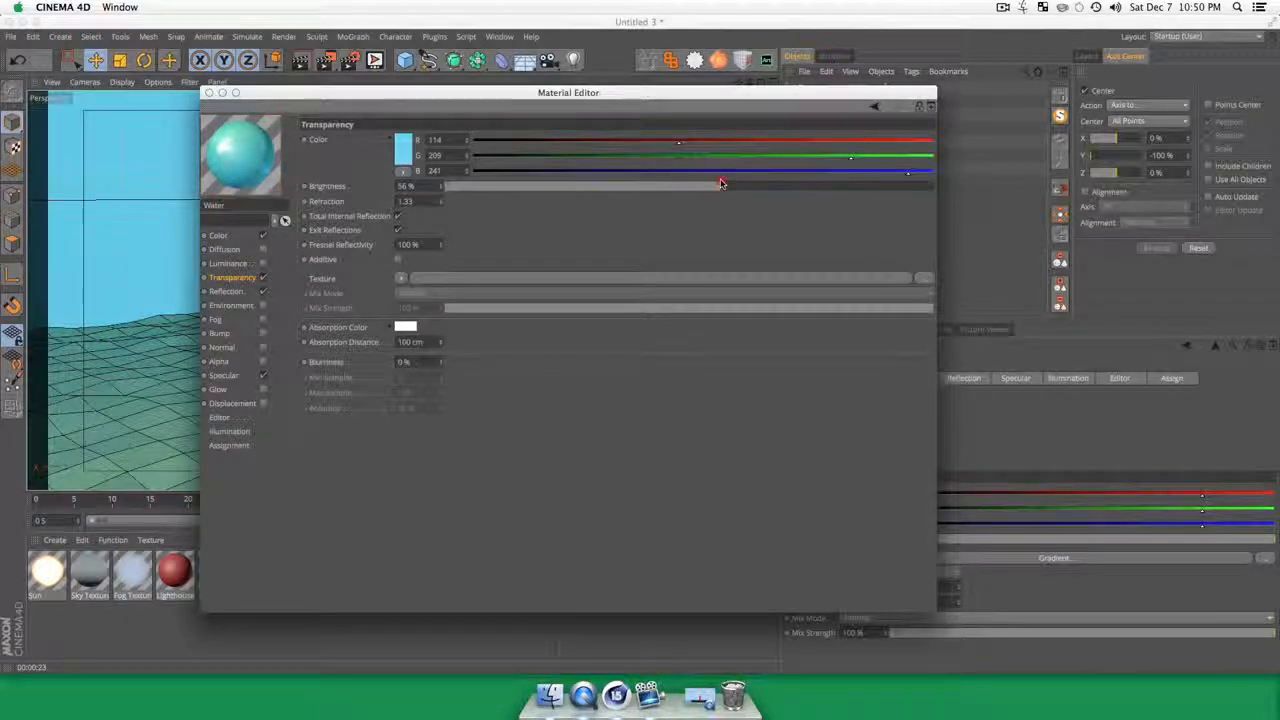
pyautogui.click(210, 93)
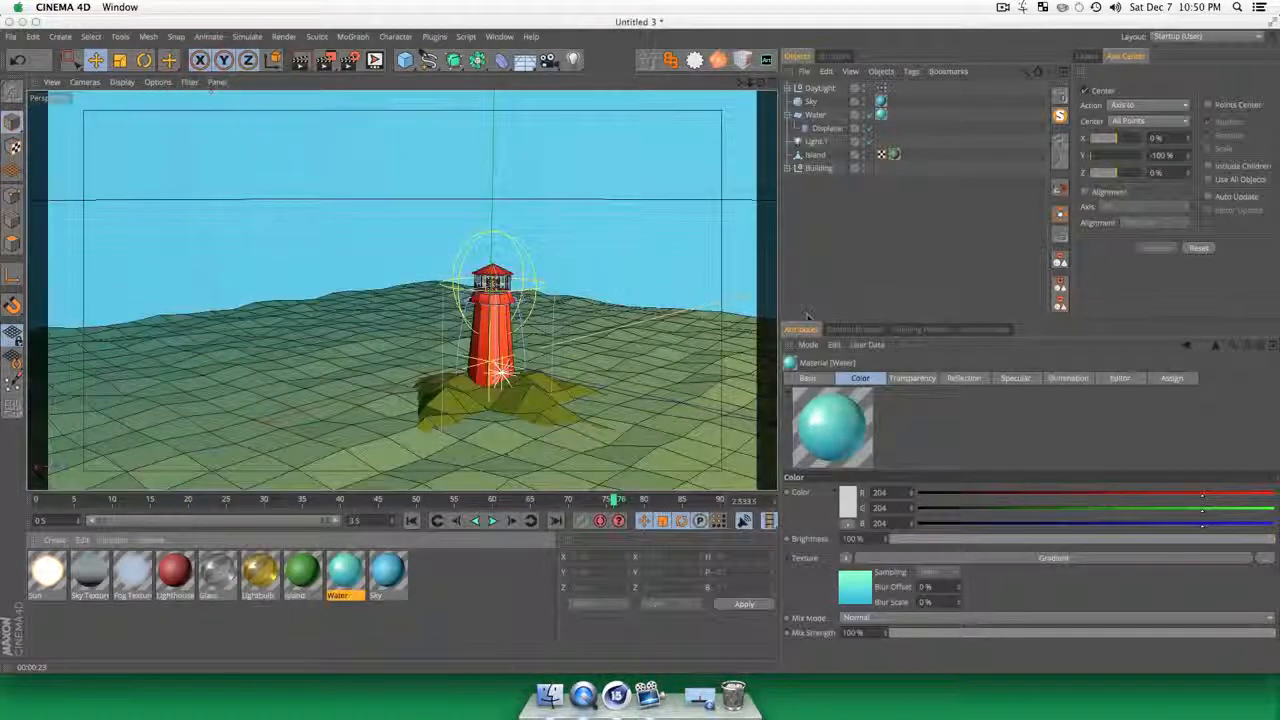
pyautogui.press('3')
pyautogui.moveTo(487, 393); pyautogui.dragTo(488, 375)
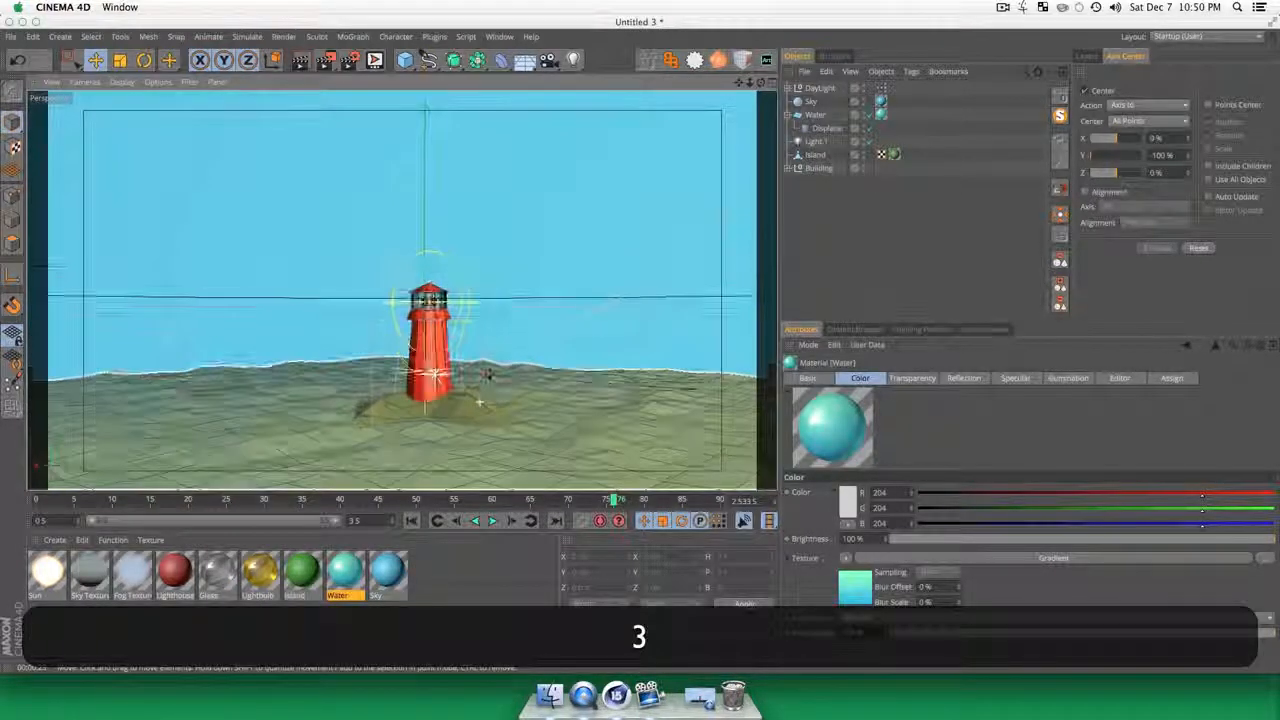
pyautogui.press('super+r')
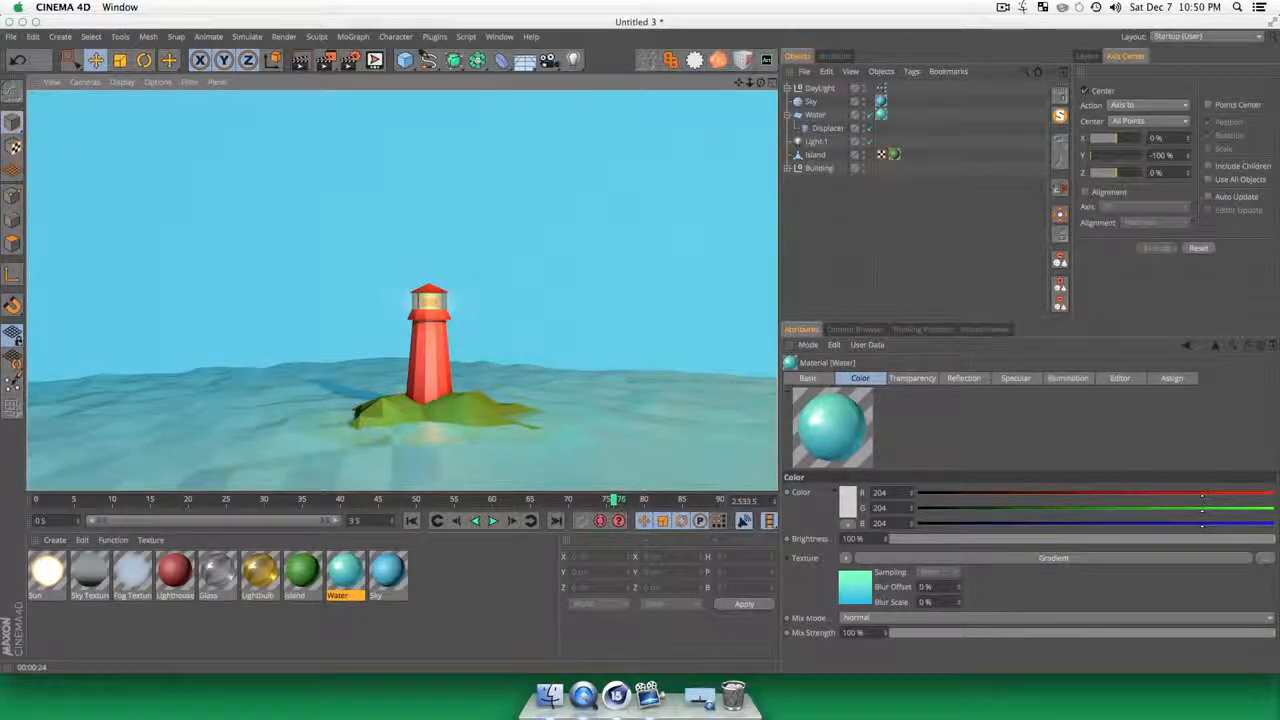
# Step: Disable the Lightbulb material's Color channel, set its reflection brightness to about 85% and render a preview
pyautogui.doubleClick(259, 572)
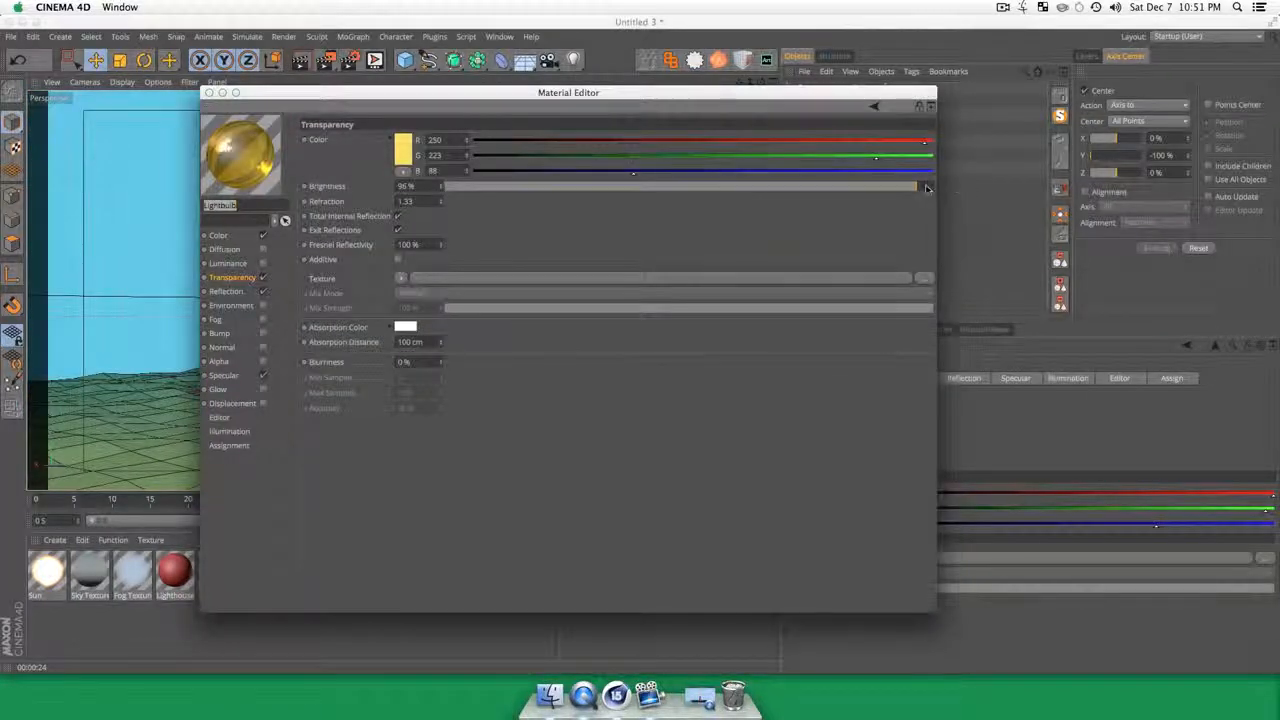
pyautogui.click(236, 240)
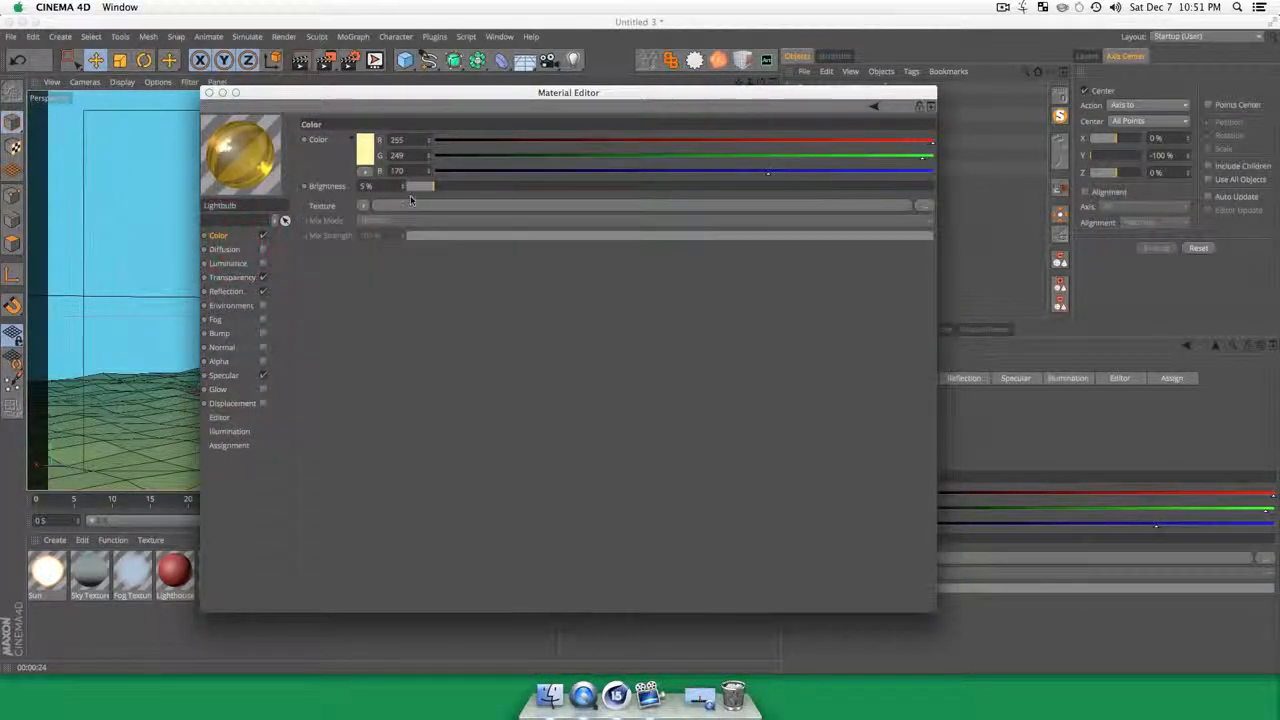
pyautogui.click(264, 236)
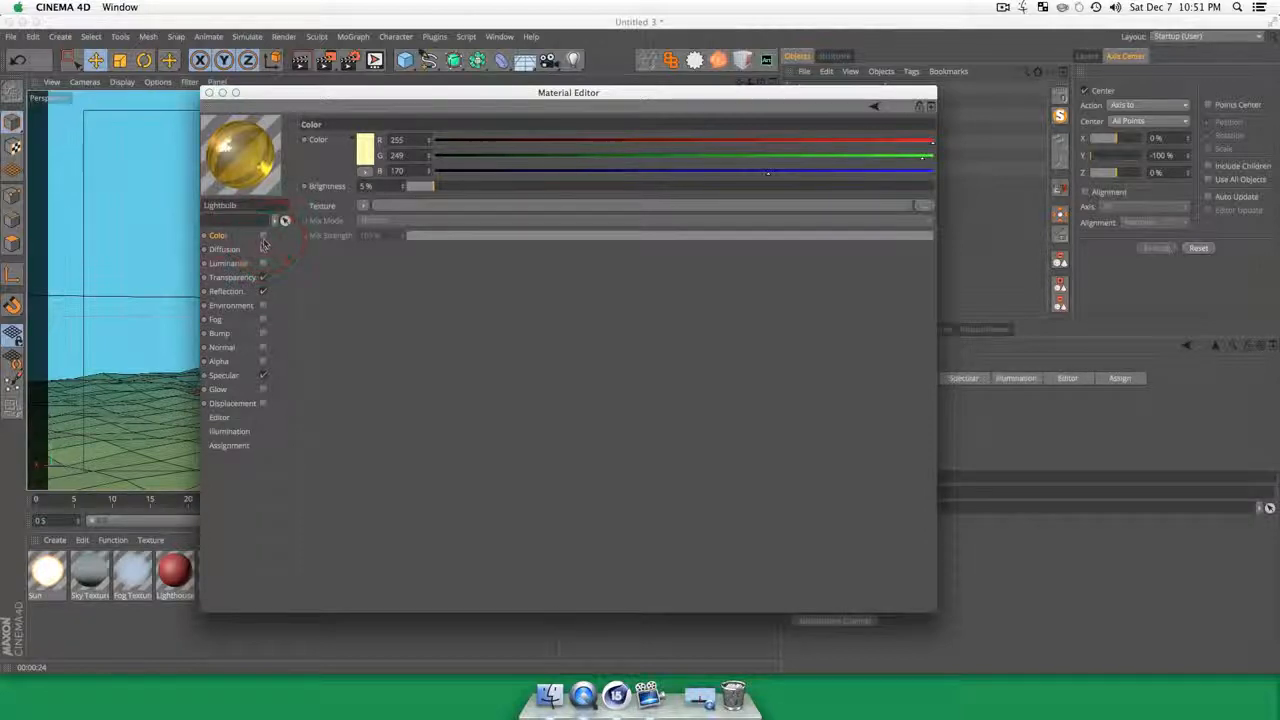
pyautogui.click(249, 291)
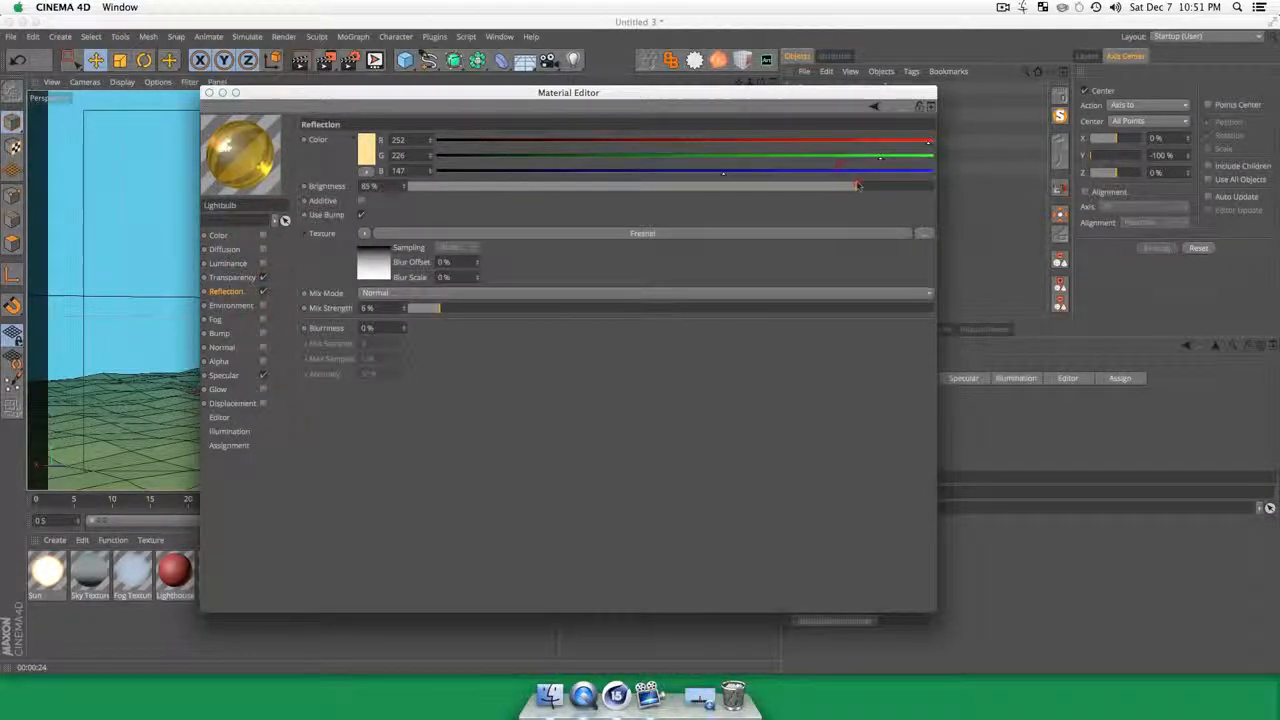
pyautogui.click(208, 92)
pyautogui.press('super+r')
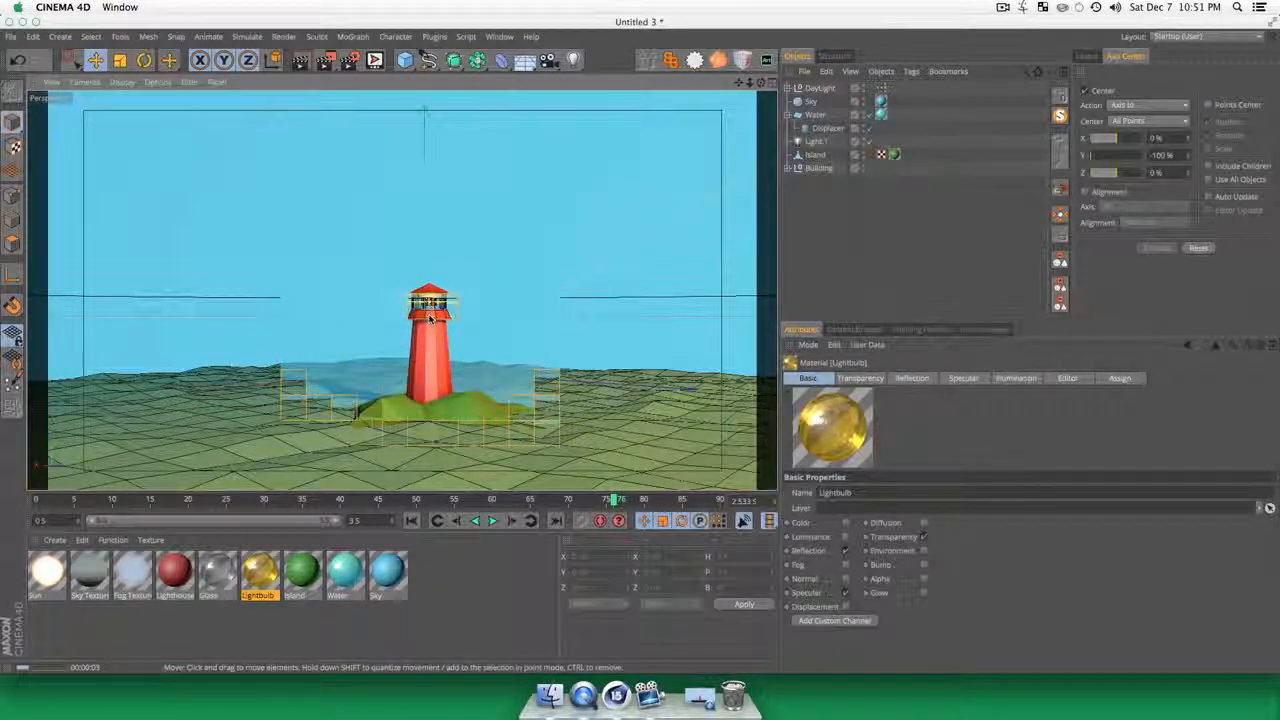
# Step: Inspect the general settings of the Light inside the Building group and render a preview
pyautogui.click(797, 168)
pyautogui.click(820, 195)
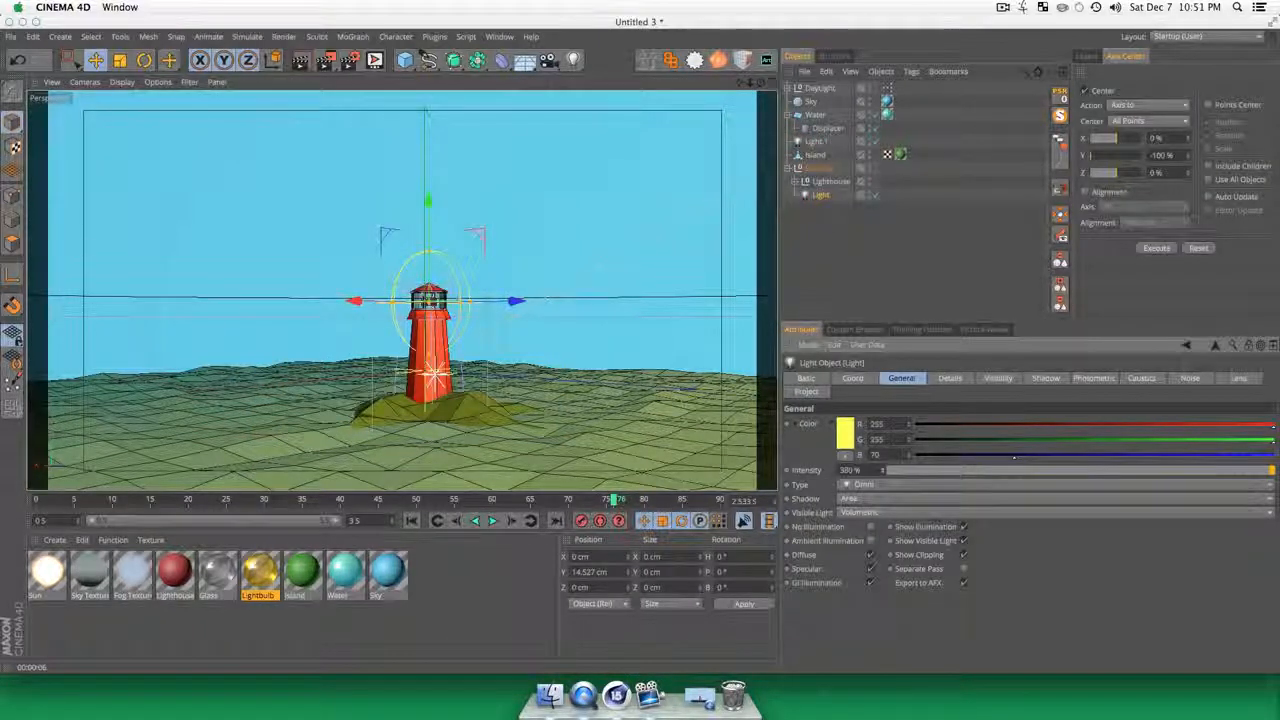
pyautogui.click(823, 241)
pyautogui.press('super+r')
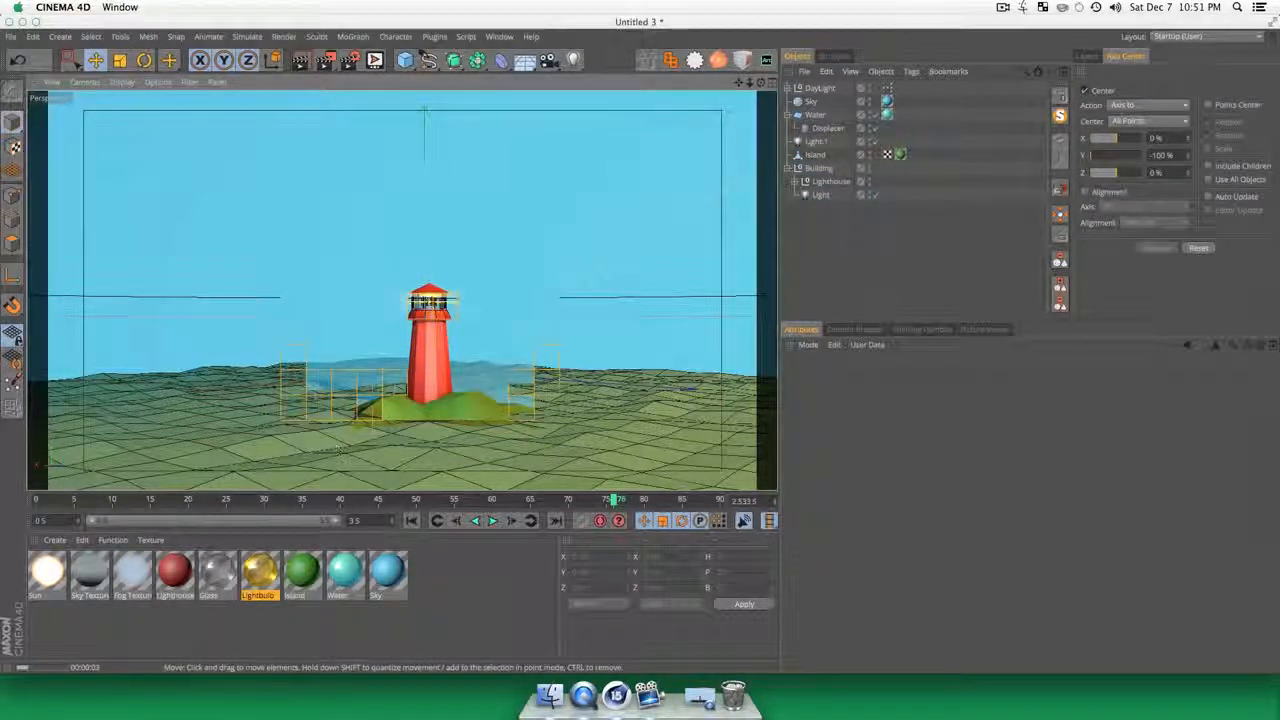
# Step: Play the water animation in the viewport and watch it from a low angle near the lighthouse, then stop playback
pyautogui.keyDown('alt'); pyautogui.moveTo(469, 459); pyautogui.dragTo(468, 458); pyautogui.keyUp('alt')
pyautogui.keyDown('alt'); pyautogui.moveTo(468, 458); pyautogui.dragTo(440, 458, button='right'); pyautogui.keyUp('alt')
pyautogui.press('1')
pyautogui.moveTo(468, 458)
pyautogui.mouseDown()
pyautogui.moveTo(398, 458)
pyautogui.moveTo(472, 478)
pyautogui.mouseUp()
pyautogui.press('3')
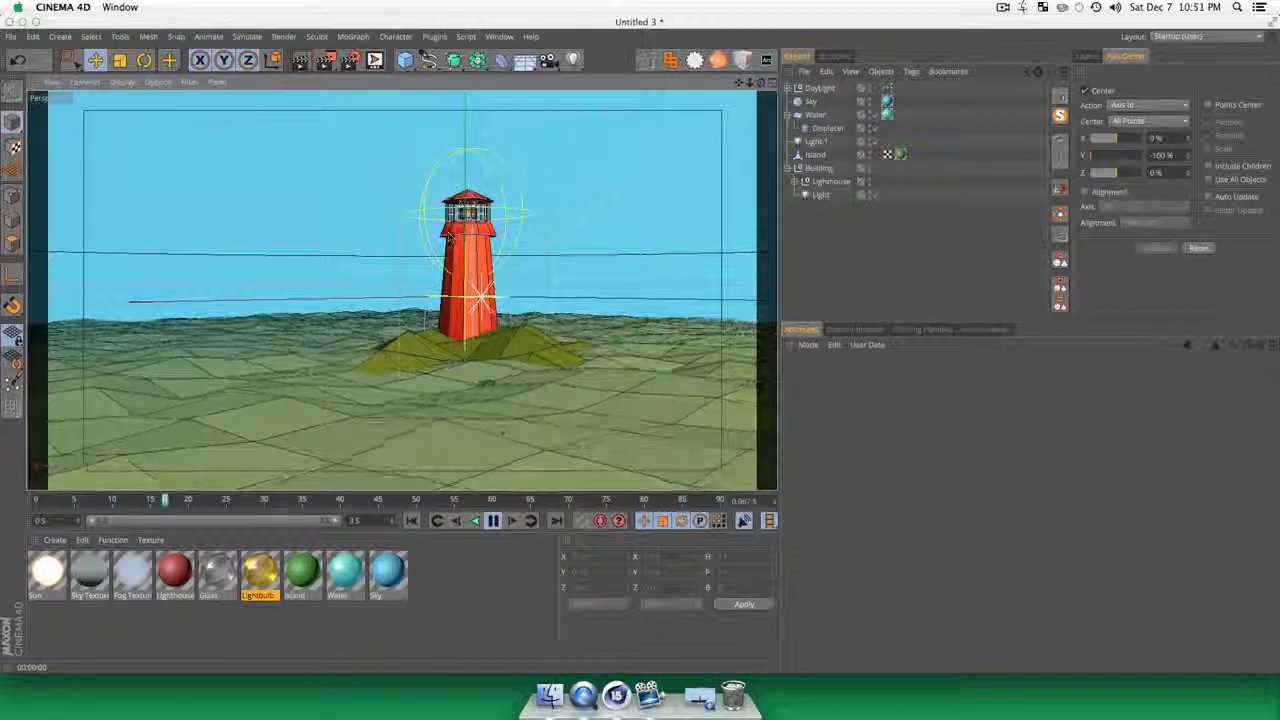
pyautogui.click(492, 521)
# Step: Add a Circle spline around the lighthouse and rotate its pitch to -90° so it lies flat over the water
pyautogui.press('3')
pyautogui.moveTo(392, 262); pyautogui.dragTo(460, 341)
pyautogui.press('1')
pyautogui.press('3')
pyautogui.scroll(-5, 451, 388)
pyautogui.scroll(4, 451, 388)
pyautogui.press('1')
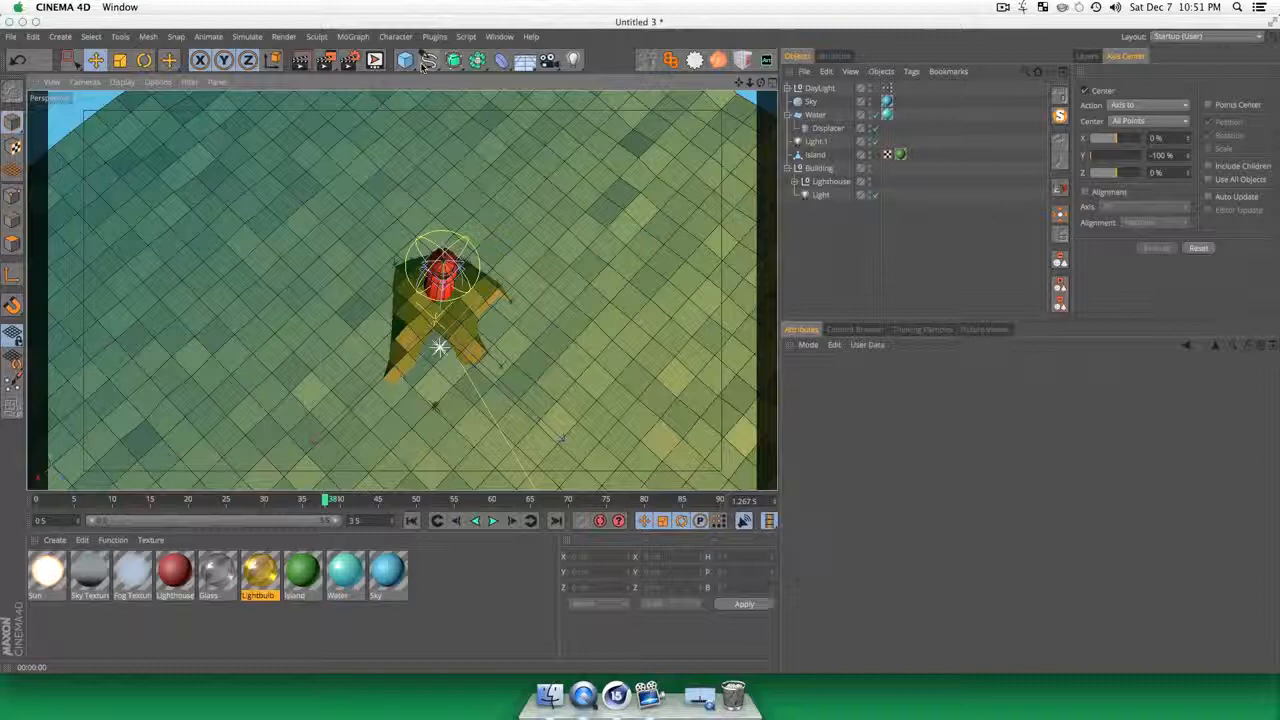
pyautogui.click(427, 62)
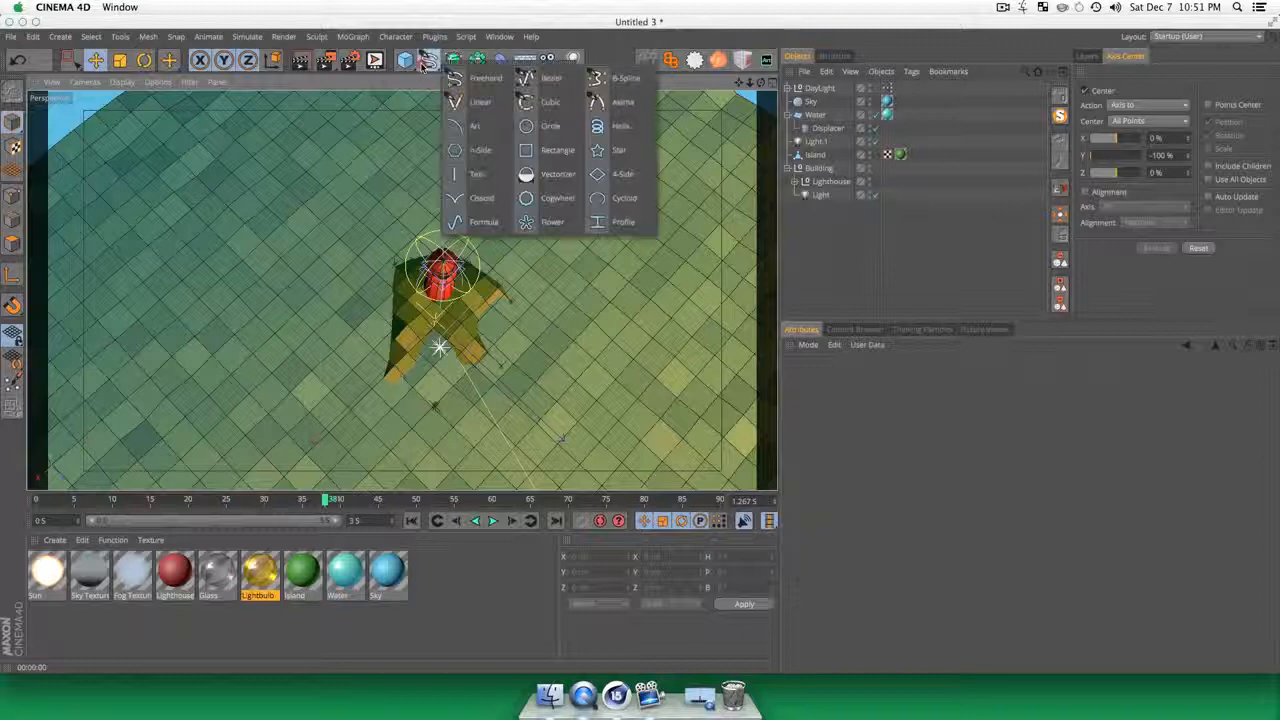
pyautogui.click(547, 129)
pyautogui.press('r')
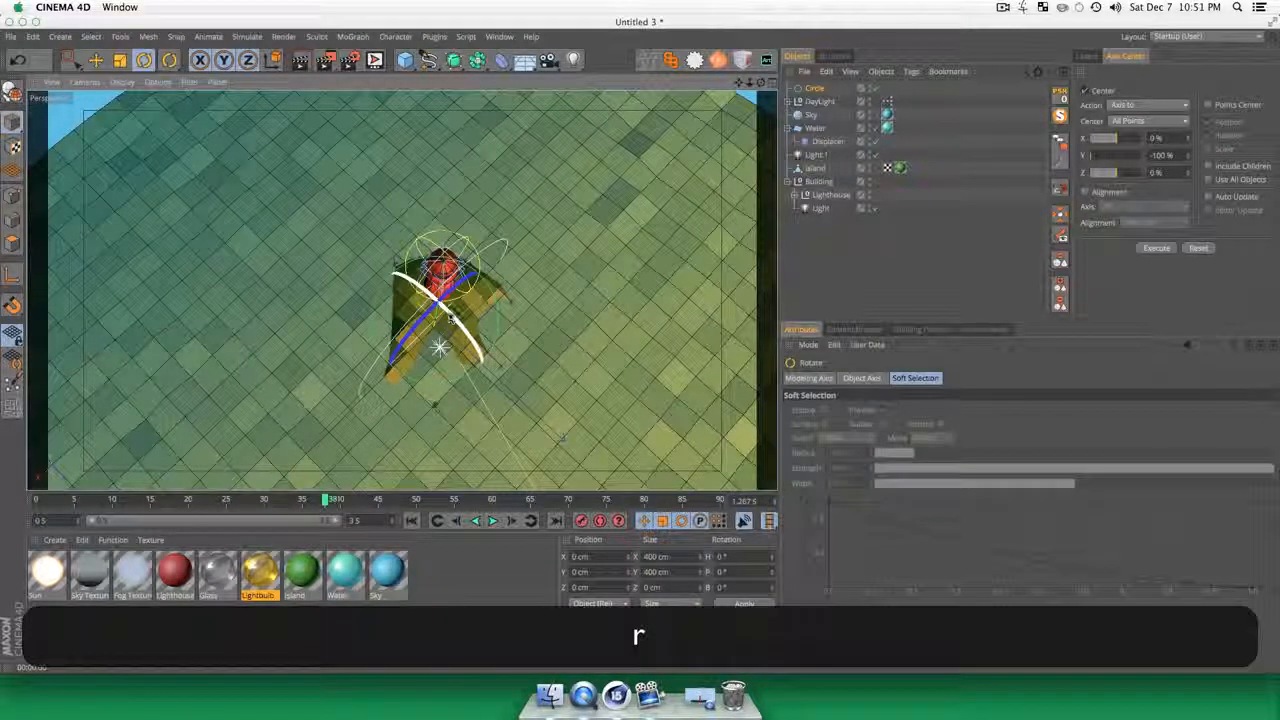
pyautogui.keyDown('shift'); pyautogui.moveTo(452, 318); pyautogui.dragTo(634, 380); pyautogui.keyUp('shift')
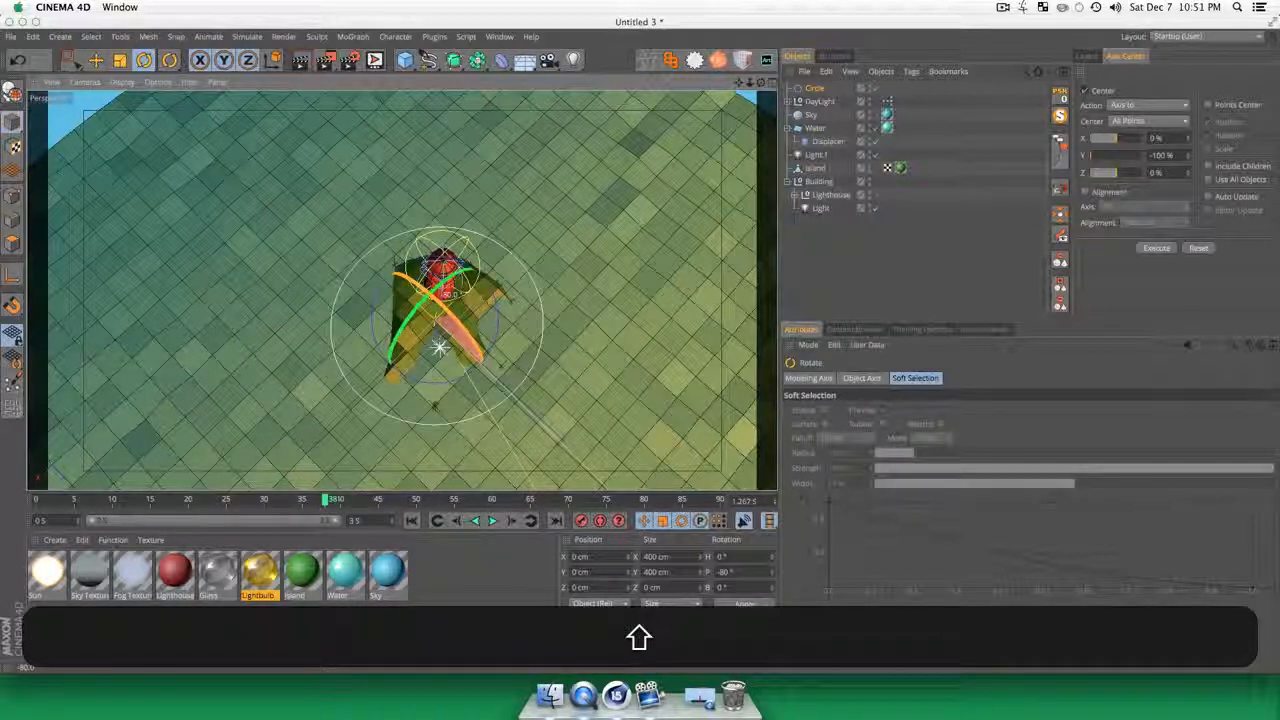
# Step: Scale the circle spline up to about 839 cm across so it rings the island
pyautogui.press('t')
pyautogui.moveTo(388, 378); pyautogui.dragTo(453, 250)
pyautogui.press('3')
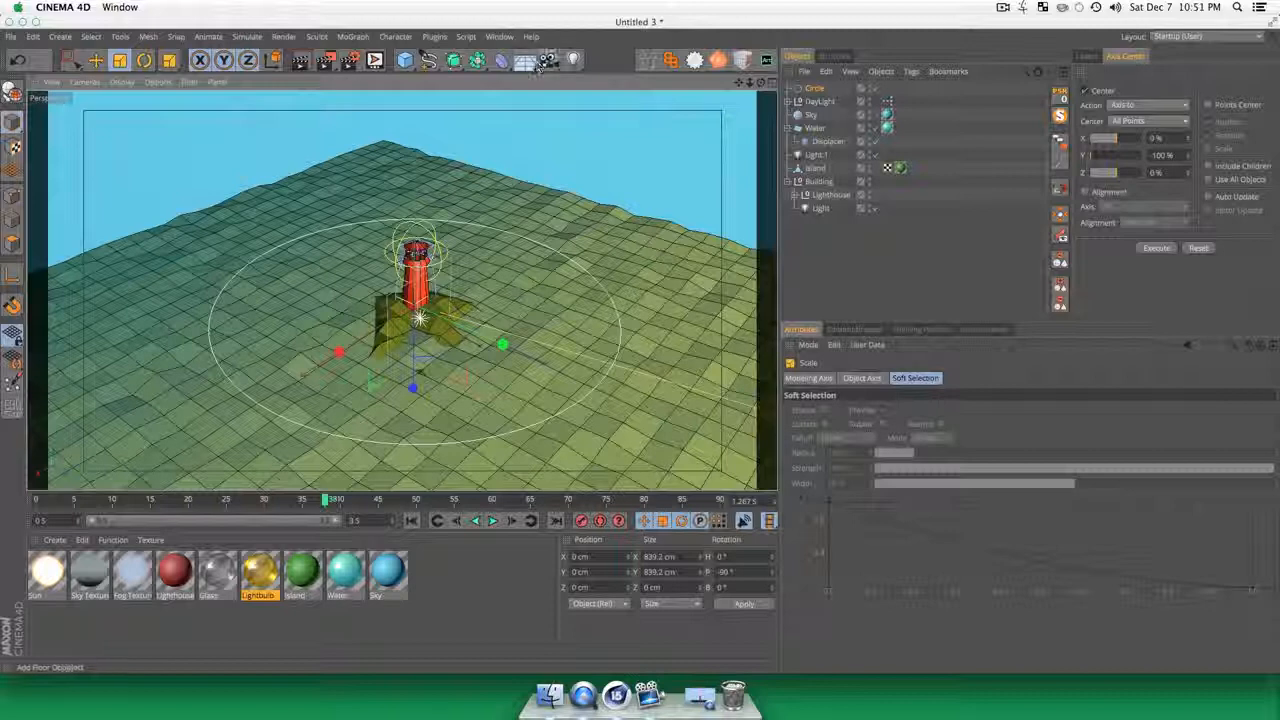
# Step: Add a Camera and give it an Align to Spline tag with the Circle as its spline path
pyautogui.click(549, 62)
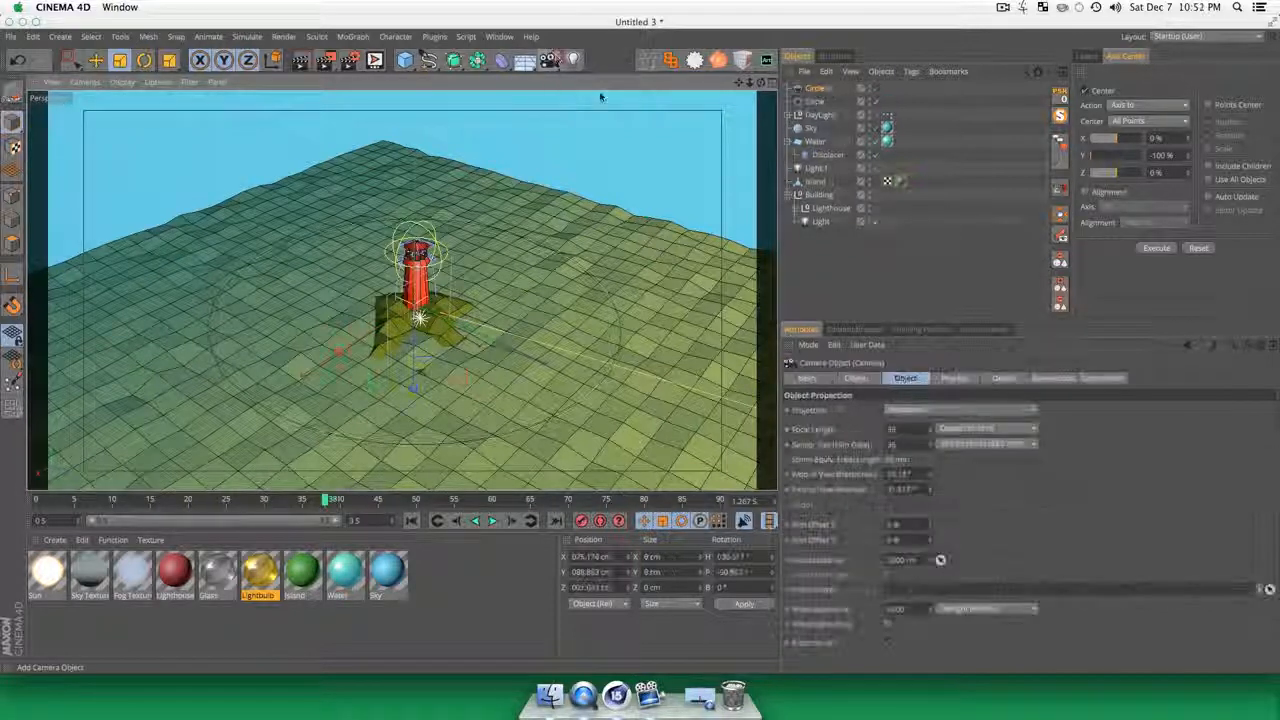
pyautogui.rightClick(819, 89)
pyautogui.moveTo(990, 95)
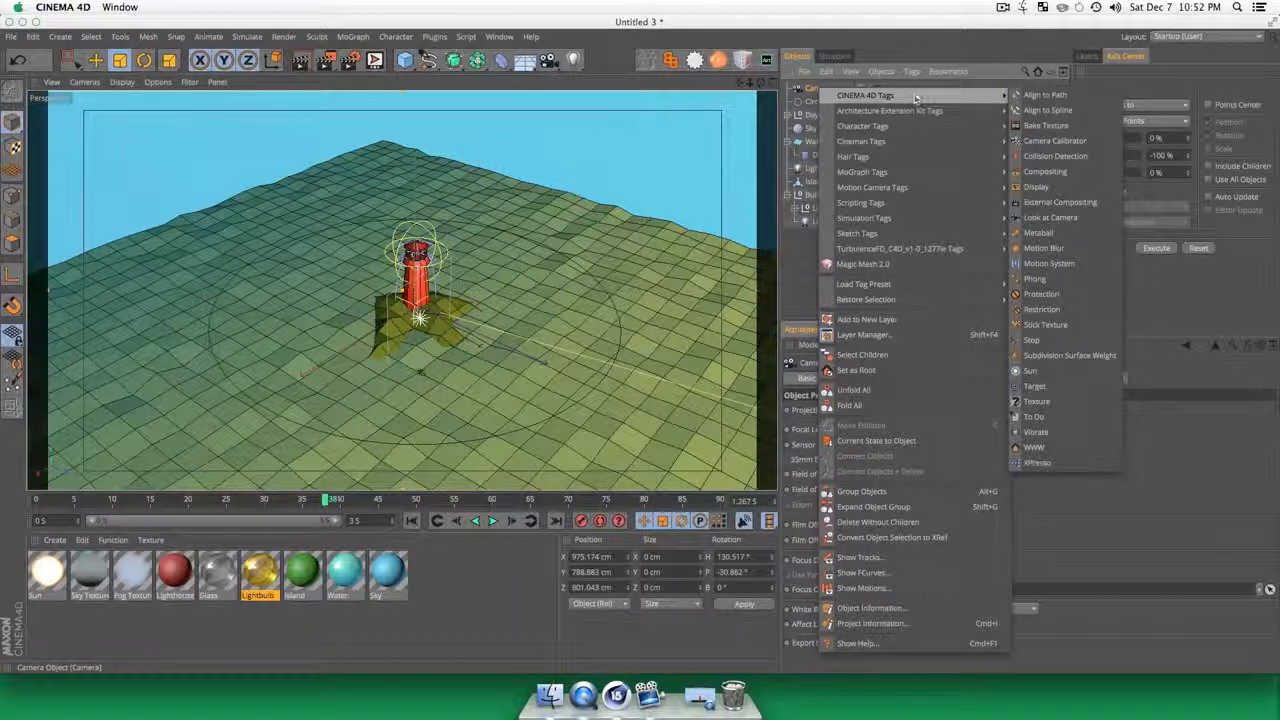
pyautogui.click(1036, 111)
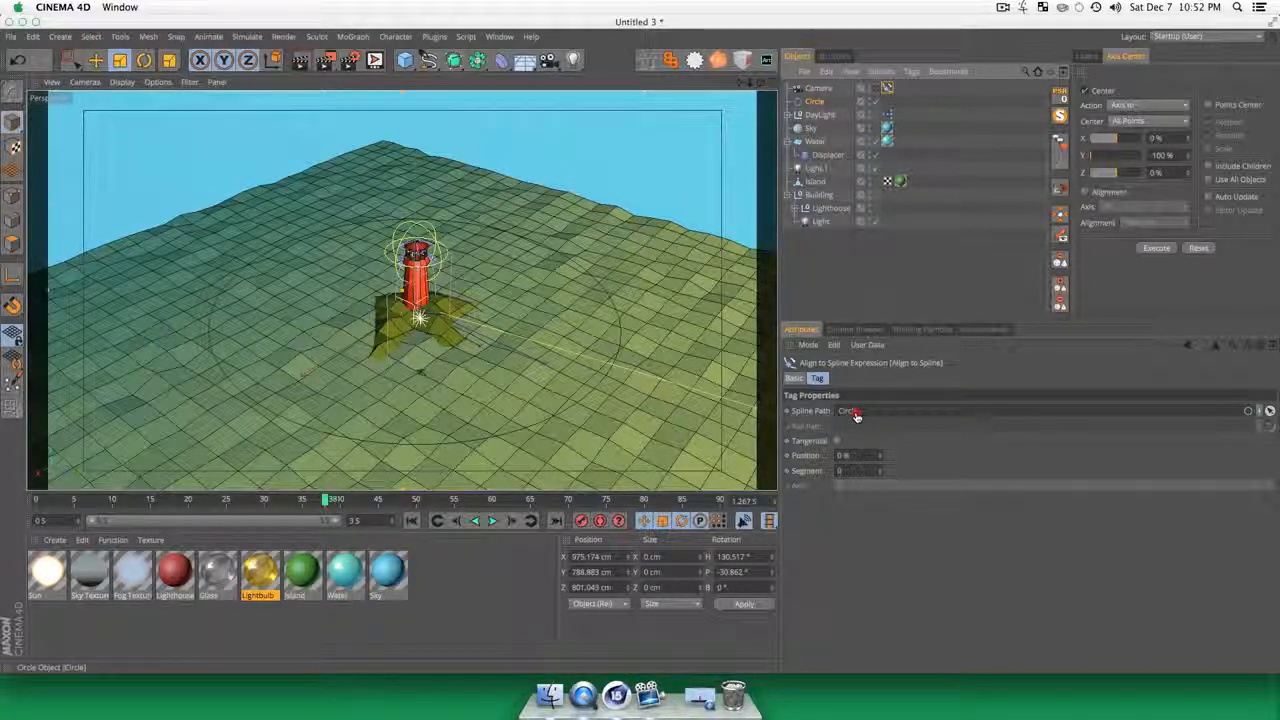
pyautogui.click(856, 416)
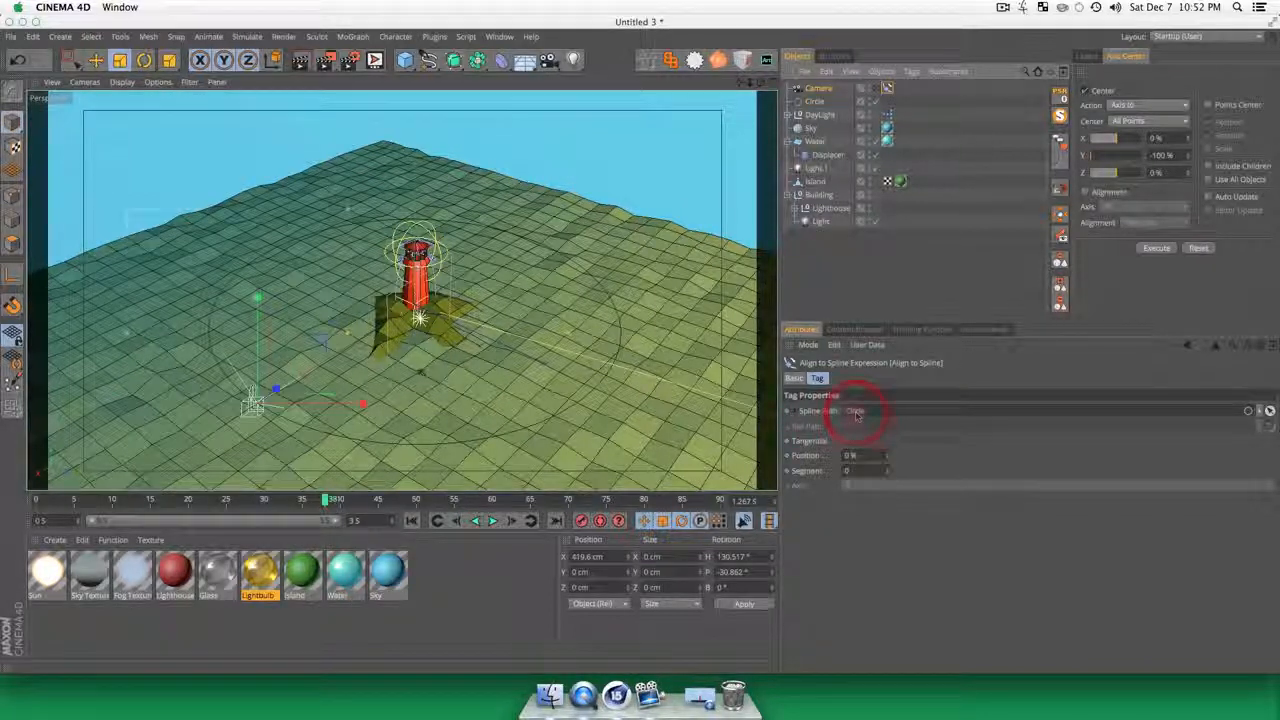
# Step: Look through the camera, turn it to face the lighthouse, and run its Align to Spline position up to 100%
pyautogui.click(874, 88)
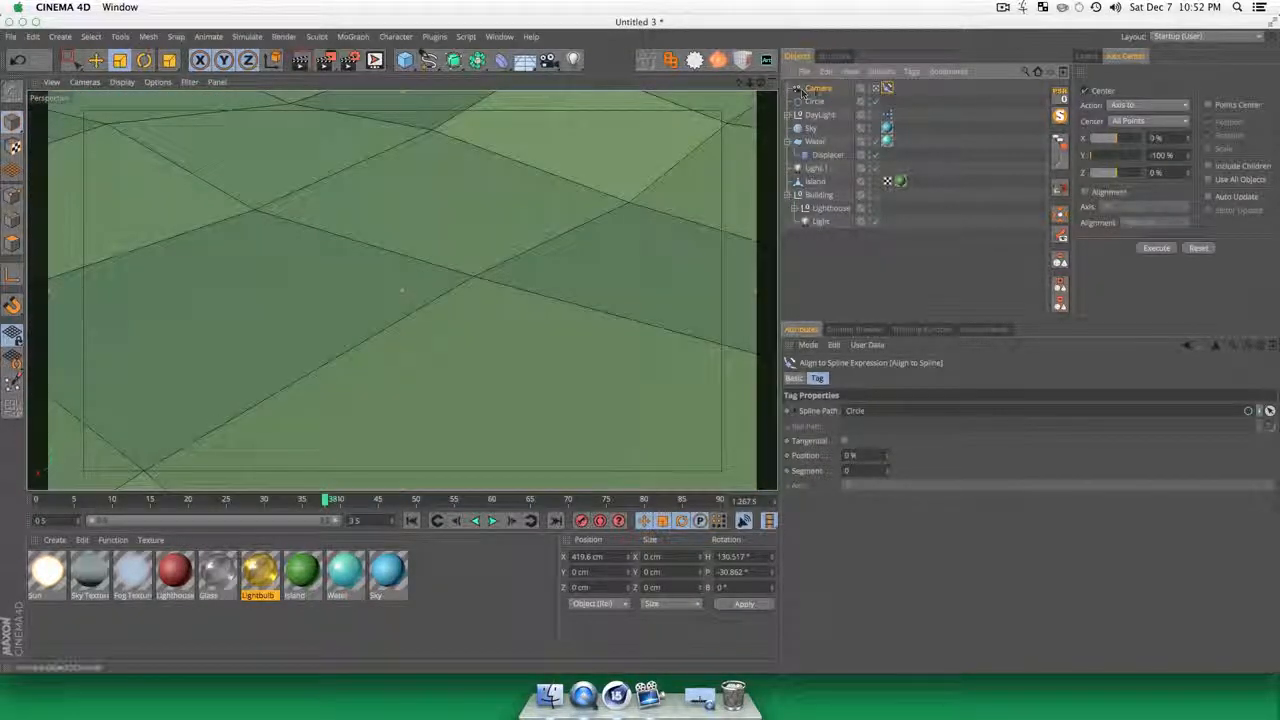
pyautogui.moveTo(401, 290); pyautogui.dragTo(594, 171)
pyautogui.press('1')
pyautogui.press('3')
pyautogui.moveTo(405, 288); pyautogui.dragTo(394, 165)
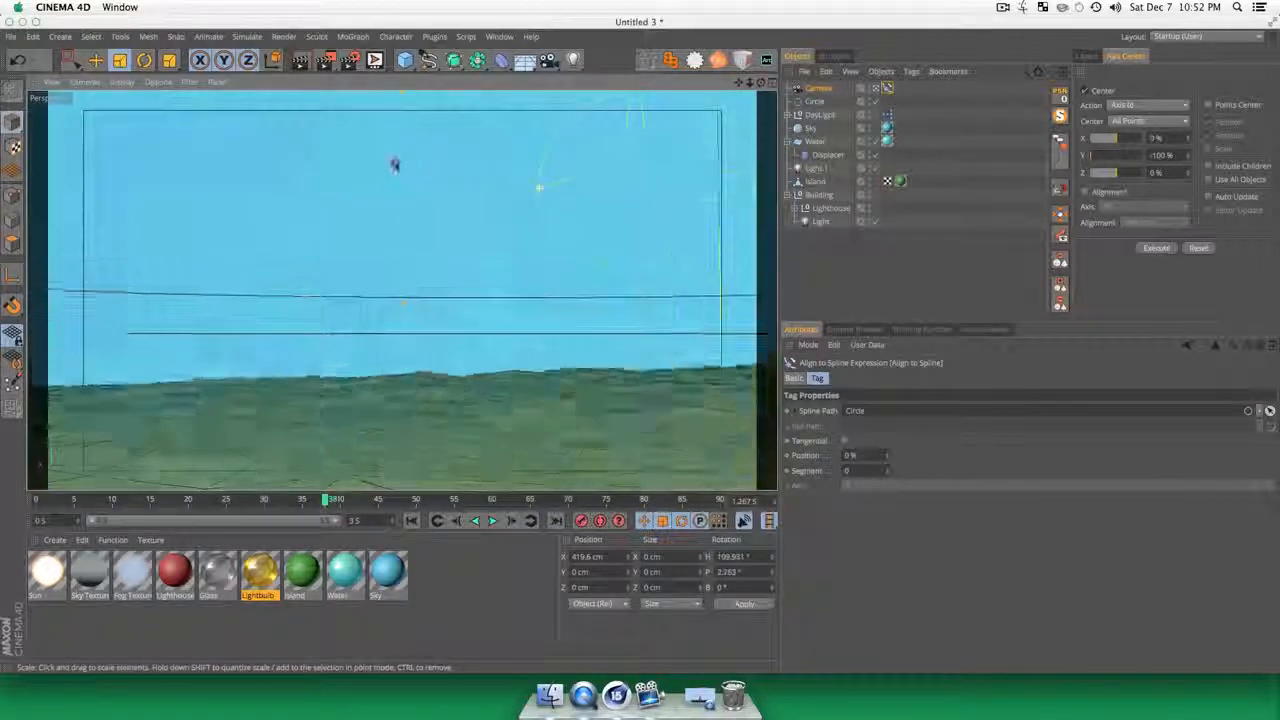
pyautogui.moveTo(539, 188); pyautogui.dragTo(539, 188)
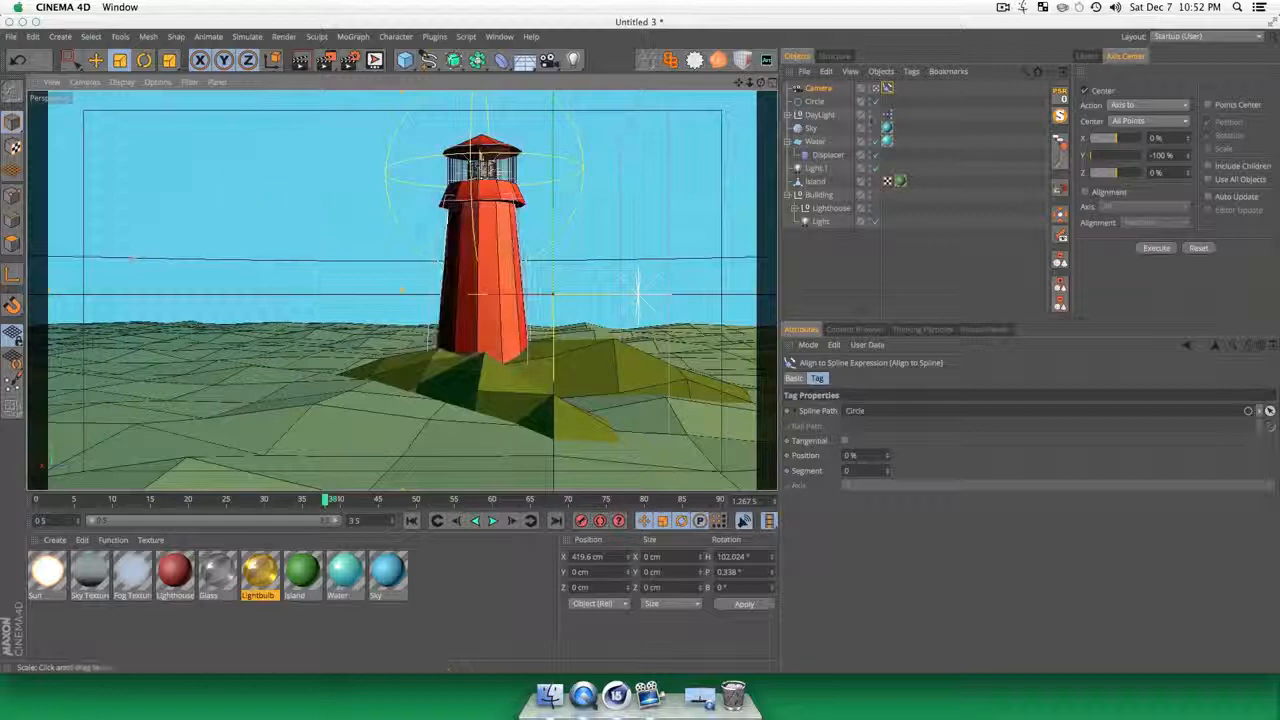
pyautogui.moveTo(889, 457); pyautogui.dragTo(889, 357)
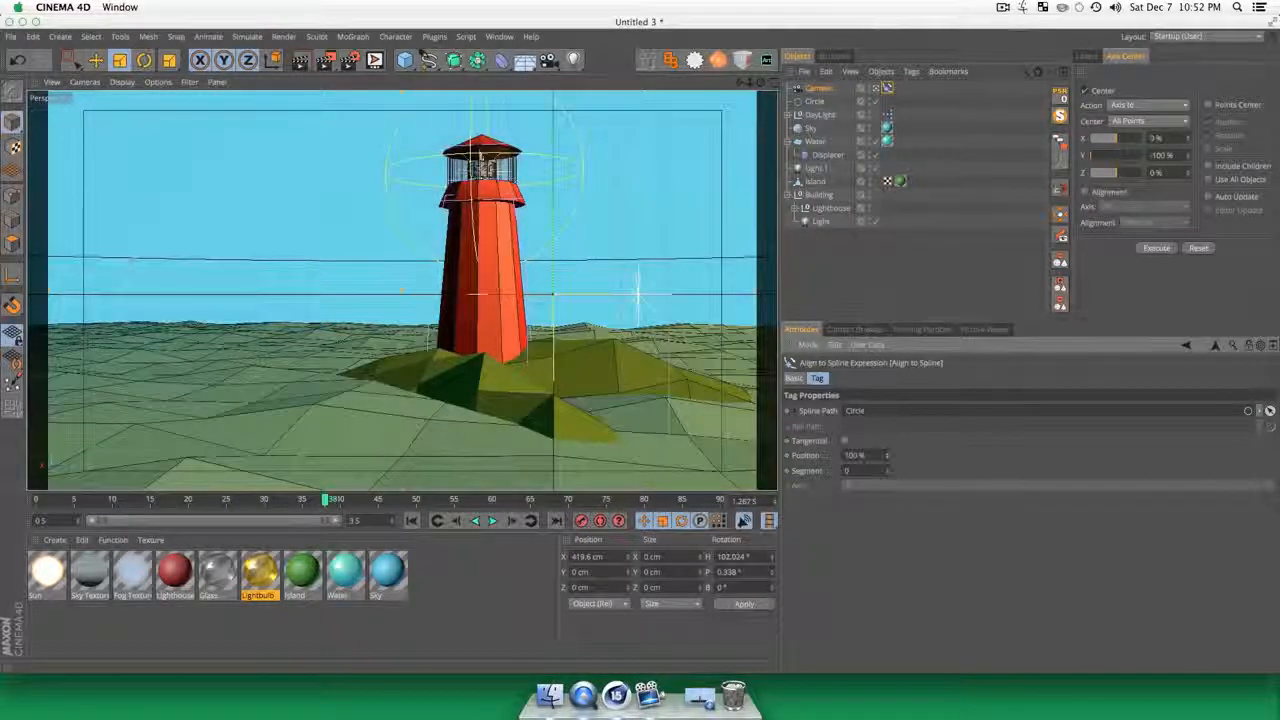
# Step: Add a Target tag to the Camera and assign the Building group as its target object
pyautogui.click(820, 88)
pyautogui.rightClick(829, 88)
pyautogui.moveTo(866, 99)
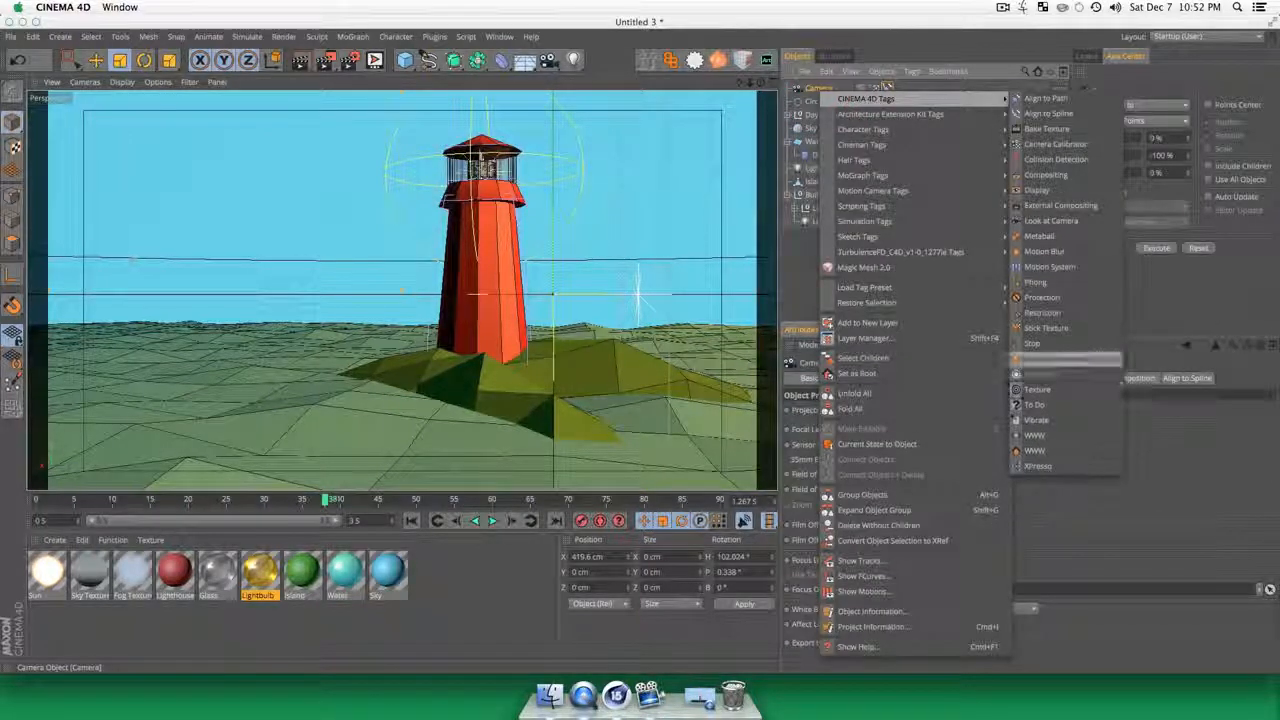
pyautogui.click(1045, 397)
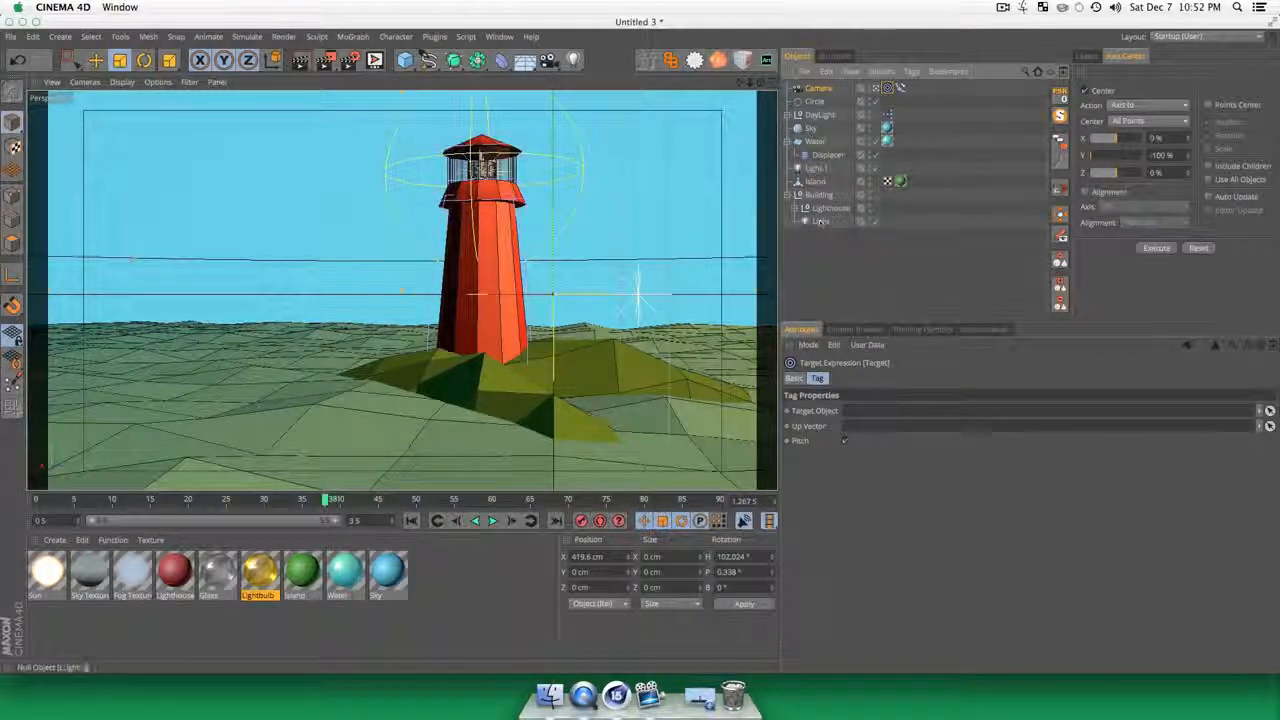
pyautogui.moveTo(876, 381); pyautogui.dragTo(868, 411)
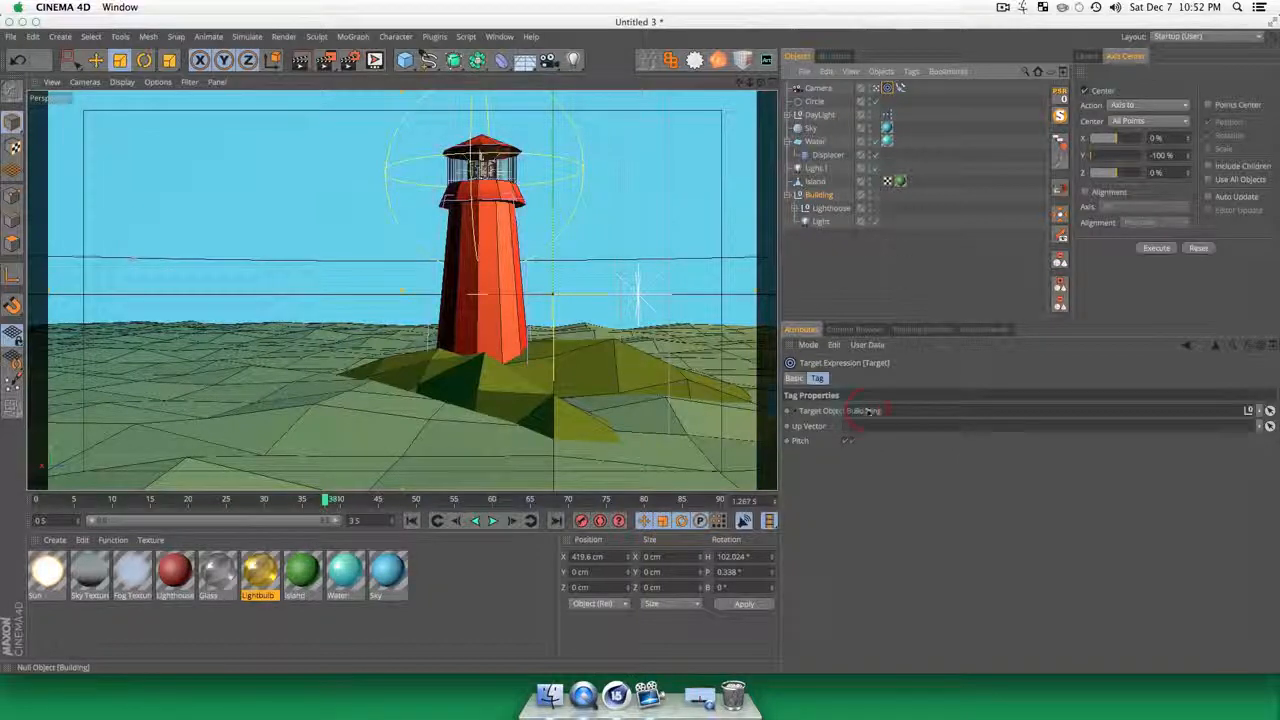
# Step: Slide the camera's Align to Spline position along the circle to 59% to test the orbit around the lighthouse
pyautogui.click(820, 89)
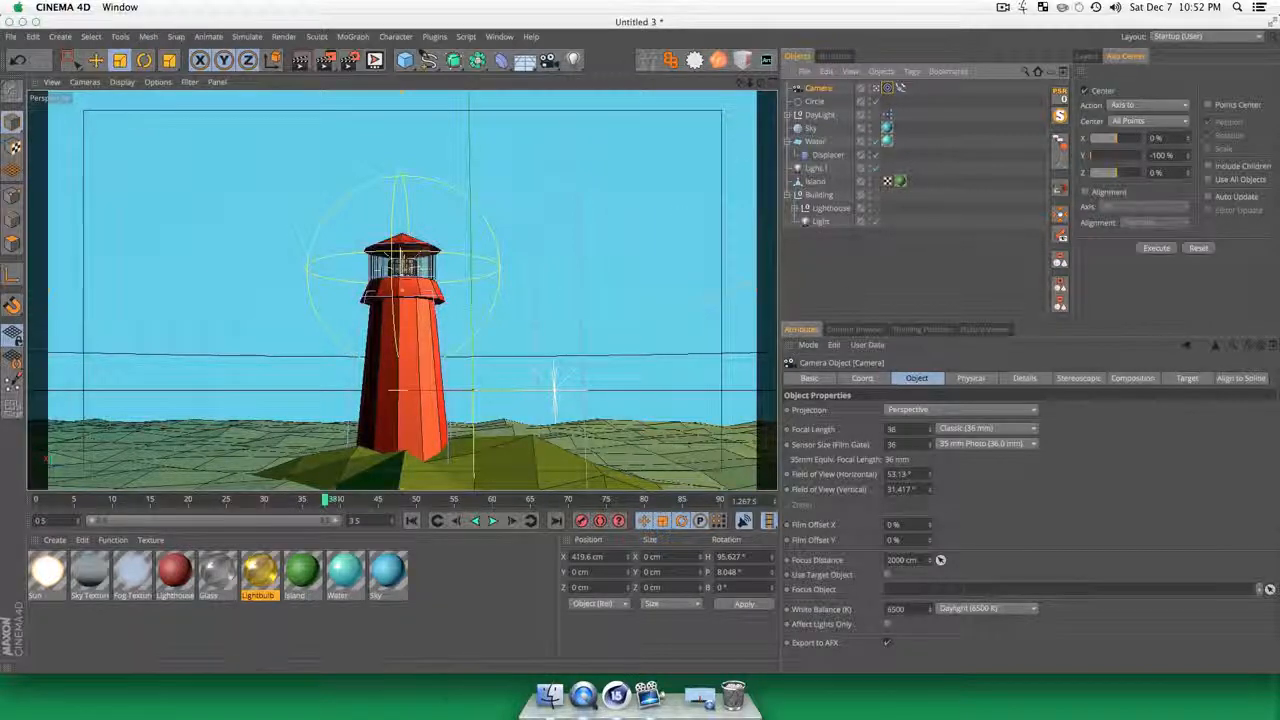
pyautogui.click(900, 88)
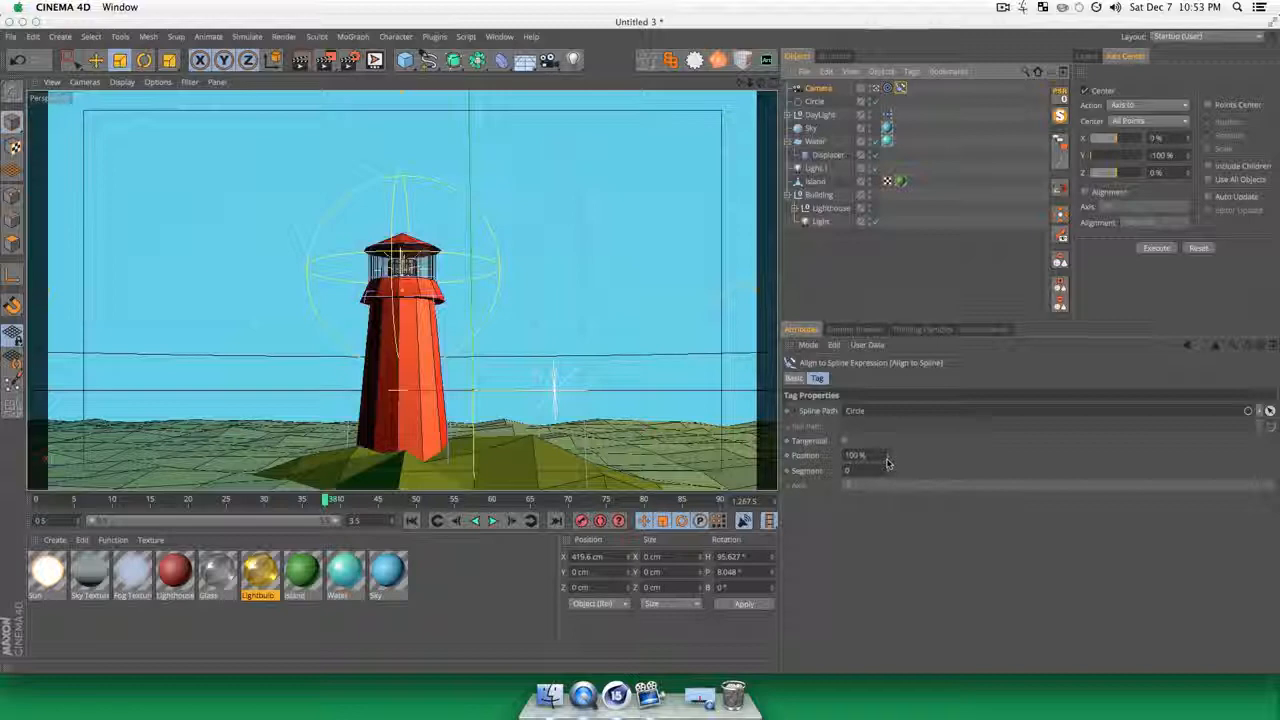
pyautogui.moveTo(888, 458)
pyautogui.mouseDown()
pyautogui.moveTo(840, 458)
pyautogui.moveTo(883, 458)
pyautogui.mouseUp()
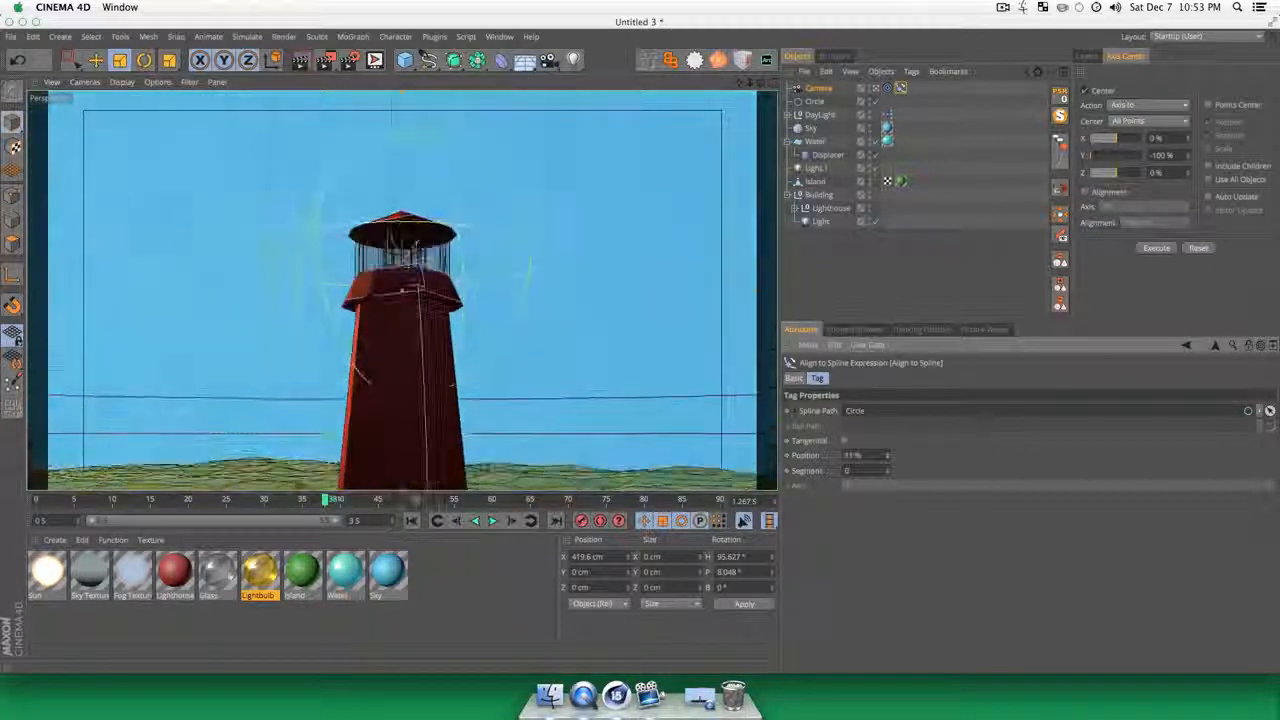
# Step: Group the Island and Building into a null and assign that null as the camera's target object
pyautogui.click(844, 282)
pyautogui.click(816, 182)
pyautogui.keyDown('shift'); pyautogui.click(818, 194); pyautogui.keyUp('shift')
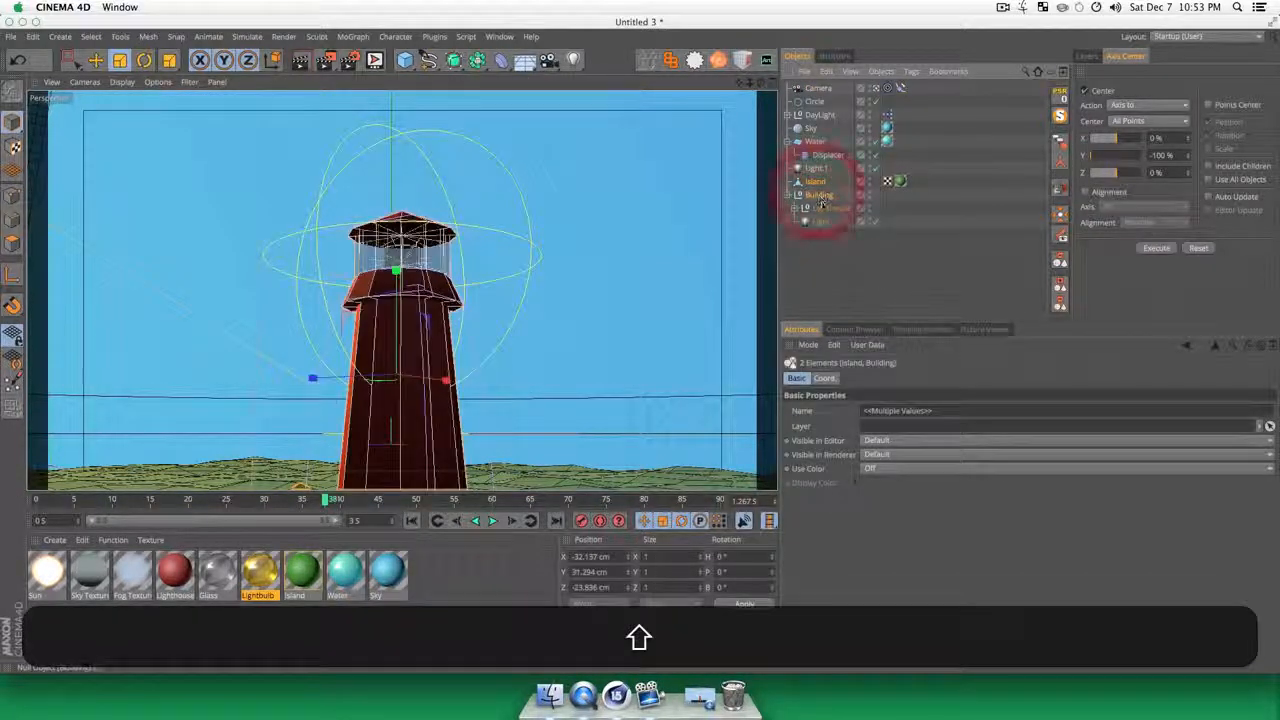
pyautogui.hotkey('alt', 'g')
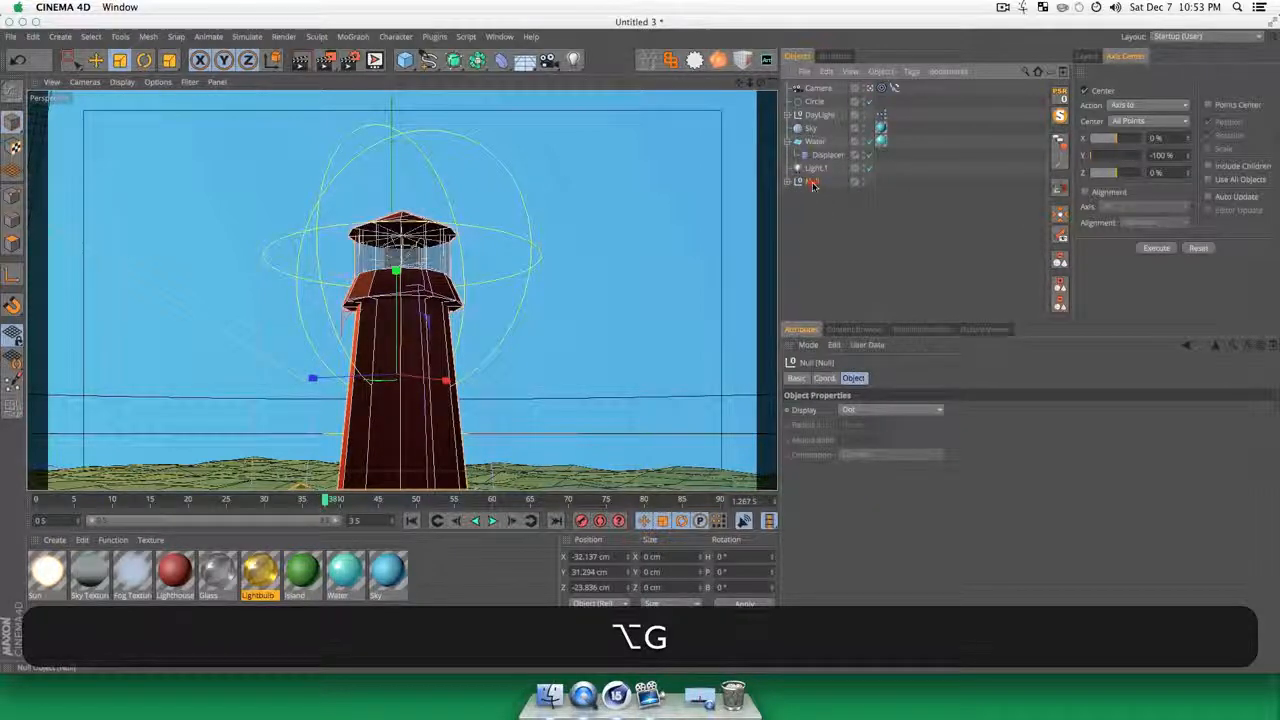
pyautogui.click(816, 88)
pyautogui.click(881, 88)
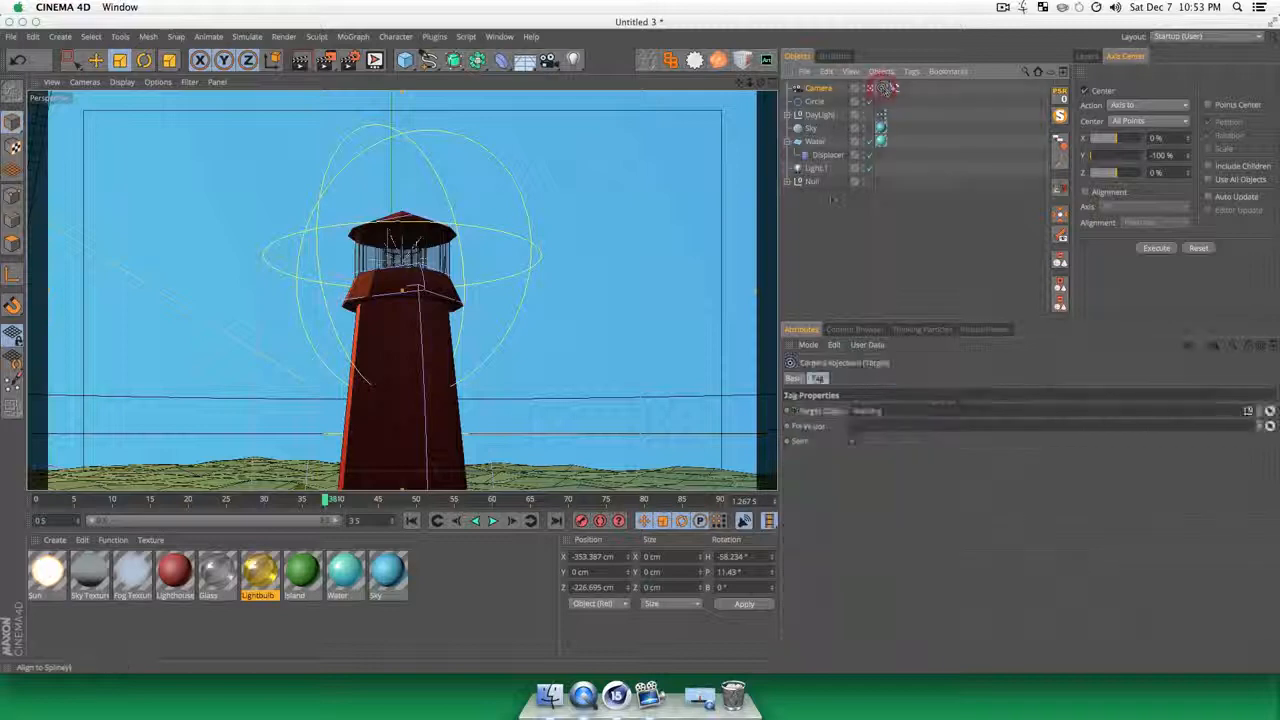
pyautogui.moveTo(866, 416); pyautogui.dragTo(866, 411)
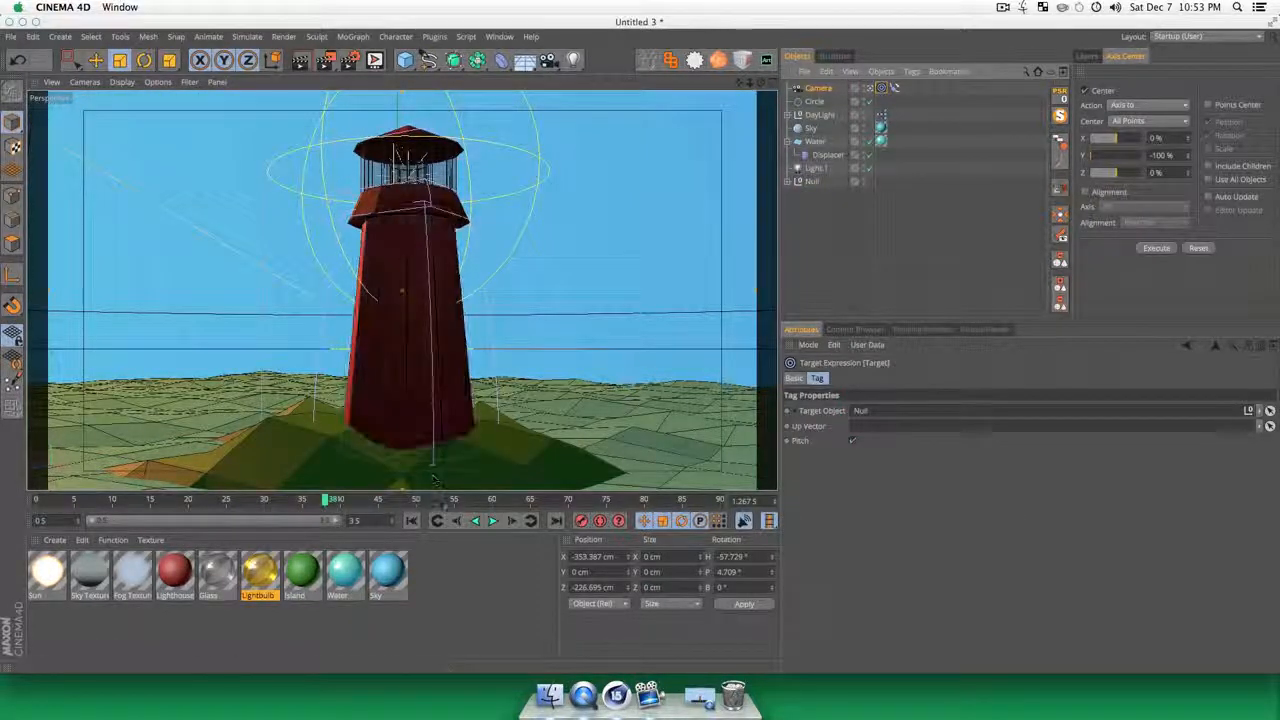
# Step: Set the camera's Align to Spline position to 0% and keyframe it at frame 0
pyautogui.click(893, 88)
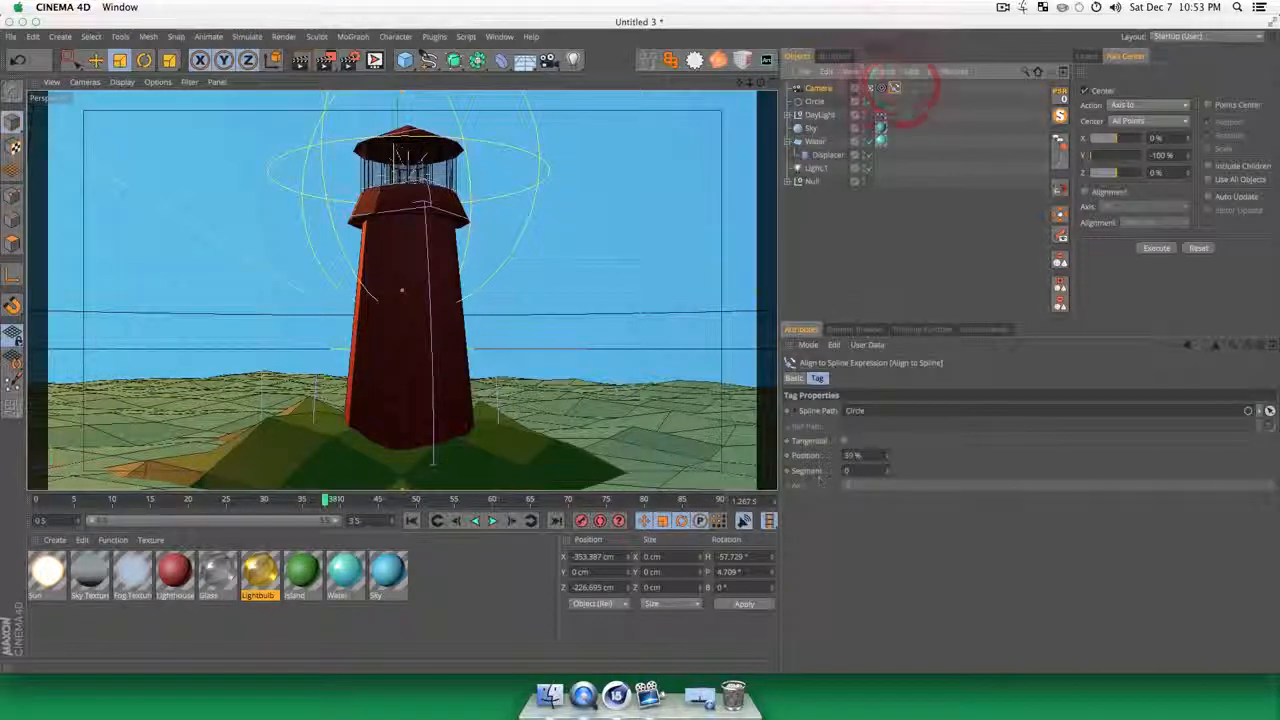
pyautogui.moveTo(888, 461); pyautogui.dragTo(887, 476)
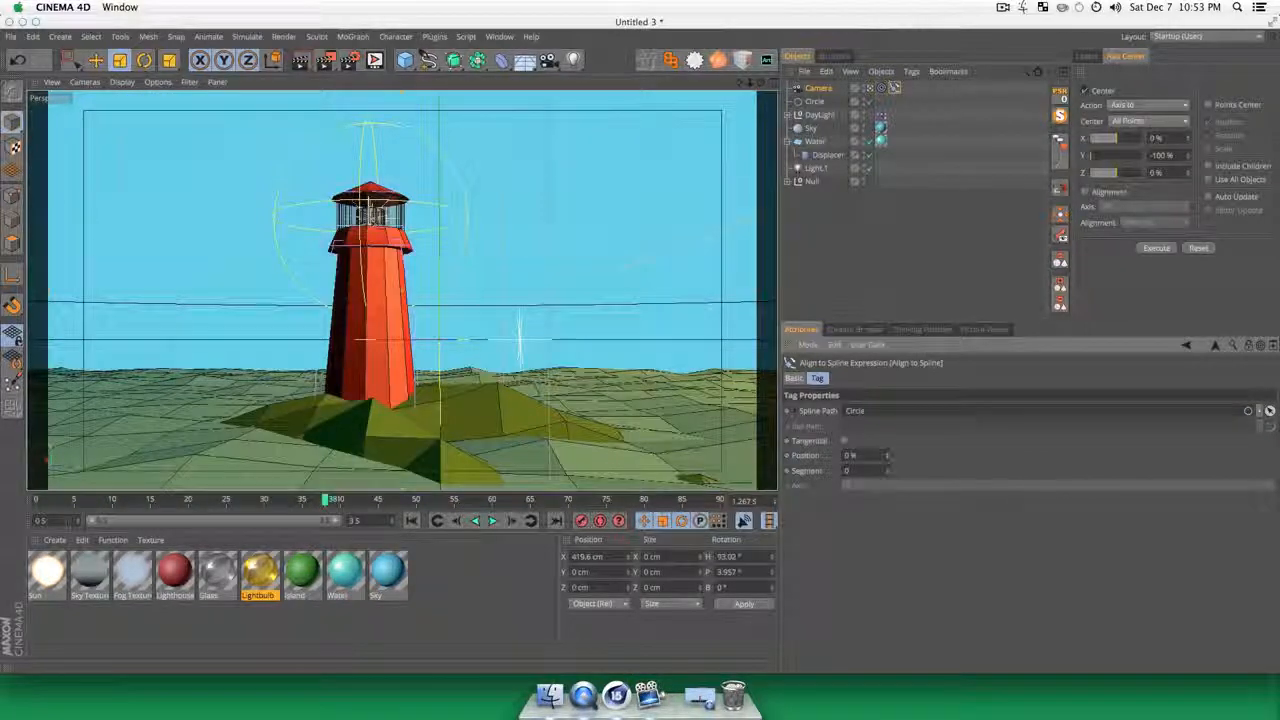
pyautogui.moveTo(326, 499); pyautogui.dragTo(73, 500)
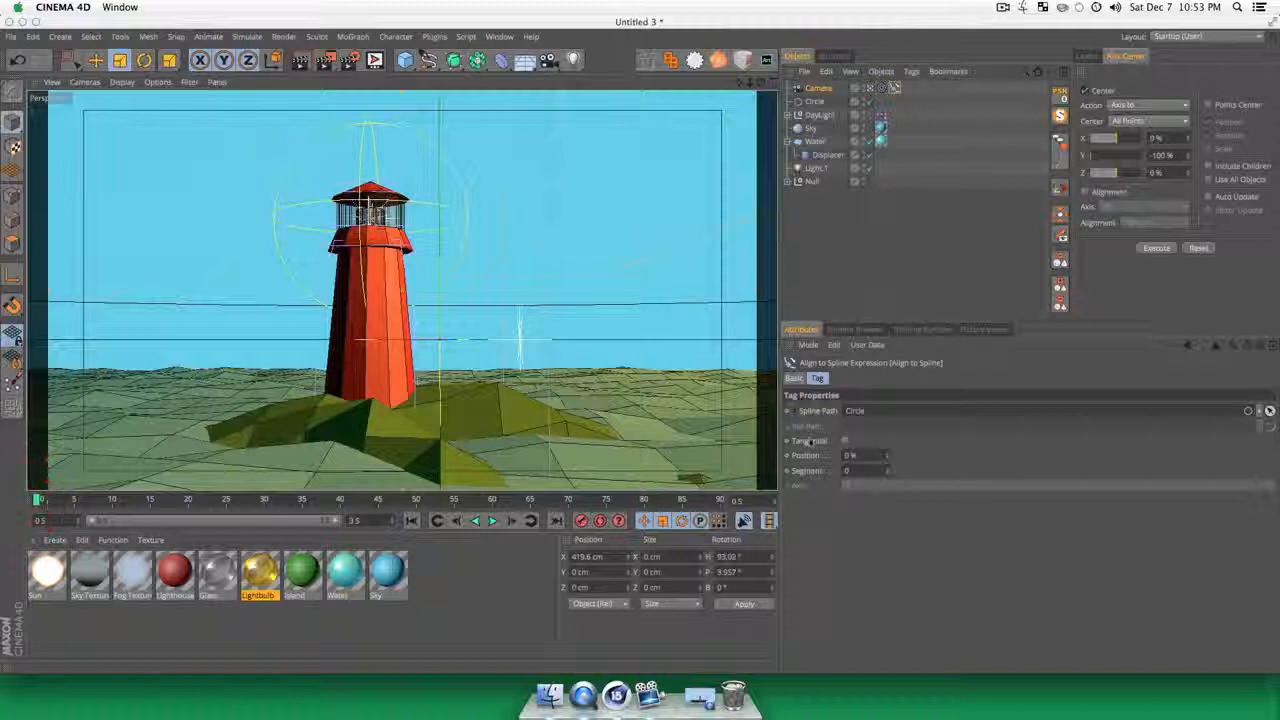
pyautogui.press('super')
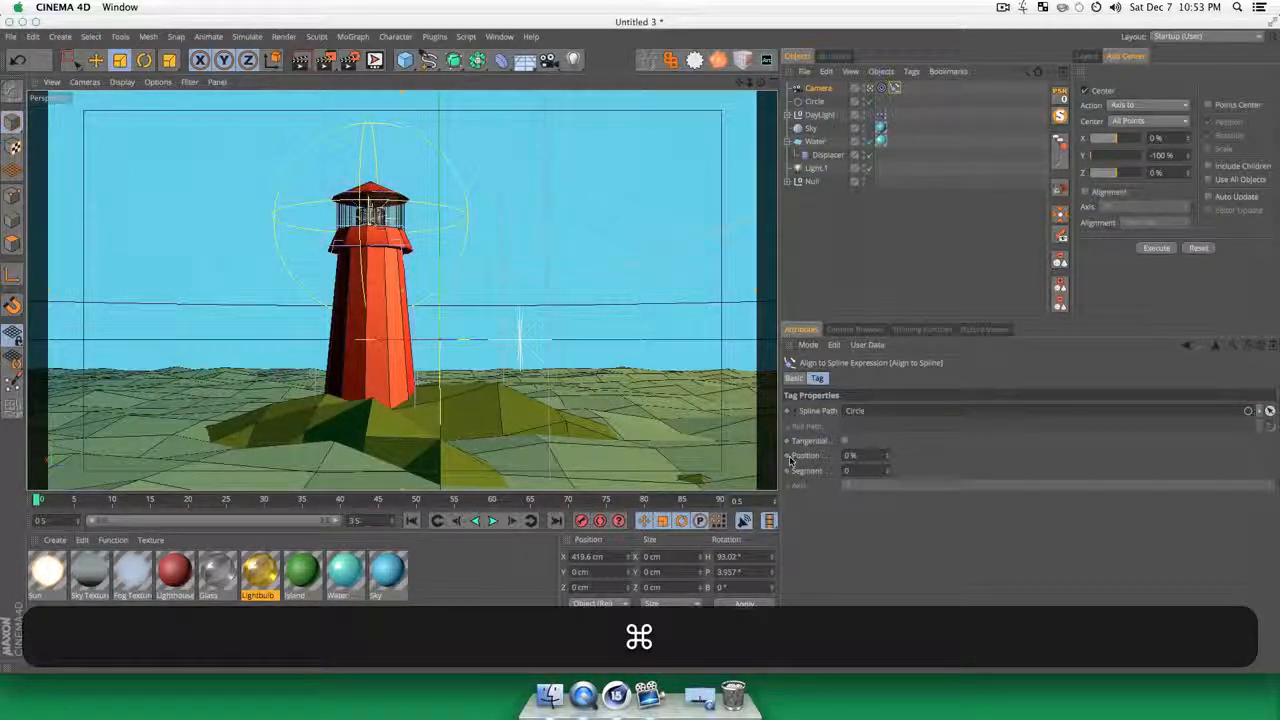
pyautogui.keyDown('super'); pyautogui.click(788, 456); pyautogui.keyUp('super')
# Step: Keyframe the camera's Align to Spline position at 100% on frame 90
pyautogui.click(680, 499)
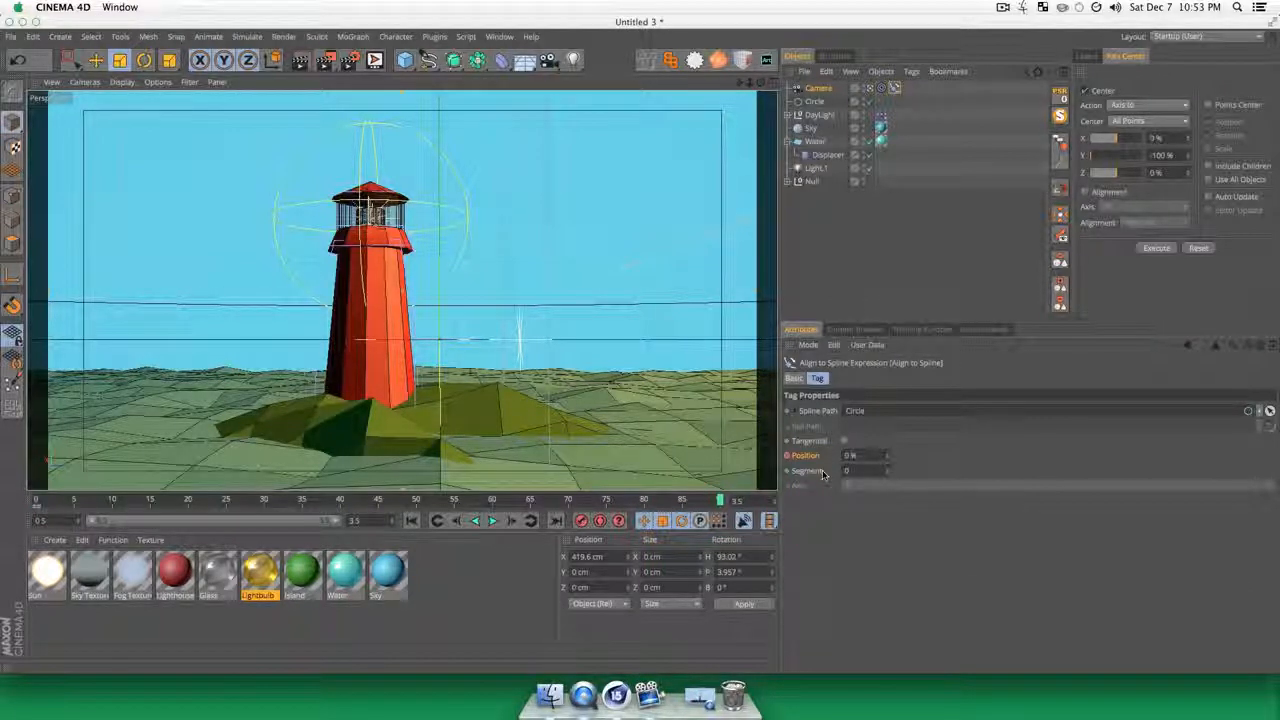
pyautogui.moveTo(887, 456); pyautogui.dragTo(887, 400)
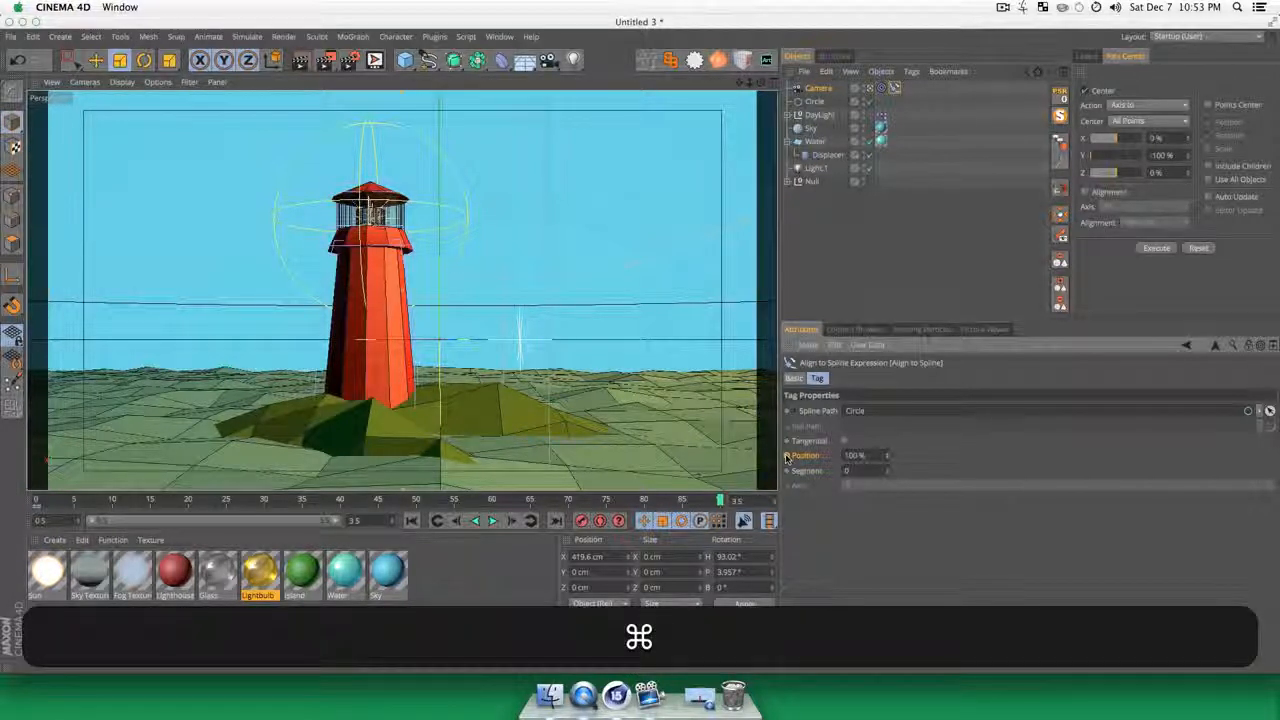
pyautogui.keyDown('super'); pyautogui.click(787, 456); pyautogui.keyUp('super')
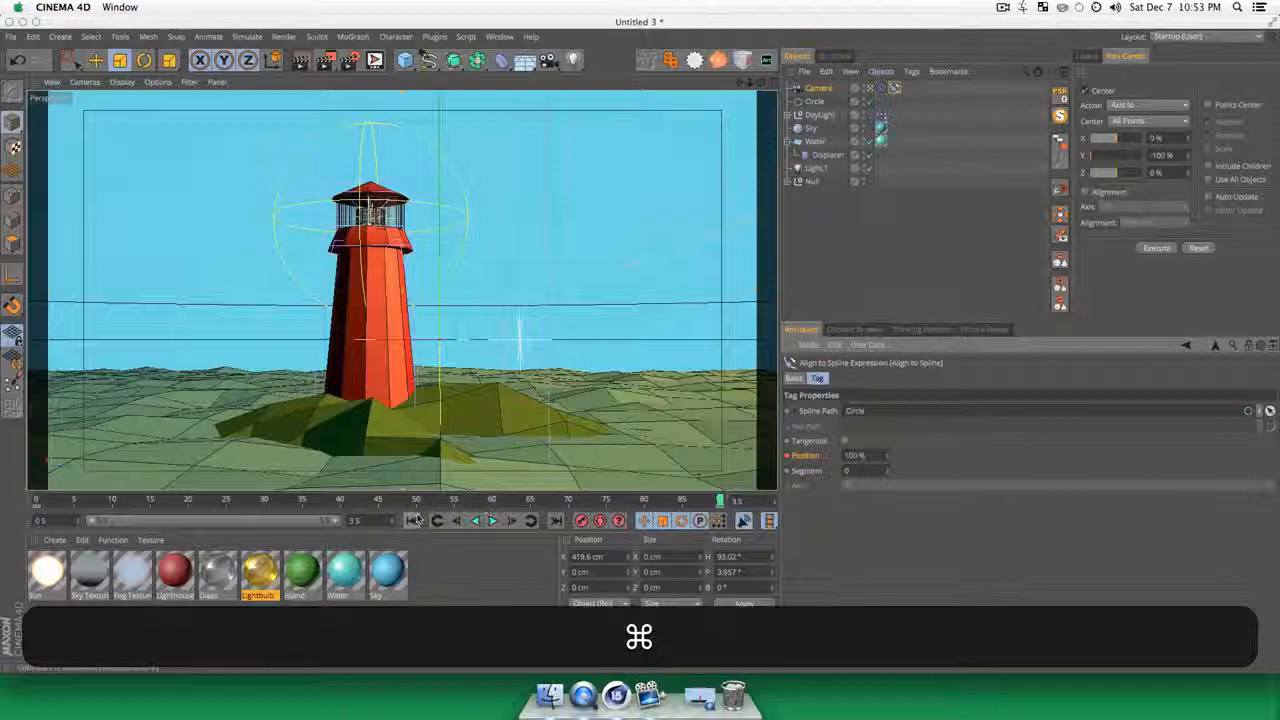
# Step: Play the camera orbit from the start to check its speed, then stop playback
pyautogui.click(413, 520)
pyautogui.click(493, 521)
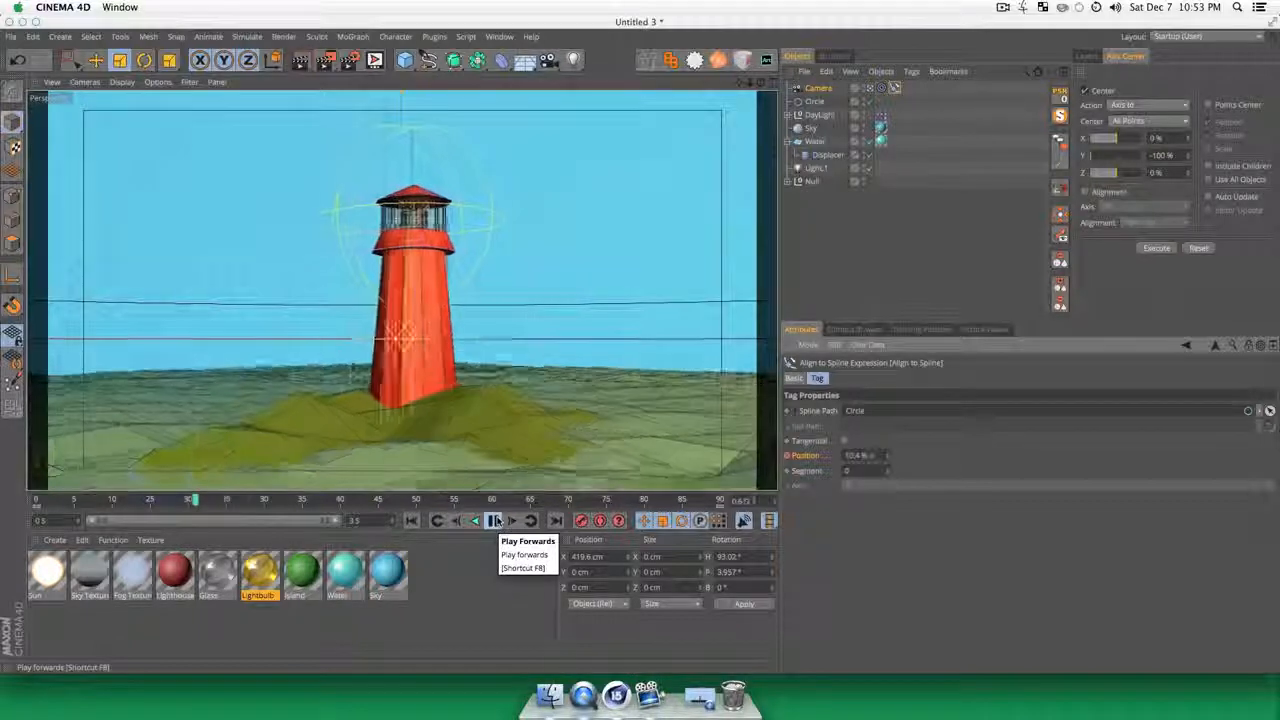
pyautogui.click(493, 521)
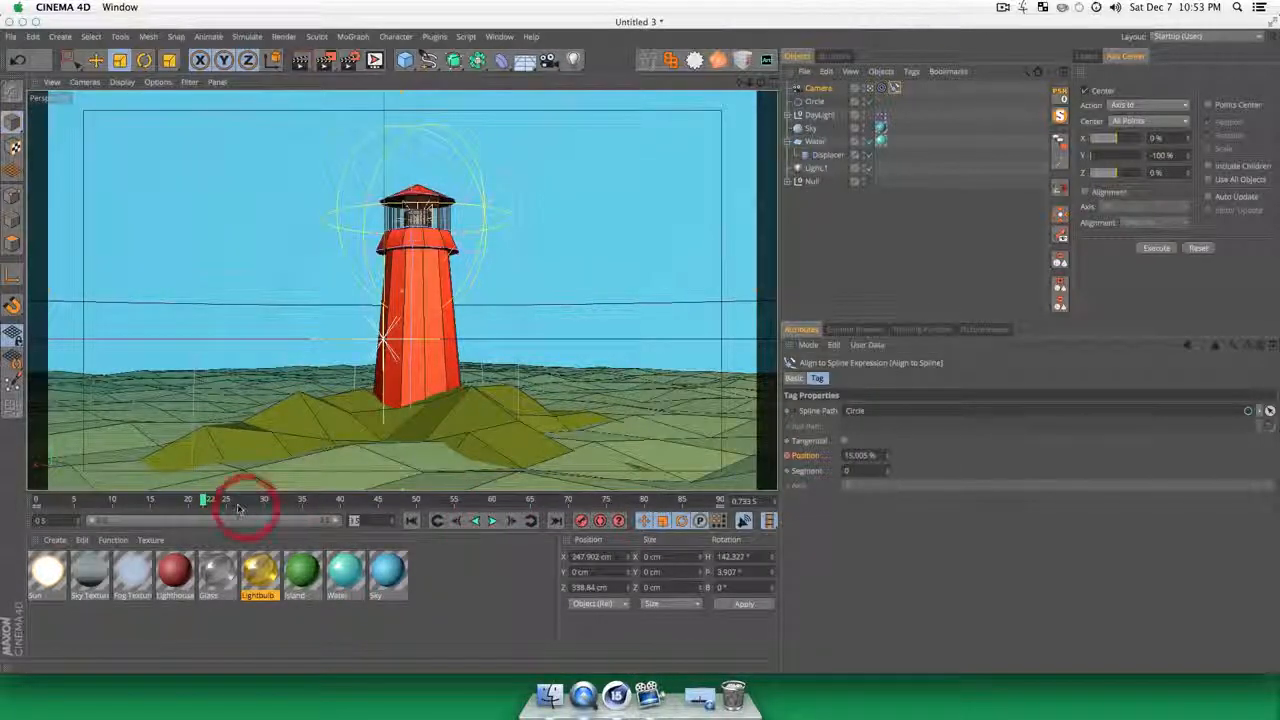
# Step: Extend the timeline and its visible range to 10 s and move the 100% position key to 10.667 s
pyautogui.write('10')
pyautogui.press('Return')
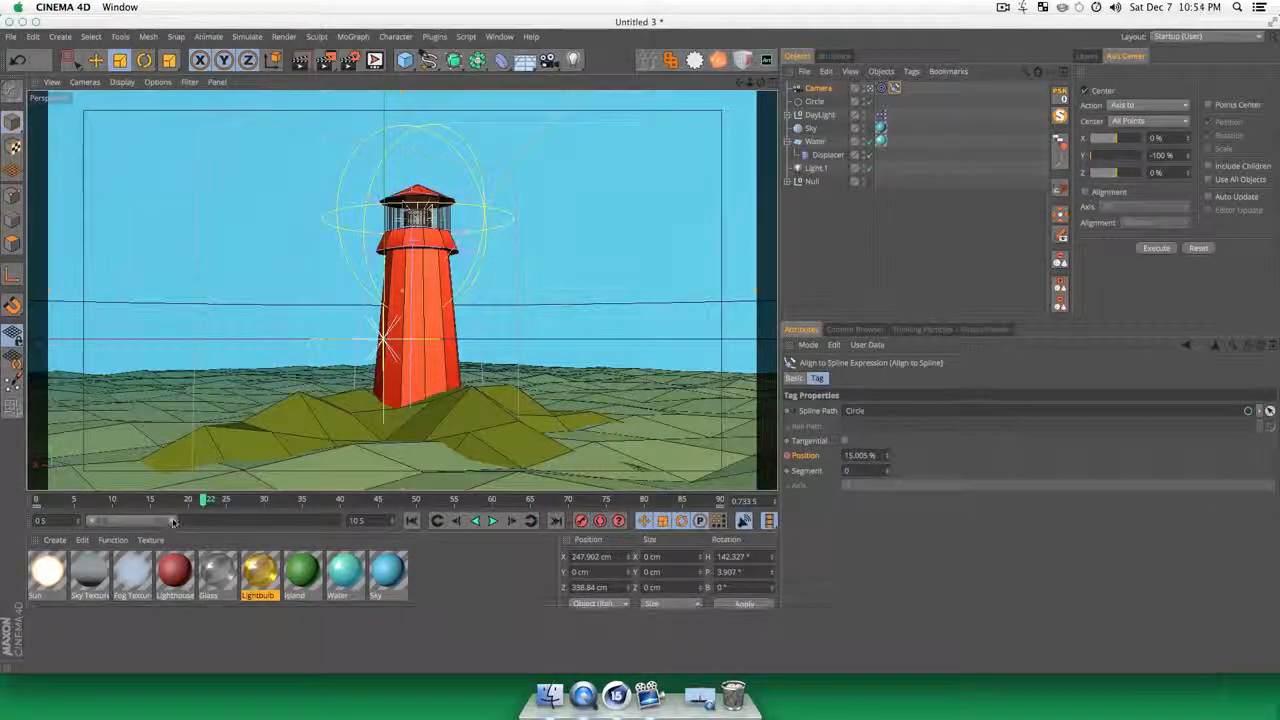
pyautogui.moveTo(170, 521); pyautogui.dragTo(338, 522)
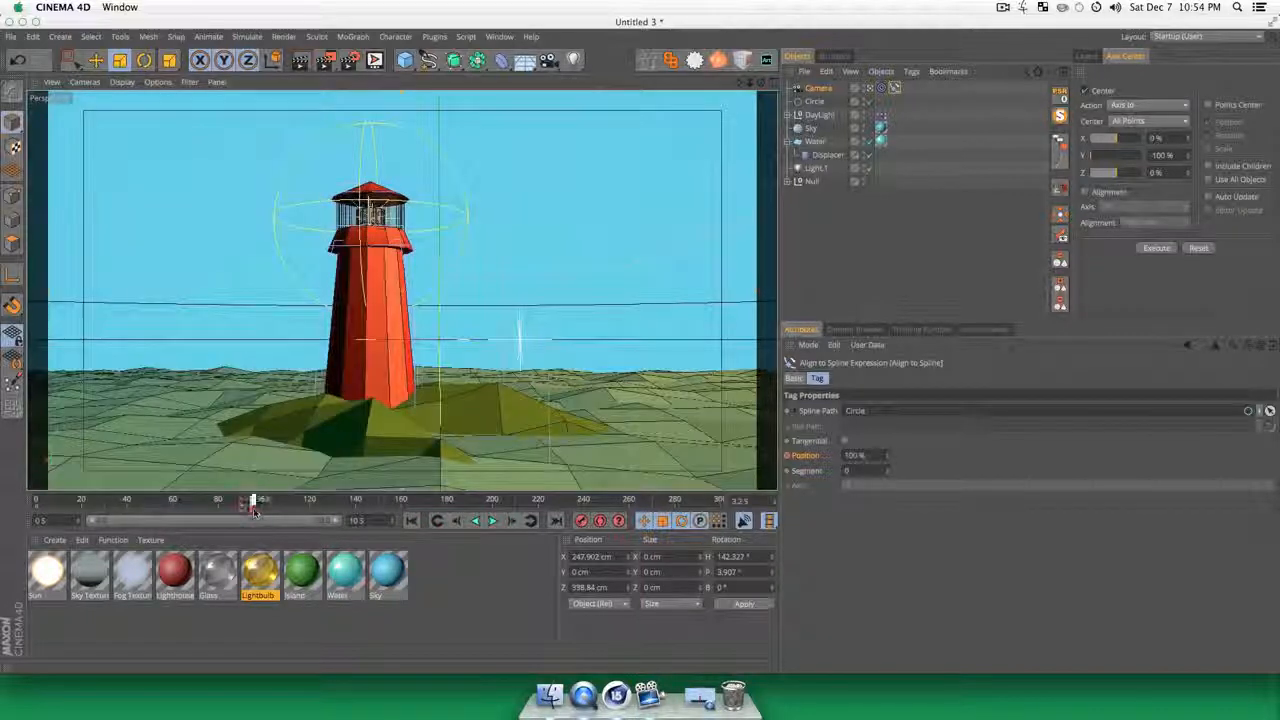
pyautogui.click(262, 509)
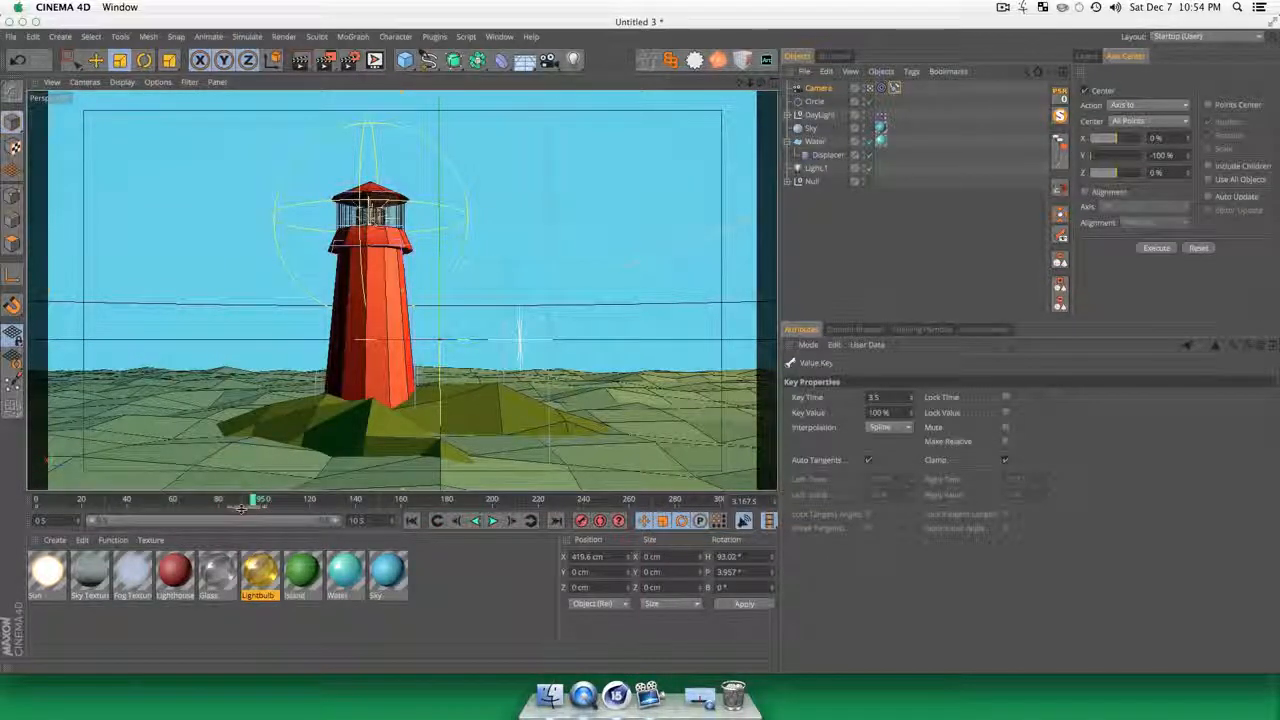
pyautogui.moveTo(241, 509); pyautogui.dragTo(765, 491)
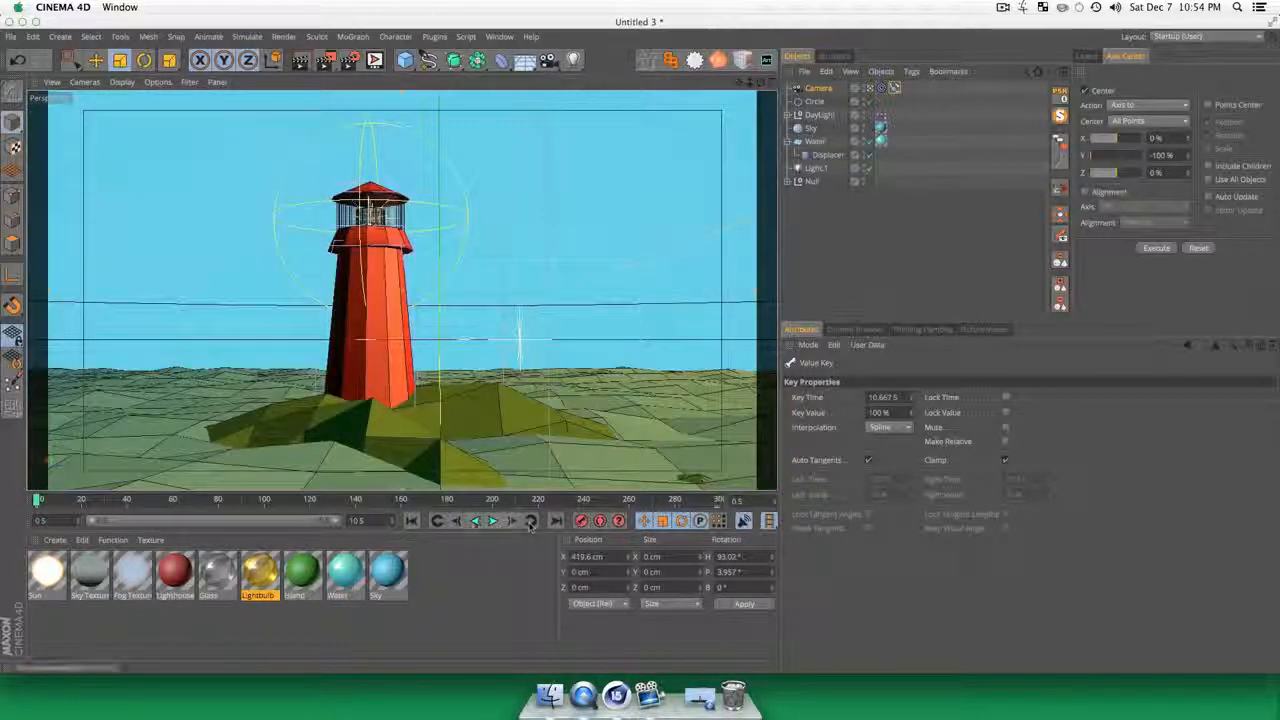
# Step: Play the slowed camera orbit, stop near the end of the timeline and render a preview
pyautogui.click(474, 520)
pyautogui.click(476, 522)
pyautogui.click(494, 522)
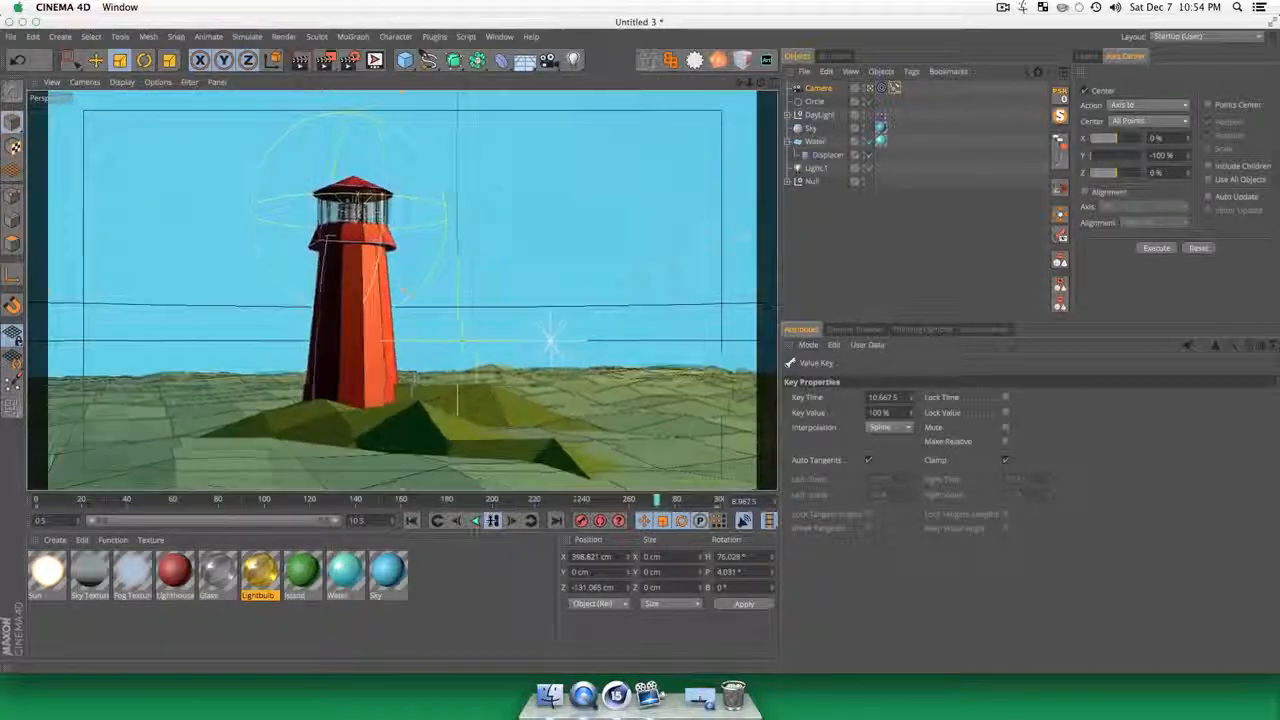
pyautogui.click(490, 524)
pyautogui.press('super+r')
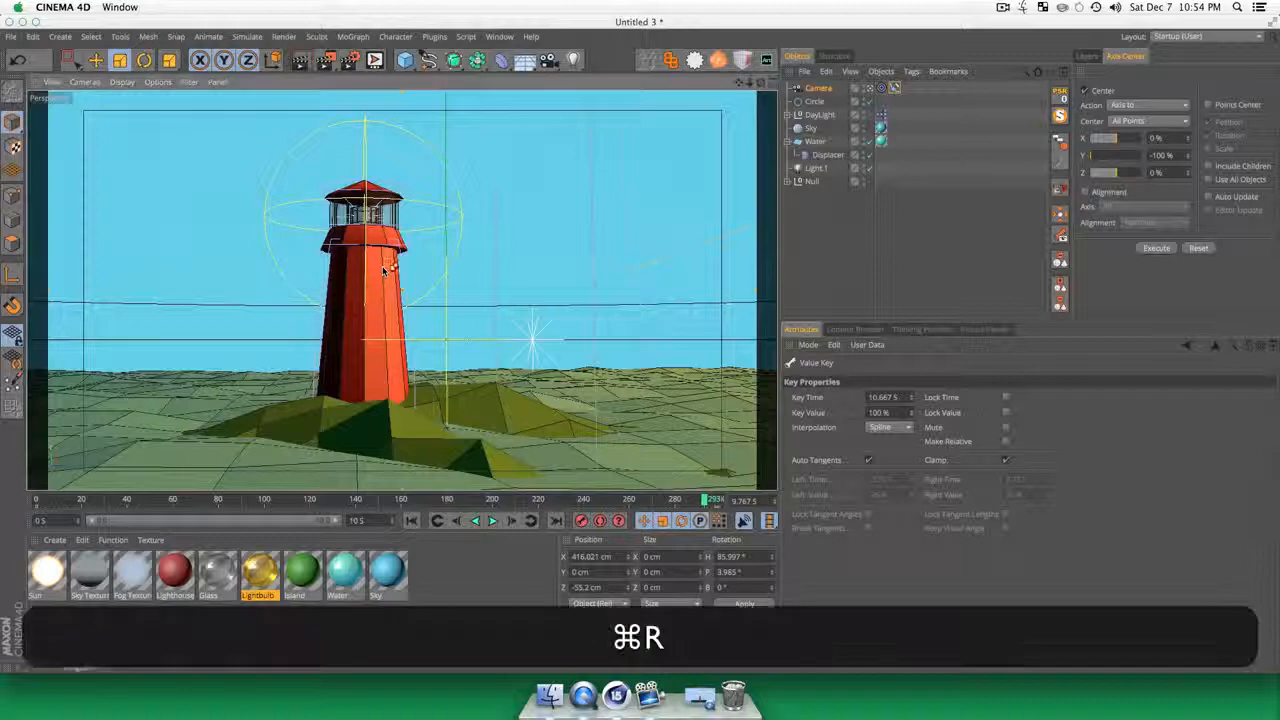